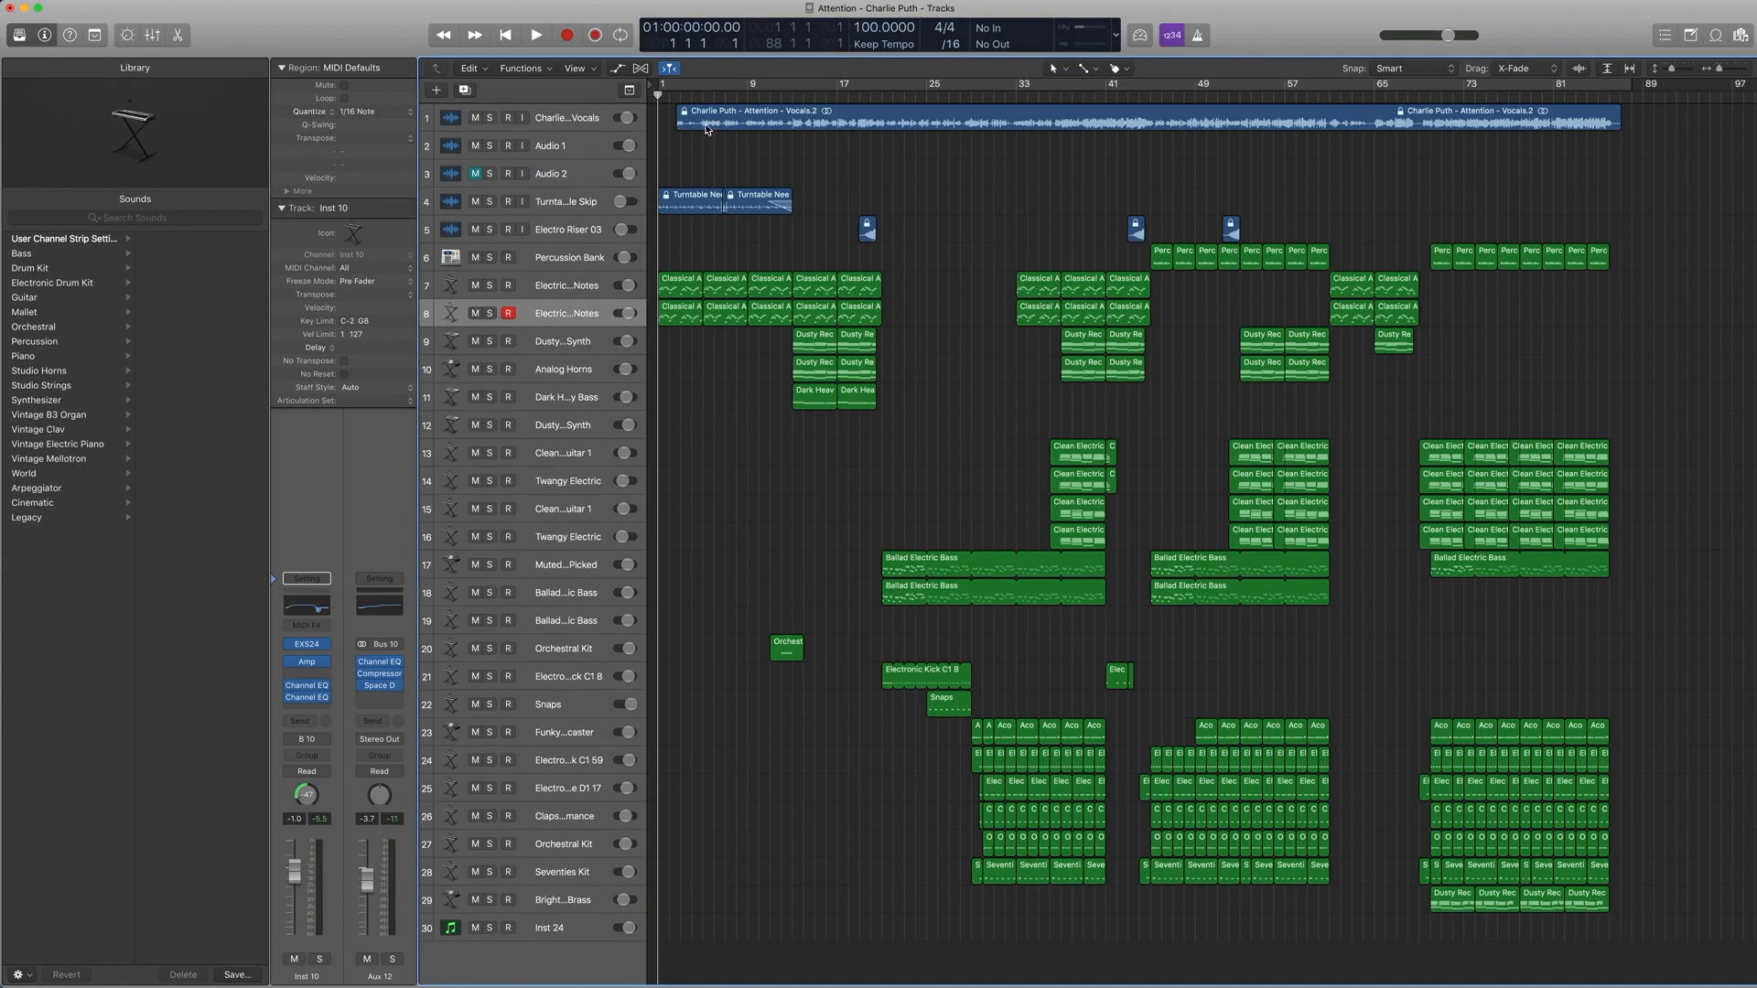
Step: Select the vocals track, play through the whole arrangement and return the playhead to bar 1
left_click(708, 130)
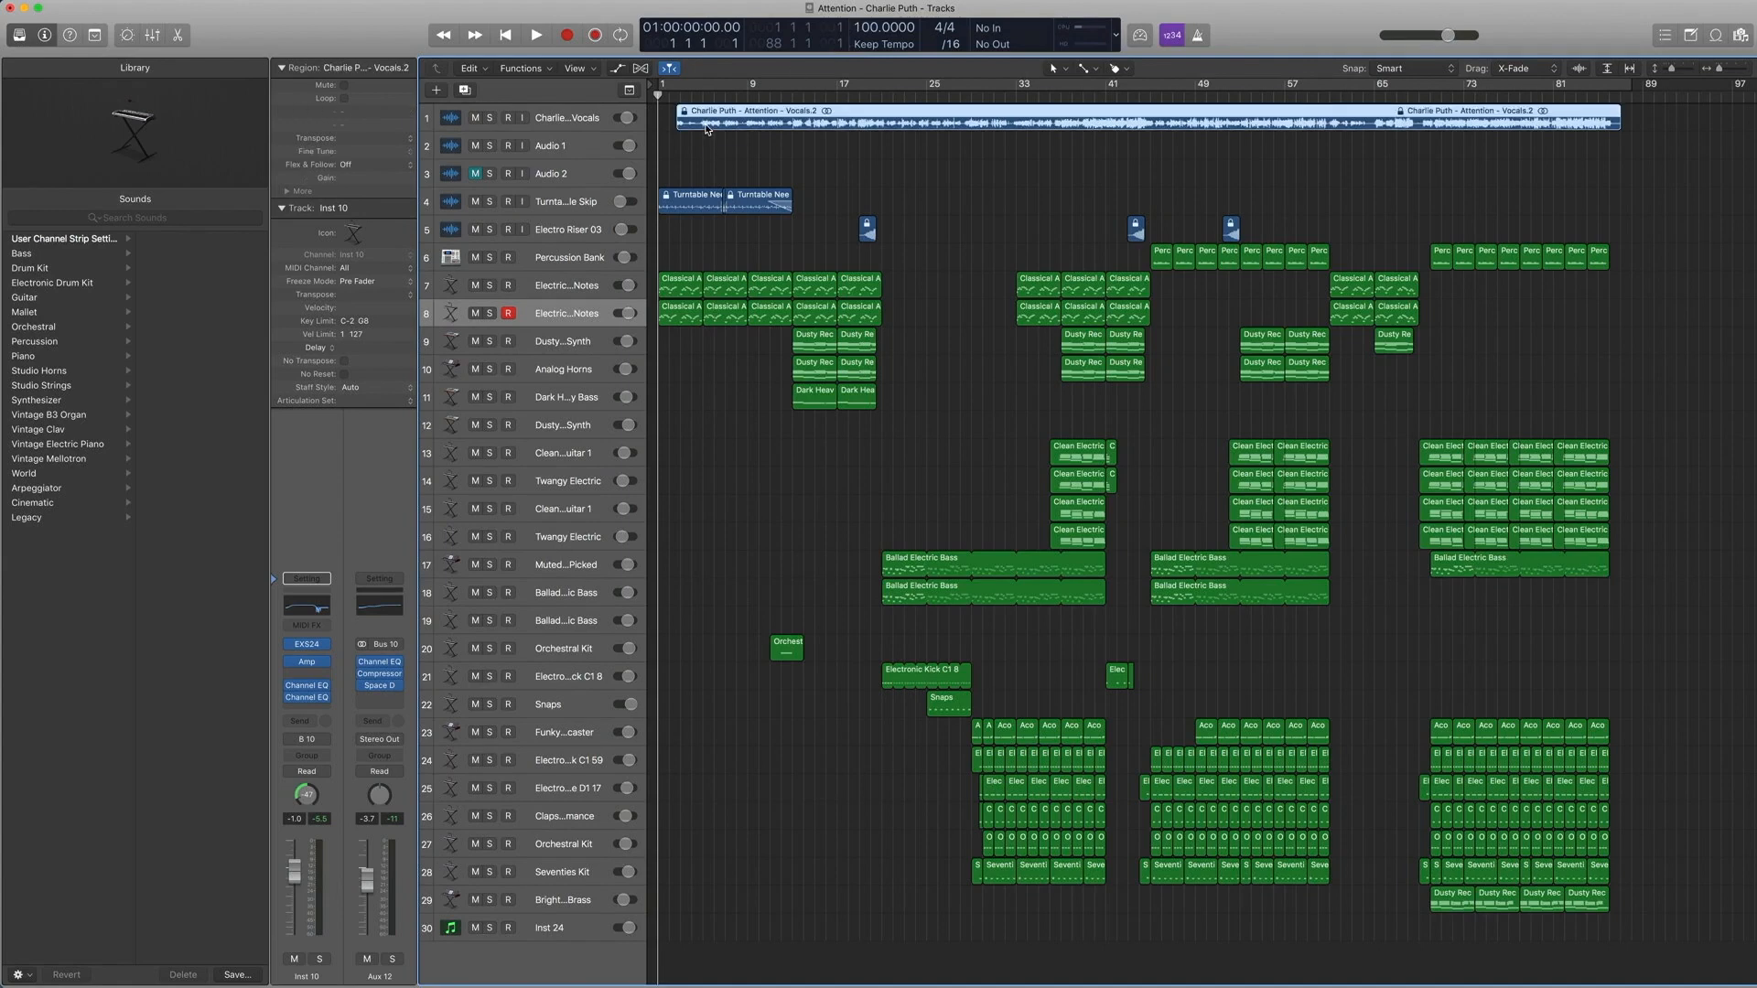
left_click(574, 120)
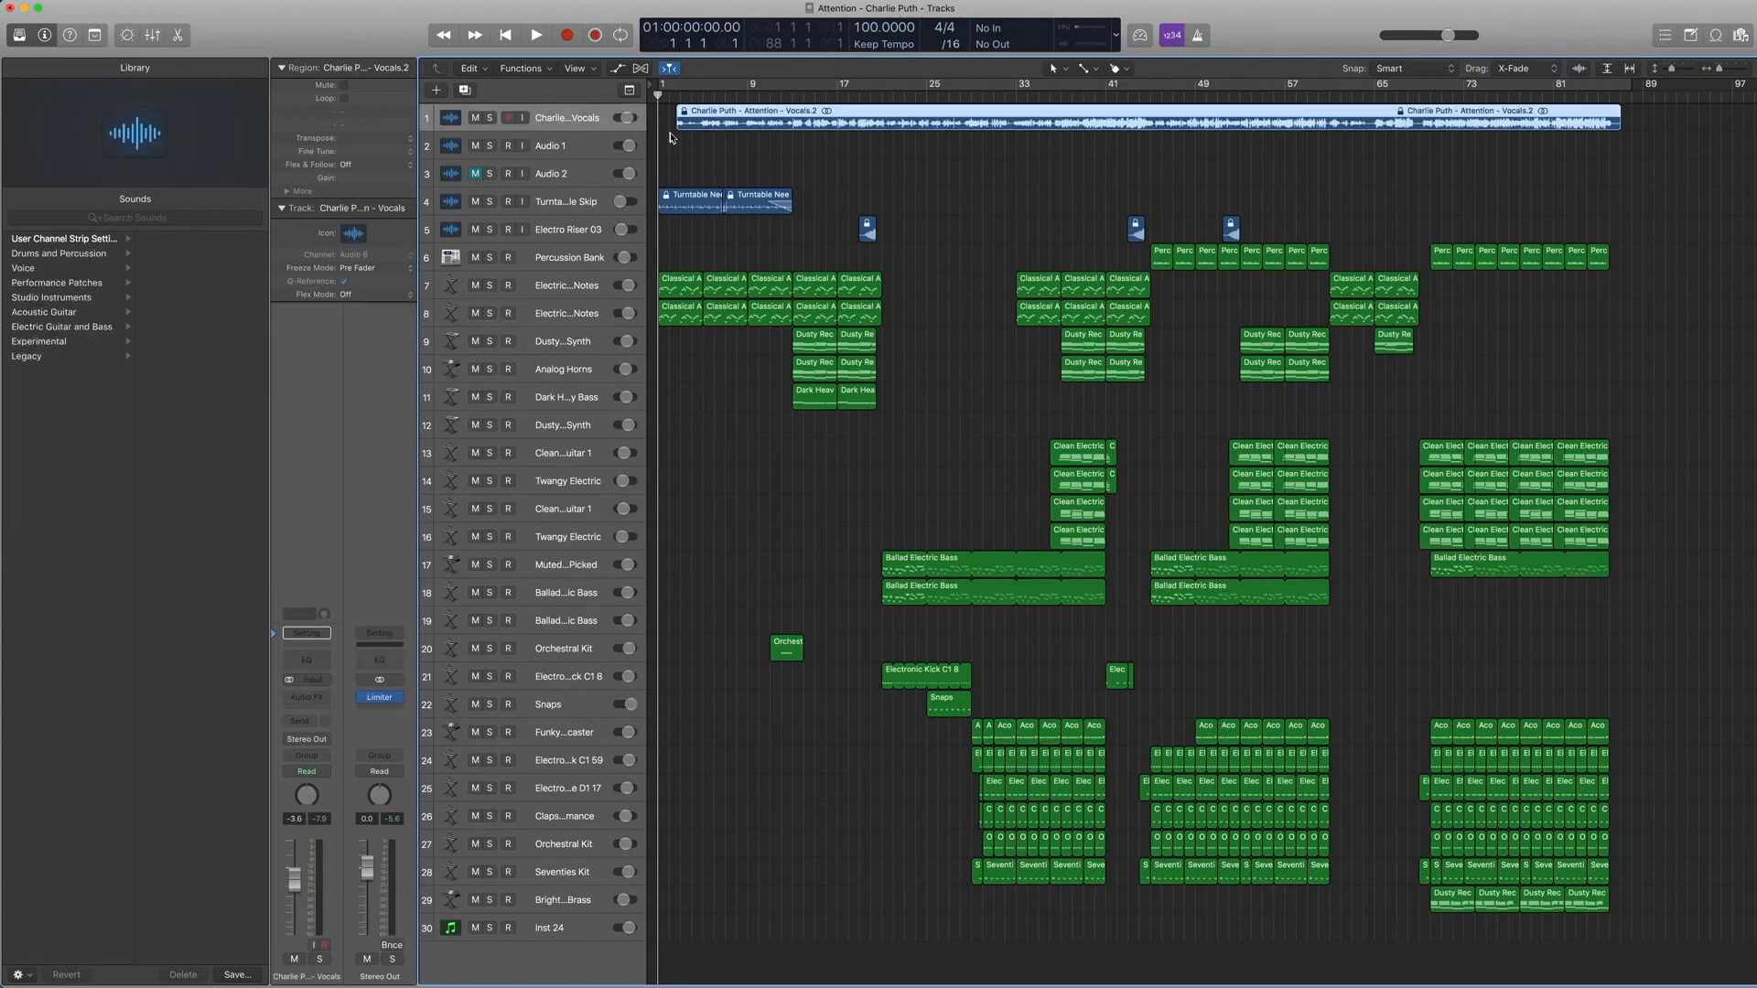
key("space")
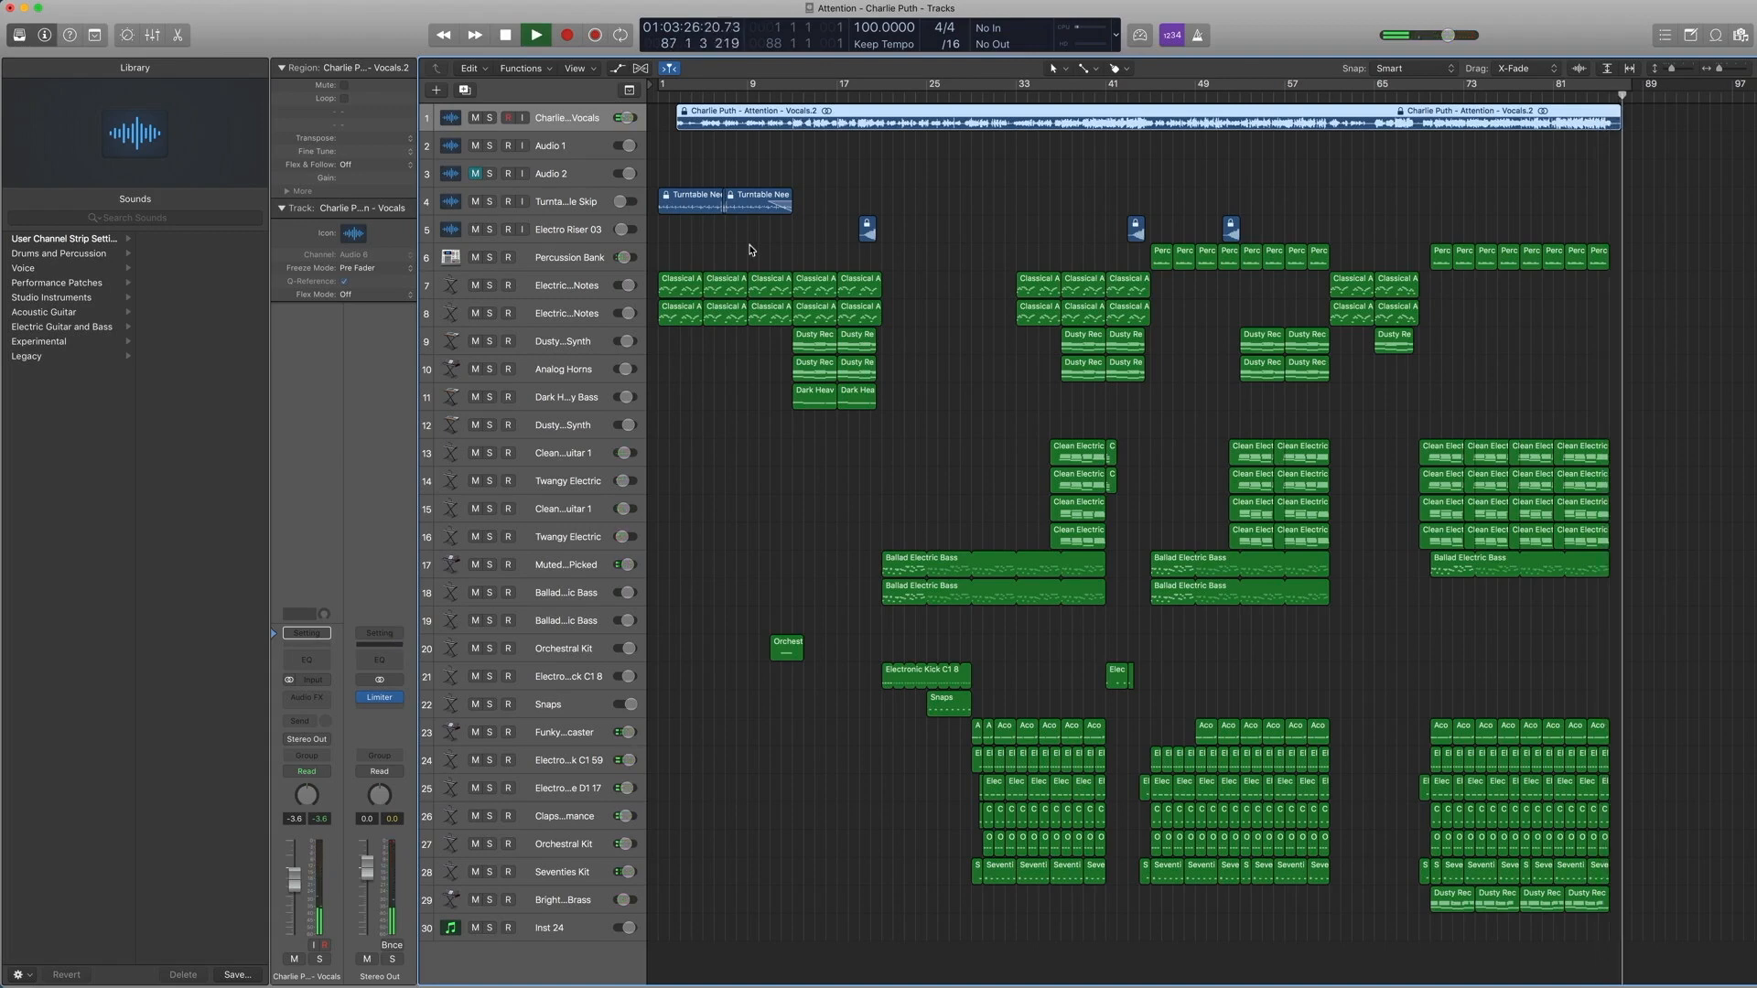
key("space")
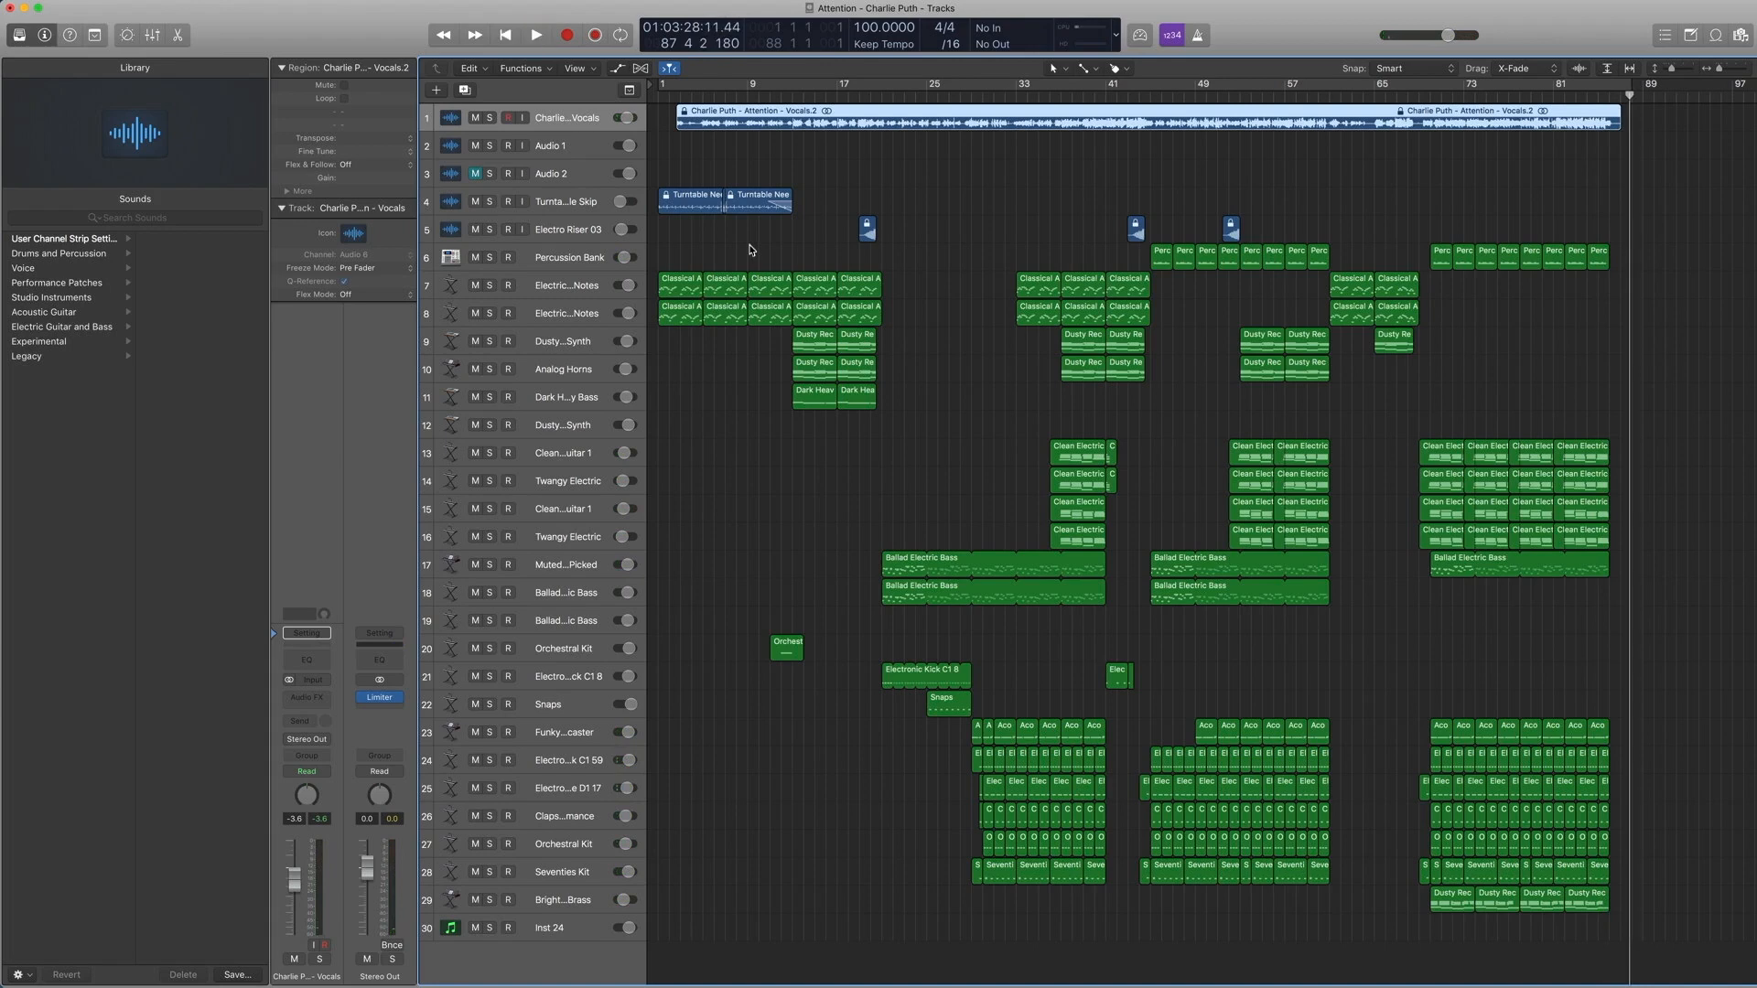
left_click(660, 91)
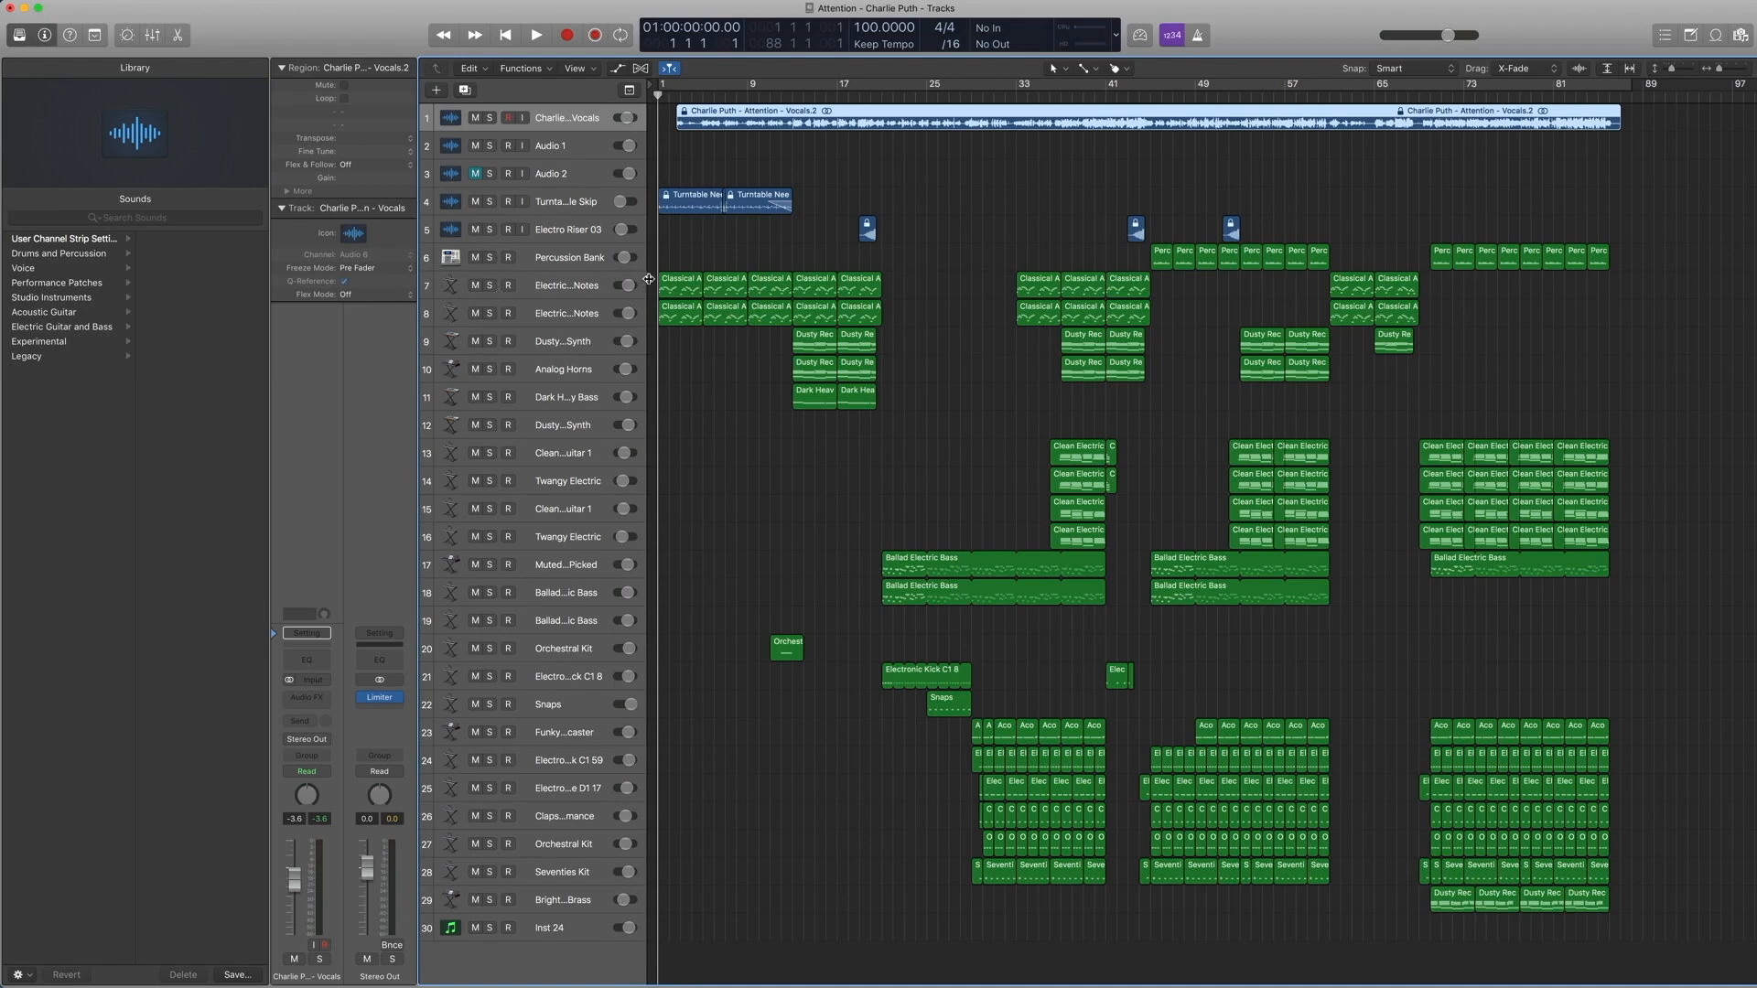
Step: Widen the track headers and open track 7's guitar regions in the Piano Roll with the whole note pattern in view
left_click_drag(648, 279, 691, 279)
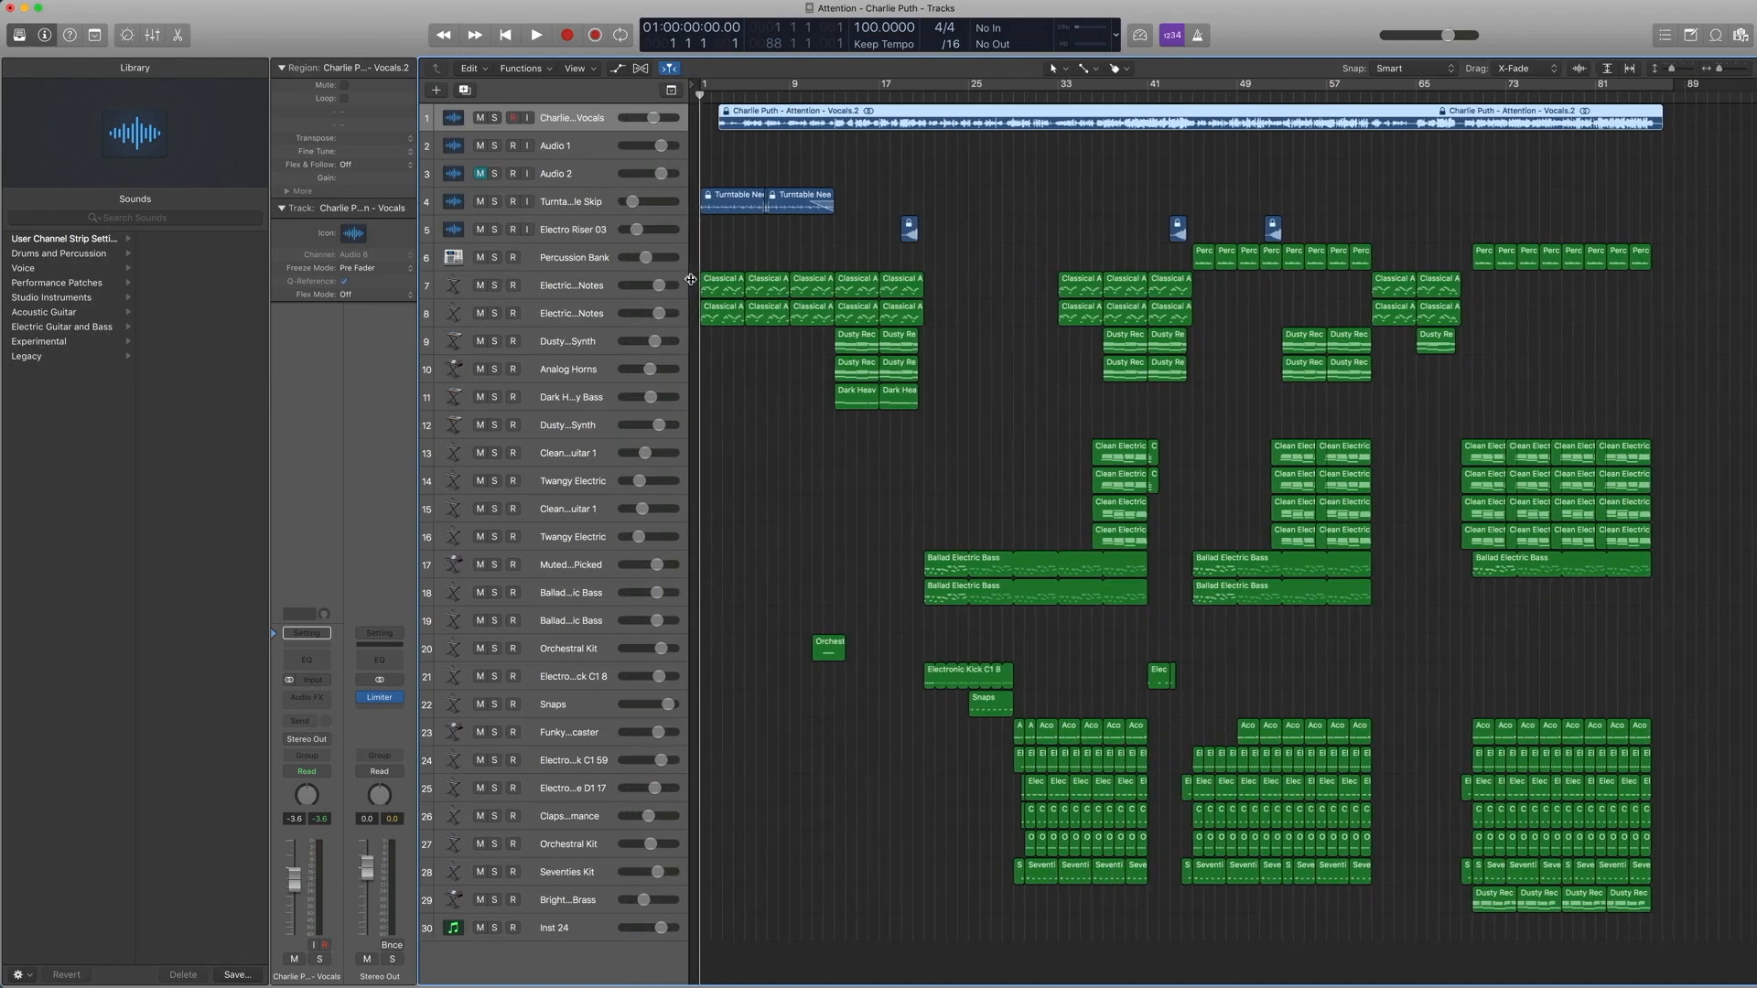
left_click(580, 284)
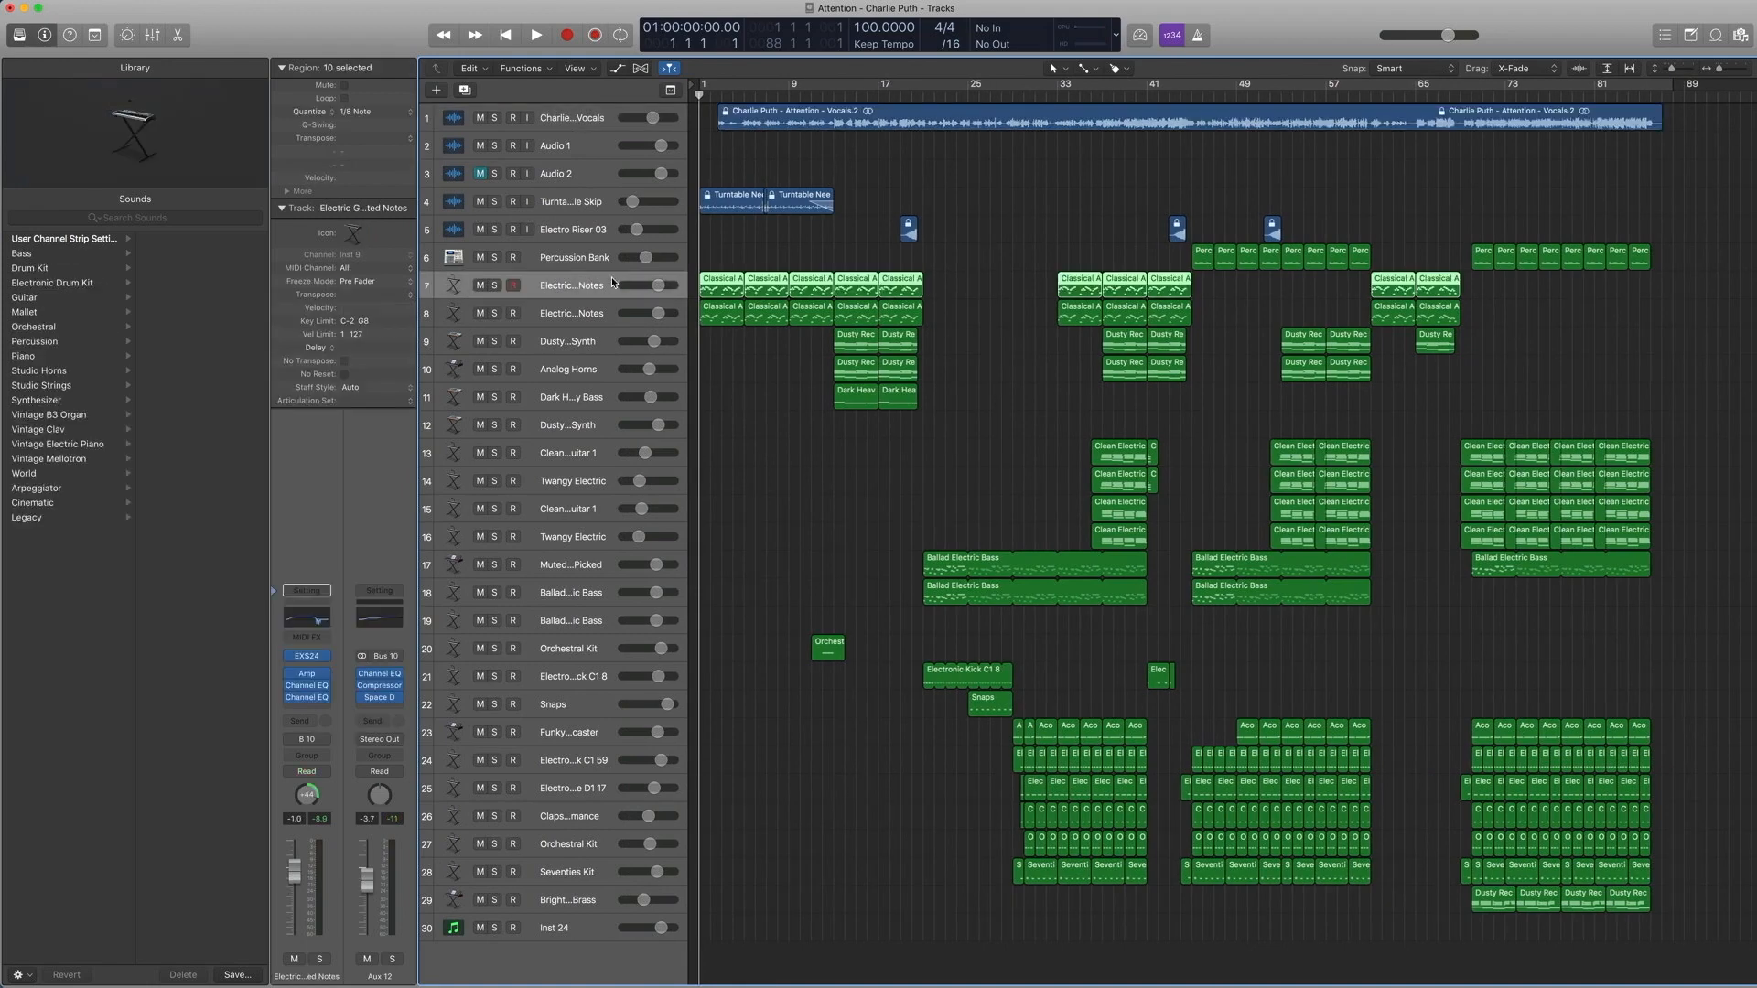
double_click(722, 284)
scroll(852, 855, "up", 2)
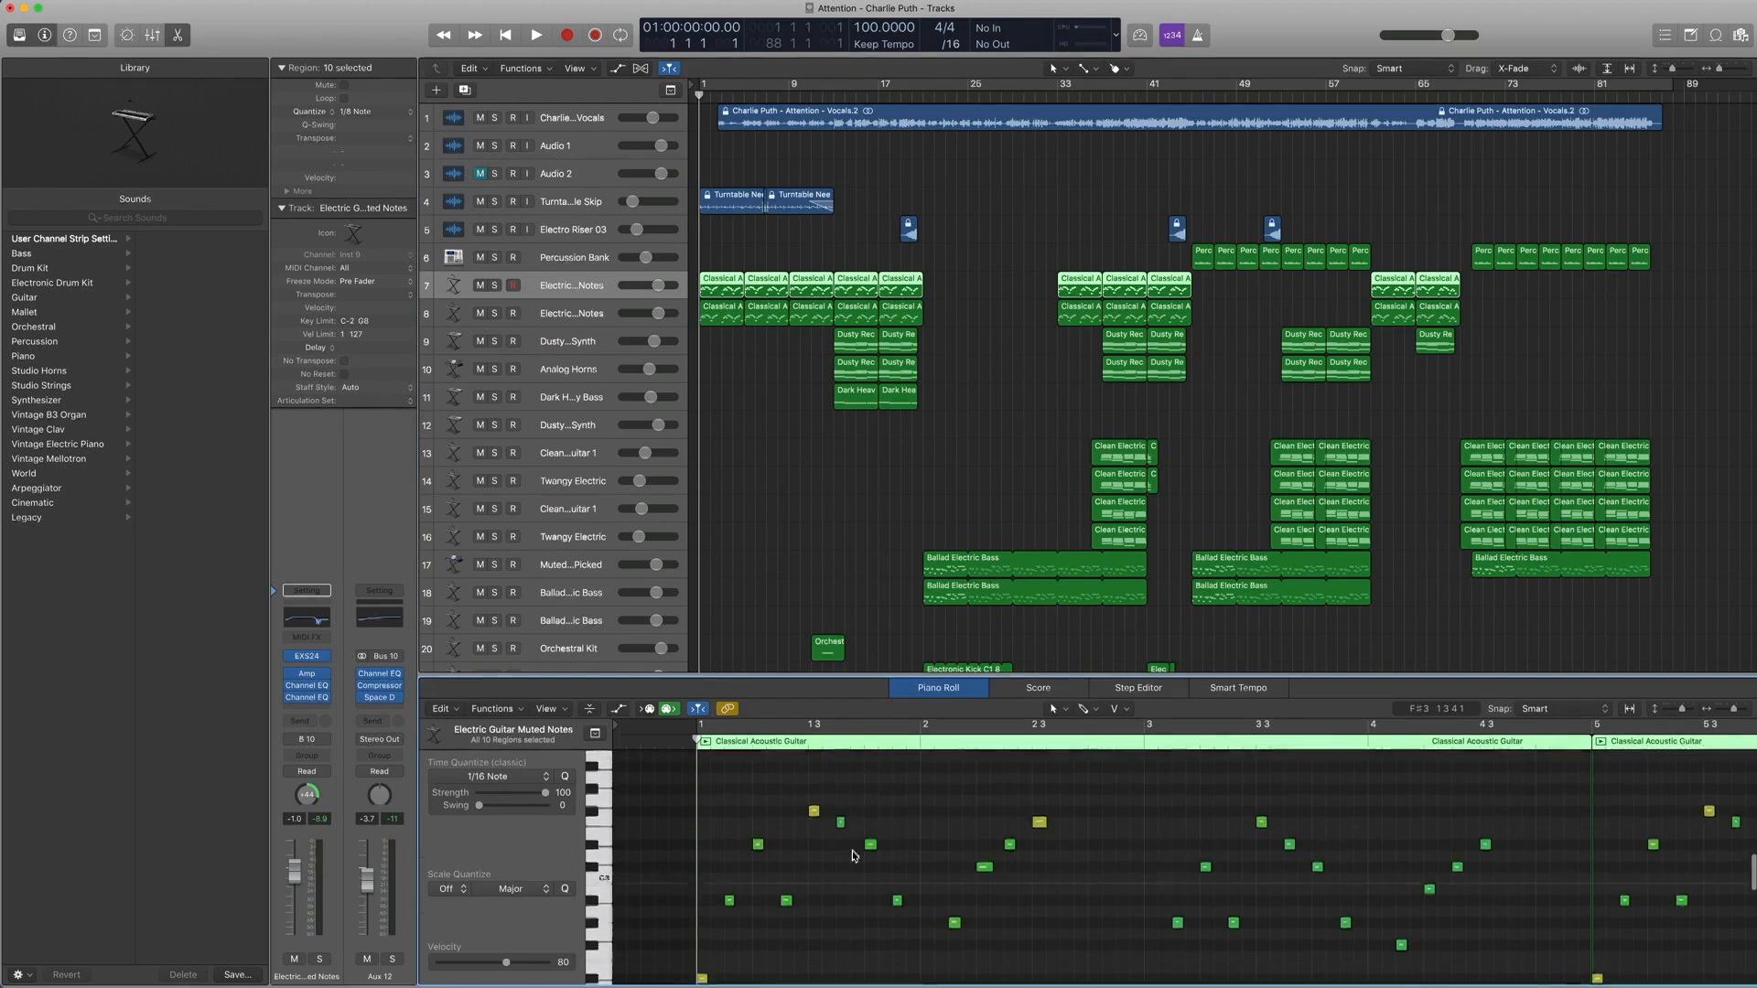
scroll(850, 856, "down", 2)
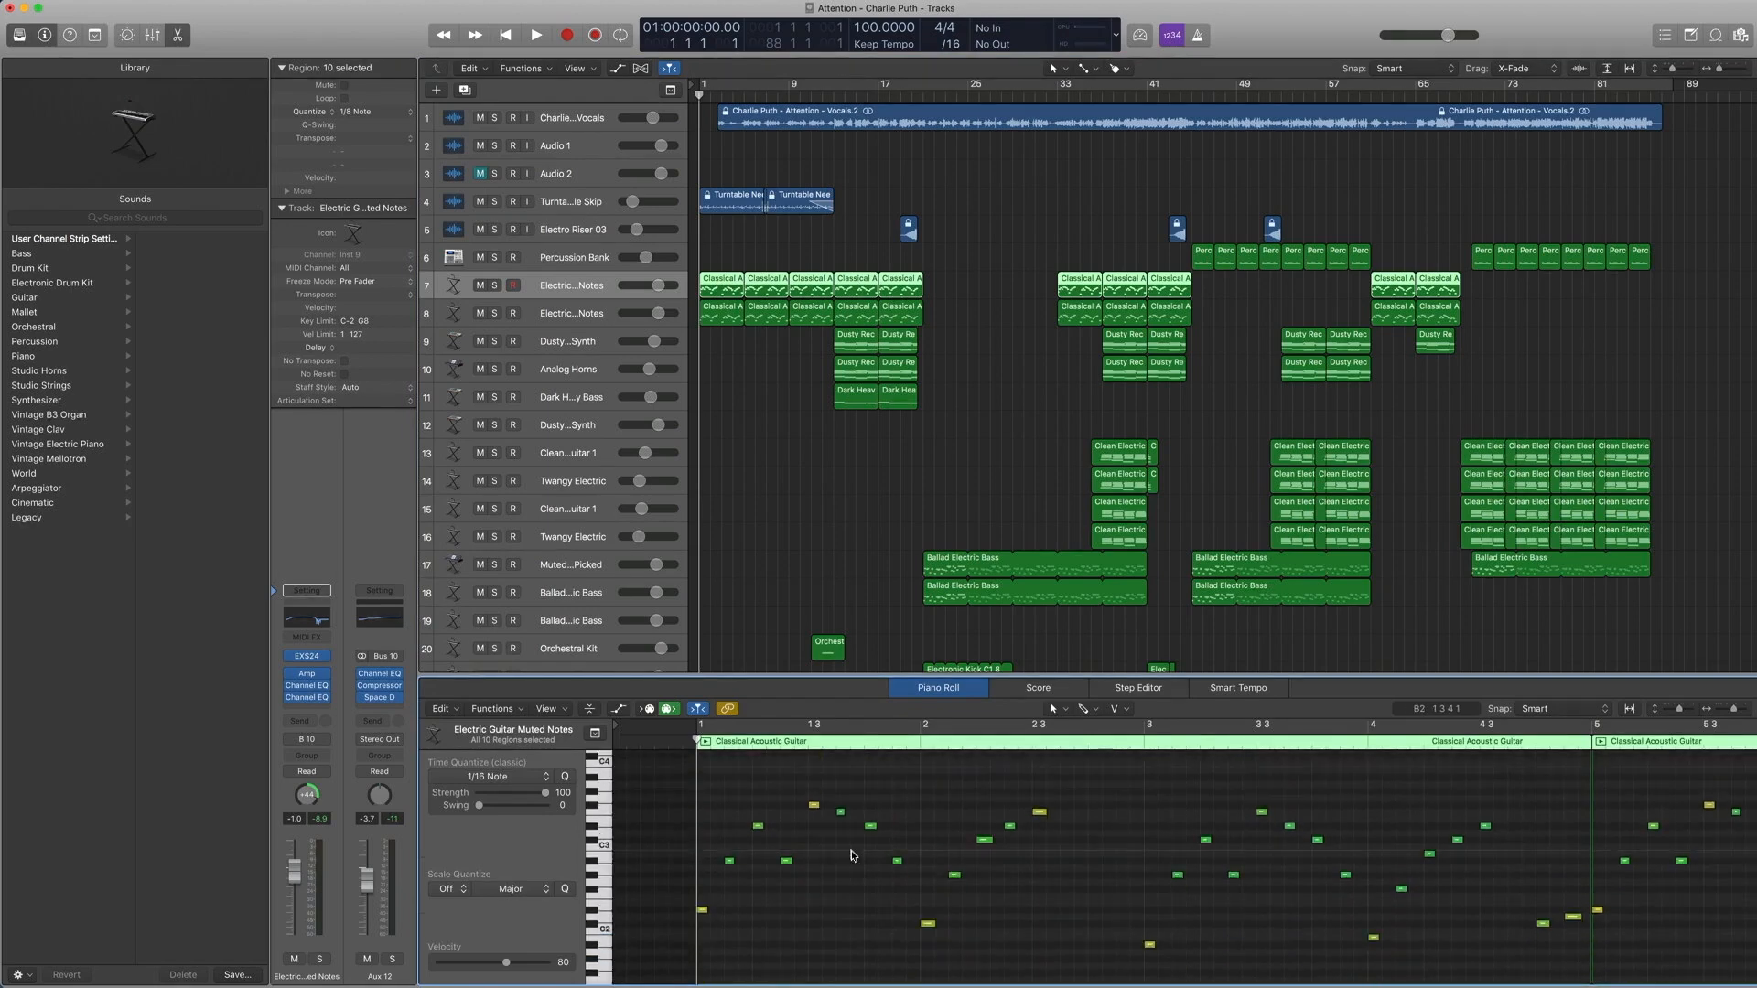
scroll(851, 855, "down", 2)
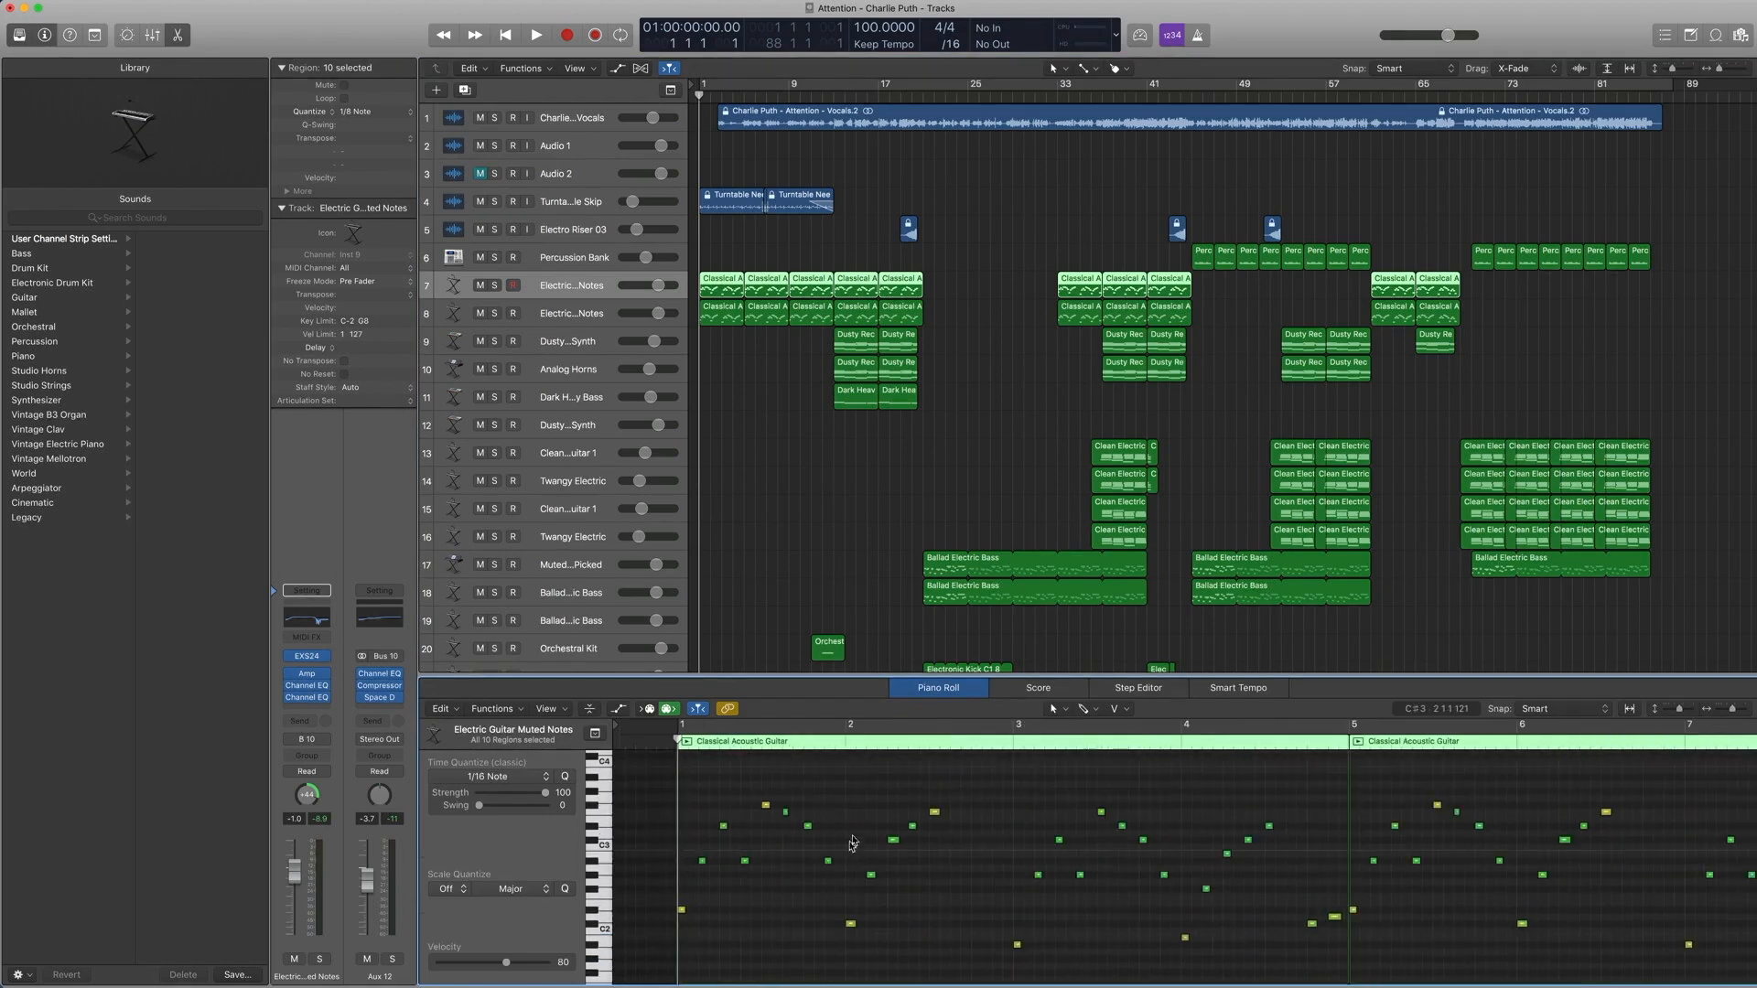
Step: Solo all regions on track 7 and show its EXS24 patch among the Electric Guitars in the Library
left_click_drag(749, 260, 721, 284)
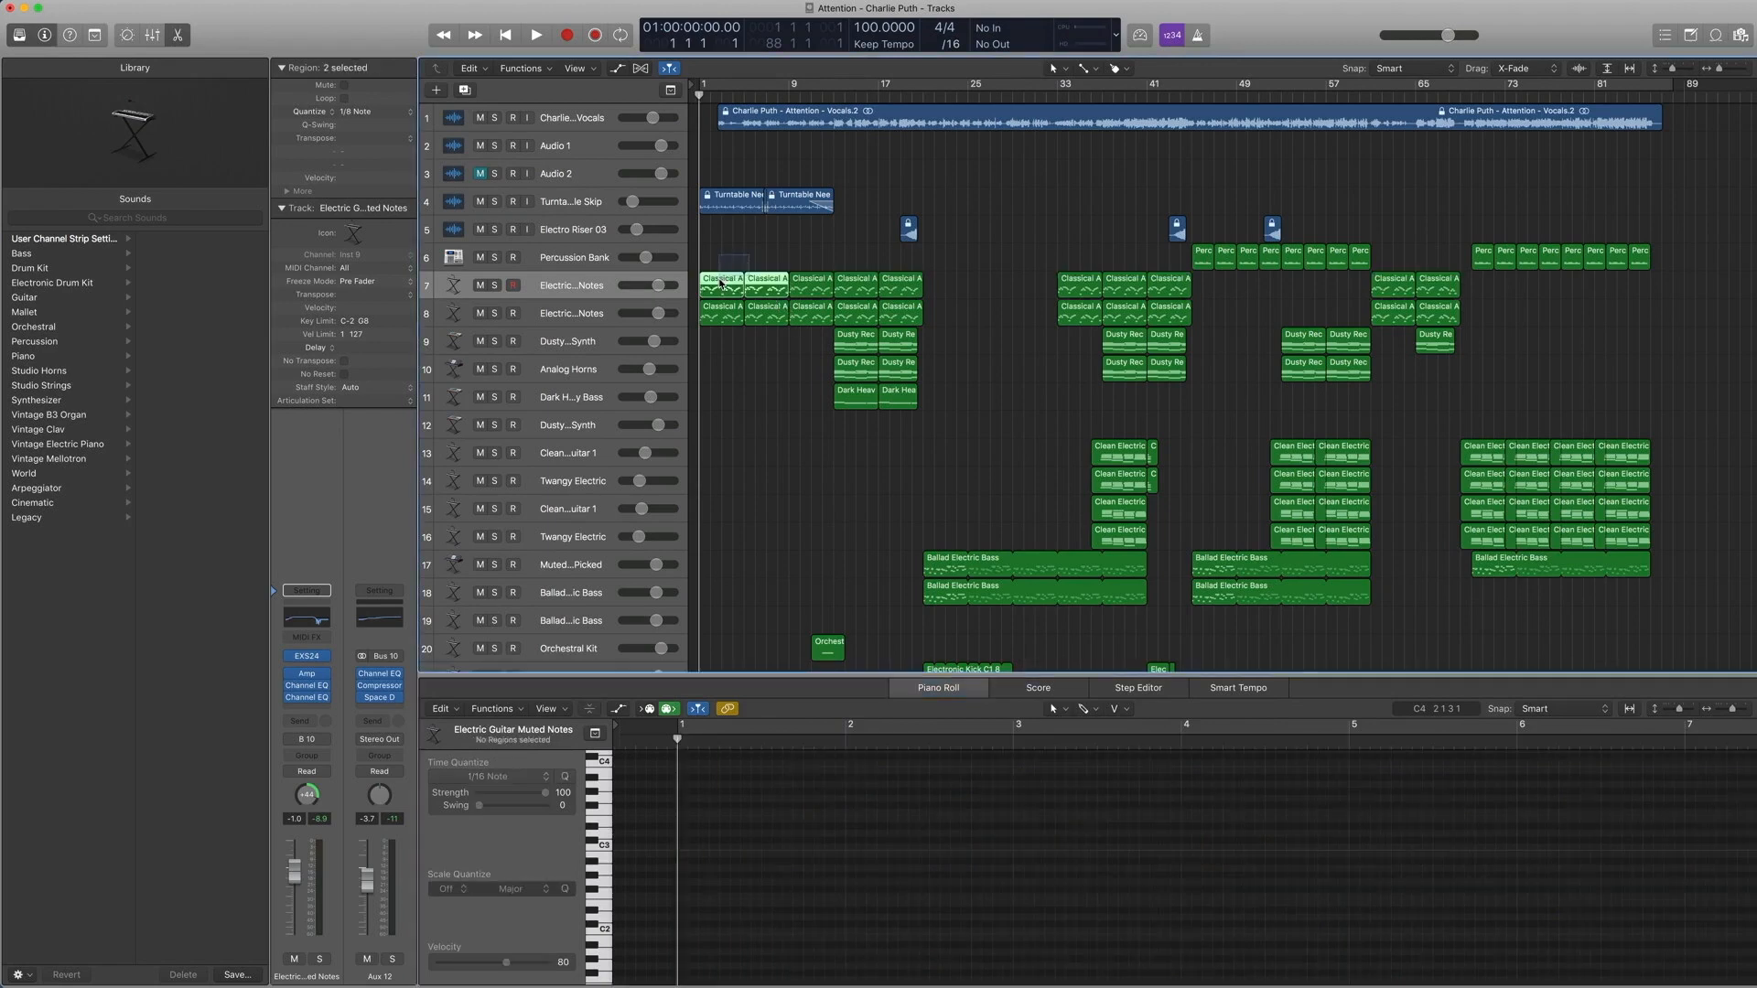
left_click(568, 286)
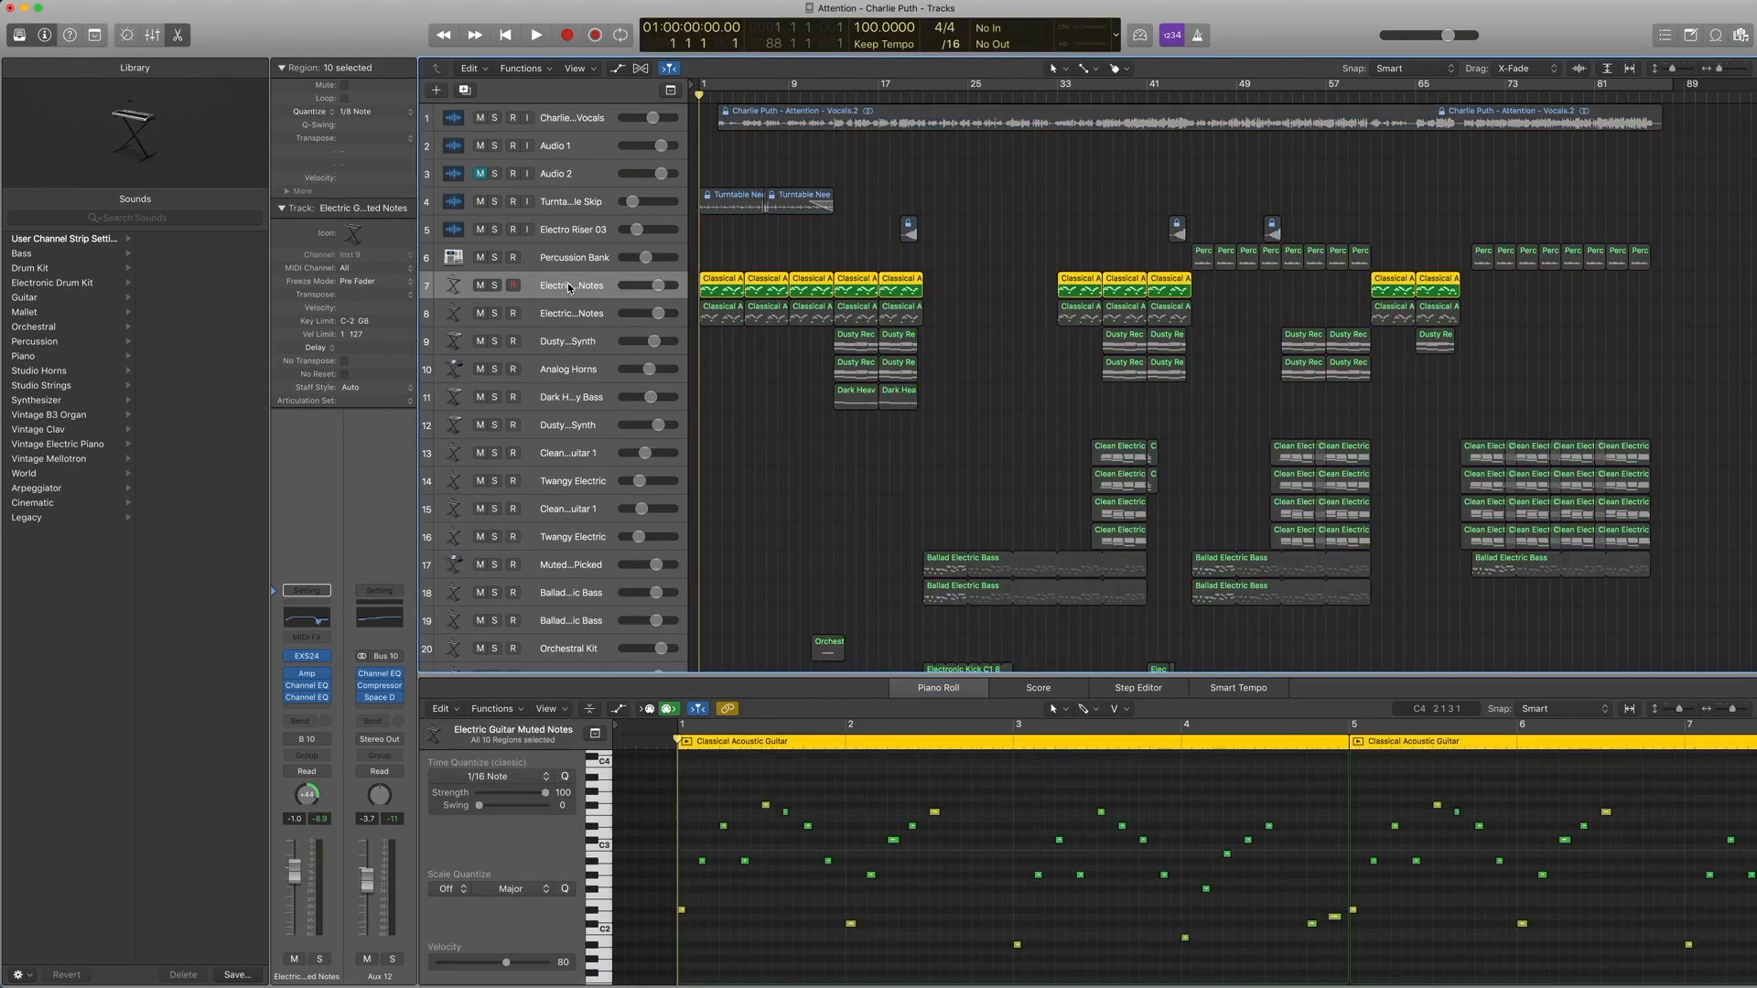
left_click(276, 658)
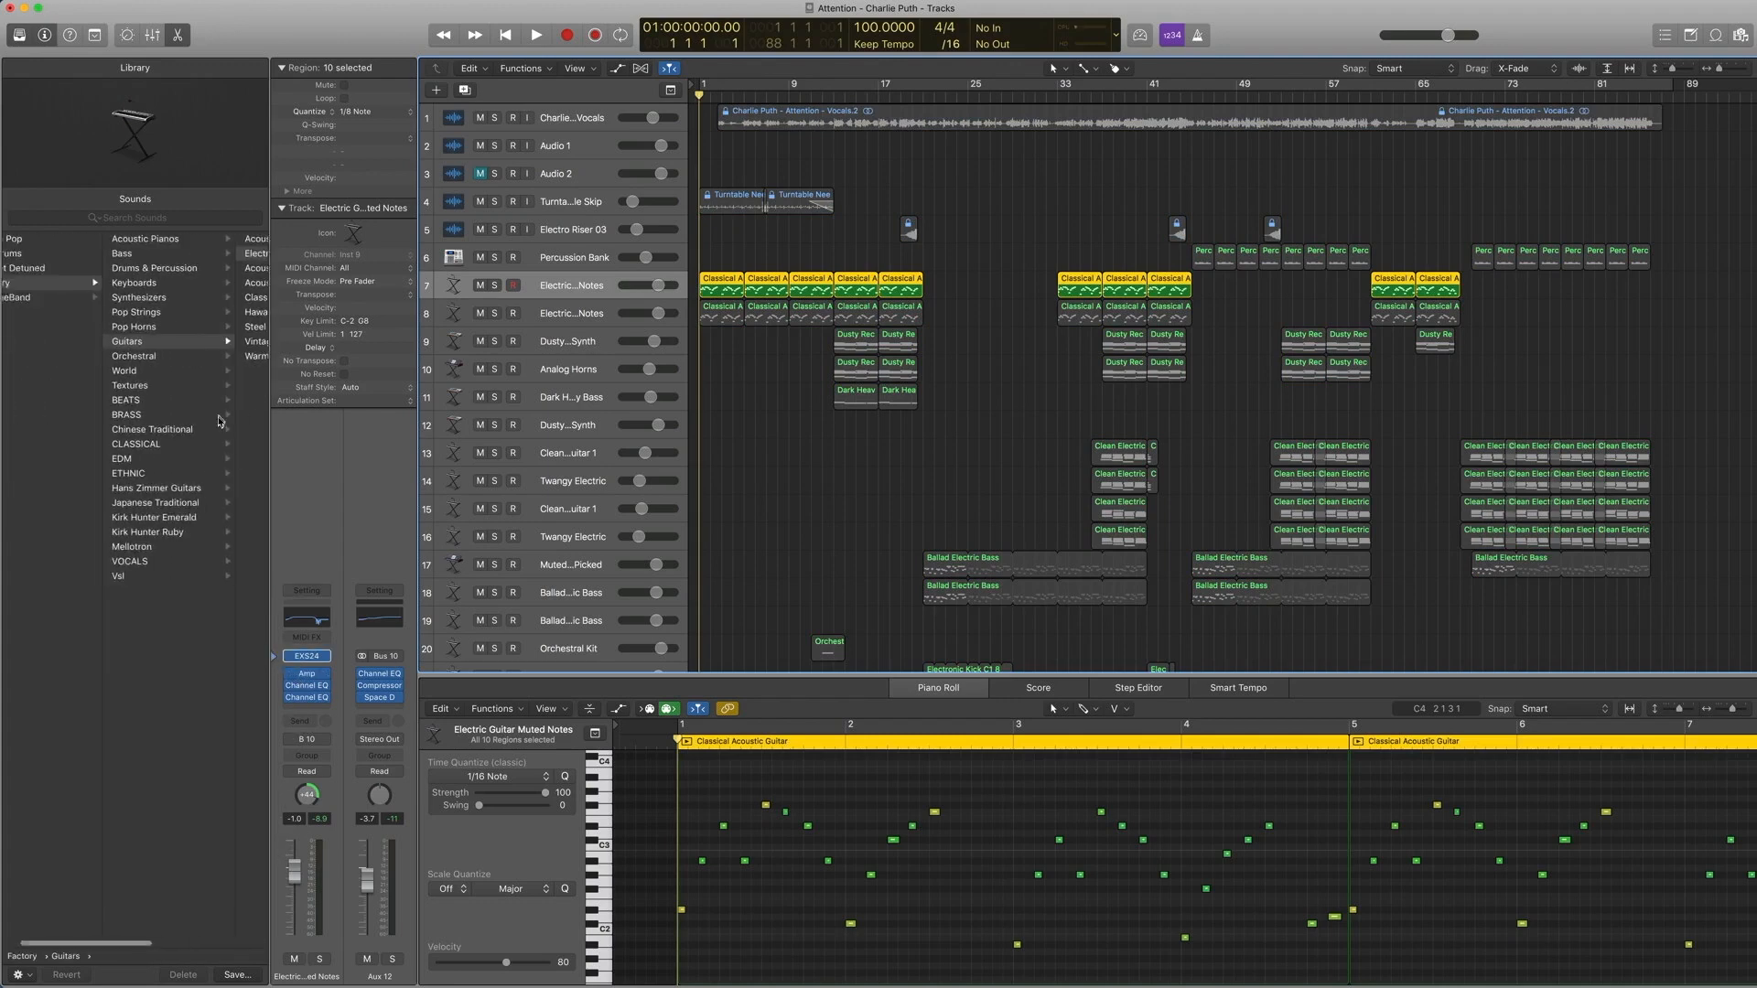
scroll(43, 291, "right", 5)
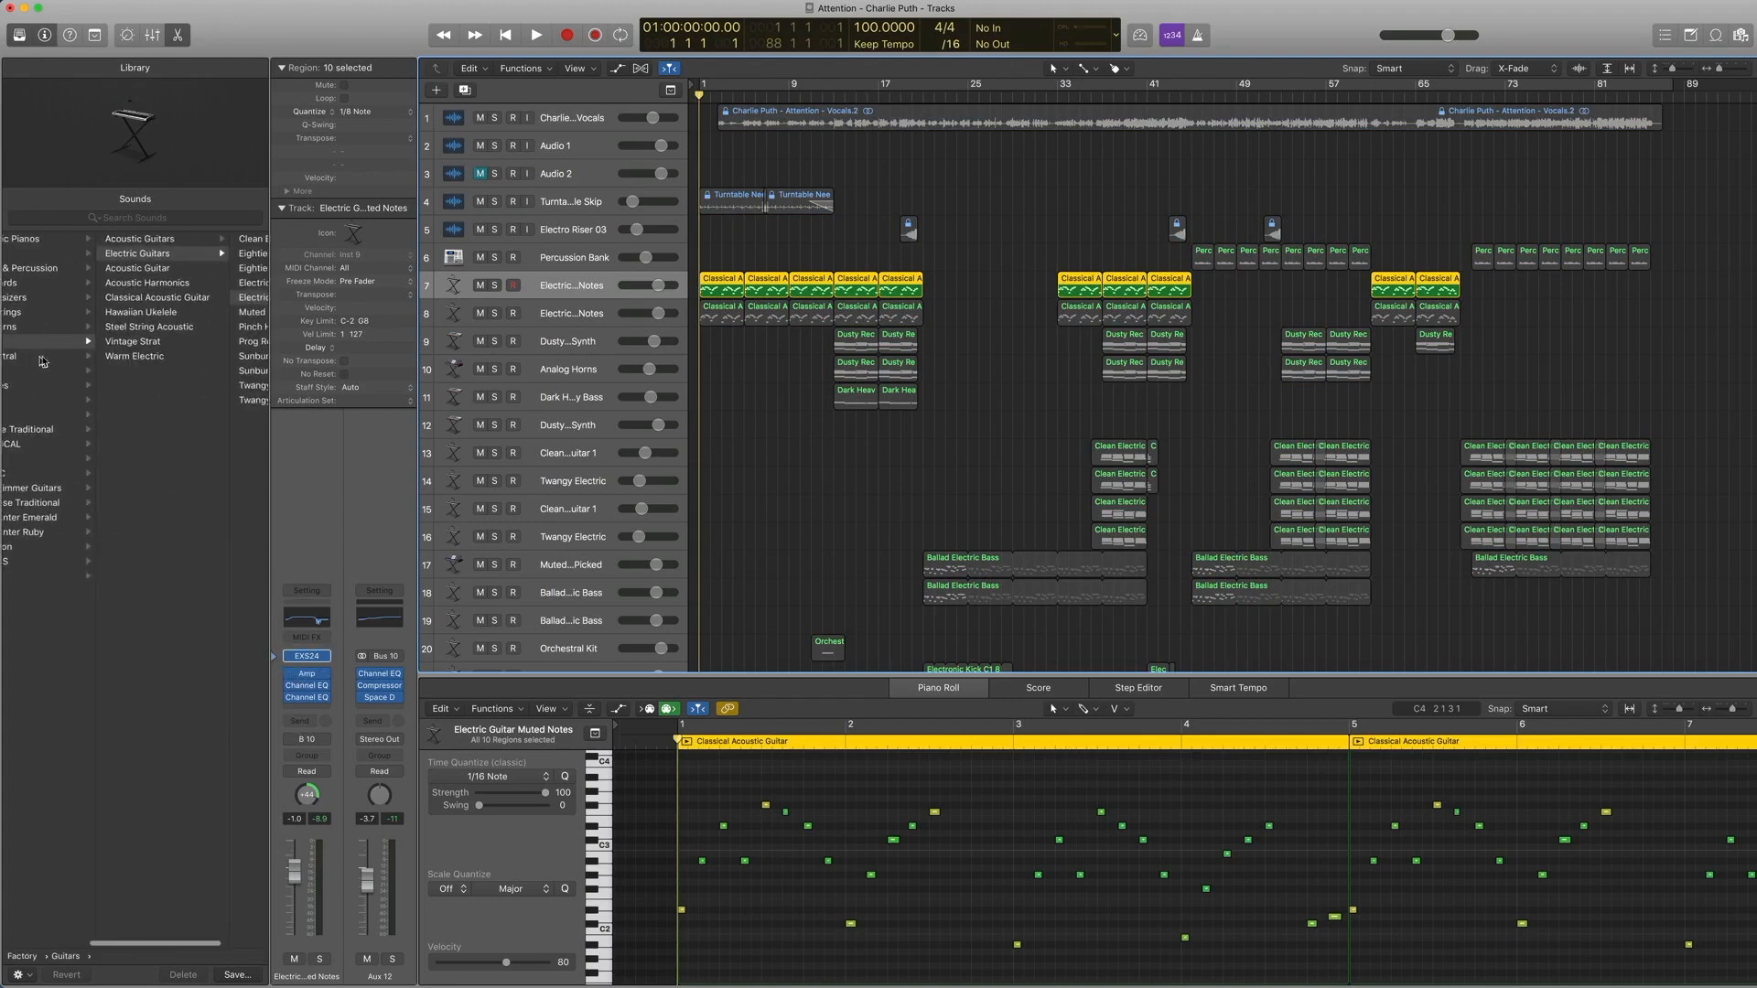
scroll(43, 359, "left", 2)
scroll(49, 355, "right", 3)
scroll(101, 275, "right", 3)
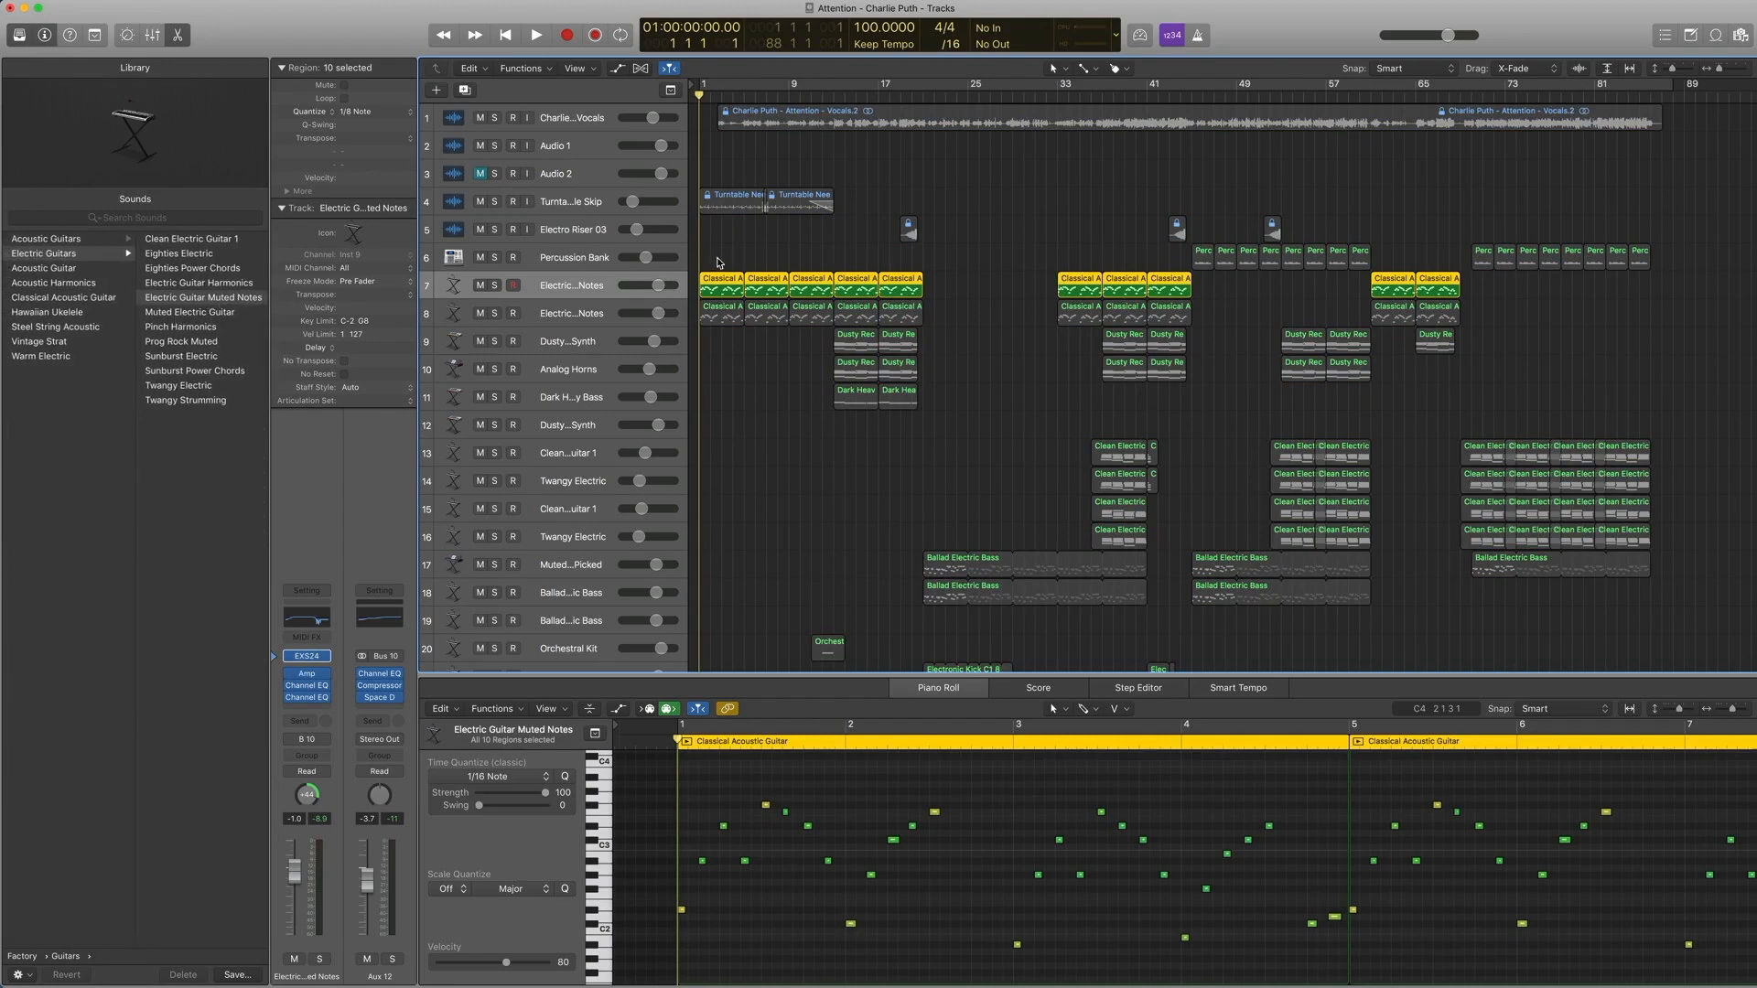
Step: Play the soloed muted guitar part on track 7 and return the playhead to the start
key("space")
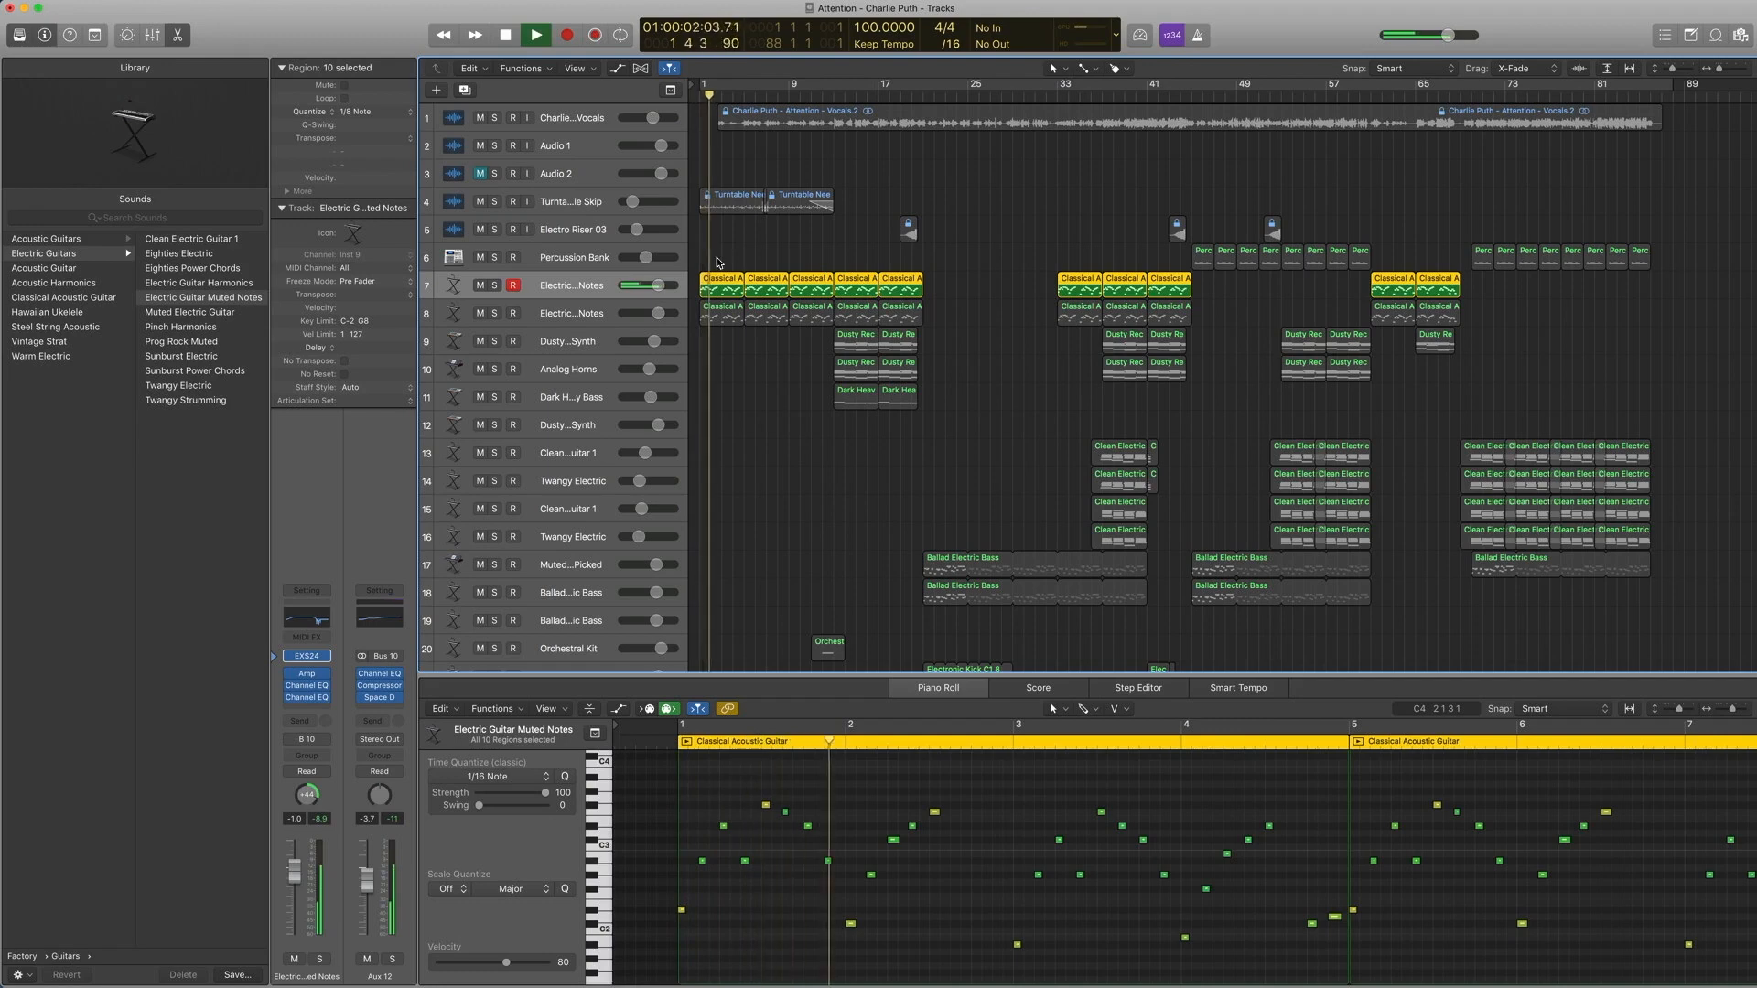
key("space")
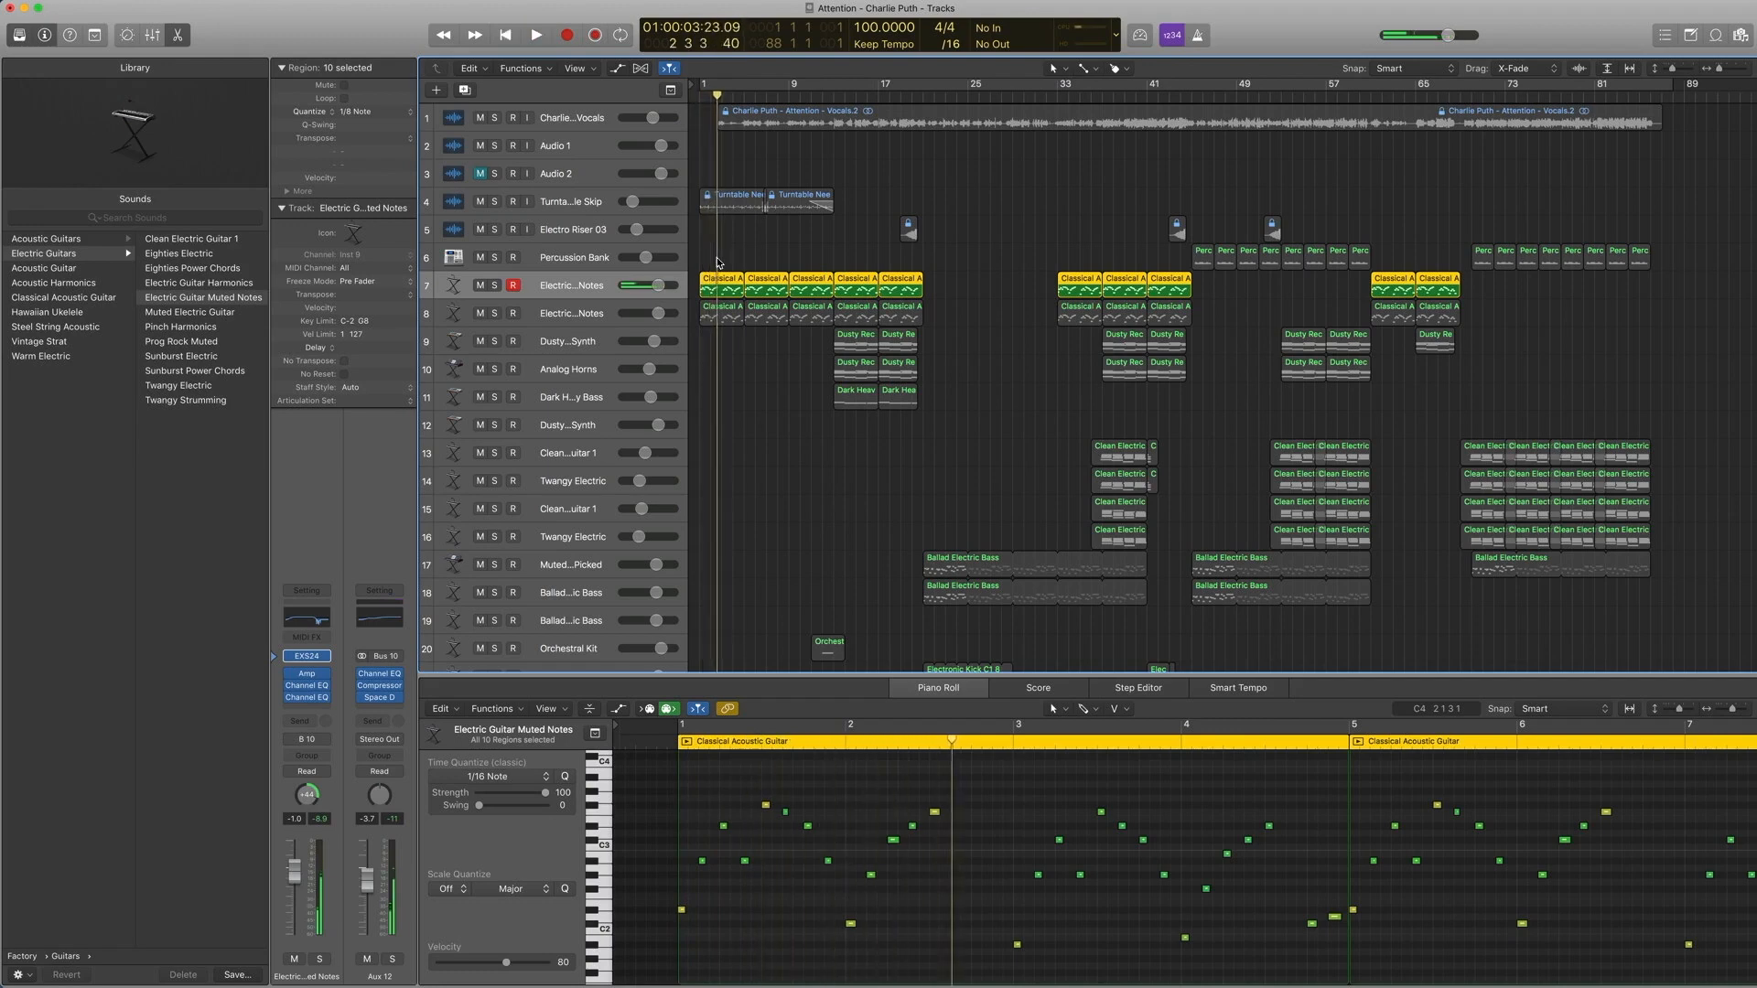
key("Return")
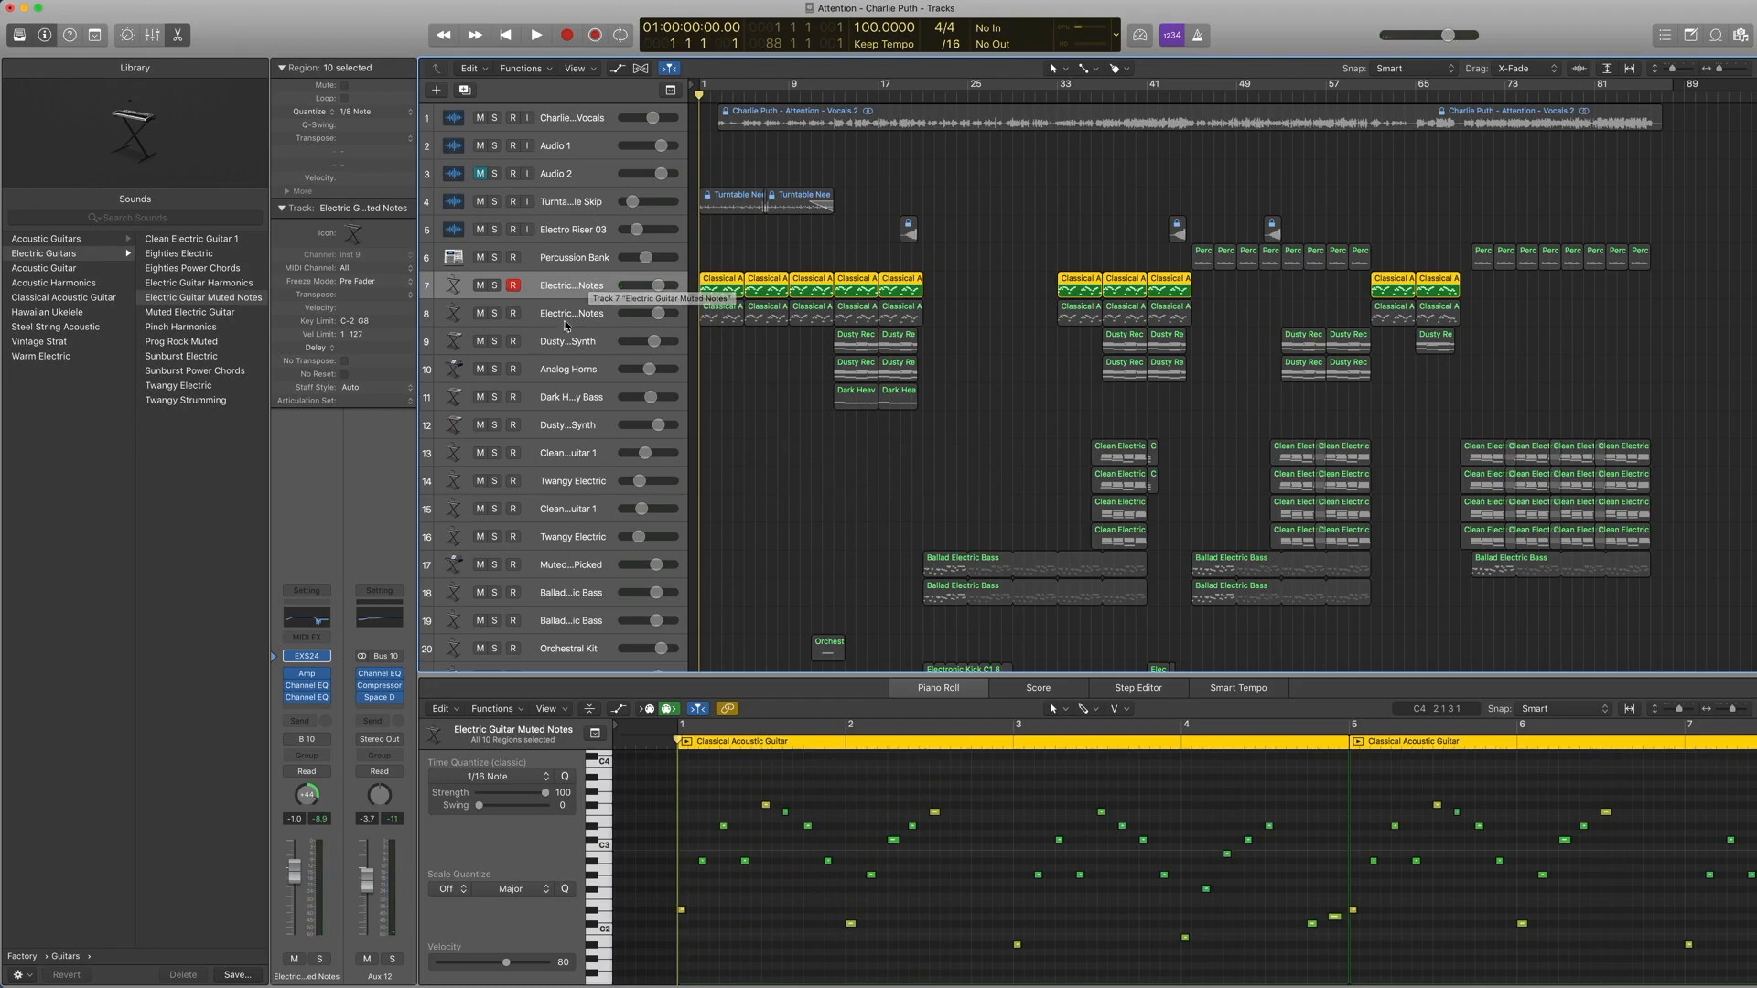
Step: Play the soloed guitar part on track 8 and switch the solo off
left_click(567, 317)
key("space")
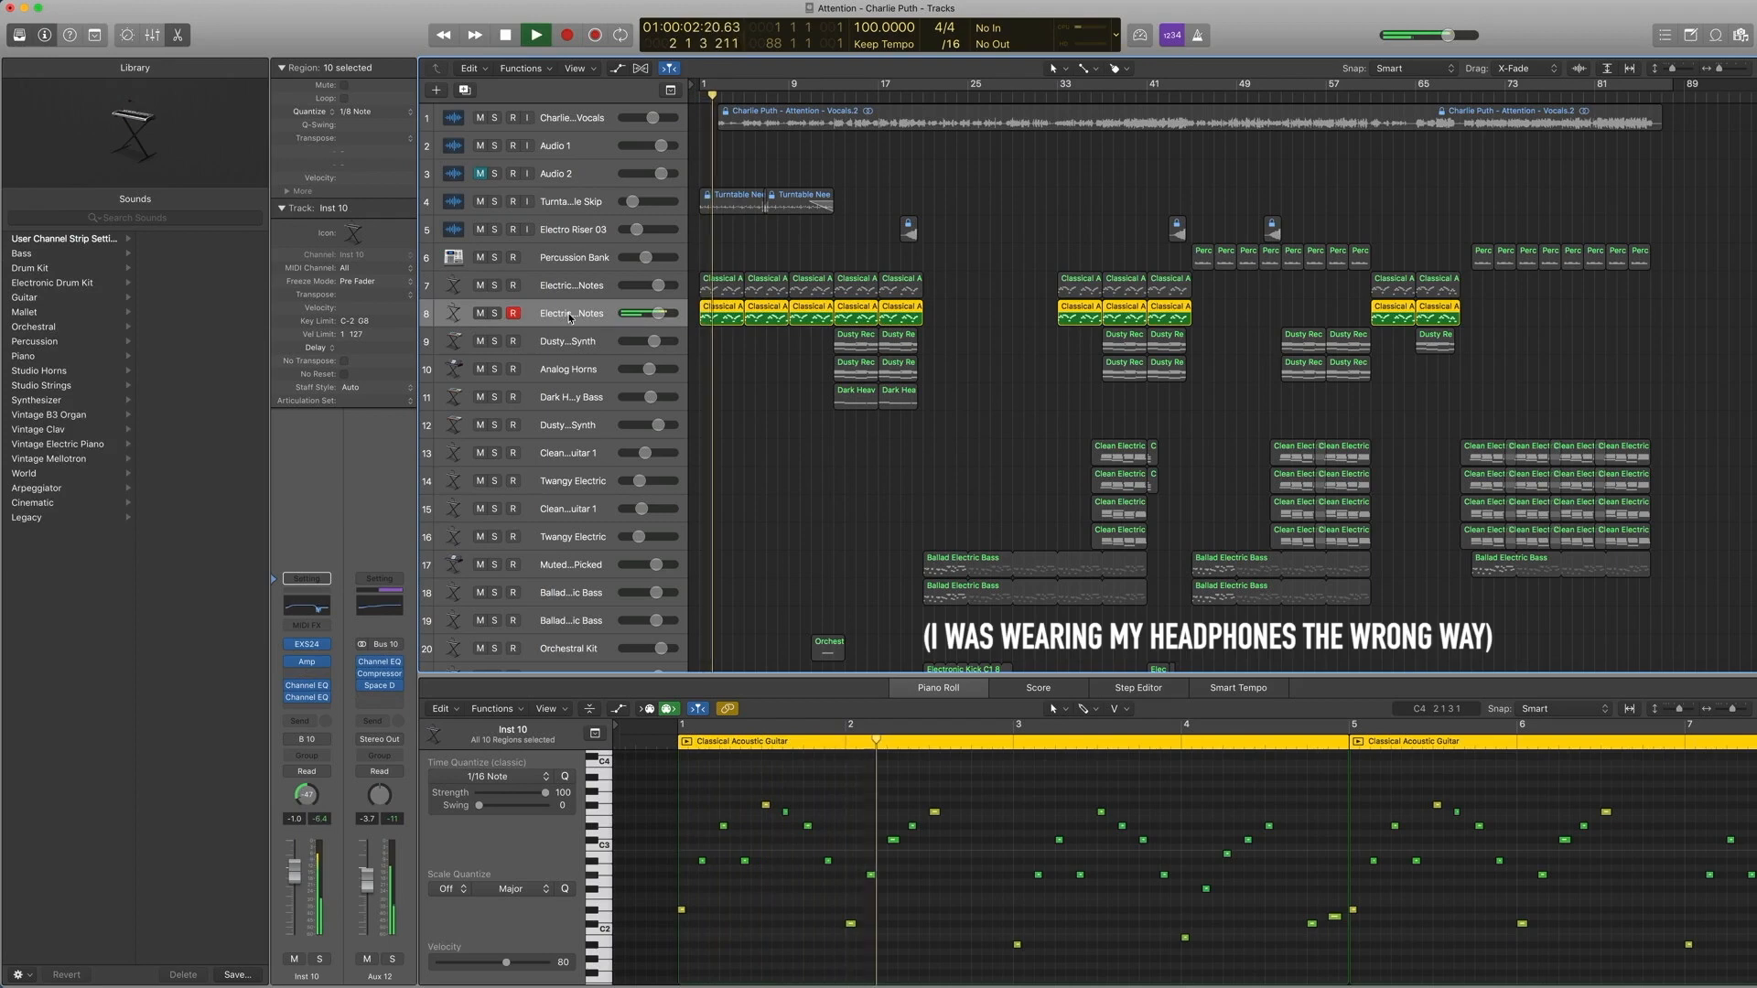
key("space")
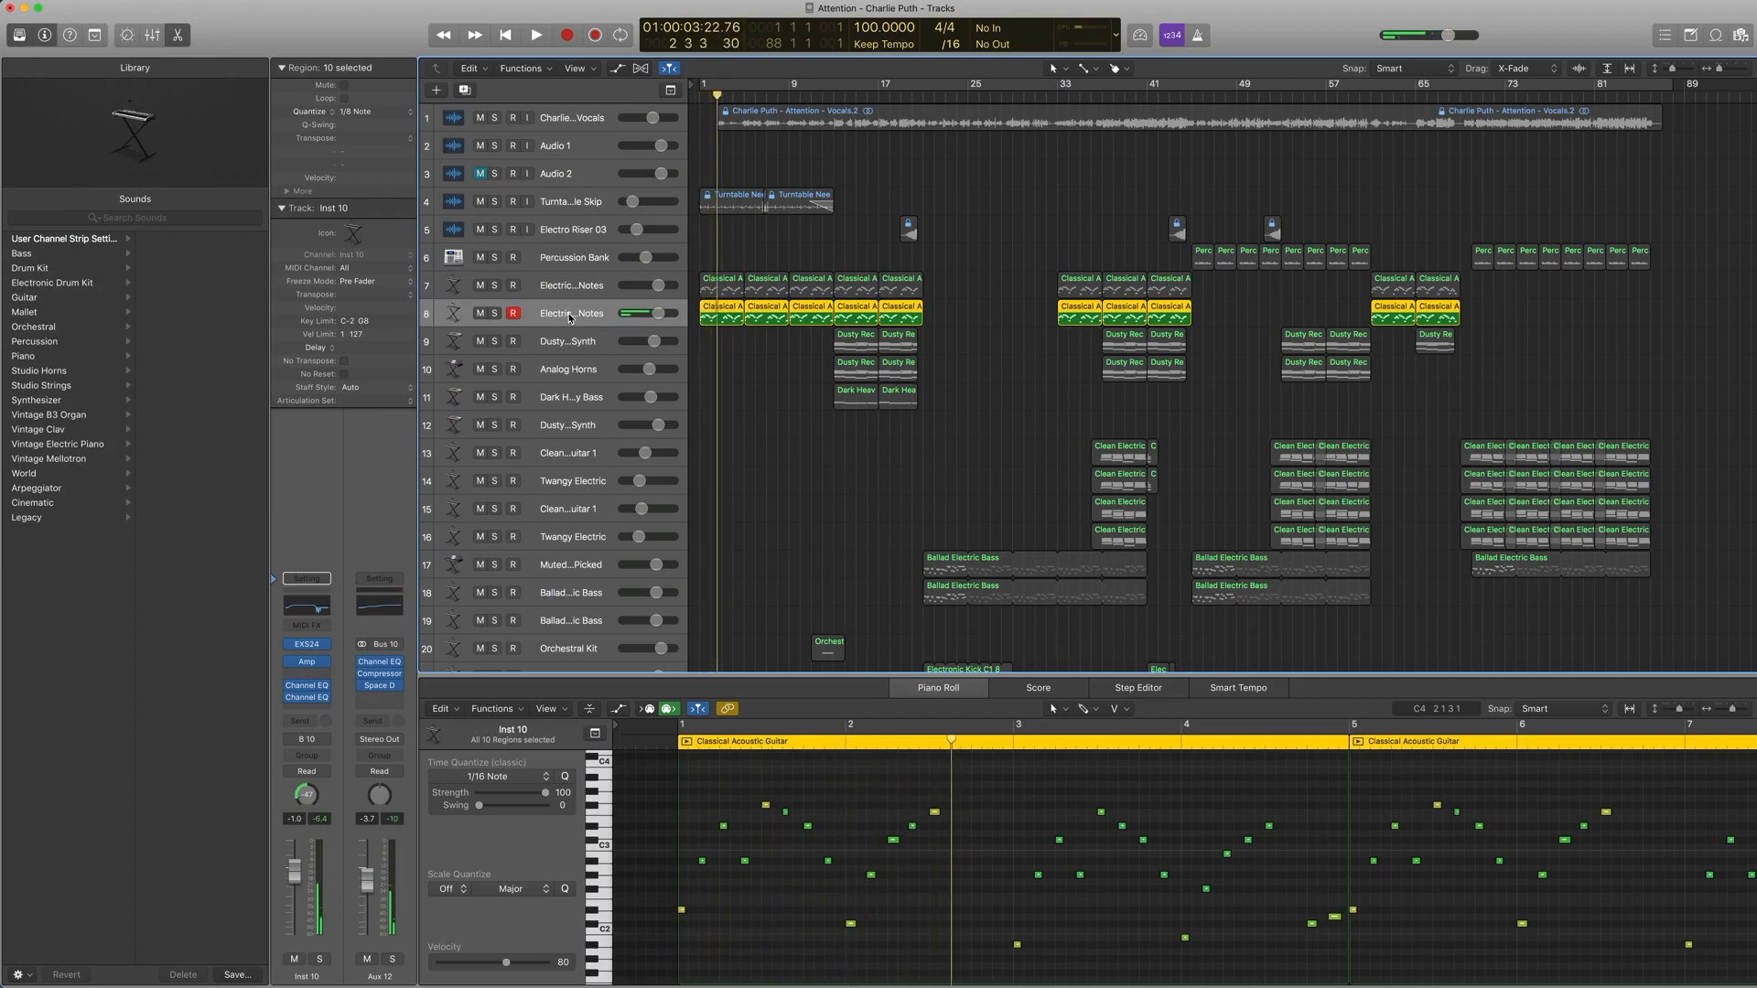
key("ctrl+s")
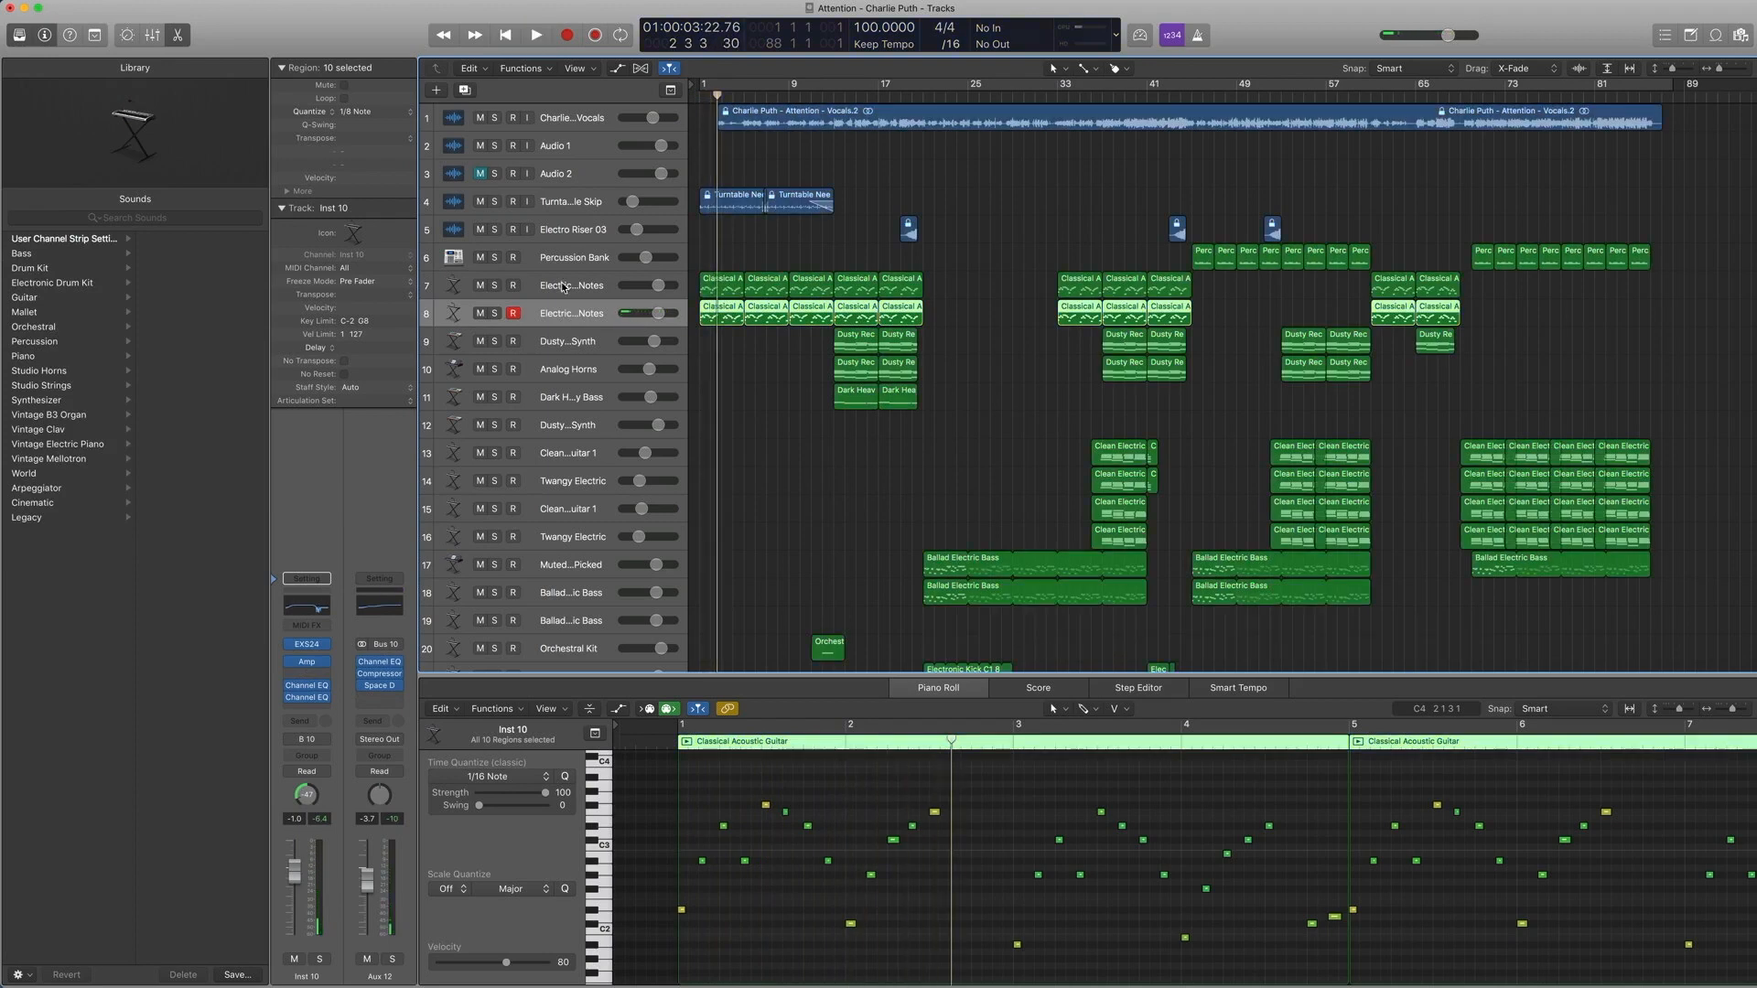
Step: Bypass the Amp and both Channel EQ plug-ins on track 7
left_click(564, 287)
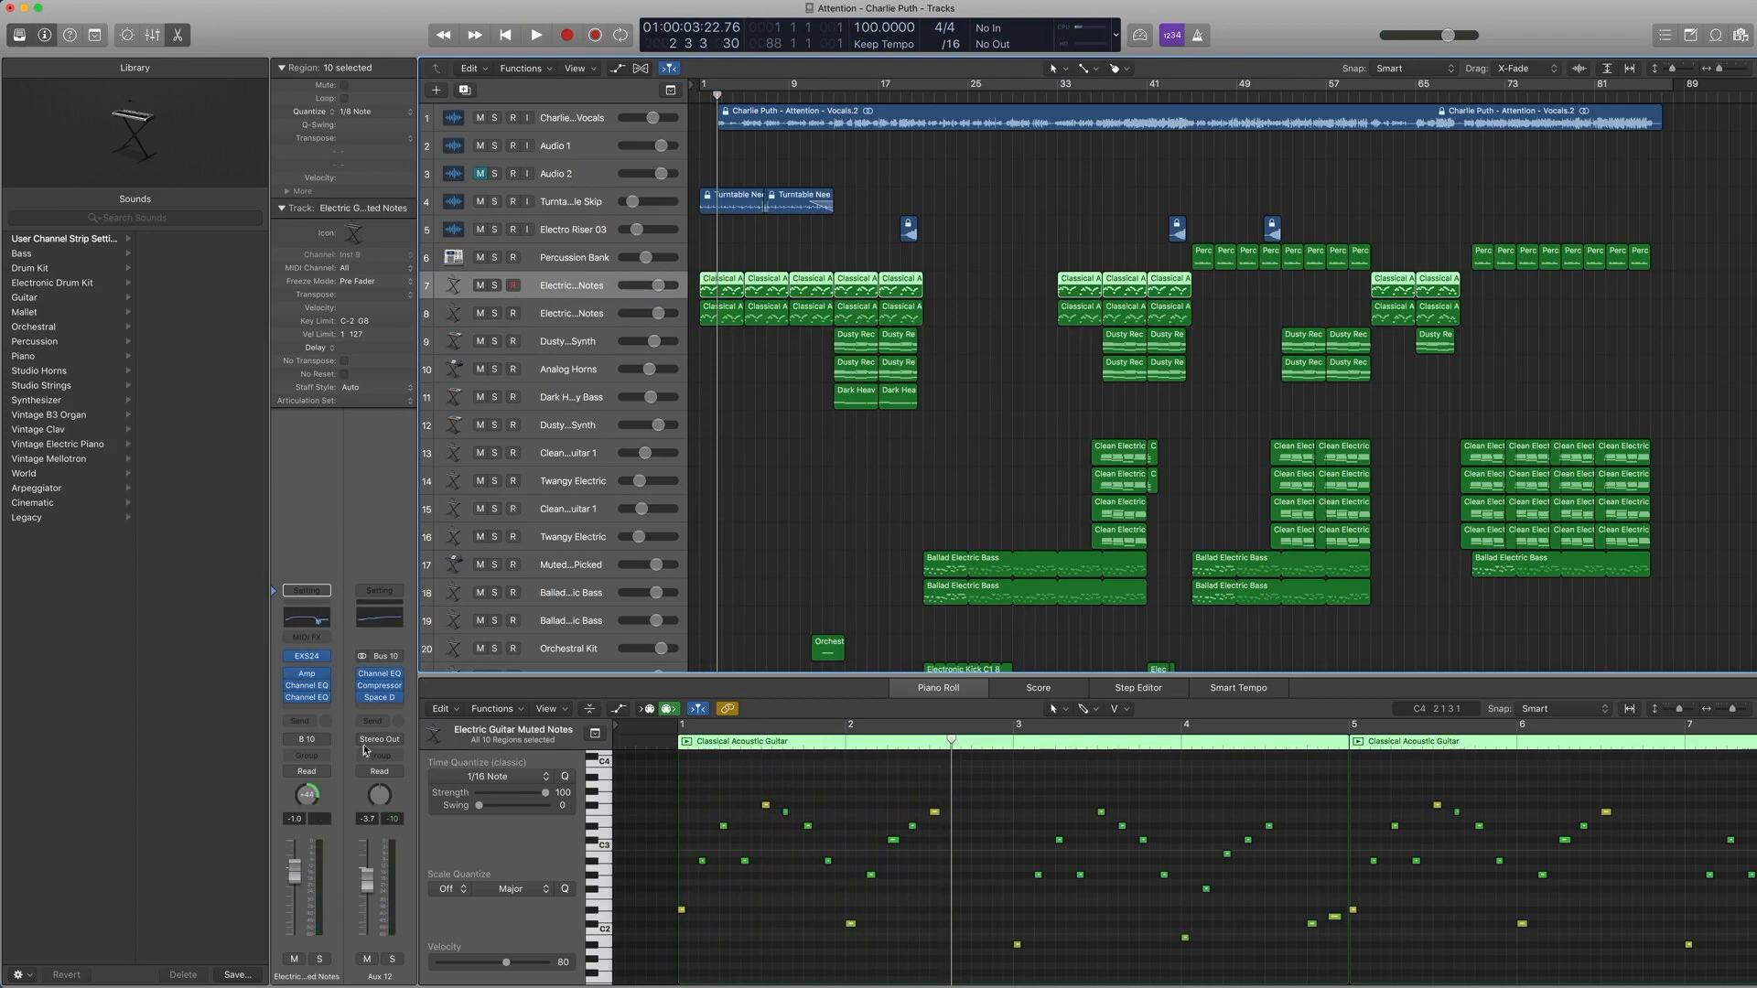
left_click(290, 673)
left_click(289, 686)
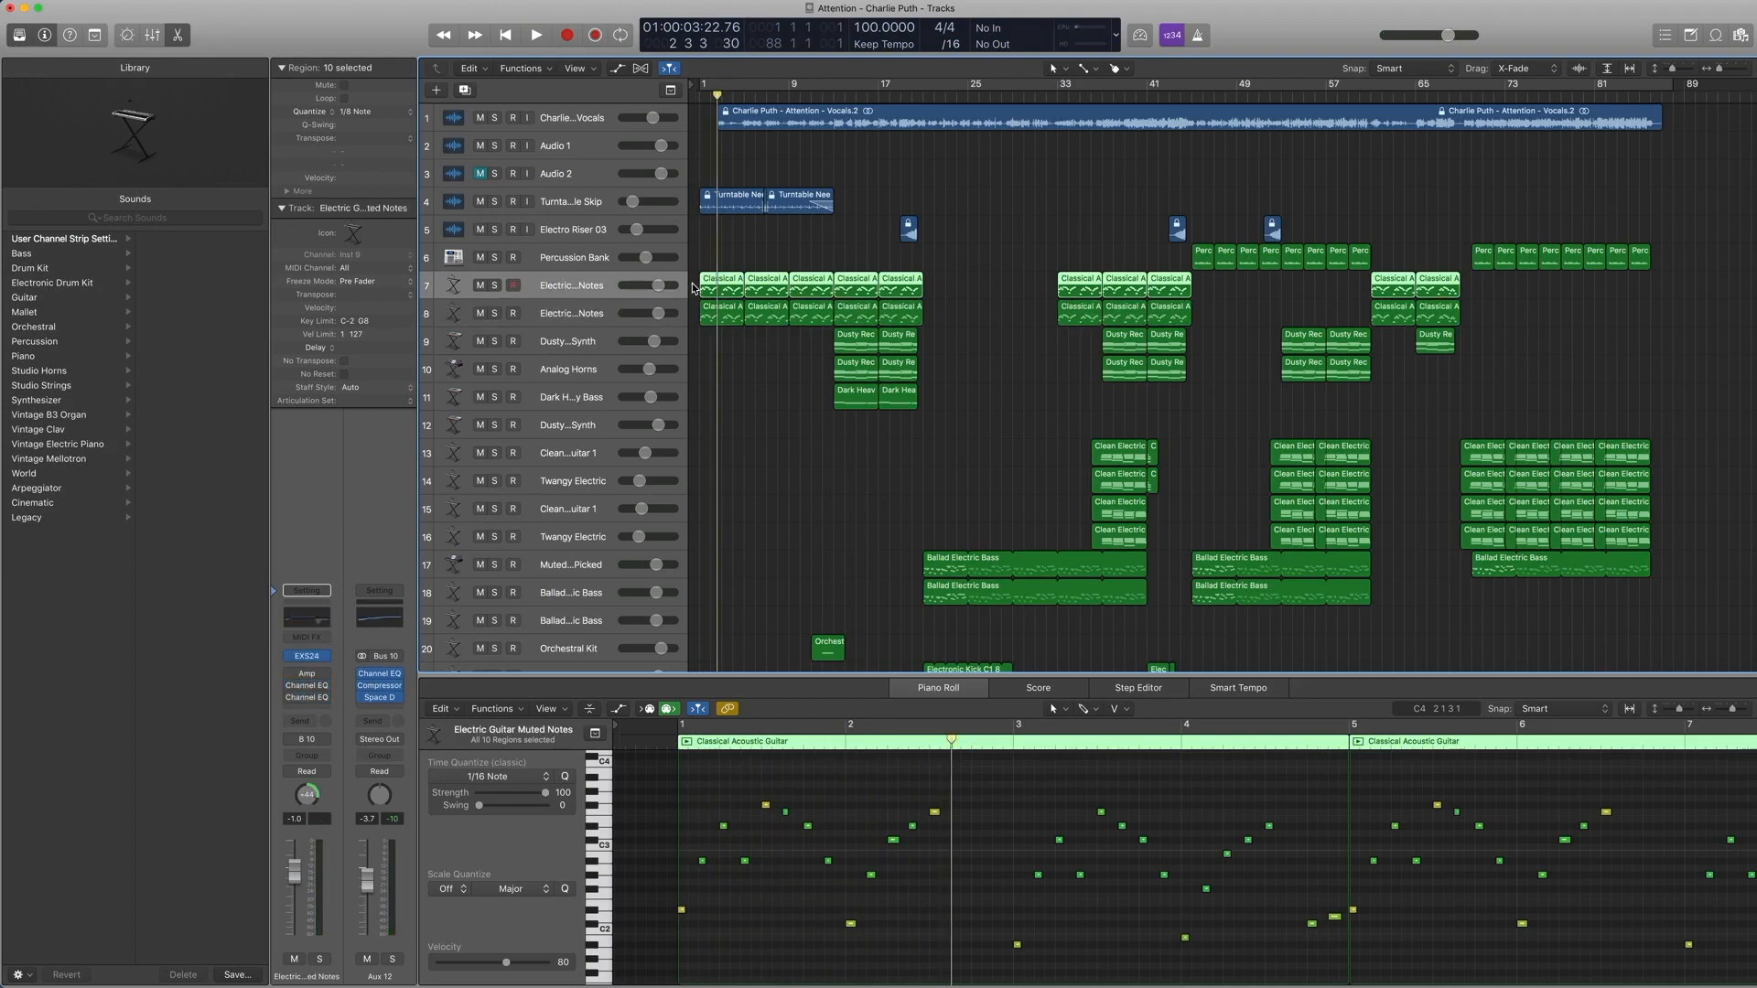
Step: Solo track 7's guitar regions and play them from the start with the track's own effects bypassed
key("ctrl+s")
key("comma")
key("comma")
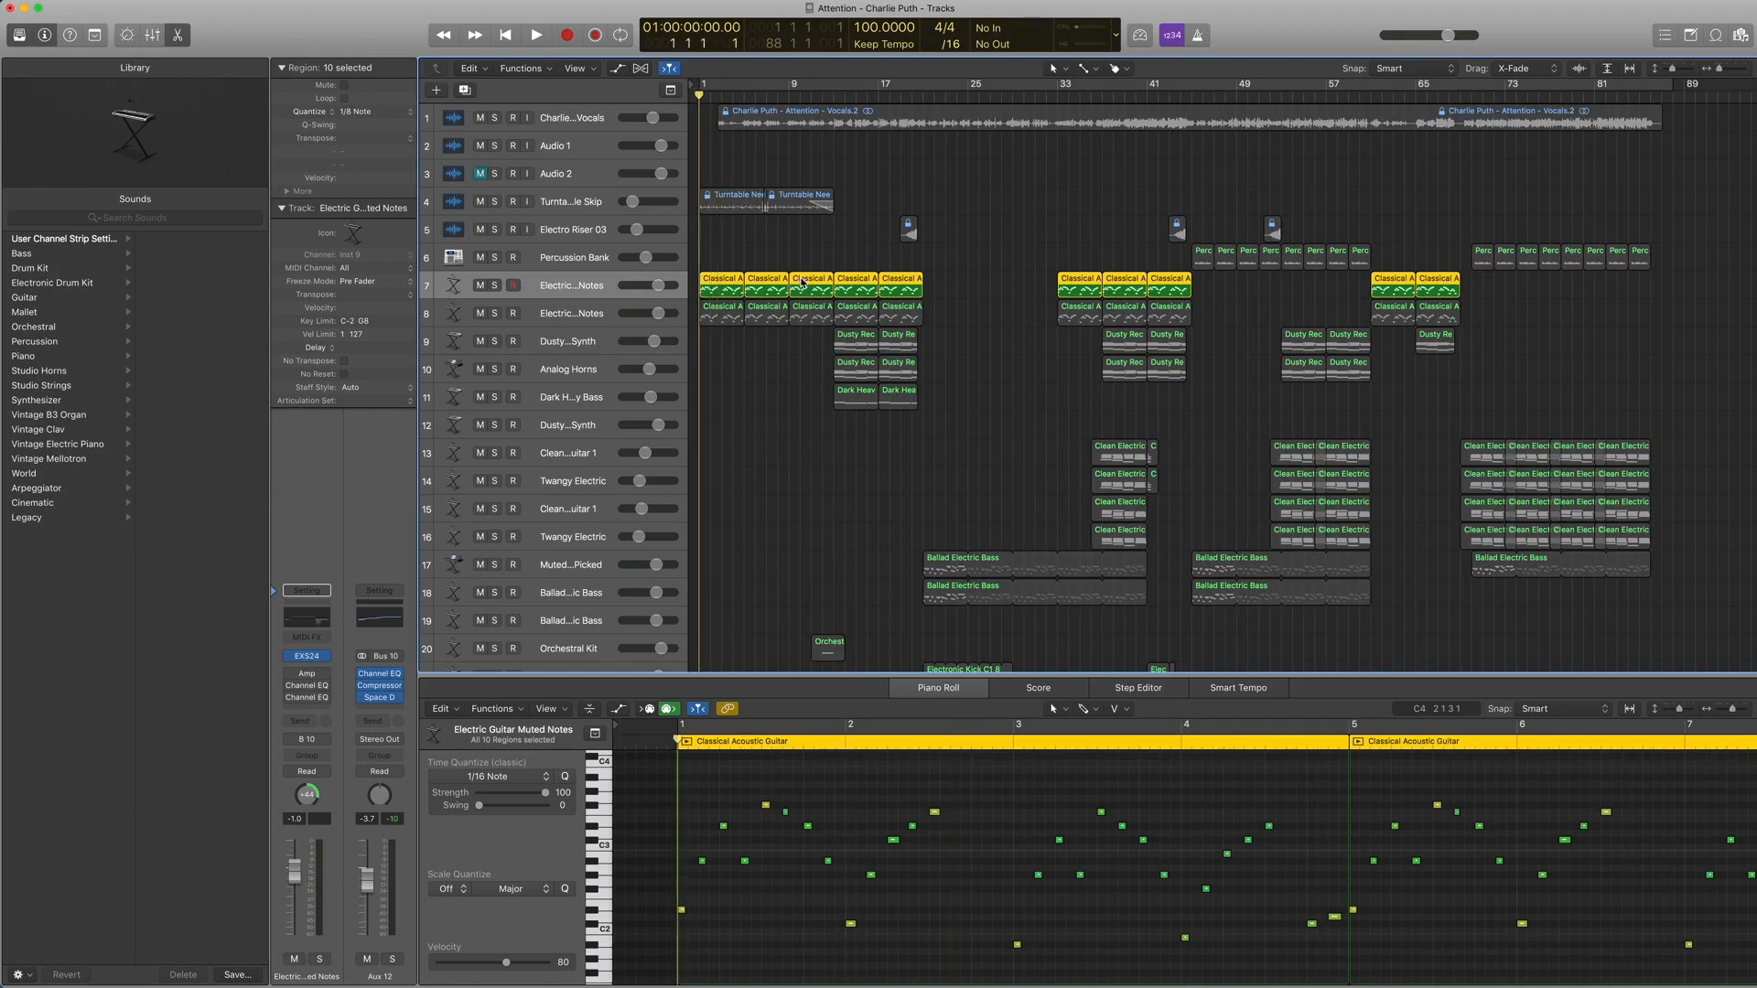
key("space")
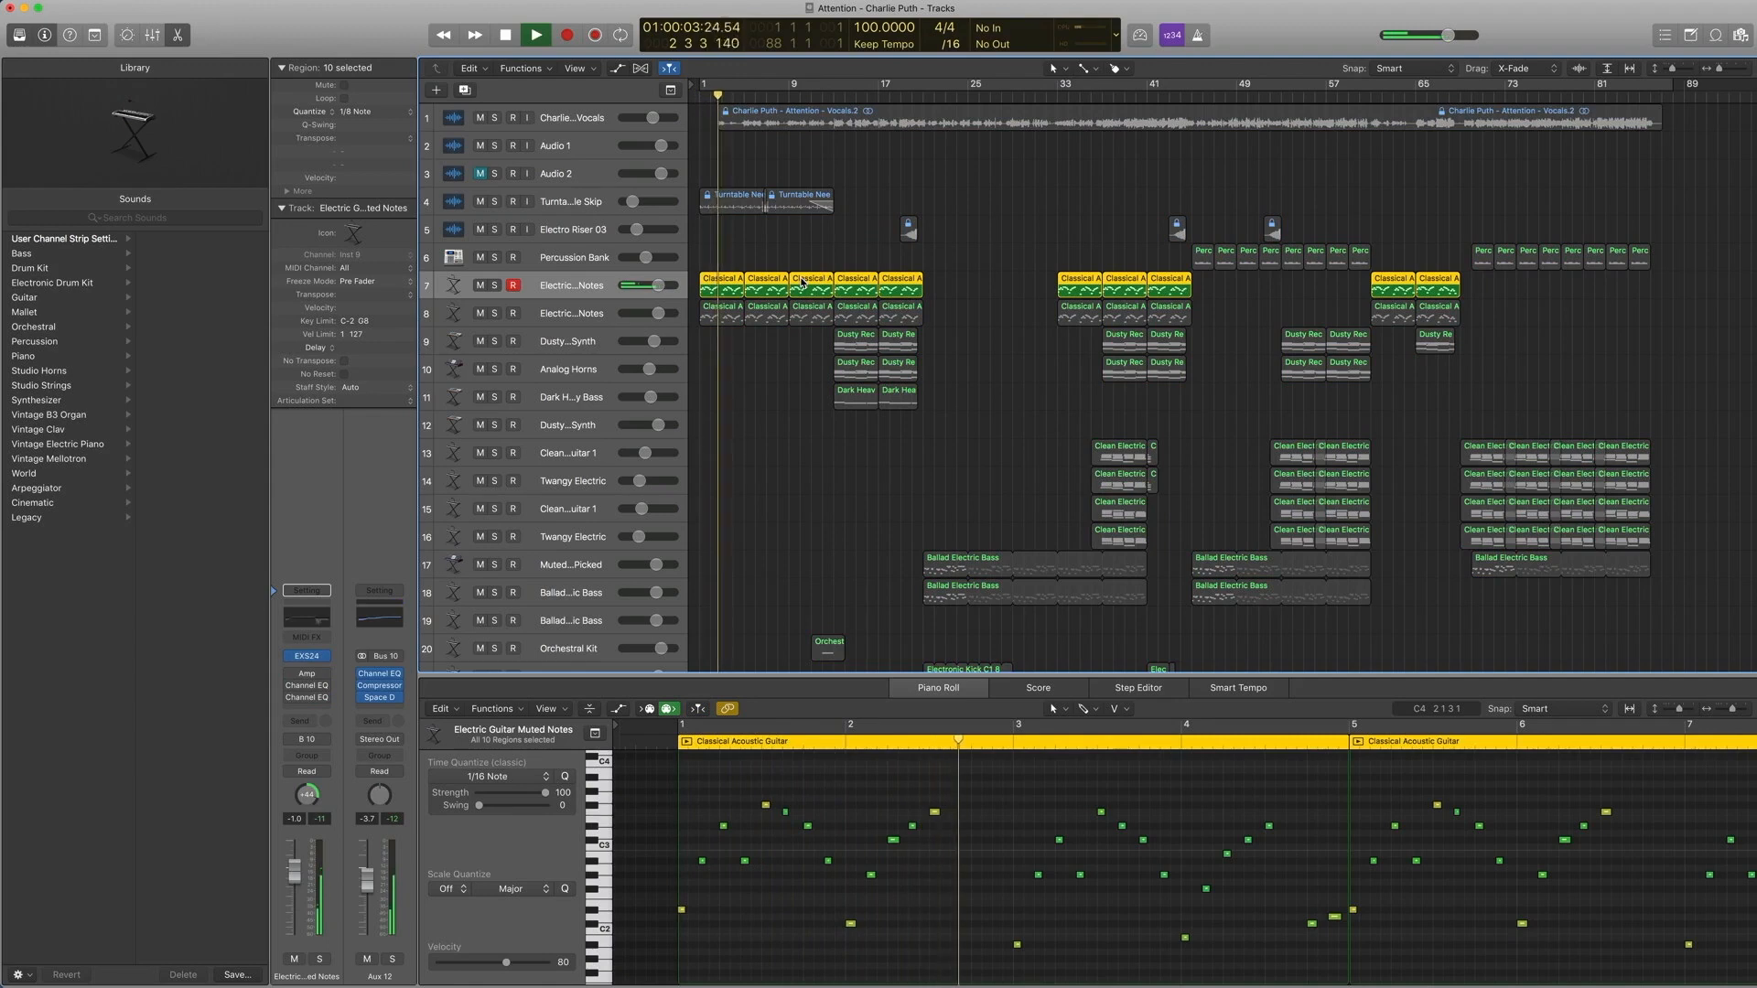
key("space")
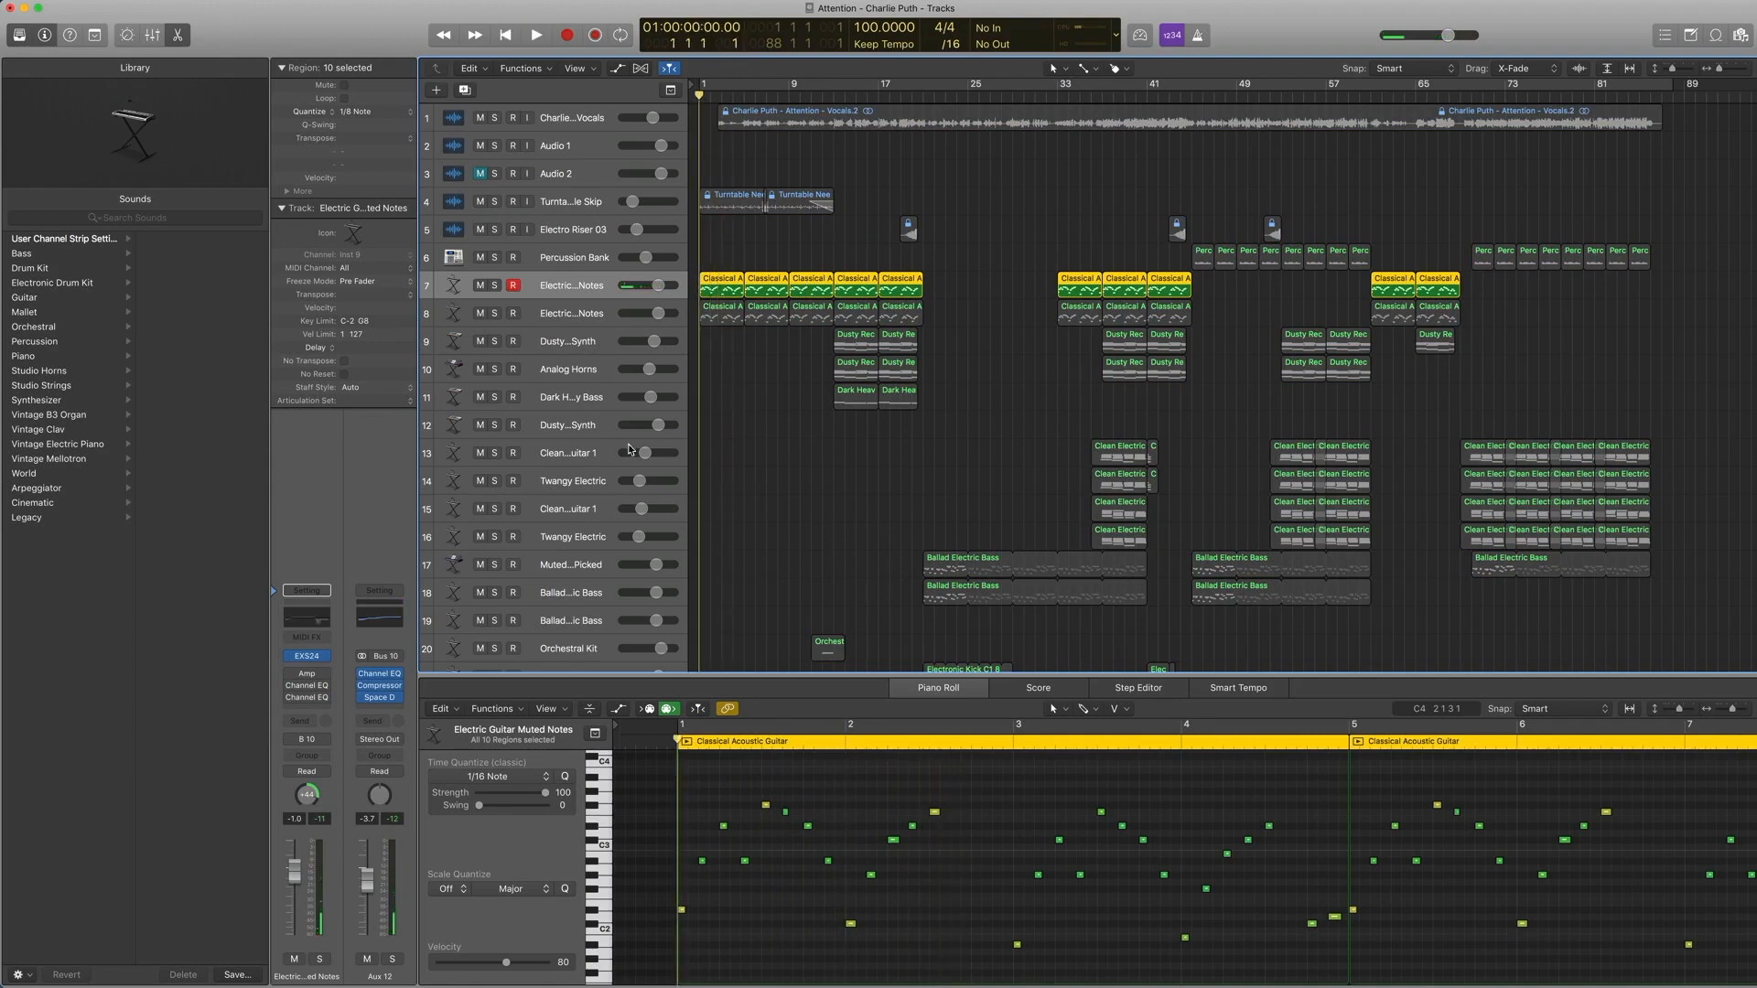
Step: Bypass the Aux 12 effects and track 8's Amp and both Channel EQs, and play track 8's dry guitar
mouse_move(363, 677)
left_click(575, 312)
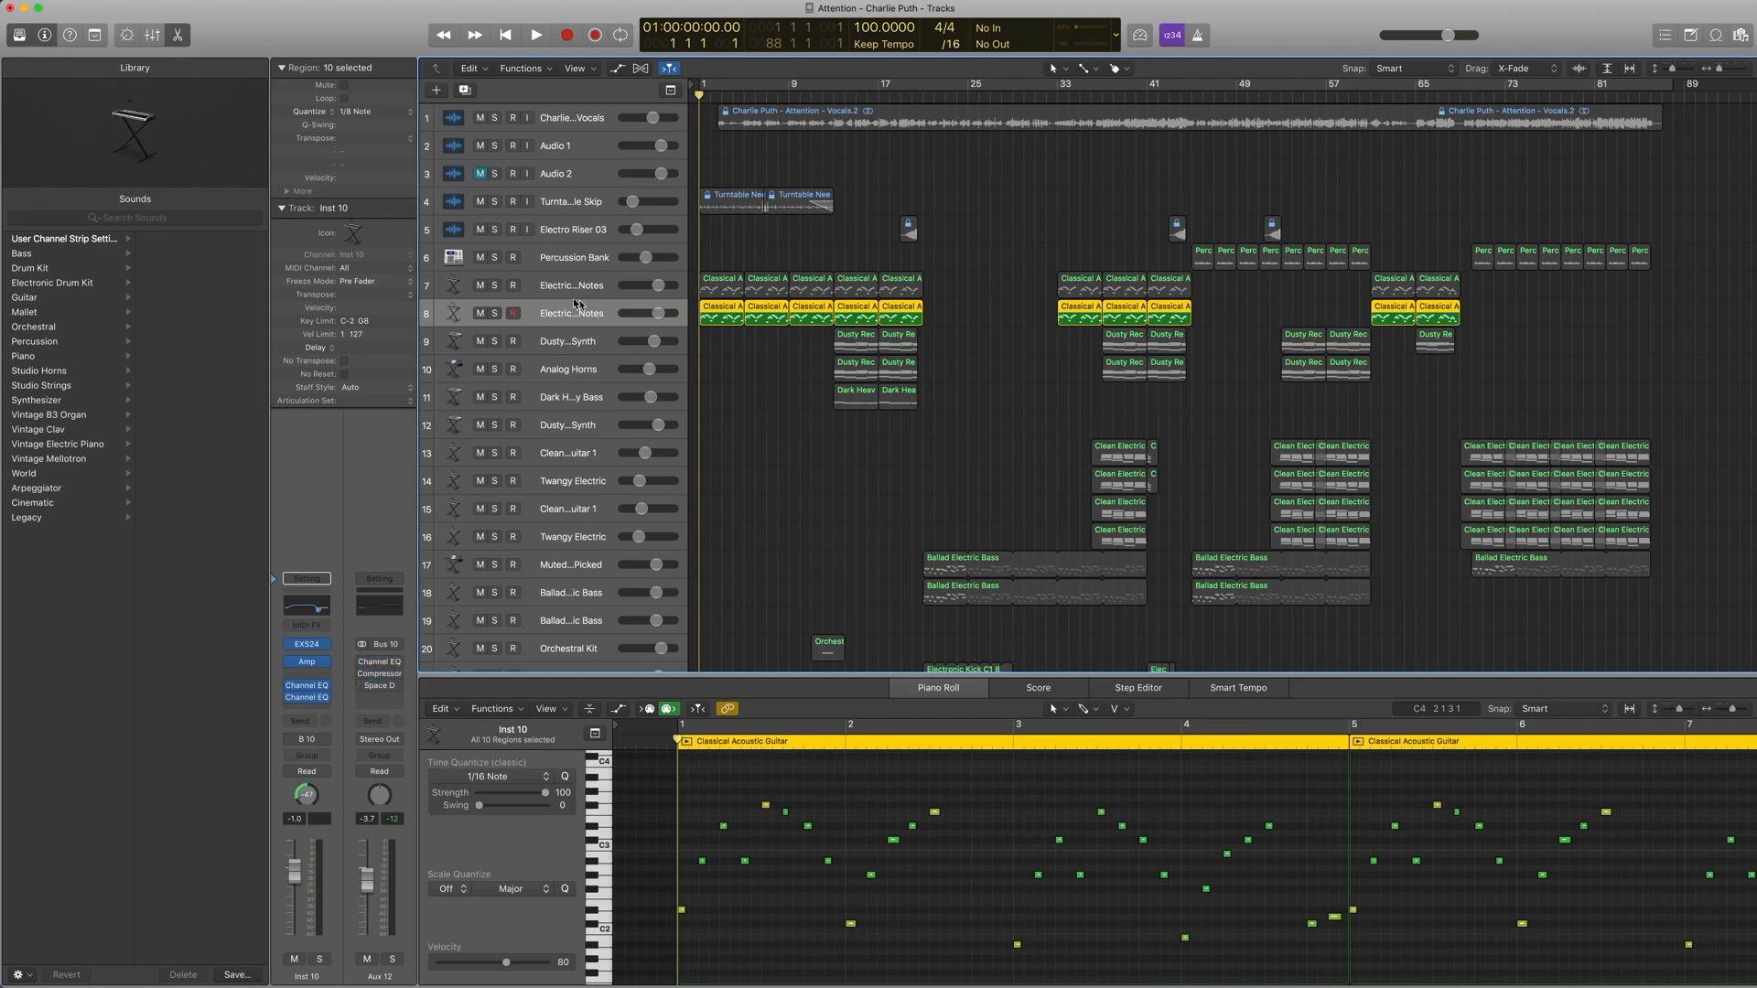
left_click(290, 663)
left_click(289, 686)
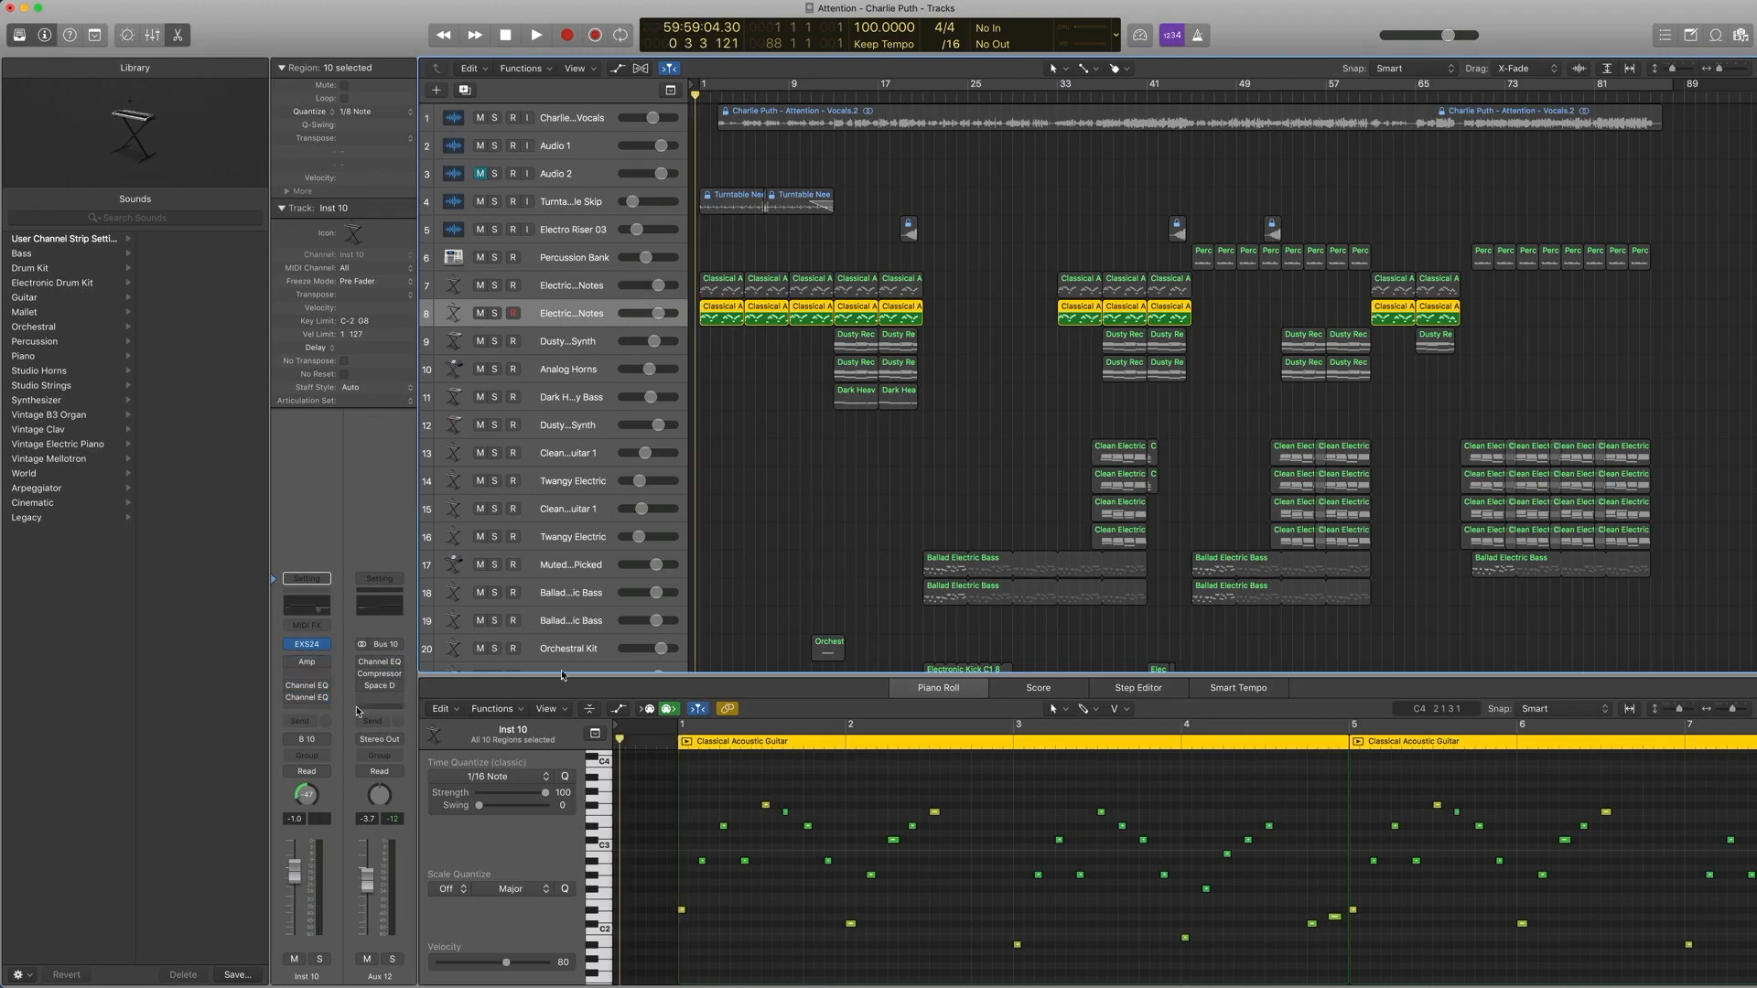
key("space")
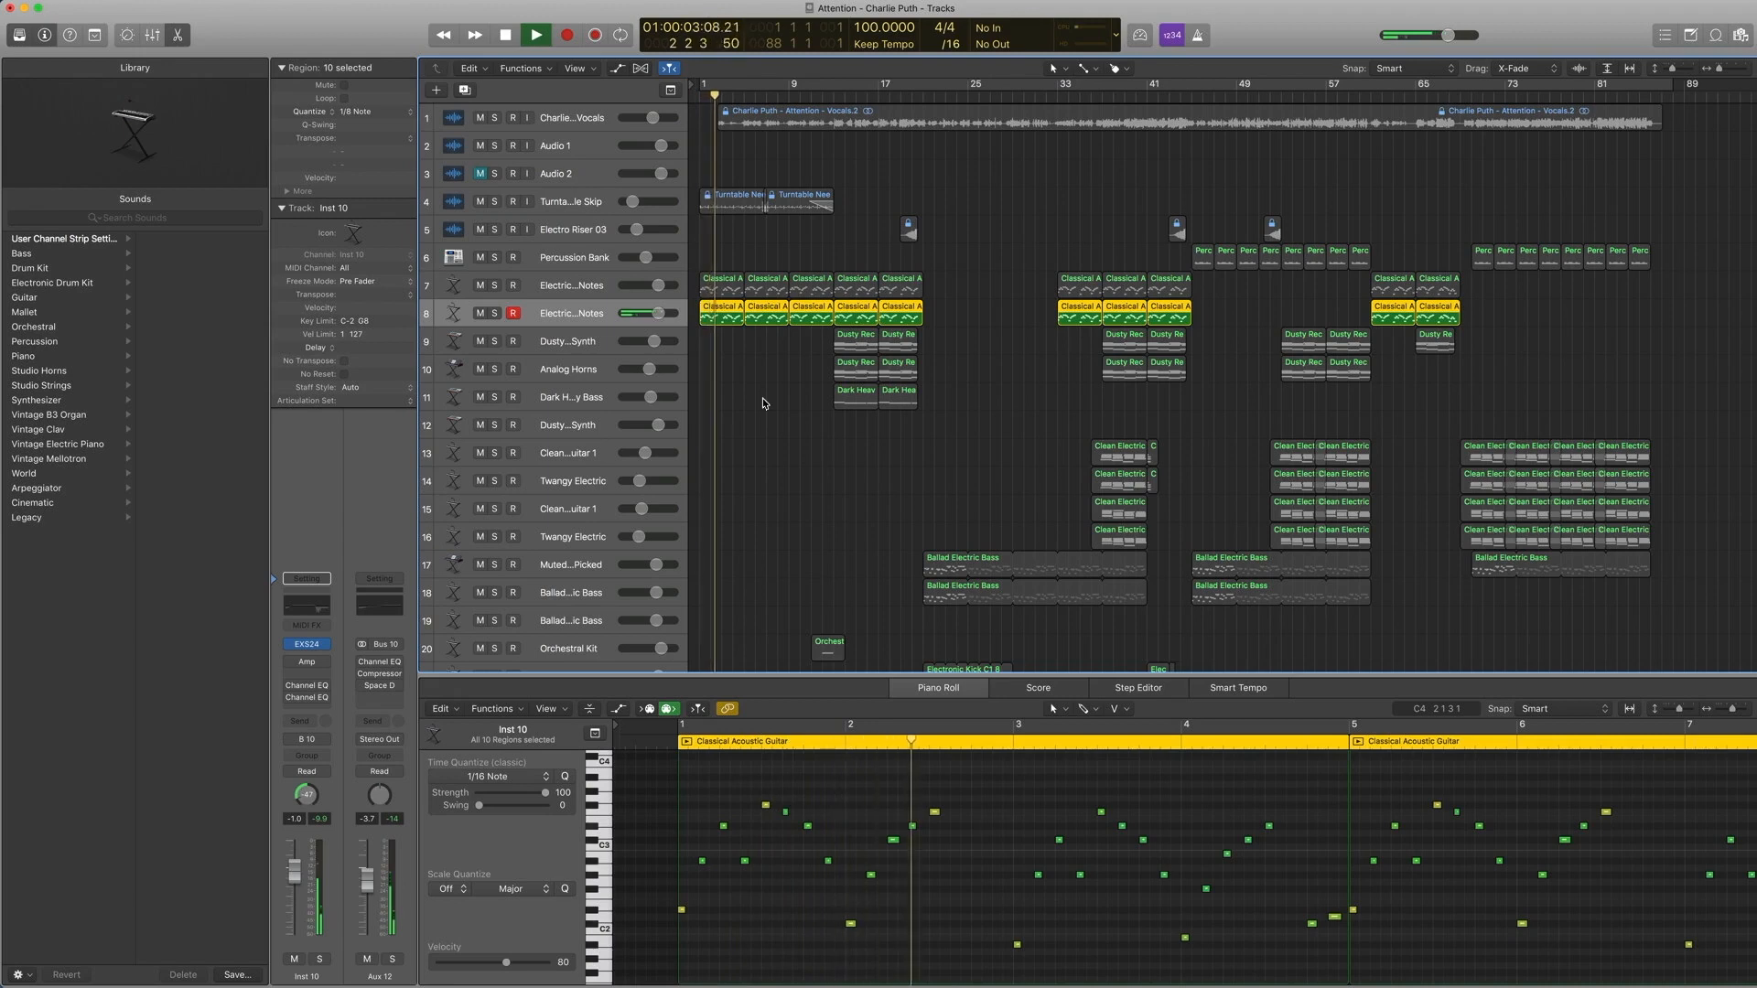
key("space")
Step: Select the first guitar regions on tracks 7 and 8 and play both dry parts together from the start
left_click_drag(730, 380, 715, 286)
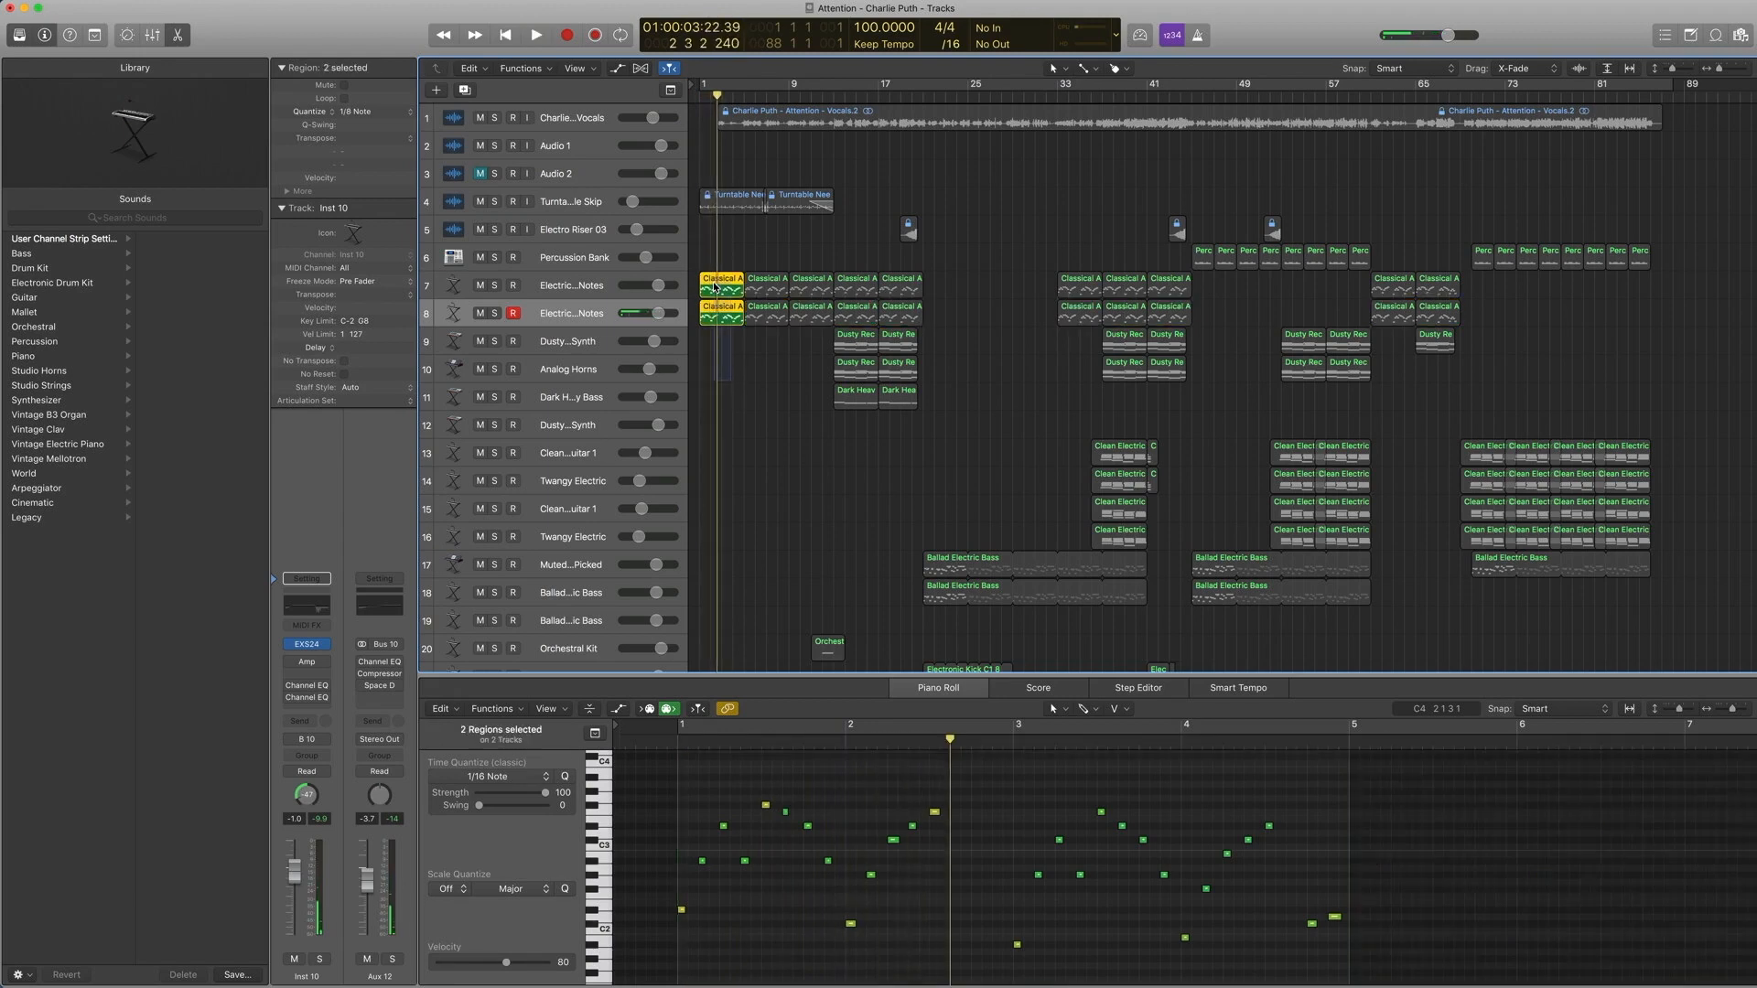
key("Return")
key("space")
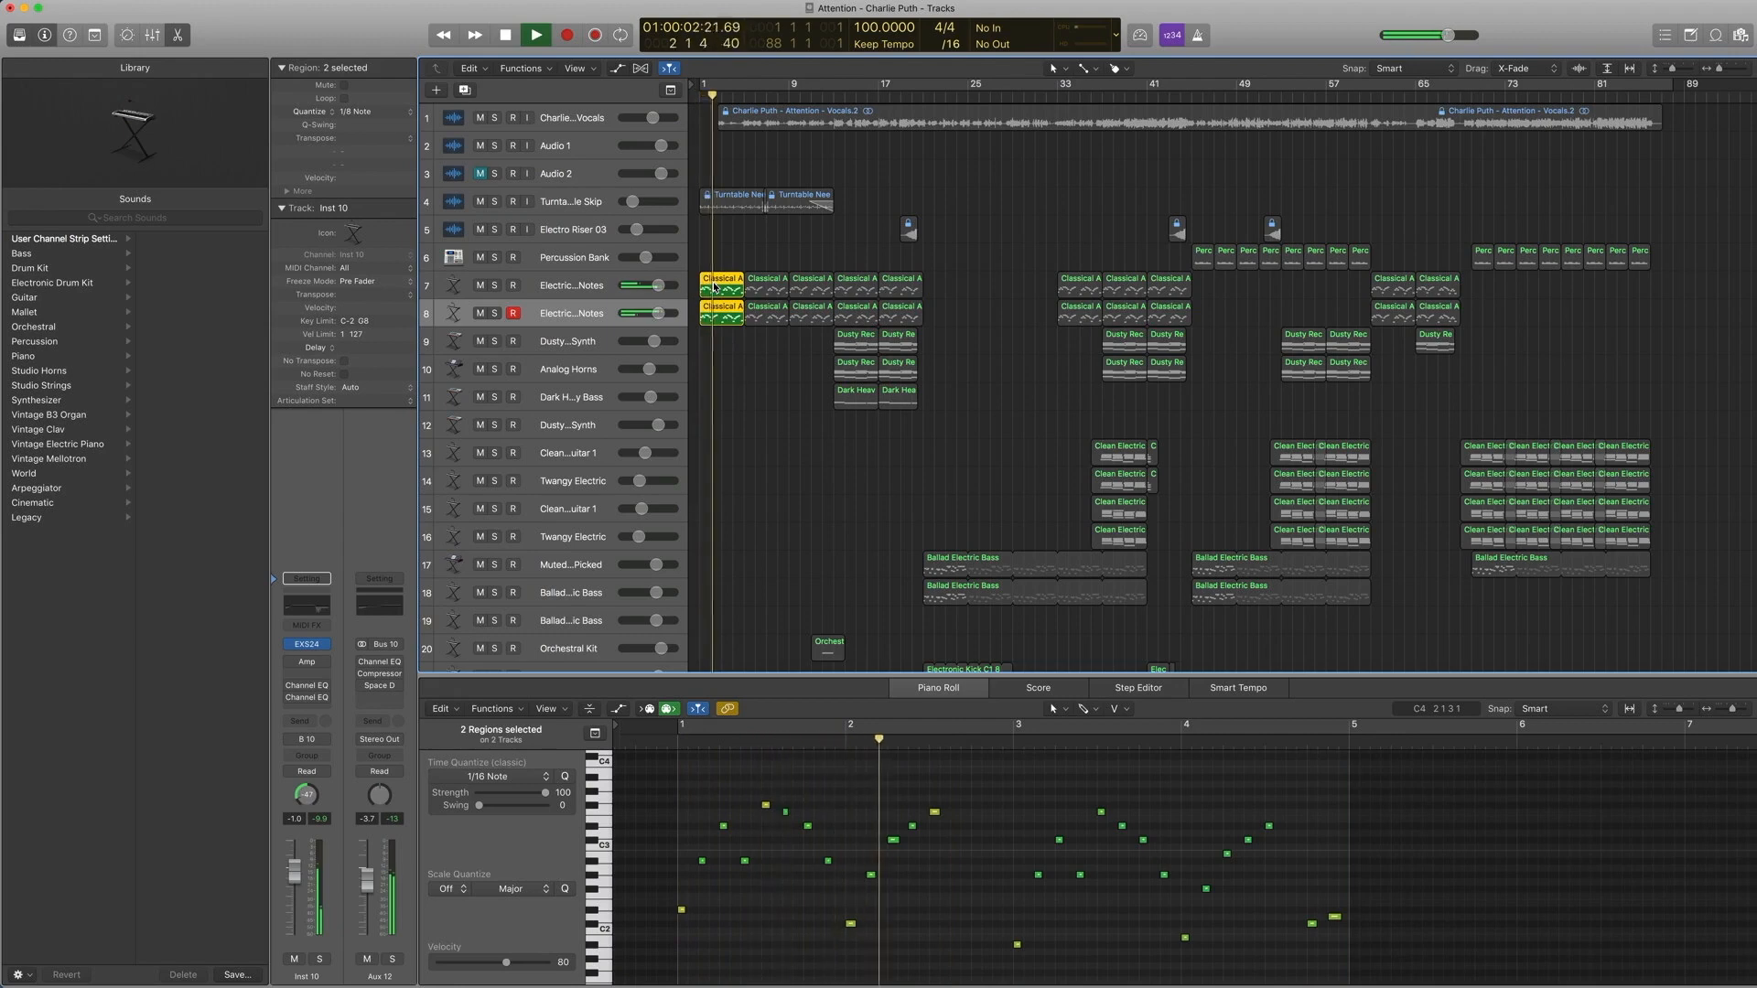
key("space")
scroll(714, 286, "right", 1)
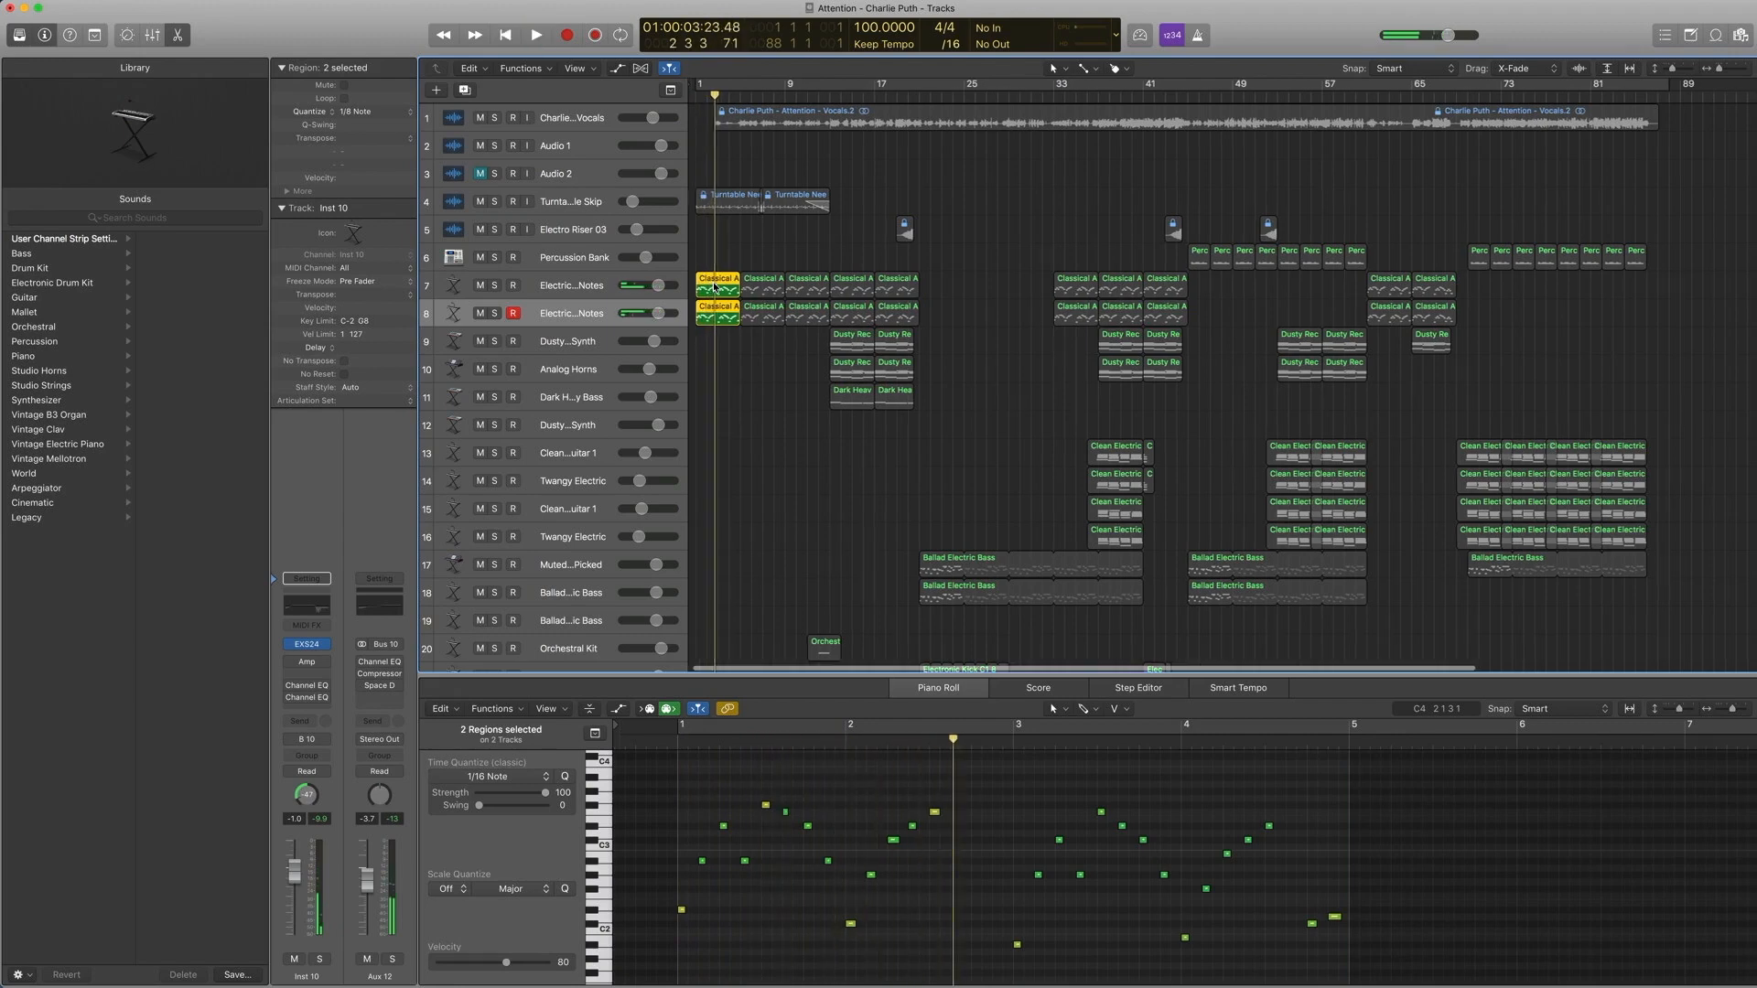
scroll(715, 286, "left", 1)
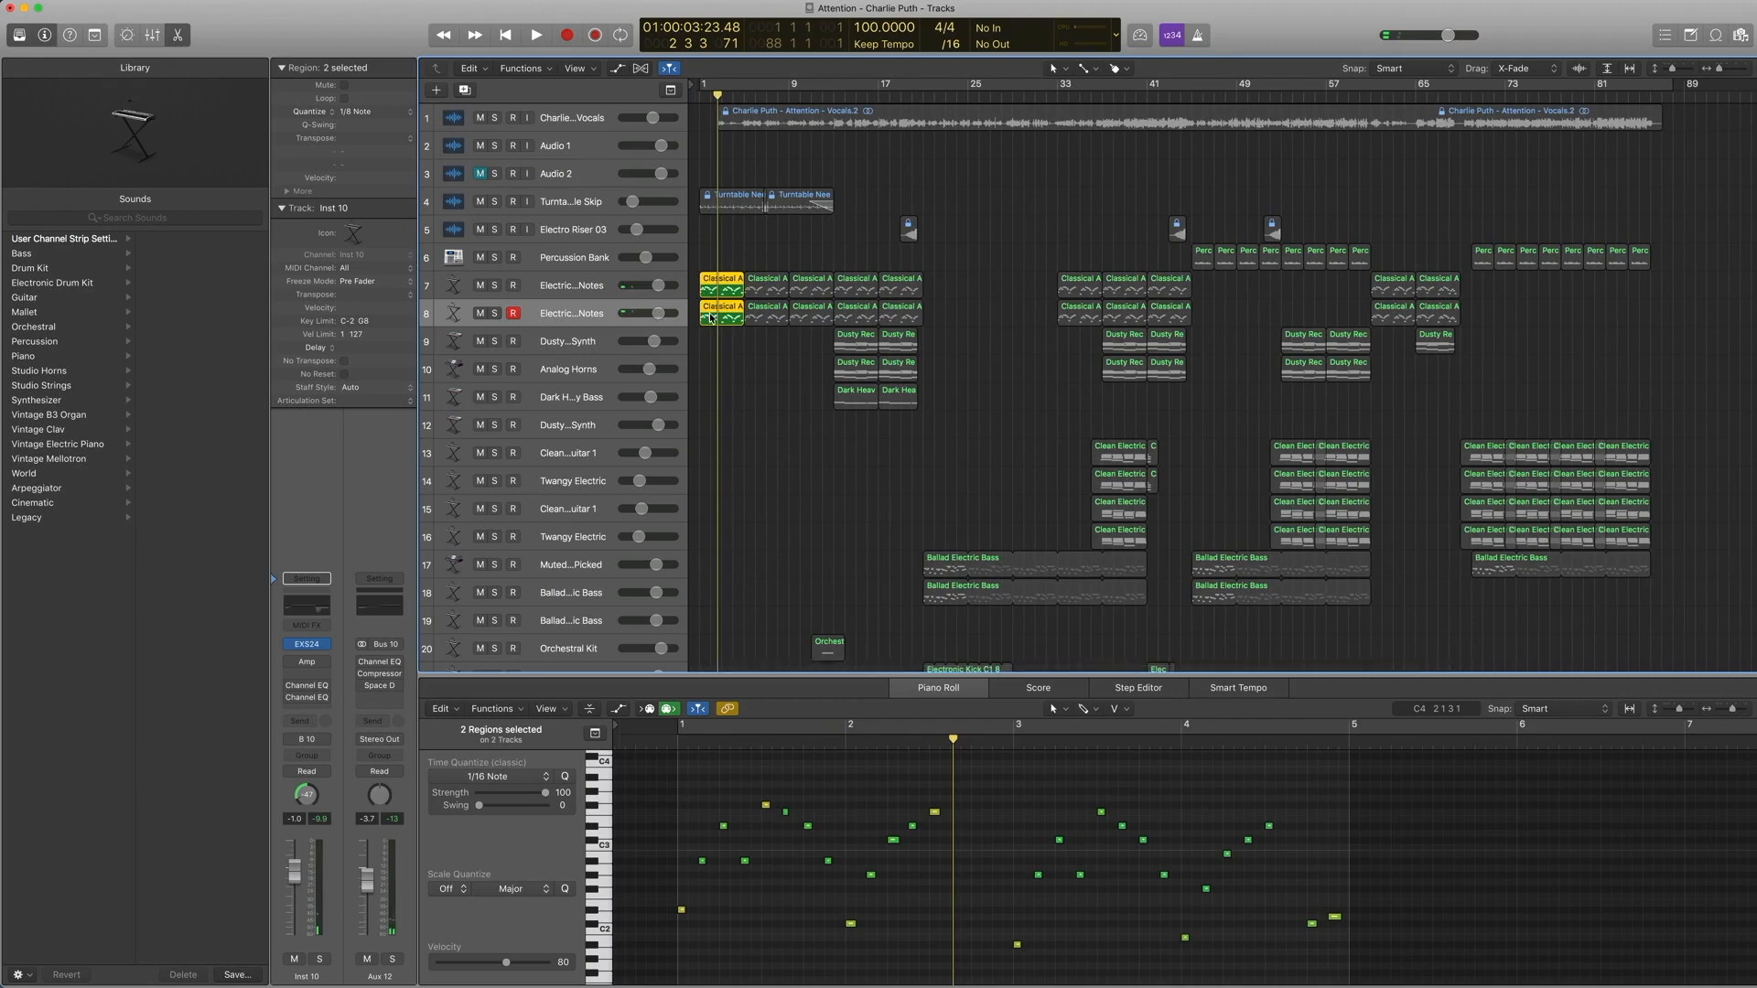
Step: Show track 8's EXS24 patch in the Library and select the first guitar region on track 7
left_click(569, 314)
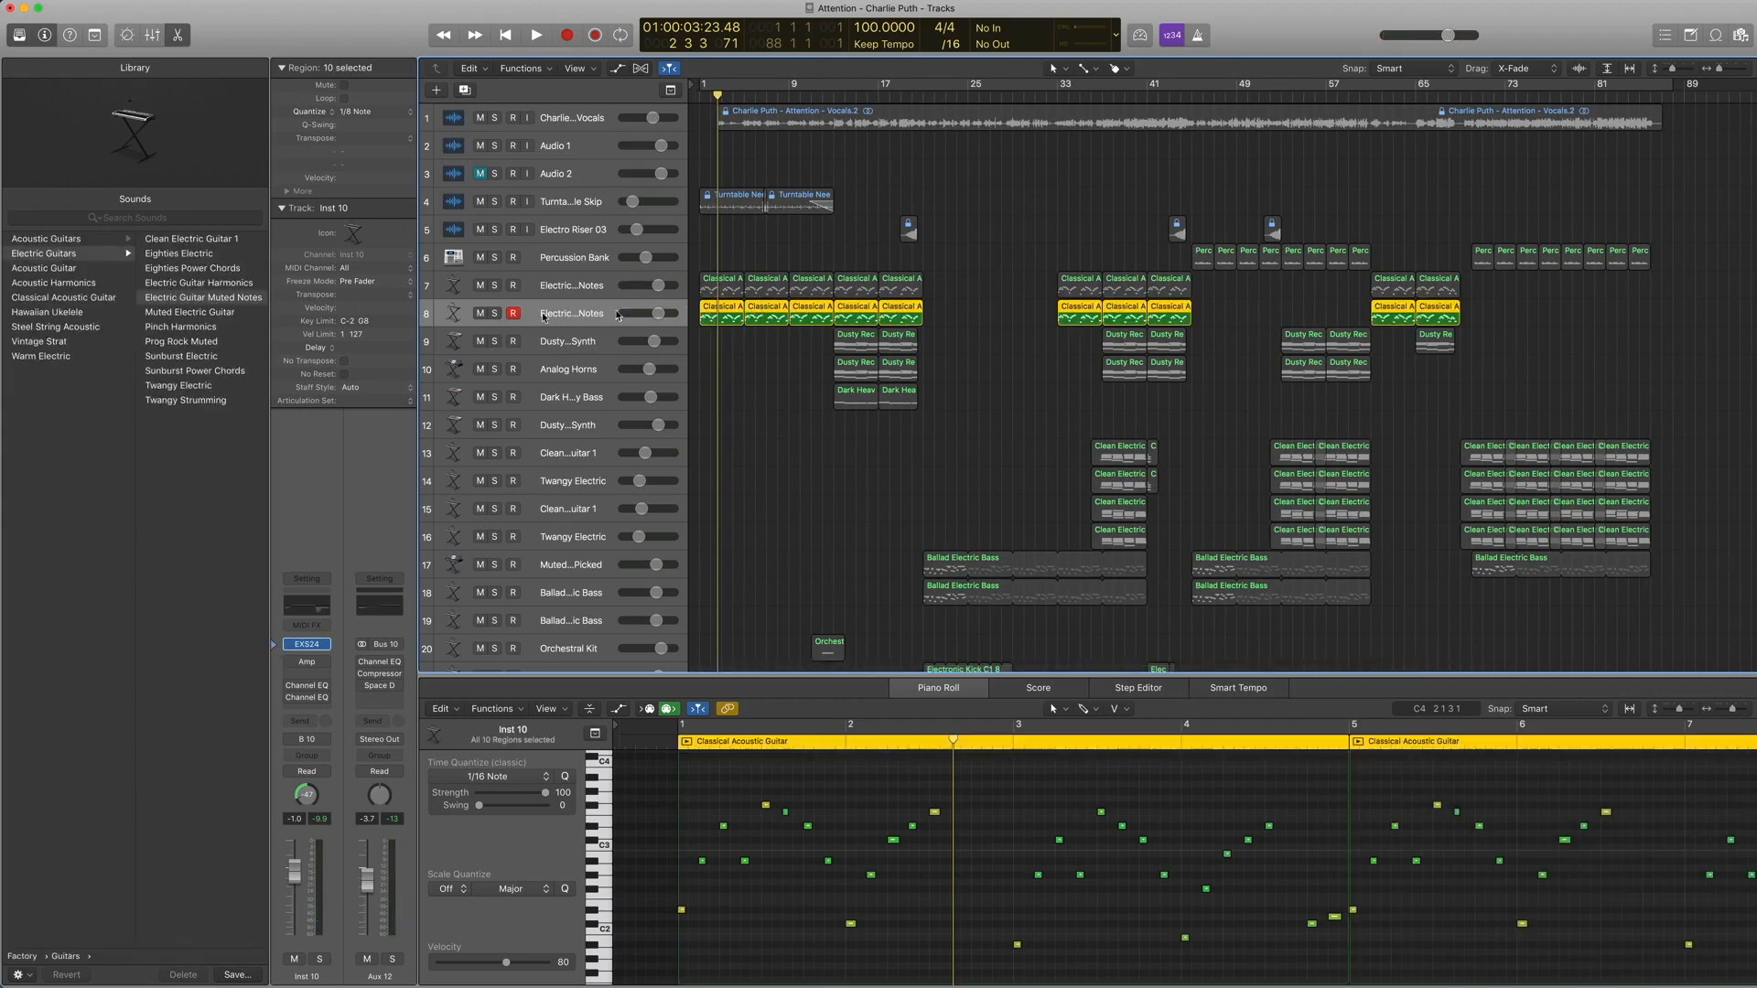
left_click_drag(728, 346, 725, 282)
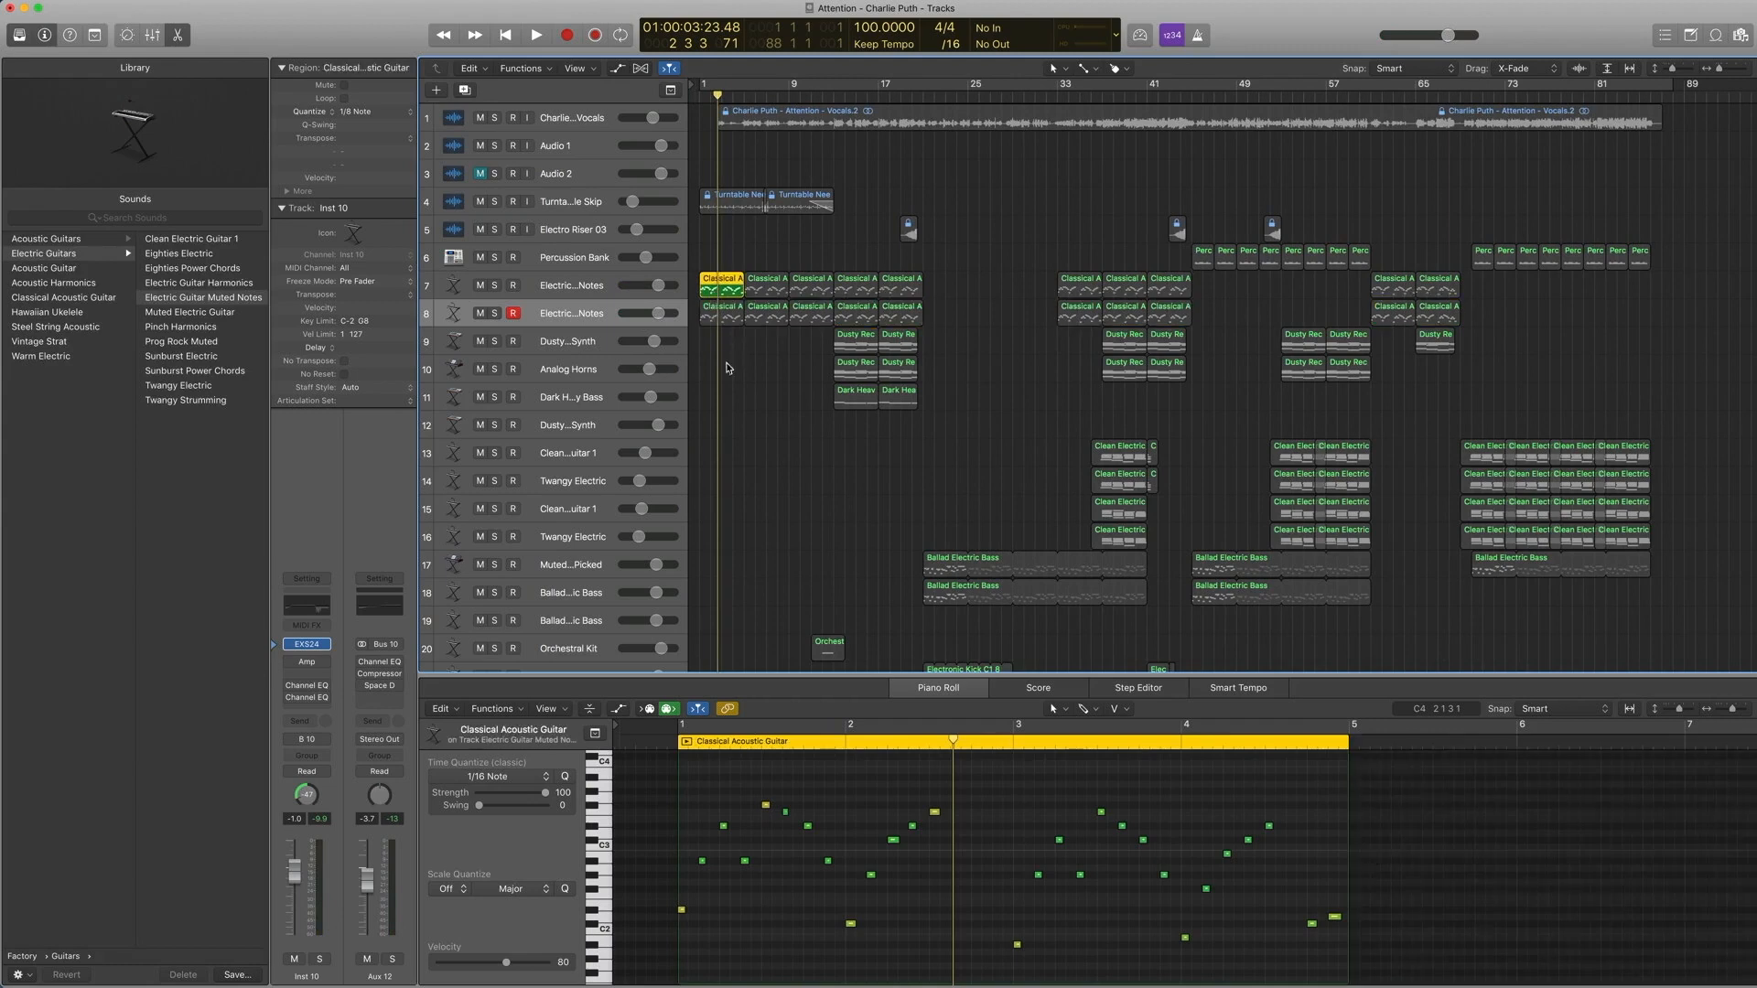
Step: Select track 7, then select the first guitar regions on tracks 7 and 8 and play both dry parts together
left_click(595, 303)
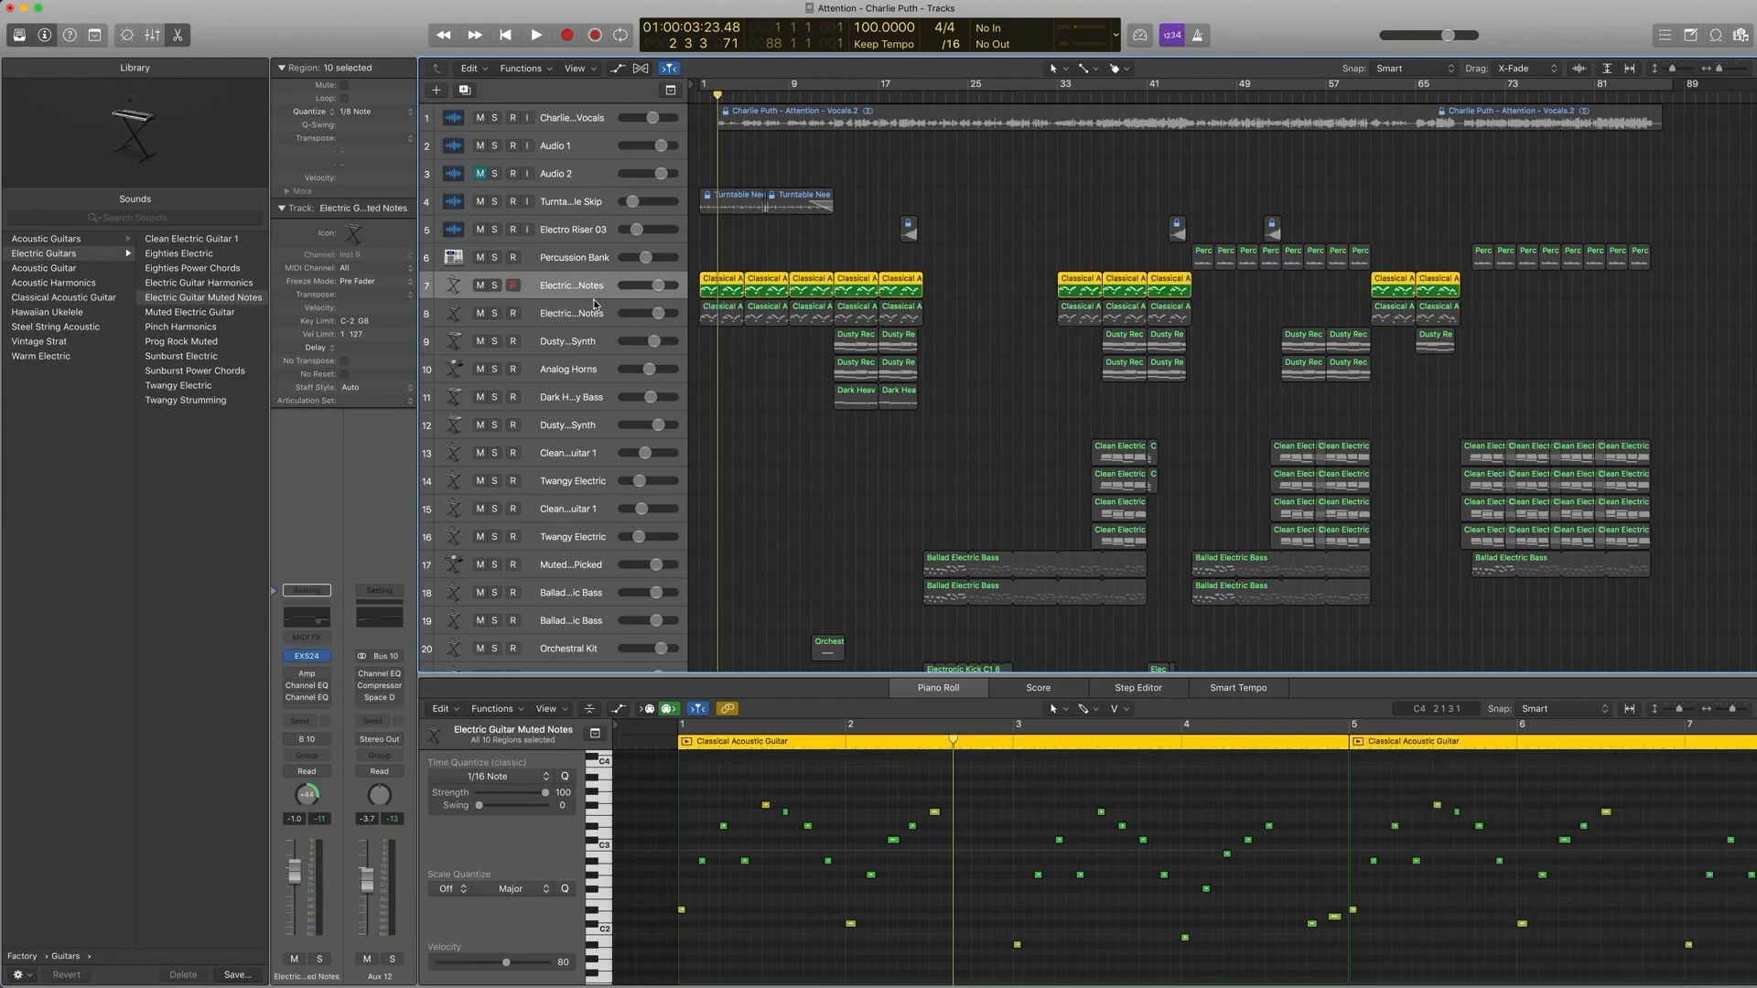
left_click(587, 291)
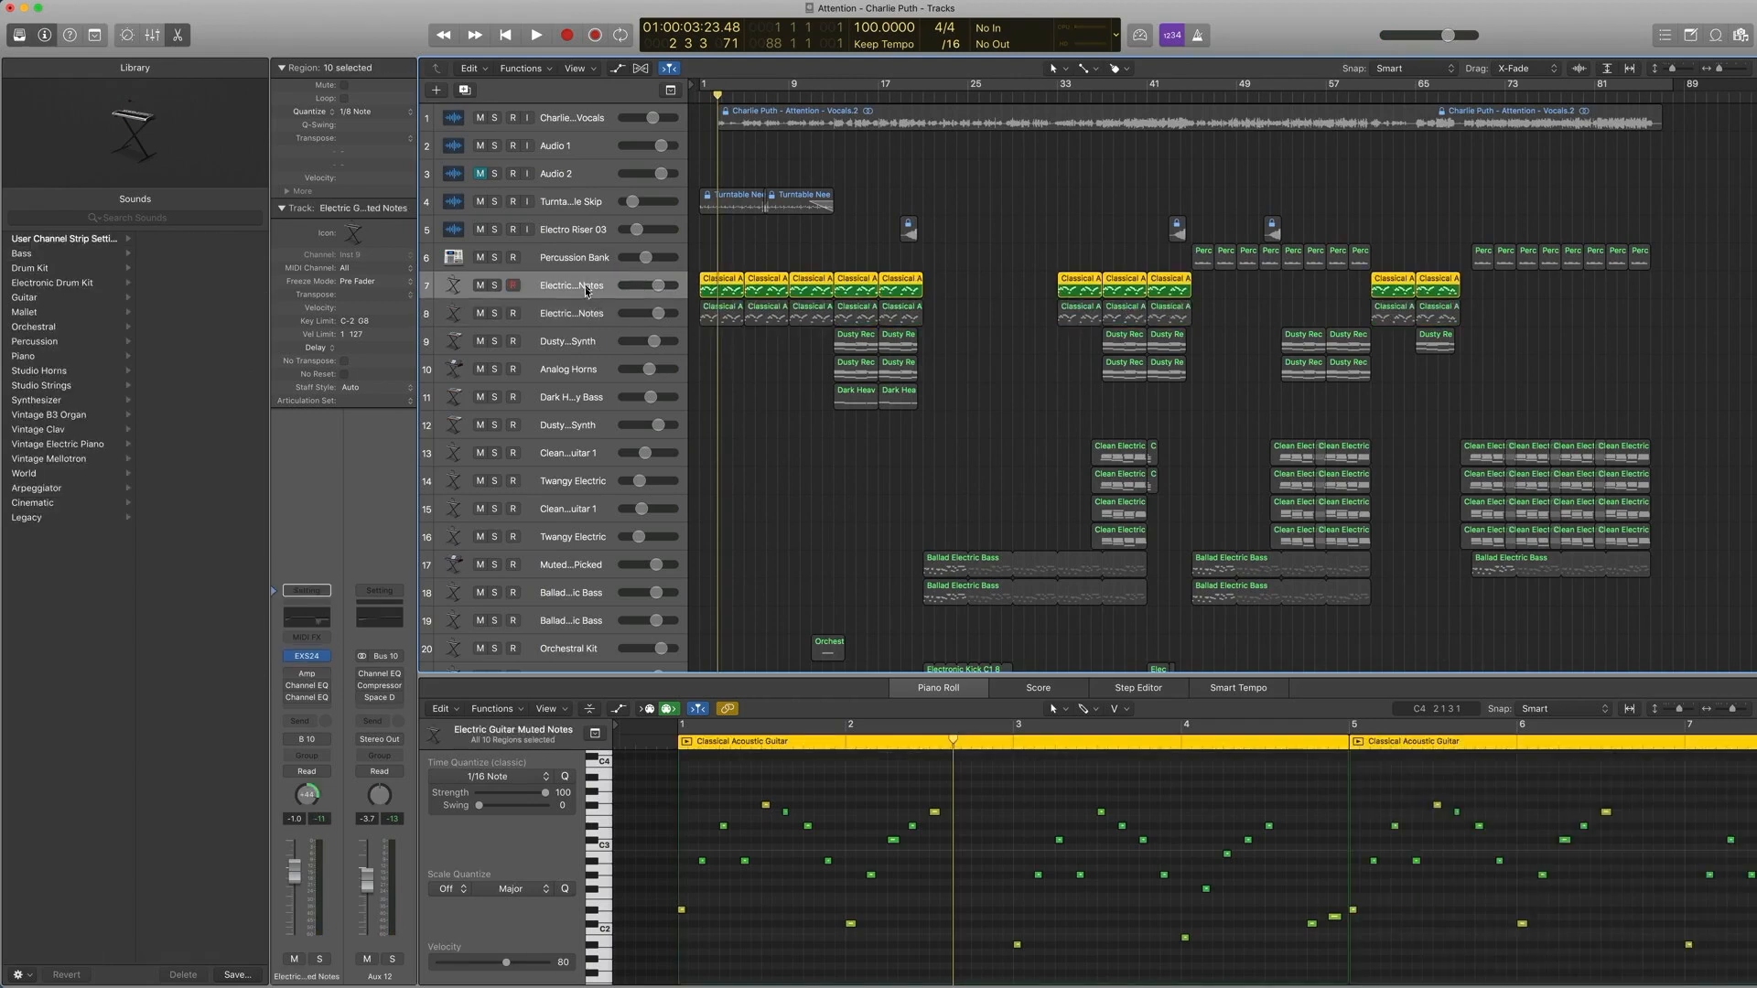
left_click_drag(729, 360, 724, 278)
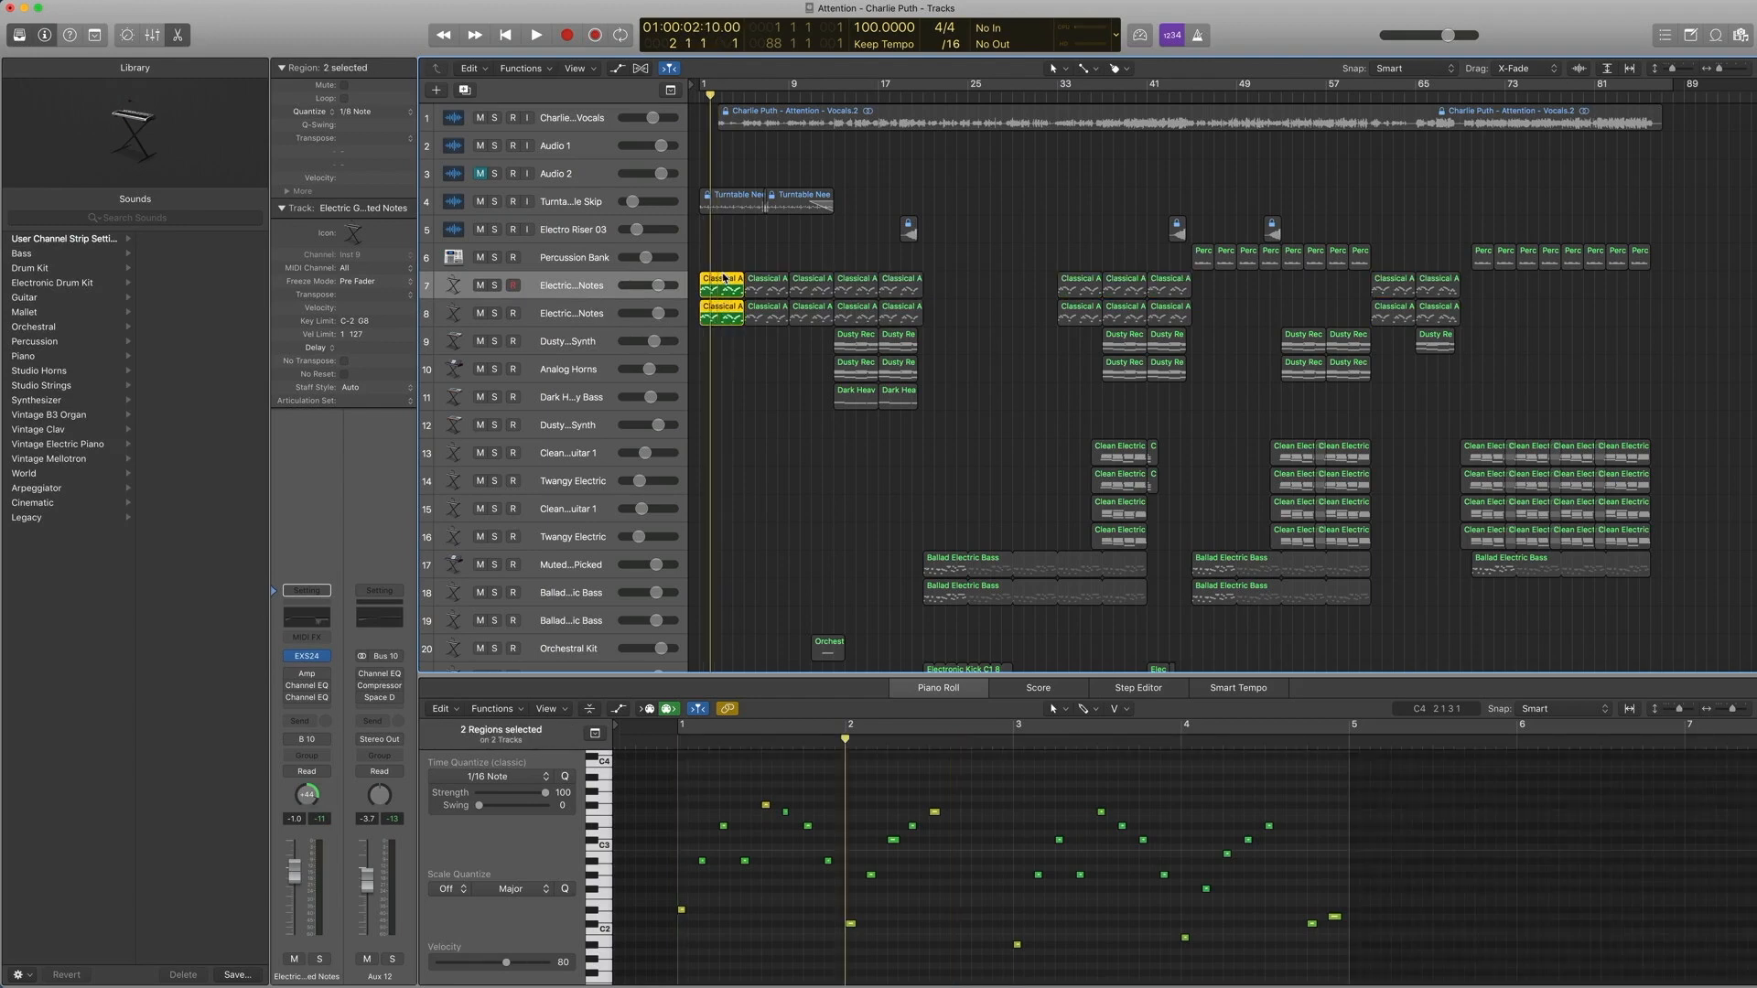
key("Return")
key("space")
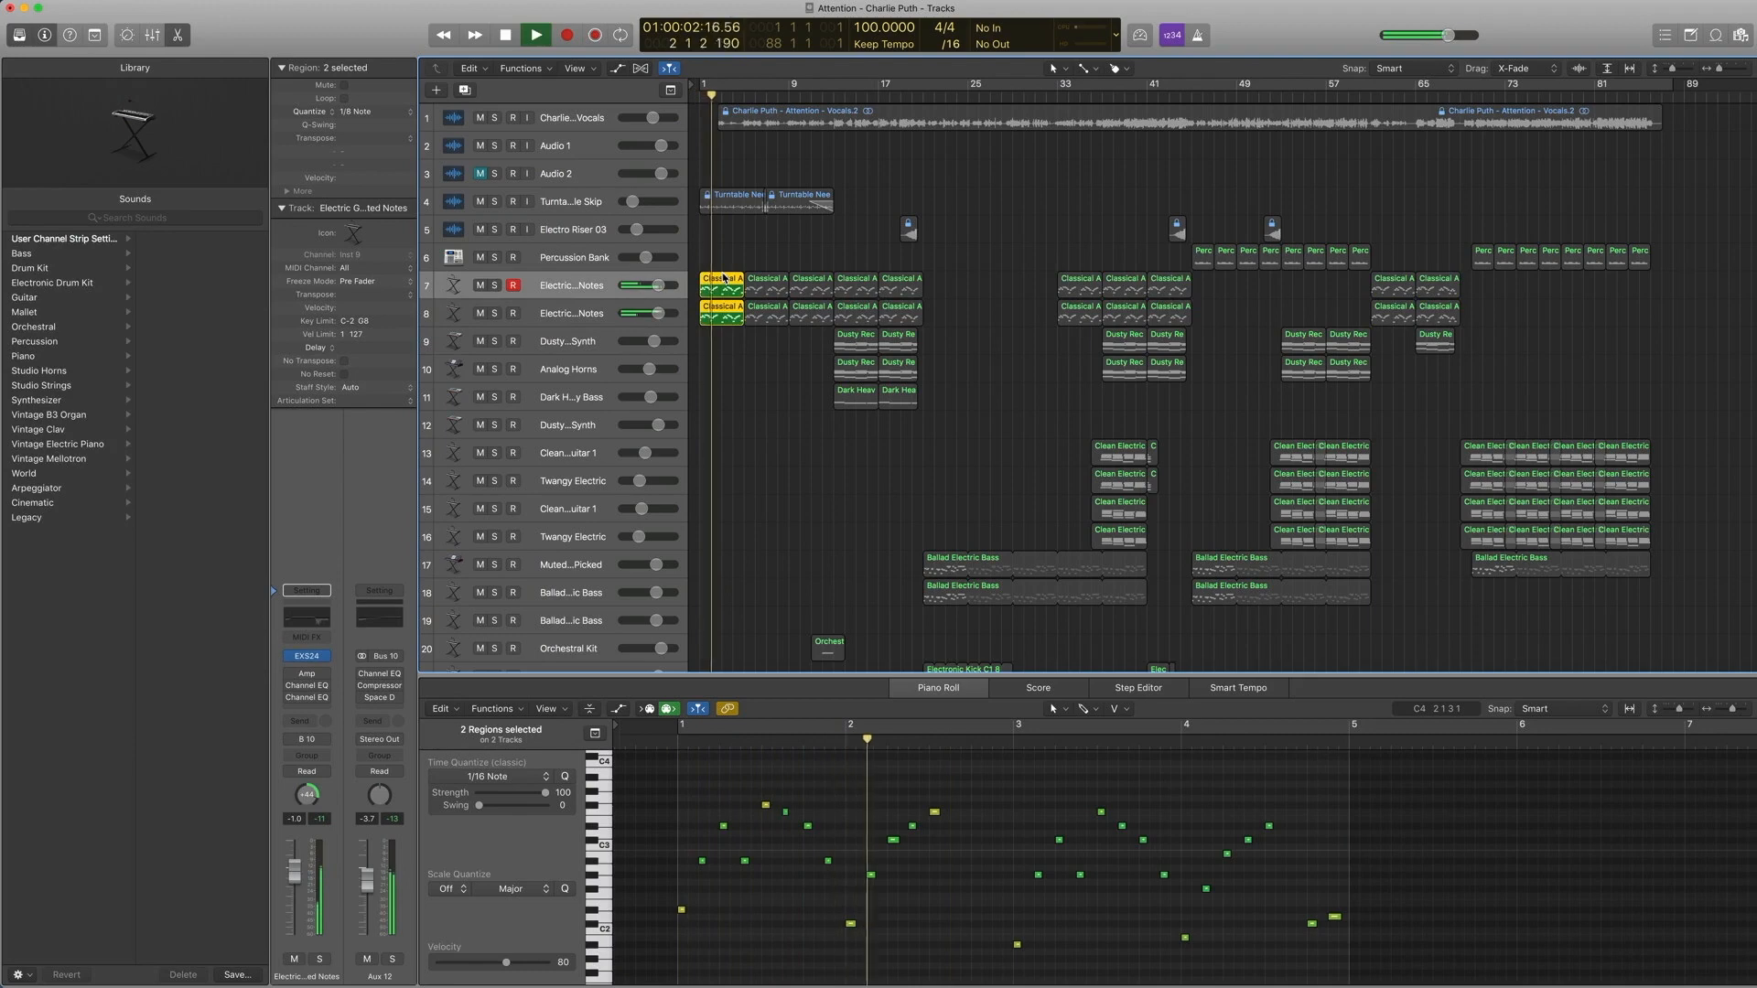
key("space")
key("comma")
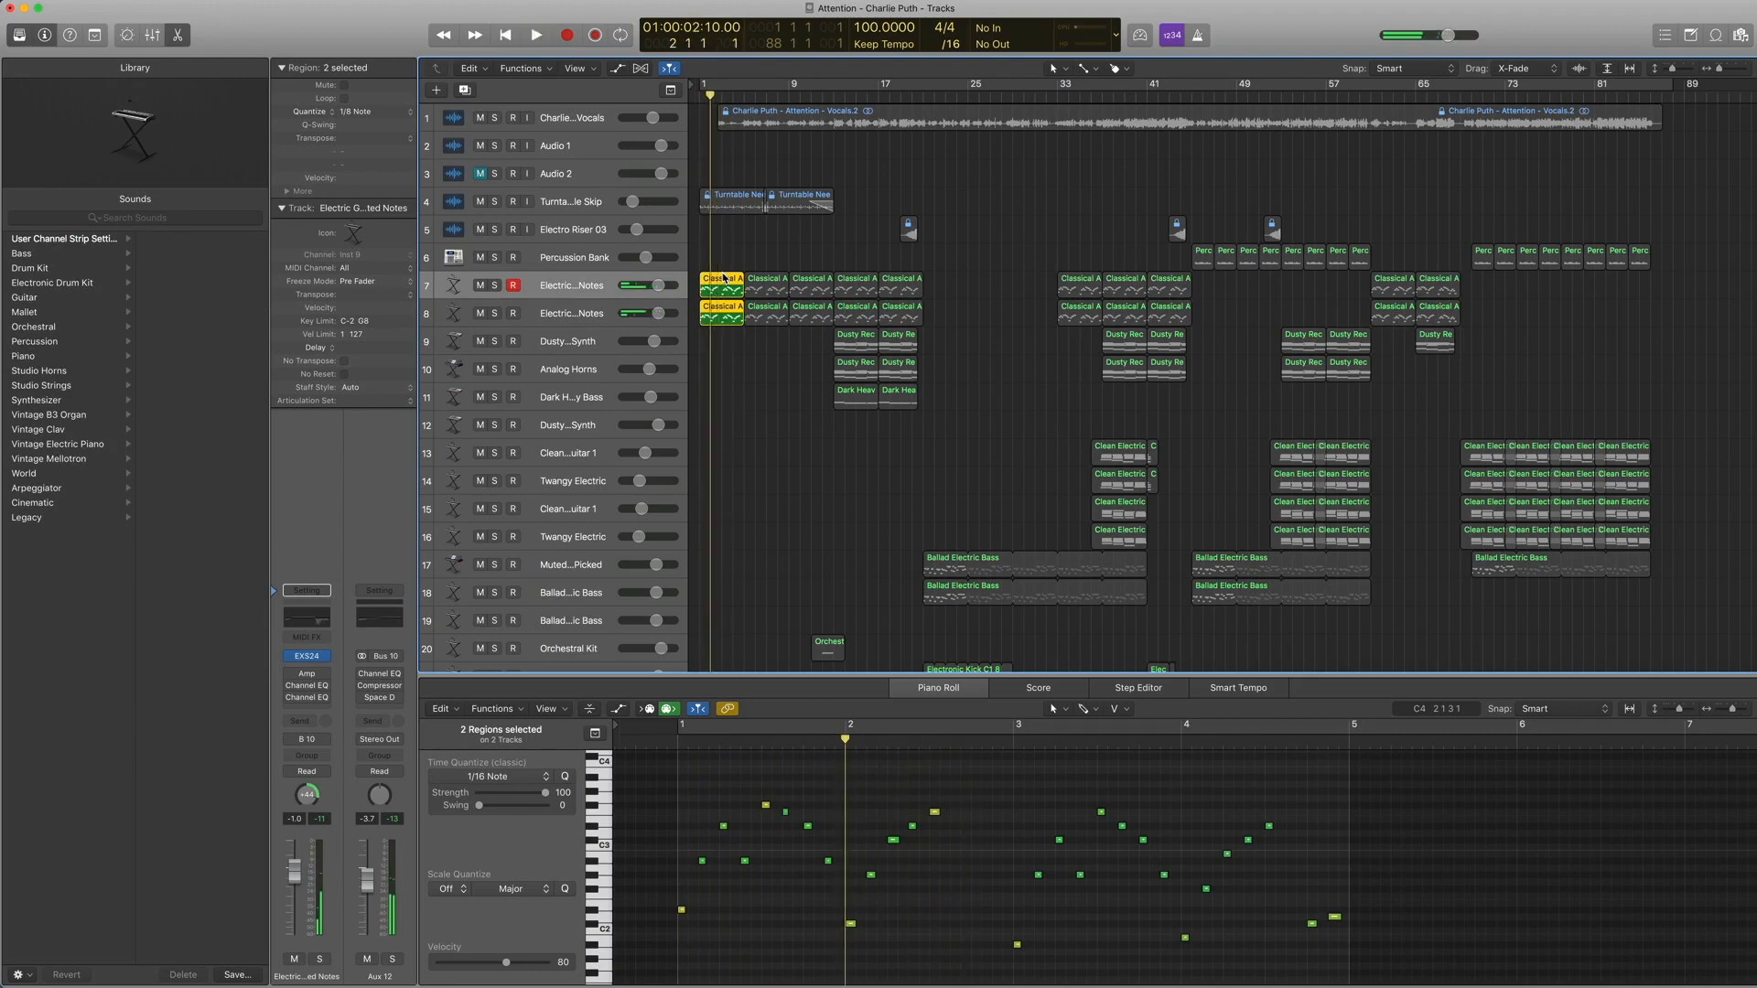
scroll(724, 279, "right", 1)
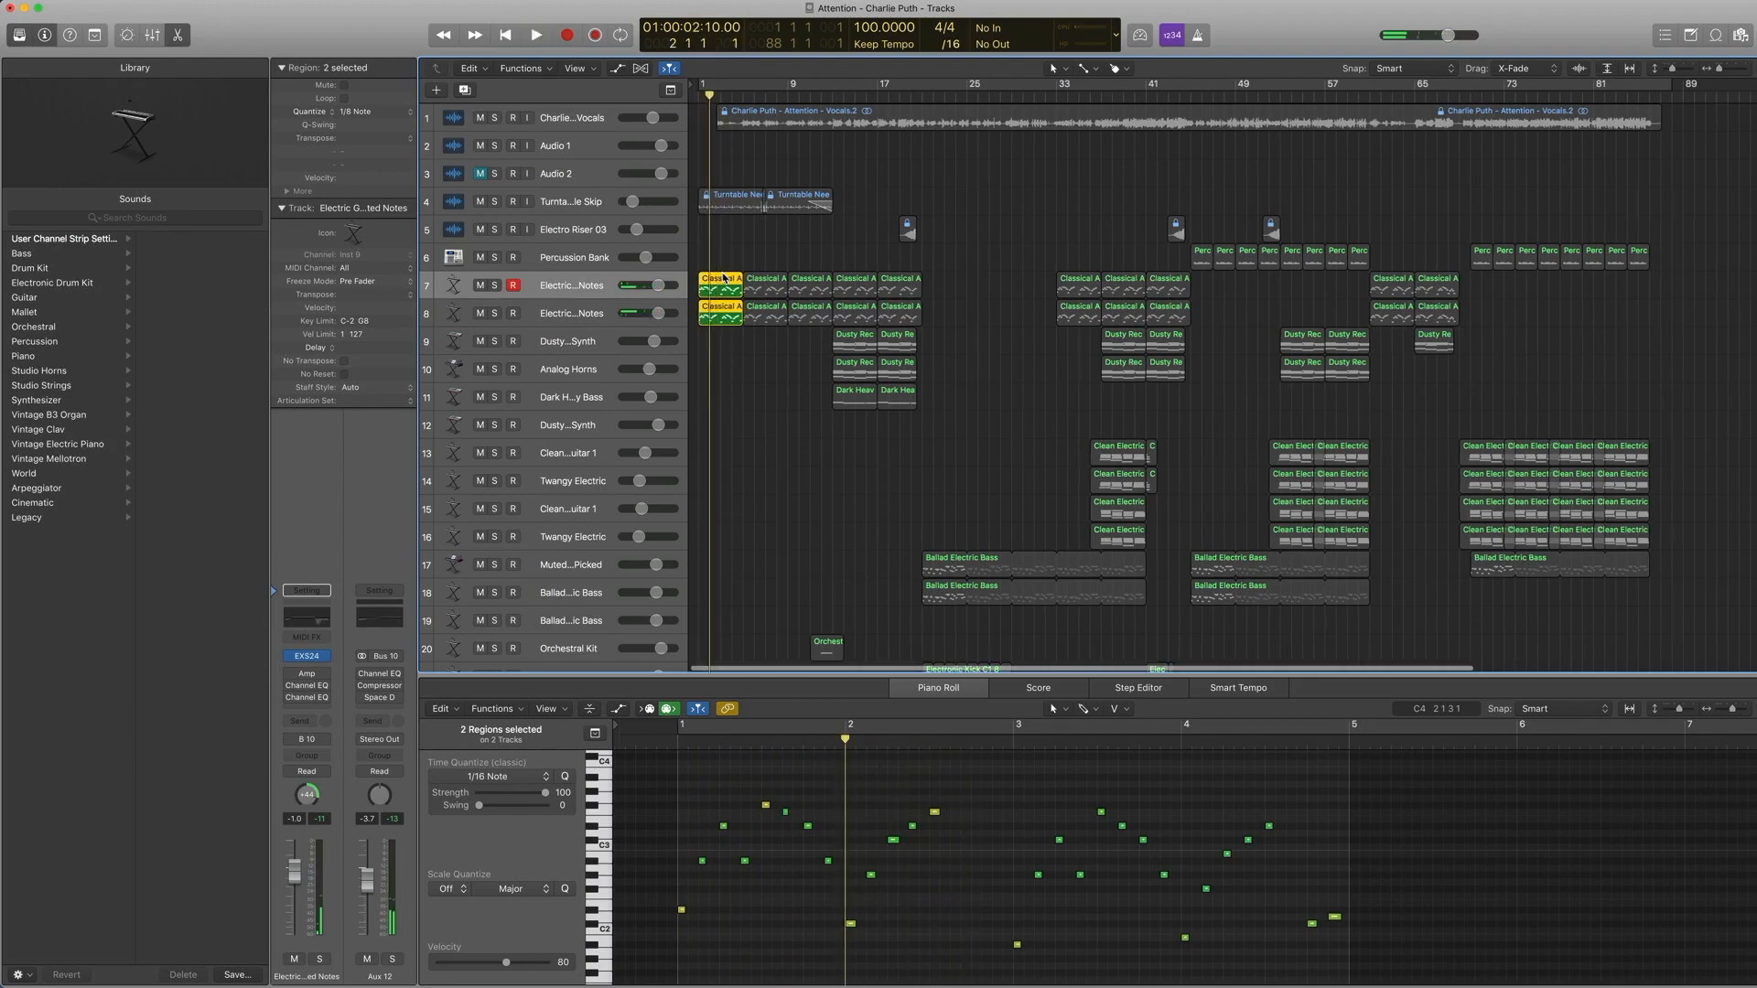
Step: Re-enable track 7's Amp, show its Mean Machine Crunch preset in the 02 Crunch category, and play the guitar through it
left_click(572, 286)
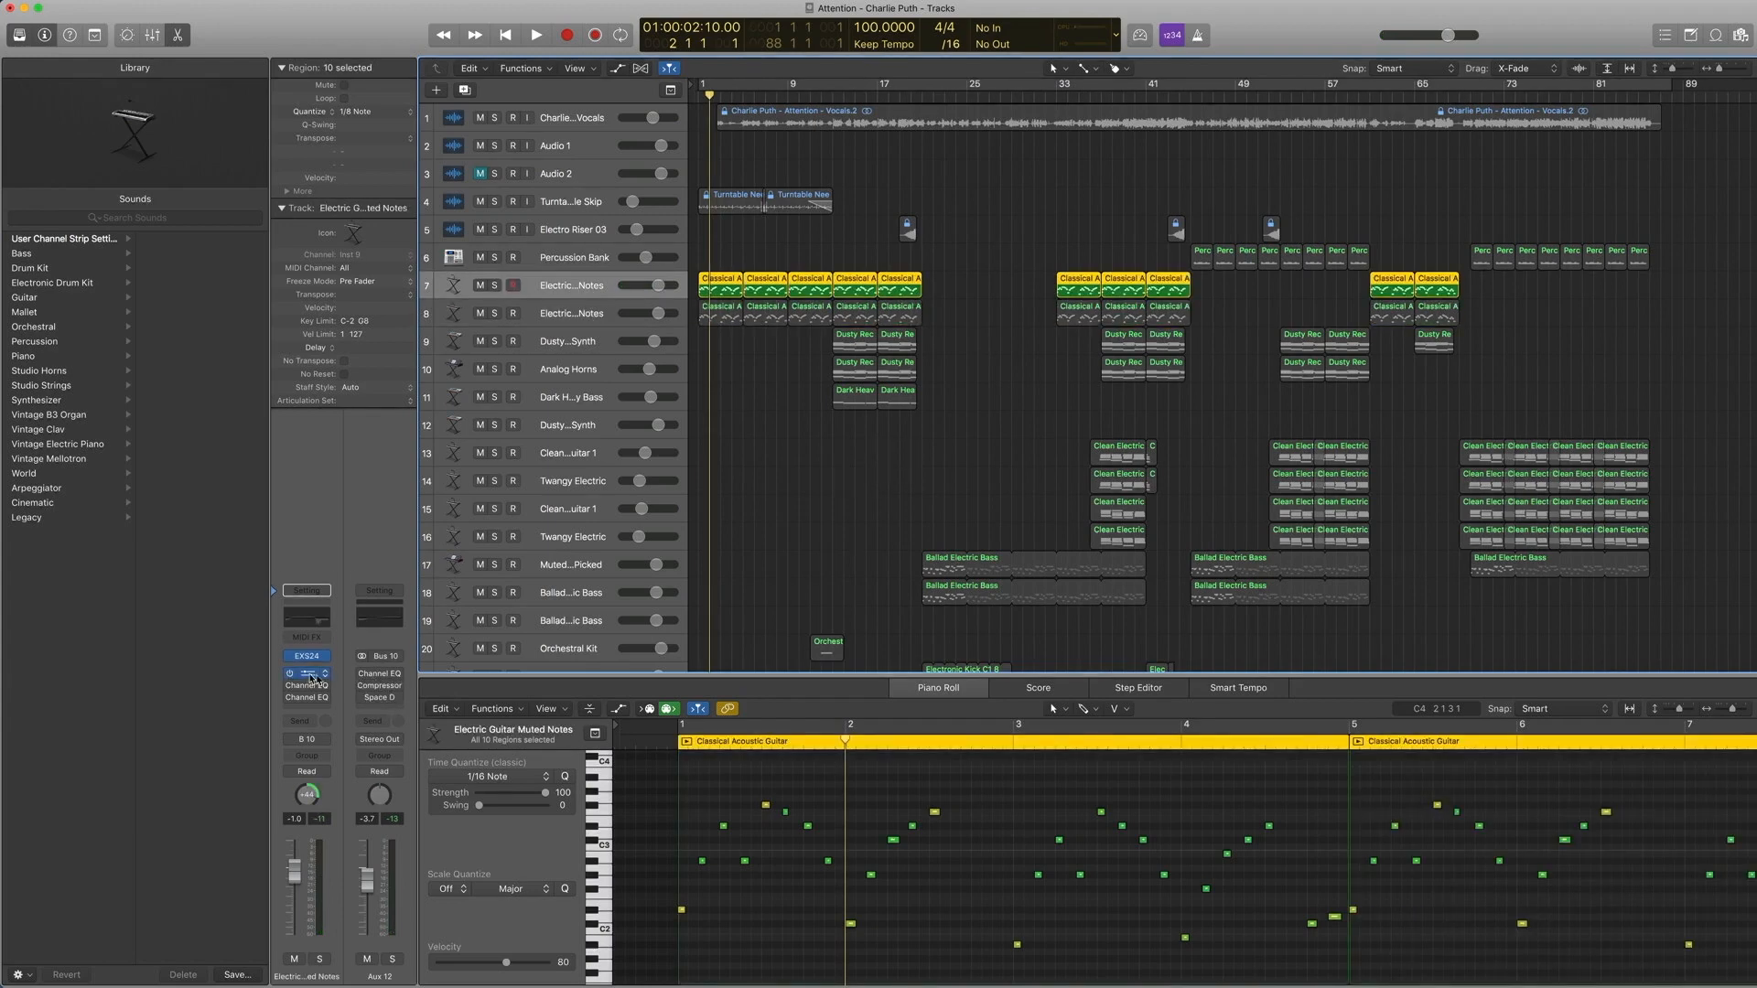
left_click(310, 674)
left_click_drag(339, 43, 431, 191)
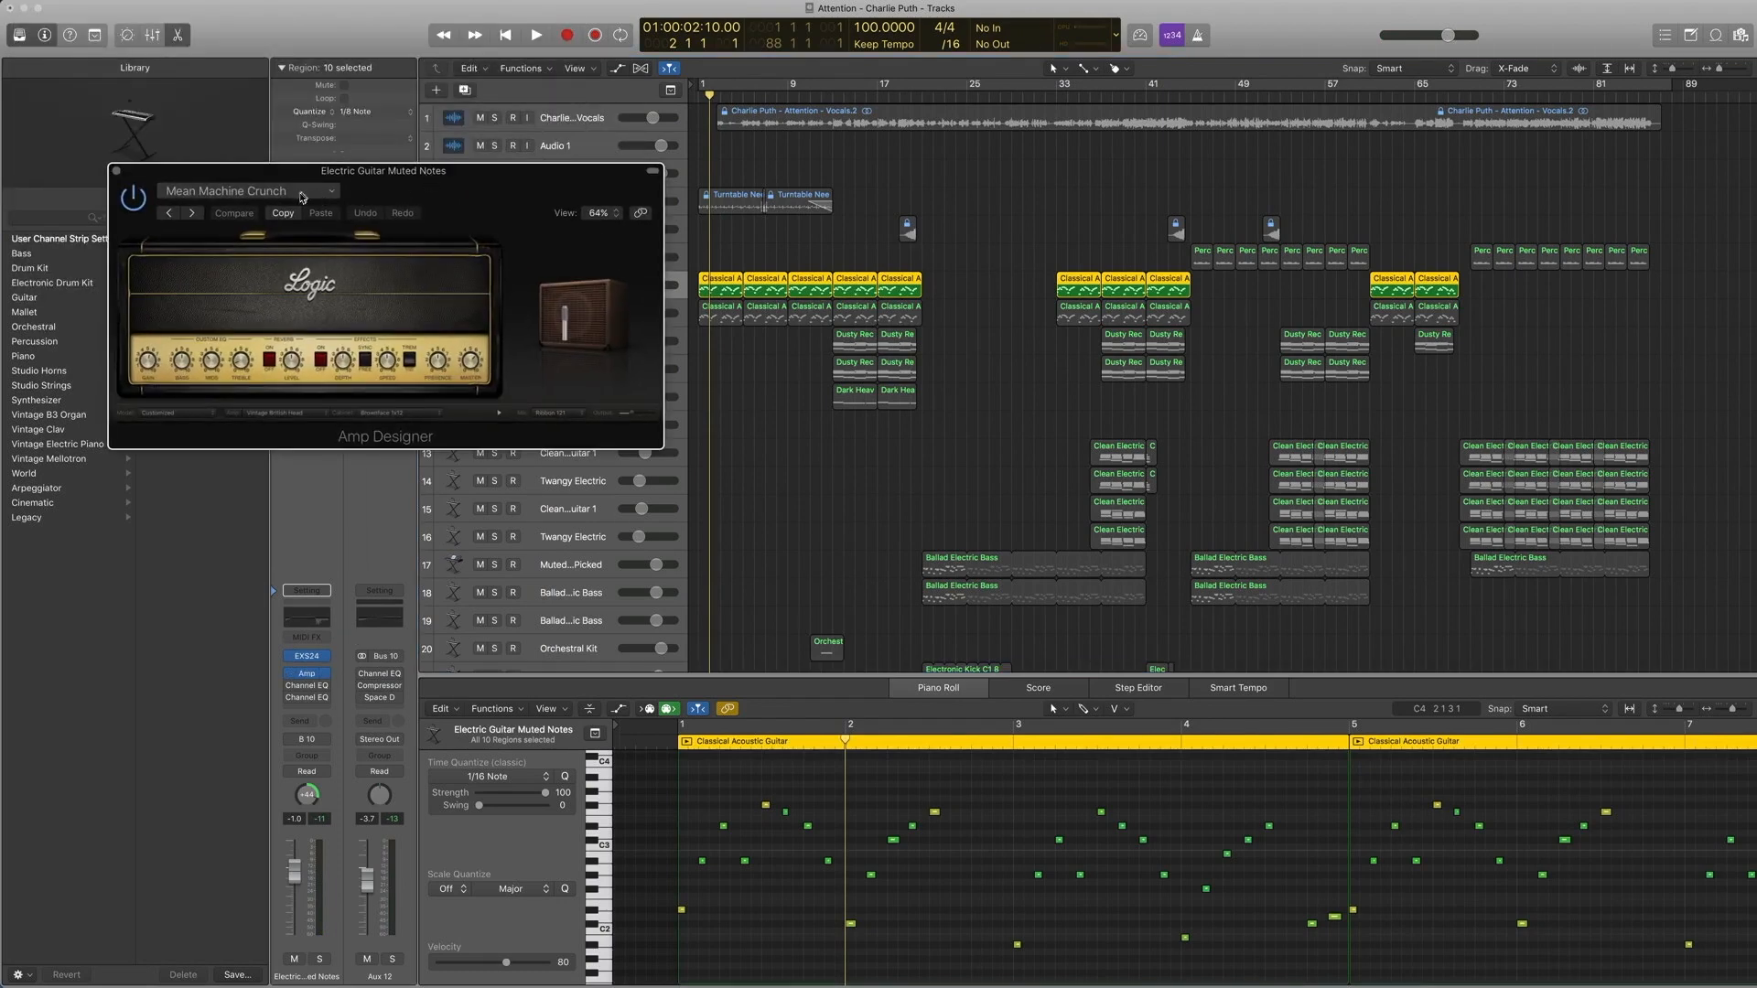
left_click(302, 195)
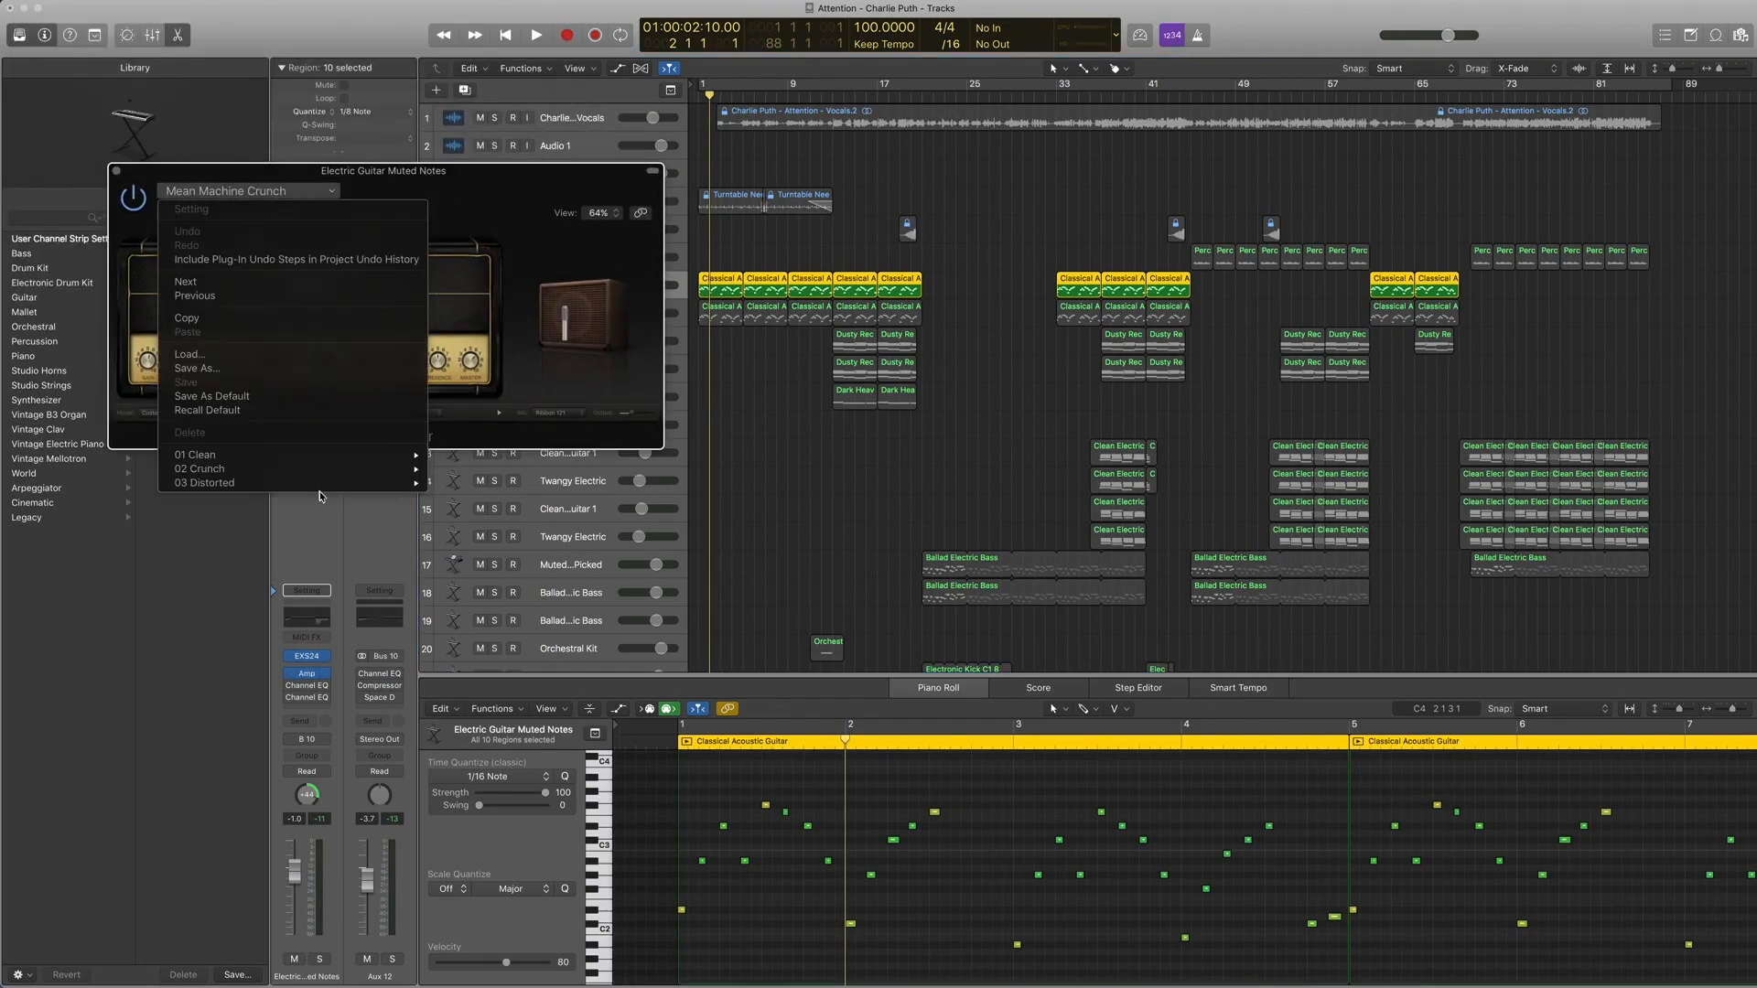
mouse_move(331, 471)
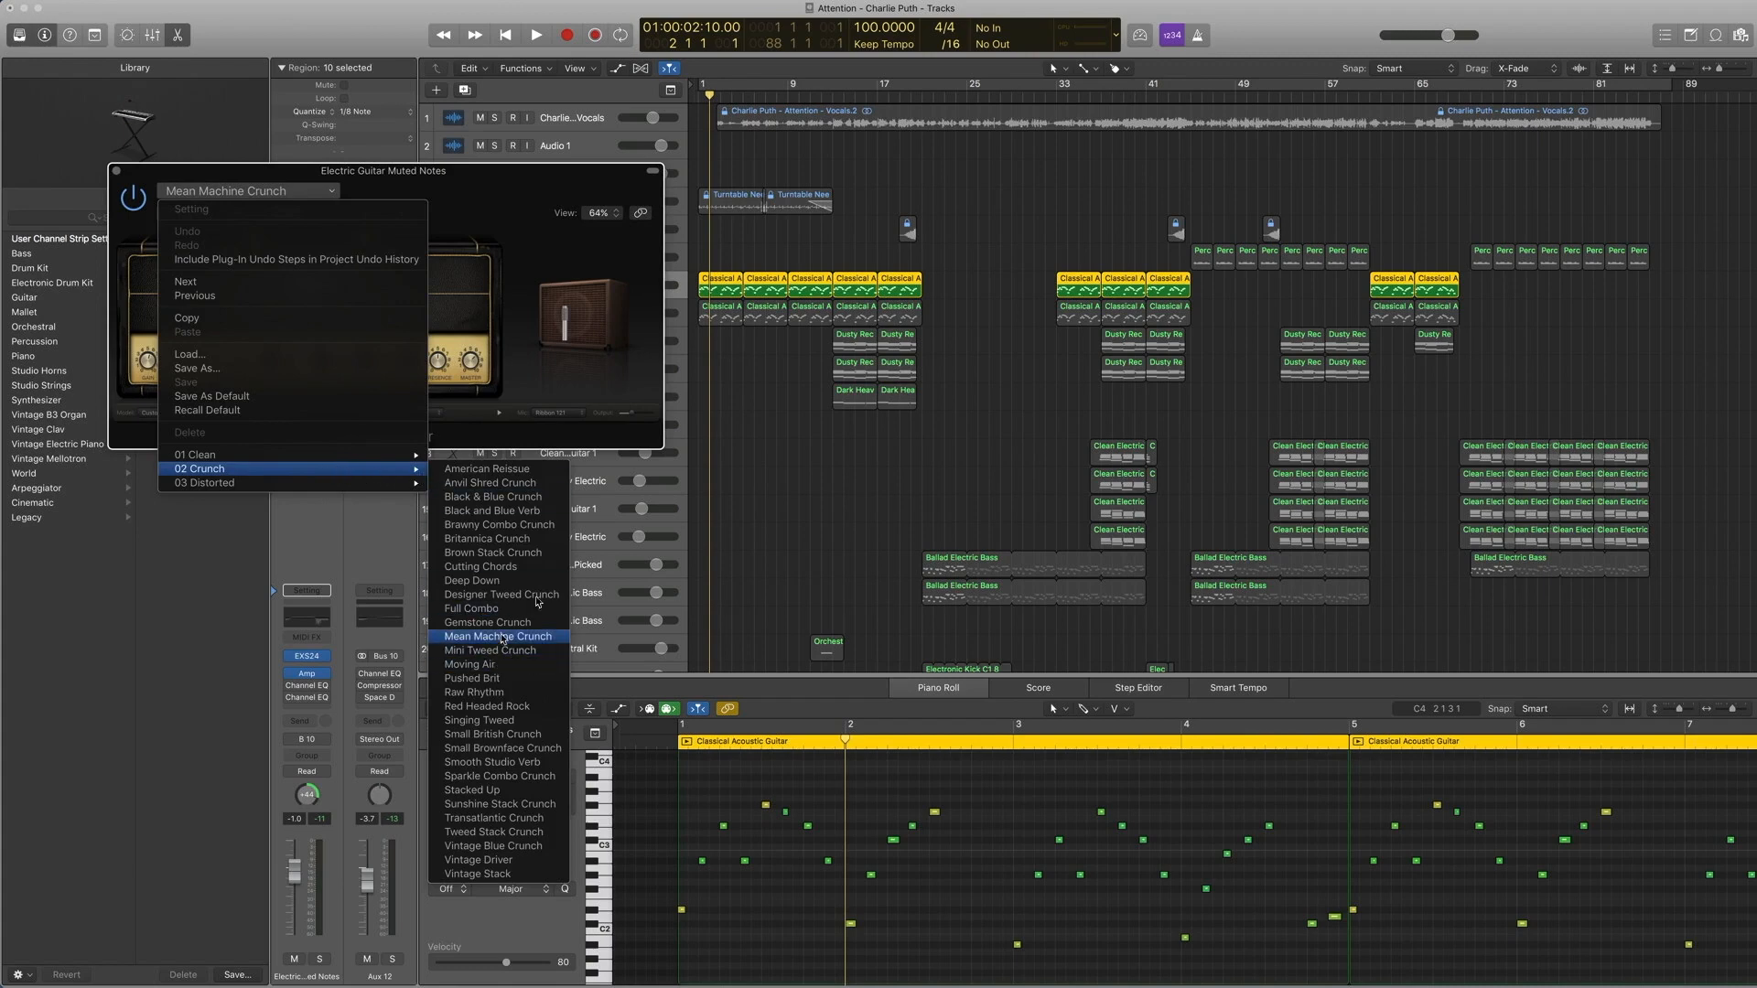
left_click(526, 157)
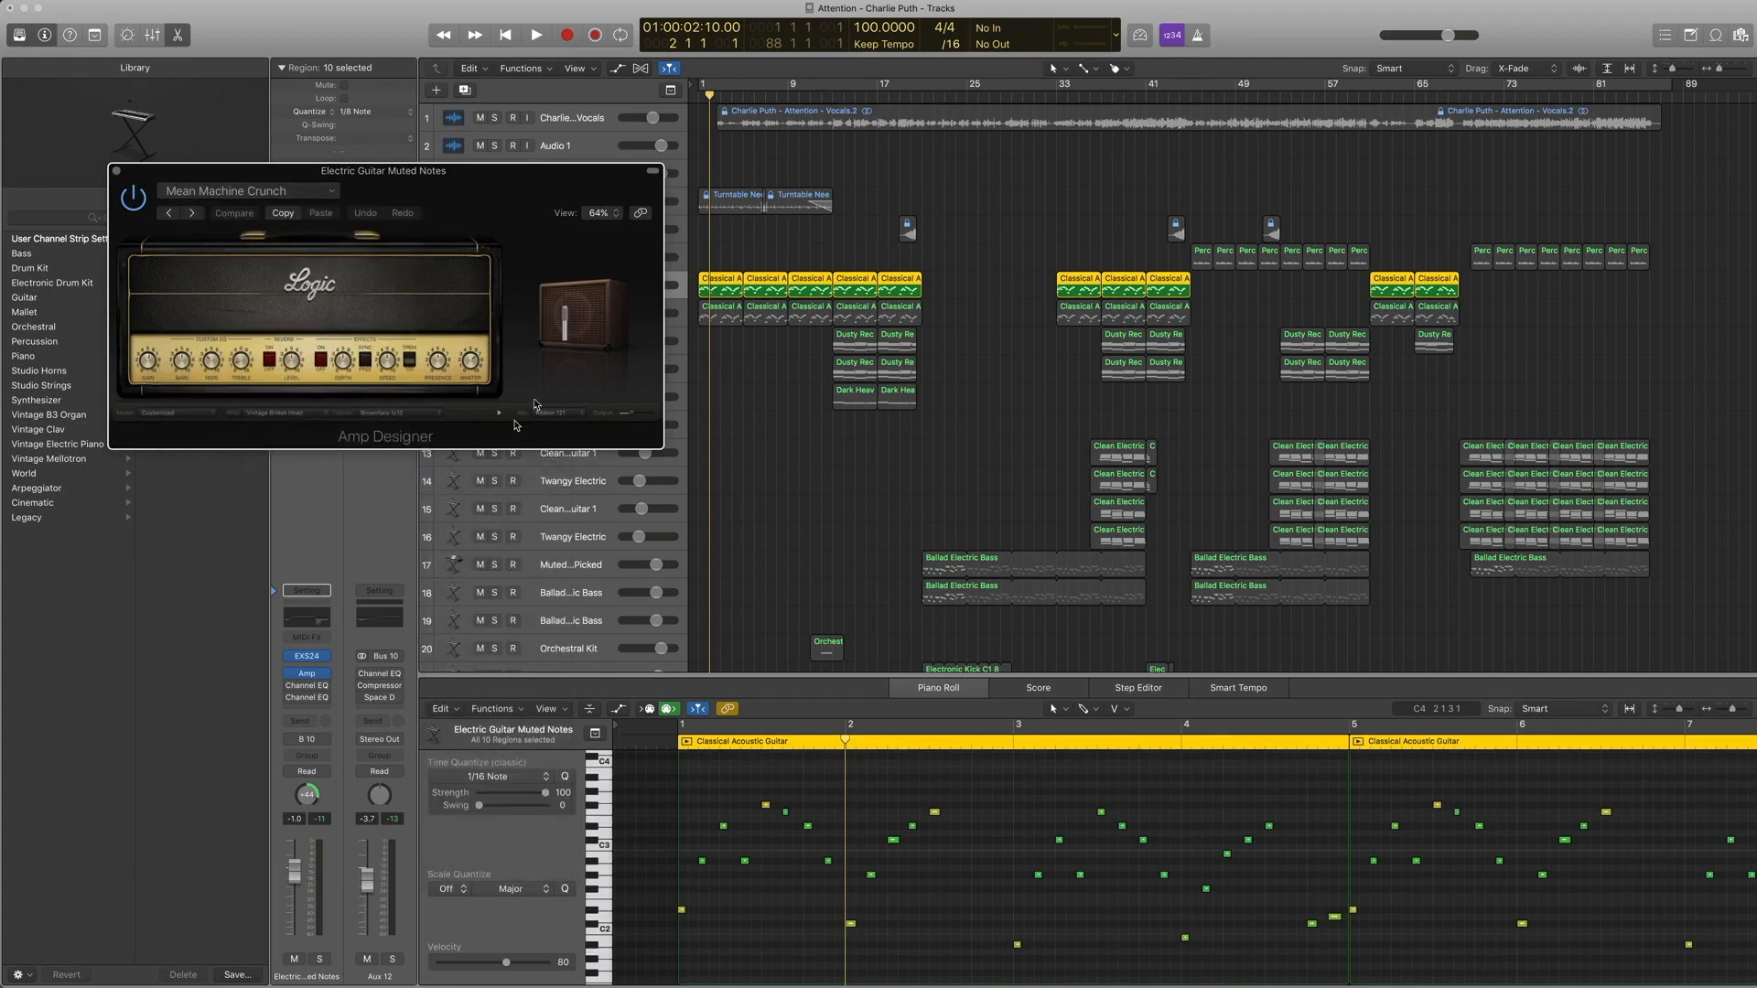
left_click(116, 172)
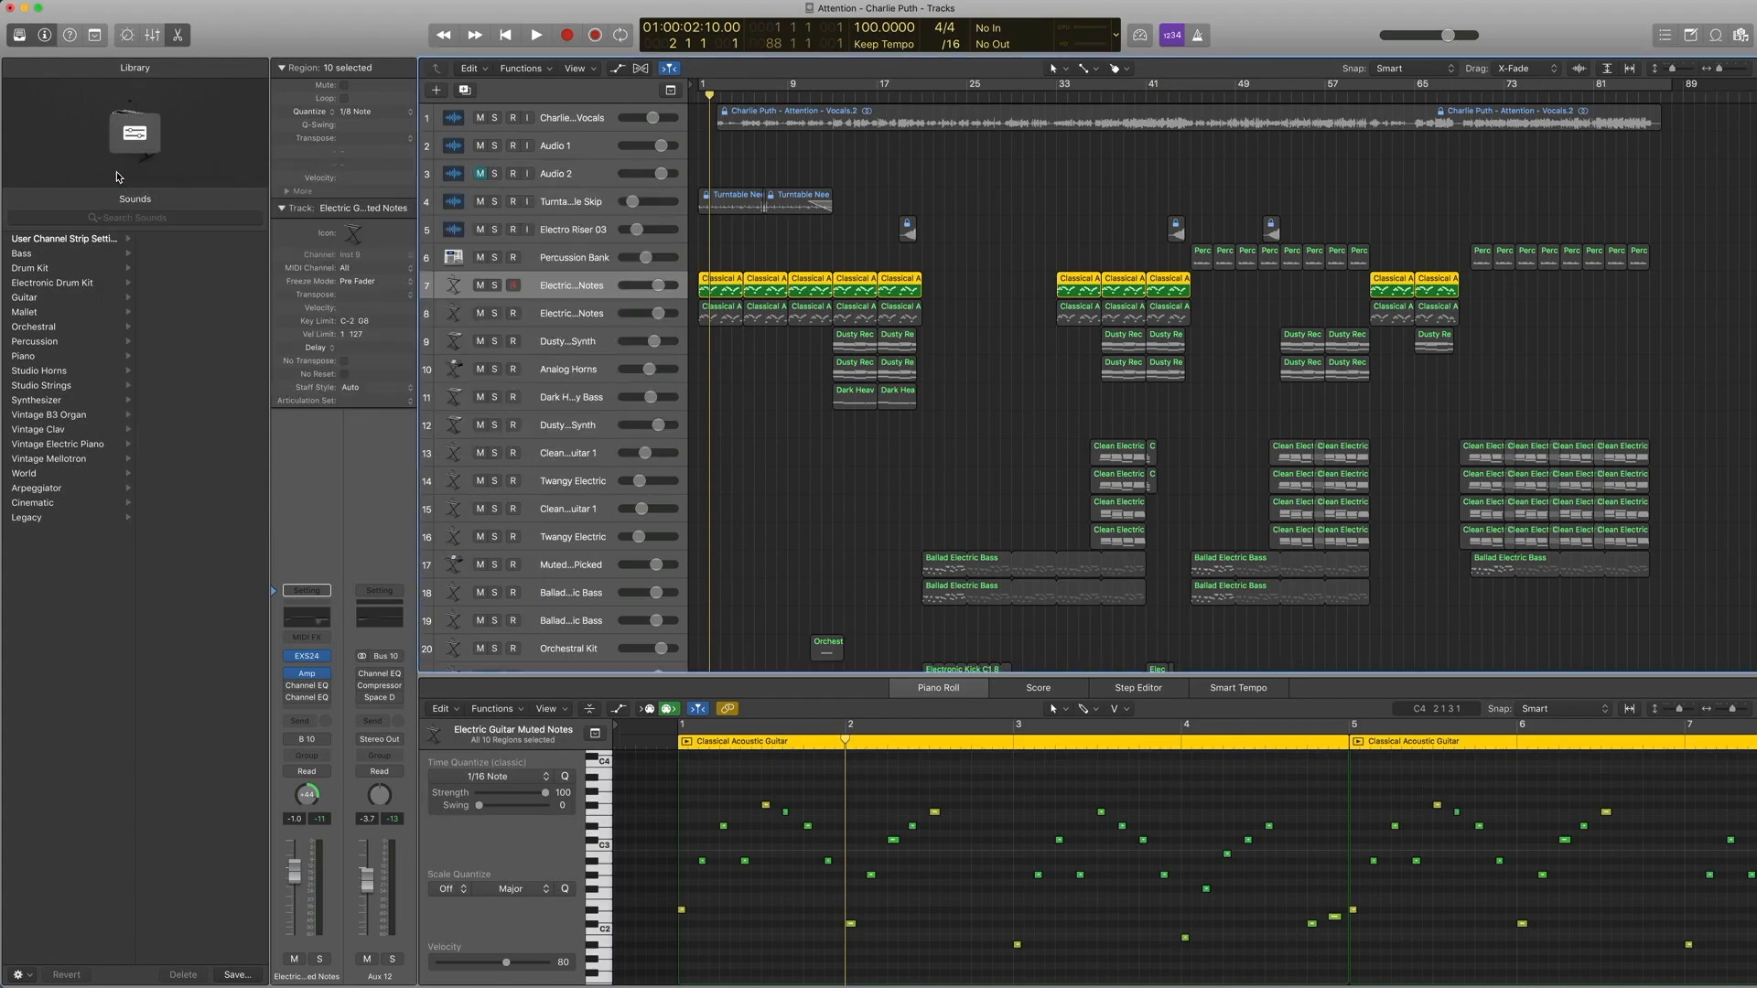
key("space")
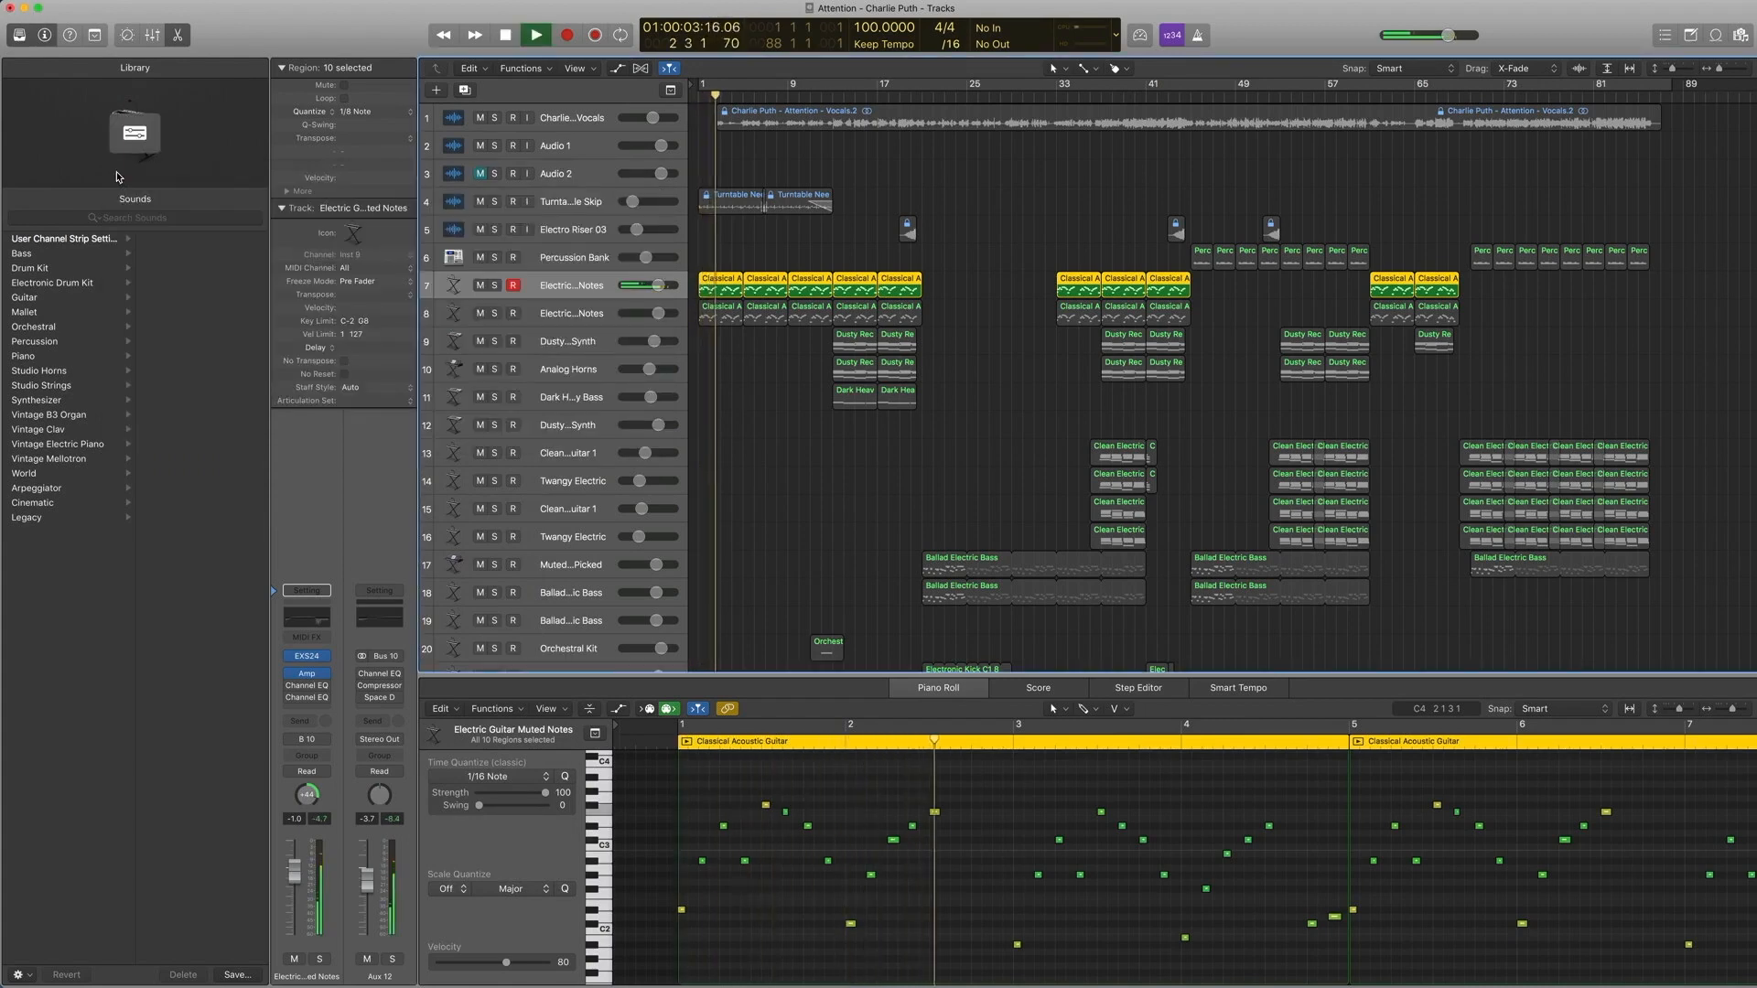
key("space")
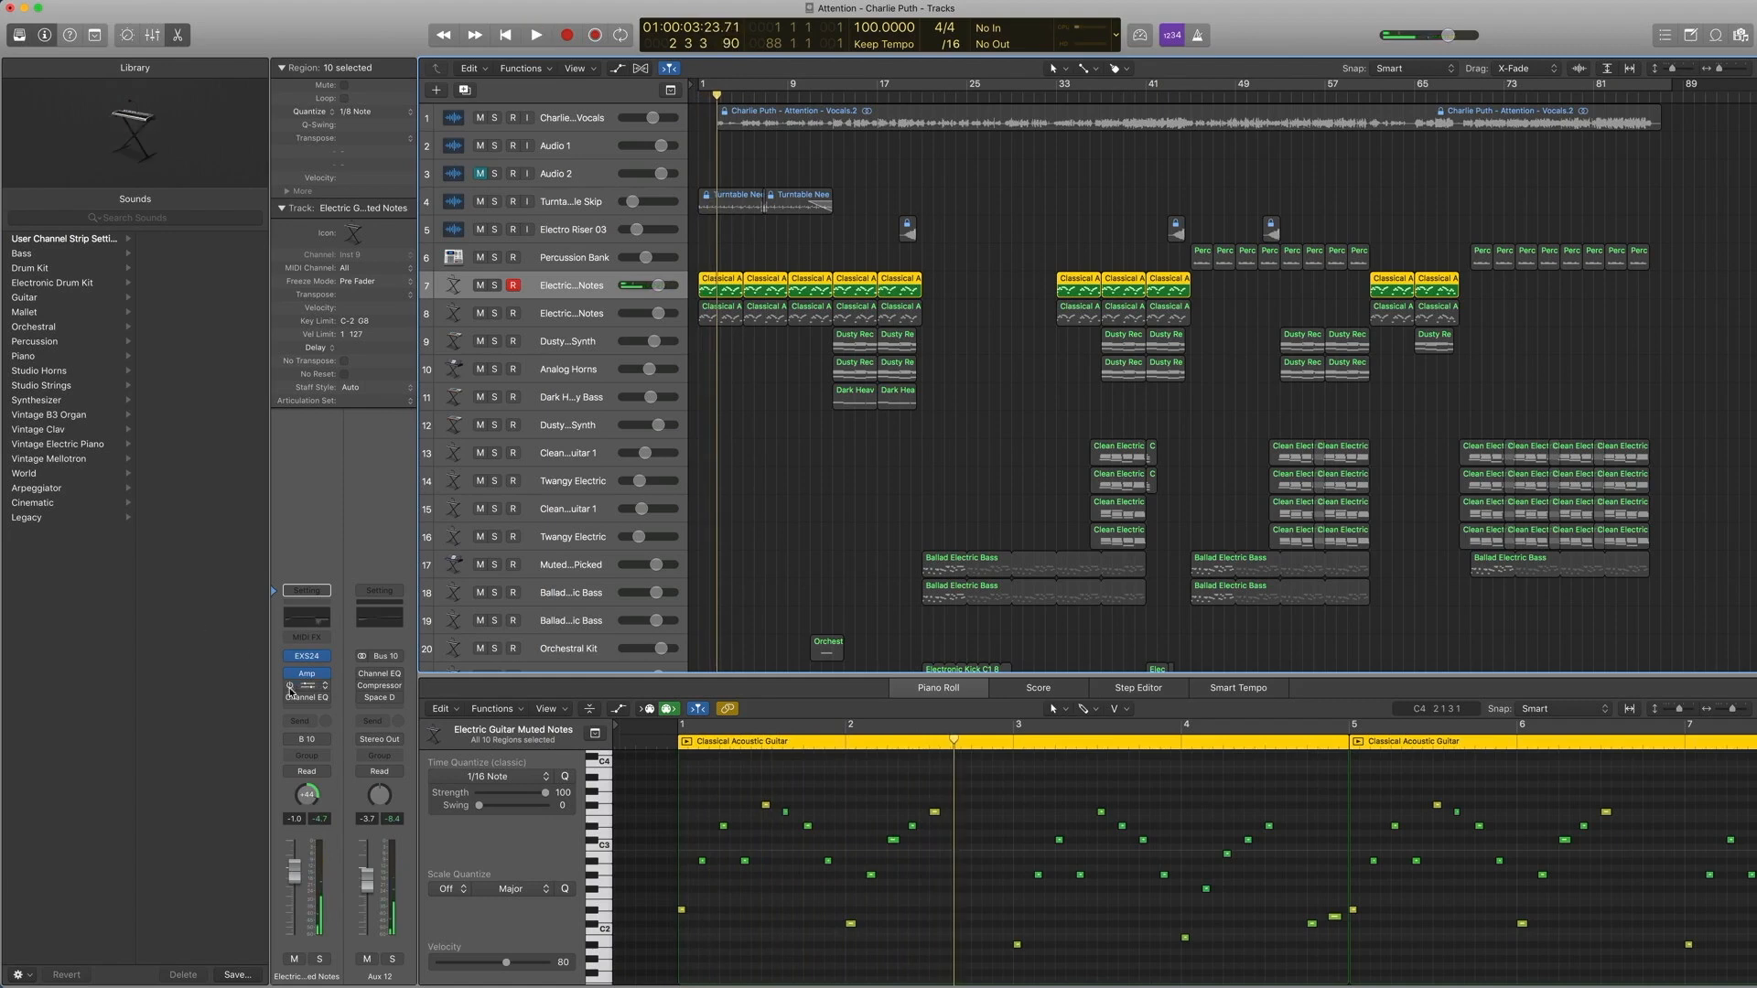
Step: Re-enable track 7's first Channel EQ and compare the guitar's playback with the EQ active and bypassed, leaving it active
left_click(306, 694)
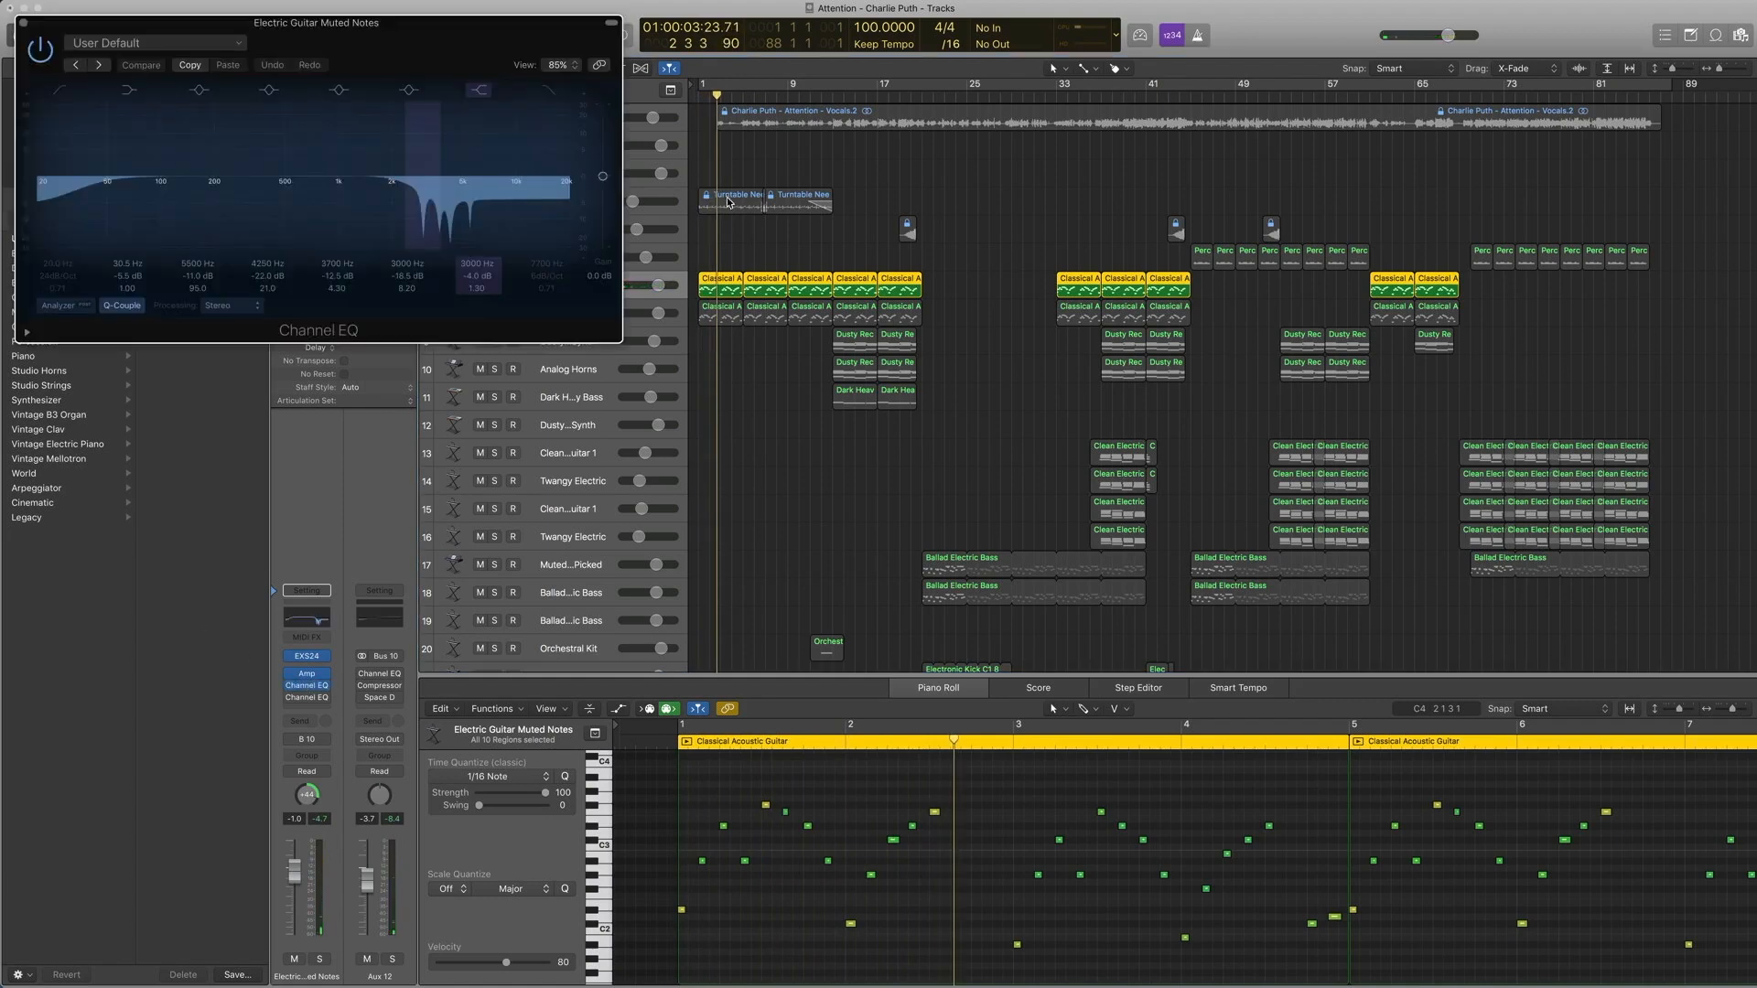
double_click(699, 98)
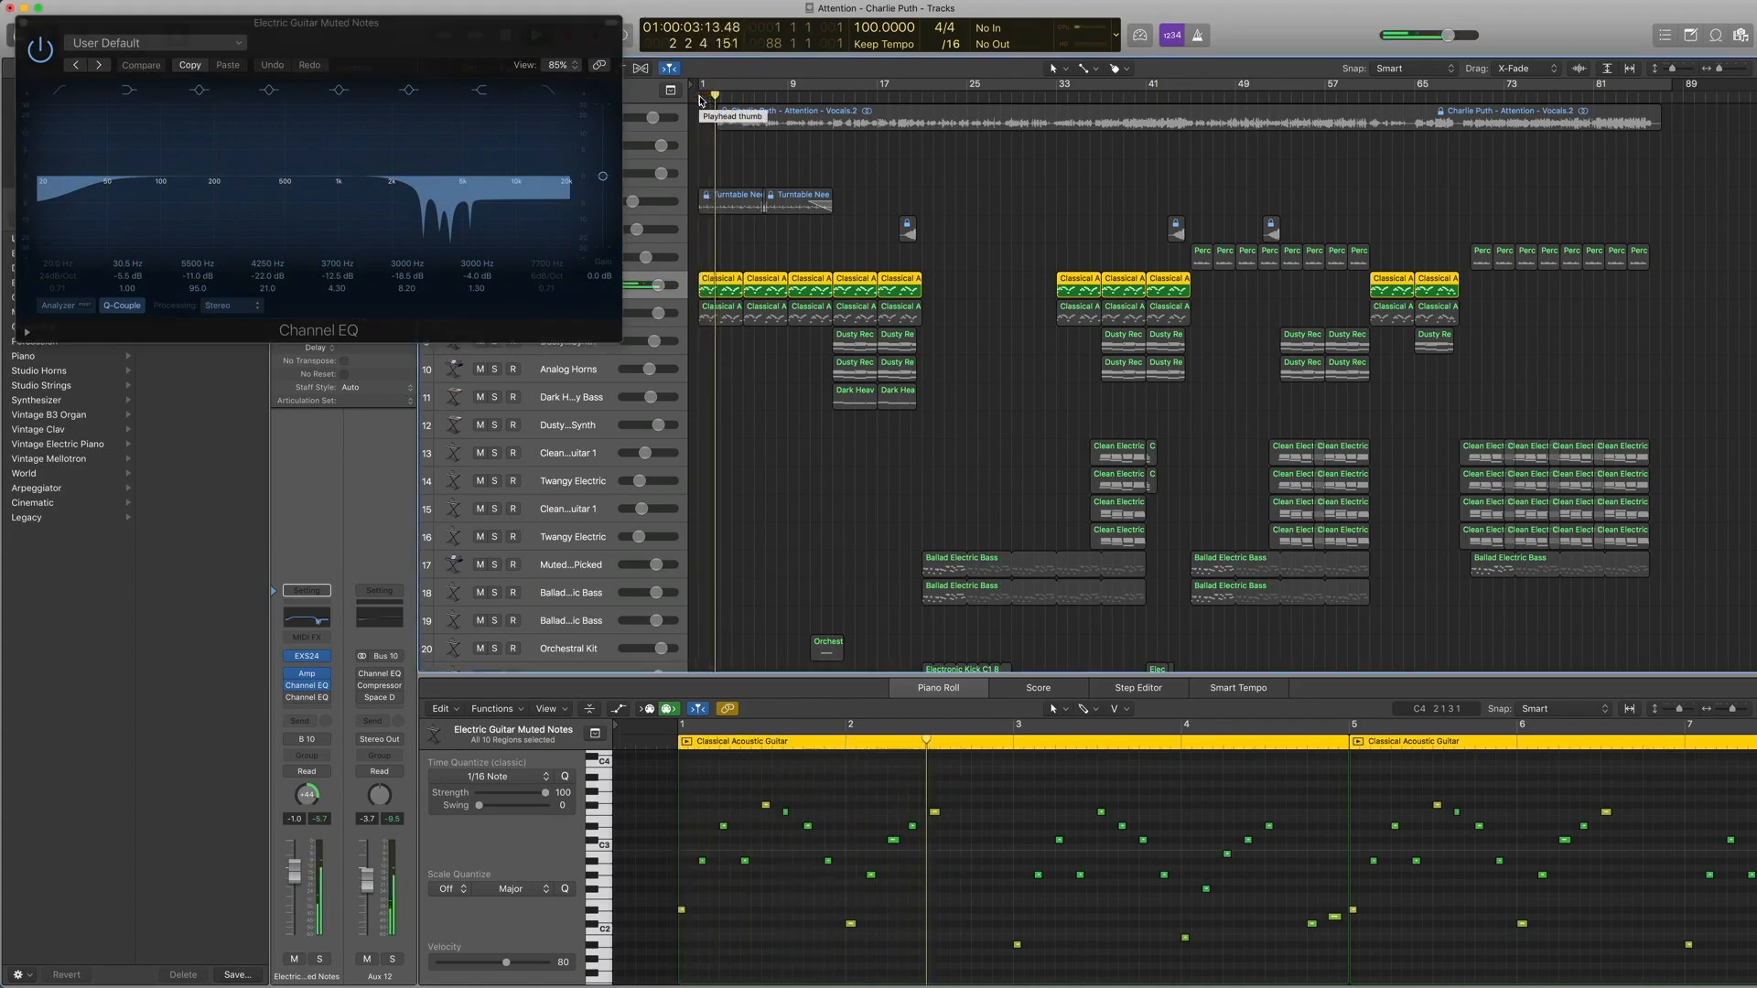
left_click(40, 51)
key("Return")
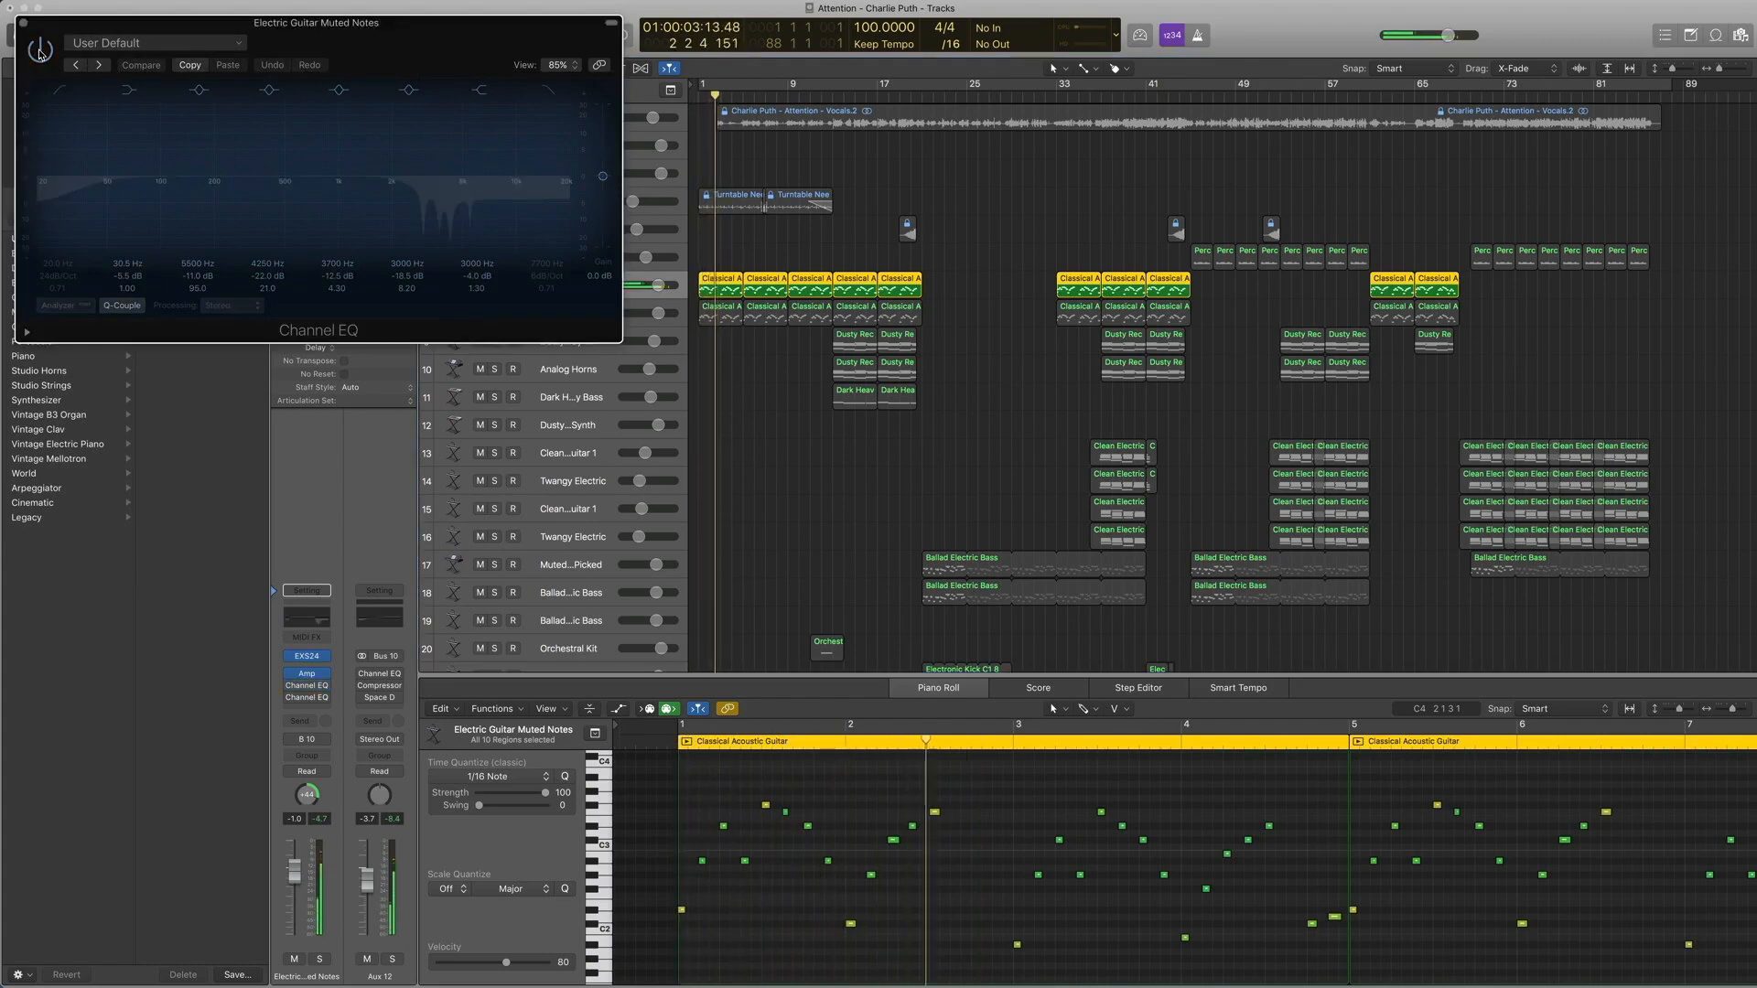
left_click(41, 50)
key("space")
key("space")
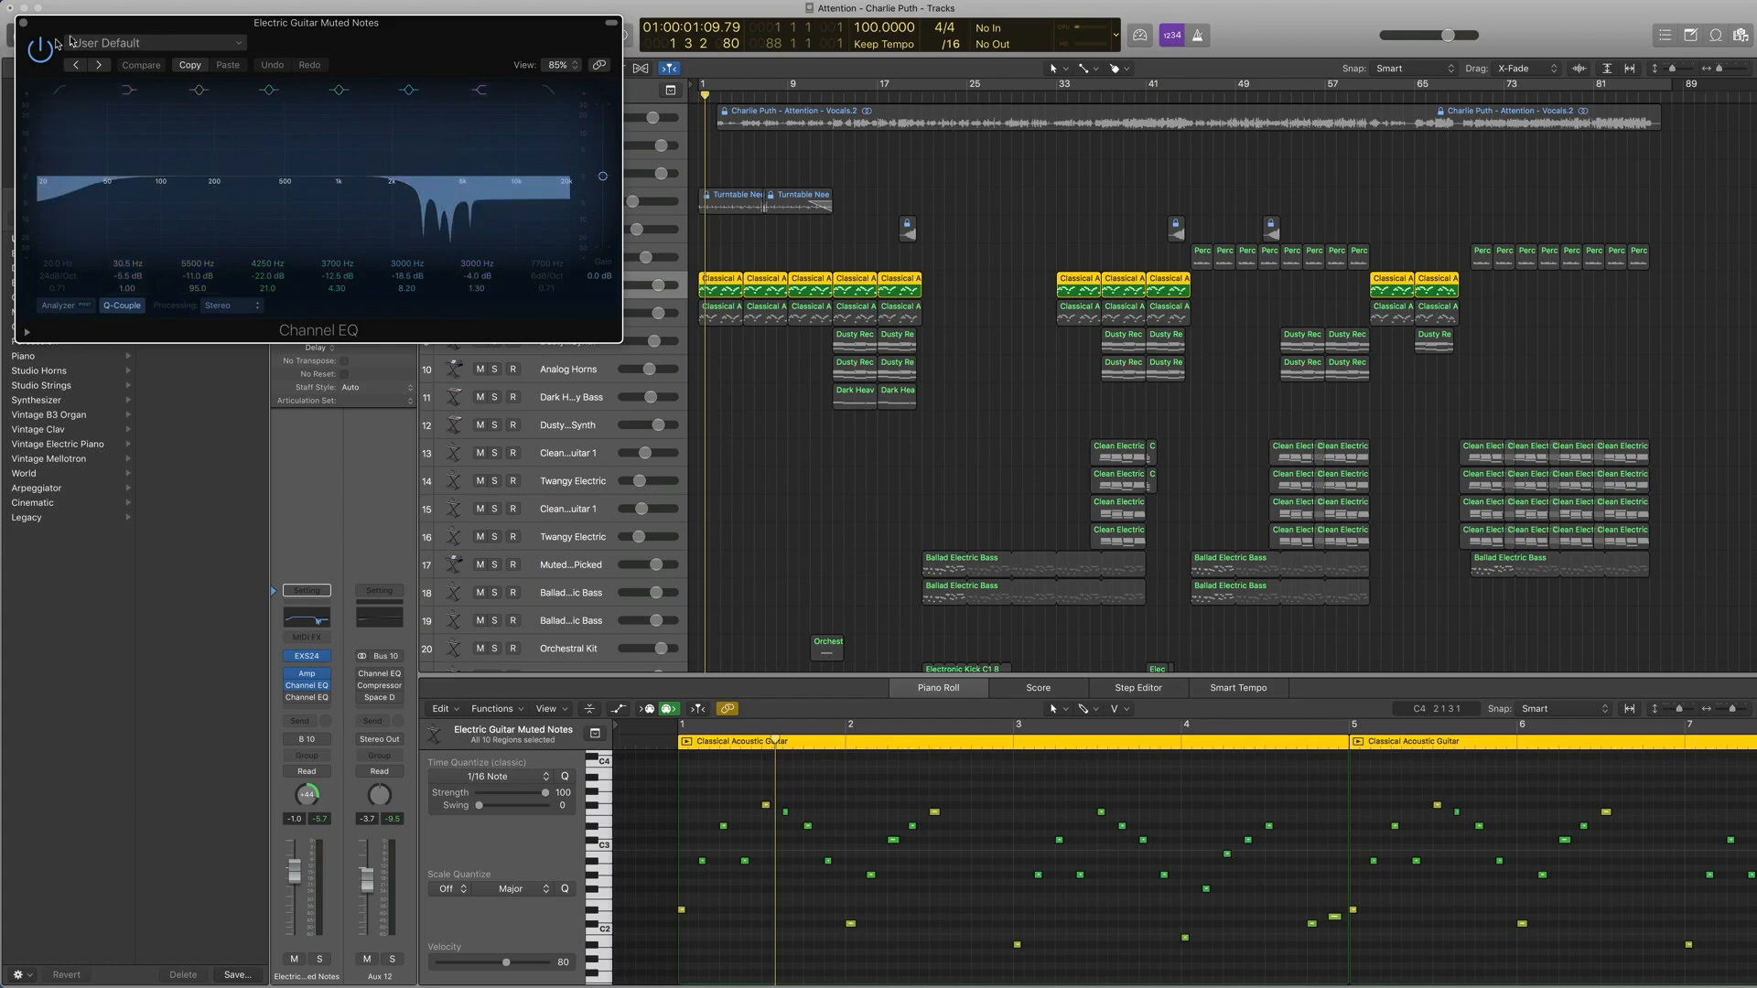
left_click(24, 22)
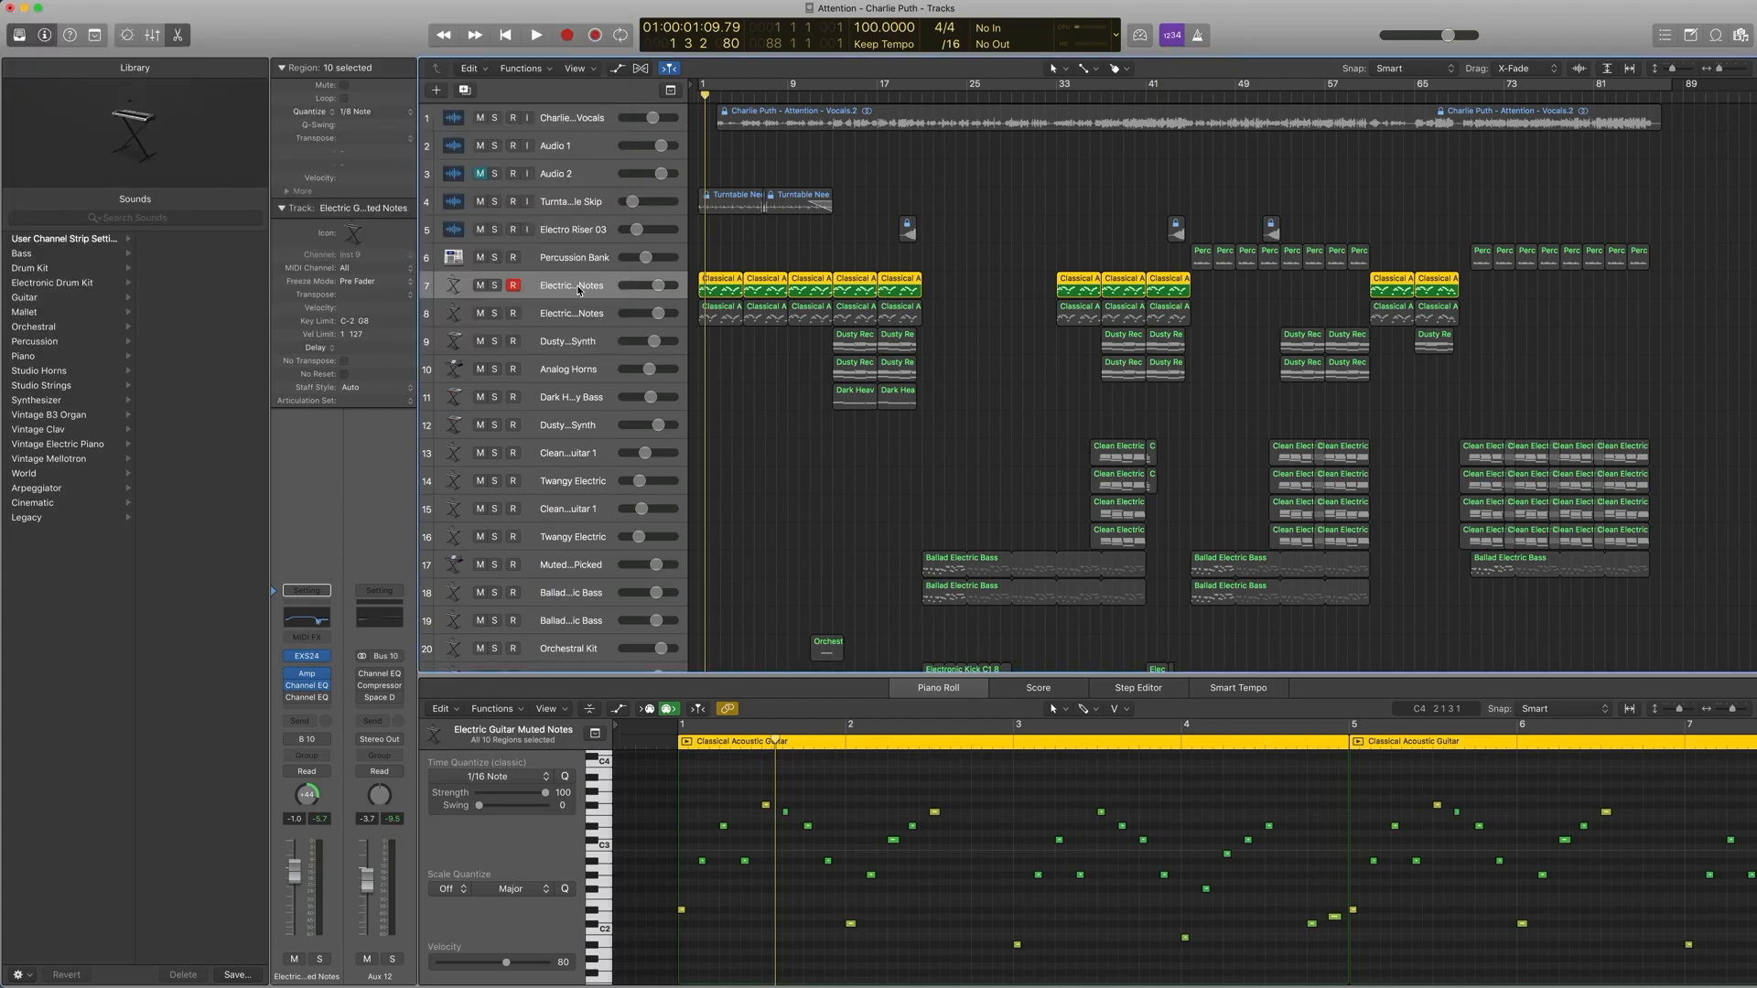
Step: Re-enable track 8's Amp and Channel EQs, then turn on track 7's second Channel EQ and show its curve
left_click(593, 312)
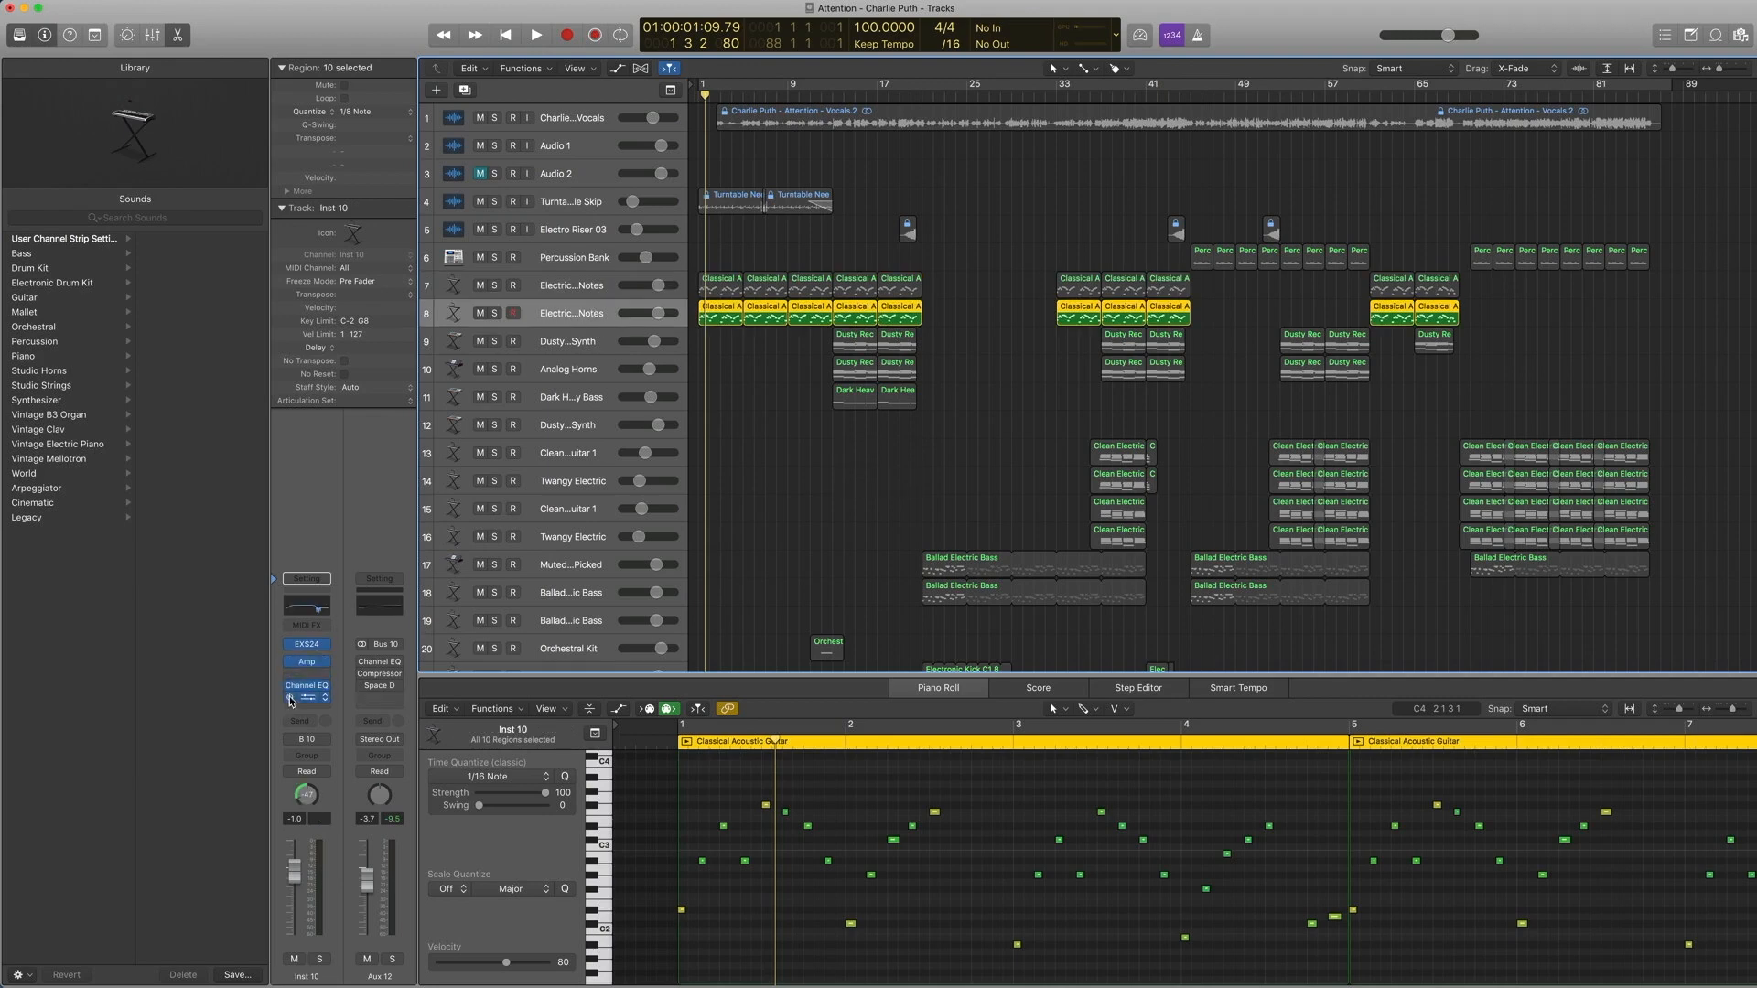
left_click(579, 287)
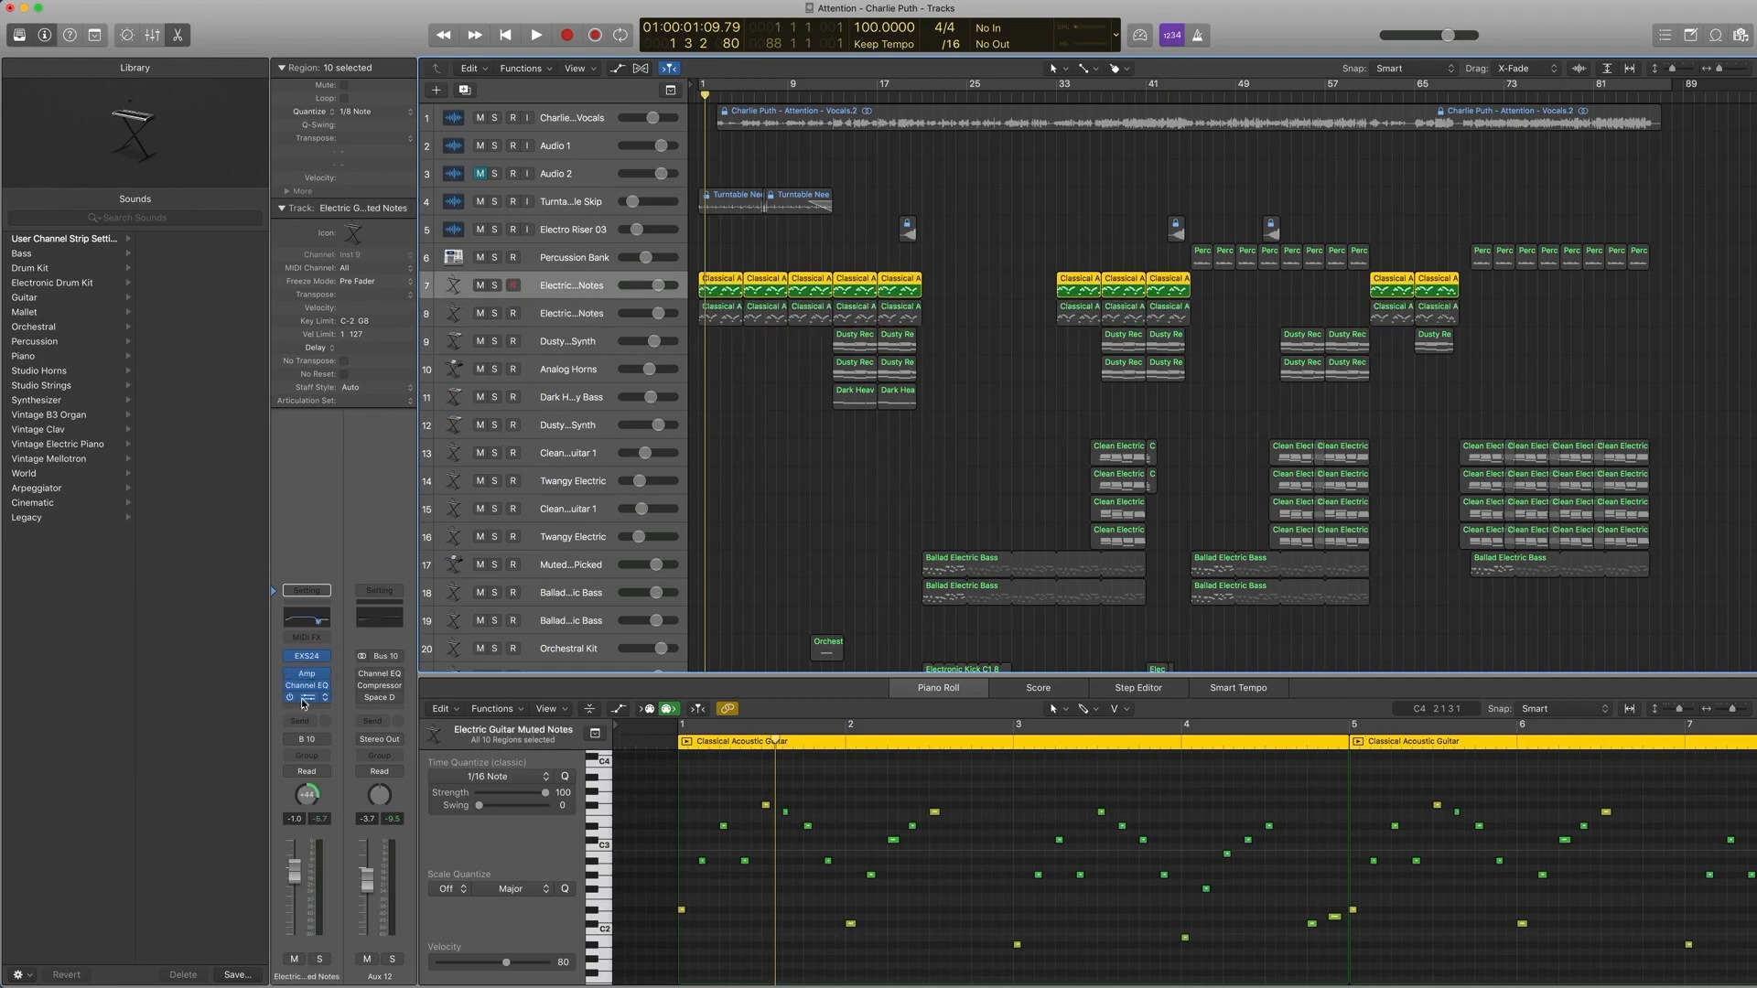
left_click(305, 700)
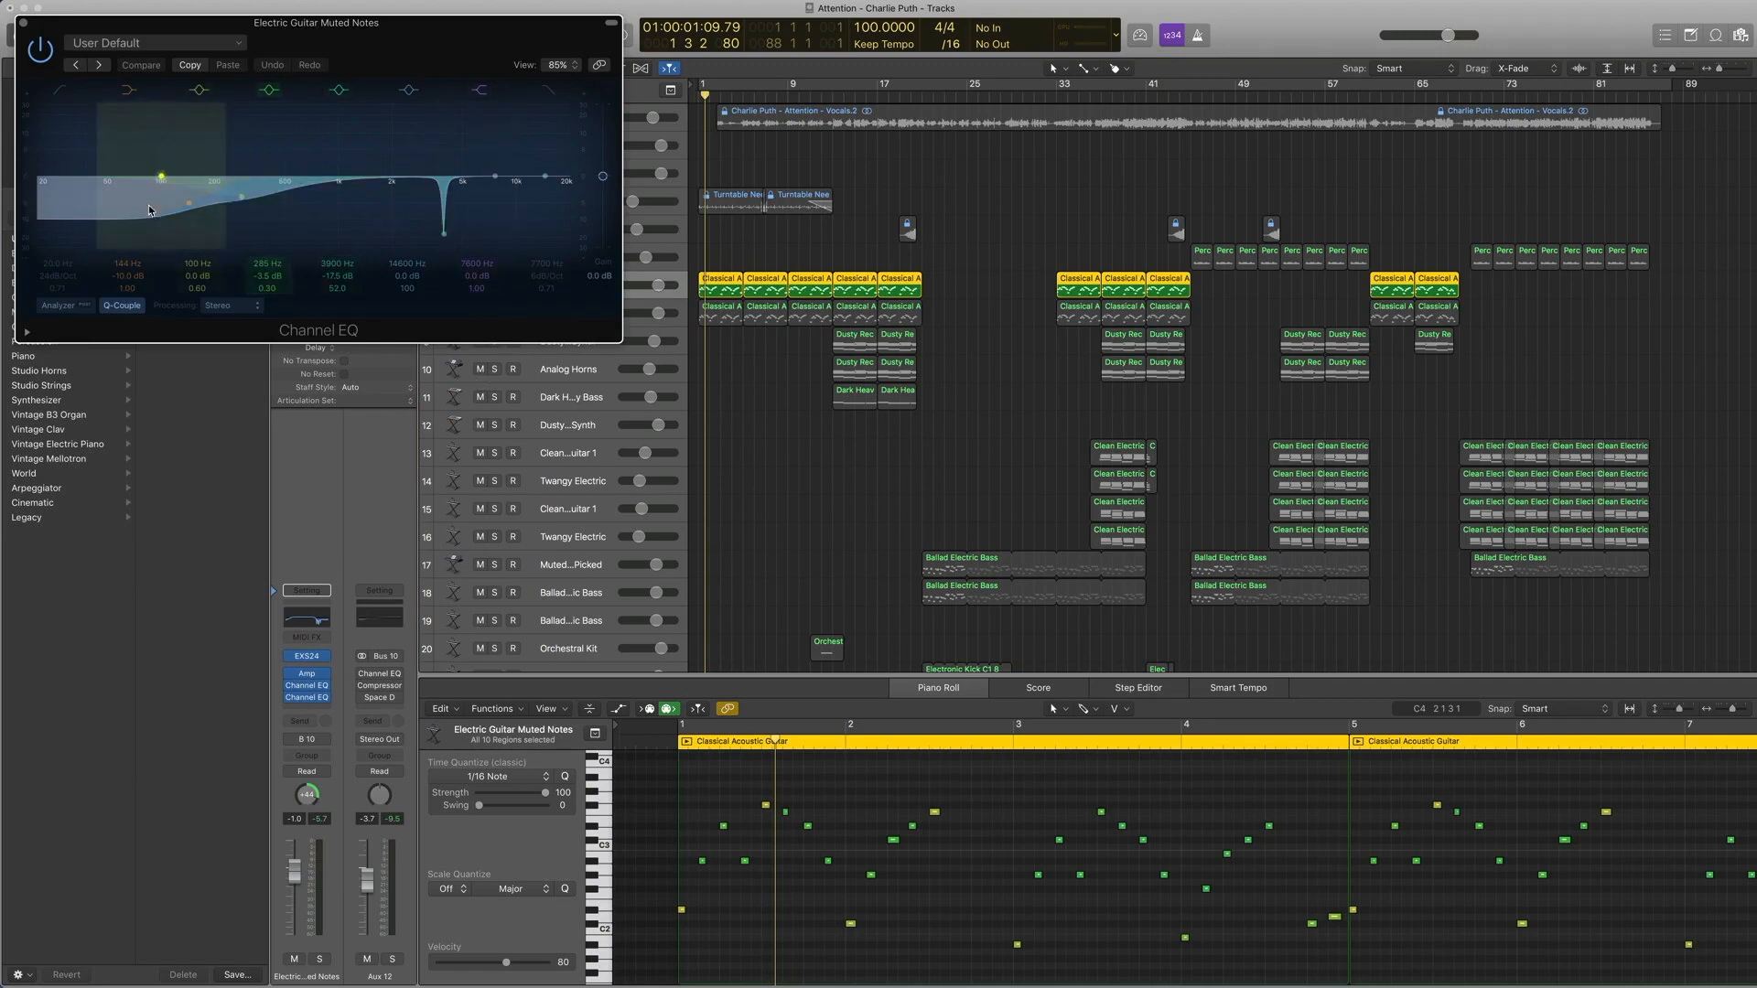
left_click(24, 23)
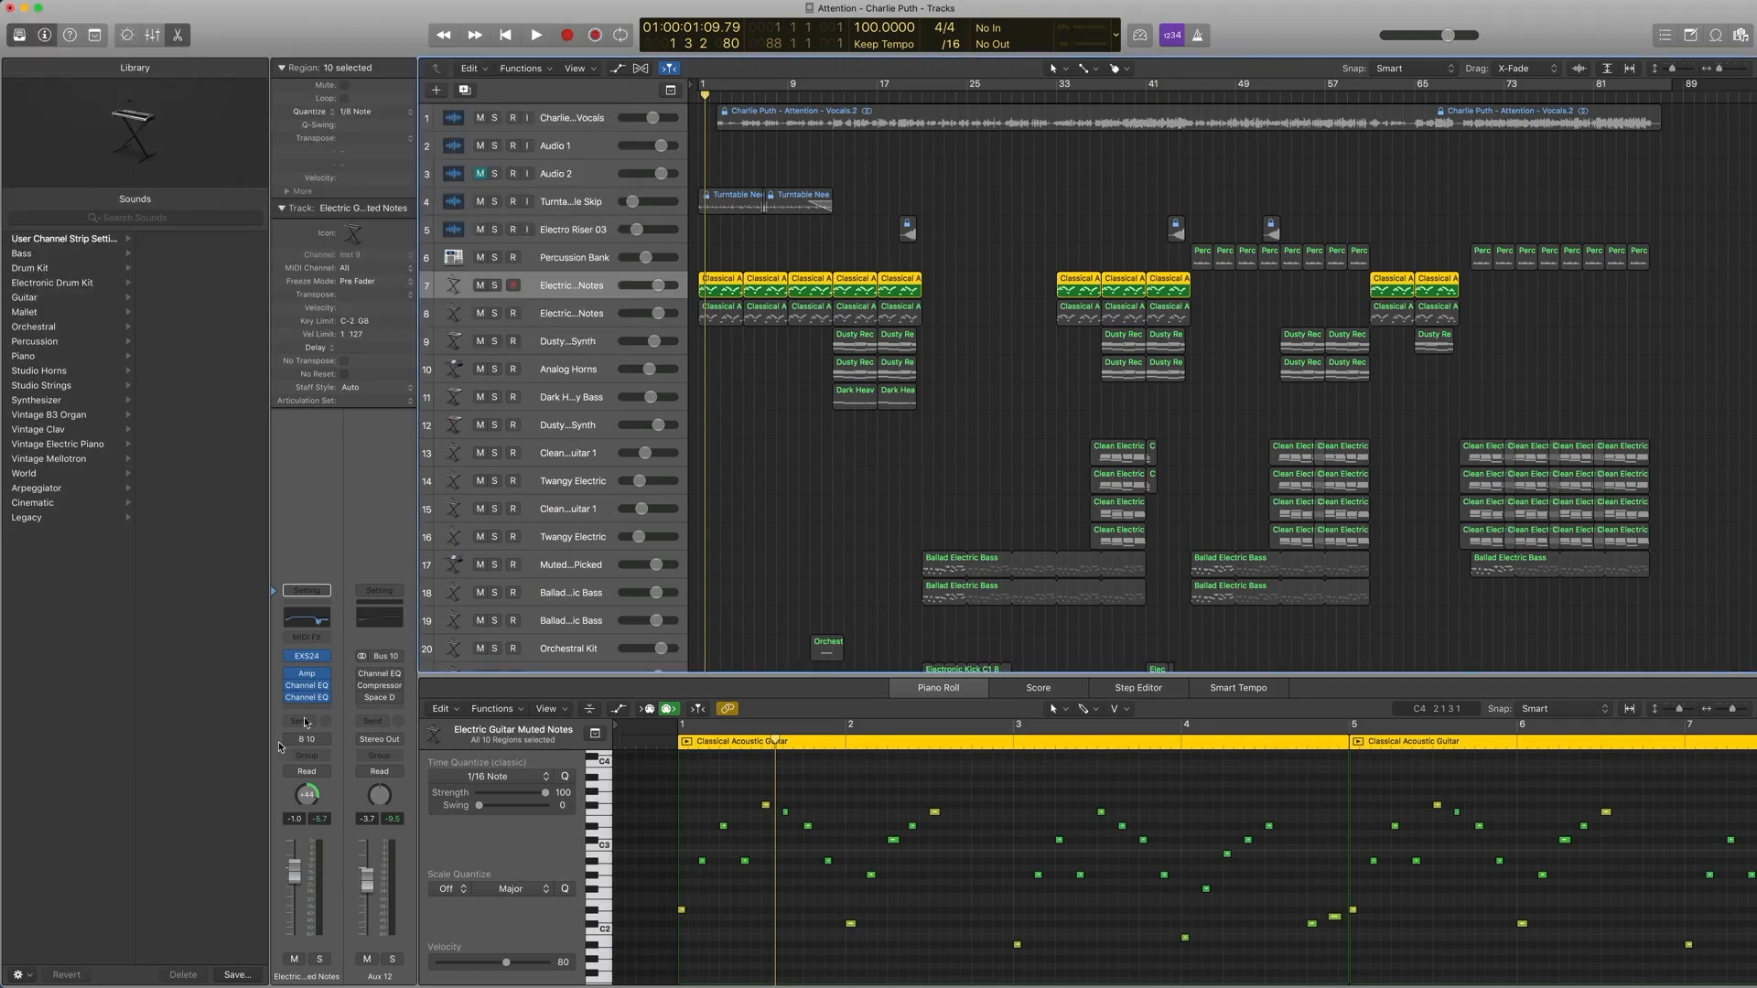
mouse_move(310, 699)
Step: Select track 8 and view the curve of its first Channel EQ
left_click(592, 317)
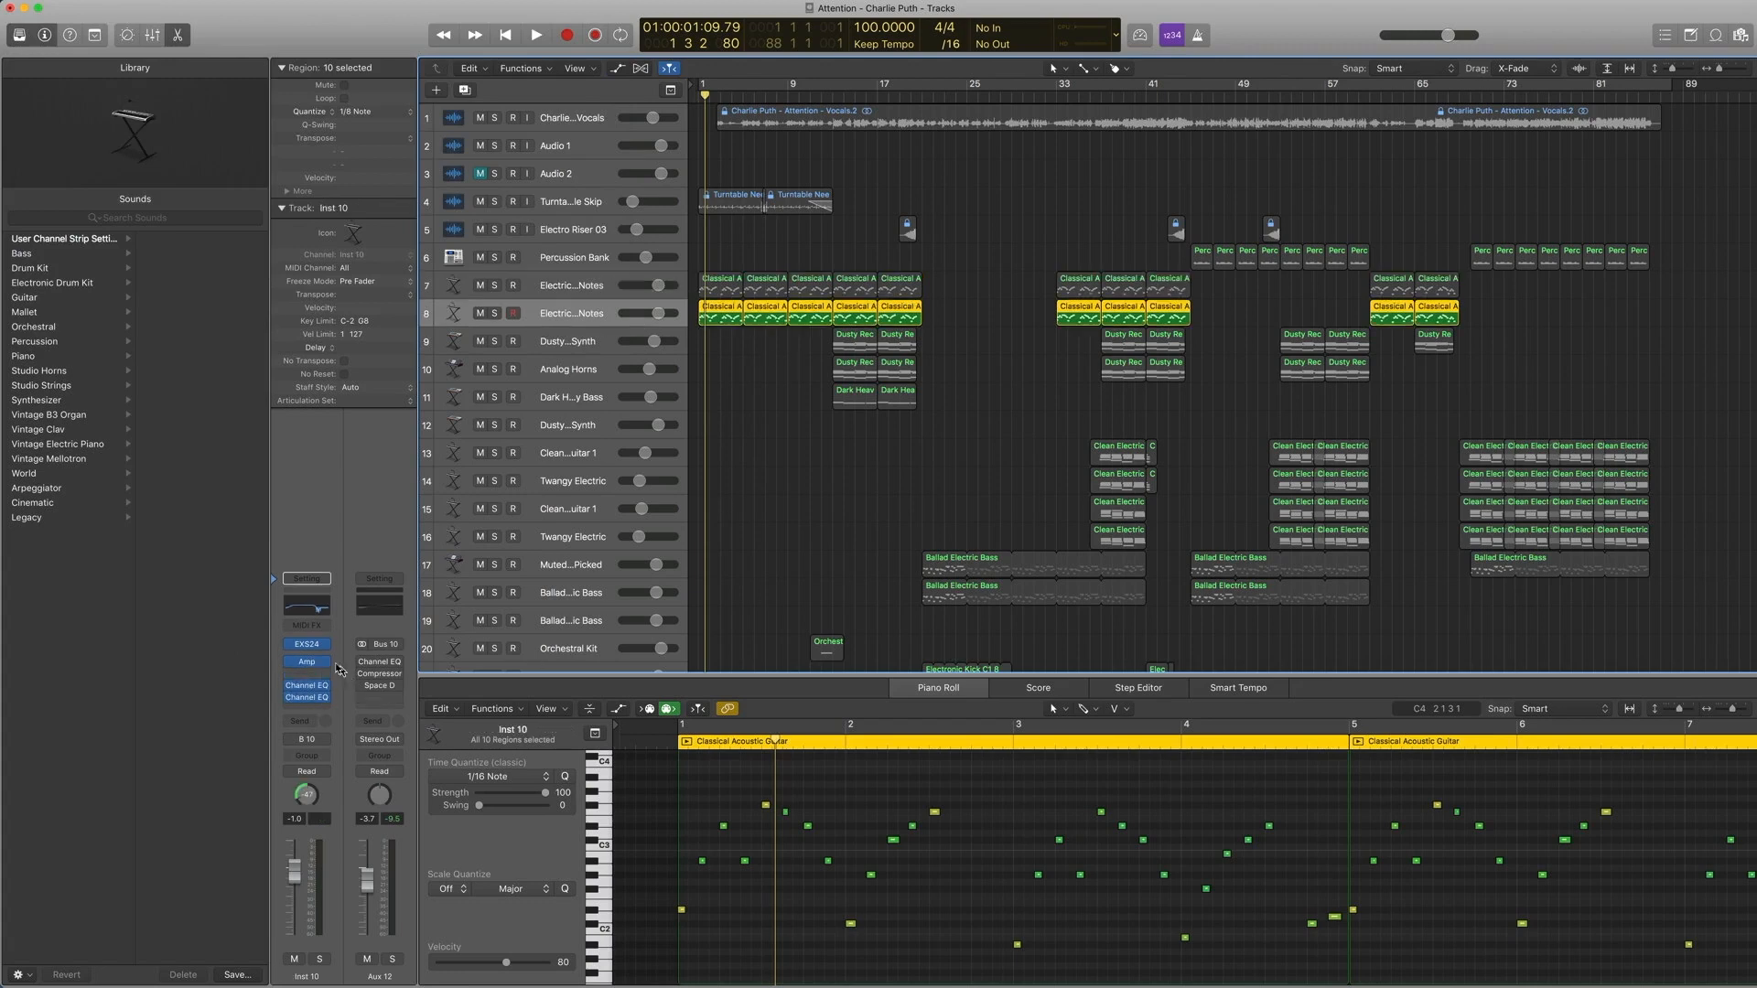
left_click(324, 698)
left_click(308, 697)
left_click(307, 693)
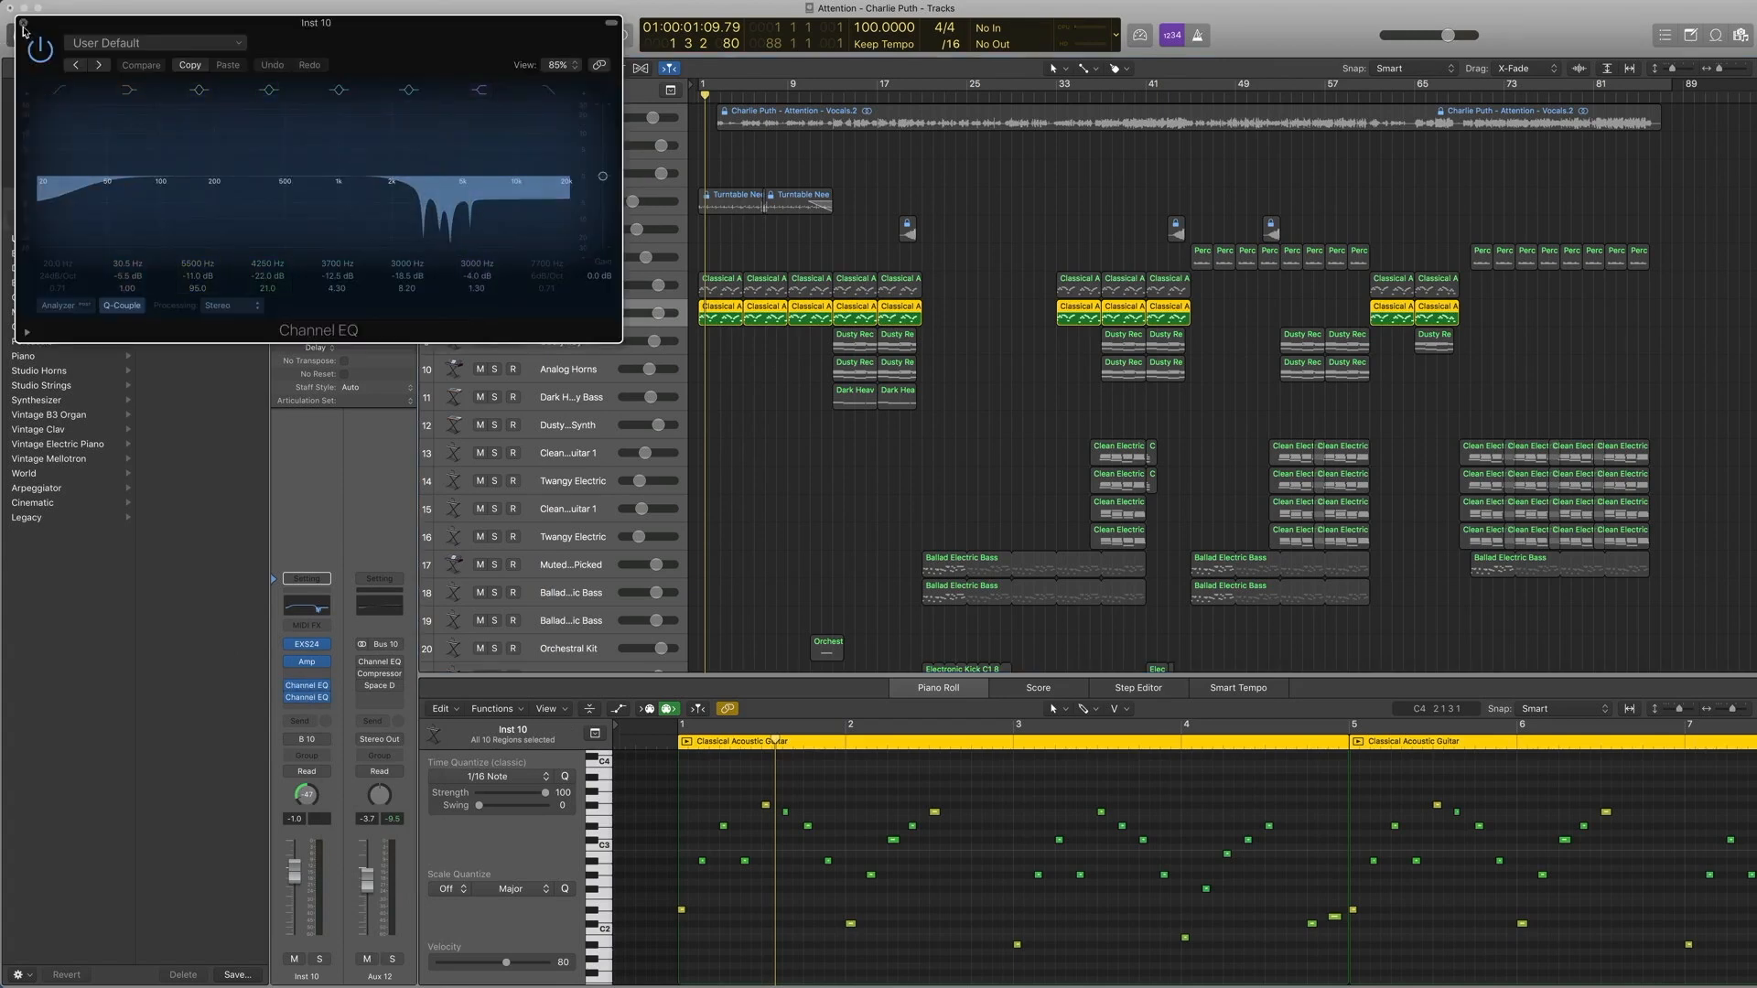
left_click(23, 23)
Step: Show track 8's Amp Designer with its Brawny Combo Crunch preset in the 02 Crunch category
left_click(314, 666)
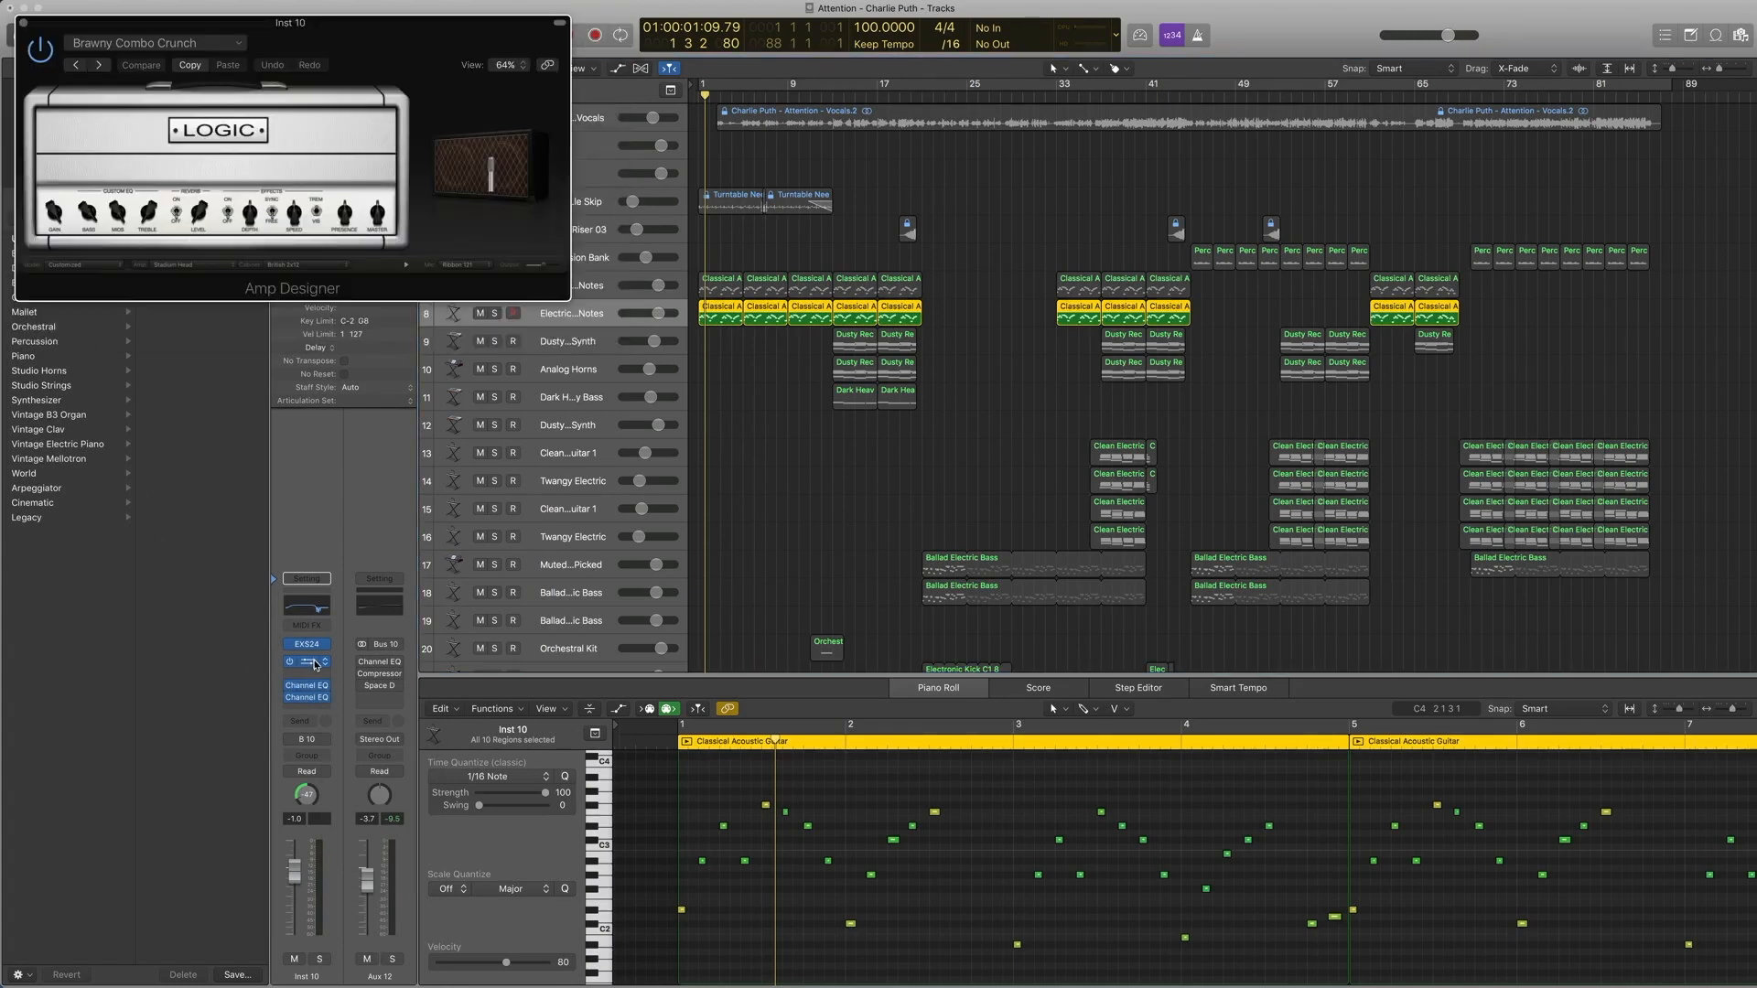
left_click(158, 43)
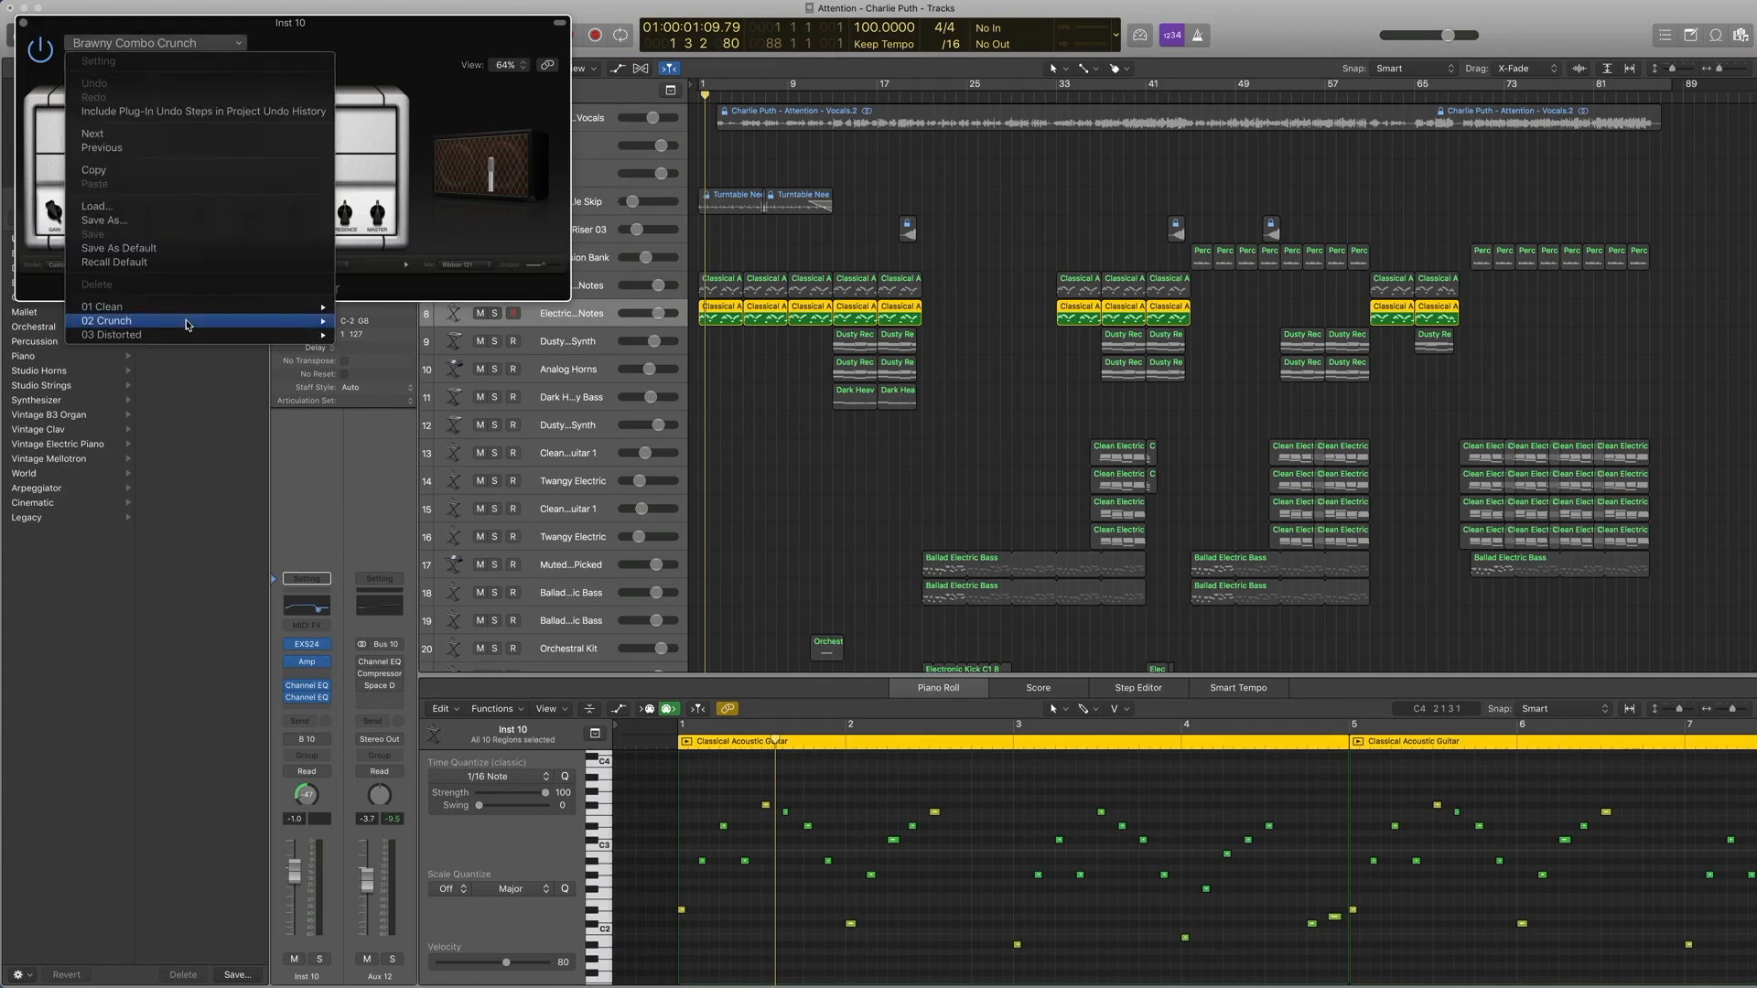
mouse_move(187, 324)
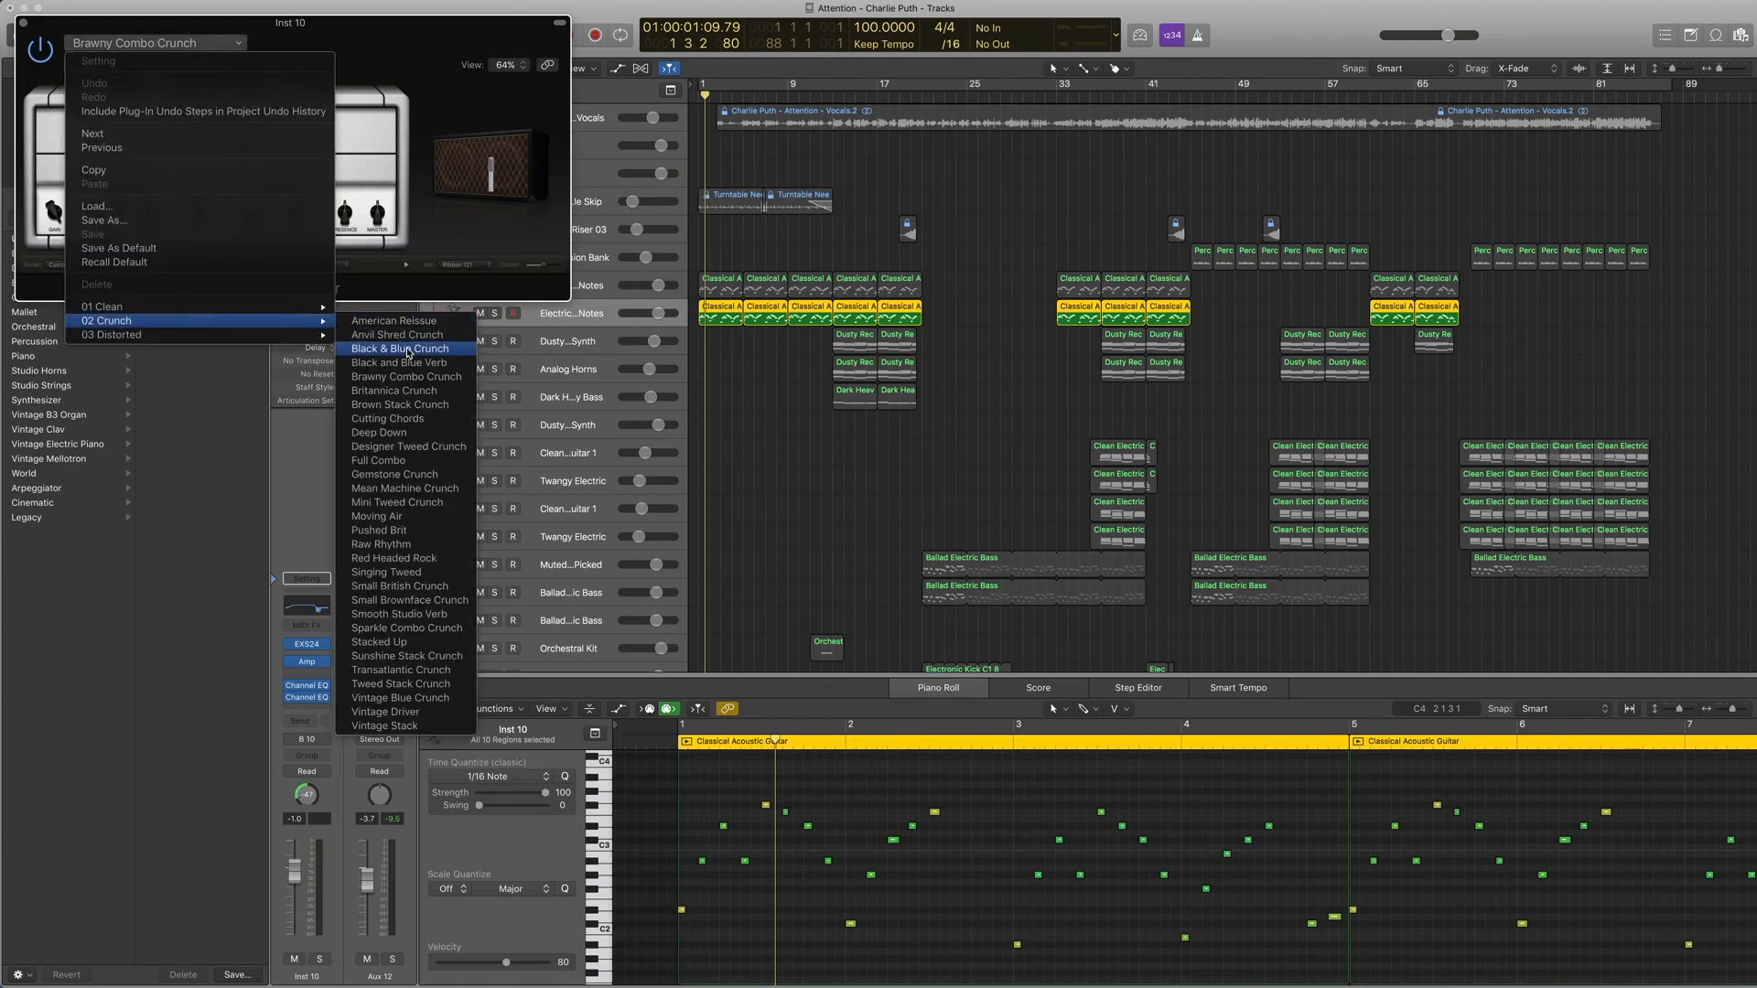
left_click(23, 23)
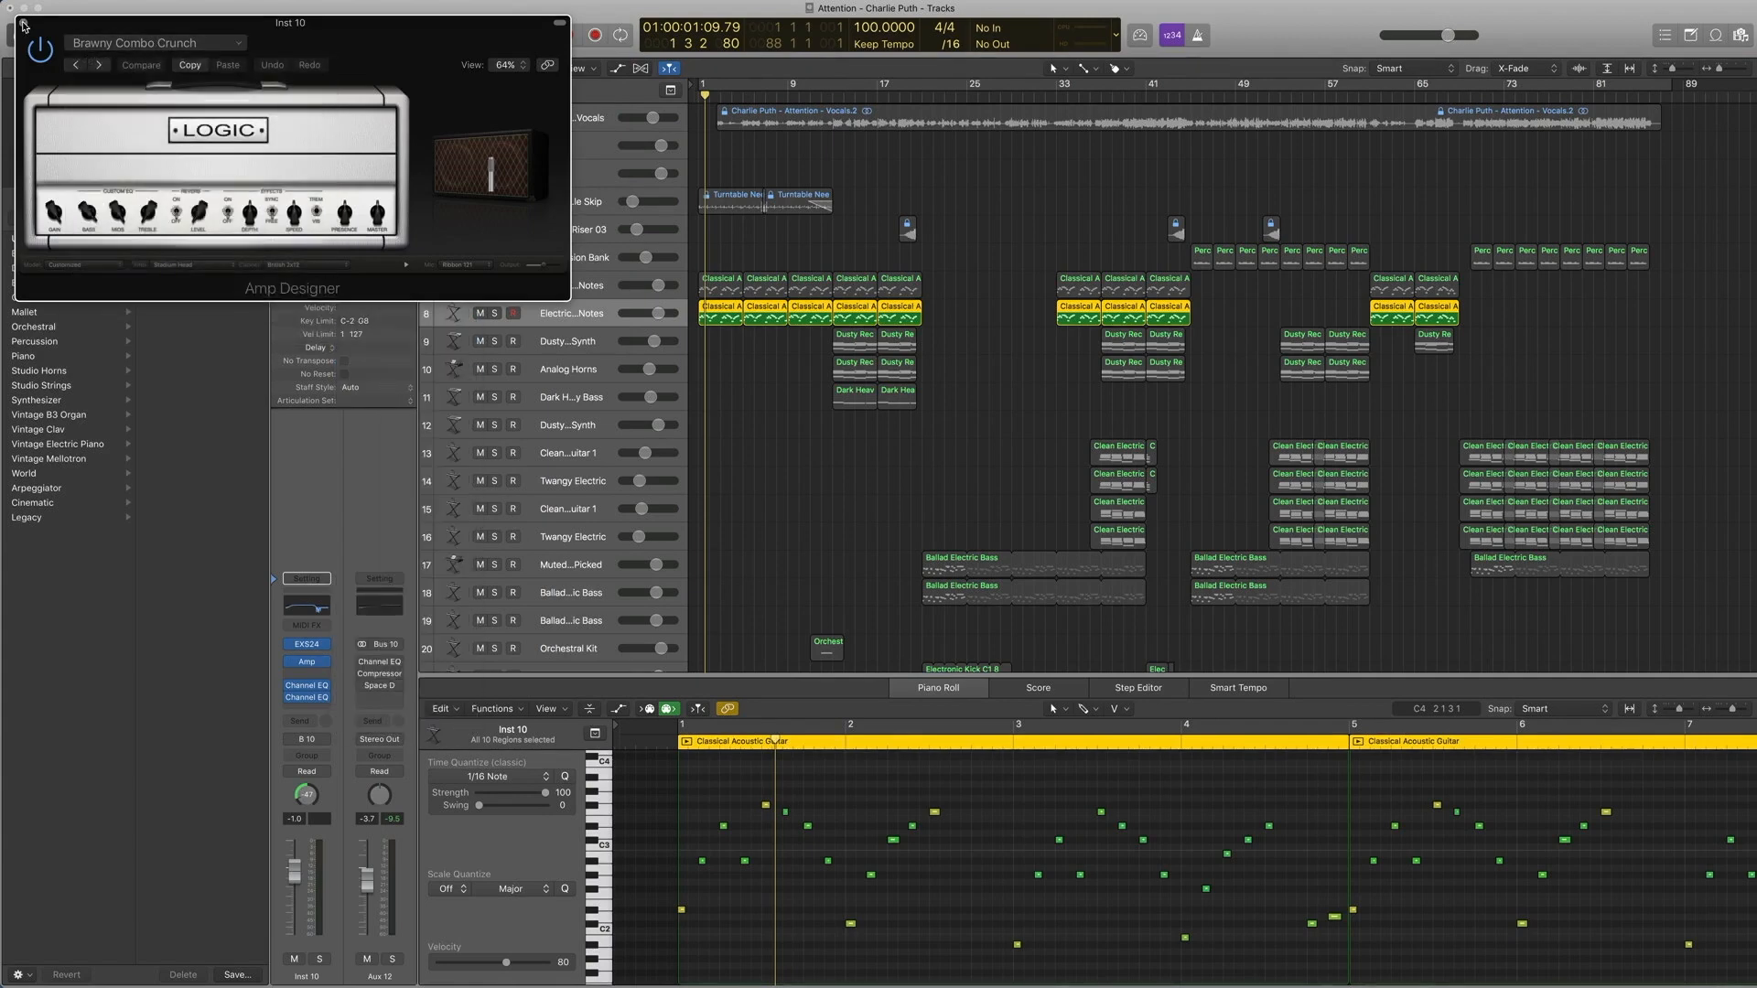
left_click(24, 23)
Step: Select the first guitar regions on tracks 7 and 8 and play both from the start with their track effects on
left_click_drag(744, 380, 723, 293)
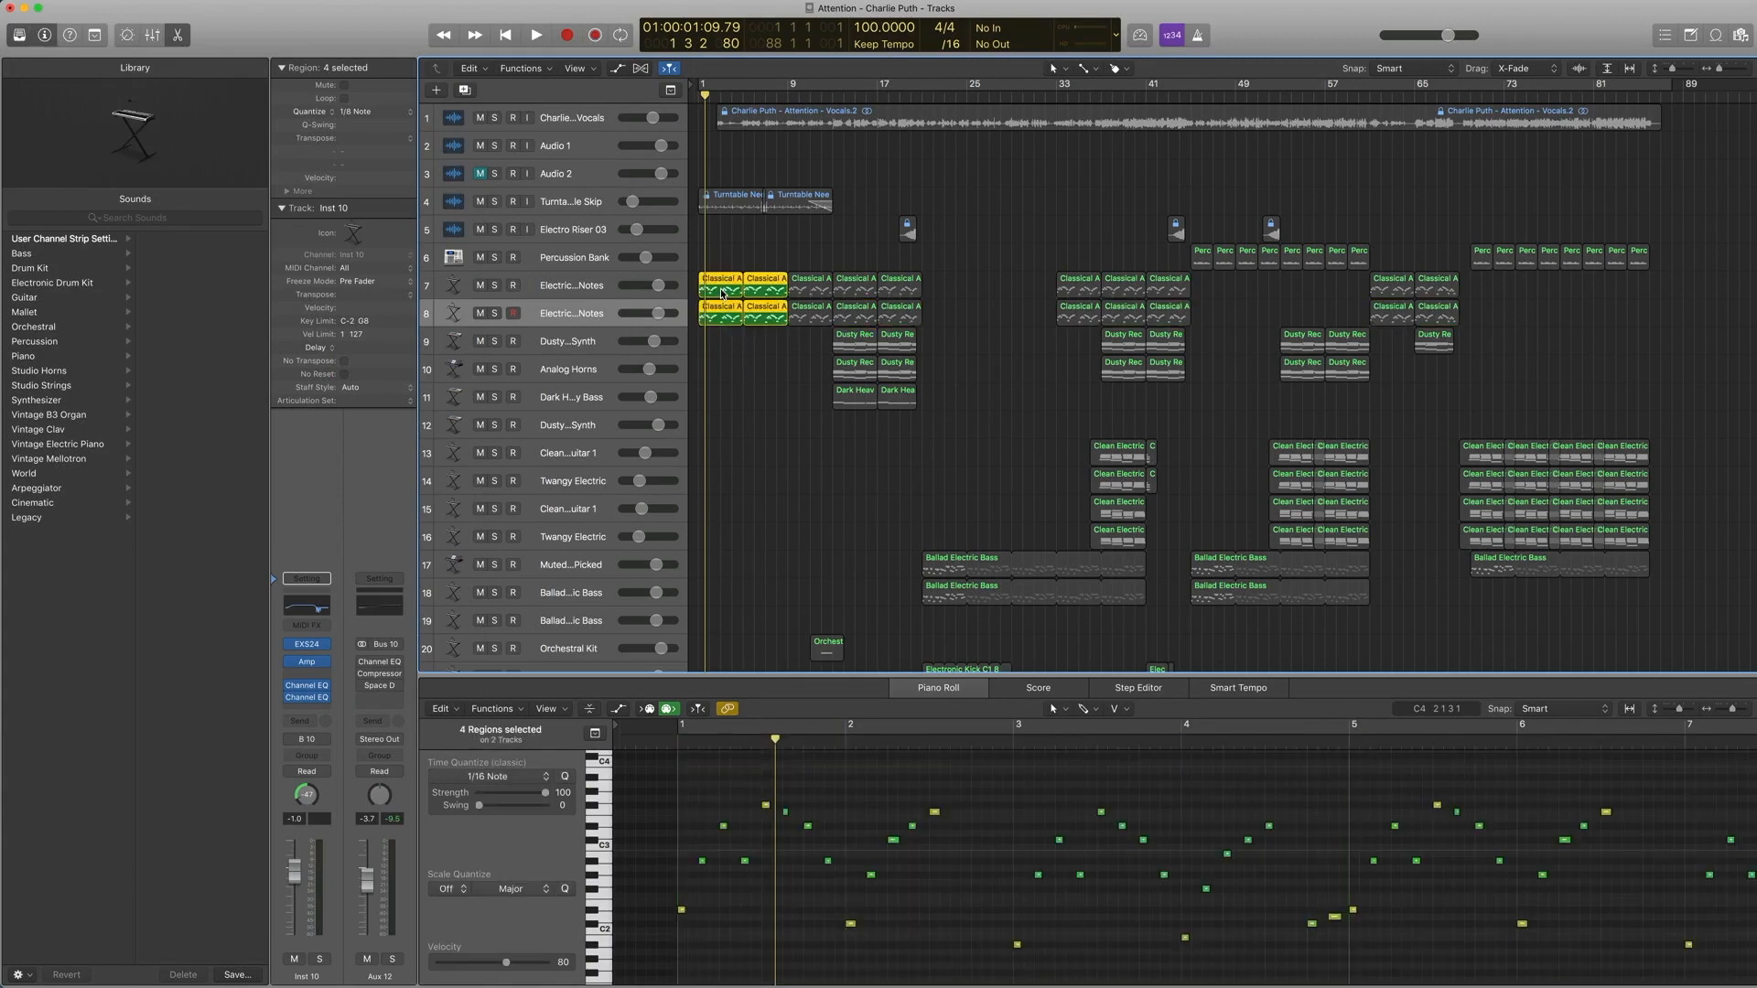
key("Return")
left_click_drag(721, 355, 716, 291)
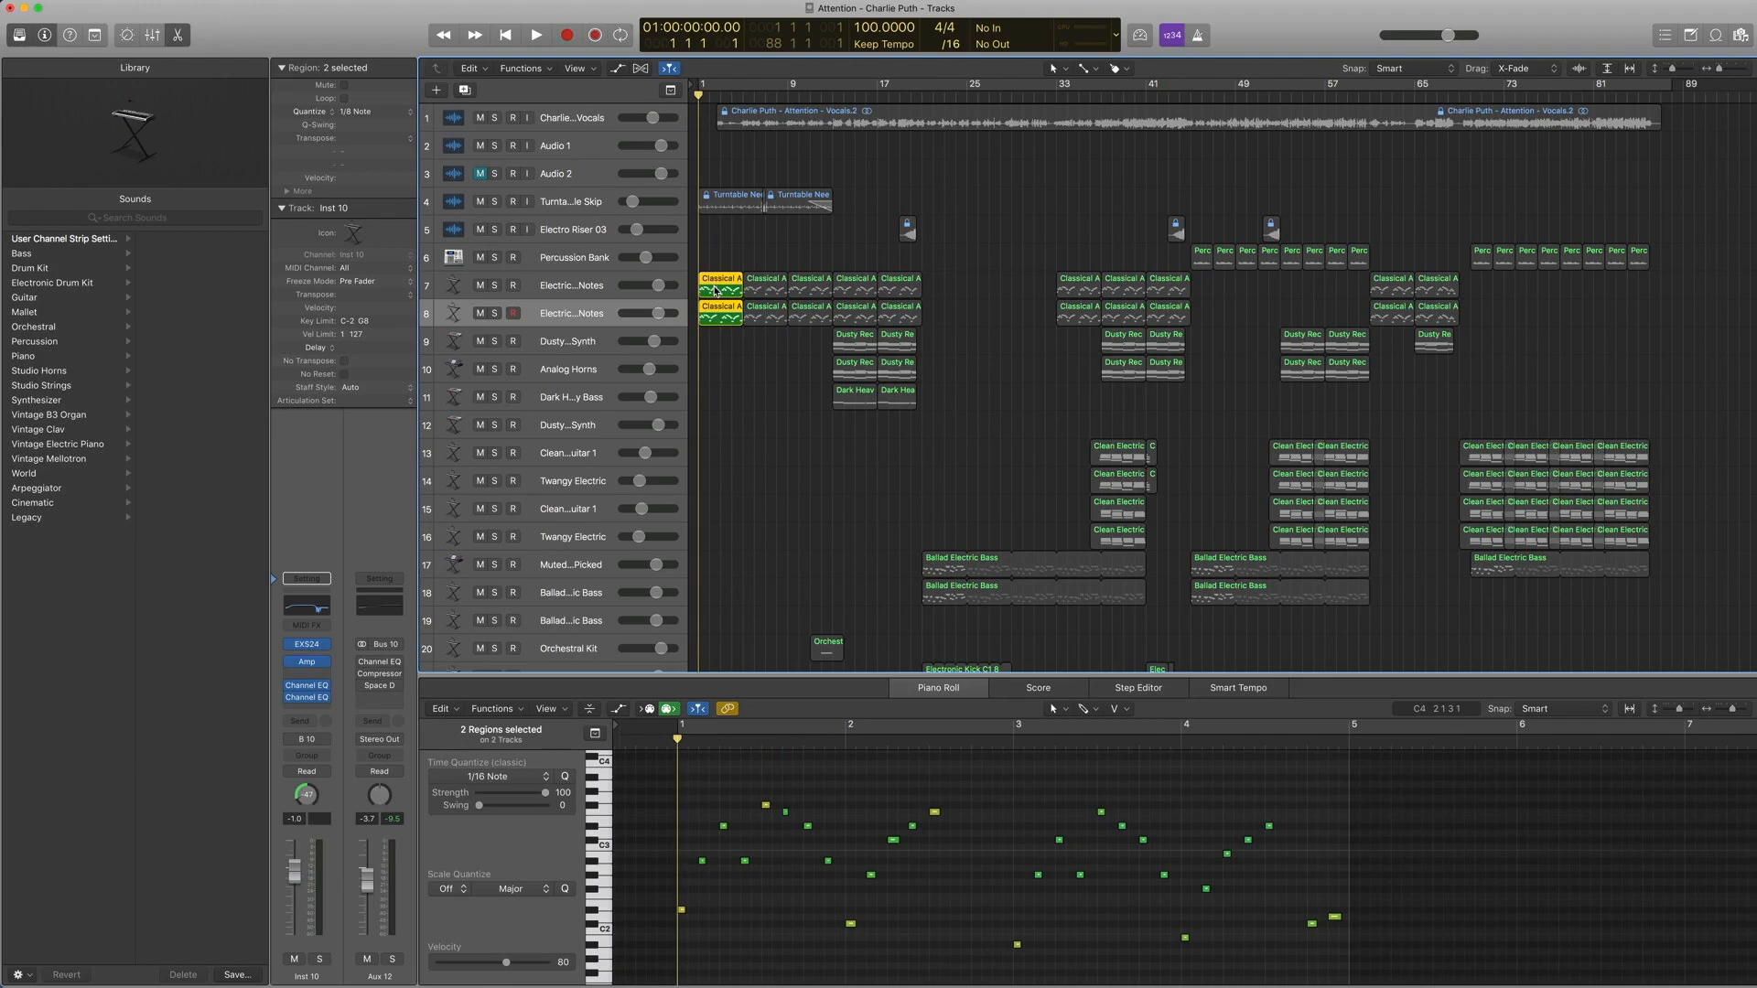
key("space")
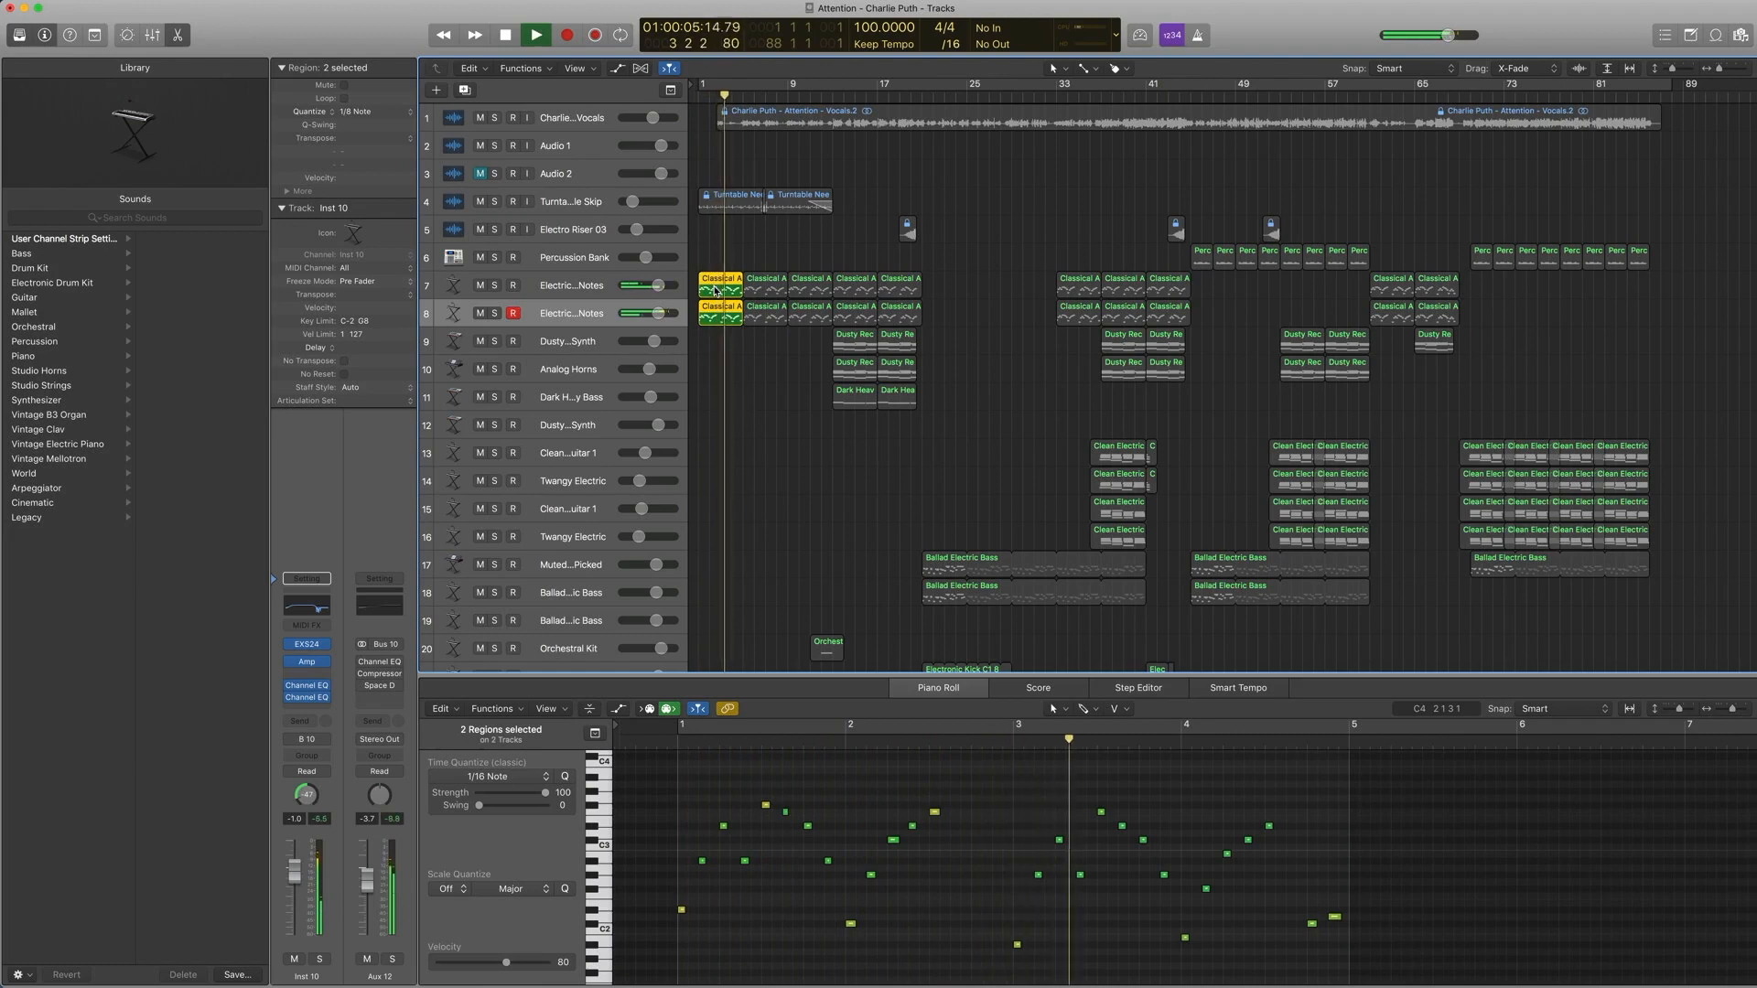
key("space")
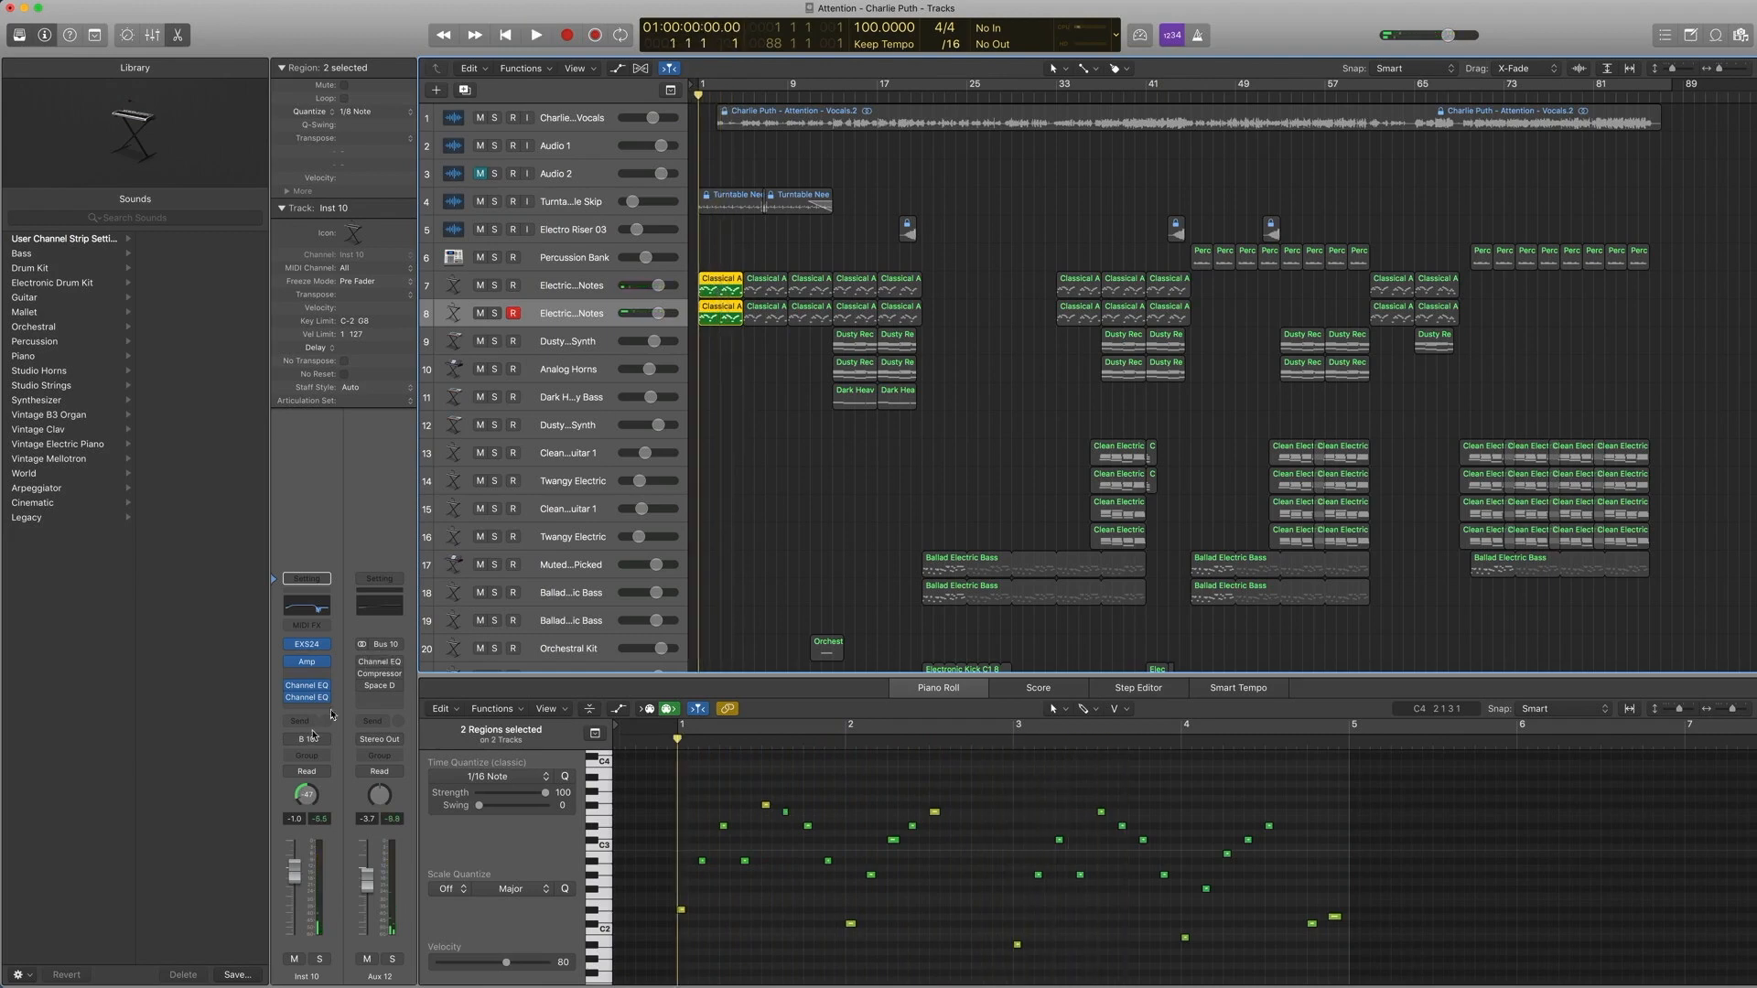
Step: Turn on Aux 12's Channel EQ, view its curve, and play both guitar parts through it from the start
left_click(362, 666)
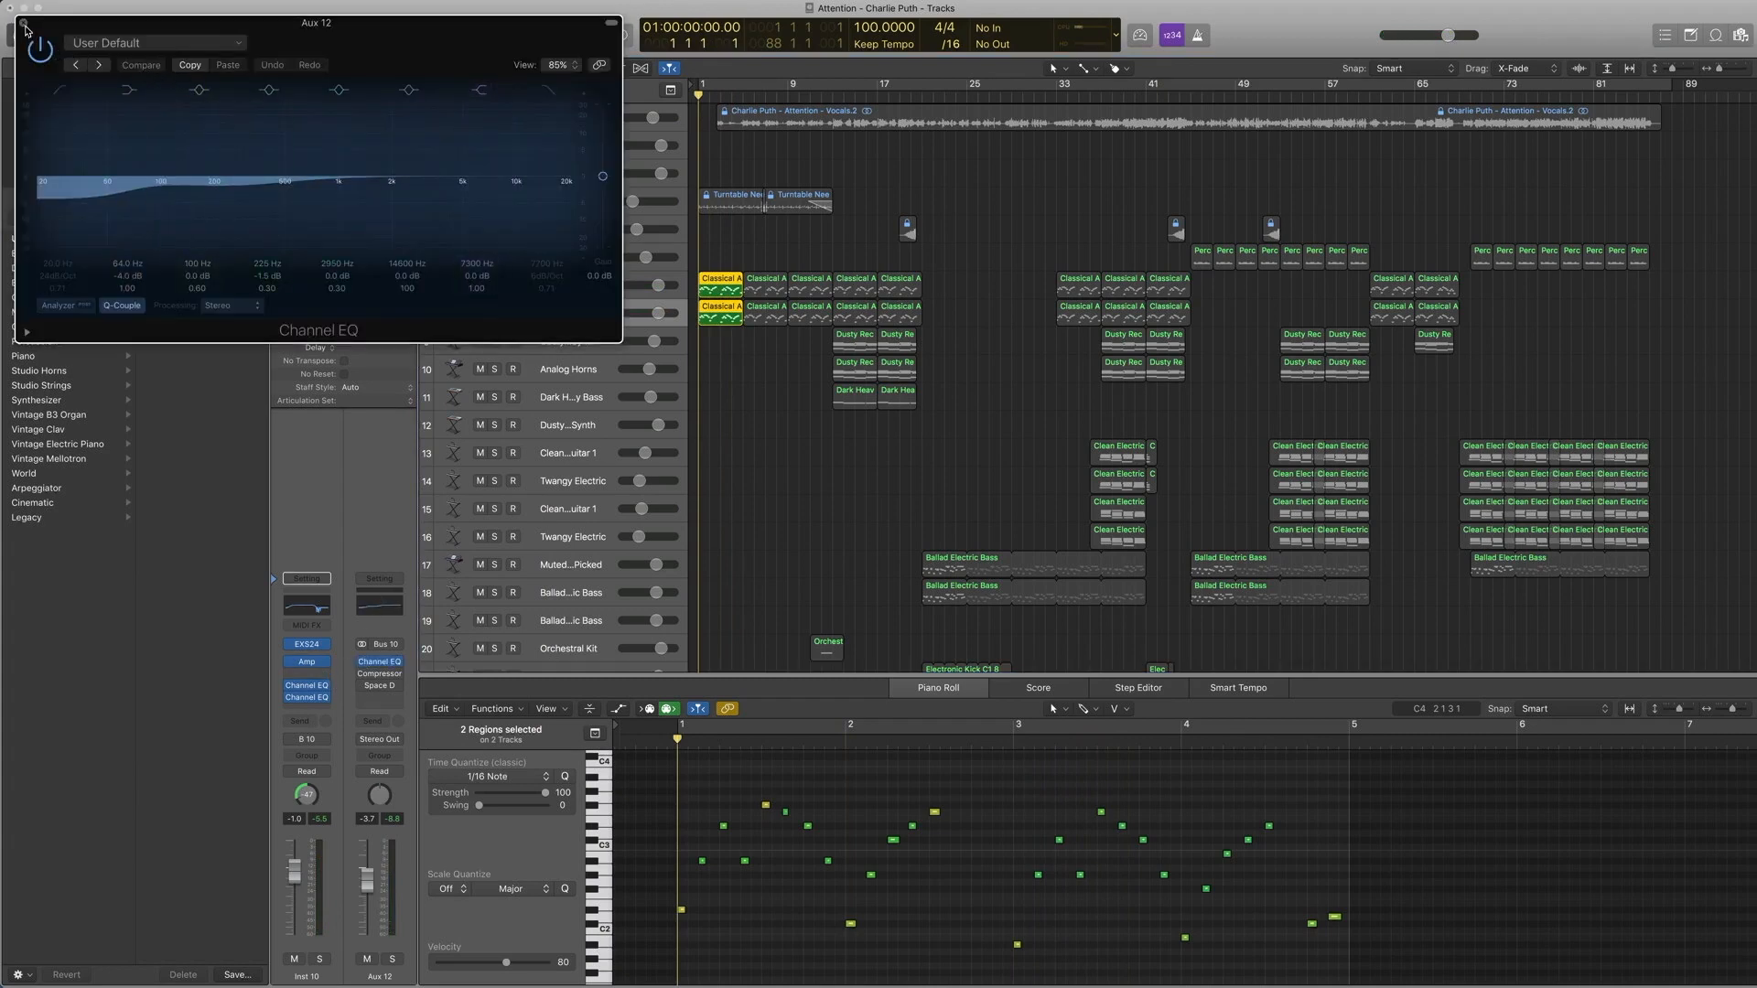
left_click(26, 30)
key("space")
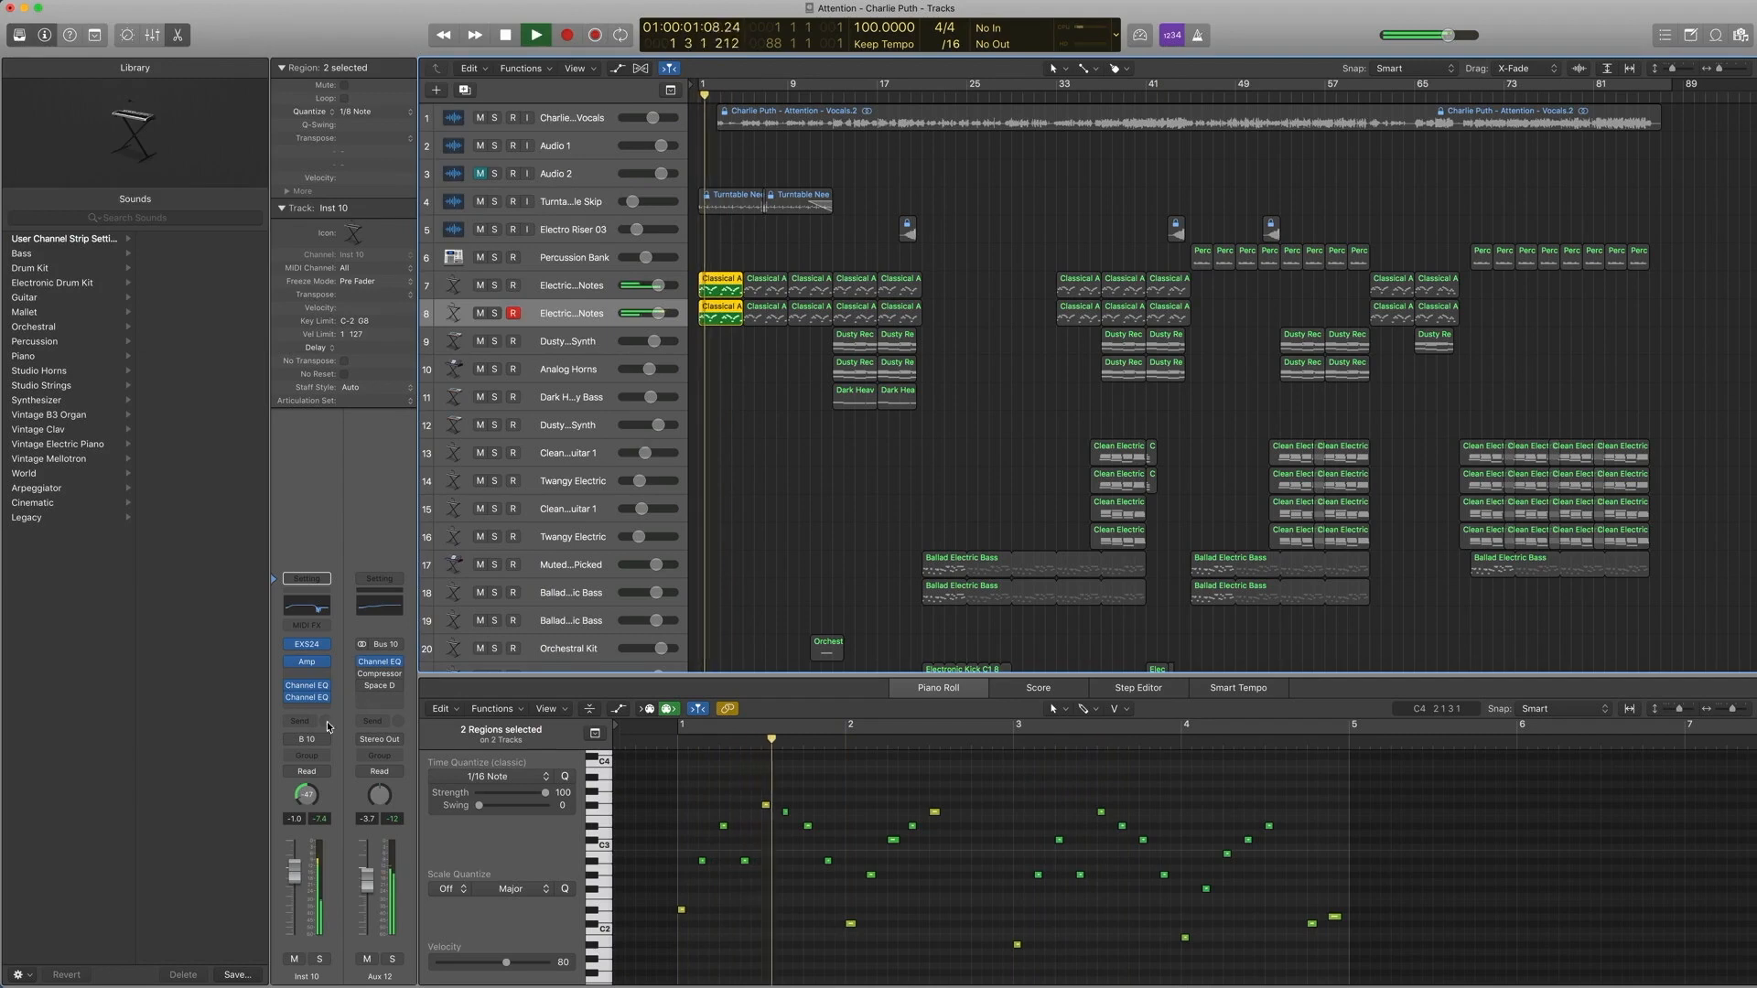
Step: Turn on Aux 12's Compressor and show its FET Live Drums preset in the 01 Drums category
left_click(378, 674)
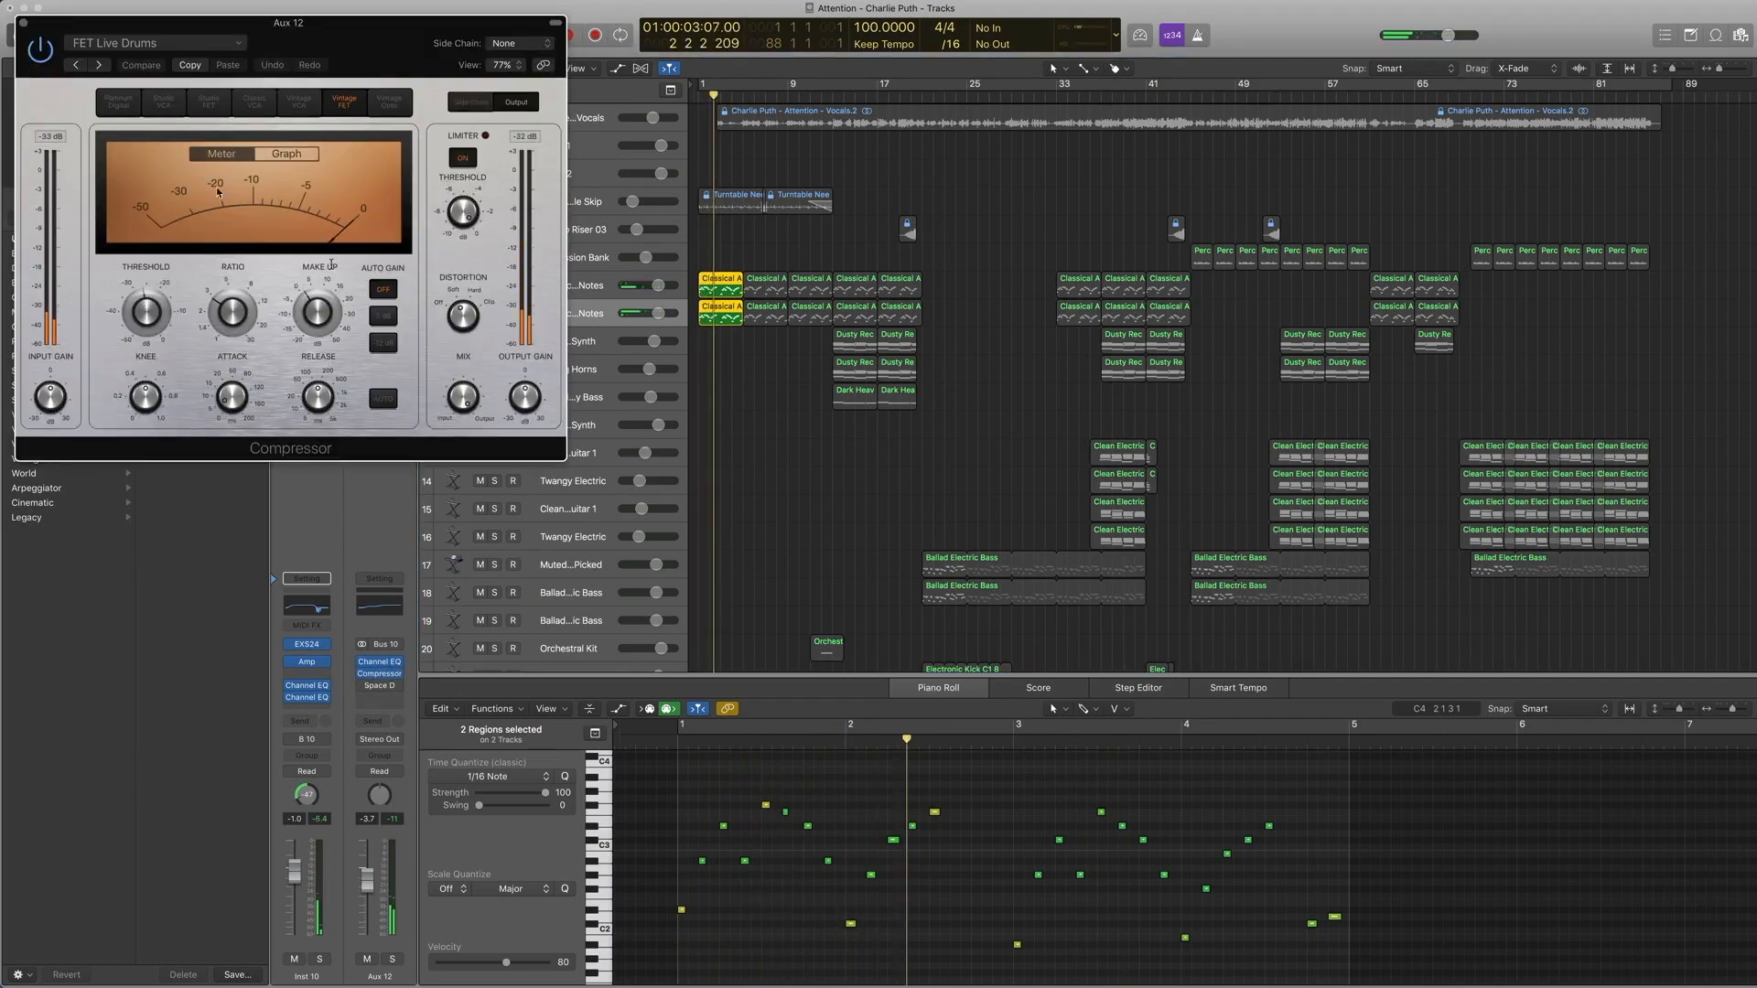
left_click(112, 43)
mouse_move(225, 334)
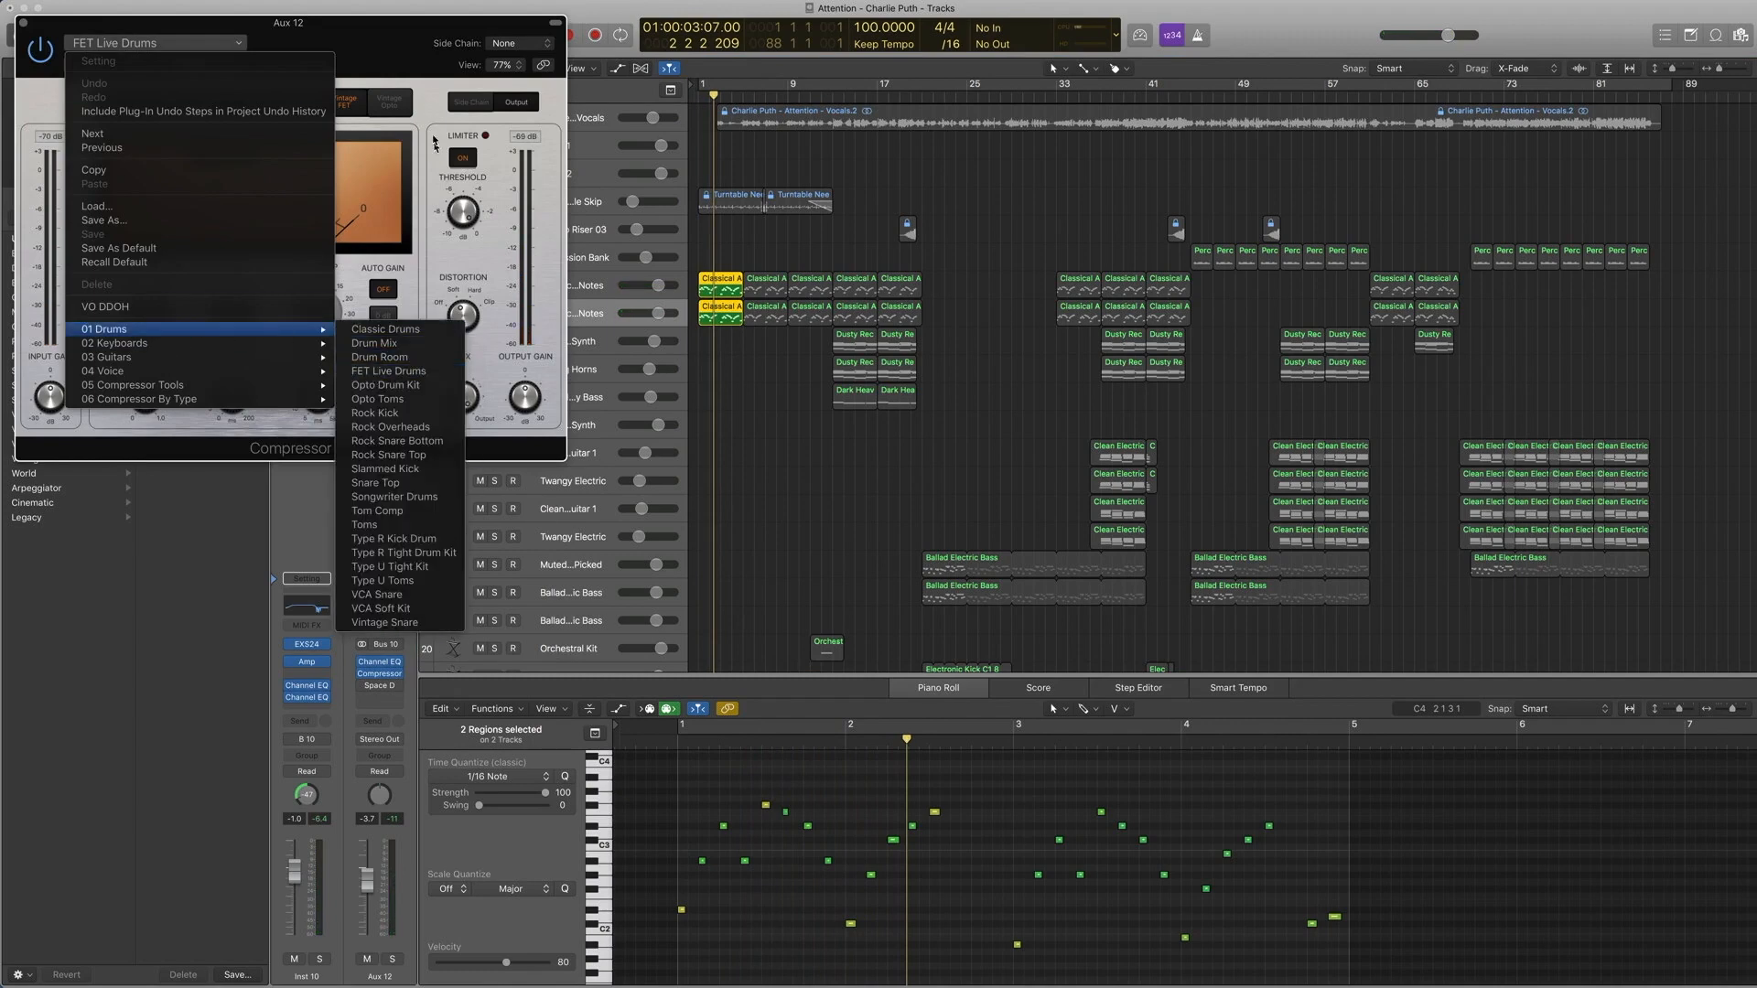
left_click(435, 137)
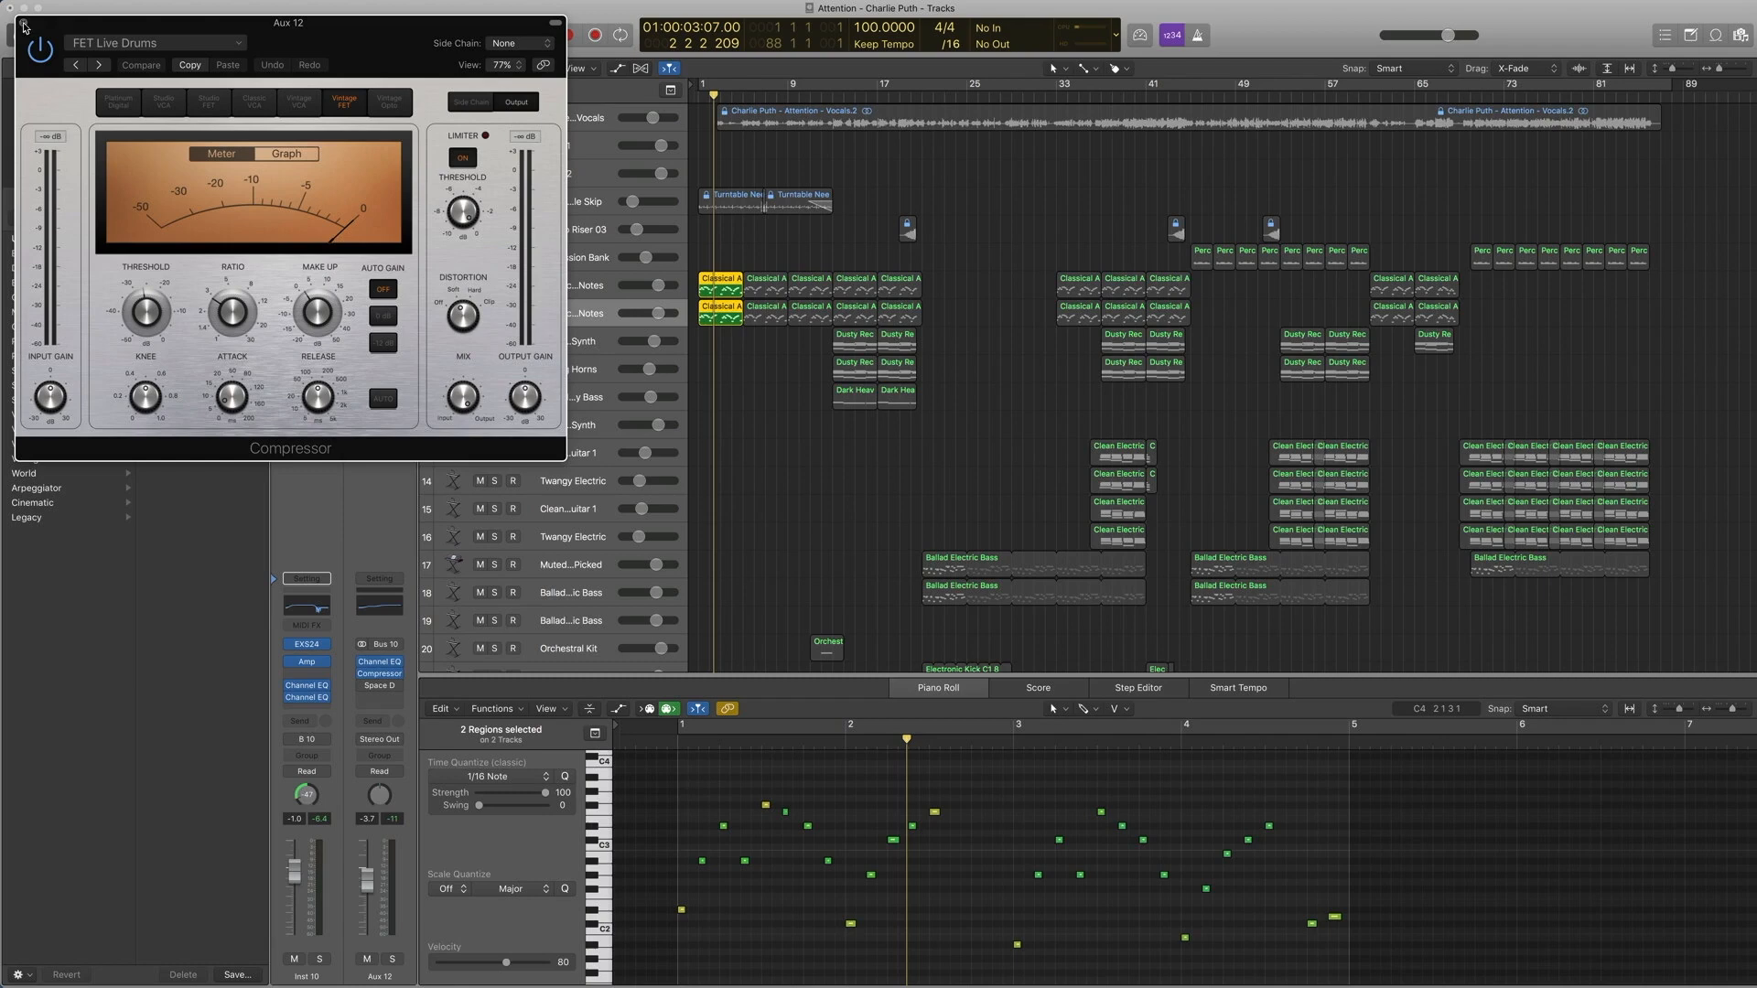
left_click(24, 23)
Step: Play both soloed guitar parts from the start with Aux 12's Compressor active
key("Return")
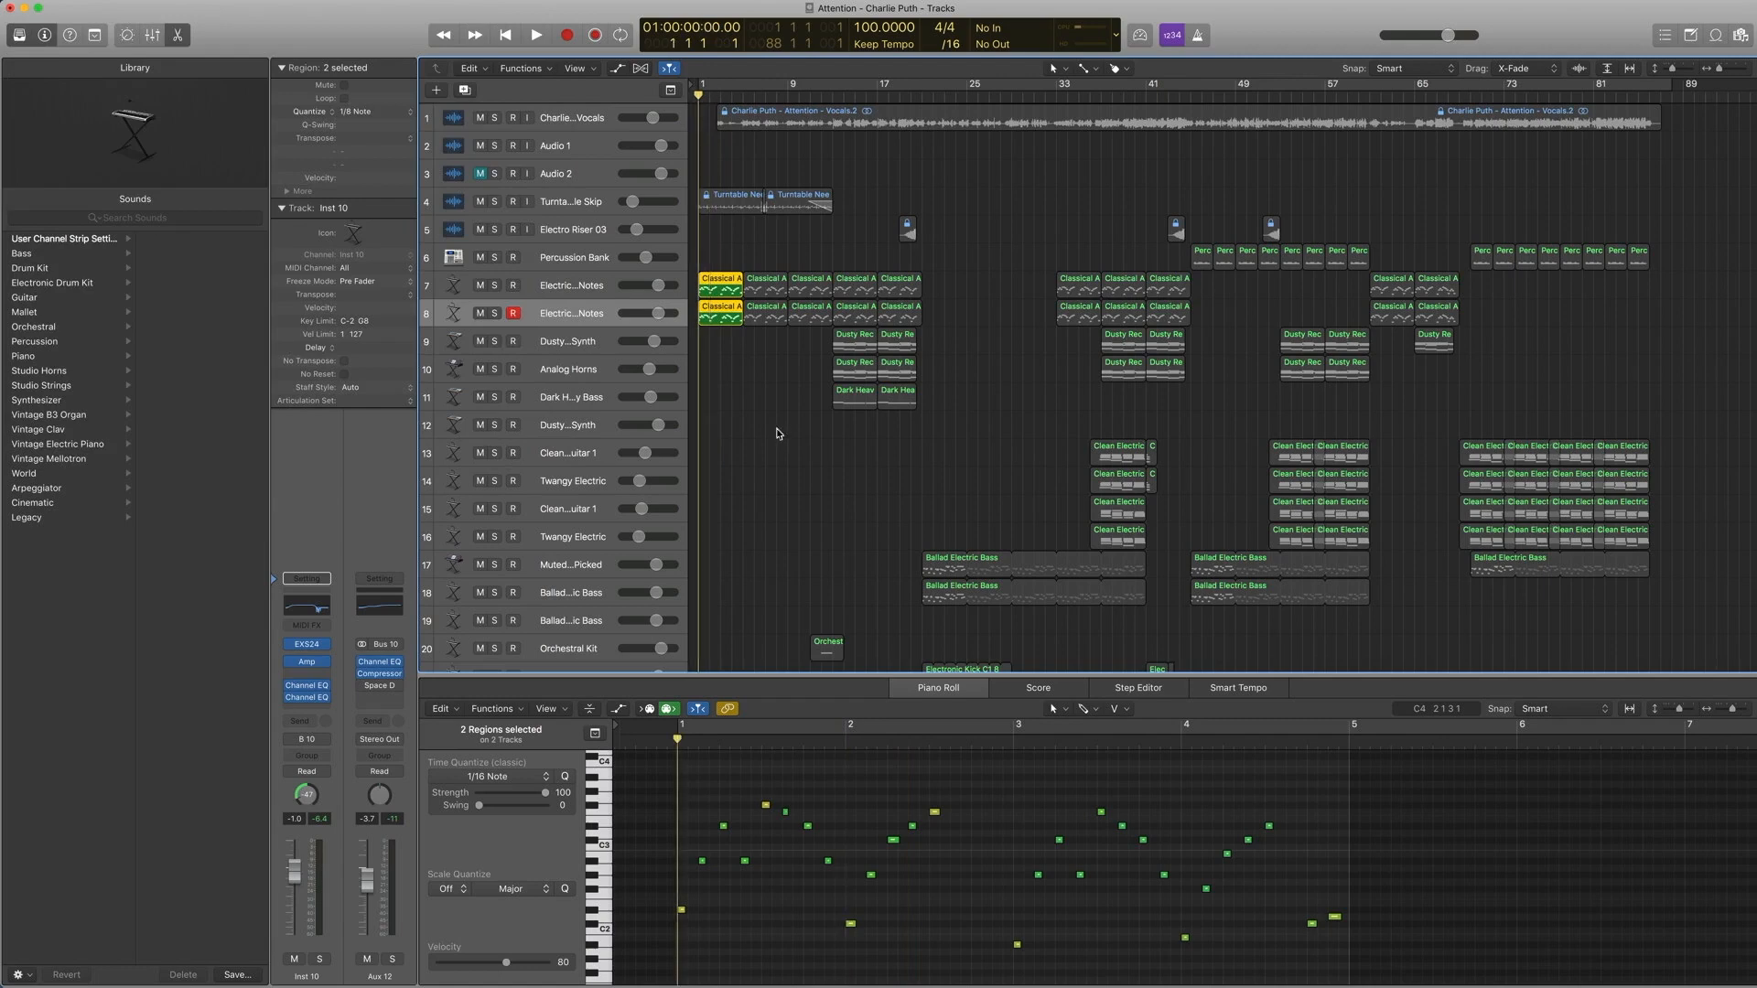
key("space")
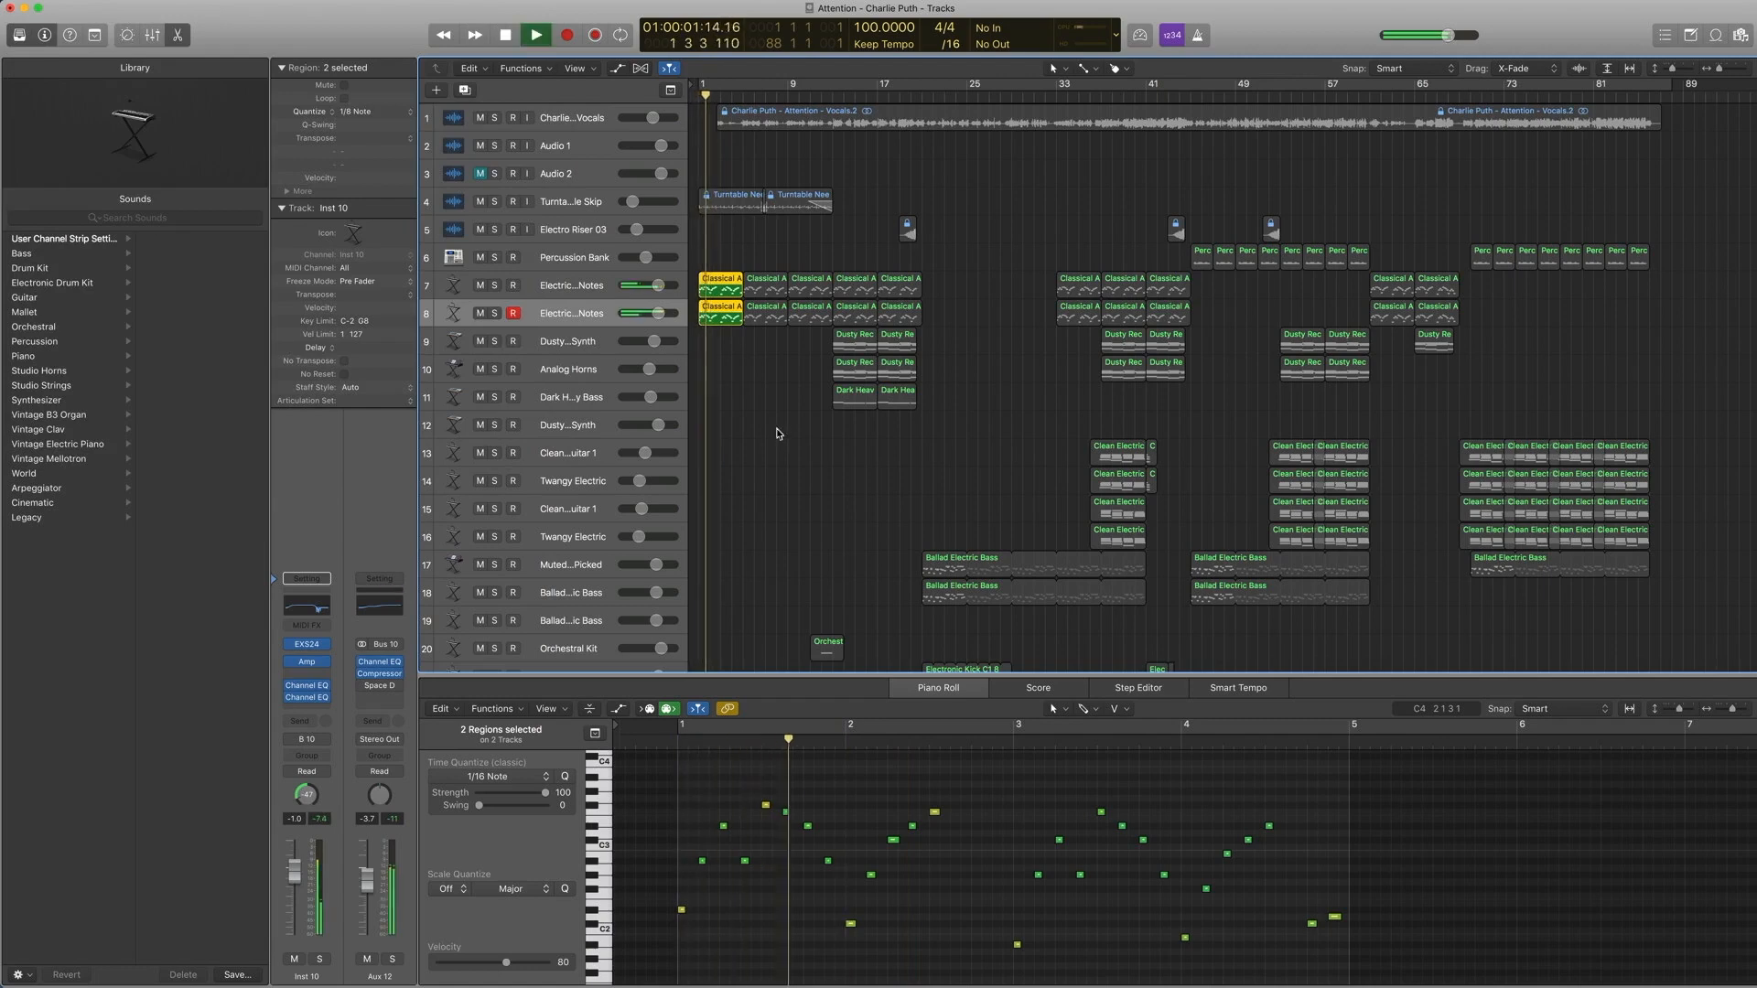
key("space")
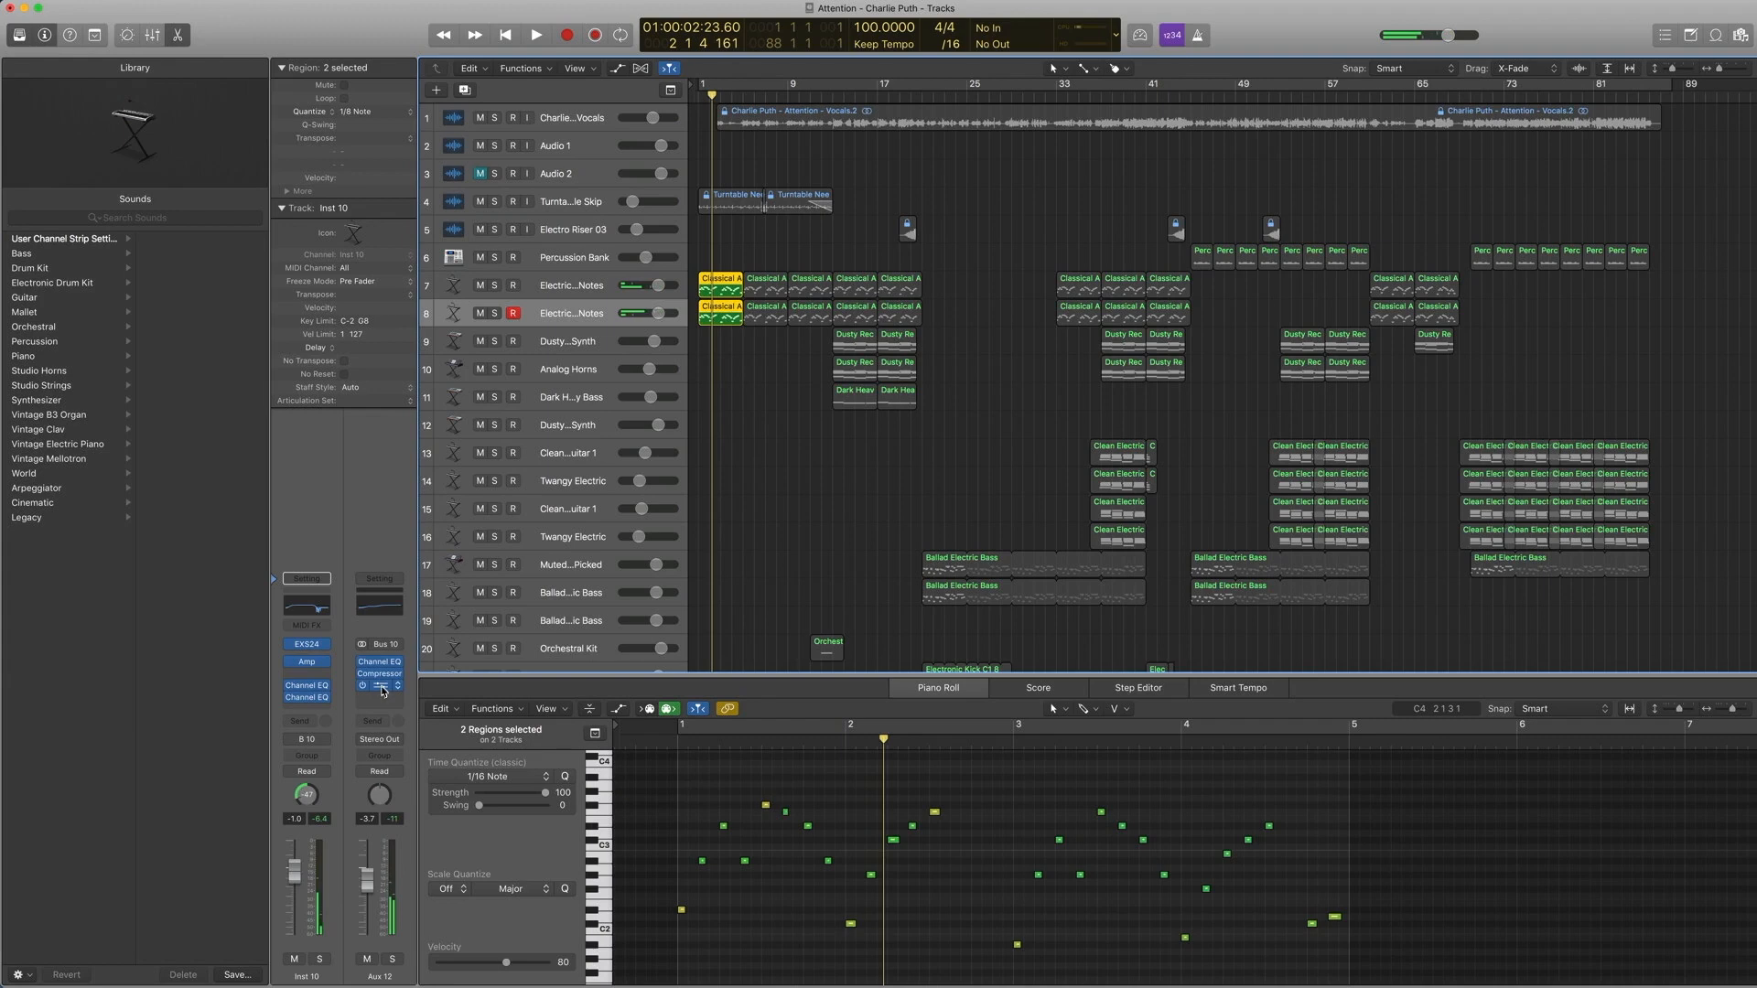
Step: Turn on Aux 12's Space Designer and show its 0.3s Short Drum Verb preset in the Small Spaces category
left_click(381, 686)
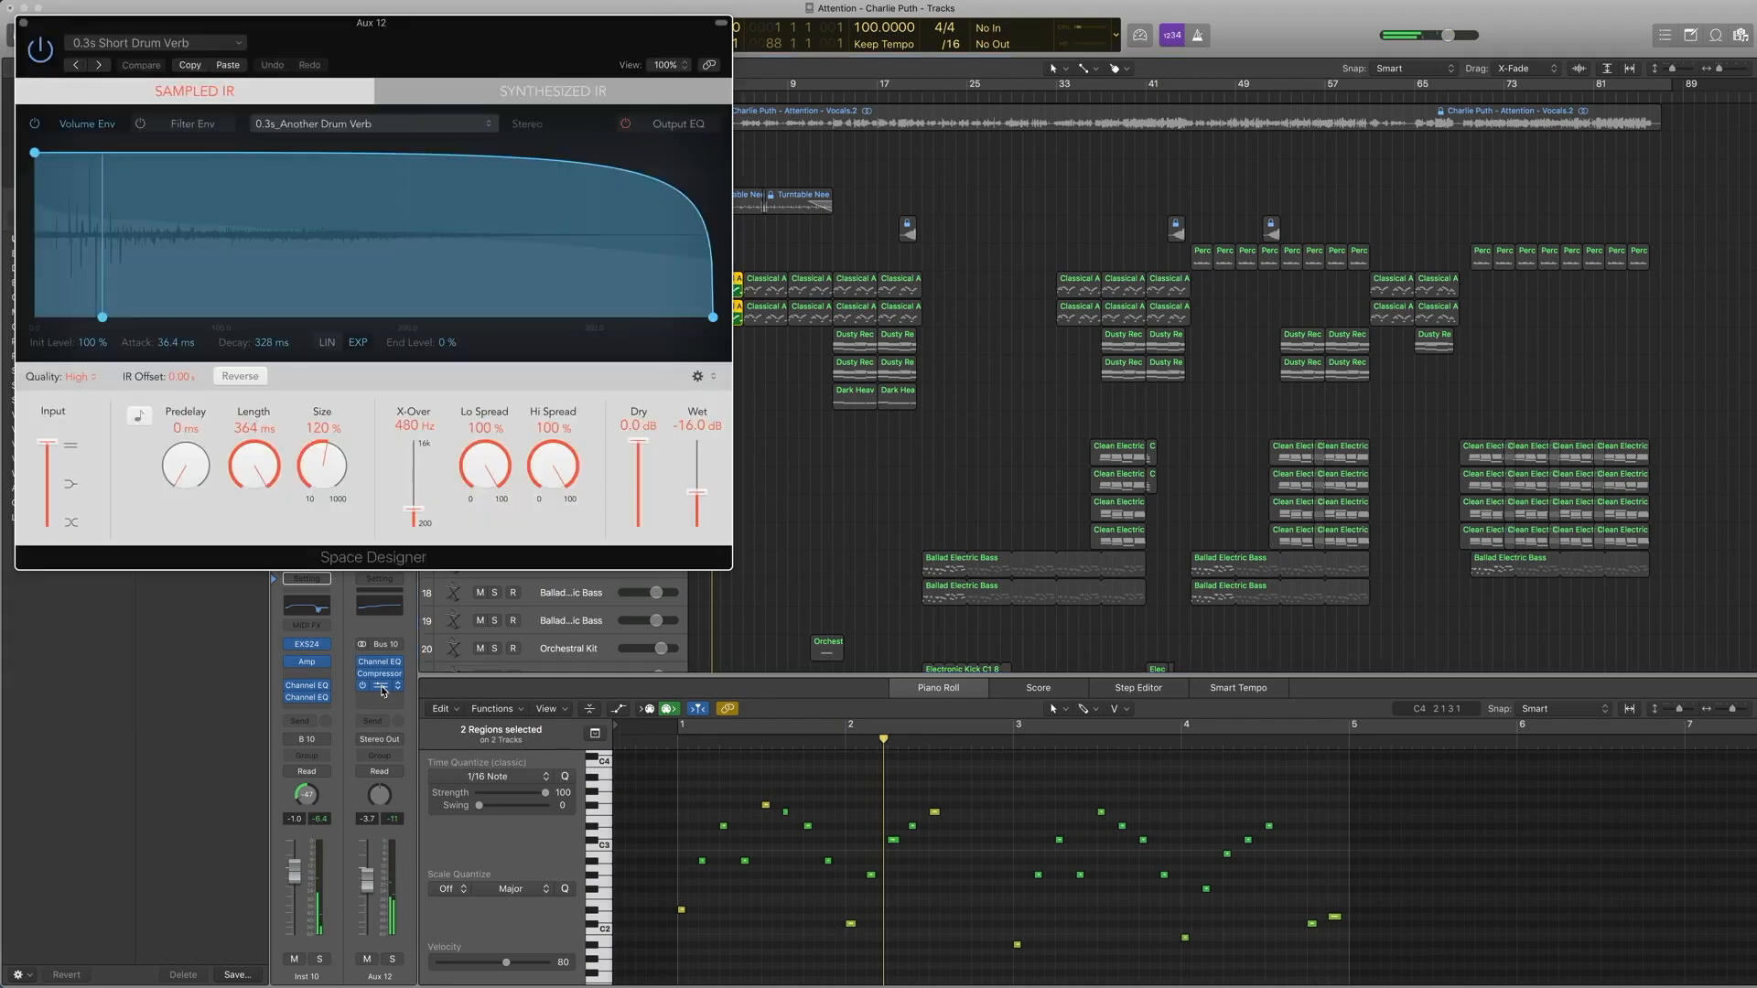
left_click(157, 46)
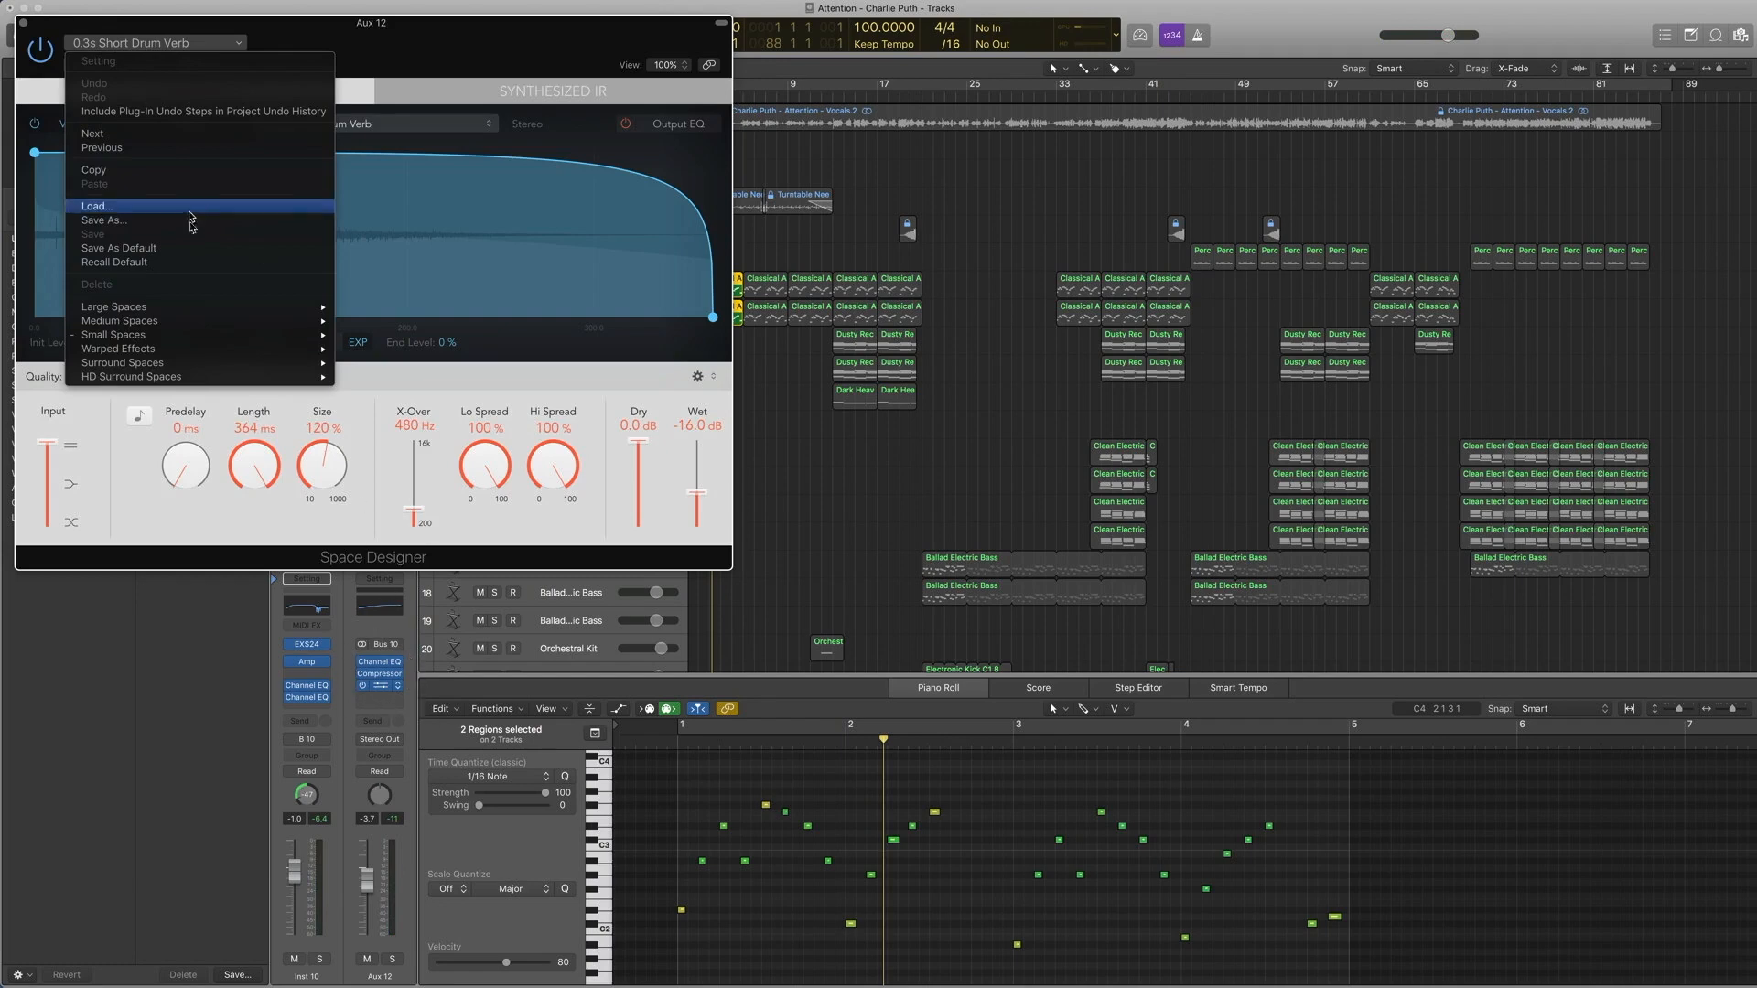
mouse_move(195, 335)
mouse_move(372, 380)
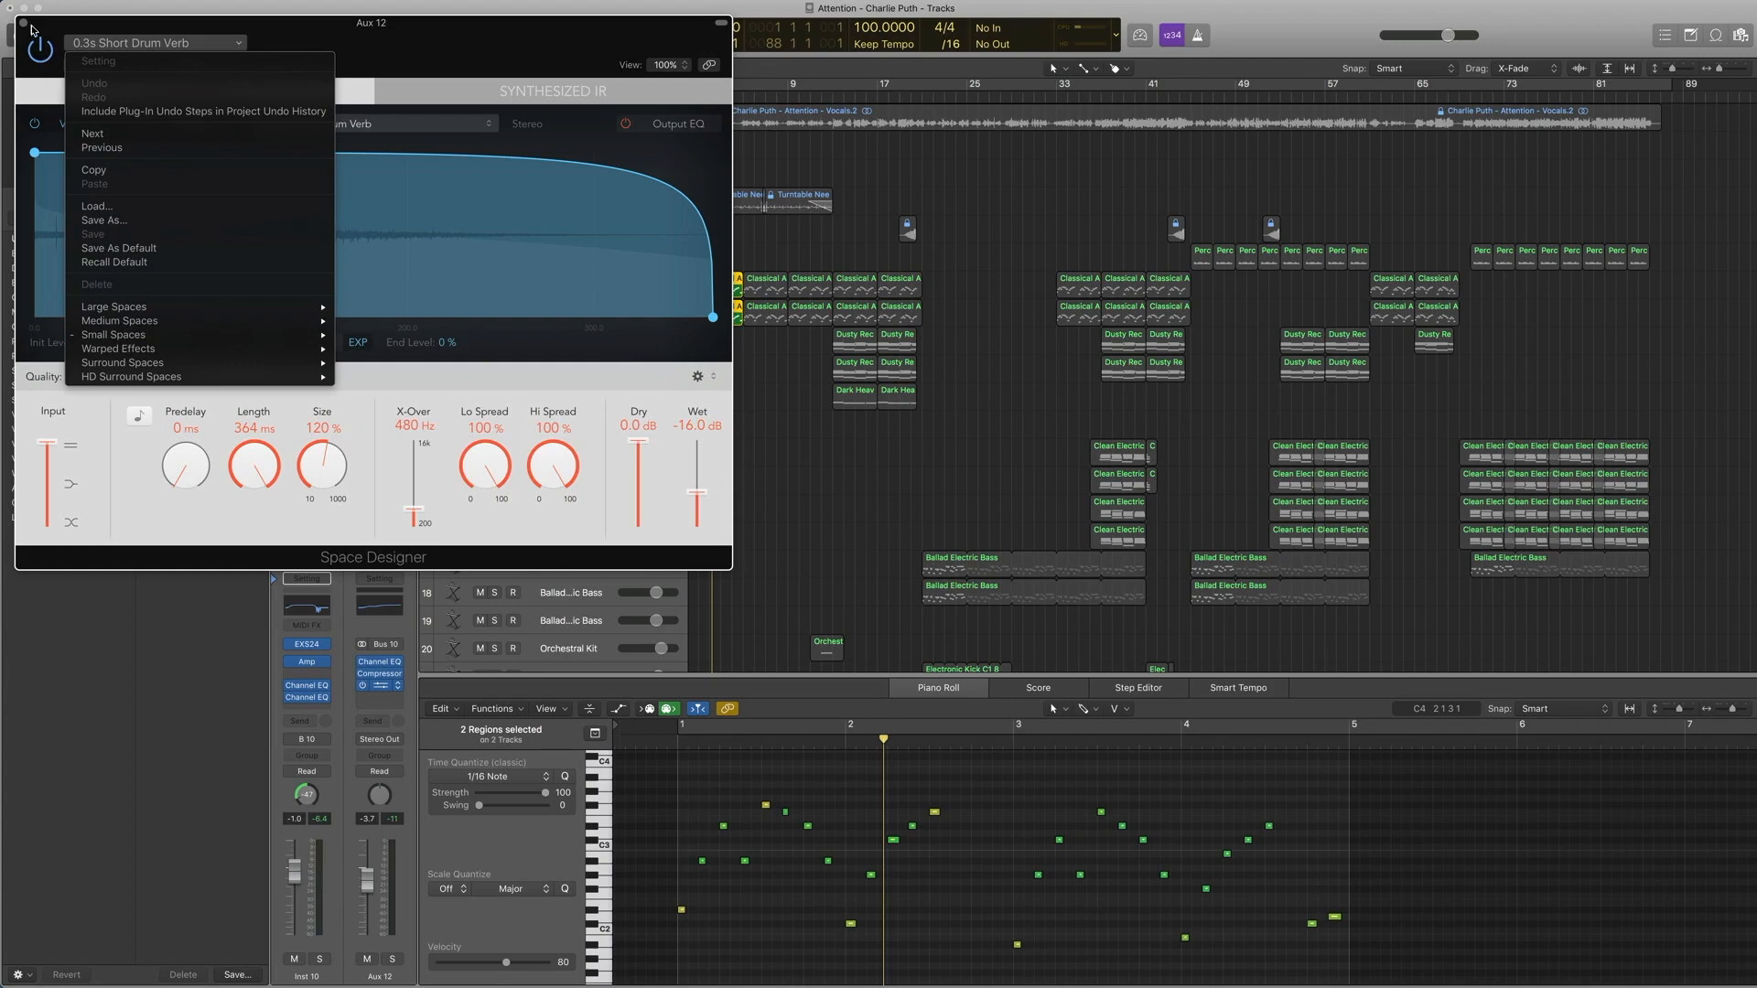
left_click(28, 31)
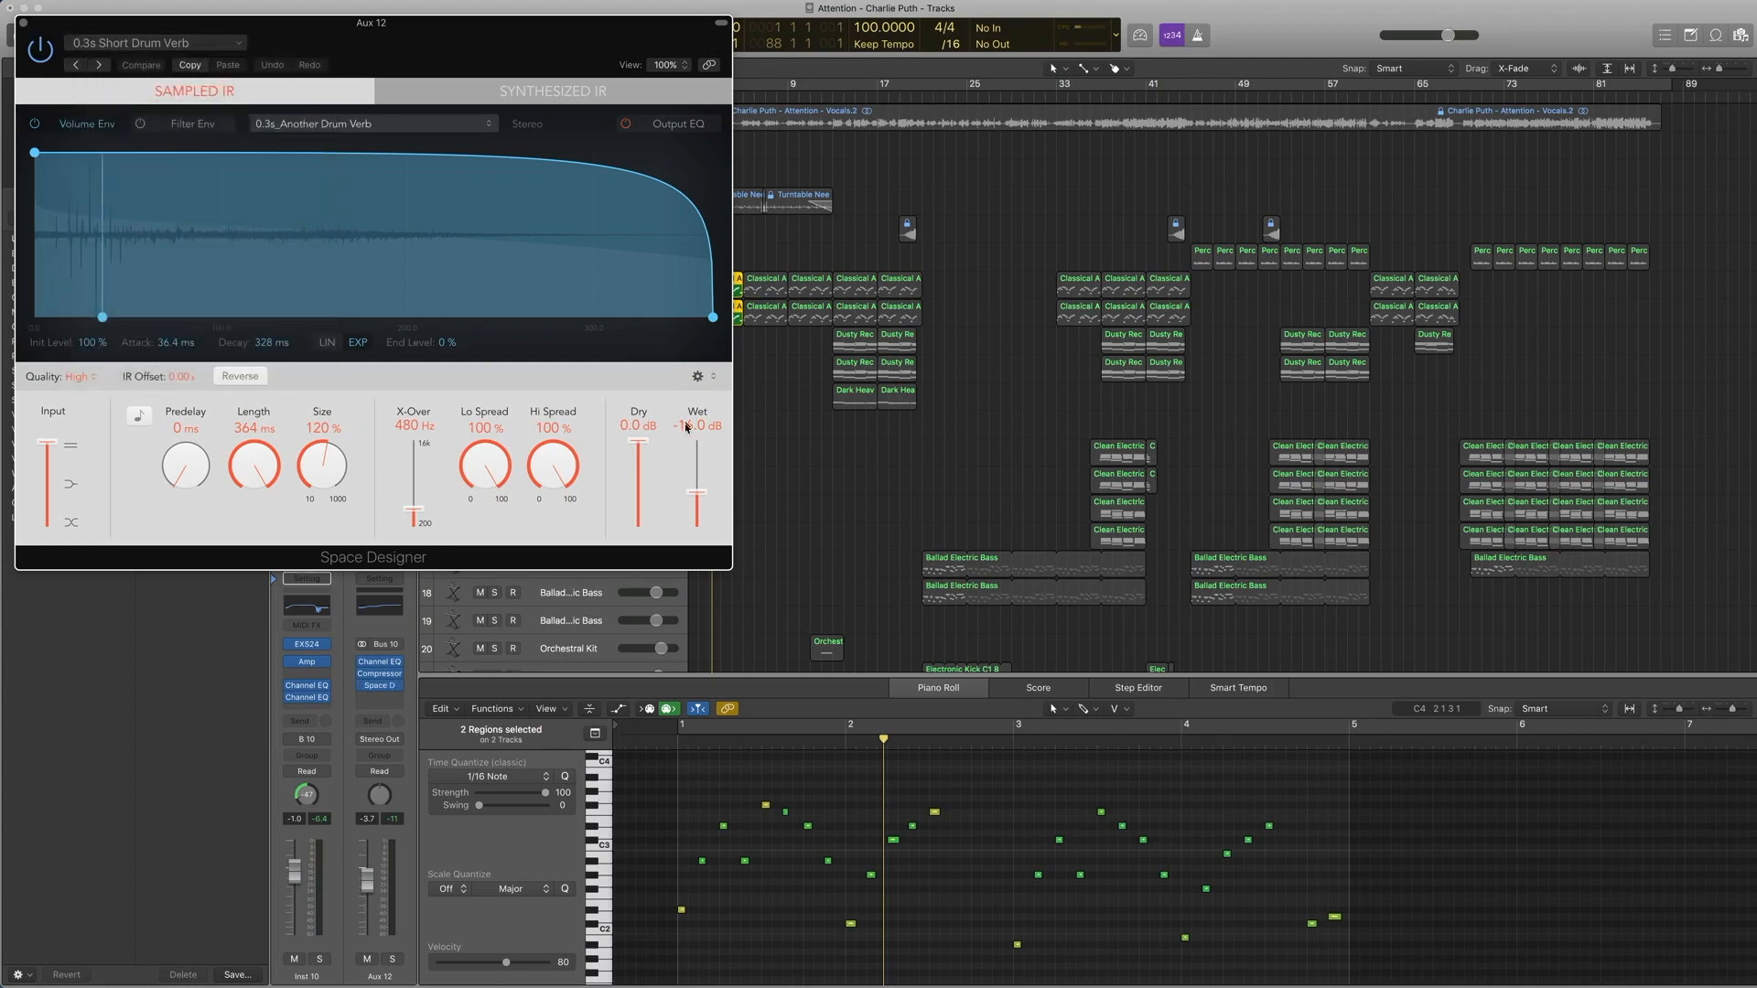
left_click(26, 27)
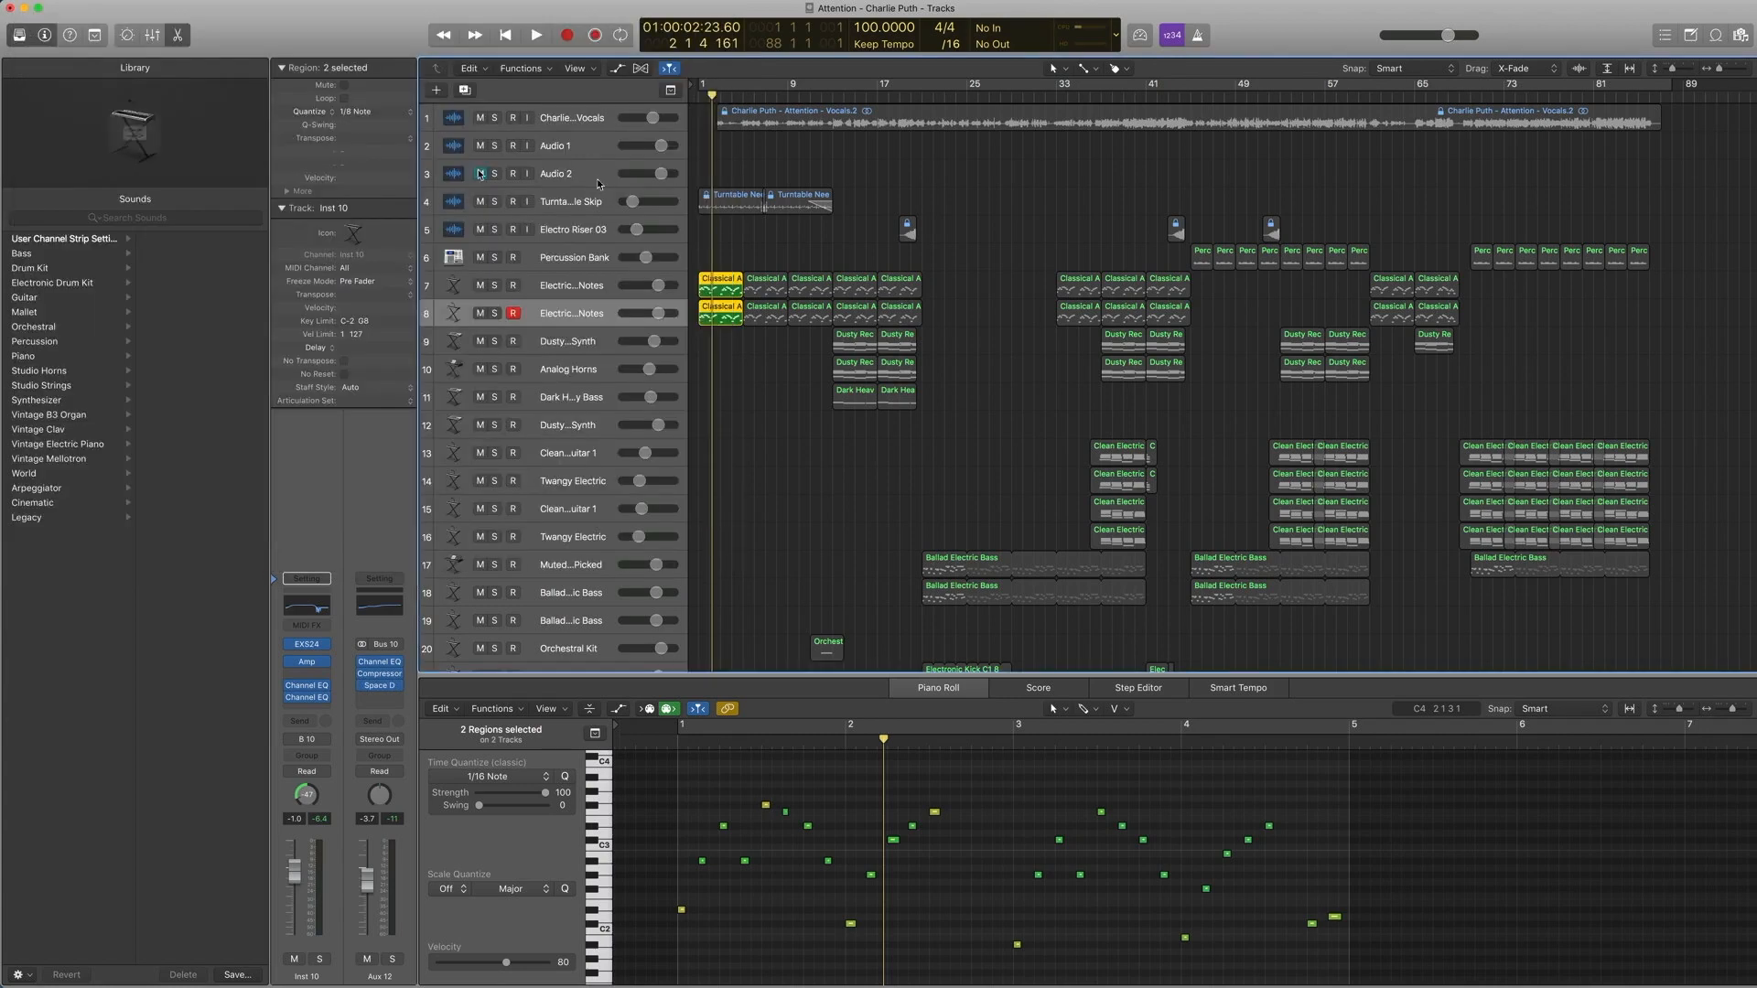
Step: Play both guitar parts from the start with the Space Designer reverb added, and return the playhead to bar 1
key("Return")
key("space")
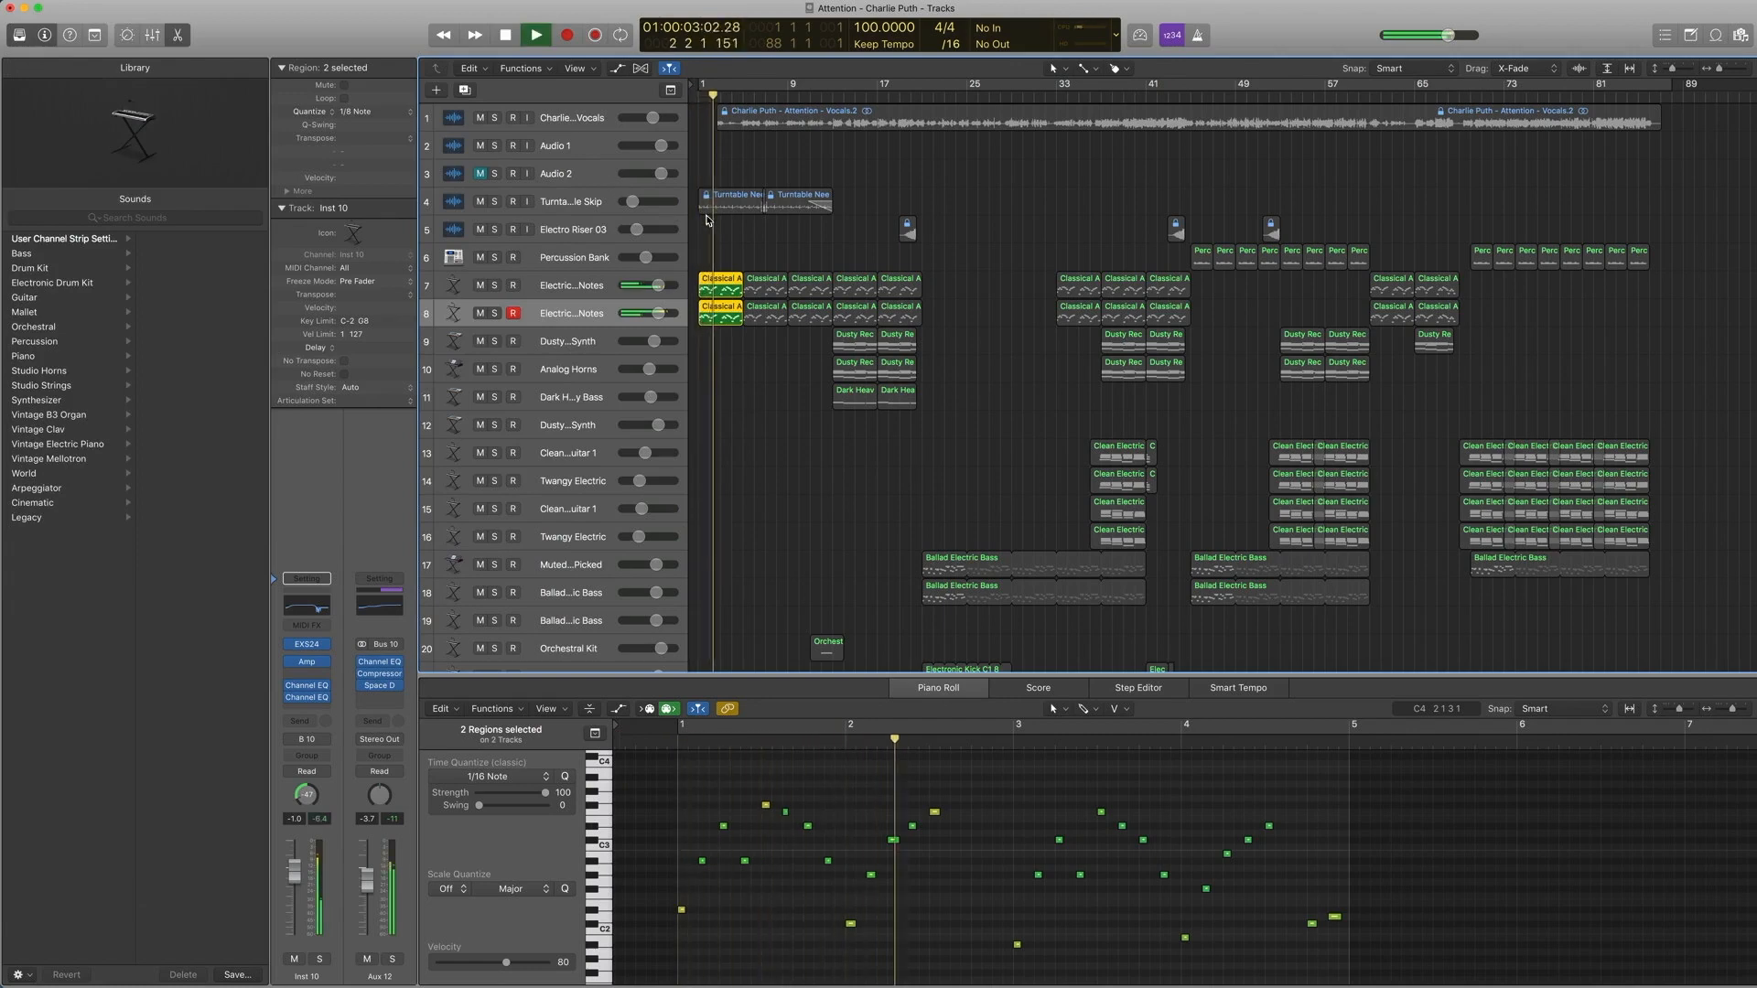
key("space")
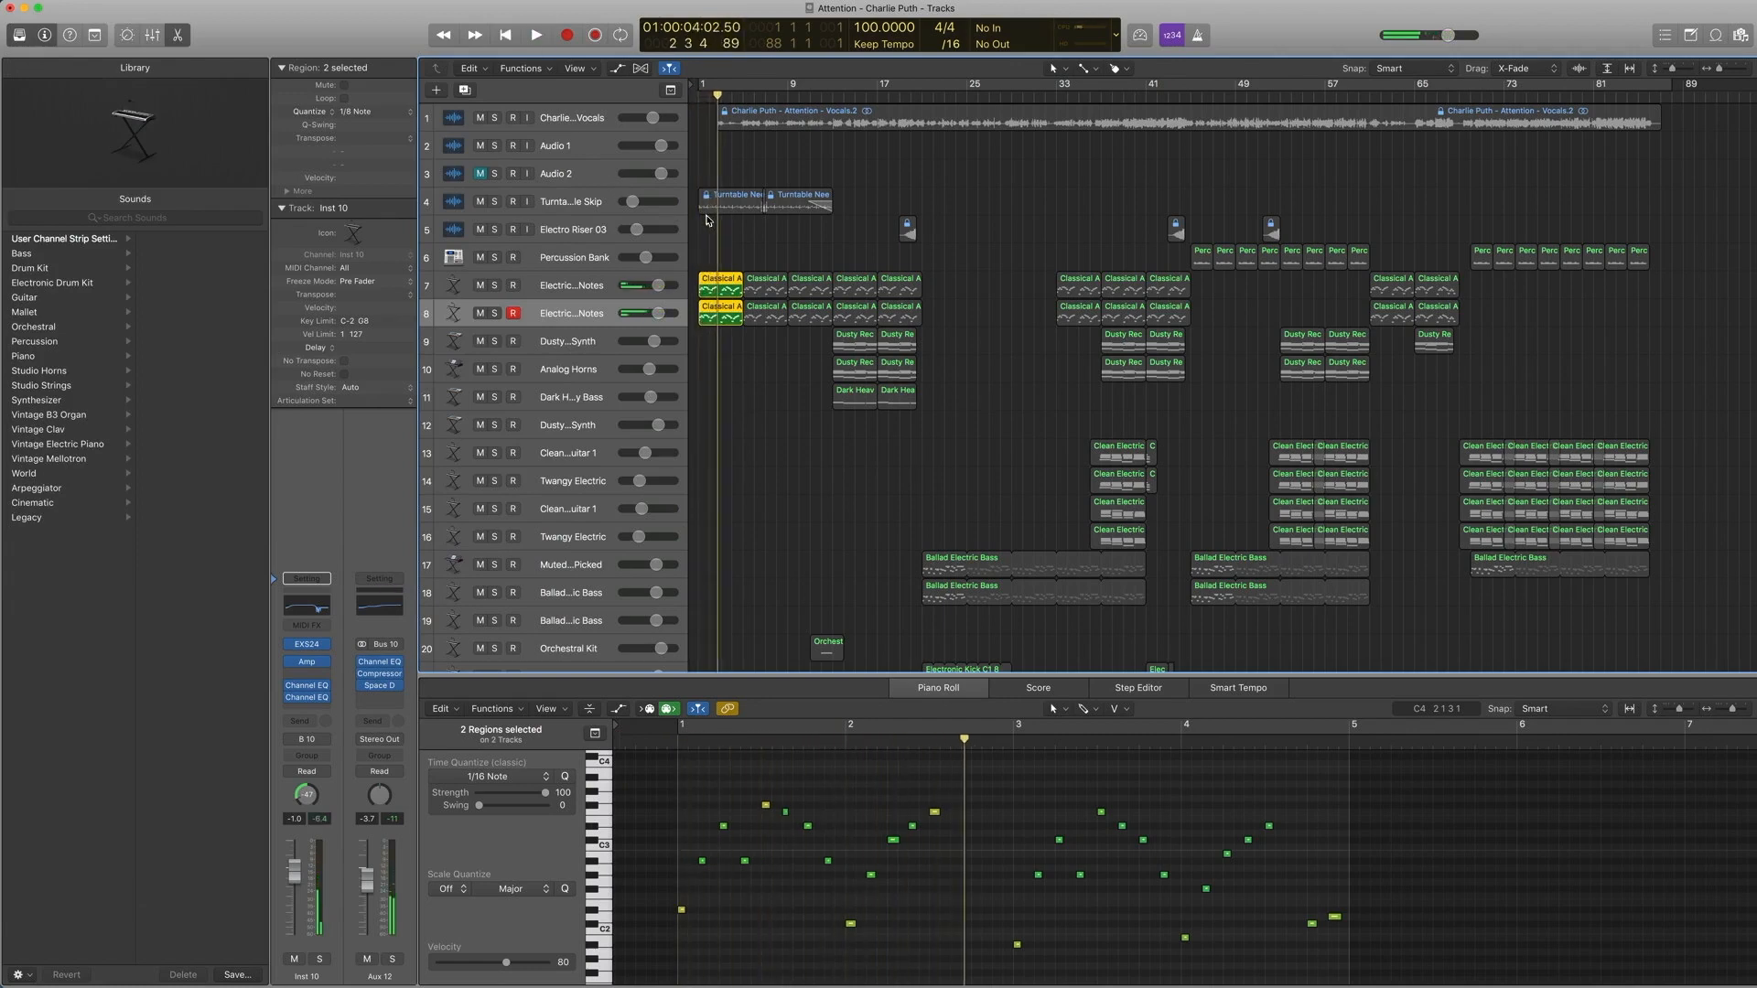
key("comma")
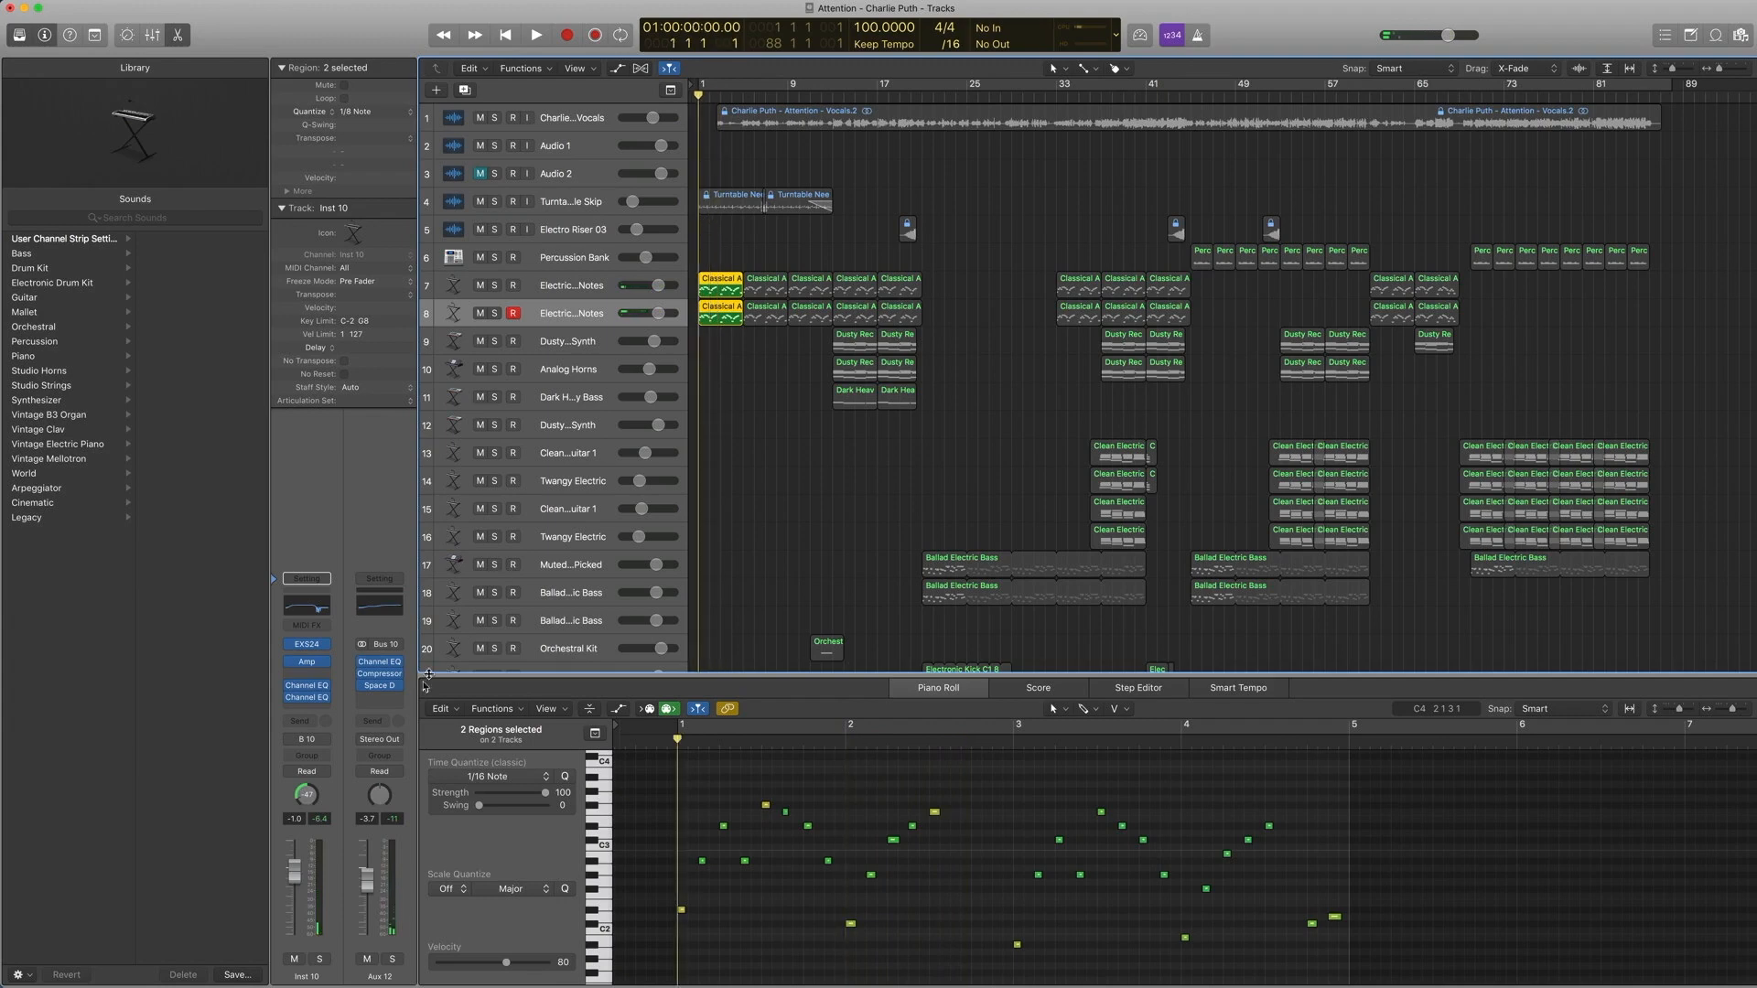
Step: Show where Aux 12's Space Designer preset is listed once more and replay both guitar parts from the start
left_click(399, 688)
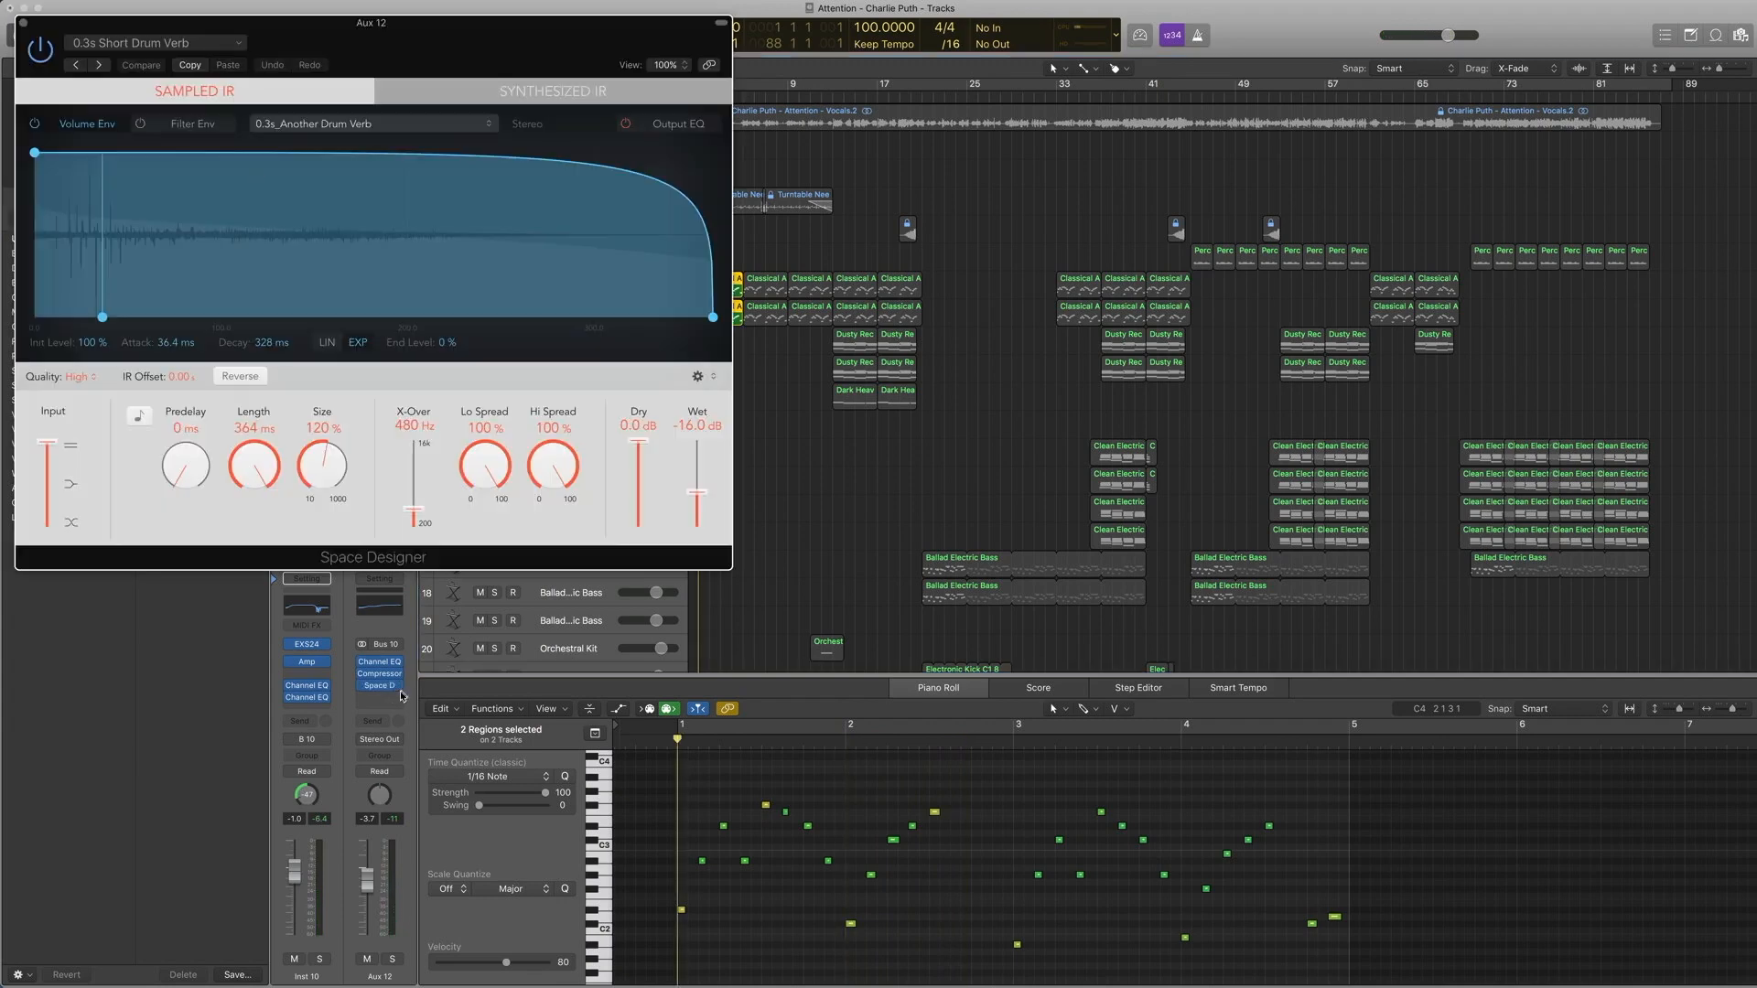
left_click(160, 43)
mouse_move(192, 335)
mouse_move(371, 377)
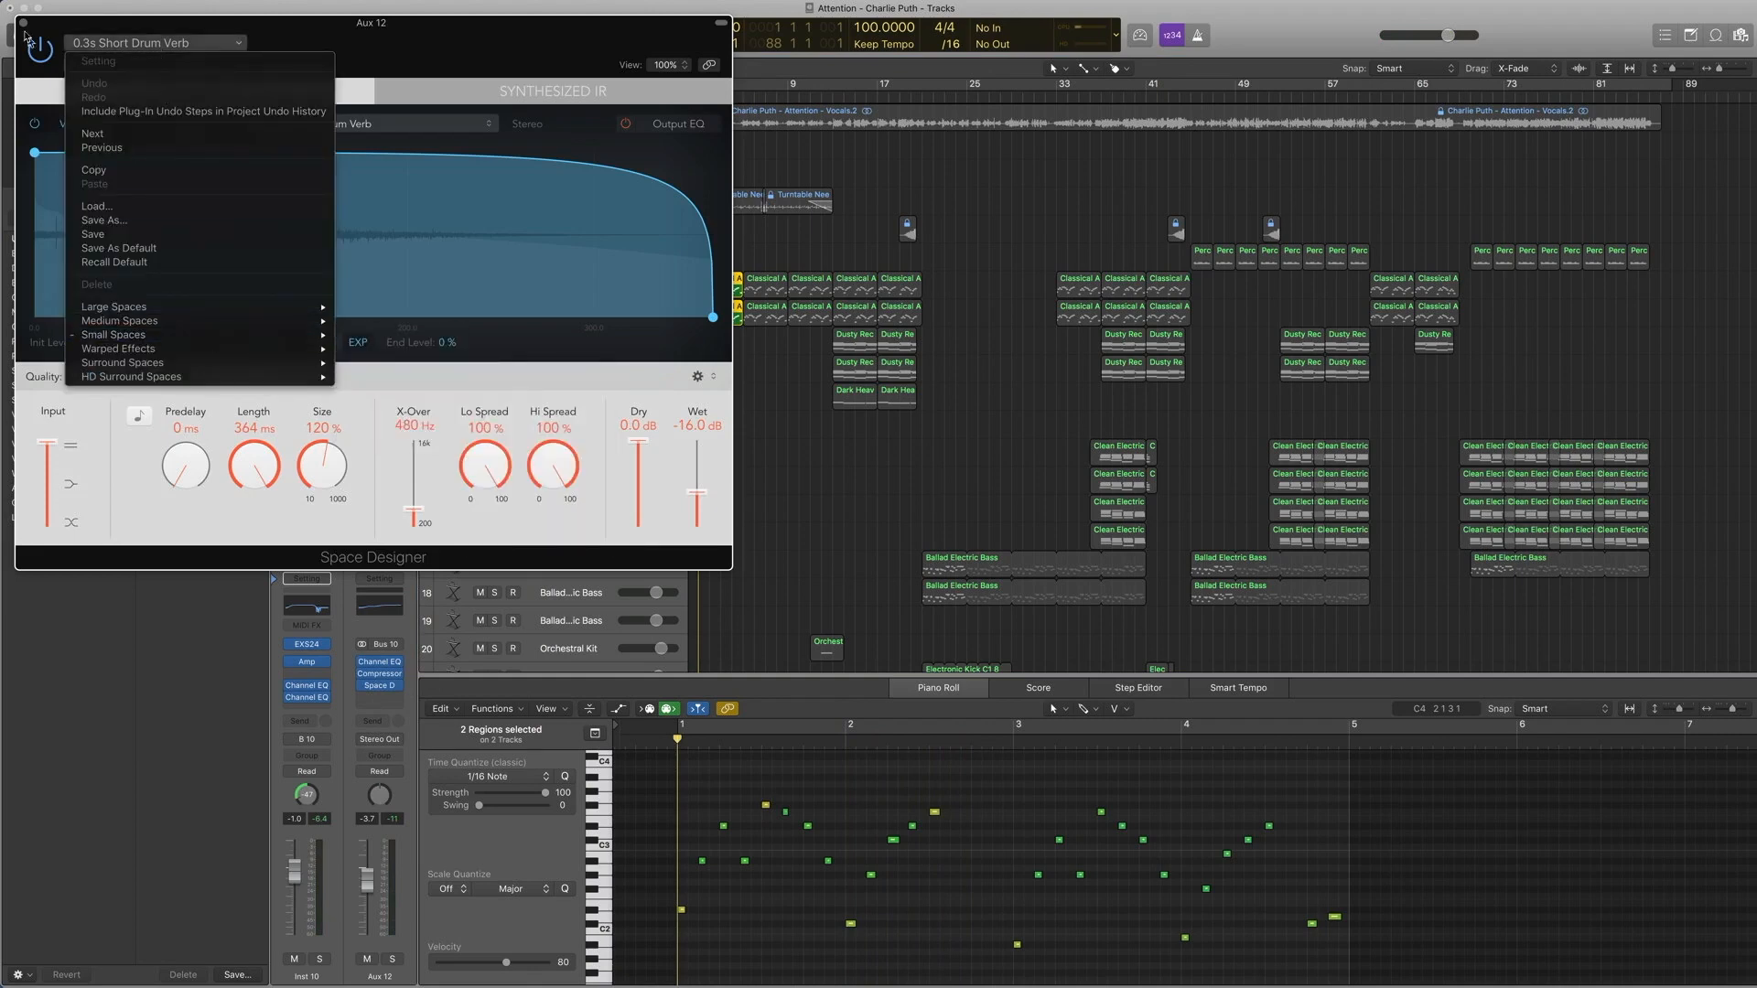
left_click(25, 30)
left_click(24, 23)
key("space")
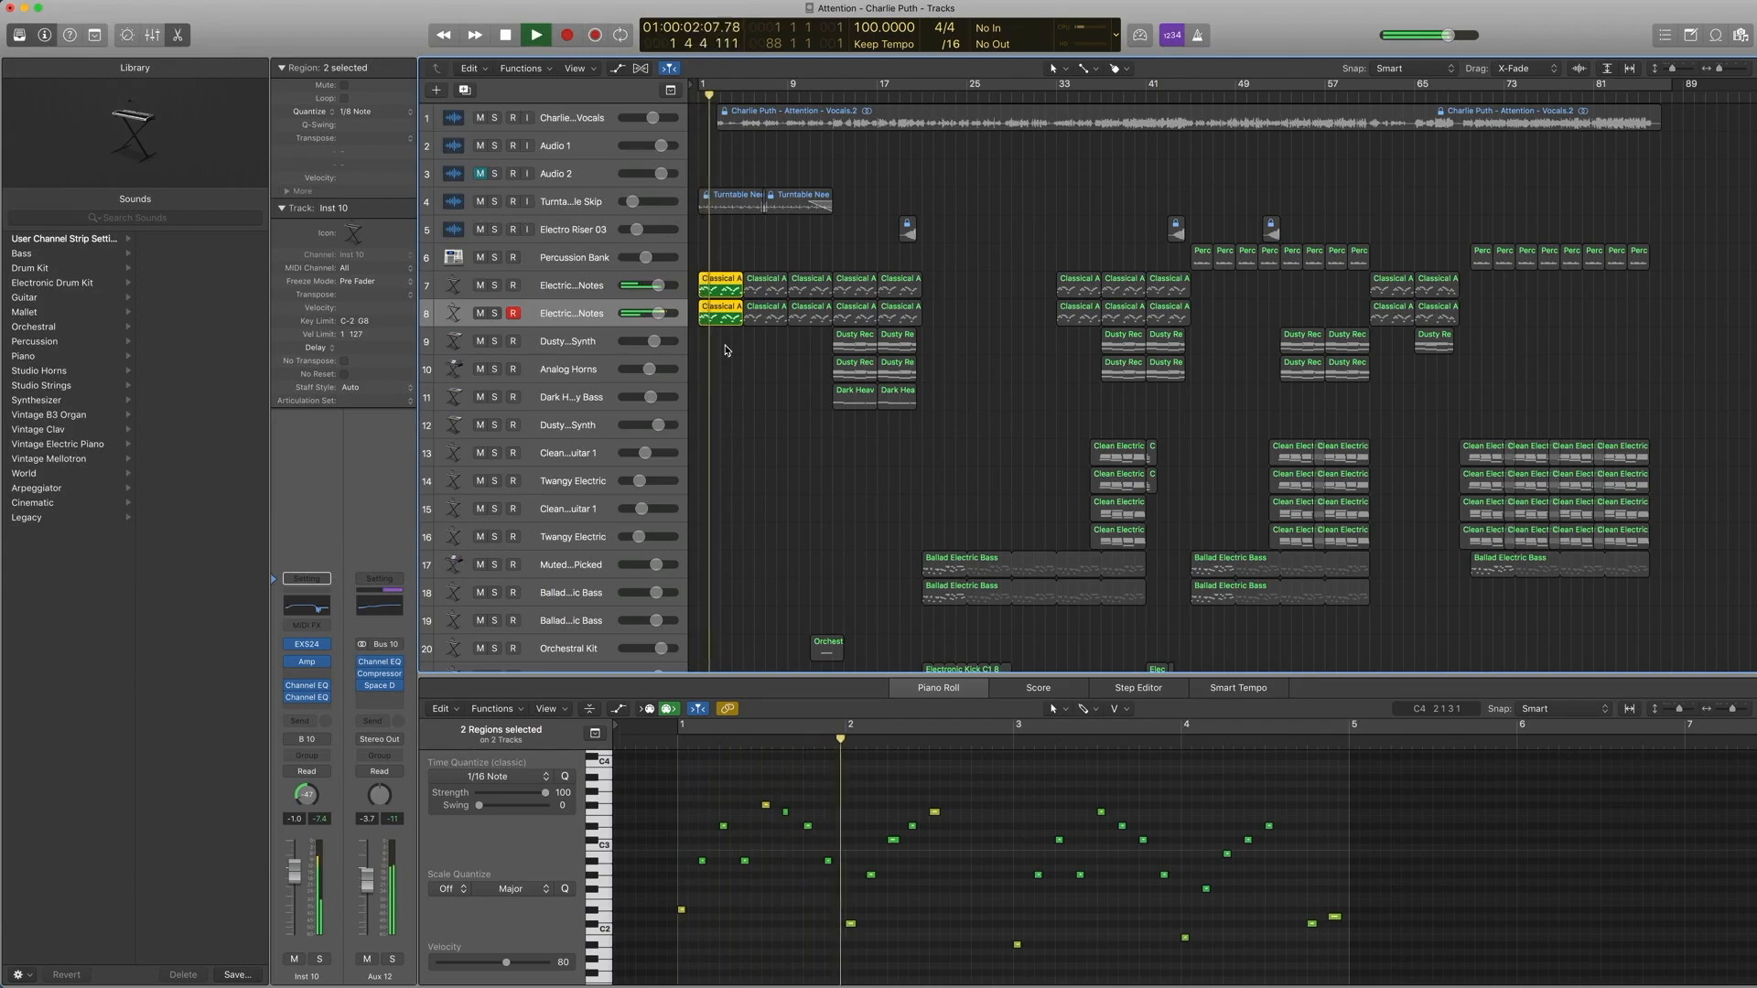
key("space")
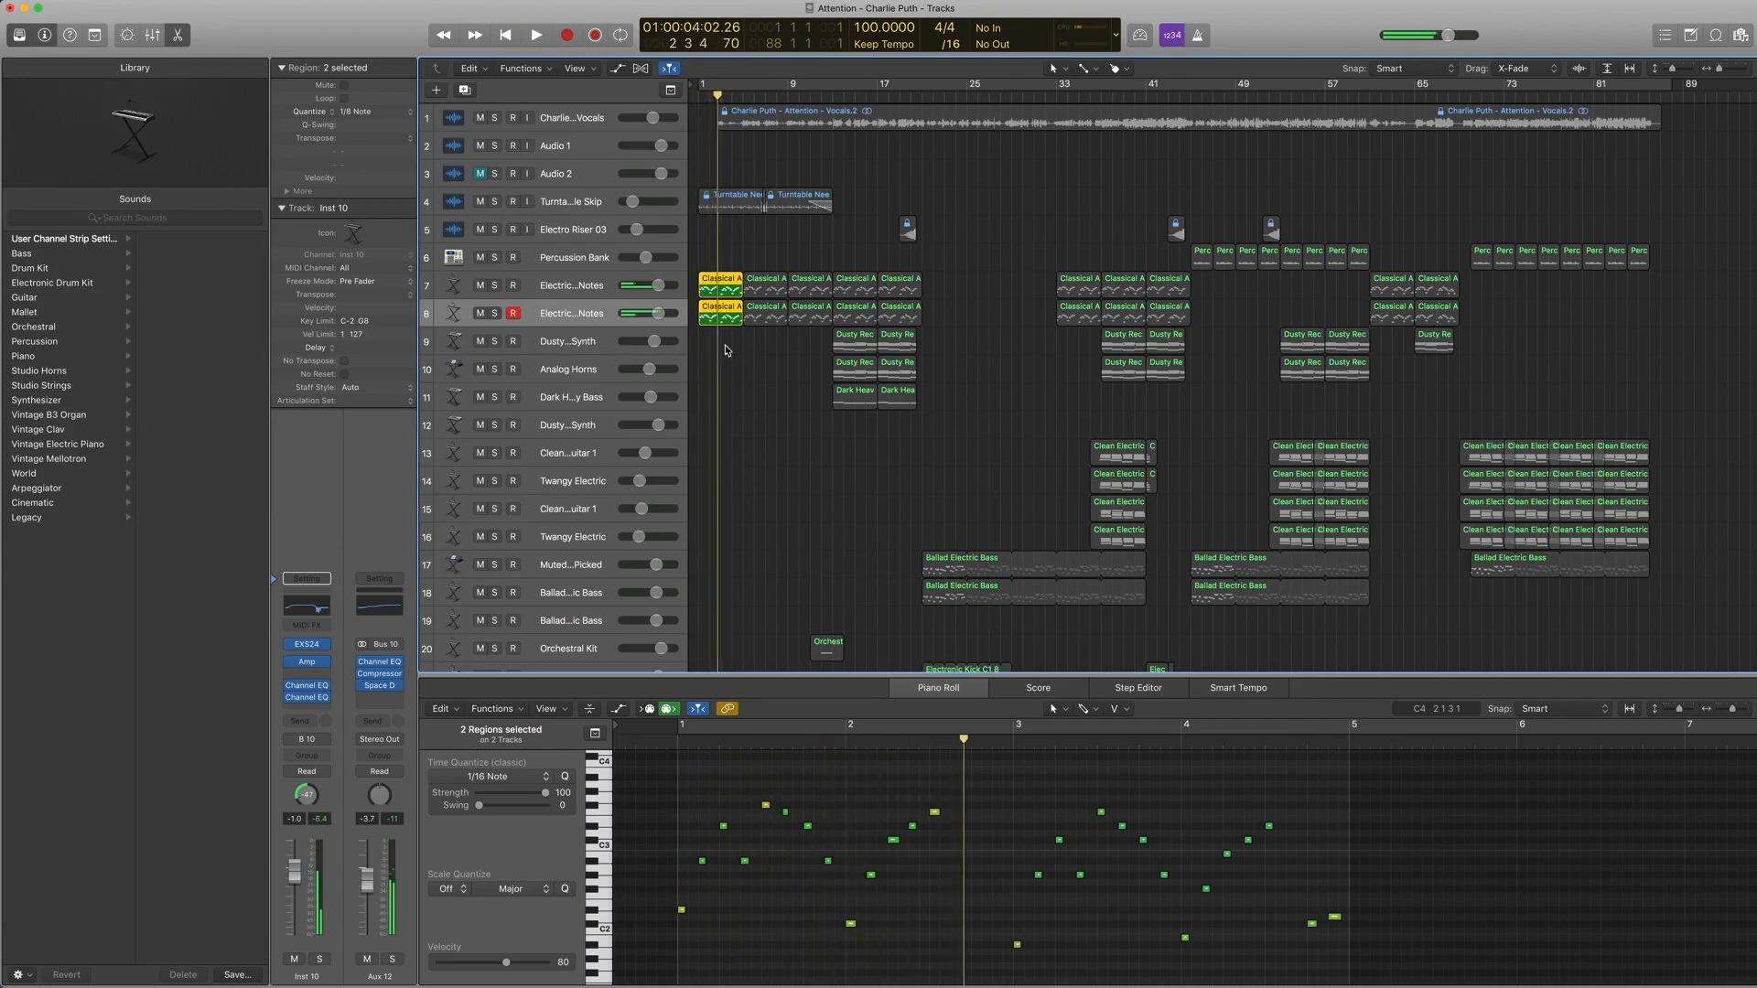
Step: Turn off soloing for the guitar regions, select track 4 with its Turntable Needle Skip regions, and hide the editor
key("super+a")
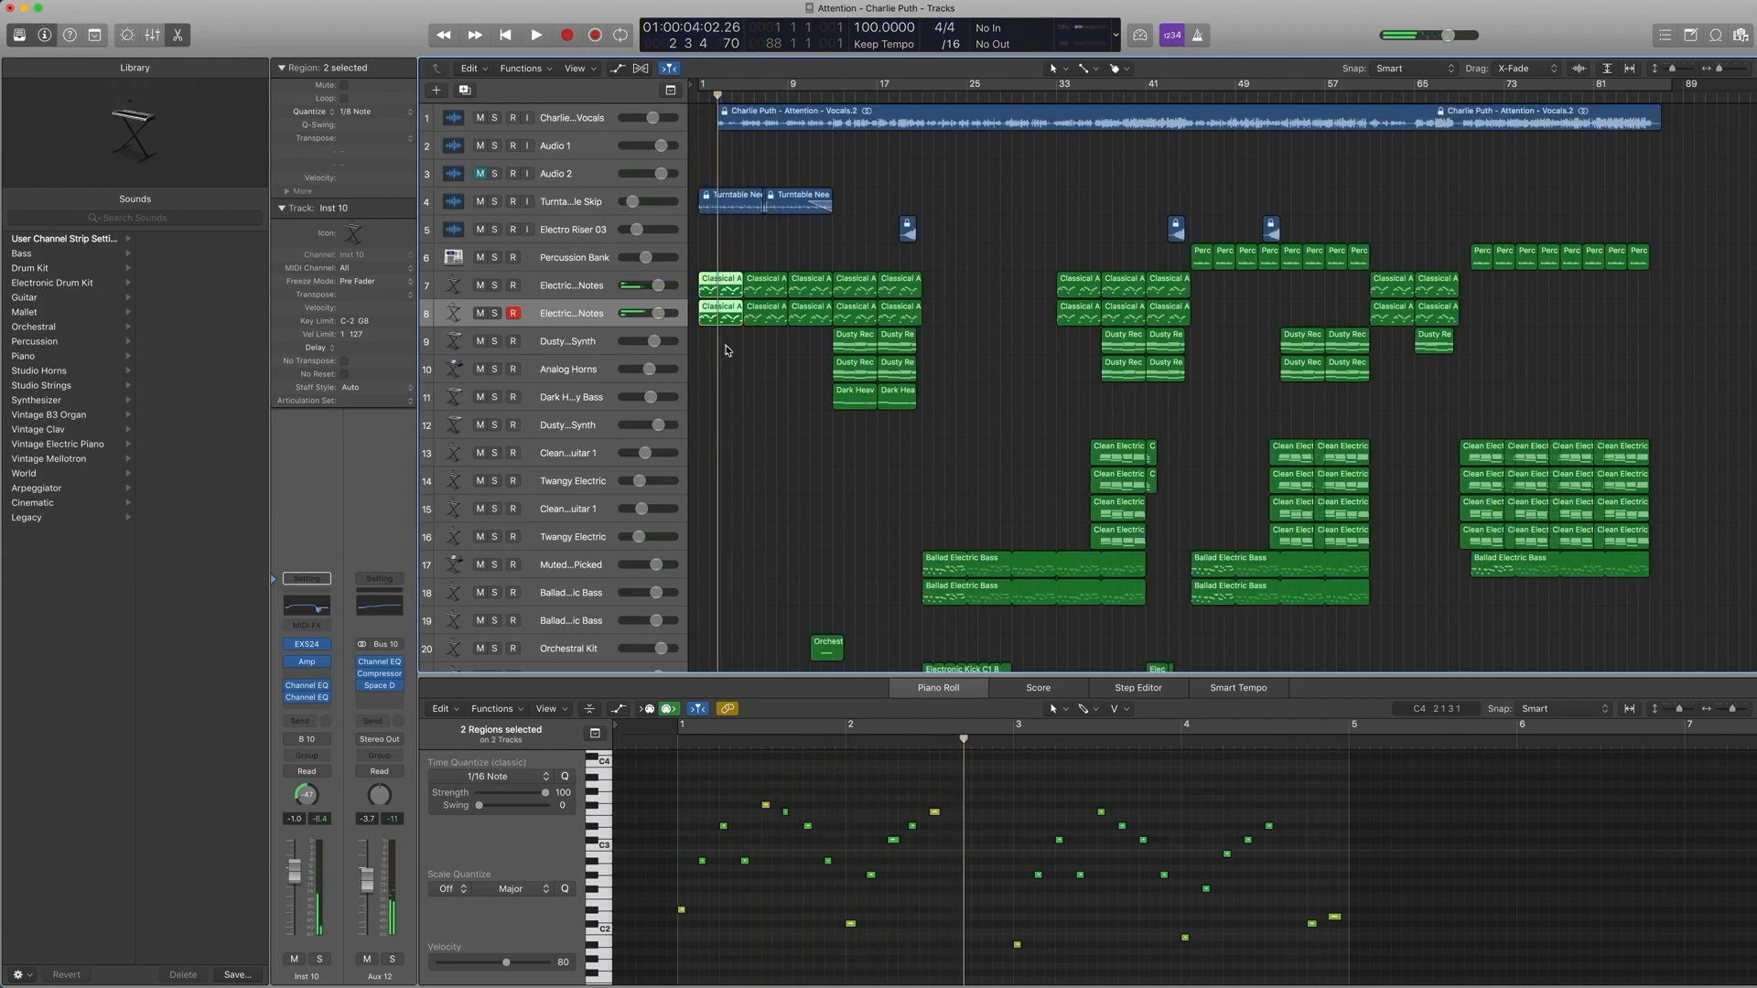
left_click(723, 208)
left_click(590, 207)
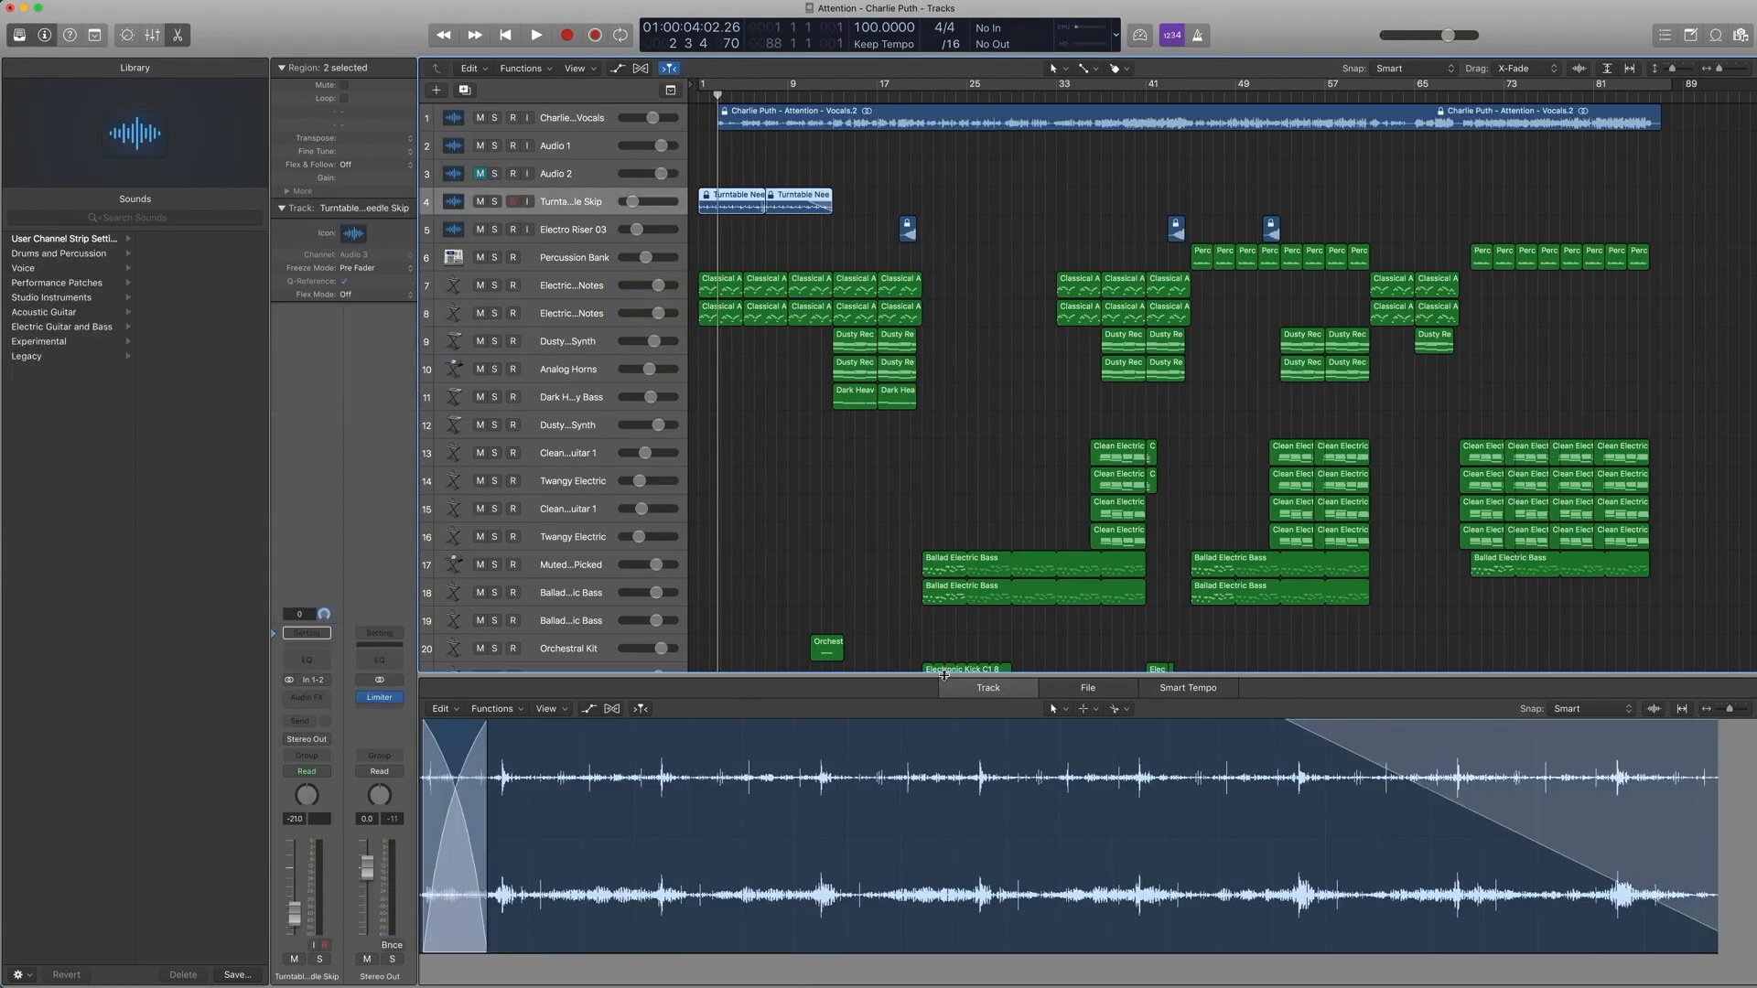
key("e")
Step: Solo the two Turntable Needle Skip regions and play them from the start
key("ctrl+s")
key("comma")
key("comma")
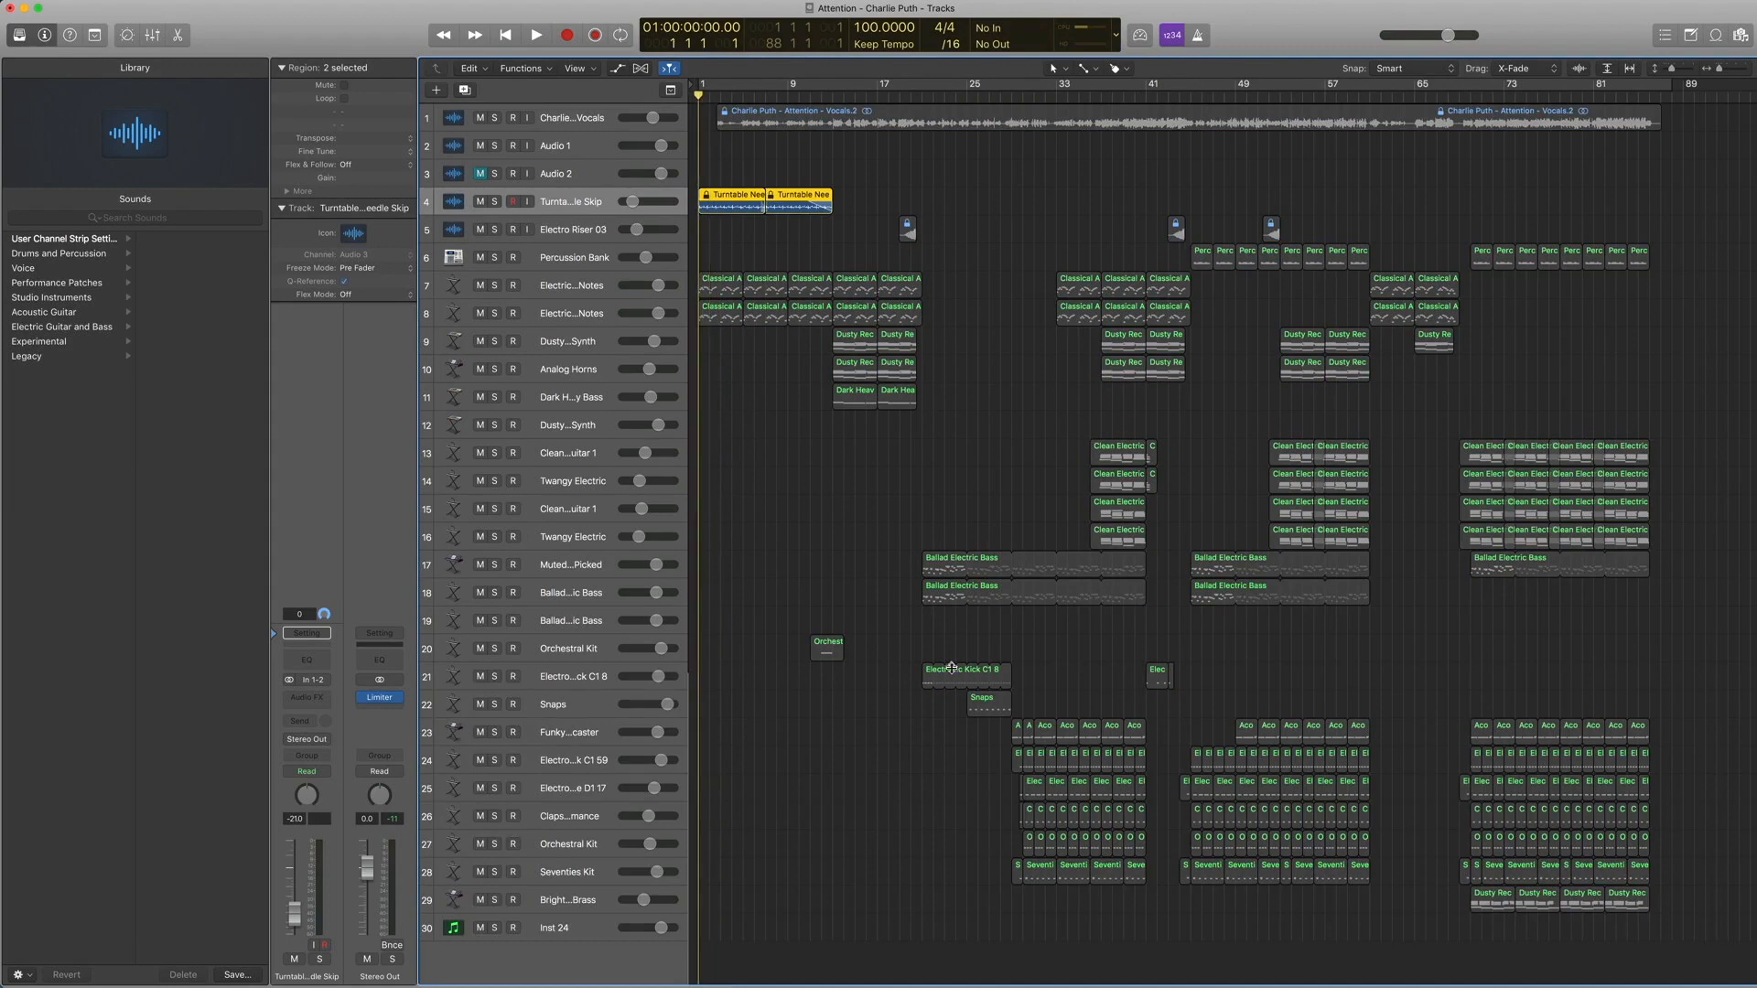
key("space")
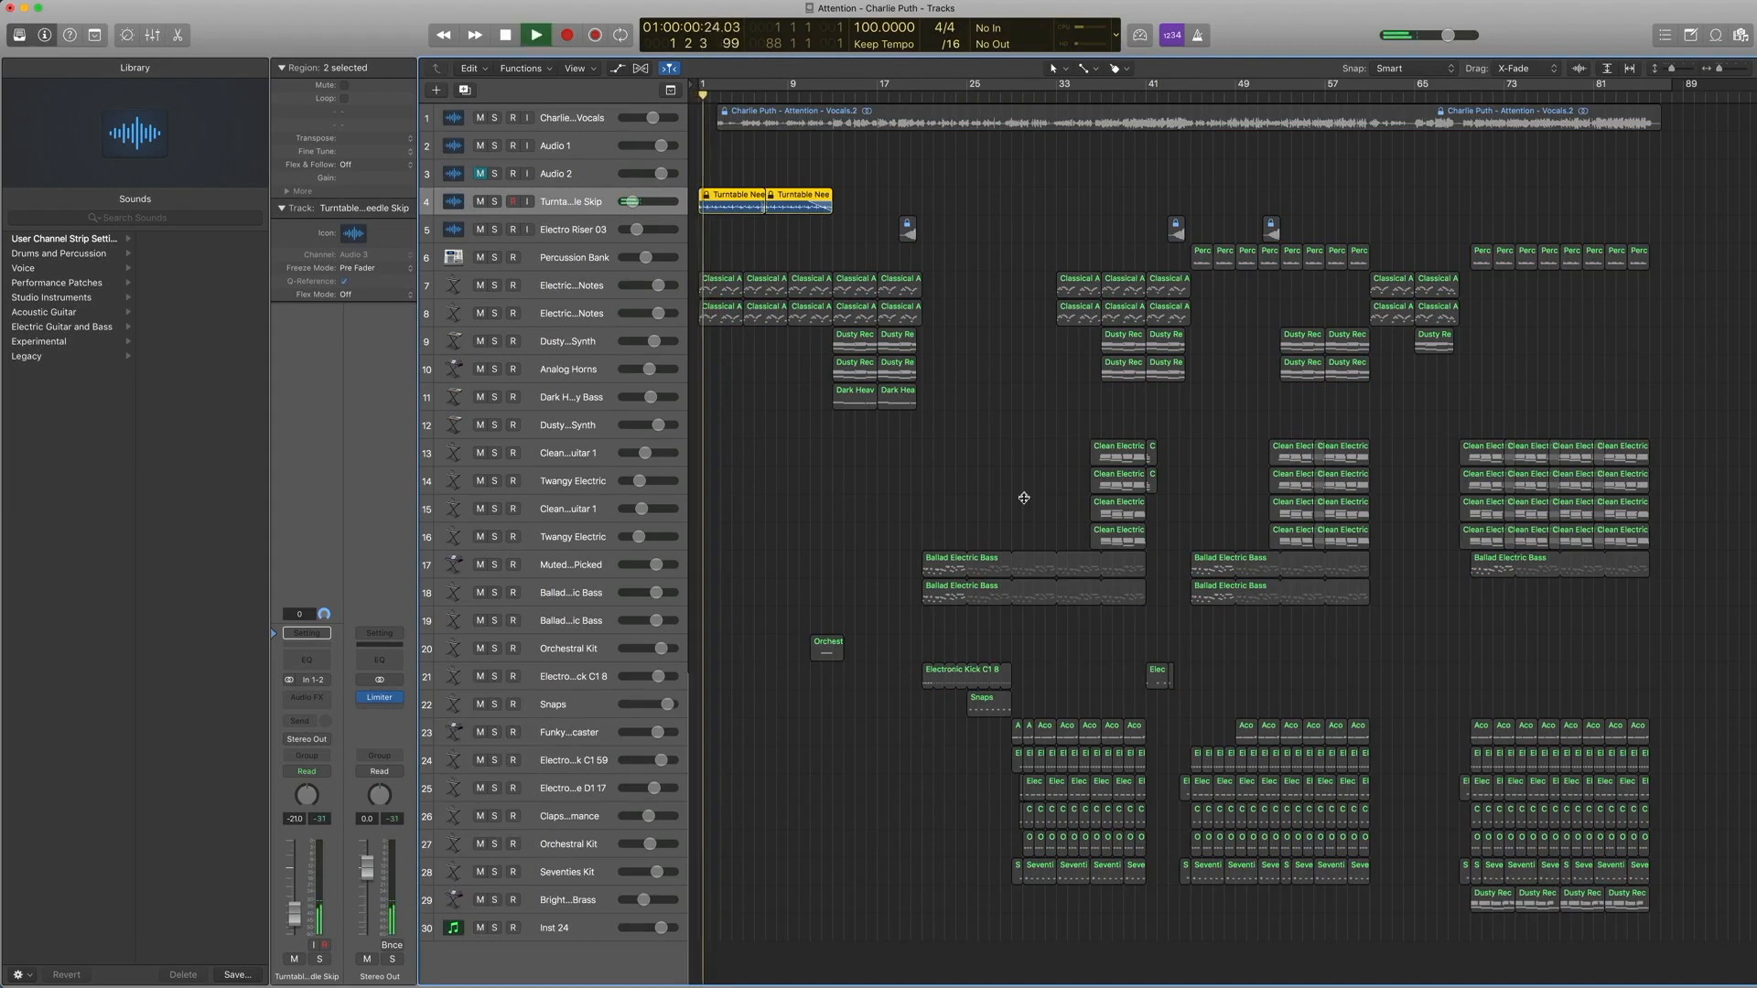
key("space")
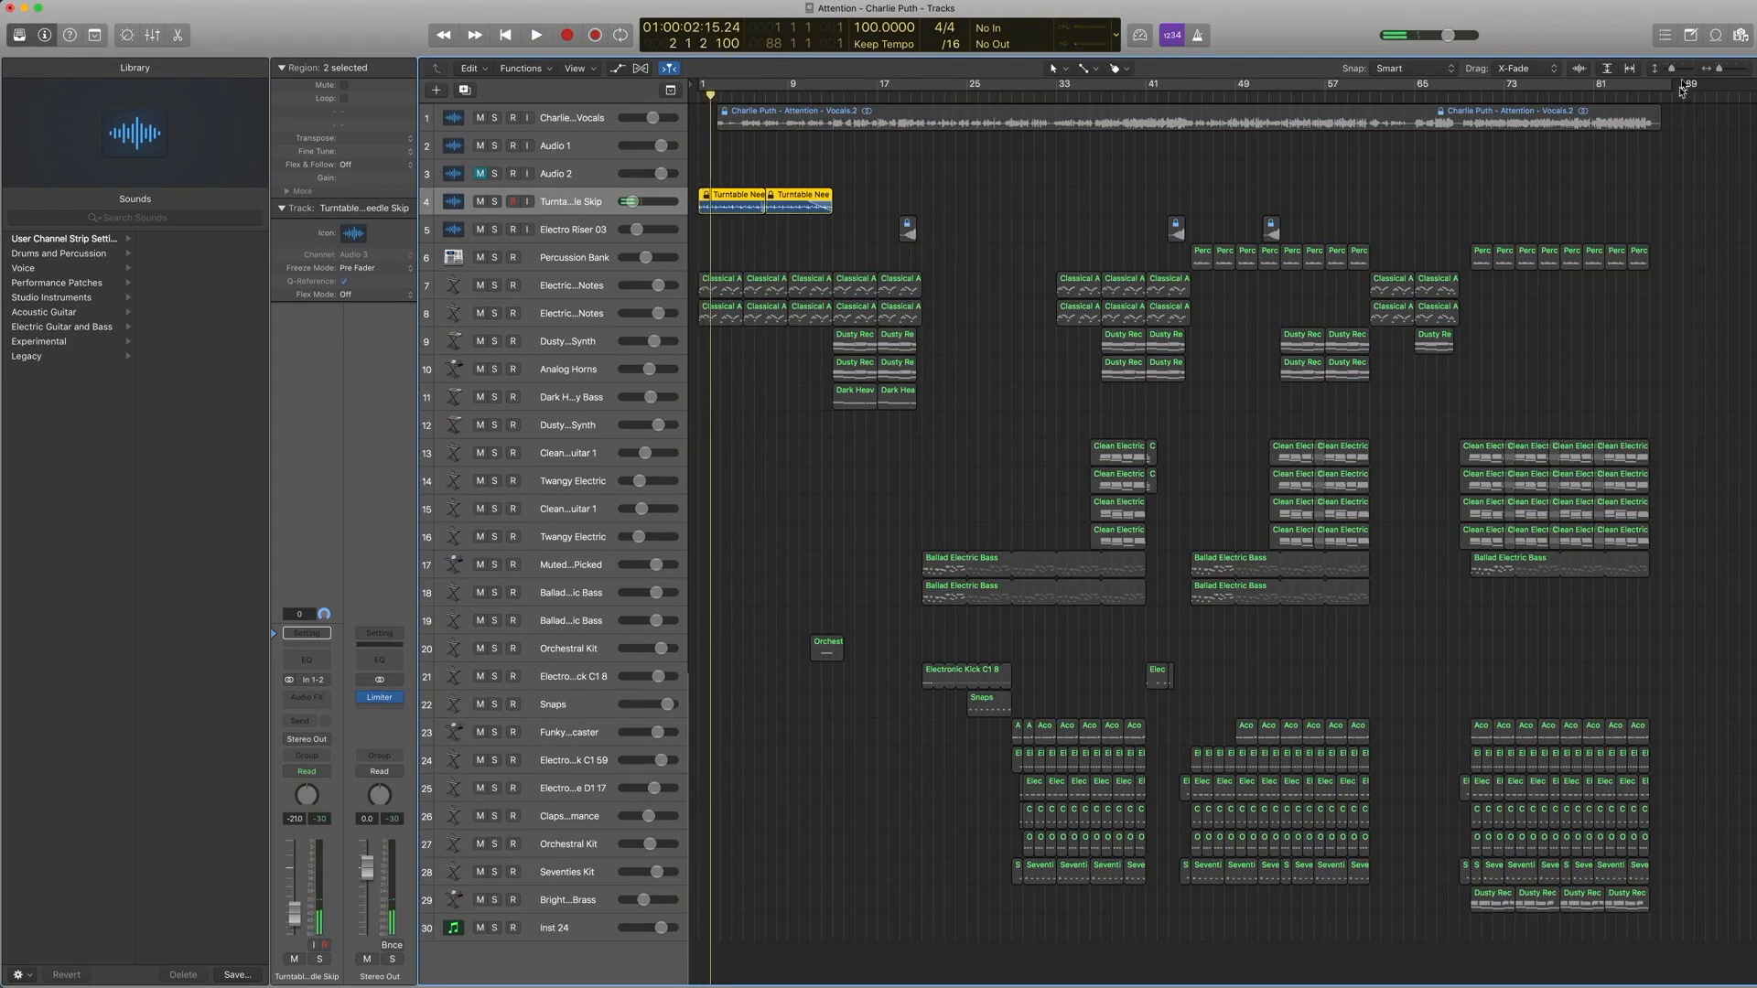
Step: Search the Apple Loops for "turntable" and preview Turntable Needle Drop
left_click(1715, 35)
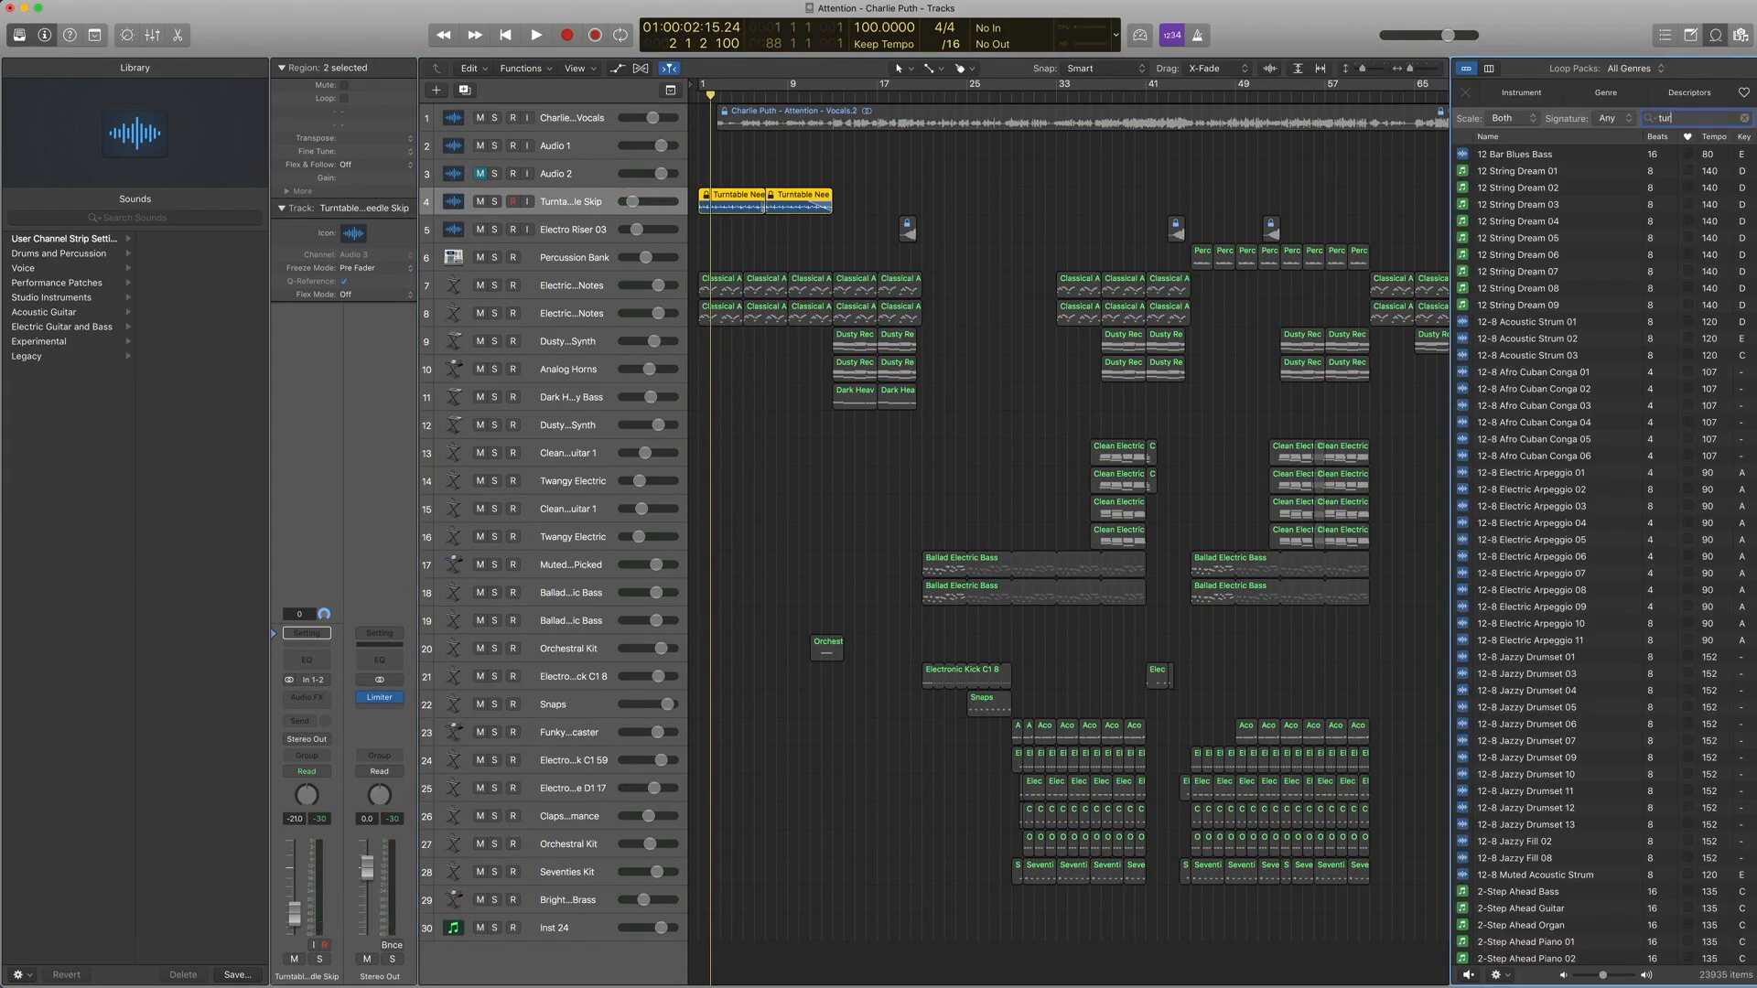
type("turntable")
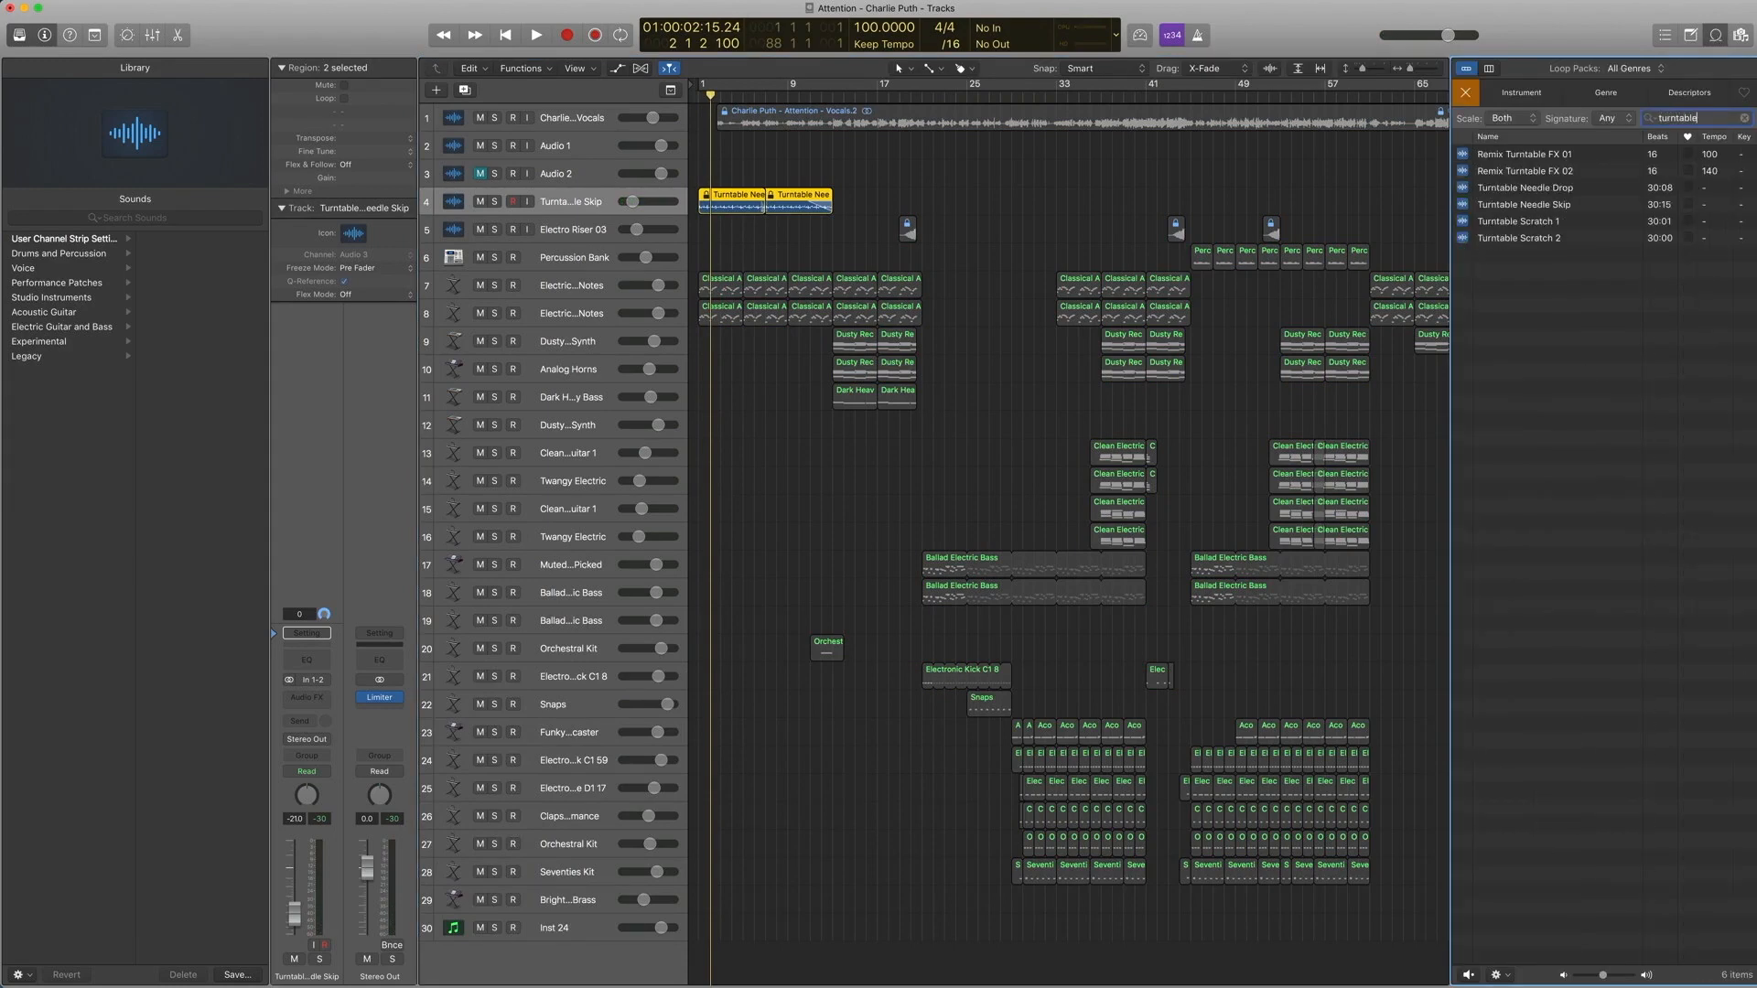
left_click(1525, 188)
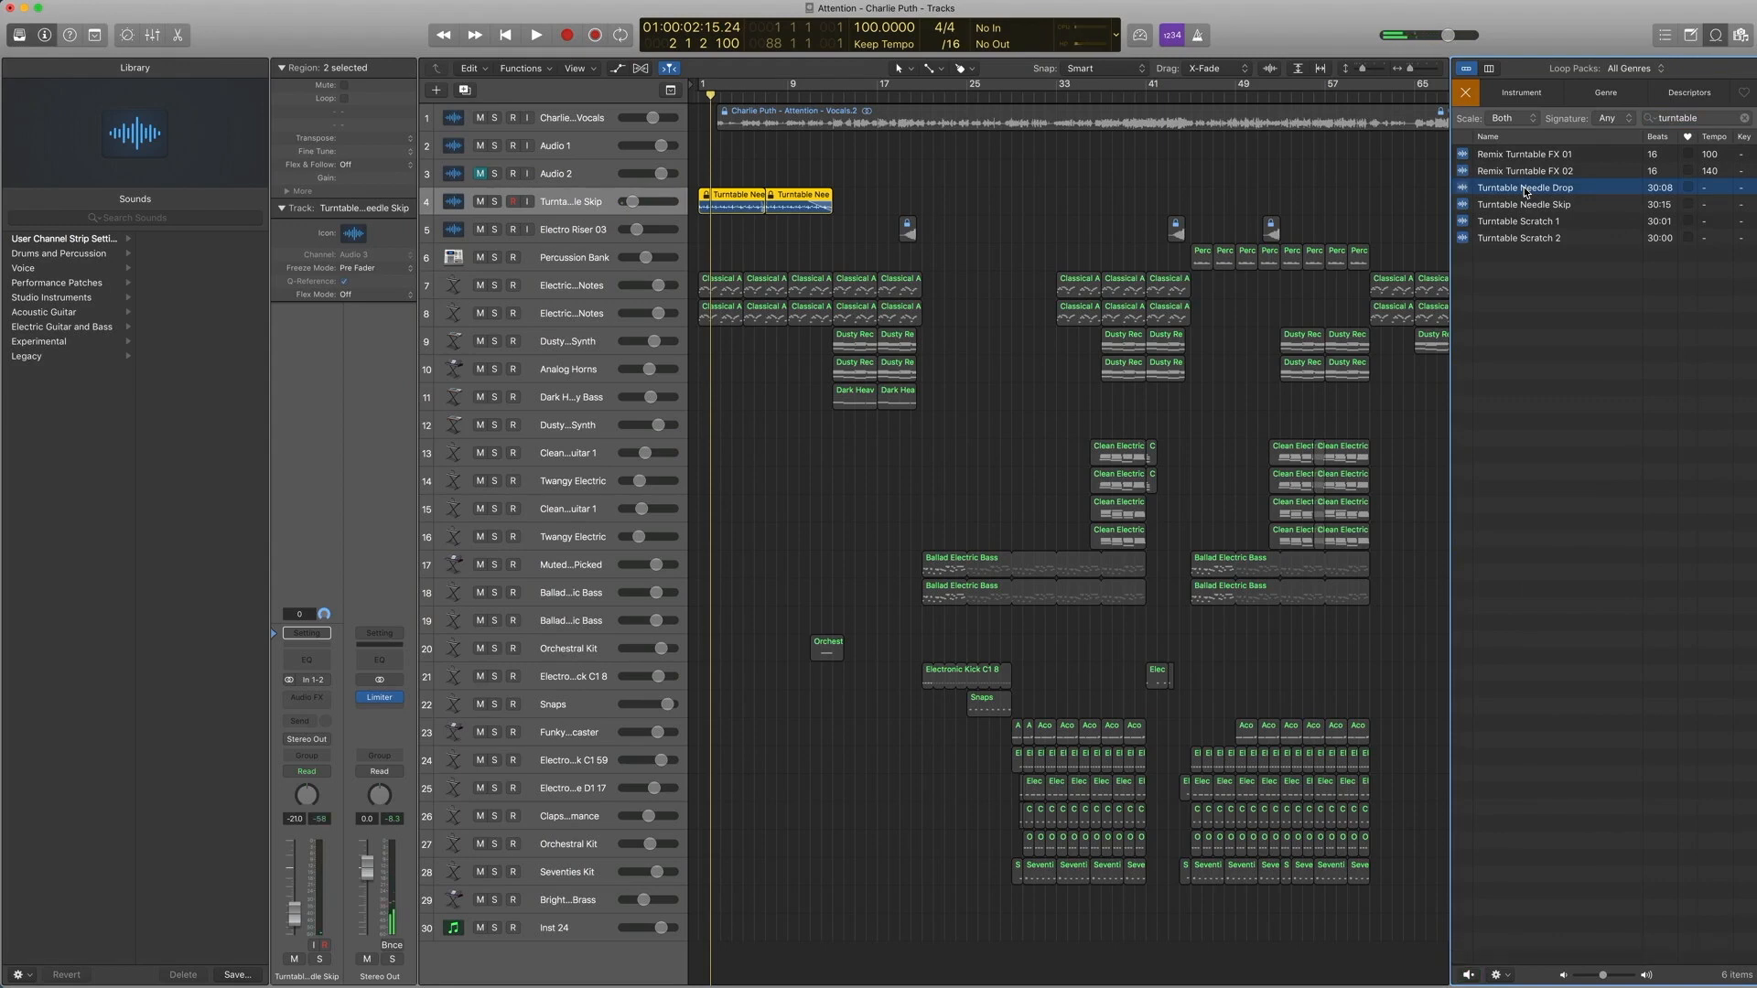
Step: Deselect the regions with soloing off and inspect the Turntable Needle Skip regions on track 4 up close
left_click(776, 226)
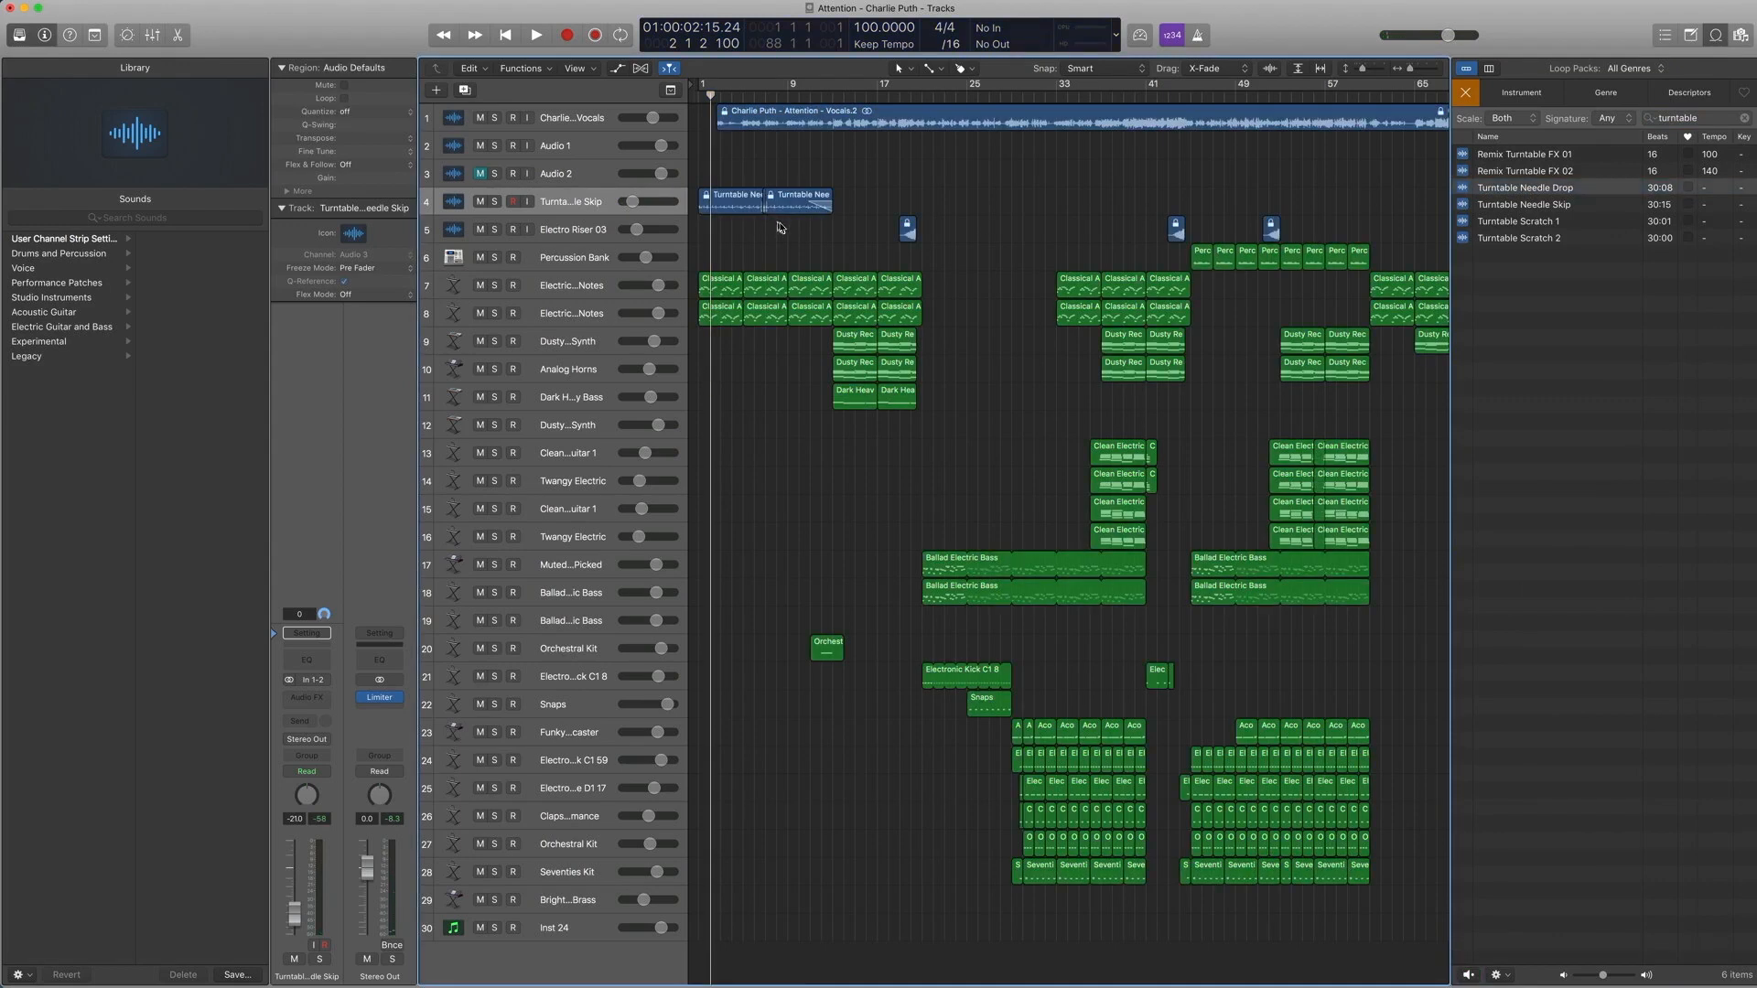
key("z")
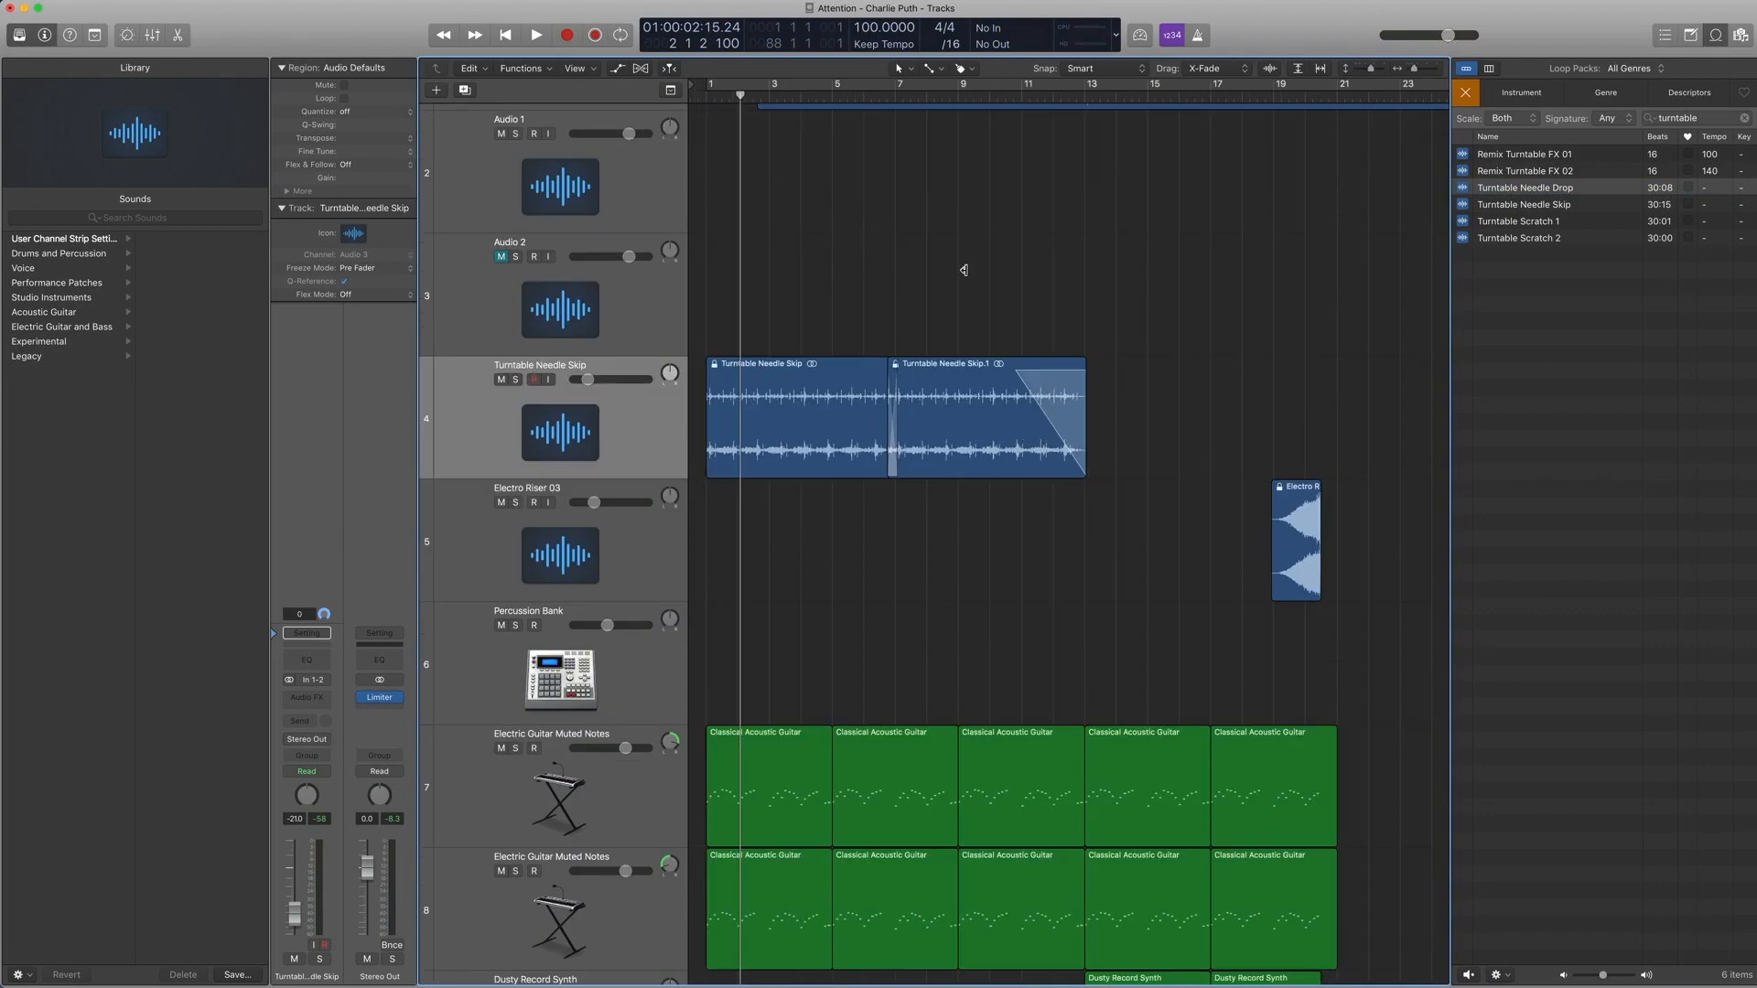
key("z")
Step: Play the intro from the start with the vocals on track 1 muted, and unmute them when playback stops
key("Return")
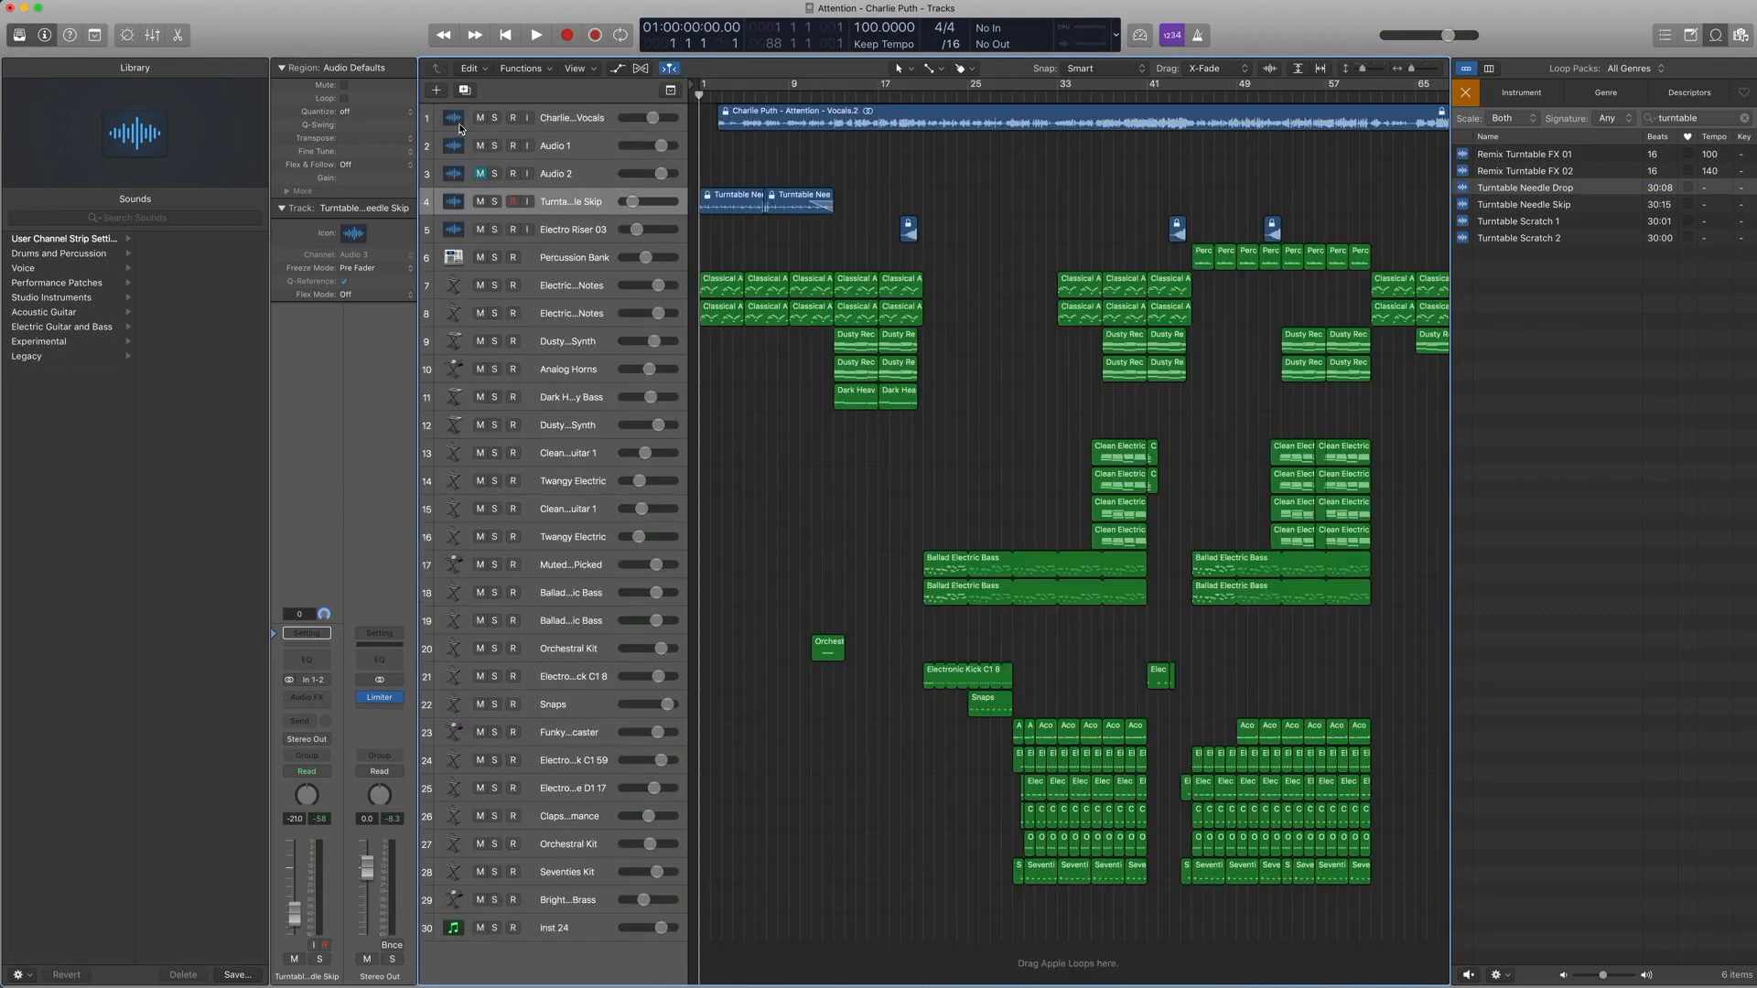
left_click(479, 118)
key("space")
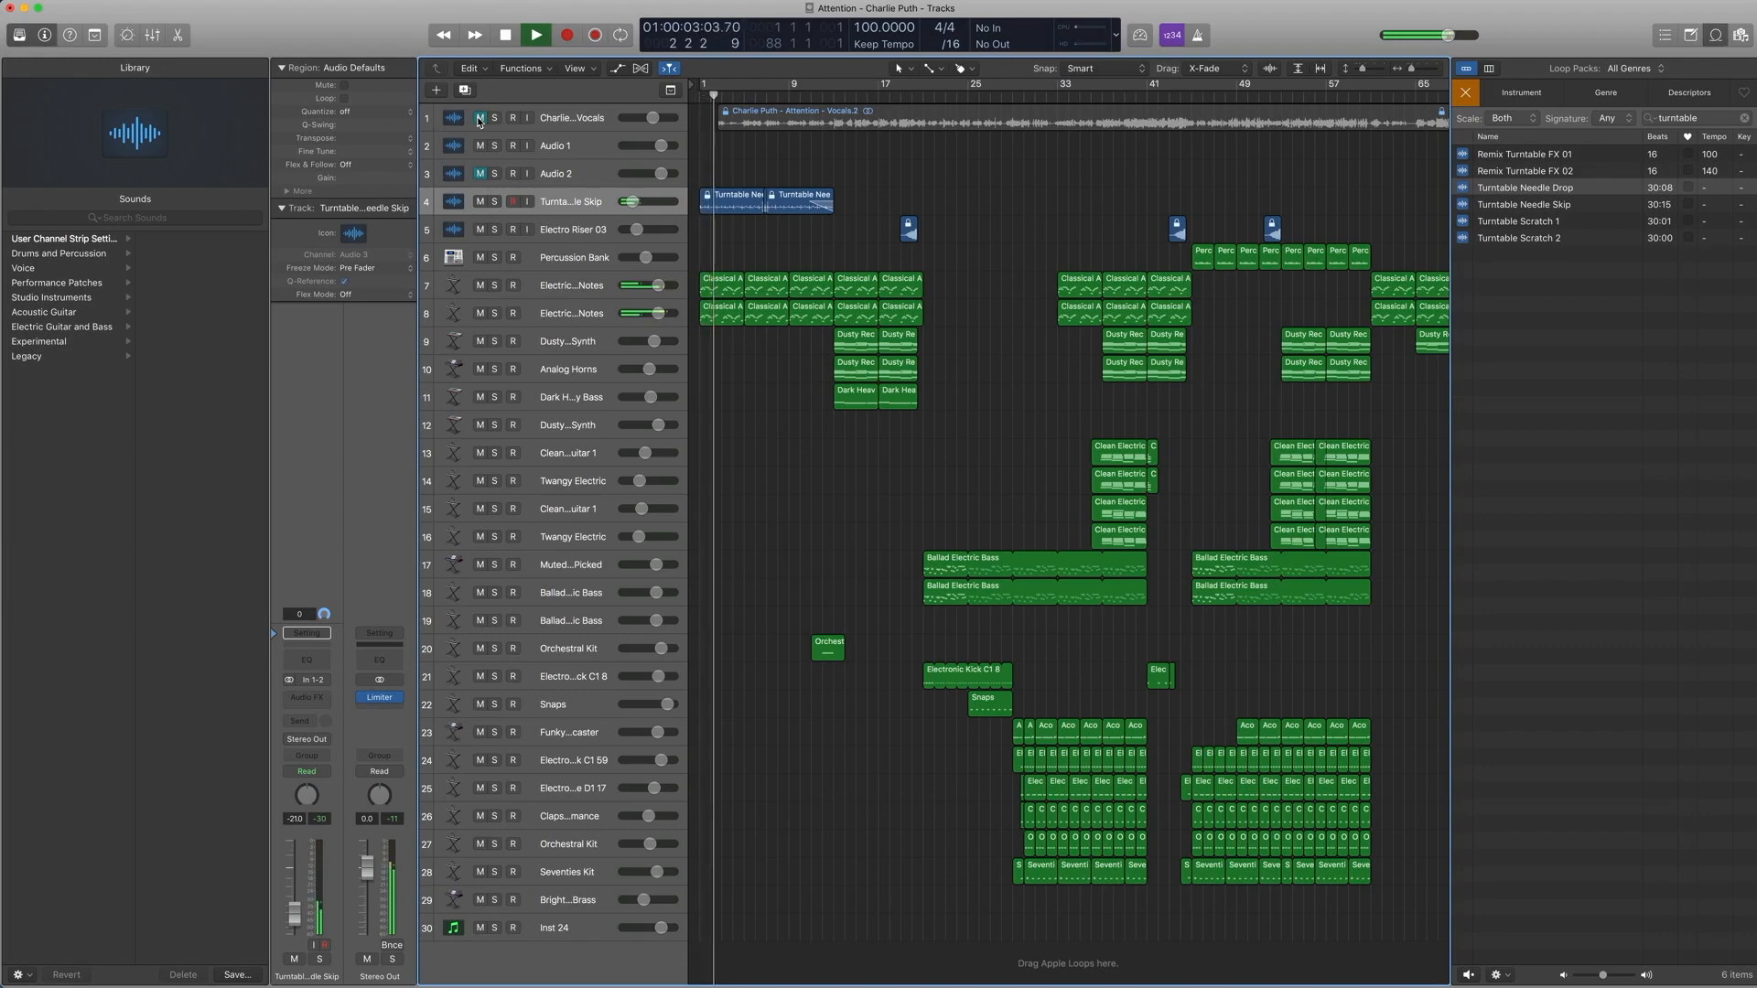
key("space")
left_click(479, 119)
Step: Place the playhead at bar 12 and select the Orchestral Kit region together with its track 20
key("comma")
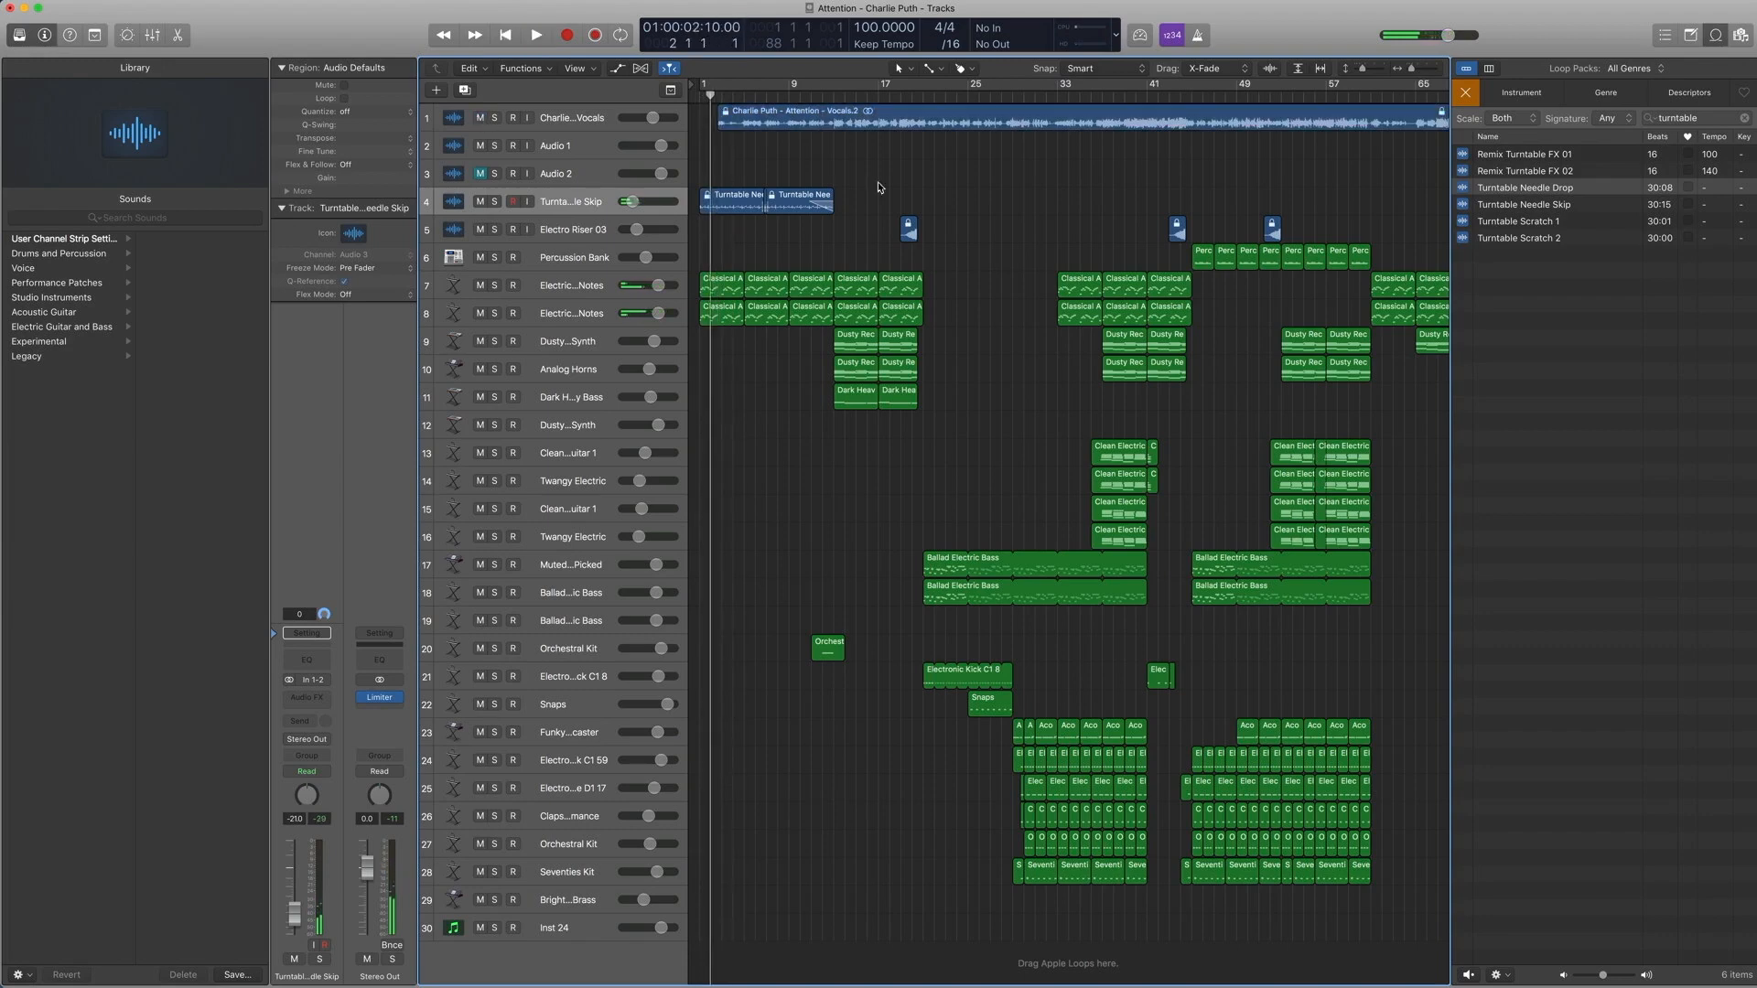
key("period")
key("period")
key("period")
key("period")
key("period")
key("period")
key("period")
key("period")
key("period")
key("period")
key("period")
key("period")
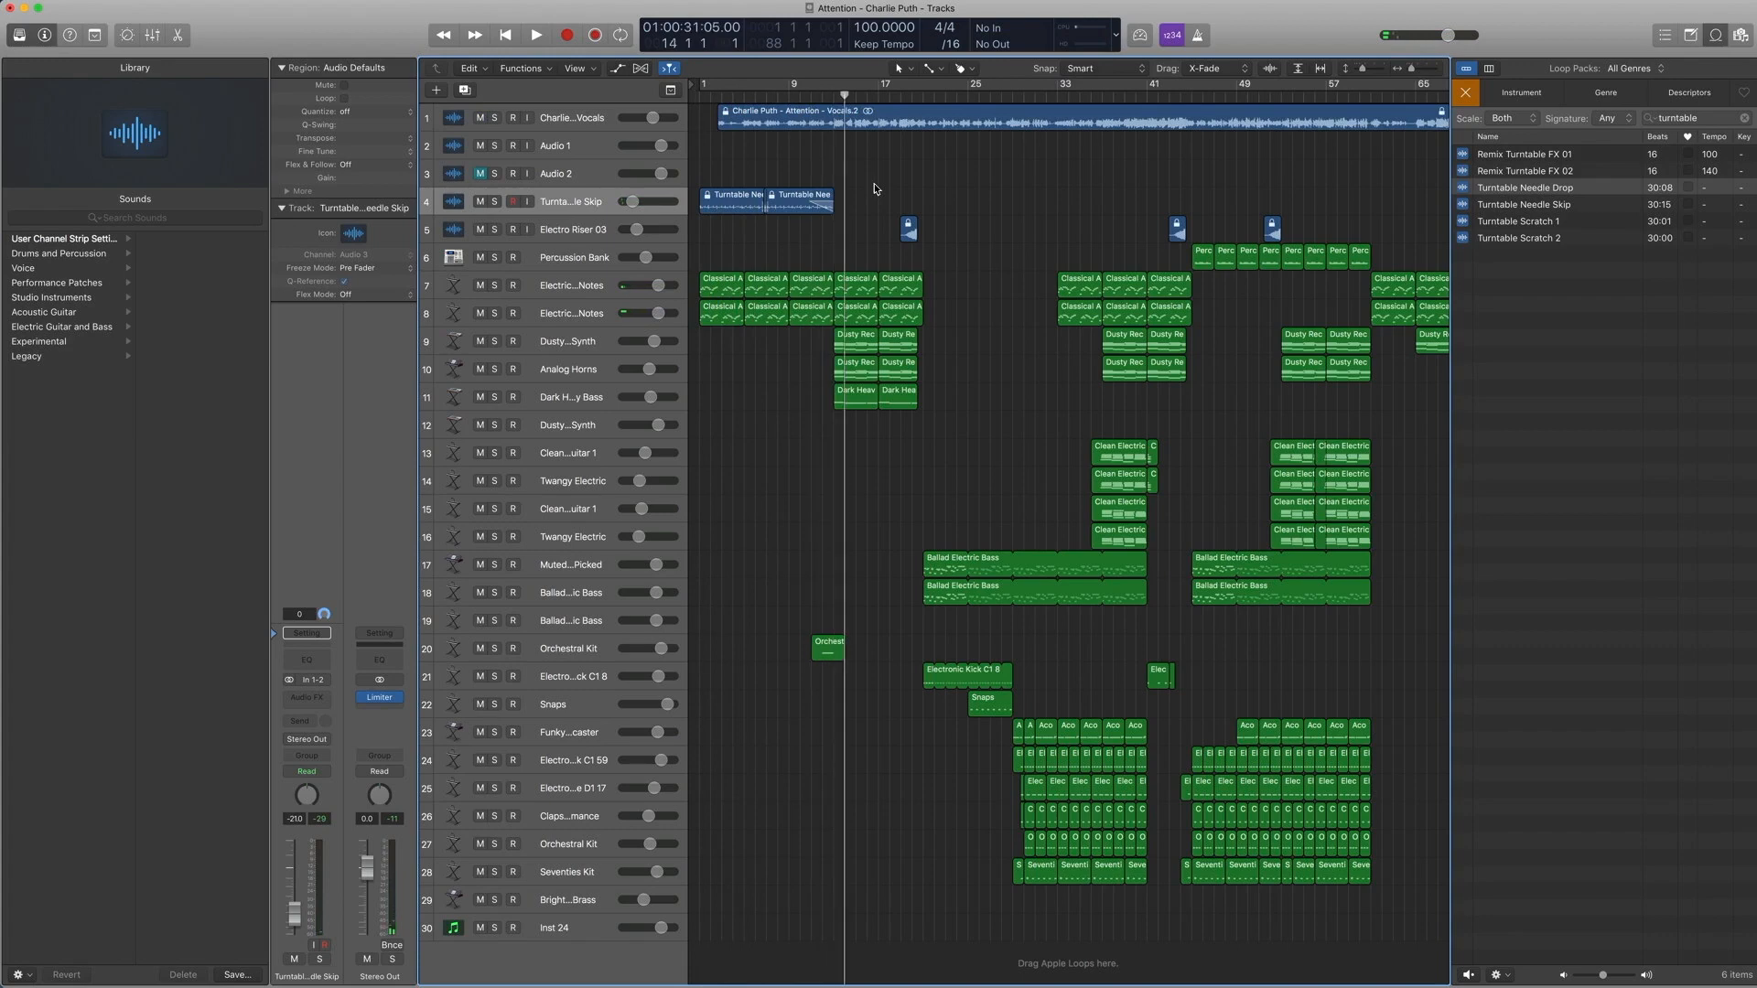
key("comma")
key("comma")
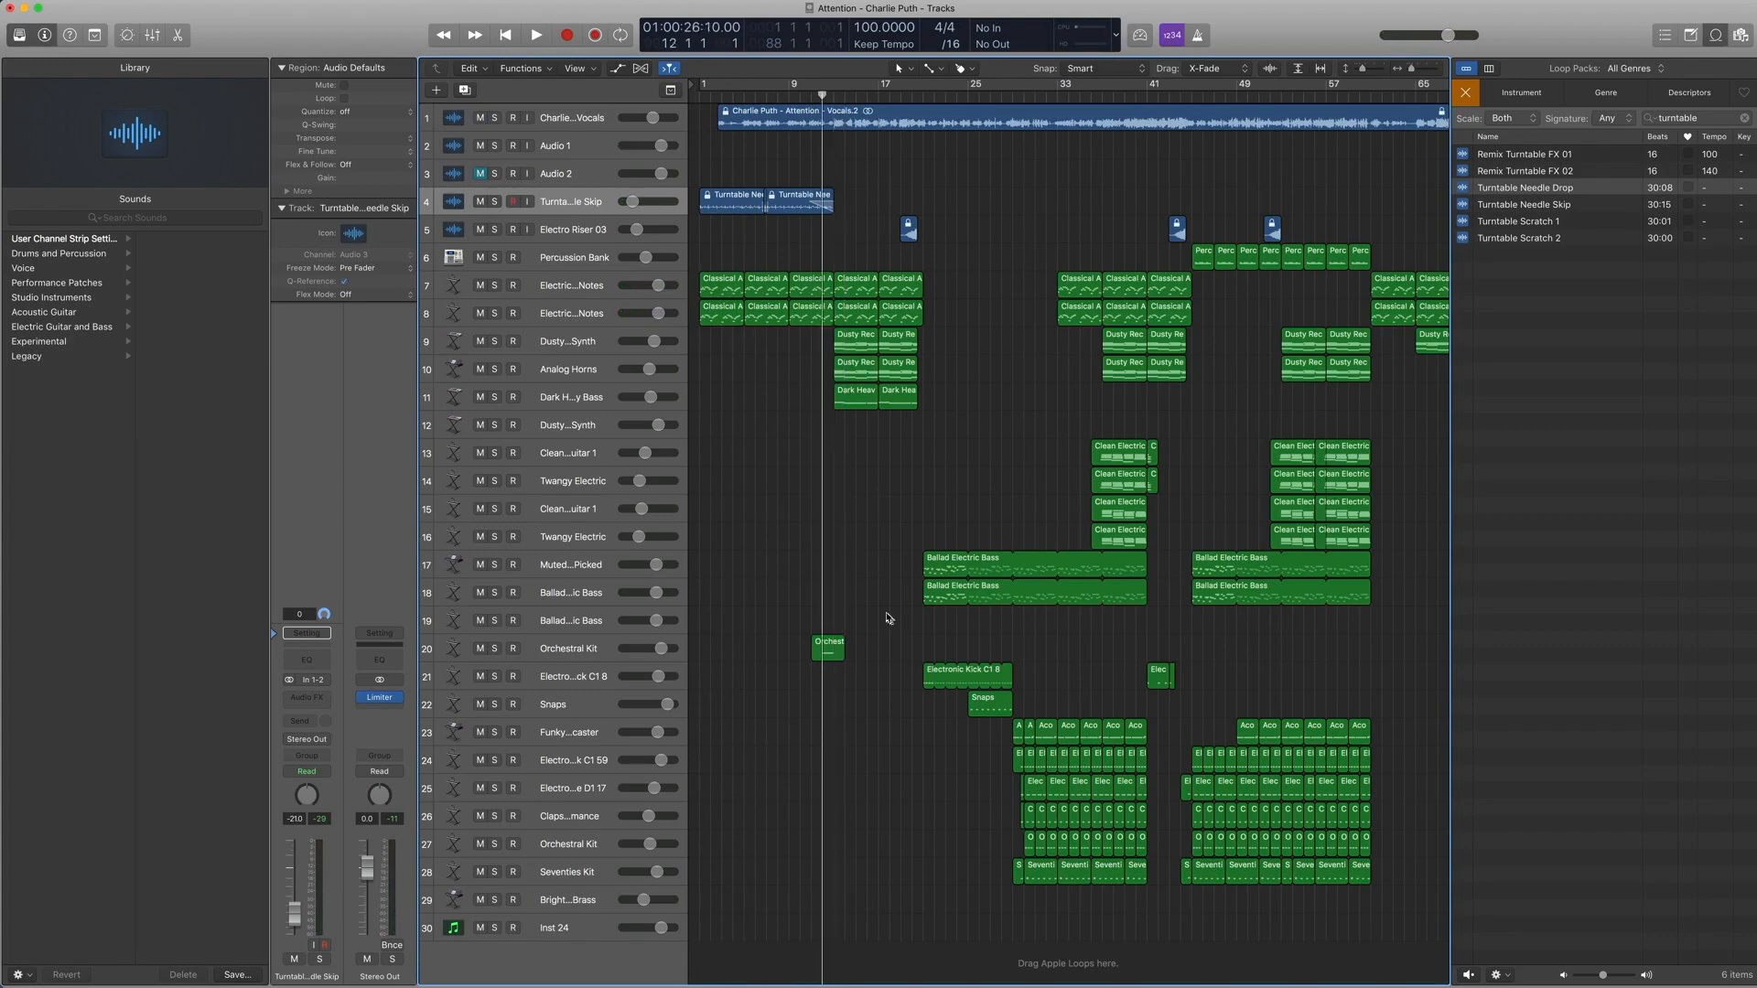
left_click(829, 644)
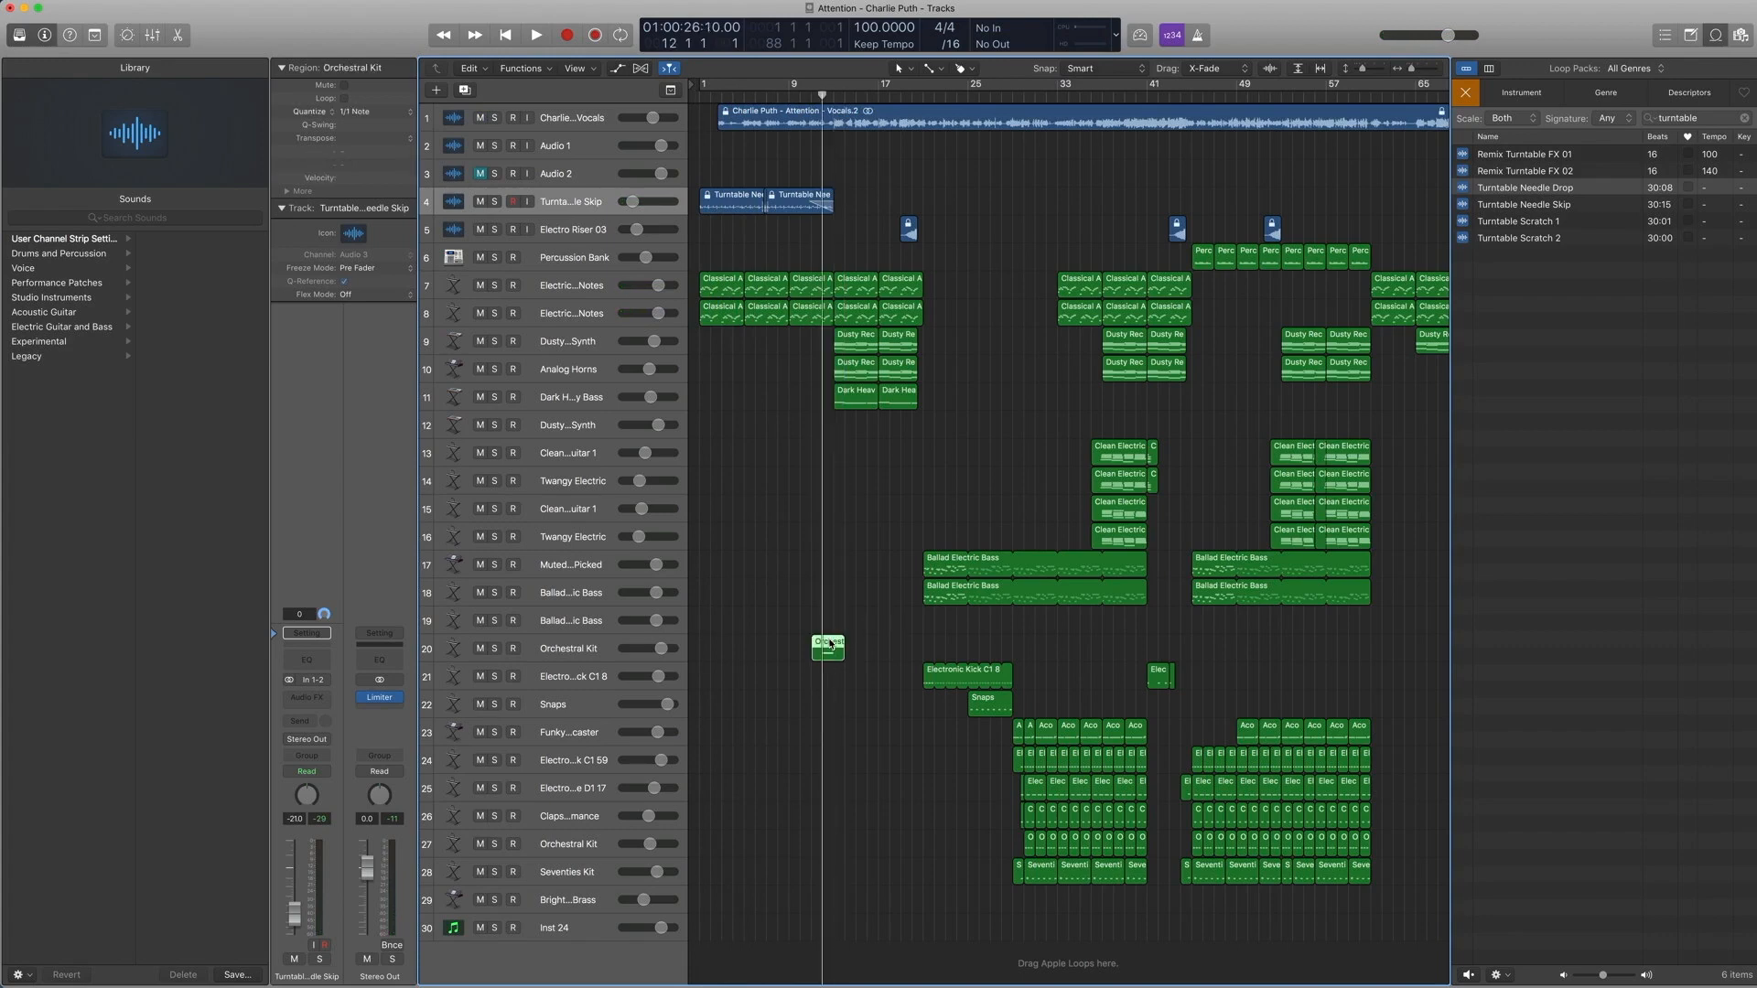
left_click(558, 651)
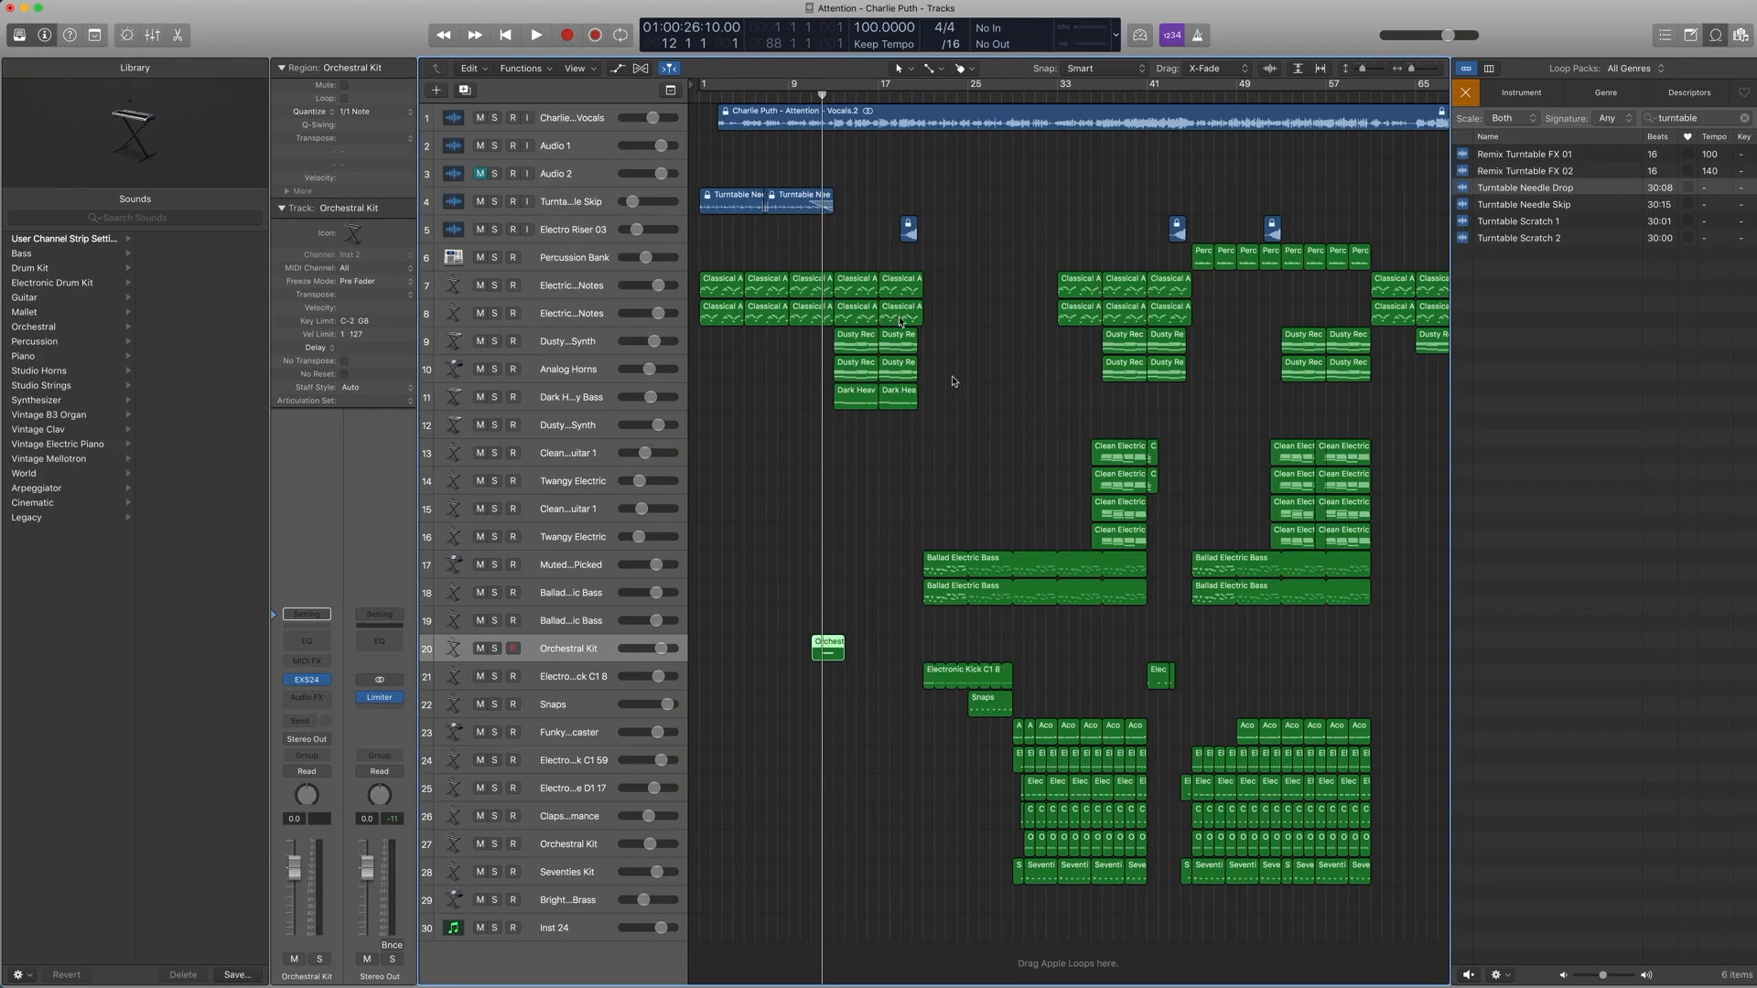
Step: Browse the Library patches for the Orchestral Kit instrument on track 20, going through Orchestral and Percussion to Orchestral Kit
left_click(277, 685)
left_click(89, 359)
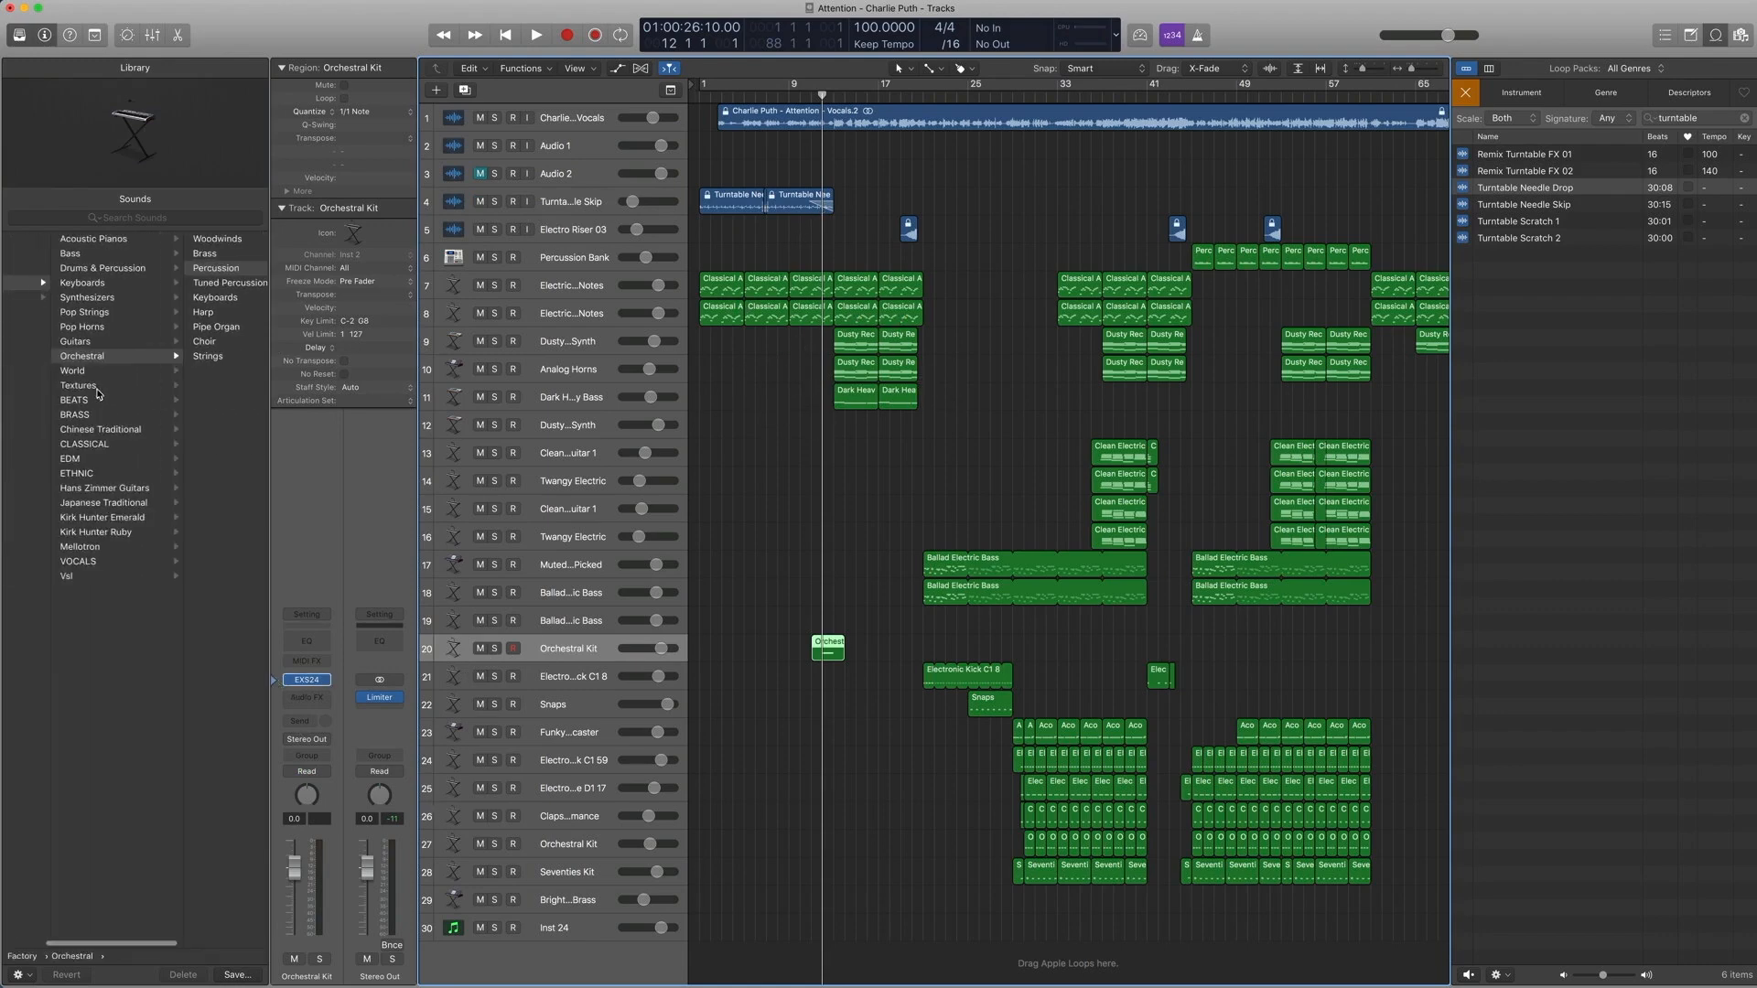
scroll(89, 366, "right", 4)
scroll(216, 264, "right", 1)
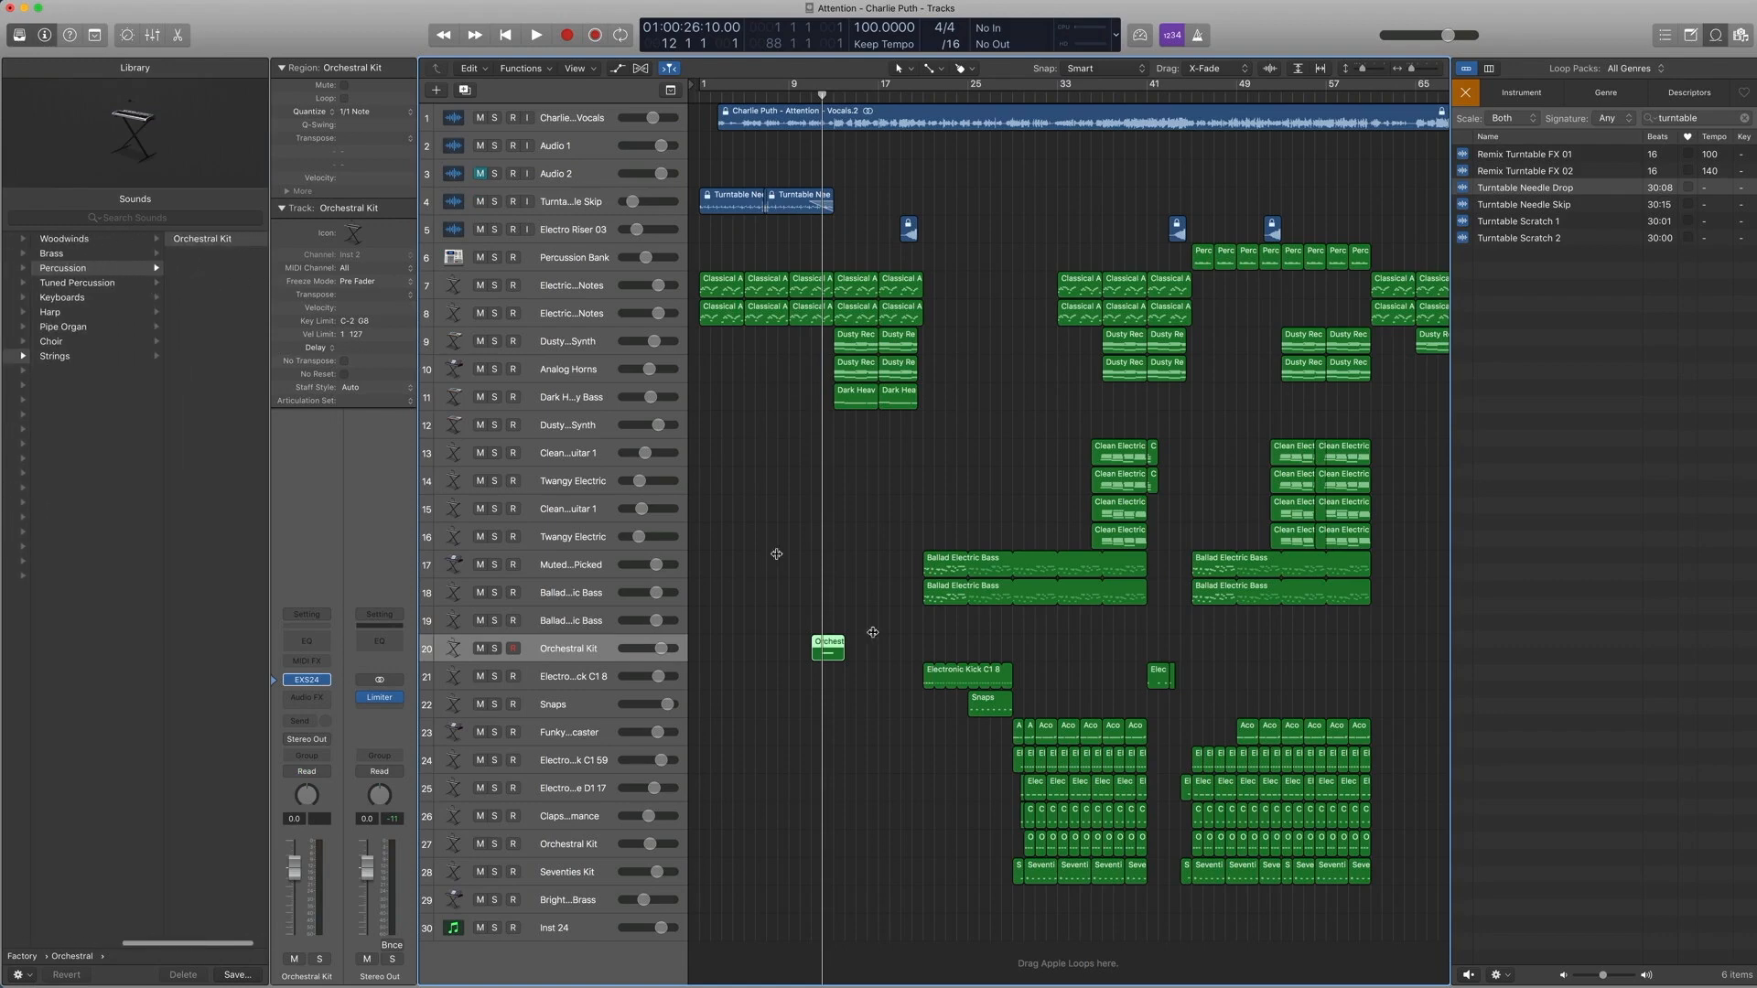
Step: Inspect the Orchestral Kit region's notes in the Piano Roll, play it from bar 12, then close the editor
double_click(833, 649)
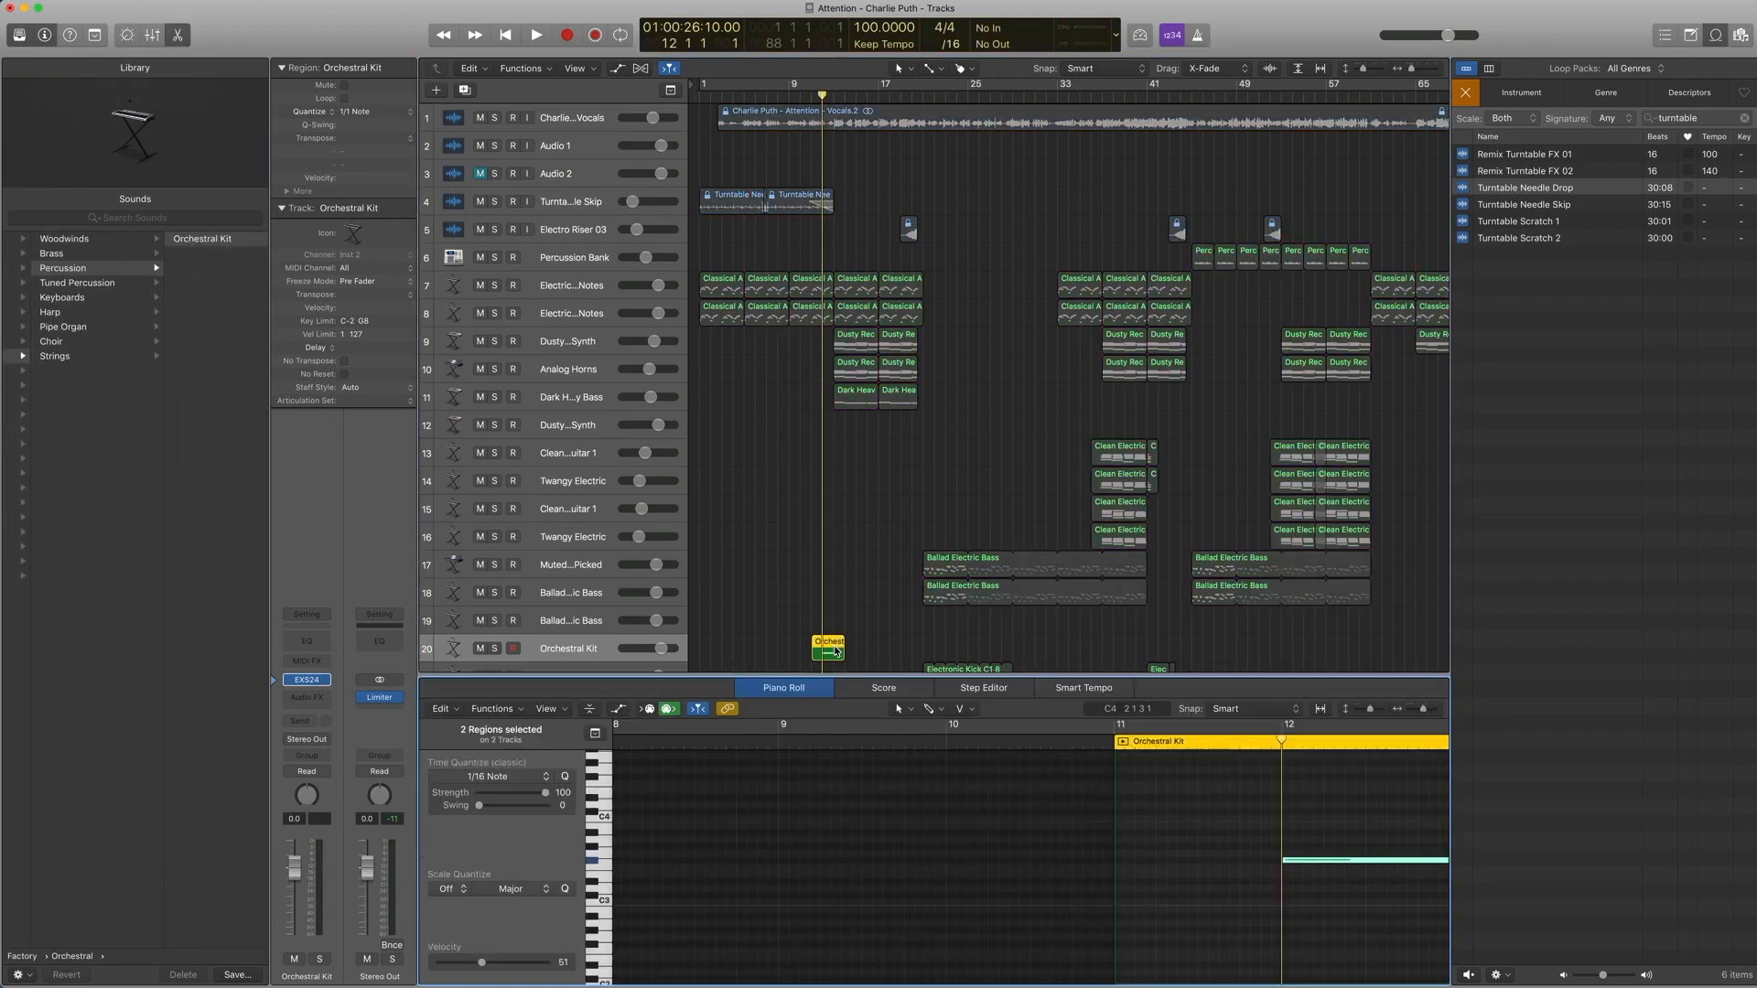
key("space")
scroll(1007, 813, "right", 4)
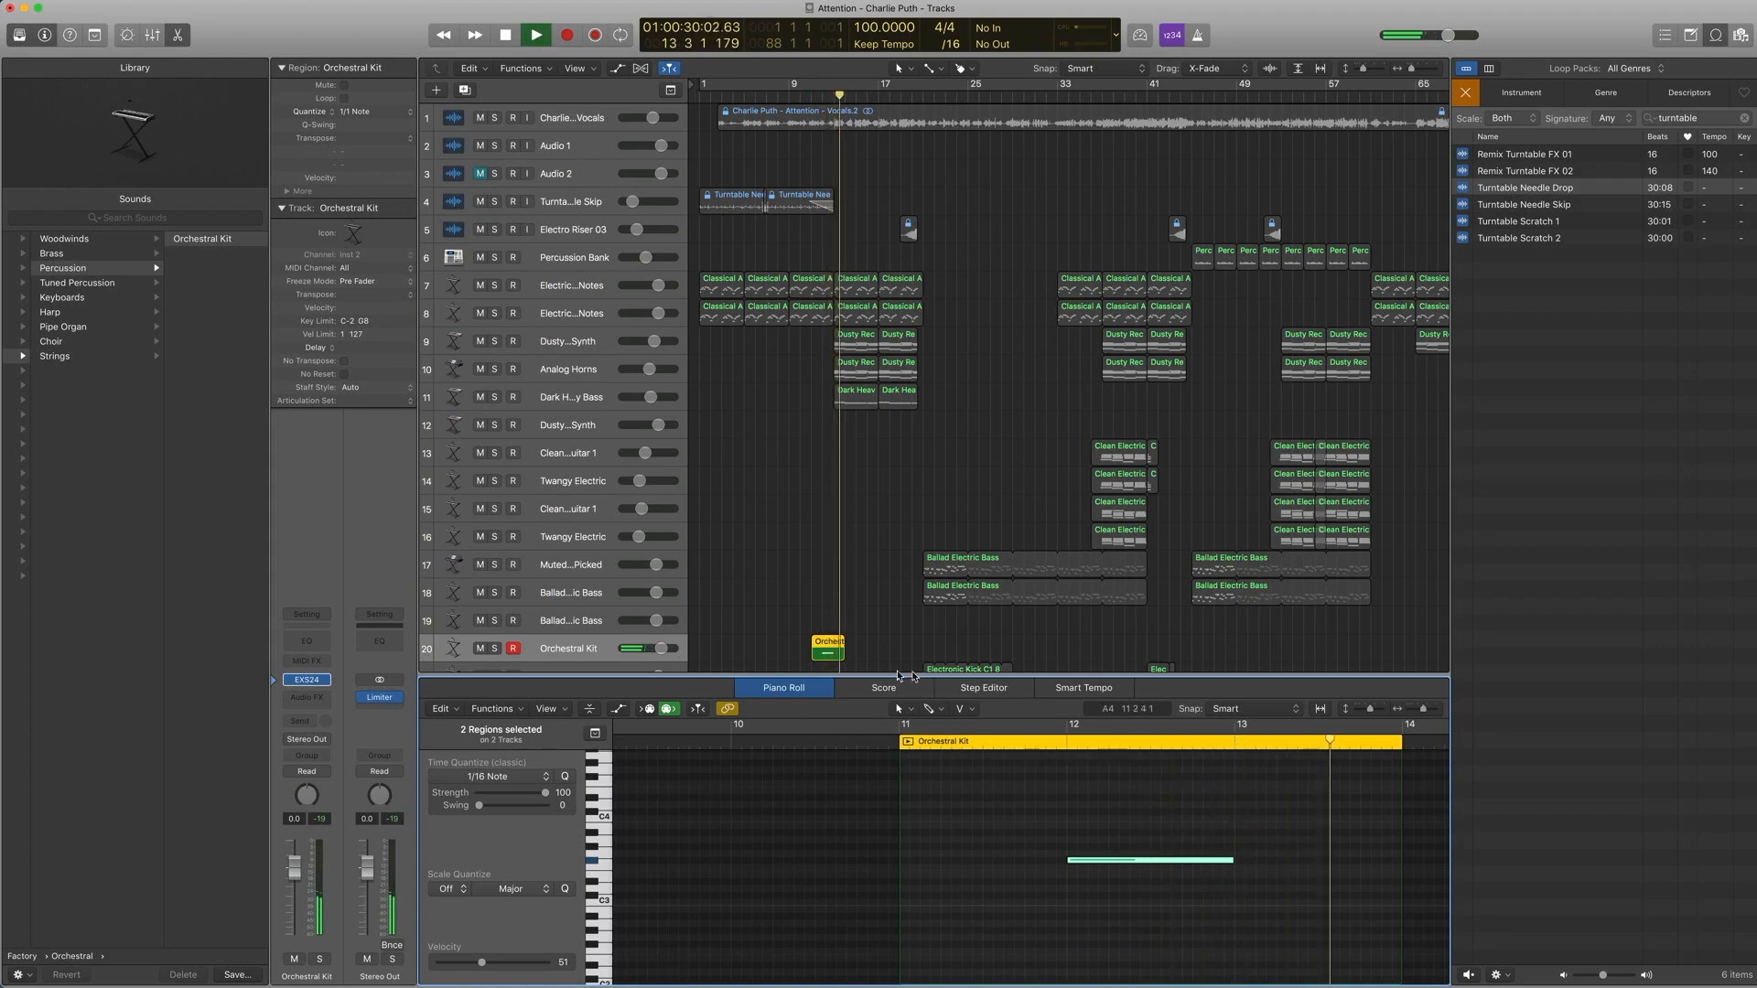
key("space")
double_click(880, 676)
key("ctrl+s")
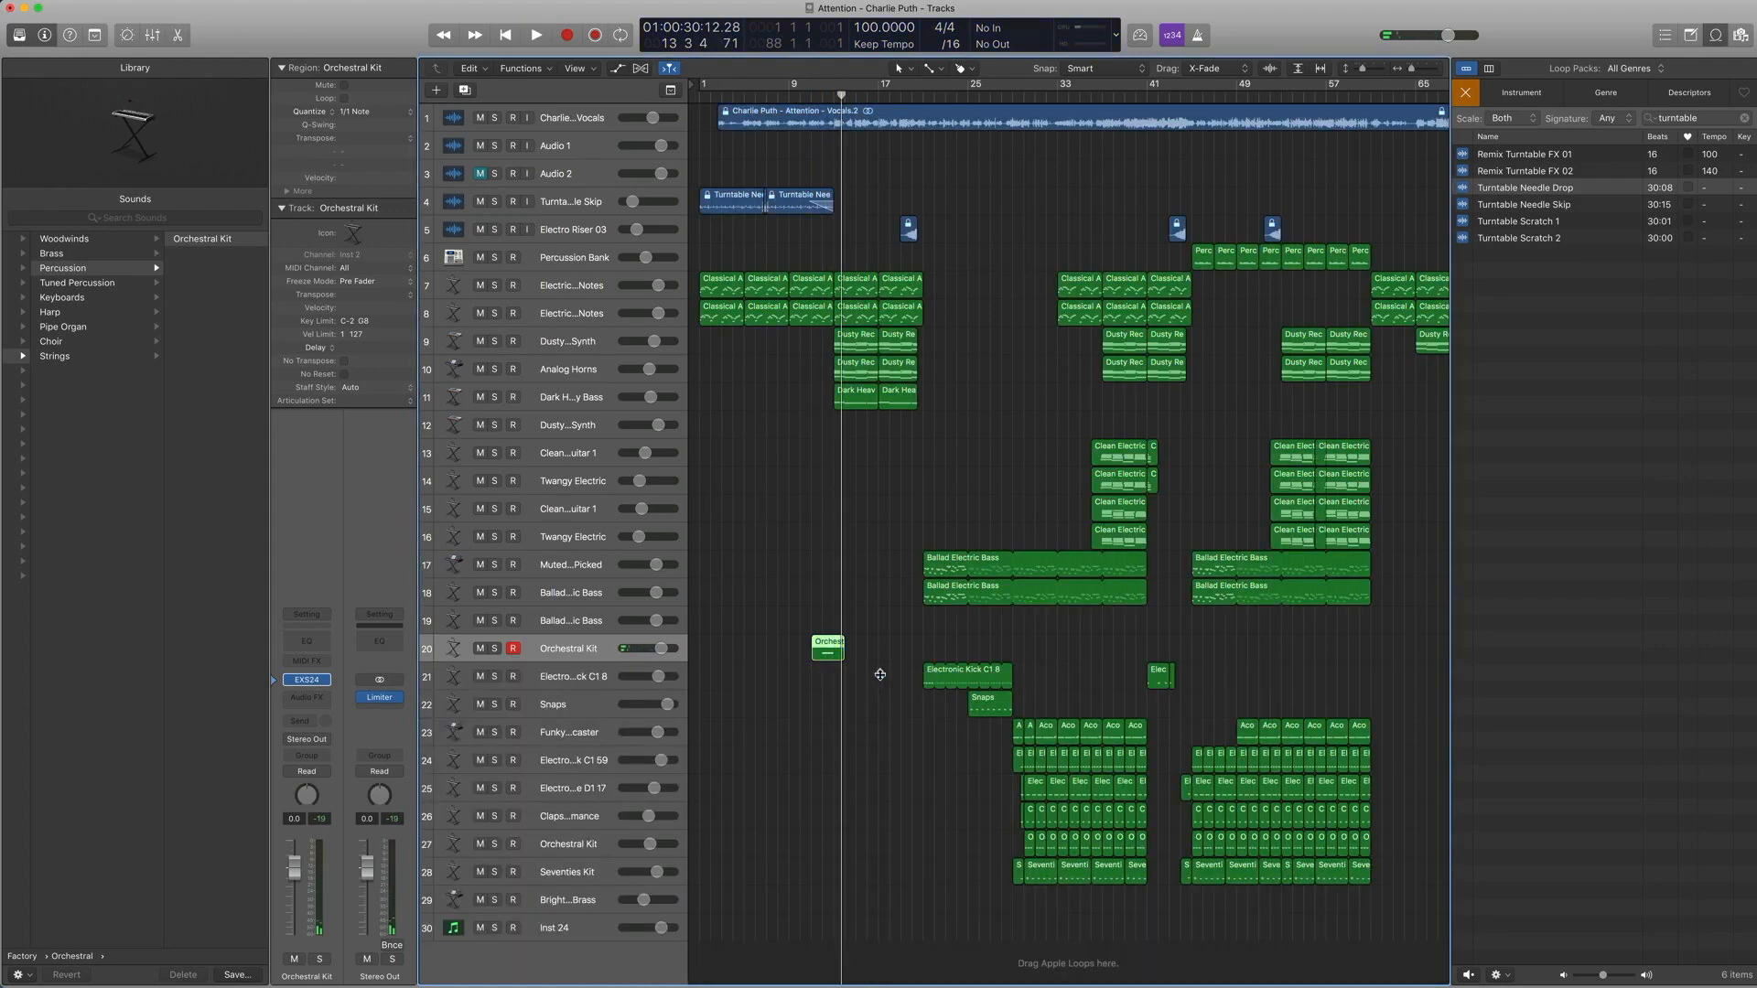
Step: Place the playhead at bar 13 and select the Dusty Record Synth track 9 with its regions
key("comma")
key("comma")
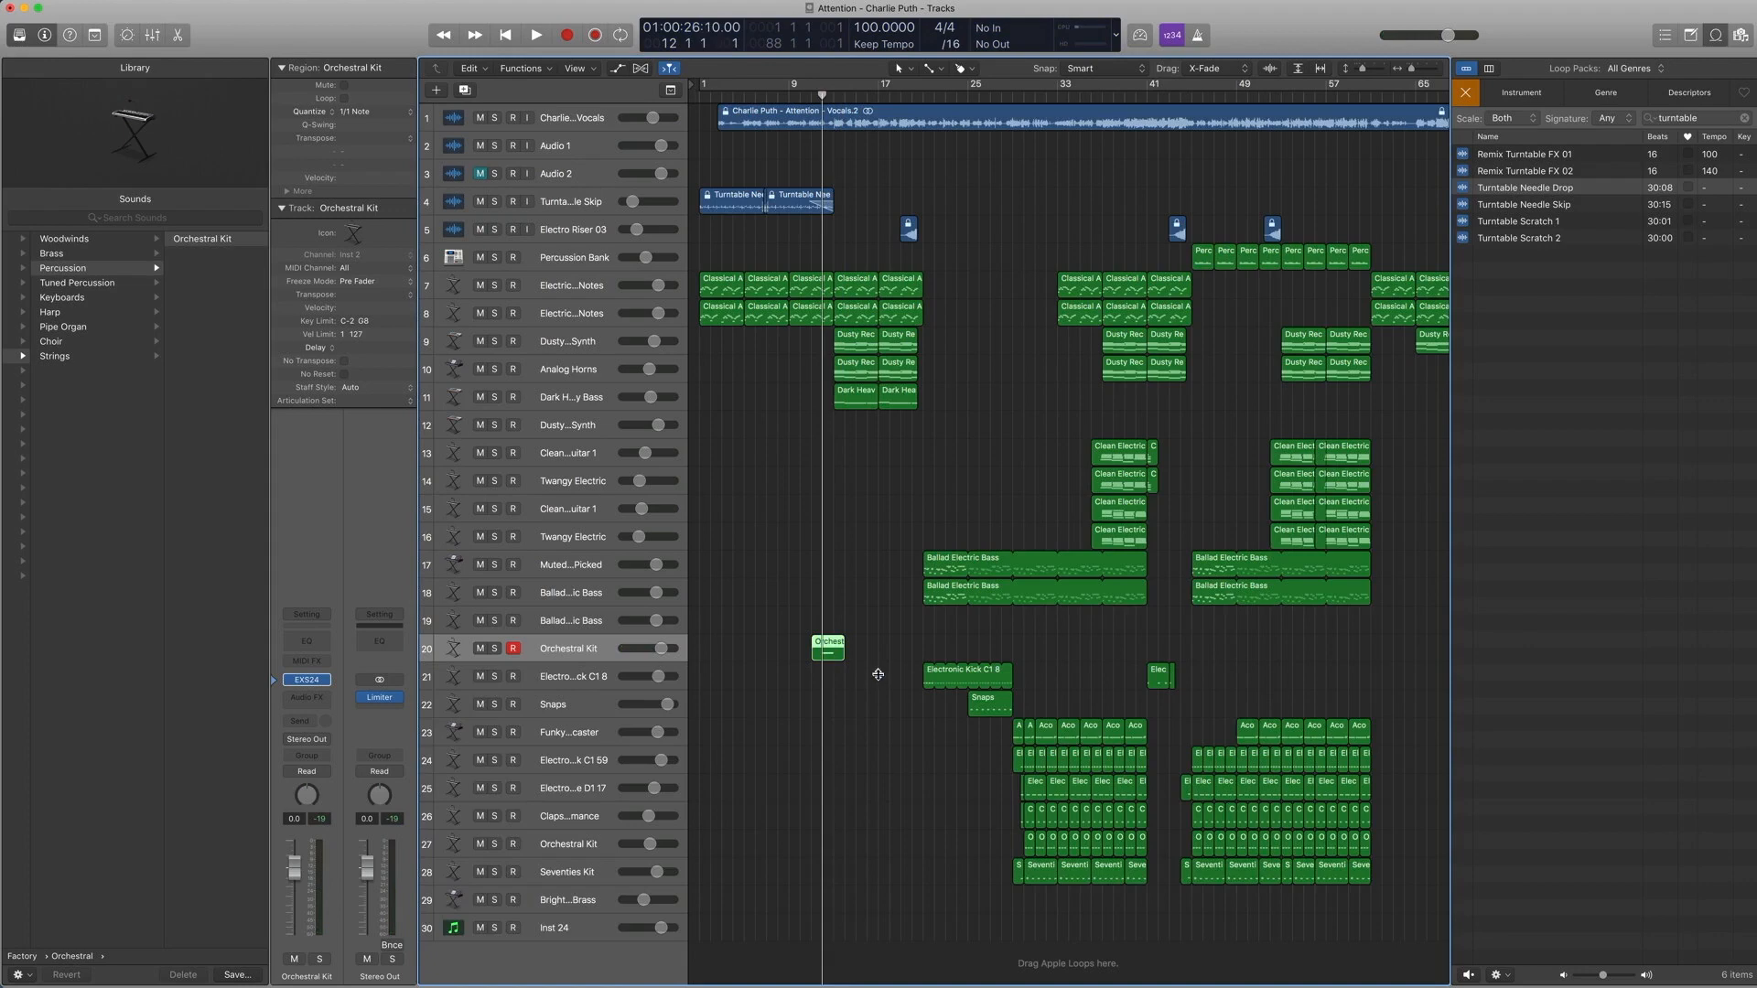
scroll(843, 301, "right", 1)
key("period")
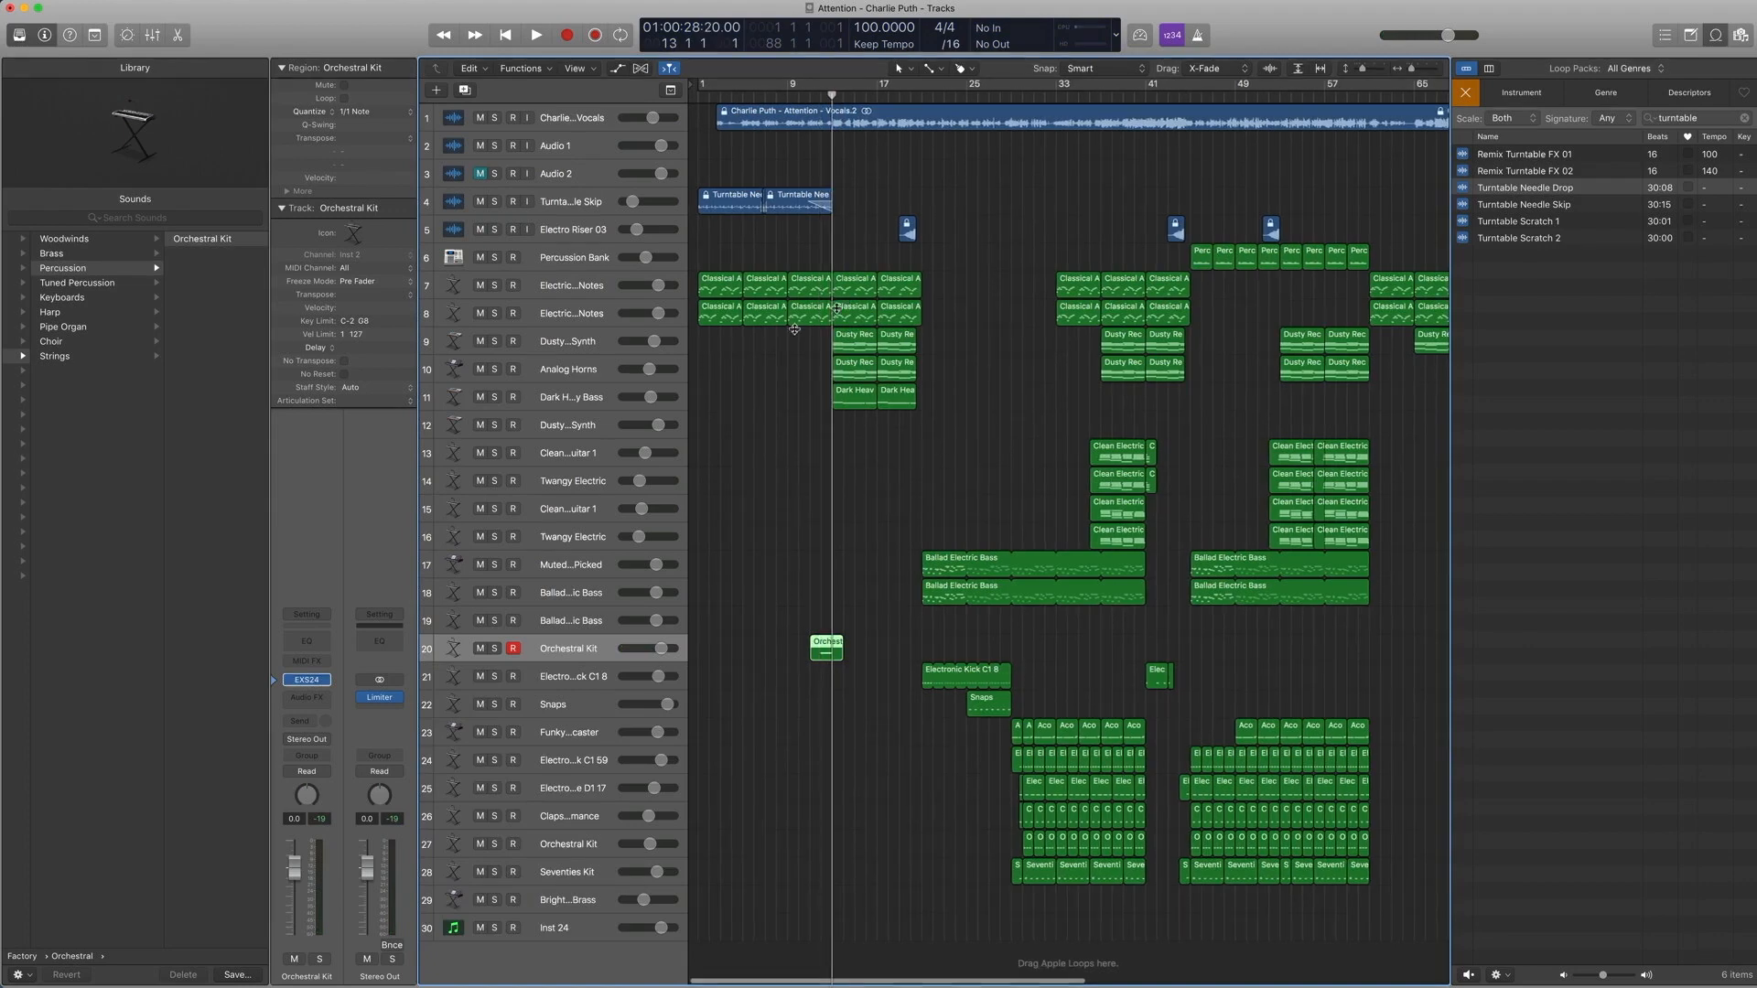
left_click(574, 345)
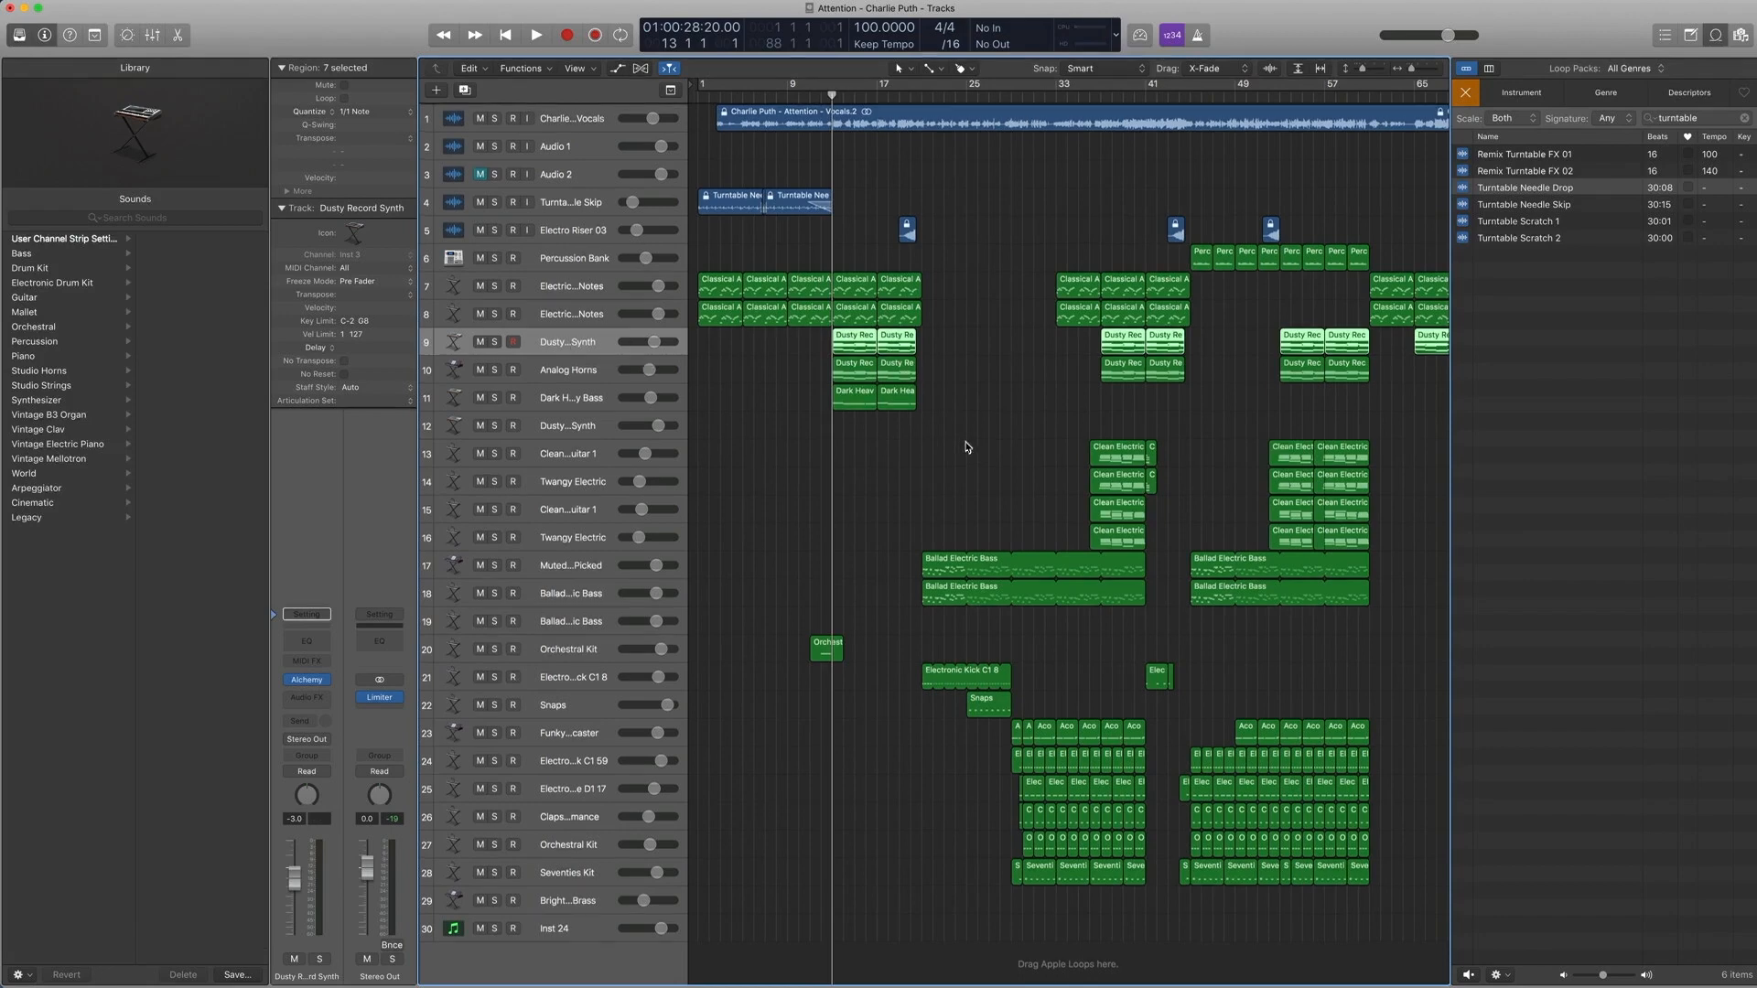
Step: Open the first two Dusty Record Synth regions on track 9 in the Piano Roll and play them solo from bar 13
left_click_drag(992, 478, 791, 248, "ctrl+alt")
left_click_drag(1280, 529, 919, 474)
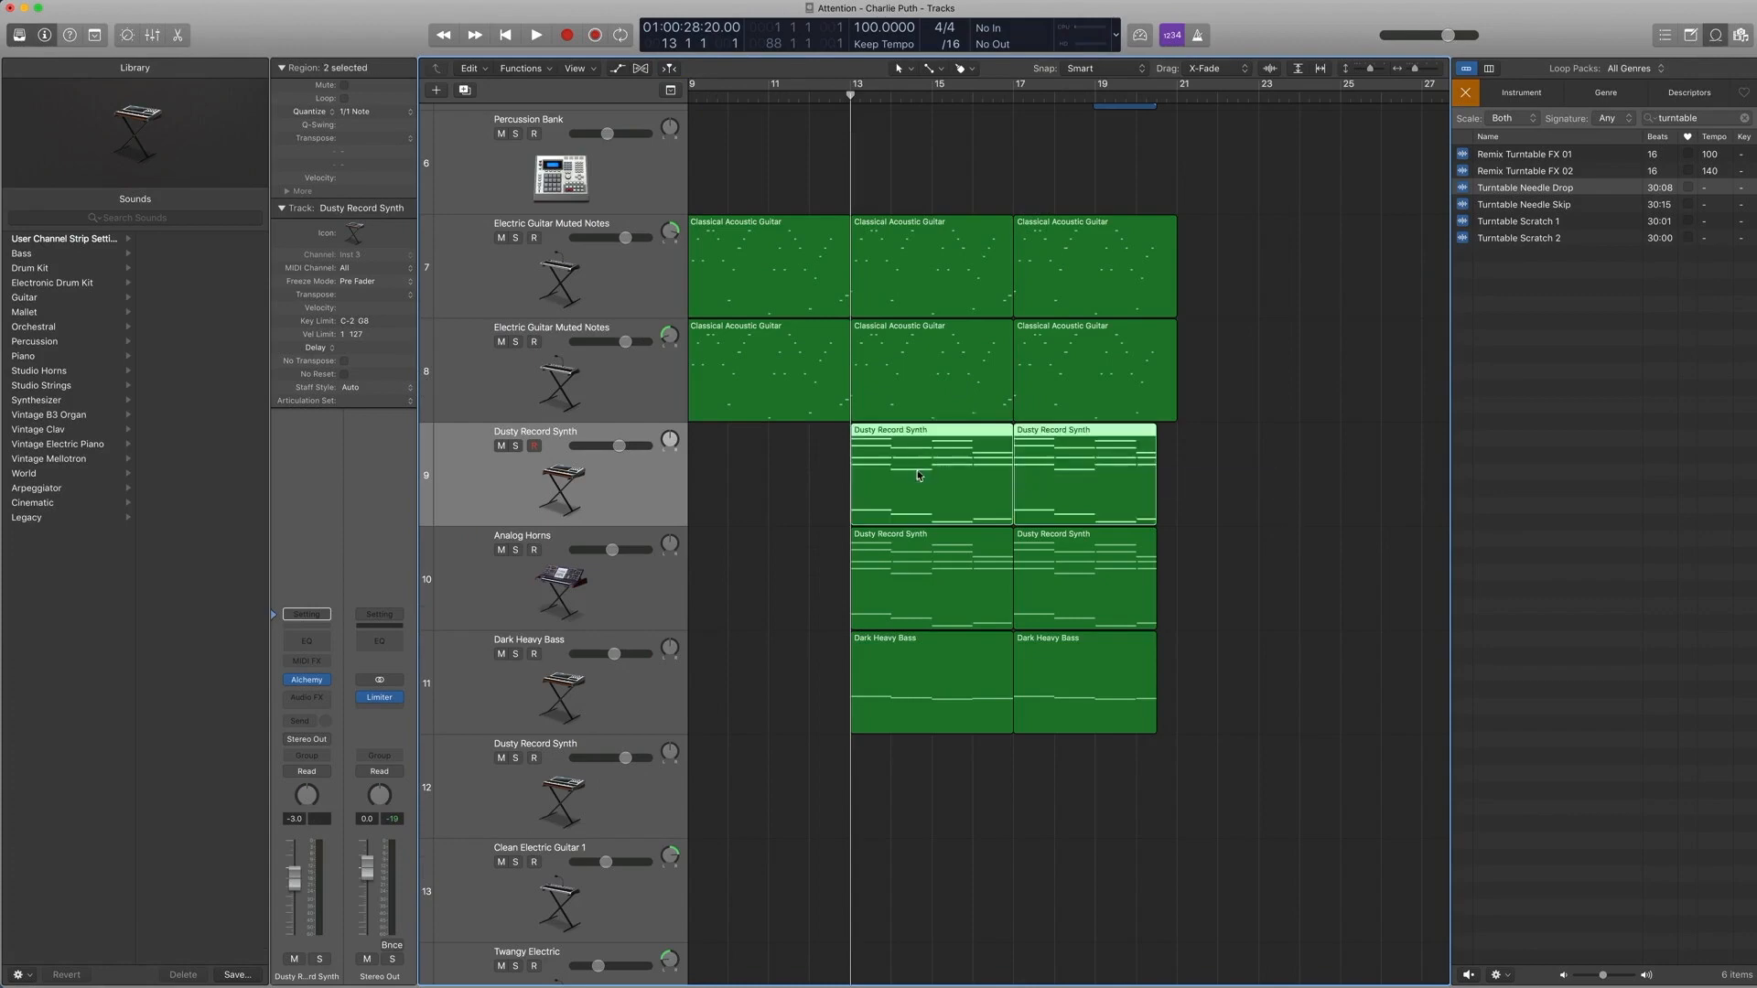
double_click(922, 456)
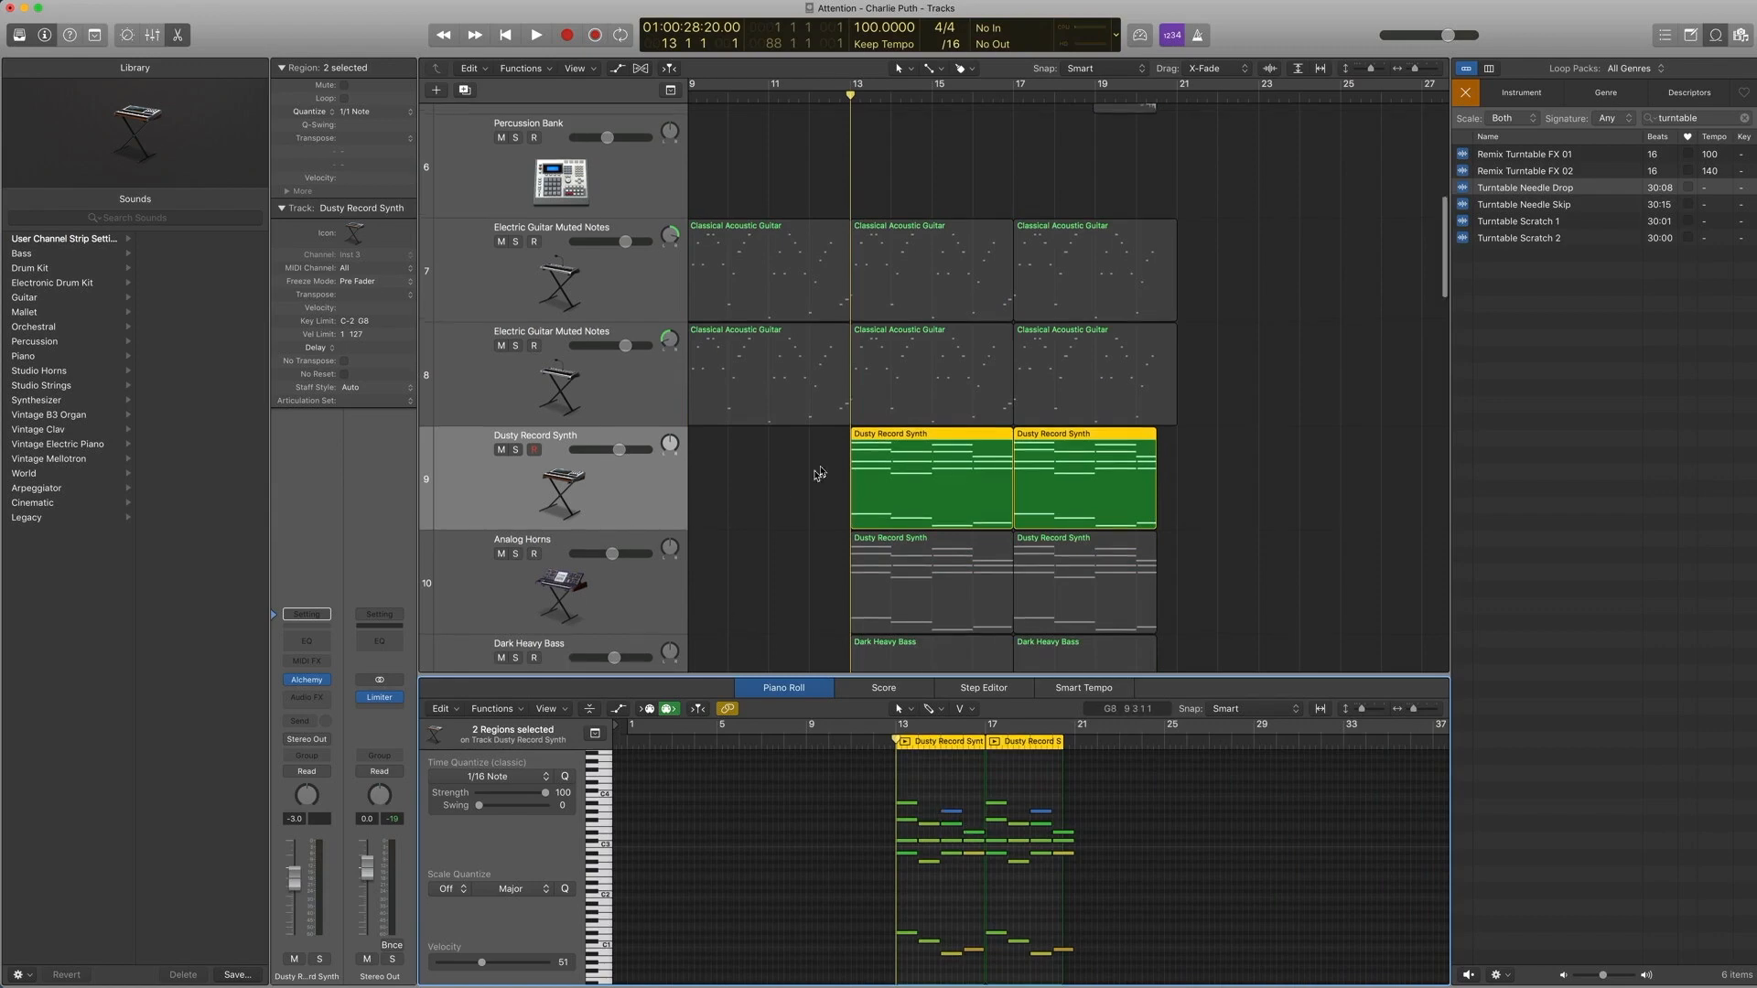
scroll(821, 467, "down", 3)
key("space")
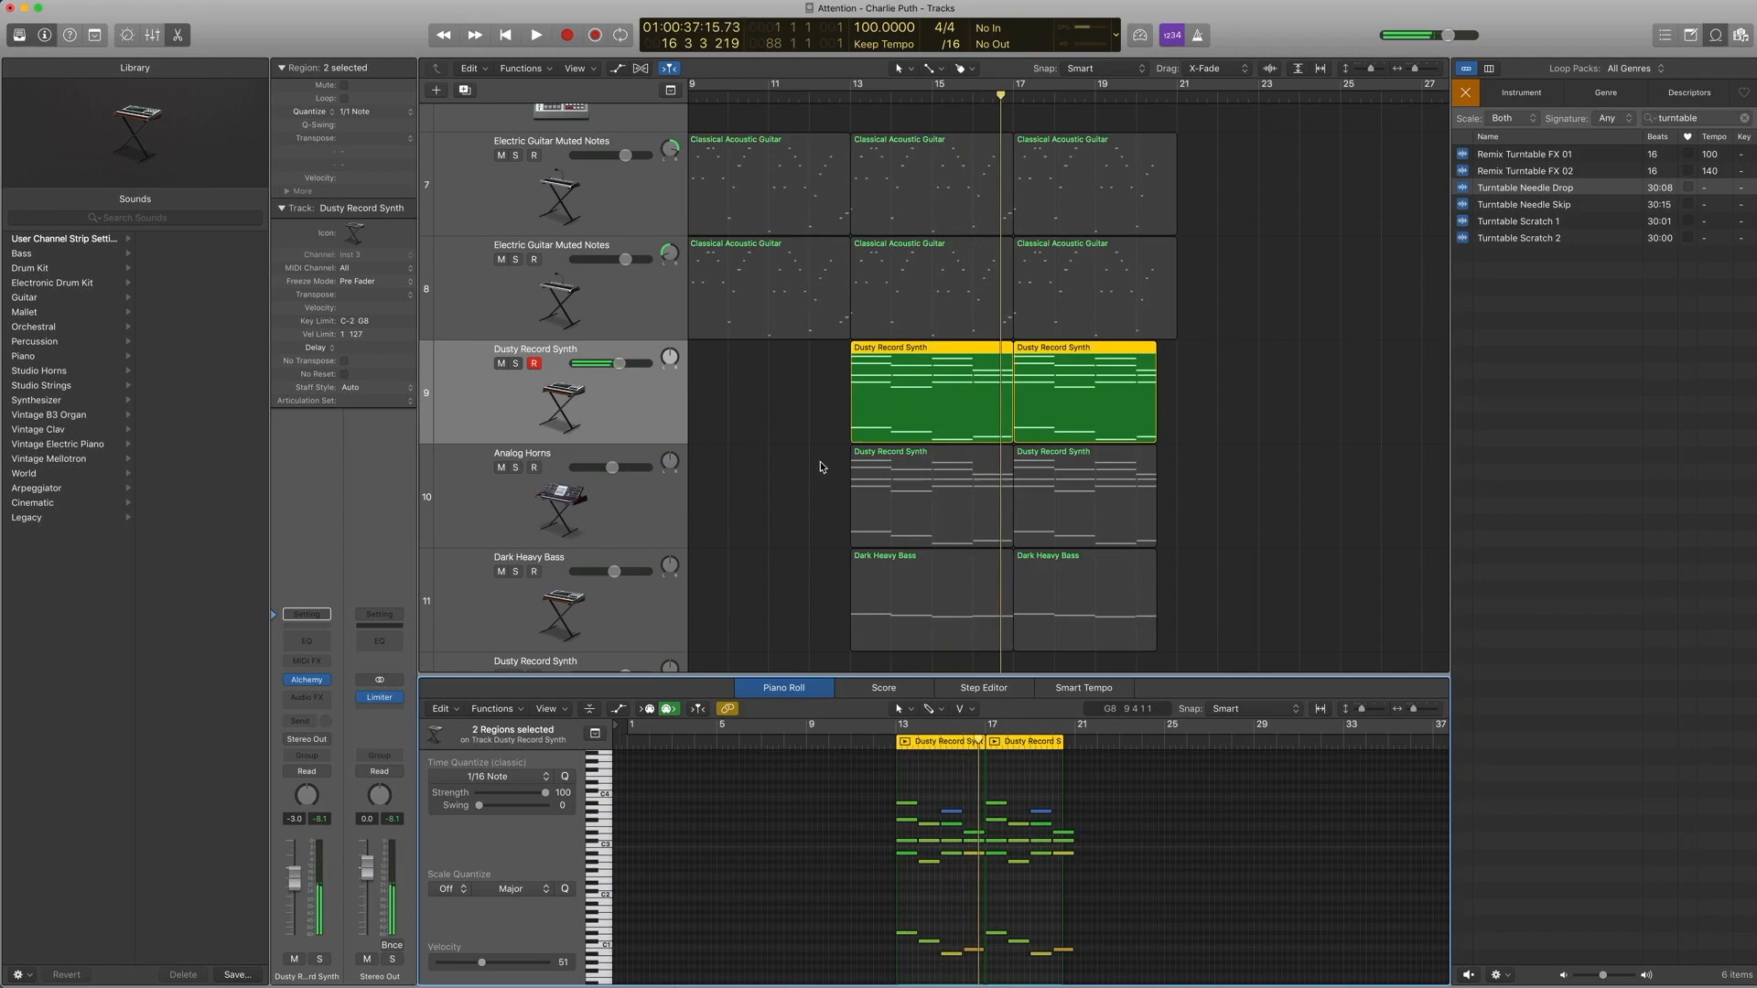
Step: Inspect the Alchemy instrument on track 9, including its setting categories, the Dusty Record Synth preset and the Vinyl EP variation, then close it
left_click(592, 431)
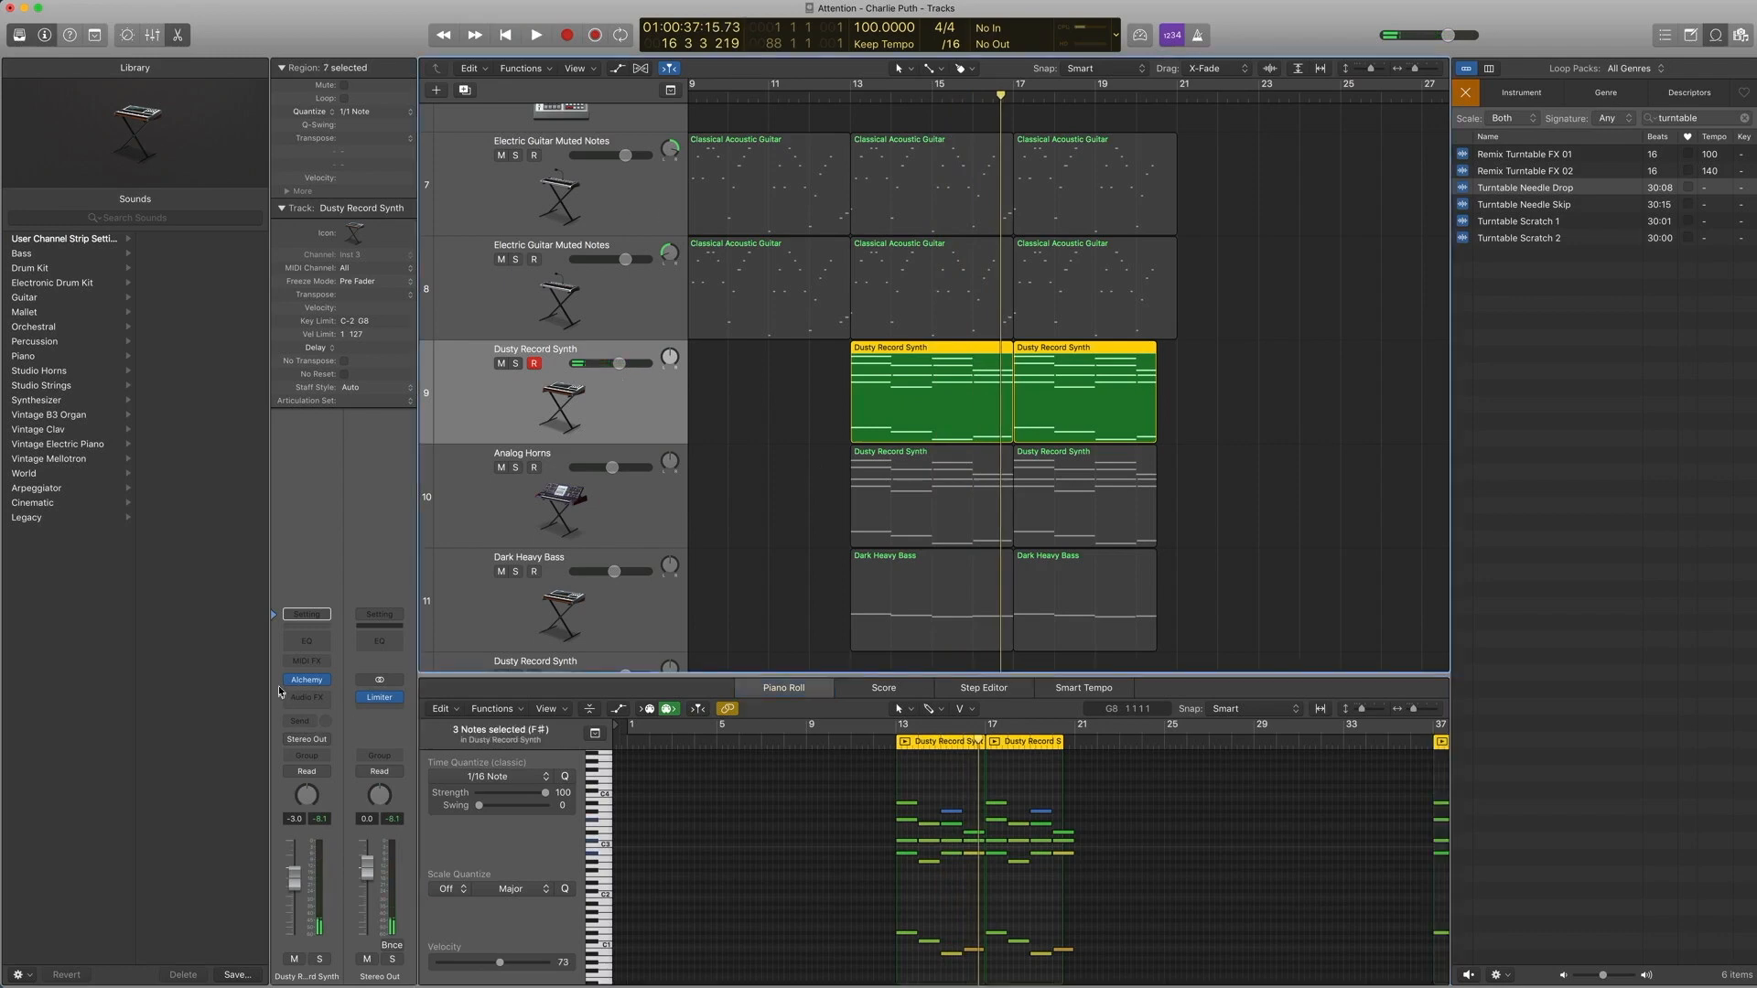
left_click(308, 682)
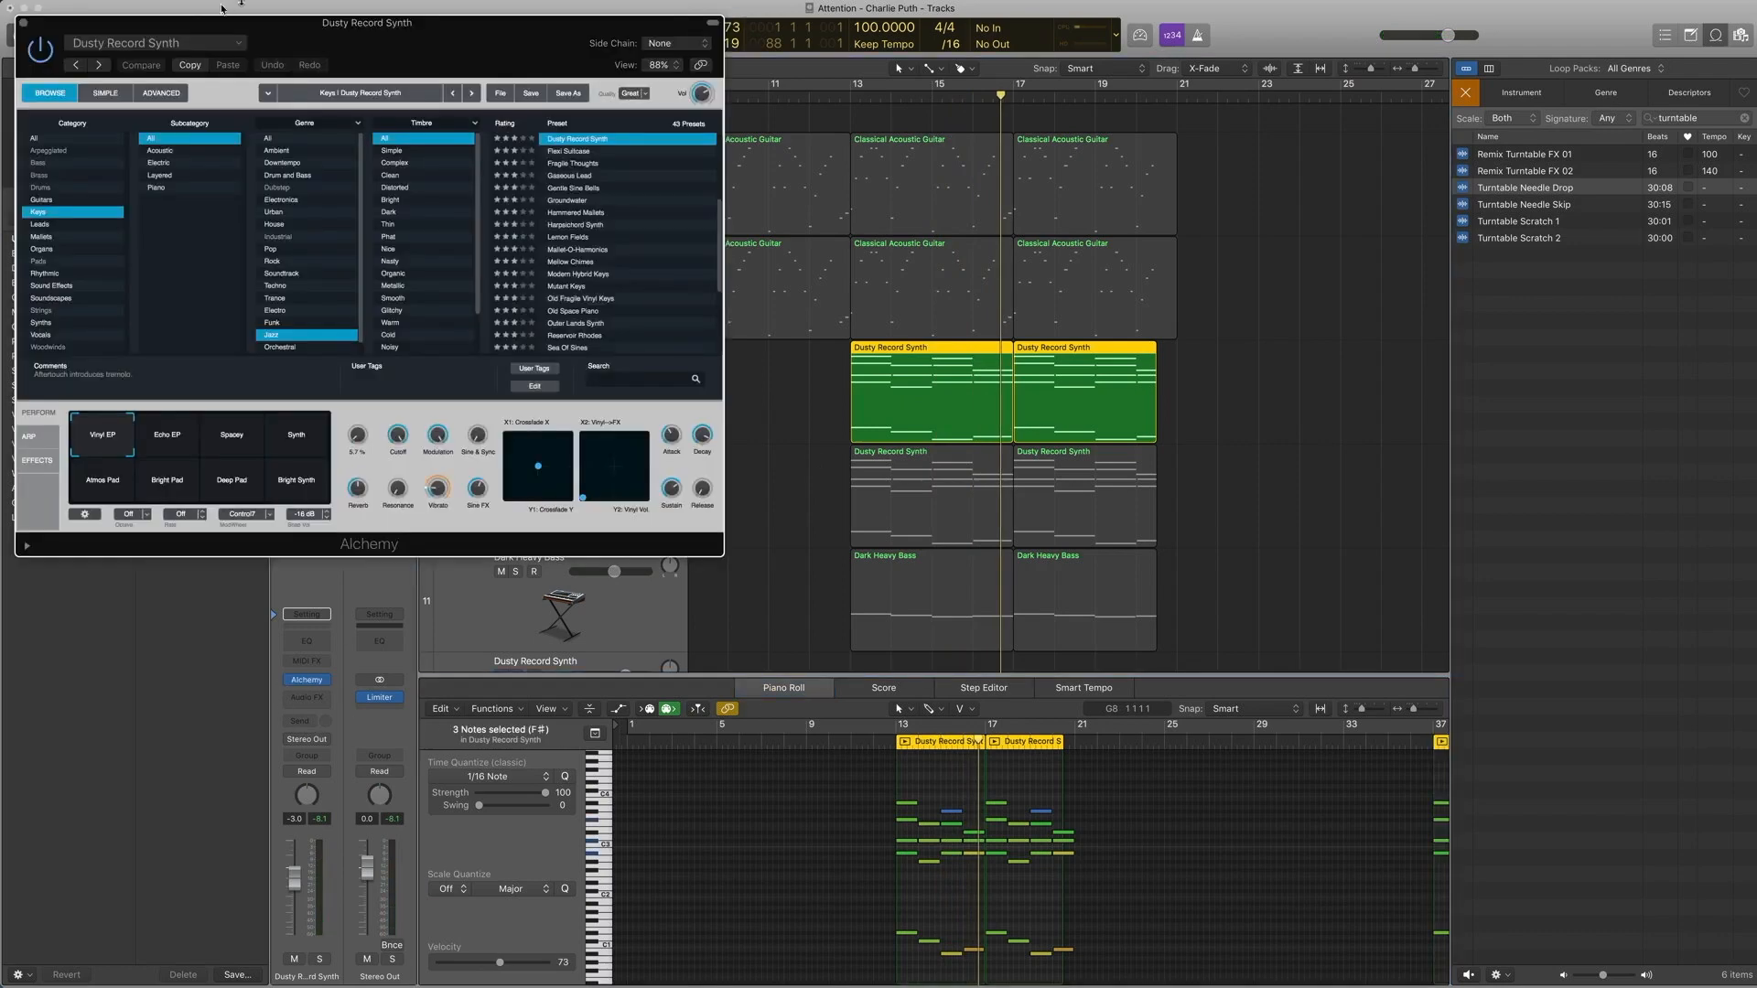
left_click(191, 41)
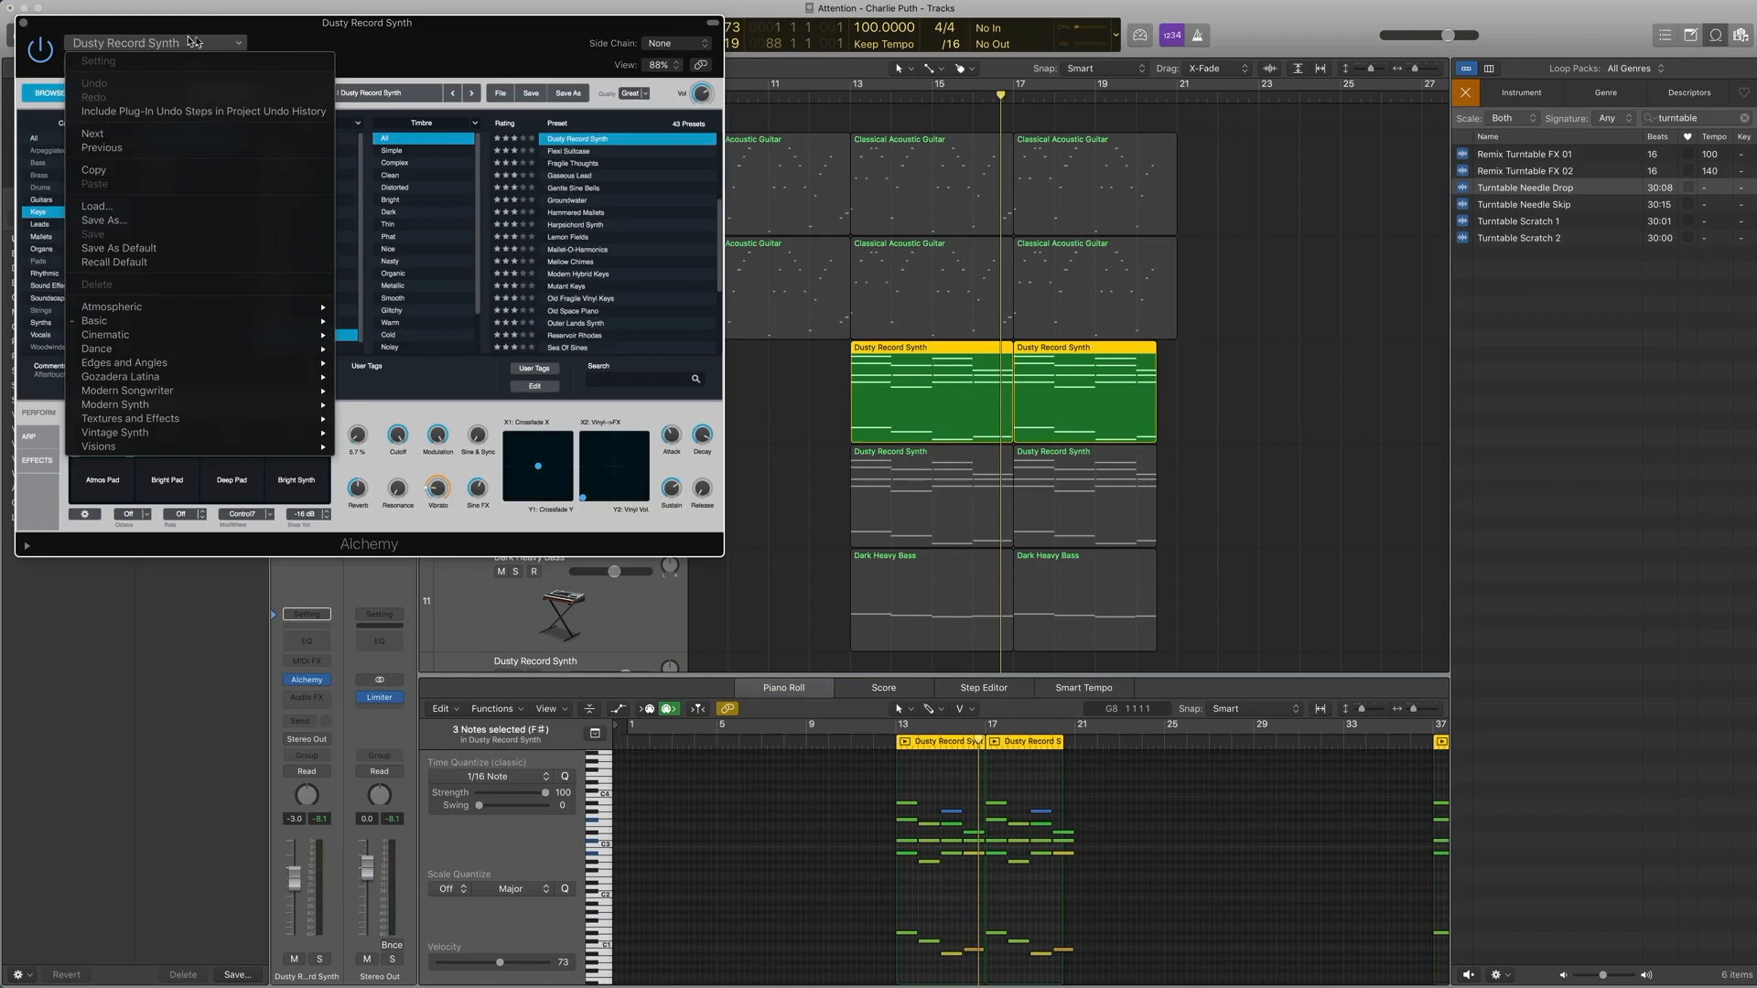
left_click(357, 66)
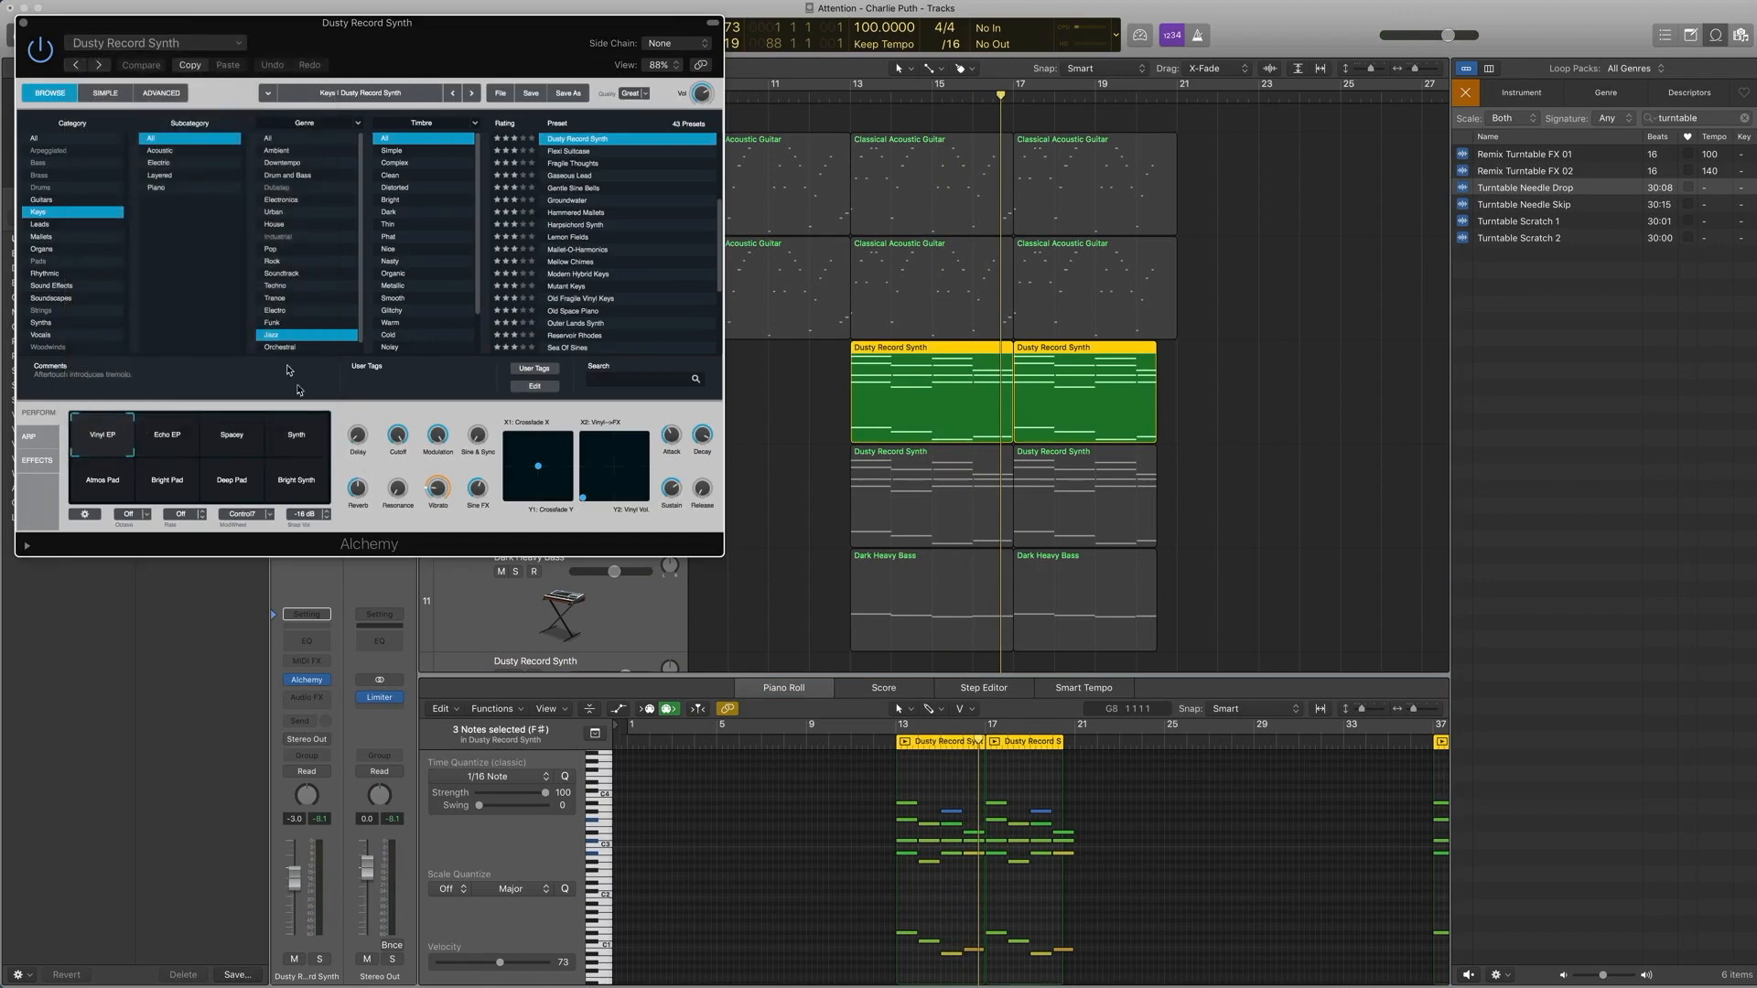
left_click(23, 21)
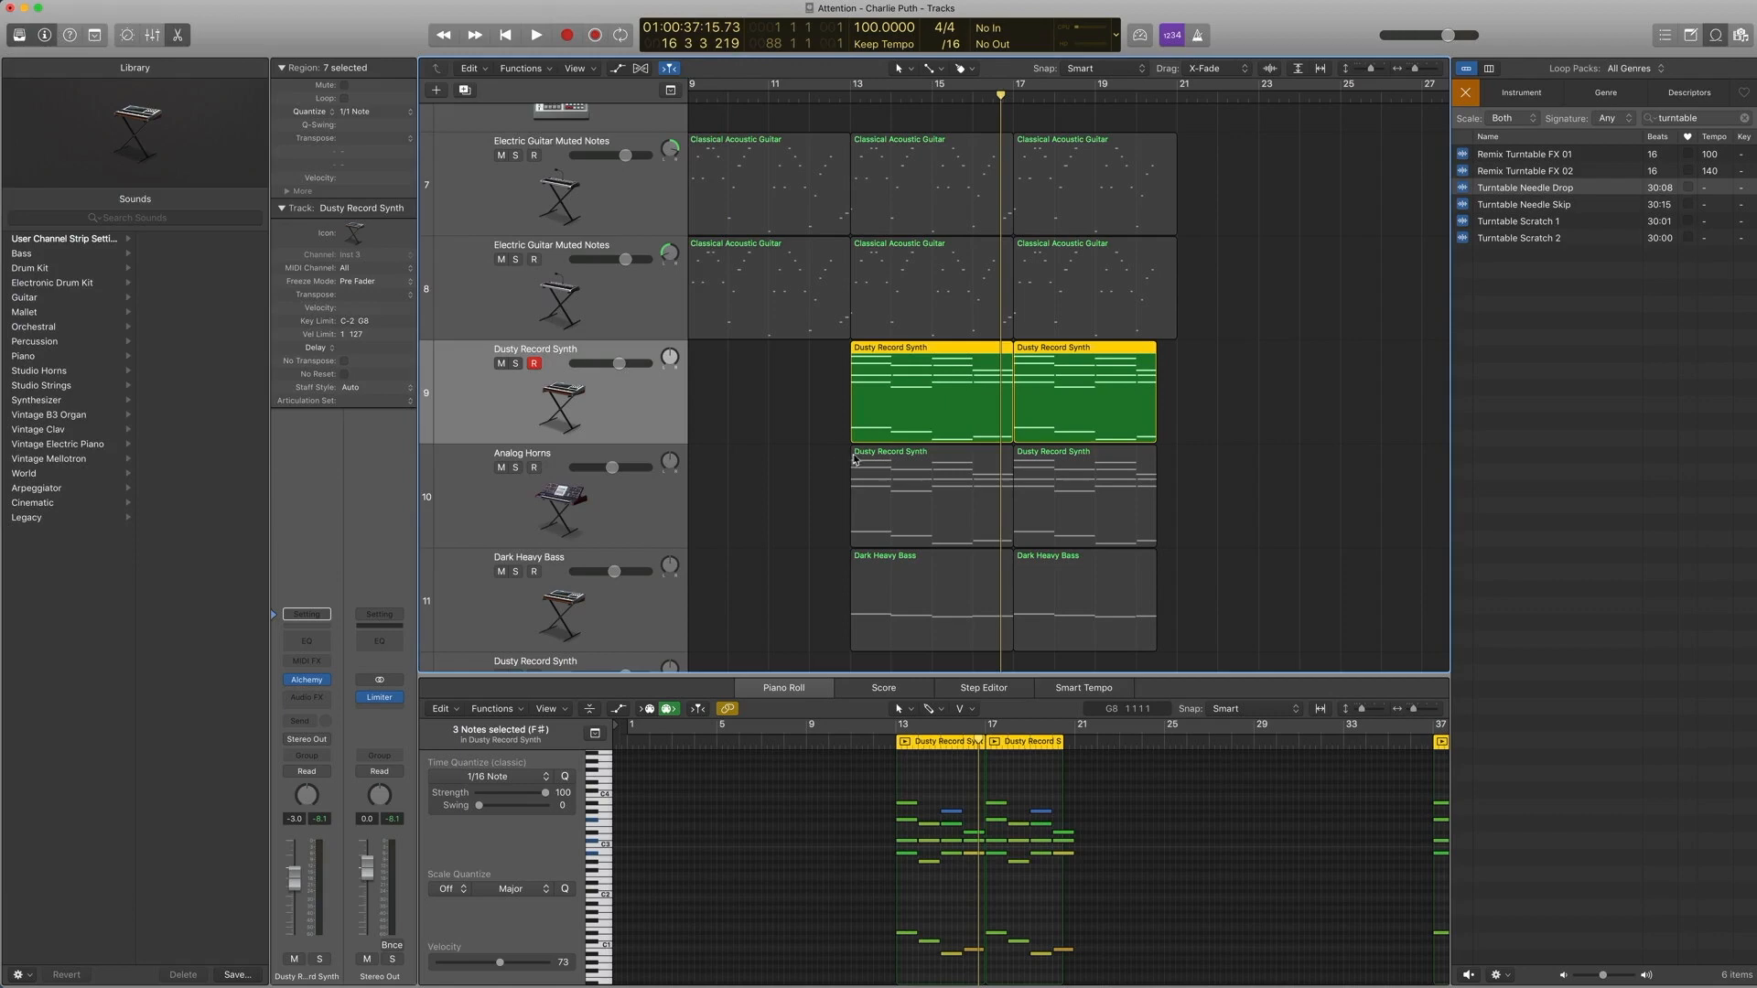
left_click(308, 682)
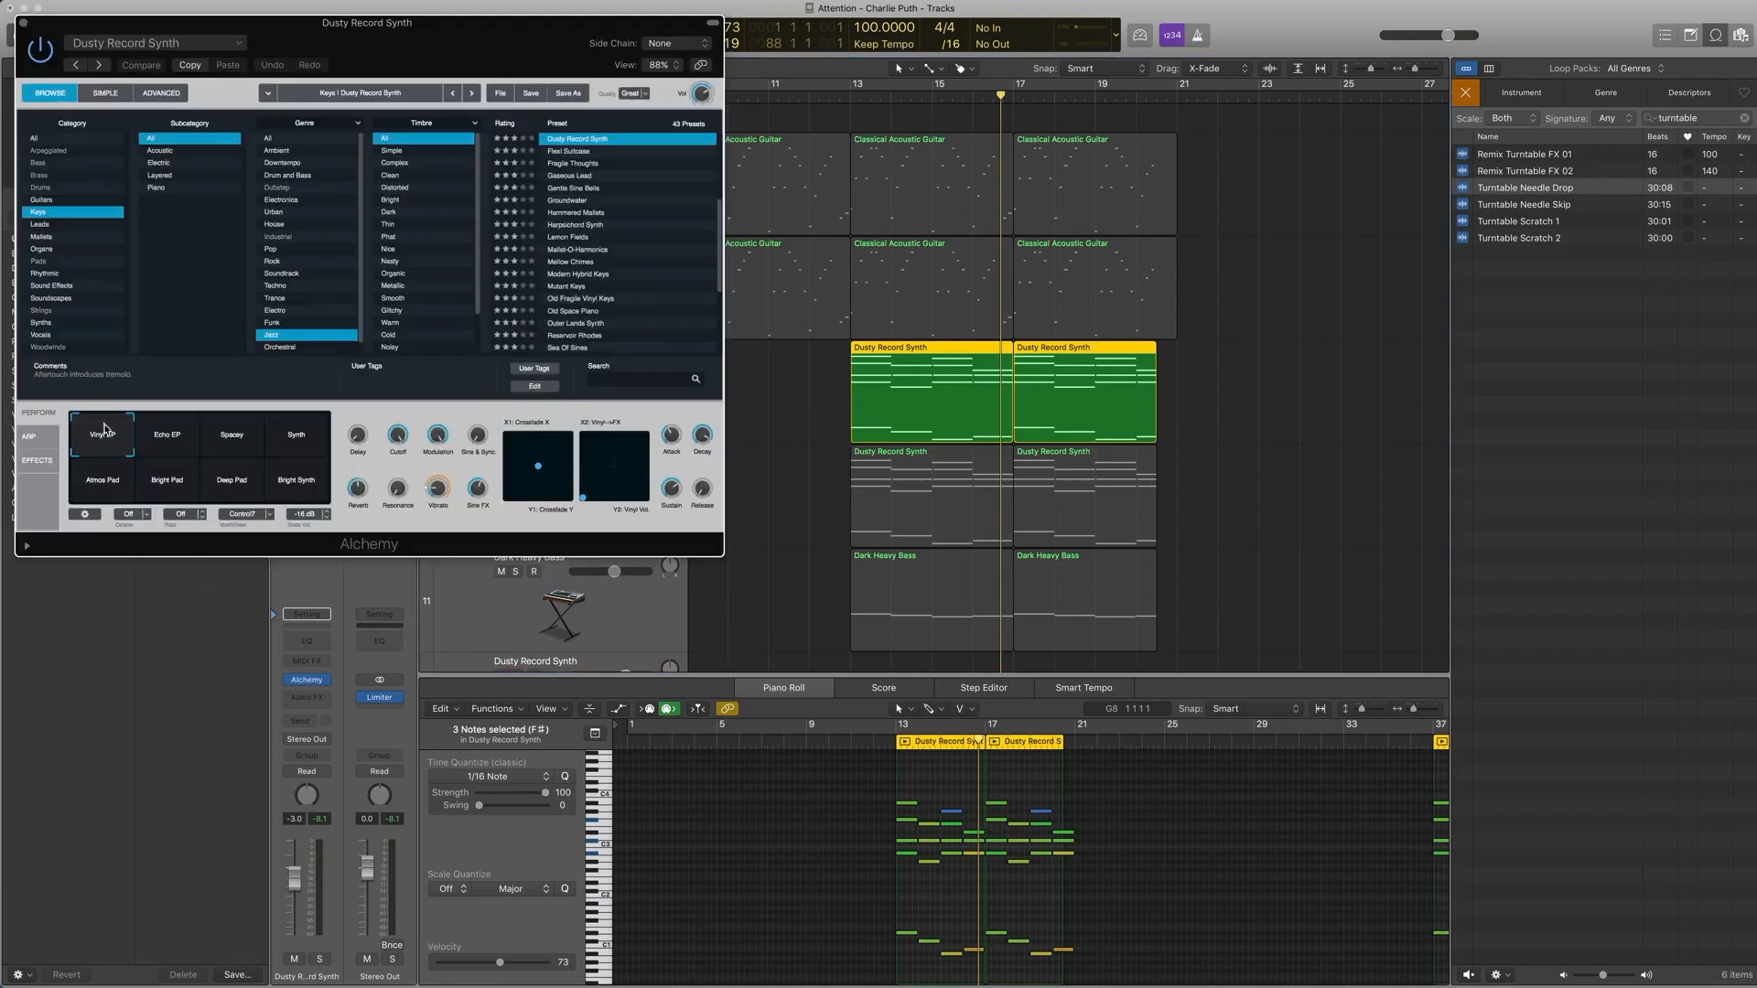
left_click(23, 23)
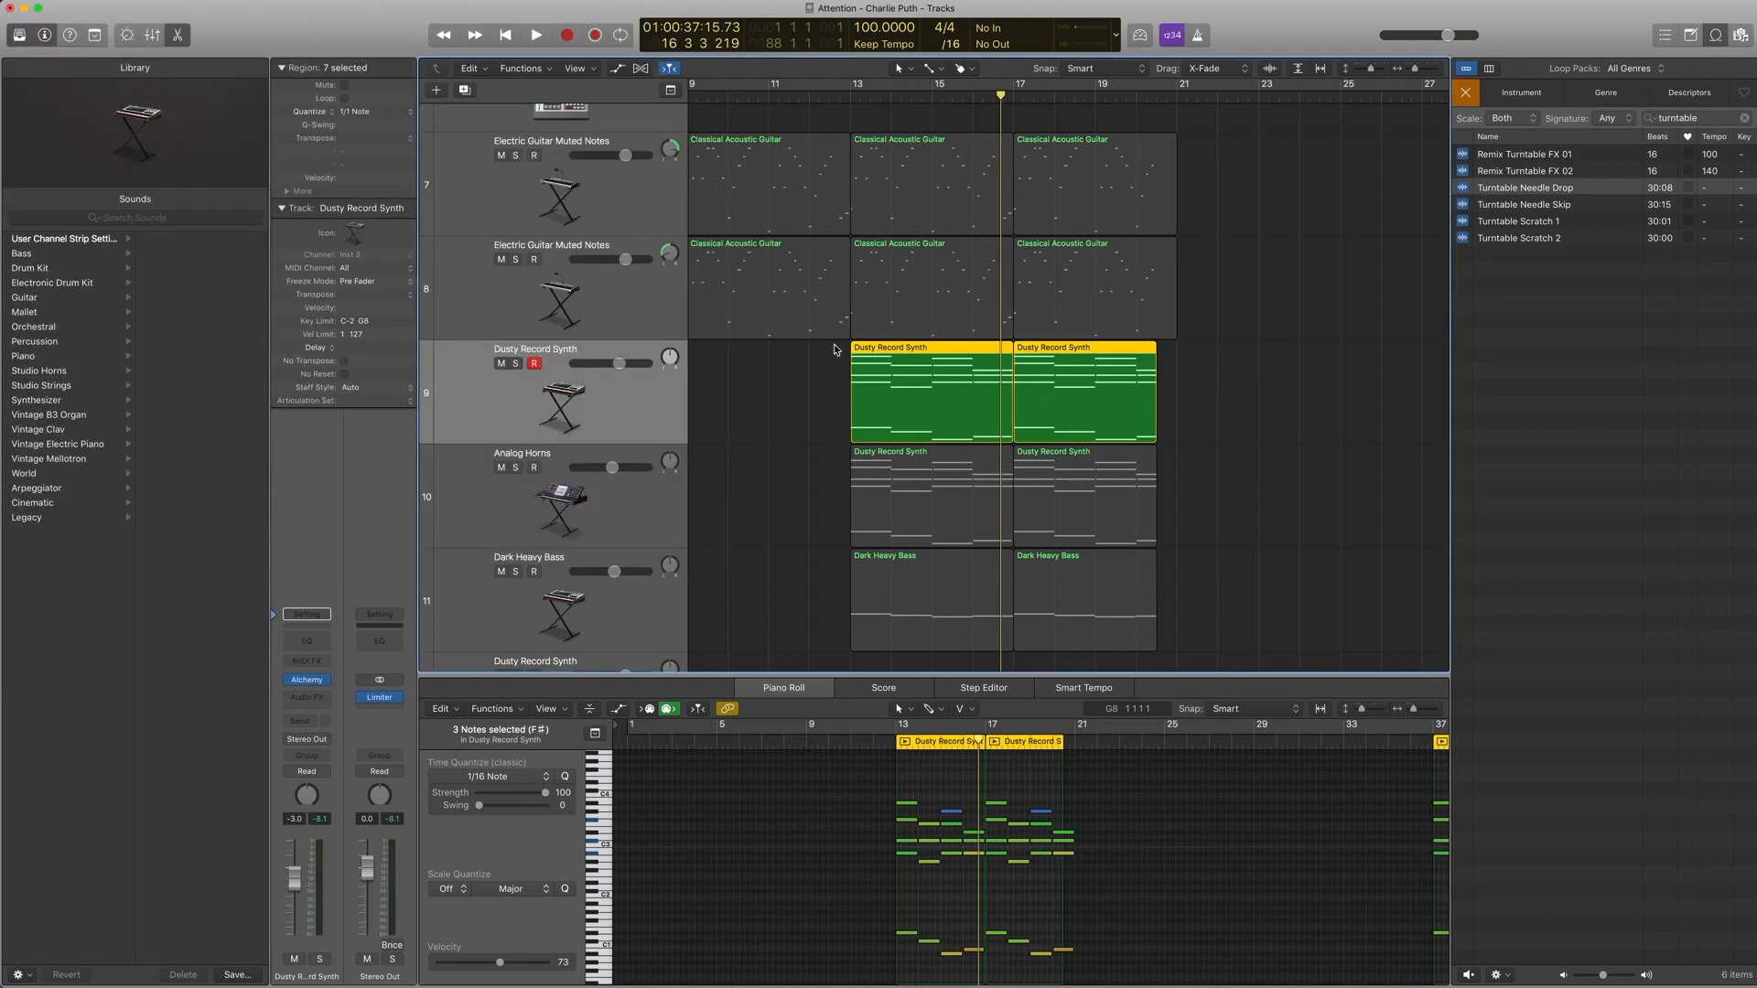
Step: Select only the first Dusty Record Synth region on track 9 and play it briefly from bar 13
left_click(833, 392)
left_click(893, 396)
left_click(850, 97)
key("space")
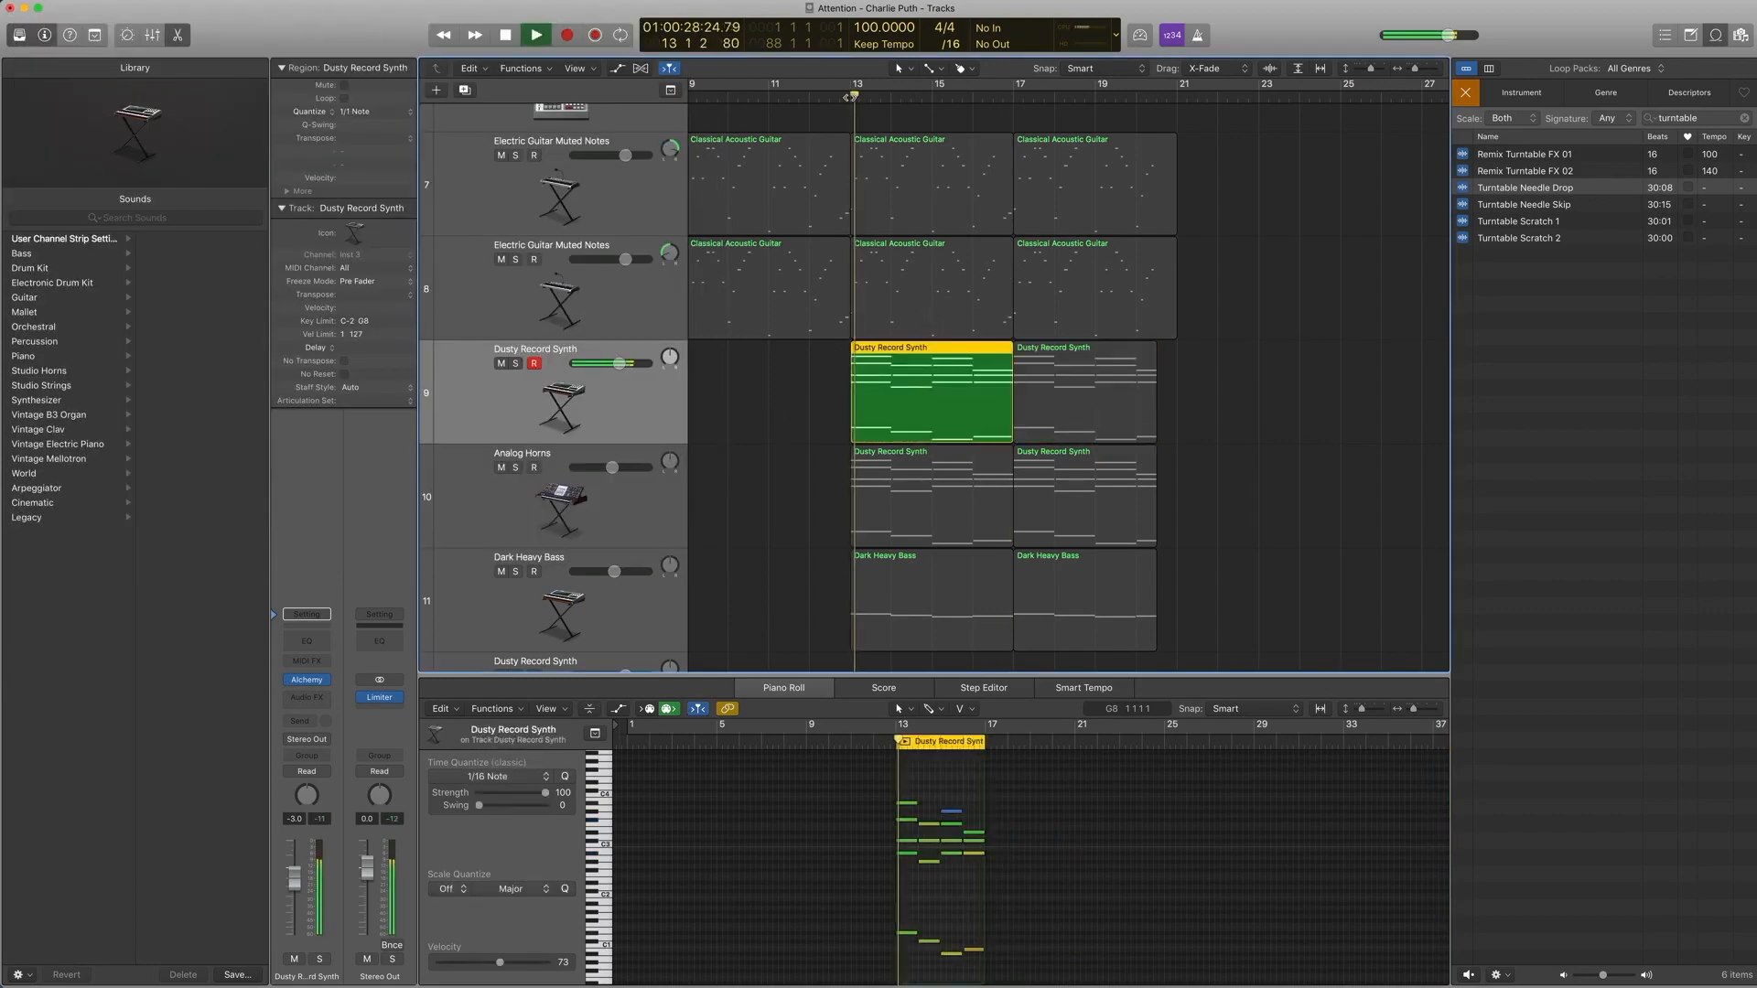
key("space")
Step: Select the Analog Horns track 10 and load the Analog Horns setting from 06 Synth Brass in its ES2 synth
left_click(595, 494)
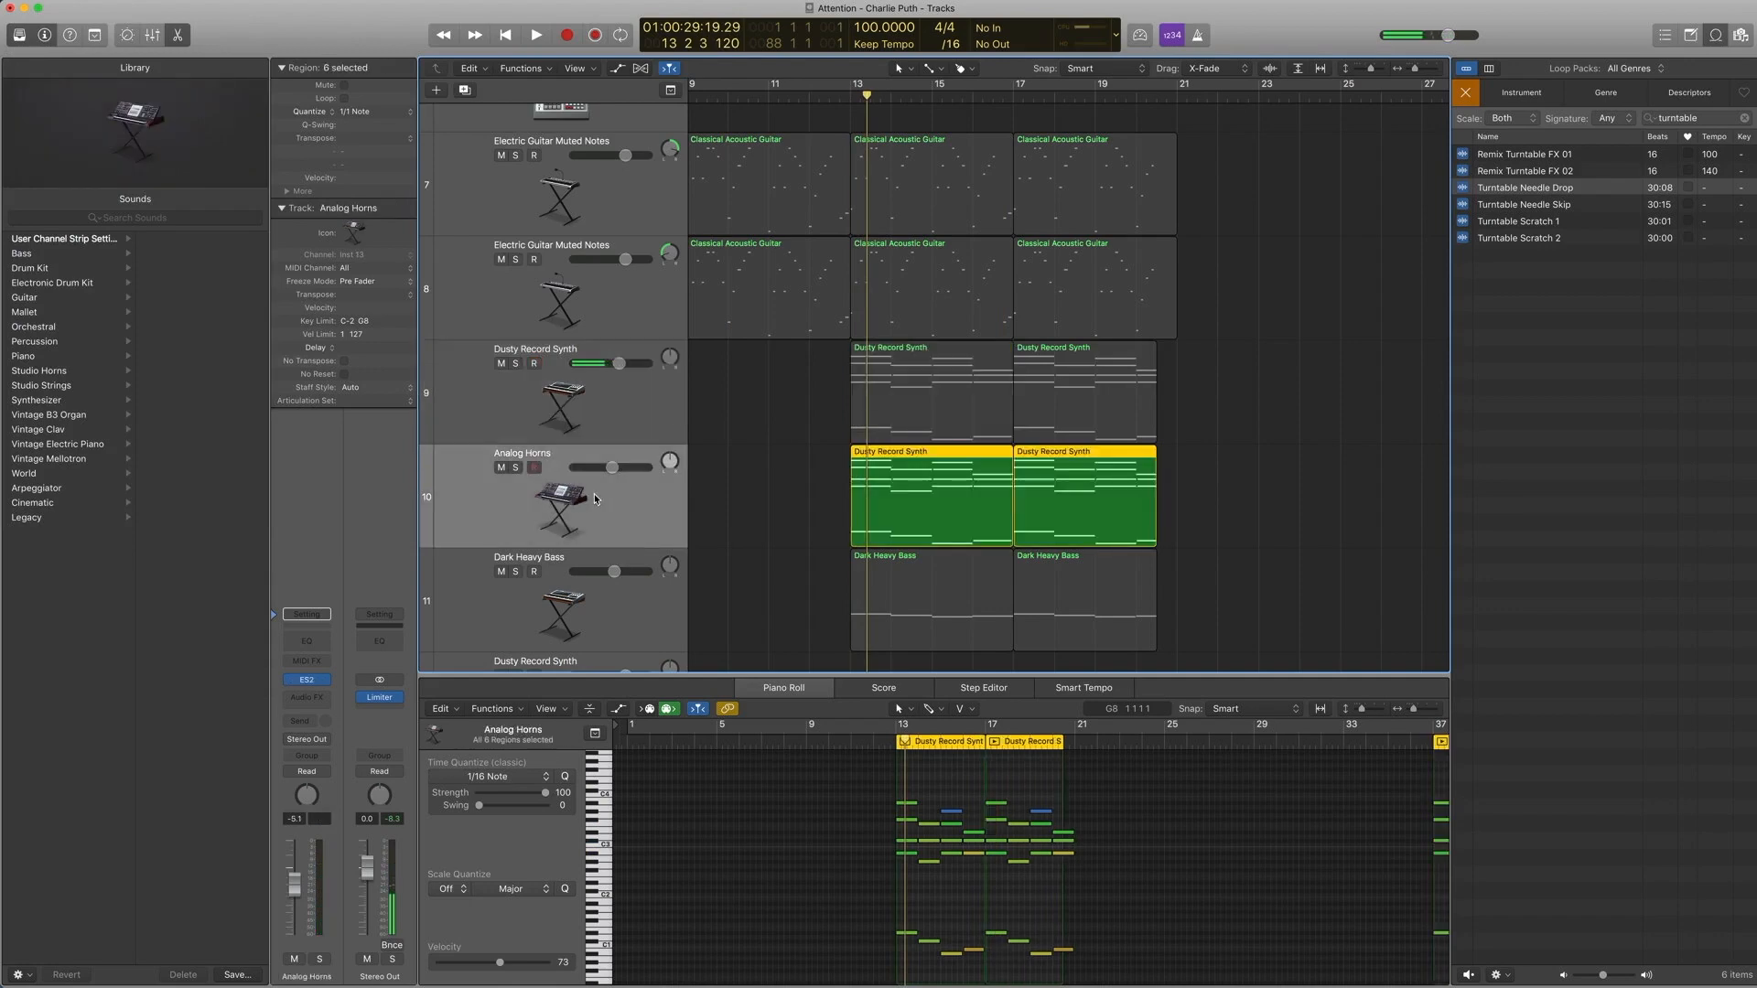
left_click(309, 684)
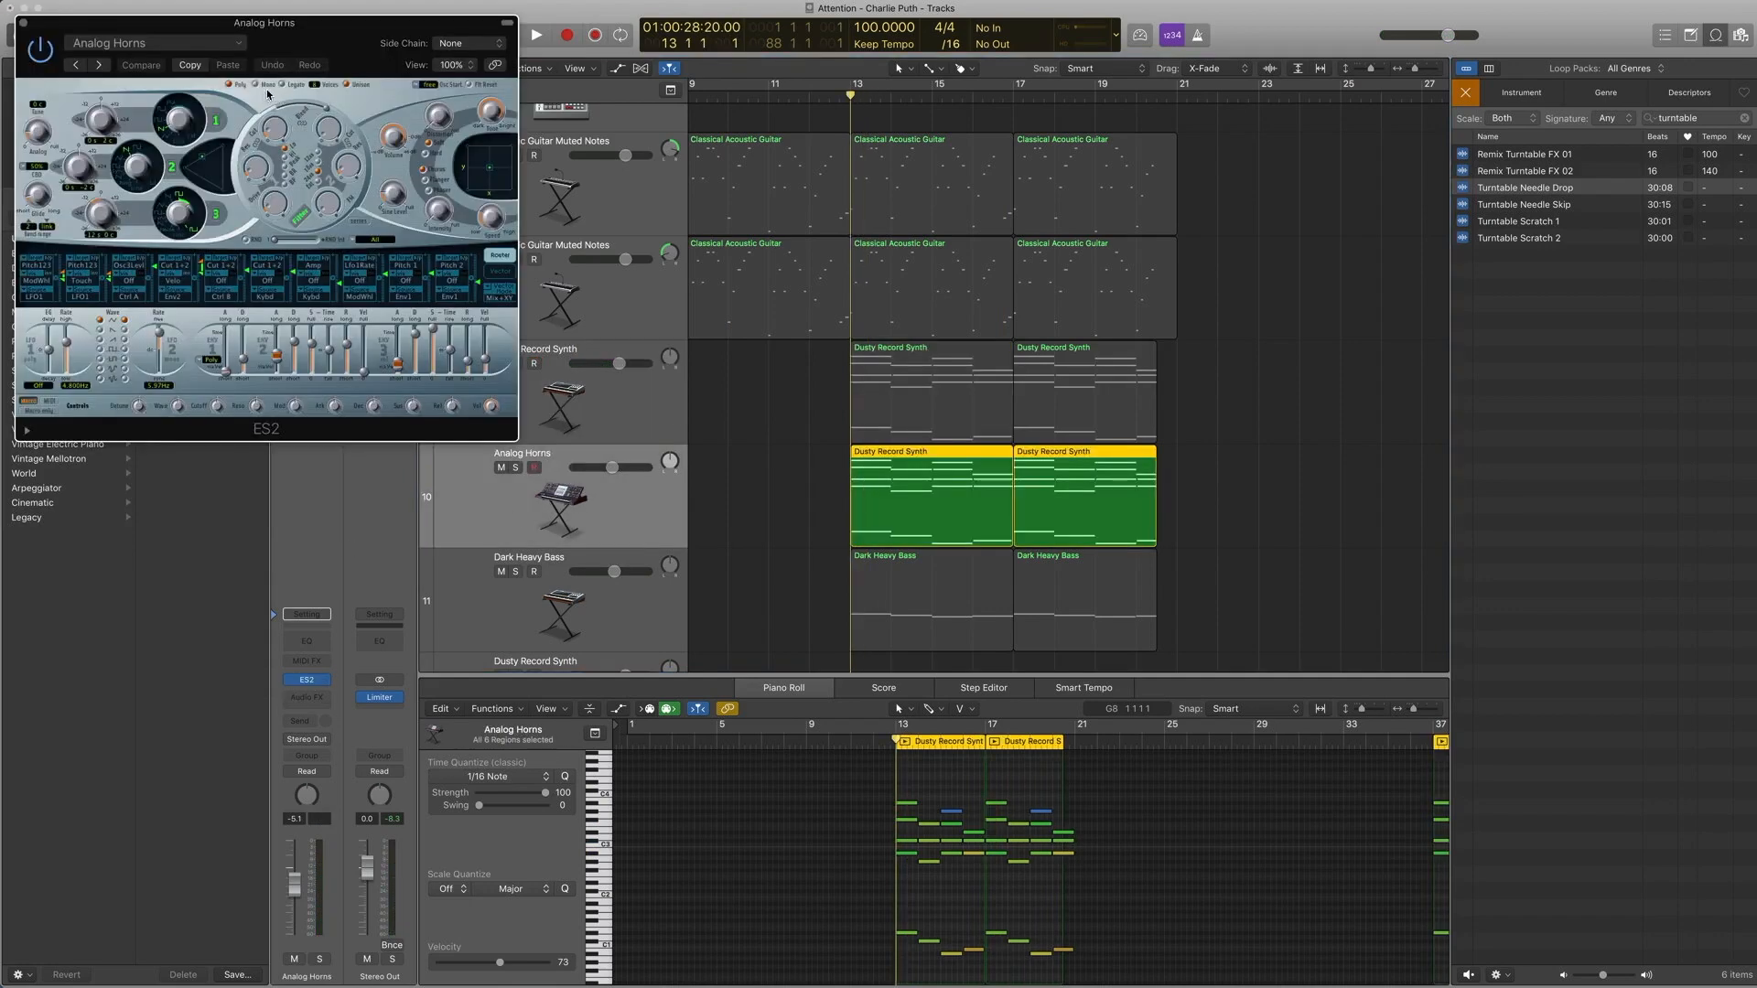
left_click(230, 43)
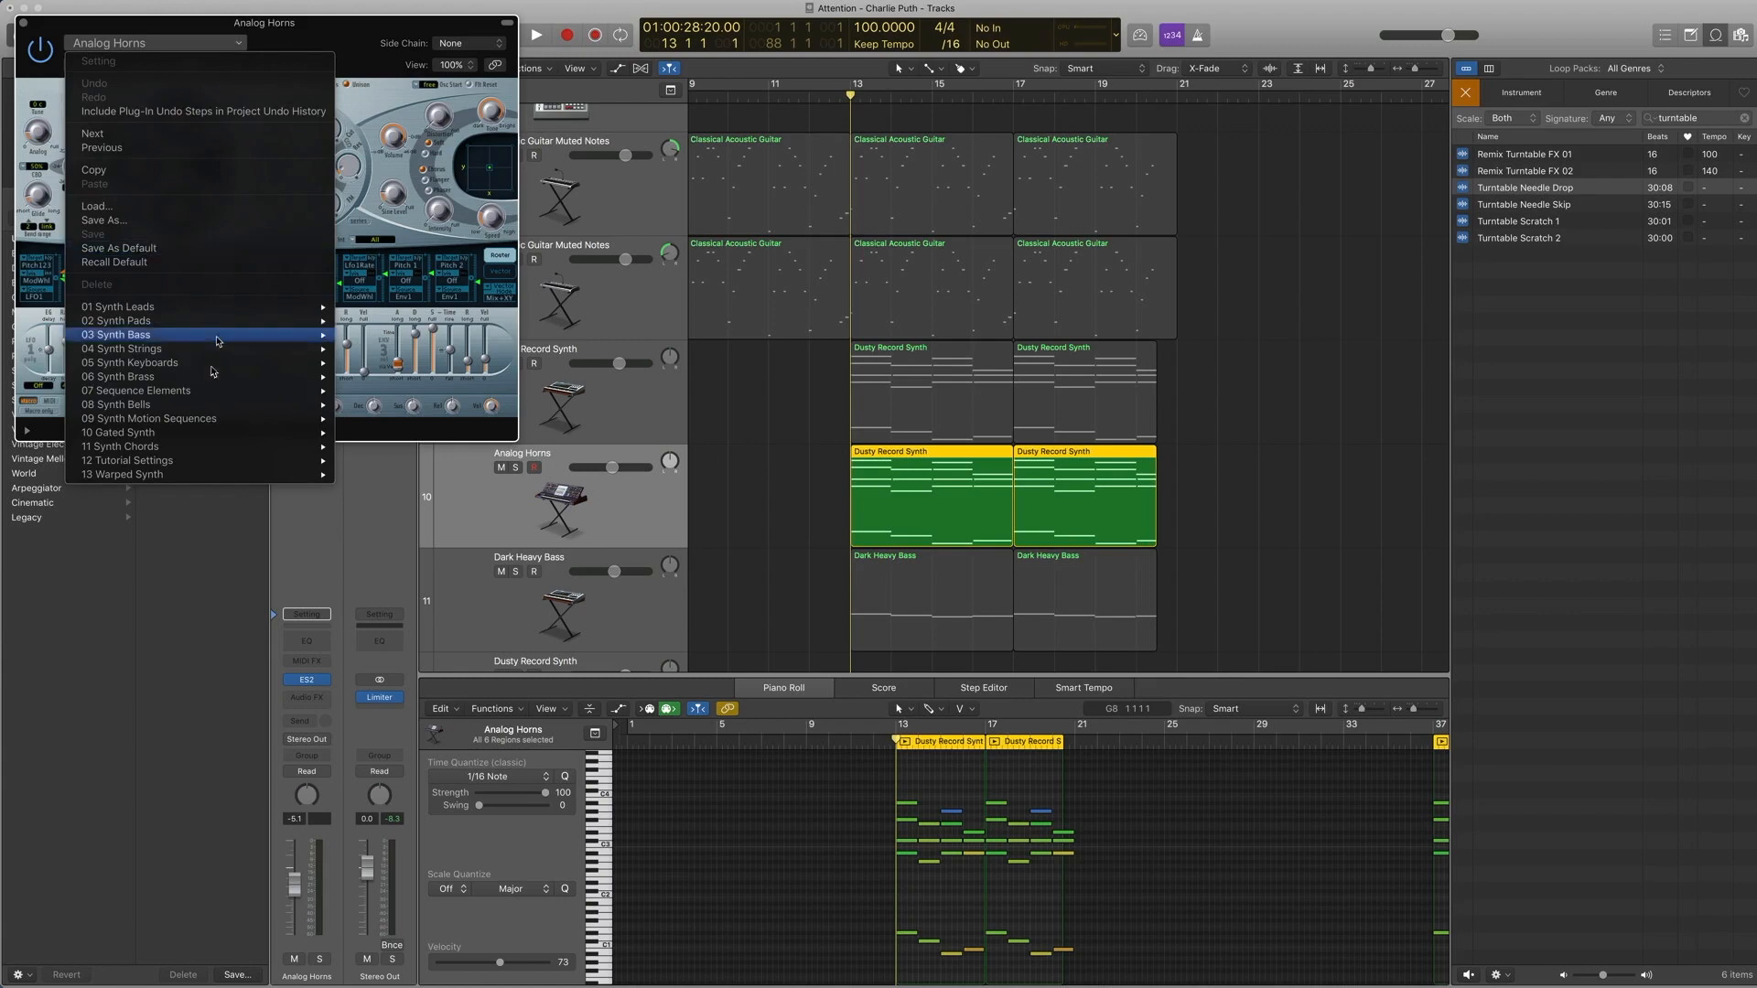
mouse_move(218, 464)
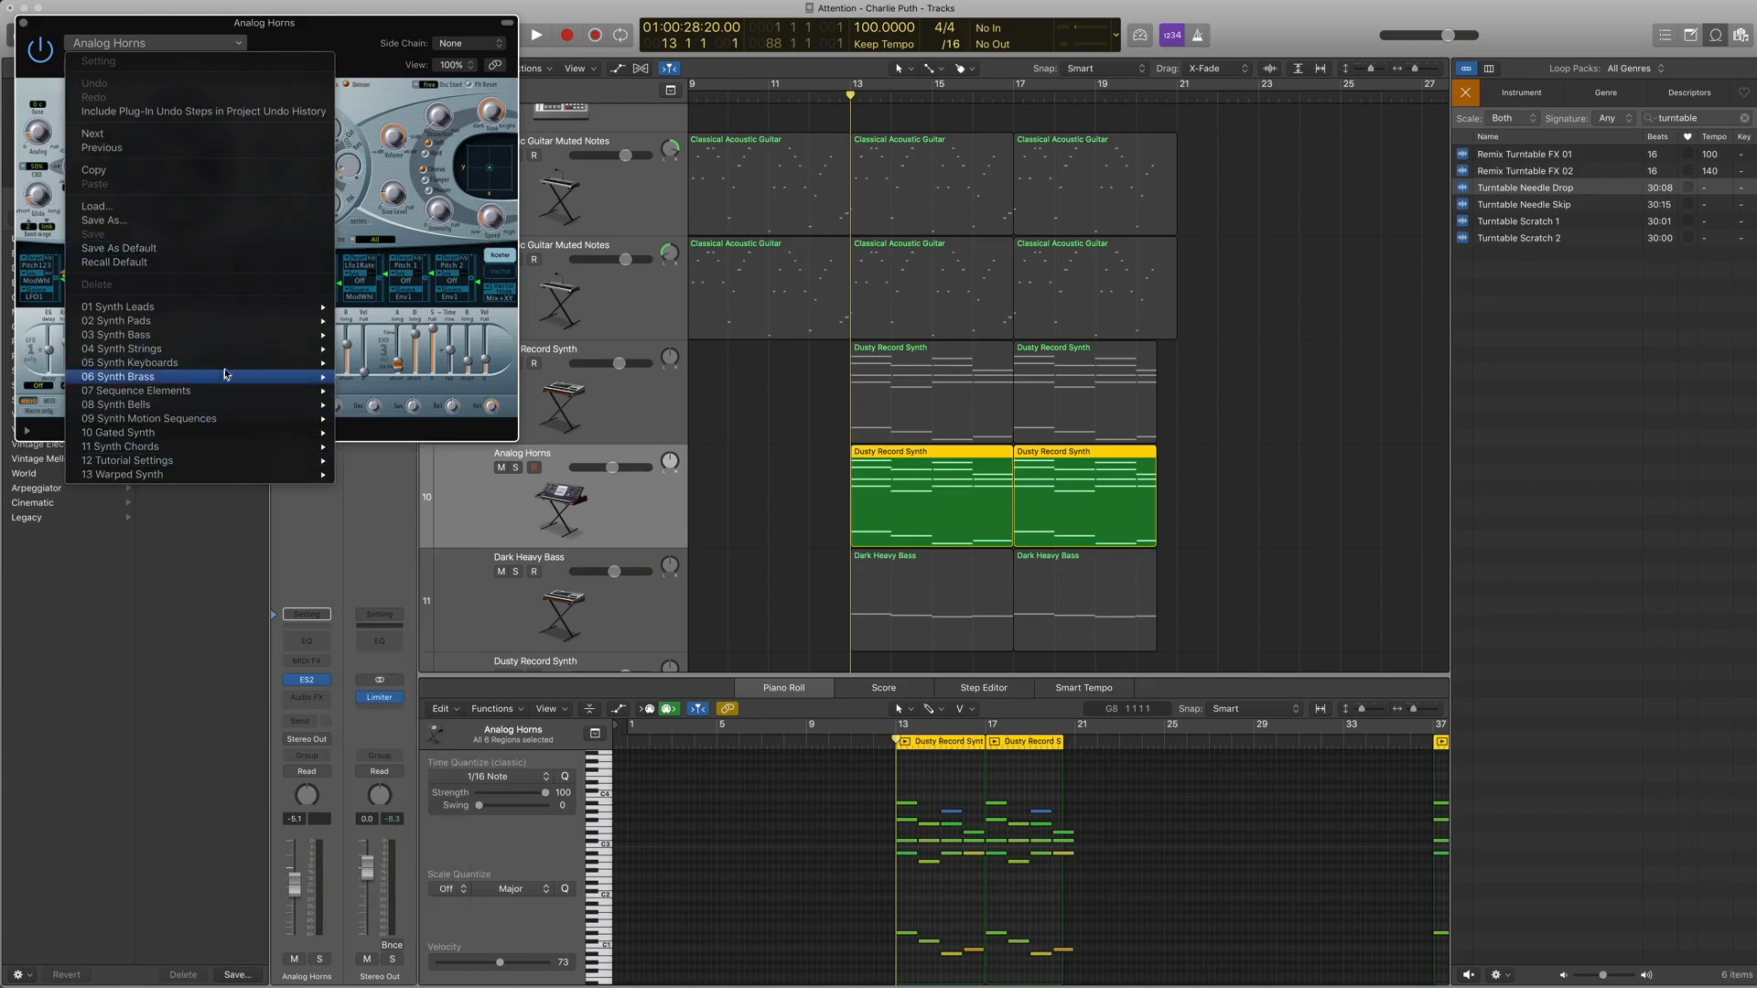
mouse_move(219, 378)
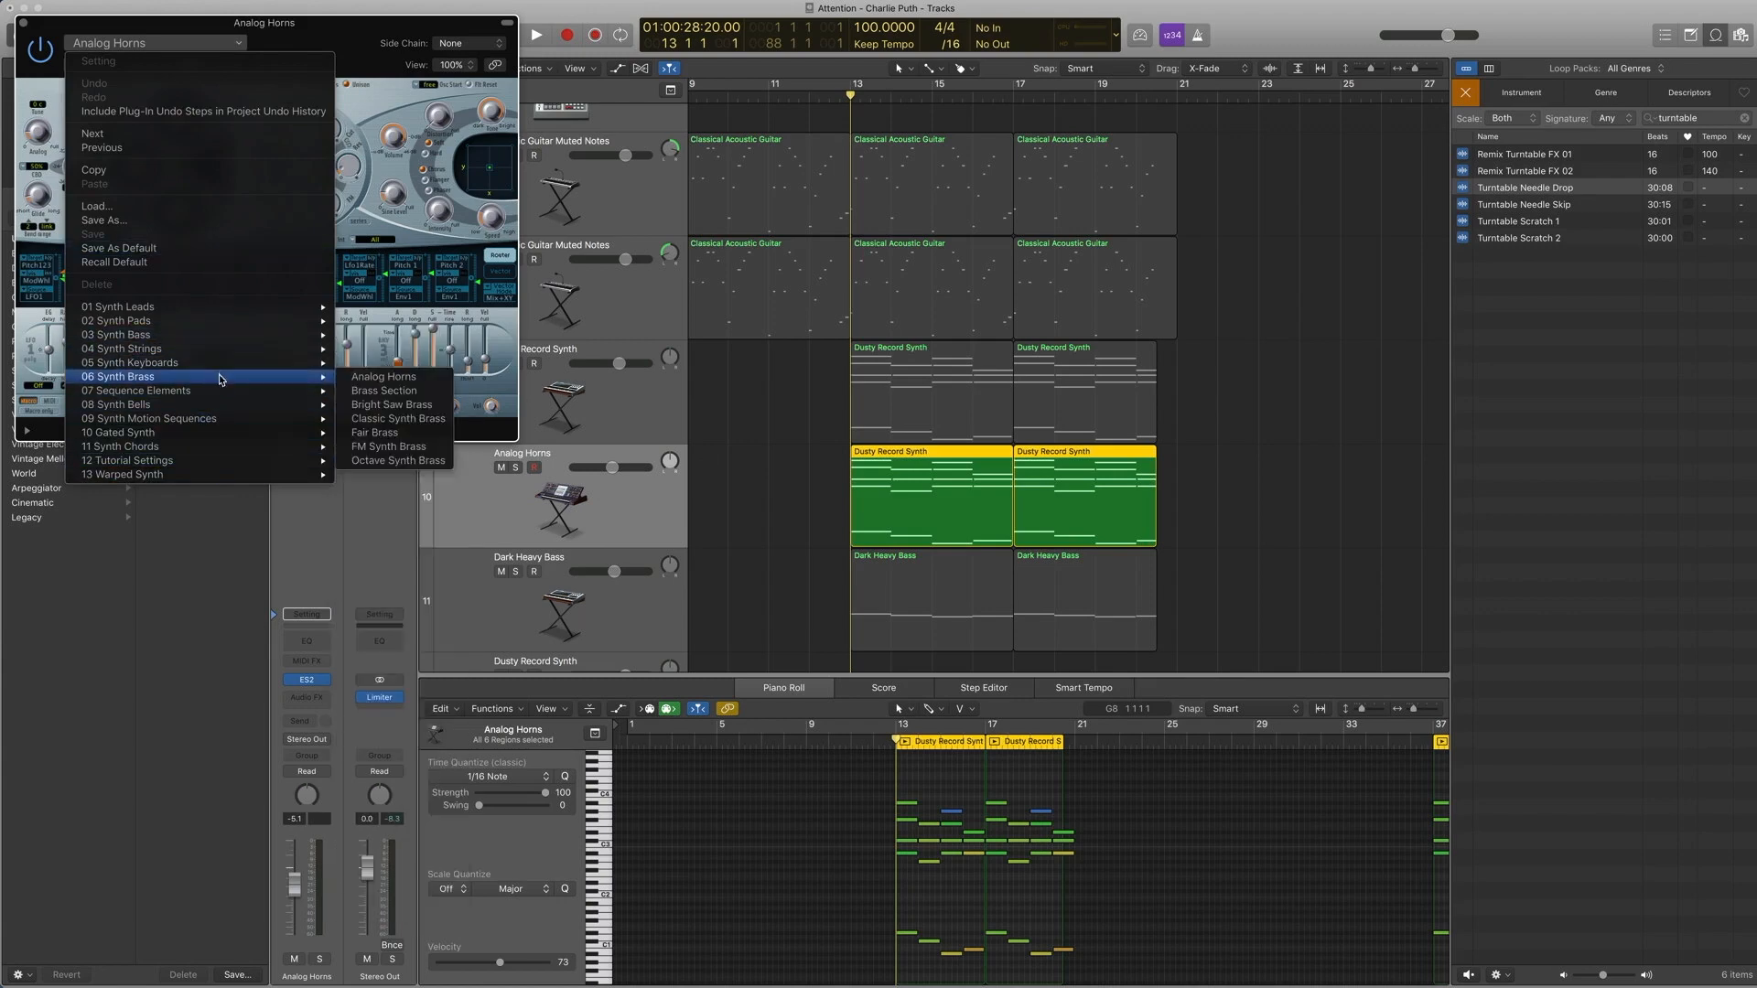
left_click(402, 376)
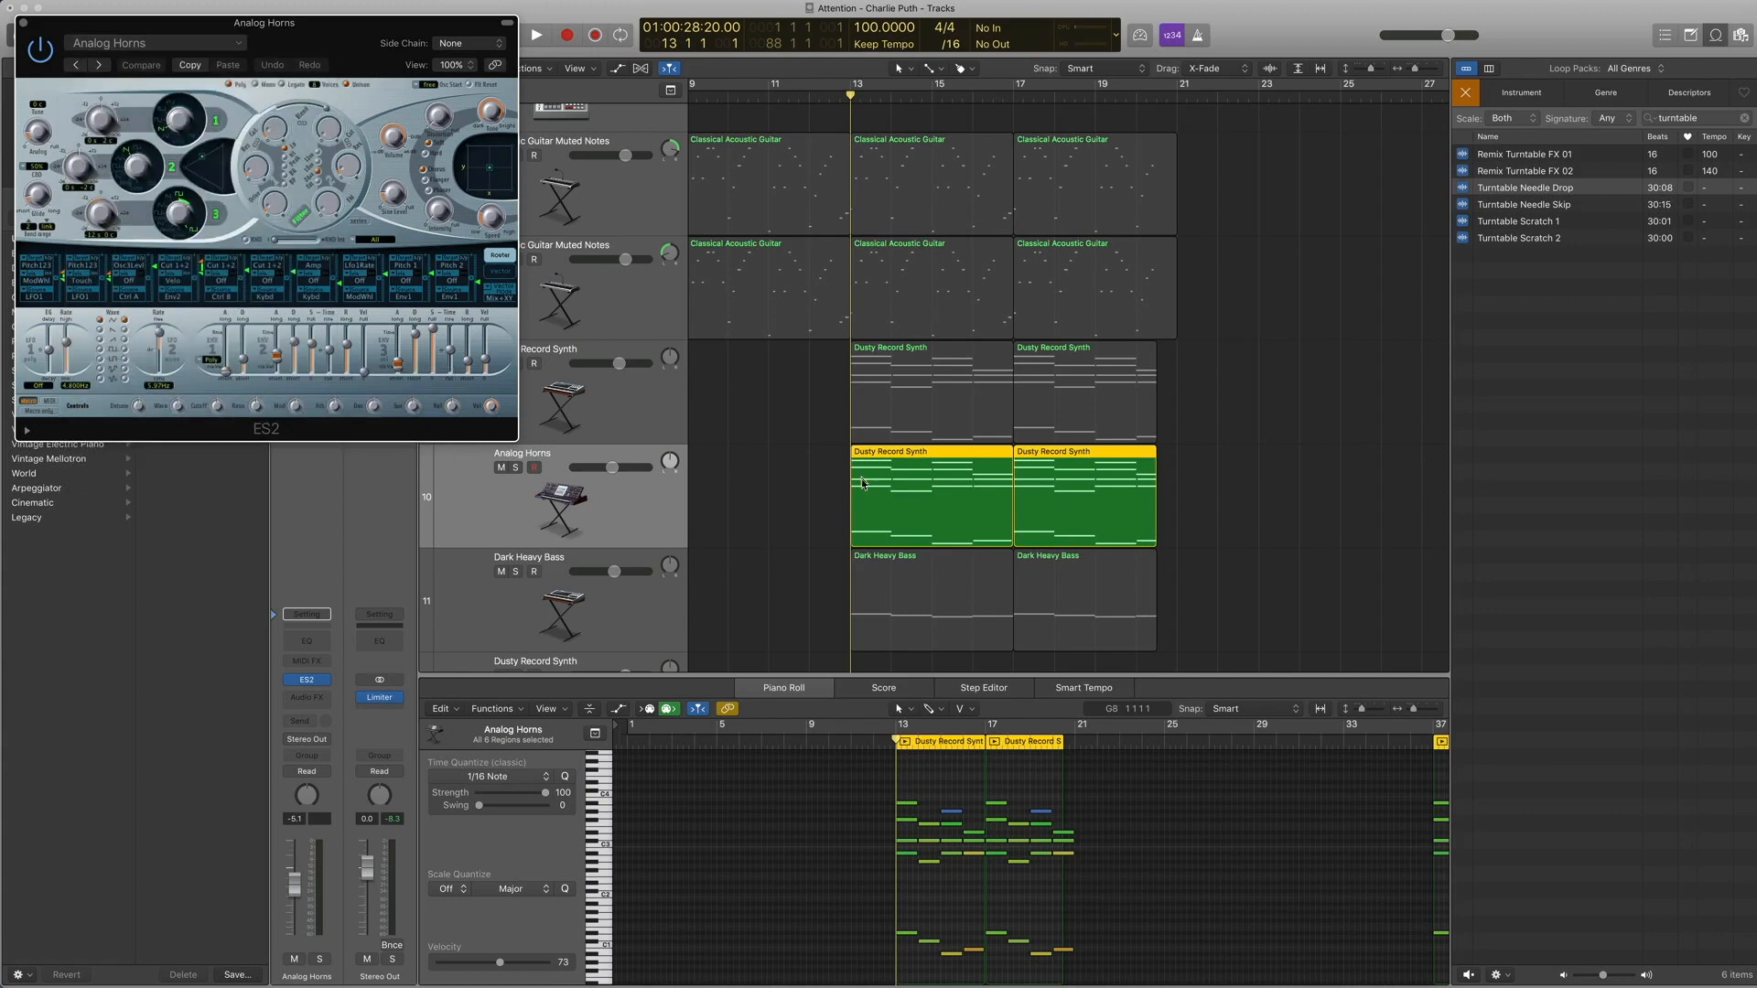
Step: Play the soloed Analog Horns regions on track 10 and close the ES2 window
key("space")
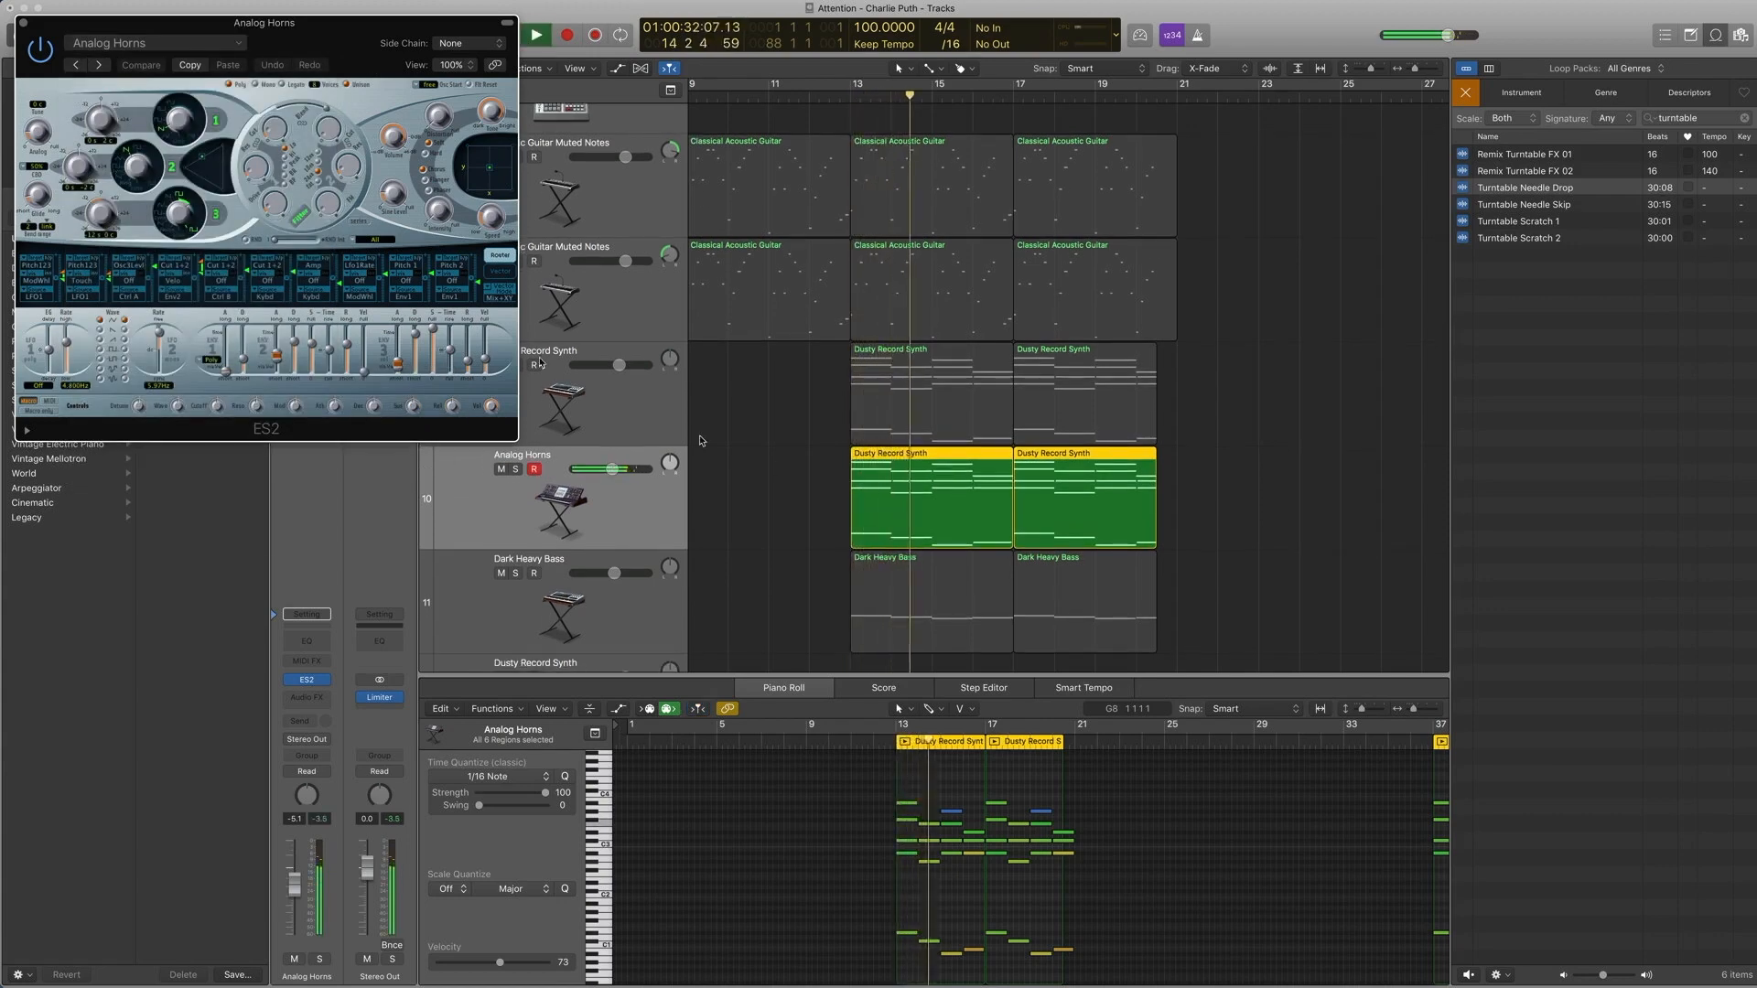
left_click(24, 24)
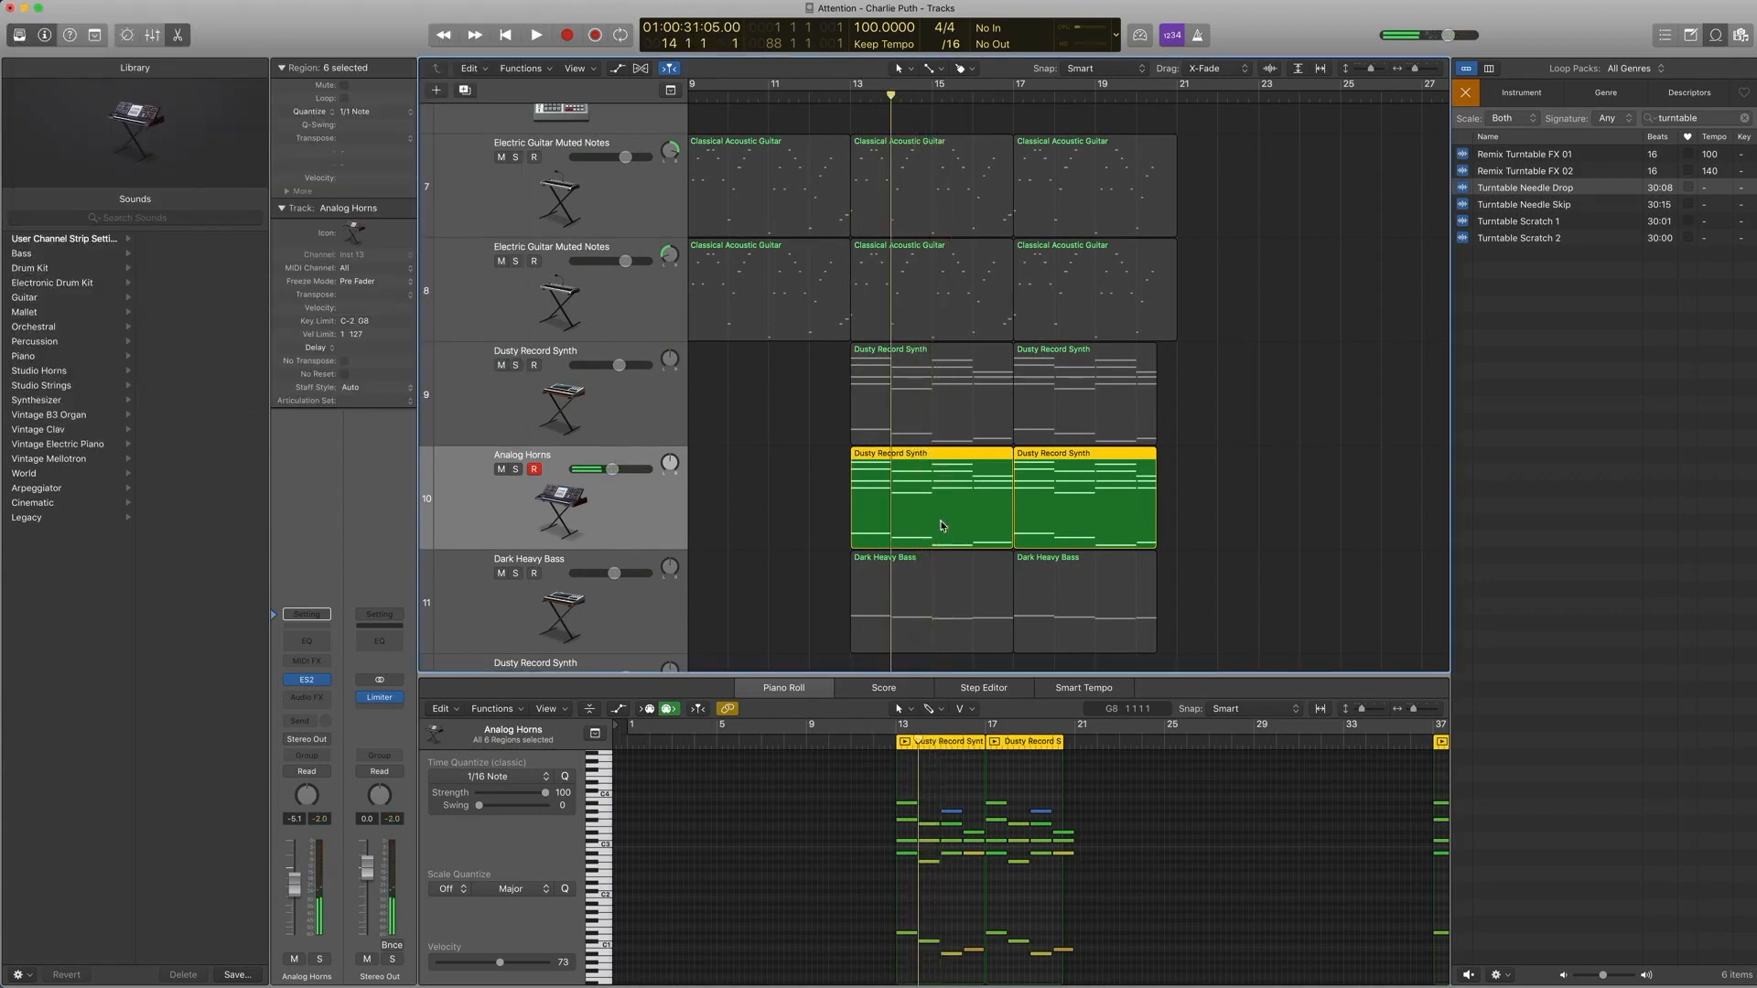
key("space")
Step: Select the bar 13 regions of tracks 9 and 10 together and play the synth and horns layered
left_click_drag(817, 424, 876, 483)
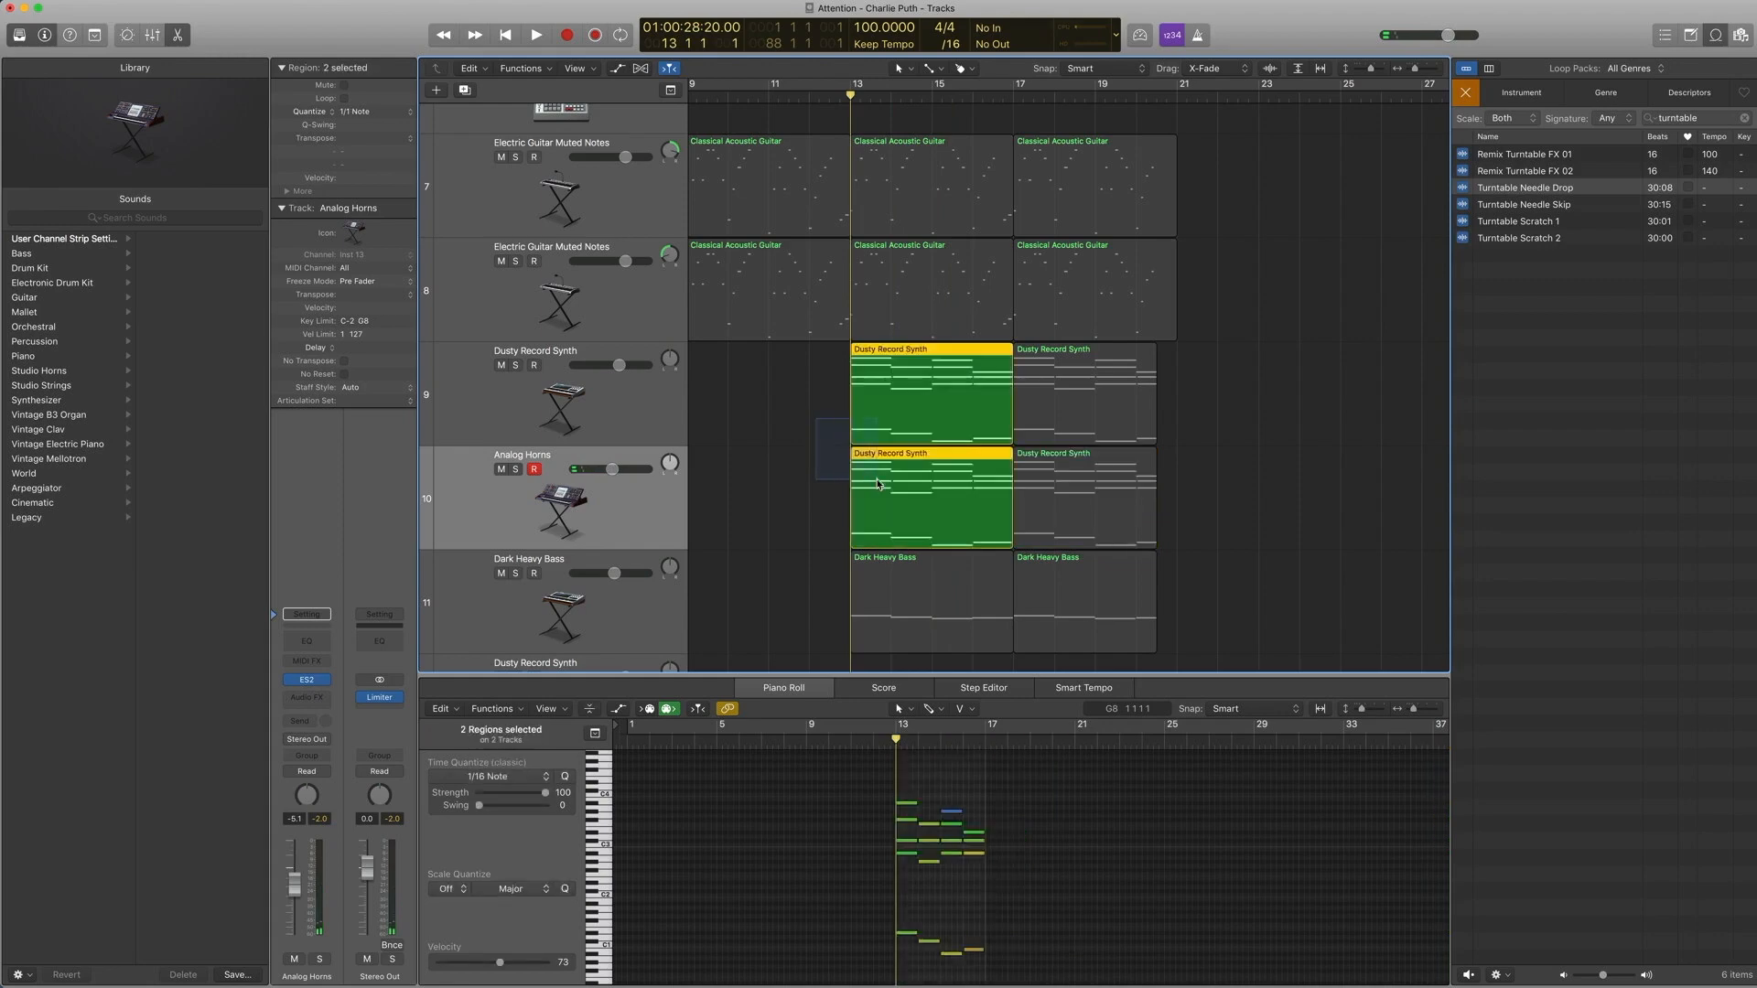
left_click(805, 379)
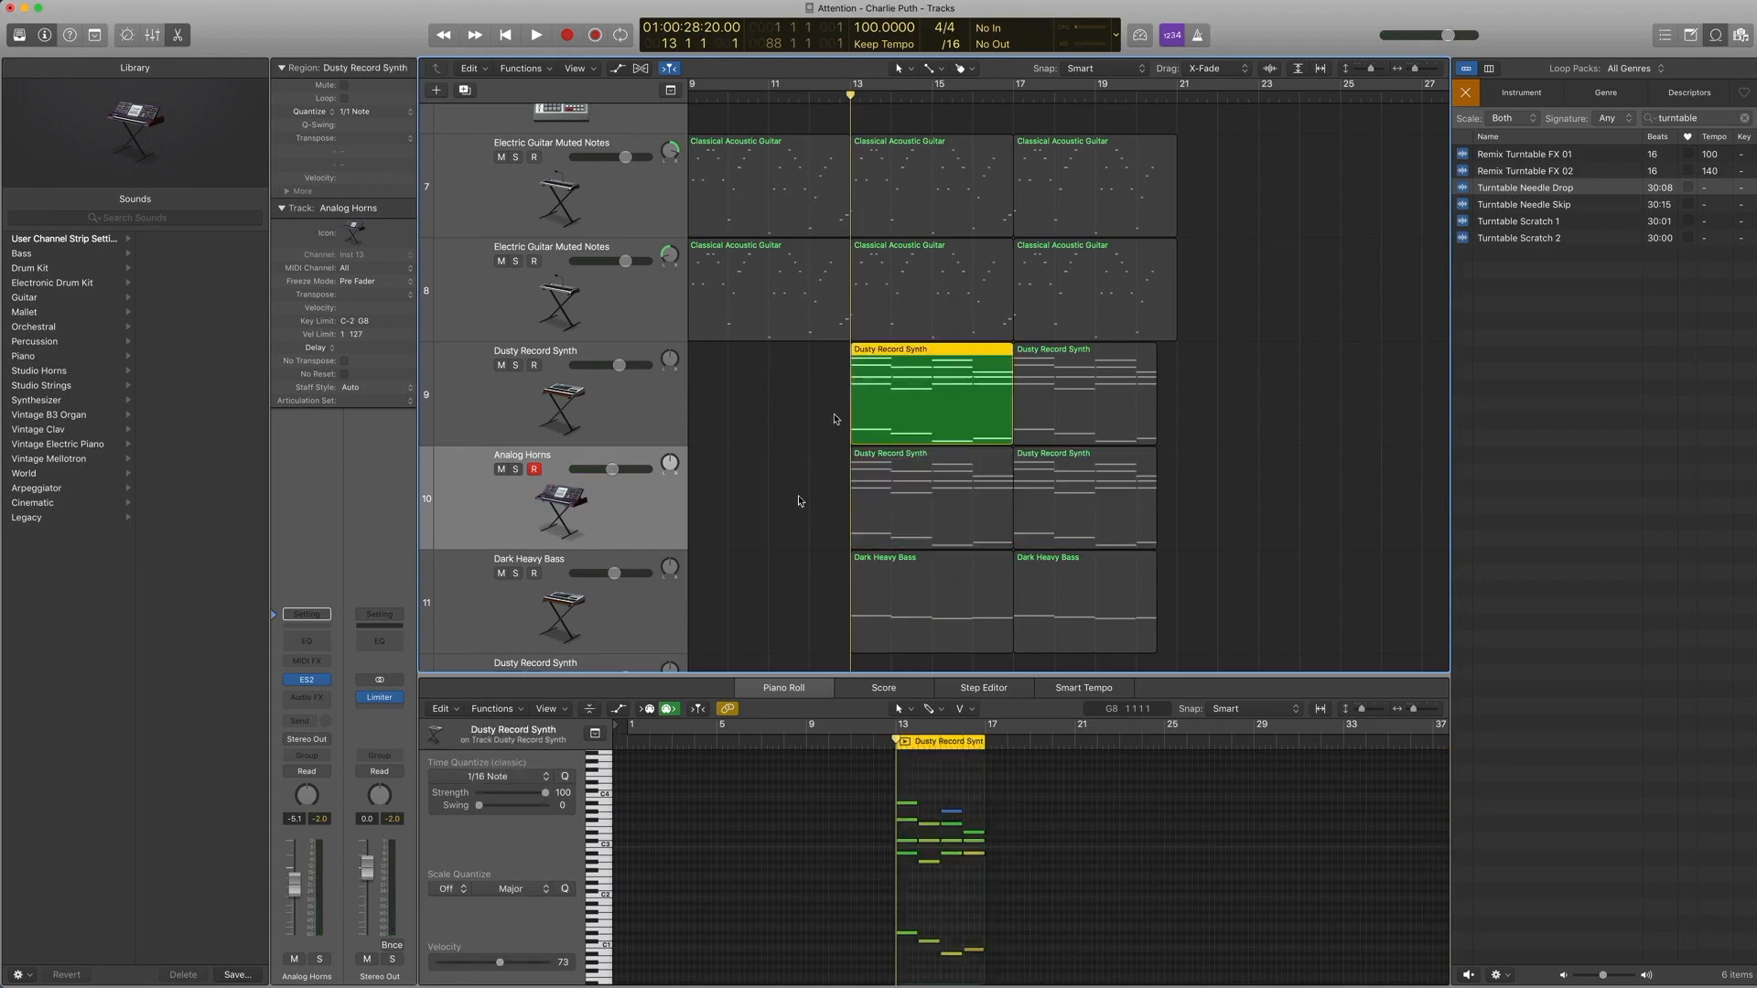
left_click(893, 524)
left_click_drag(836, 506, 886, 430)
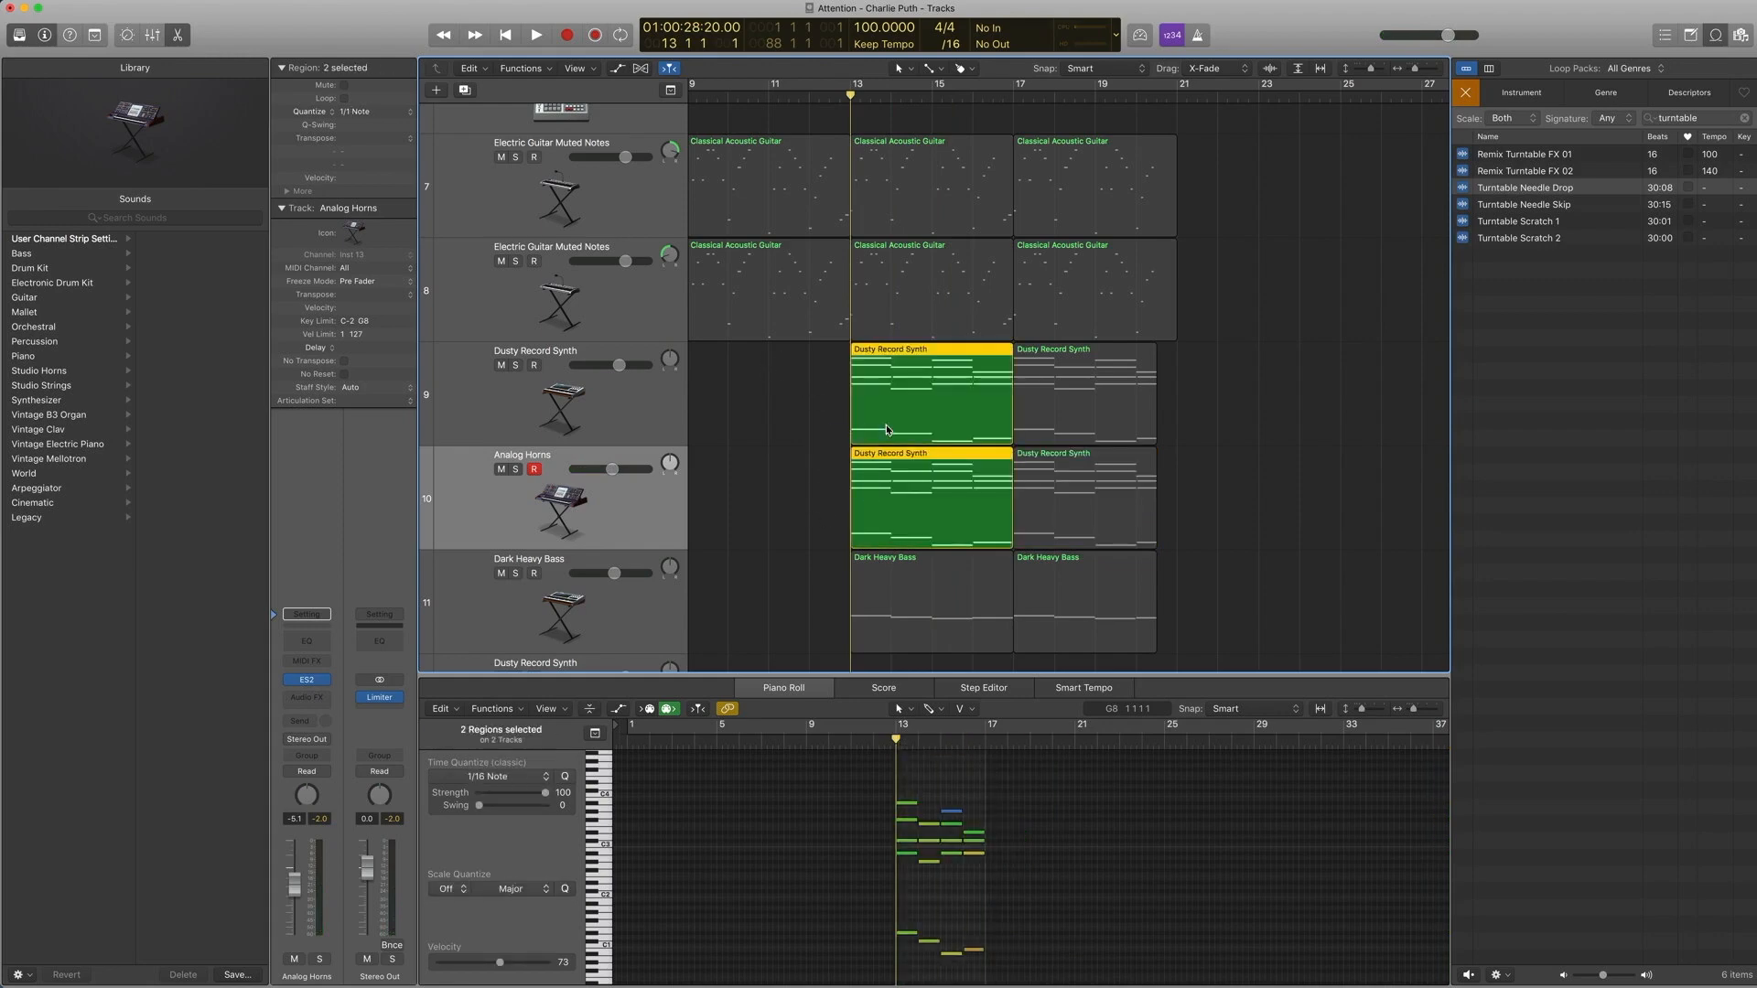
key("space")
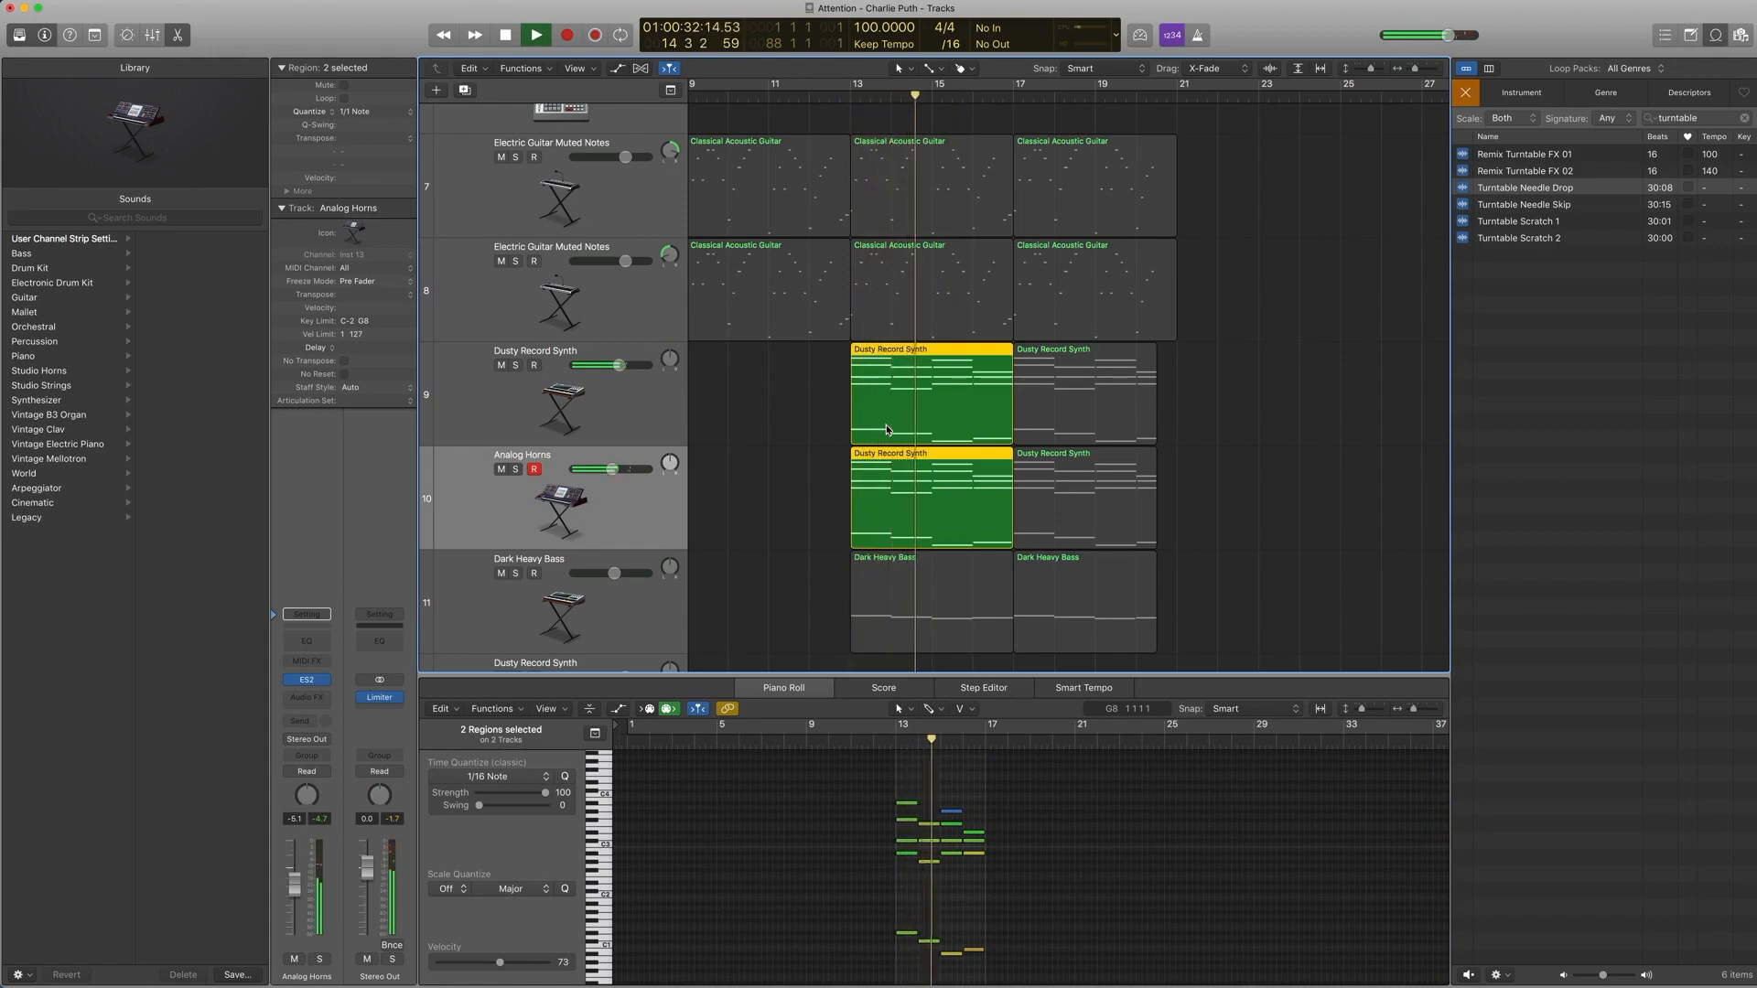
key("space")
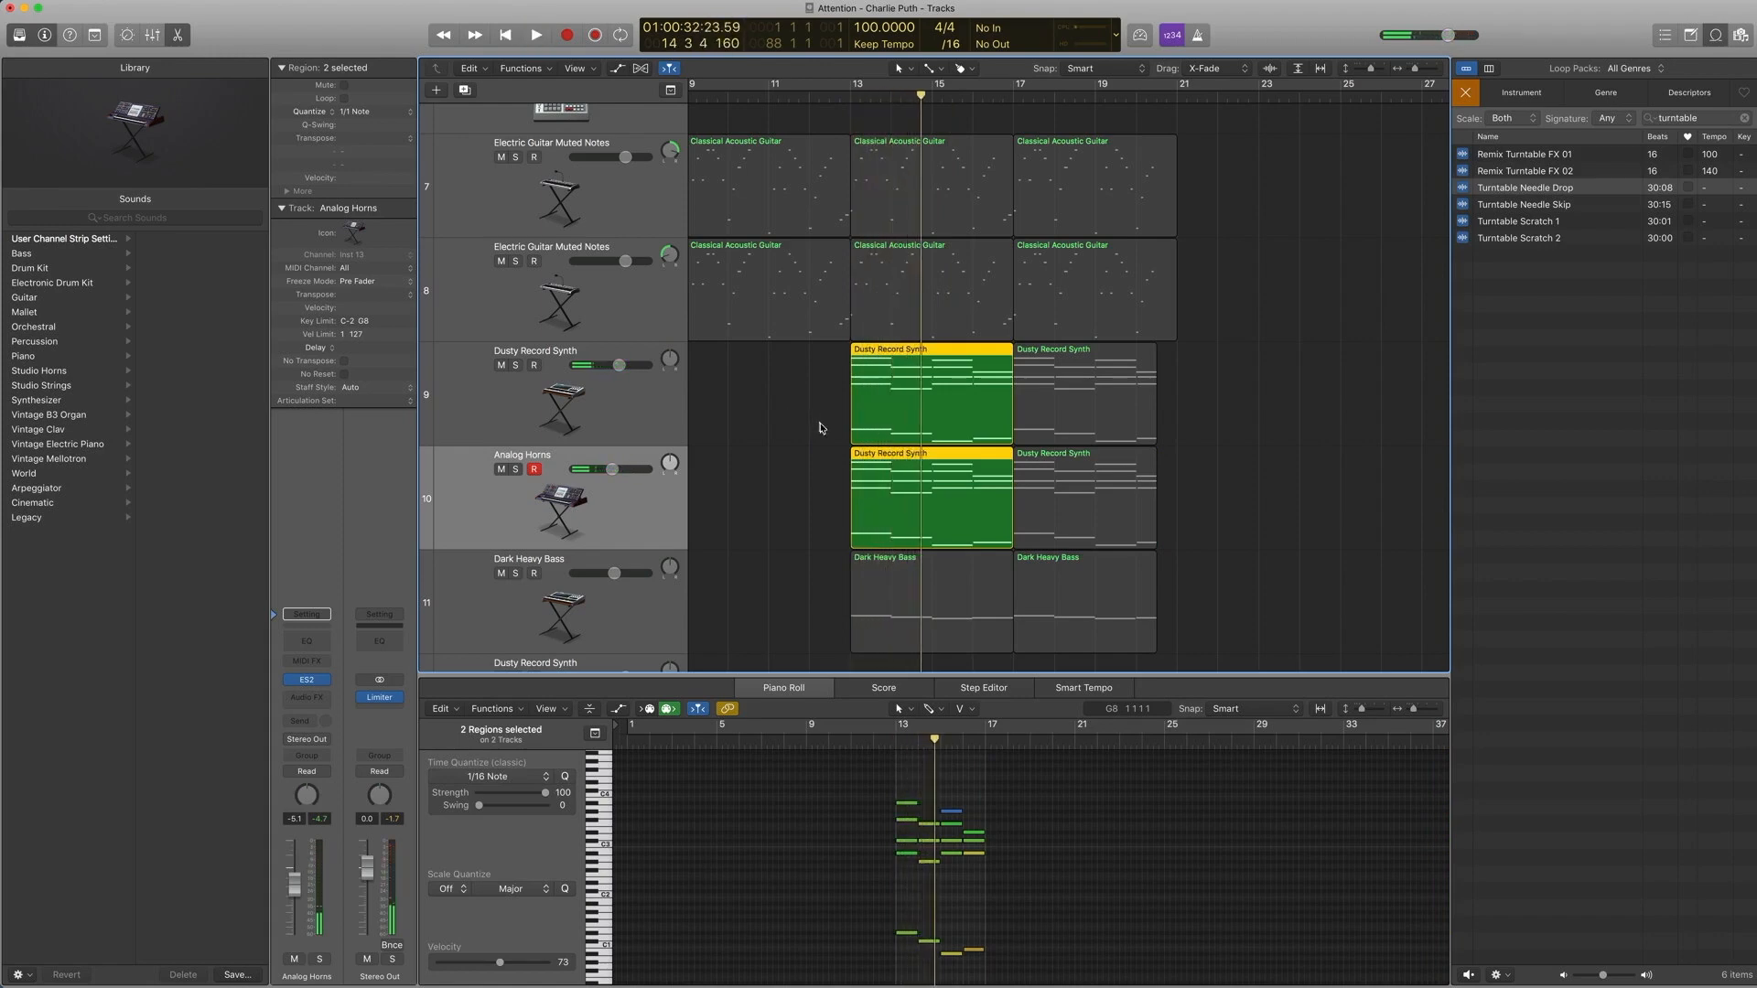
Step: Select the Dark Heavy Bass track 11, return the playhead to bar 13 and open its Alchemy instrument
scroll(819, 428, "down", 3)
scroll(813, 429, "up", 1)
left_click(611, 467)
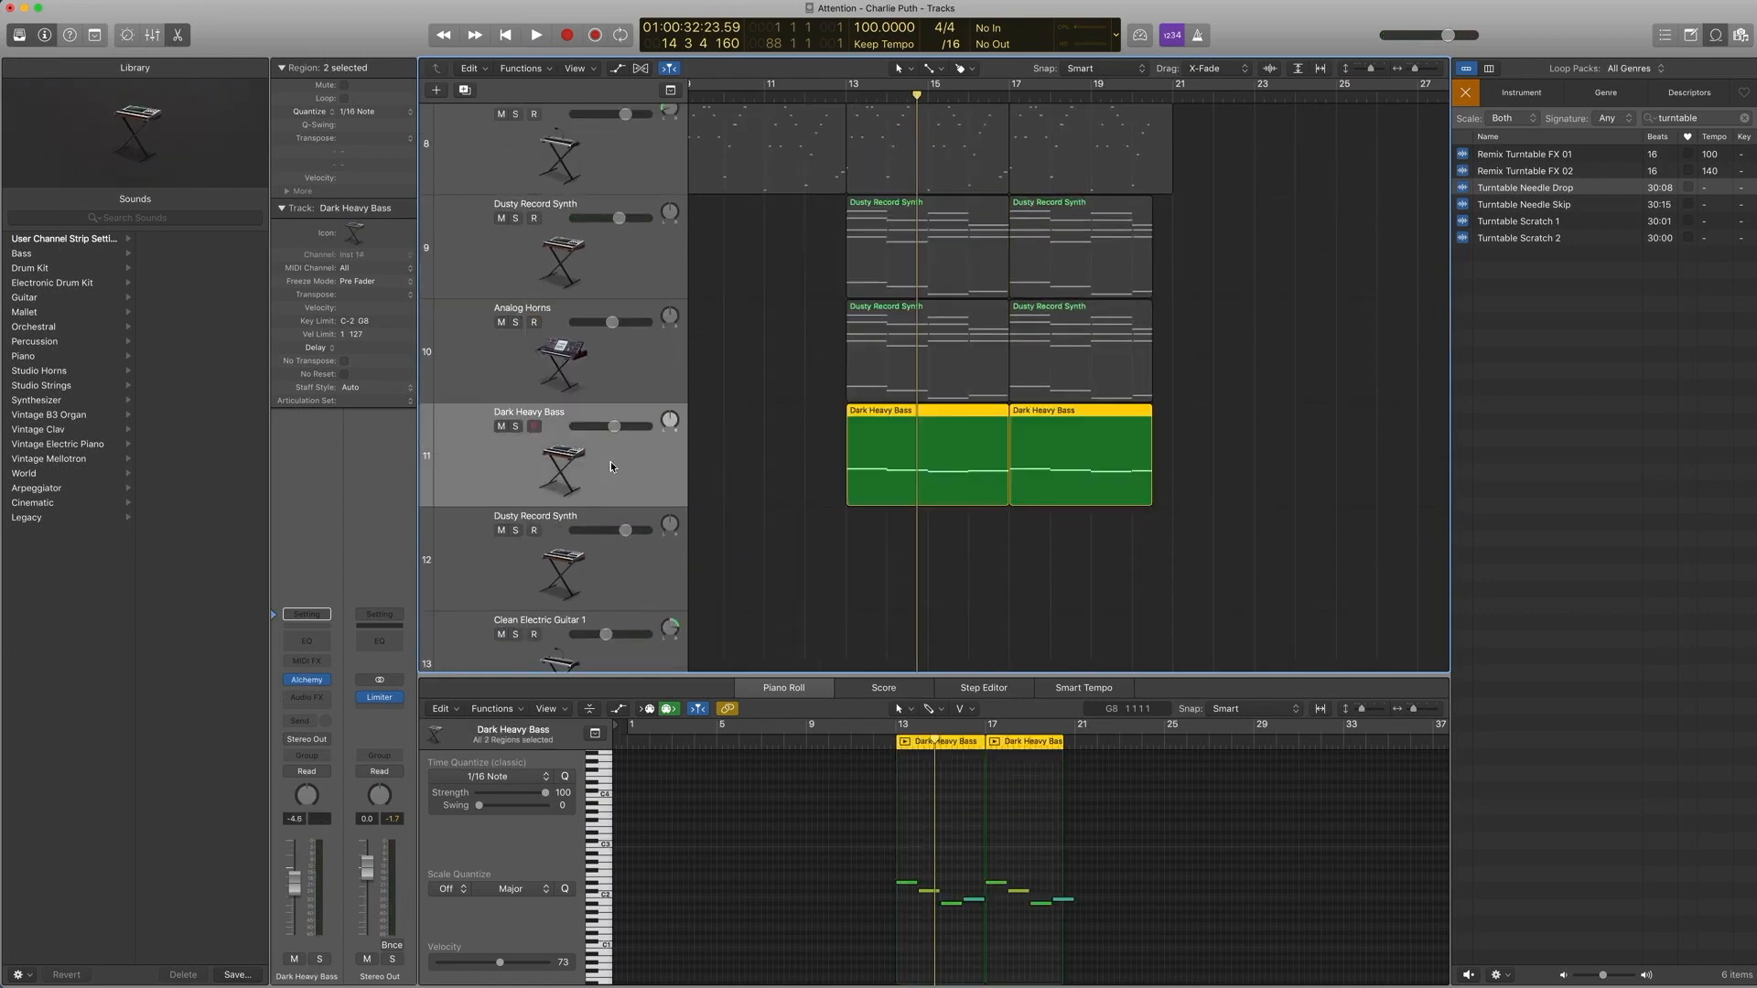
key("comma")
key("comma")
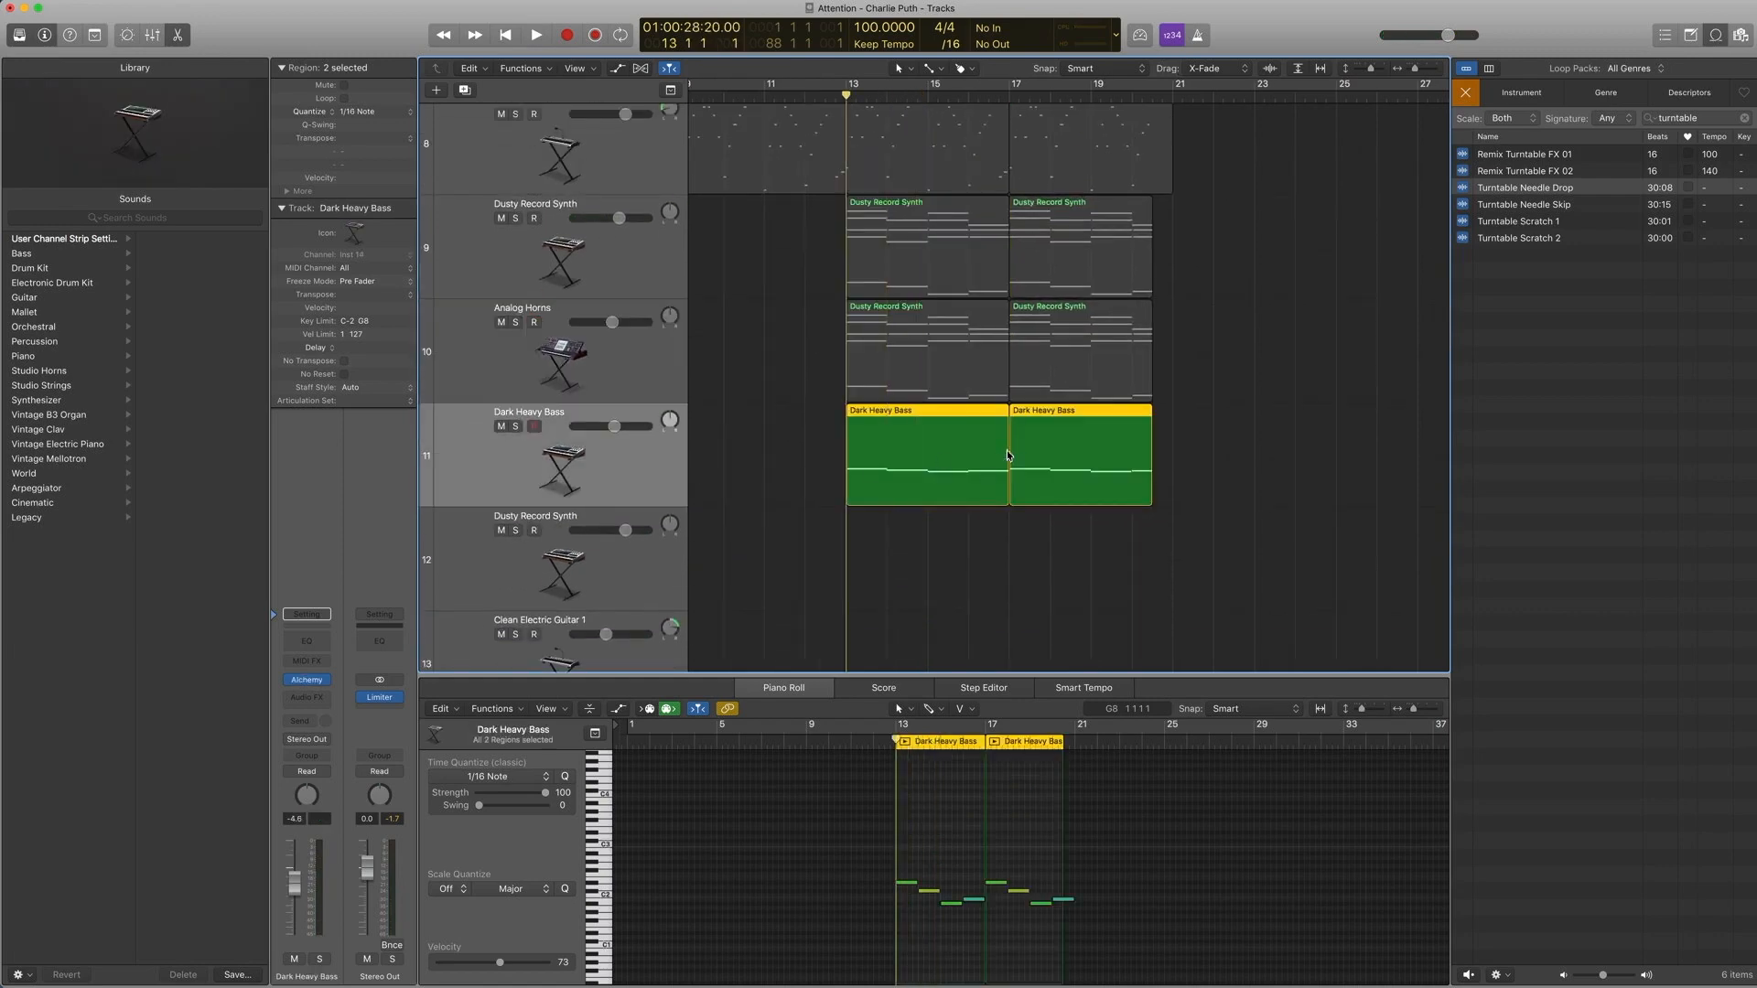
left_click(310, 682)
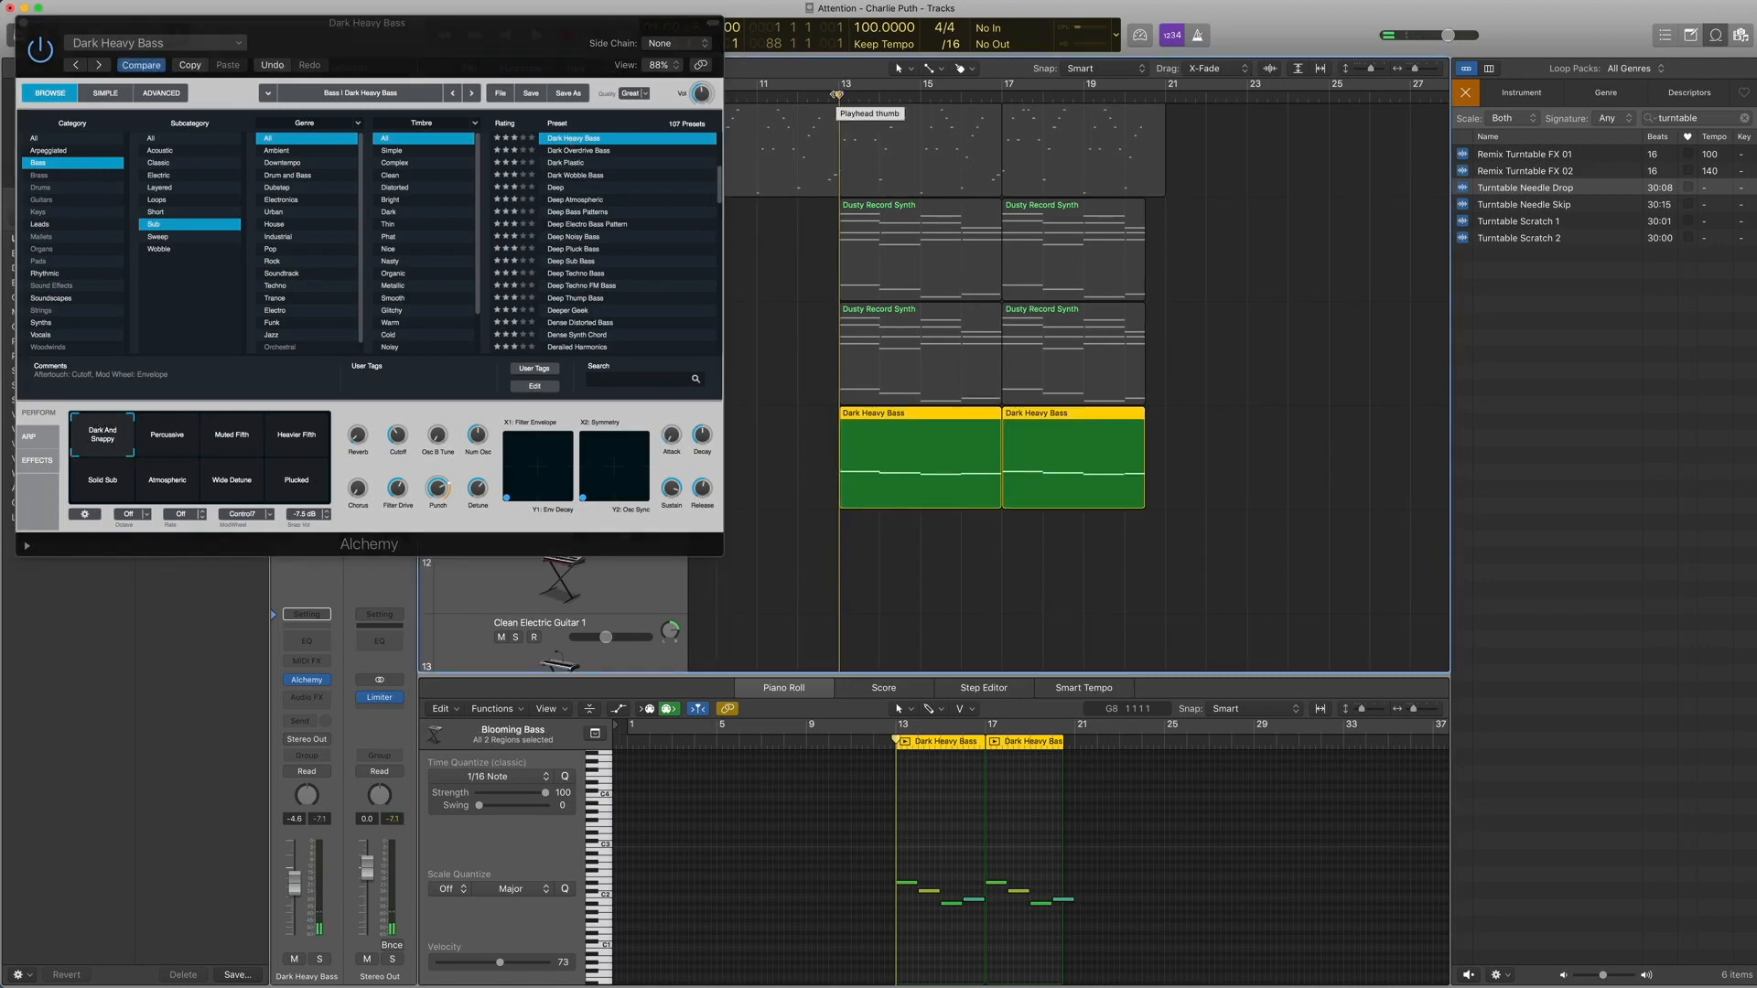
Step: Play the soloed Dark Heavy Bass regions on track 11, close the Alchemy window and turn solo off
key("space")
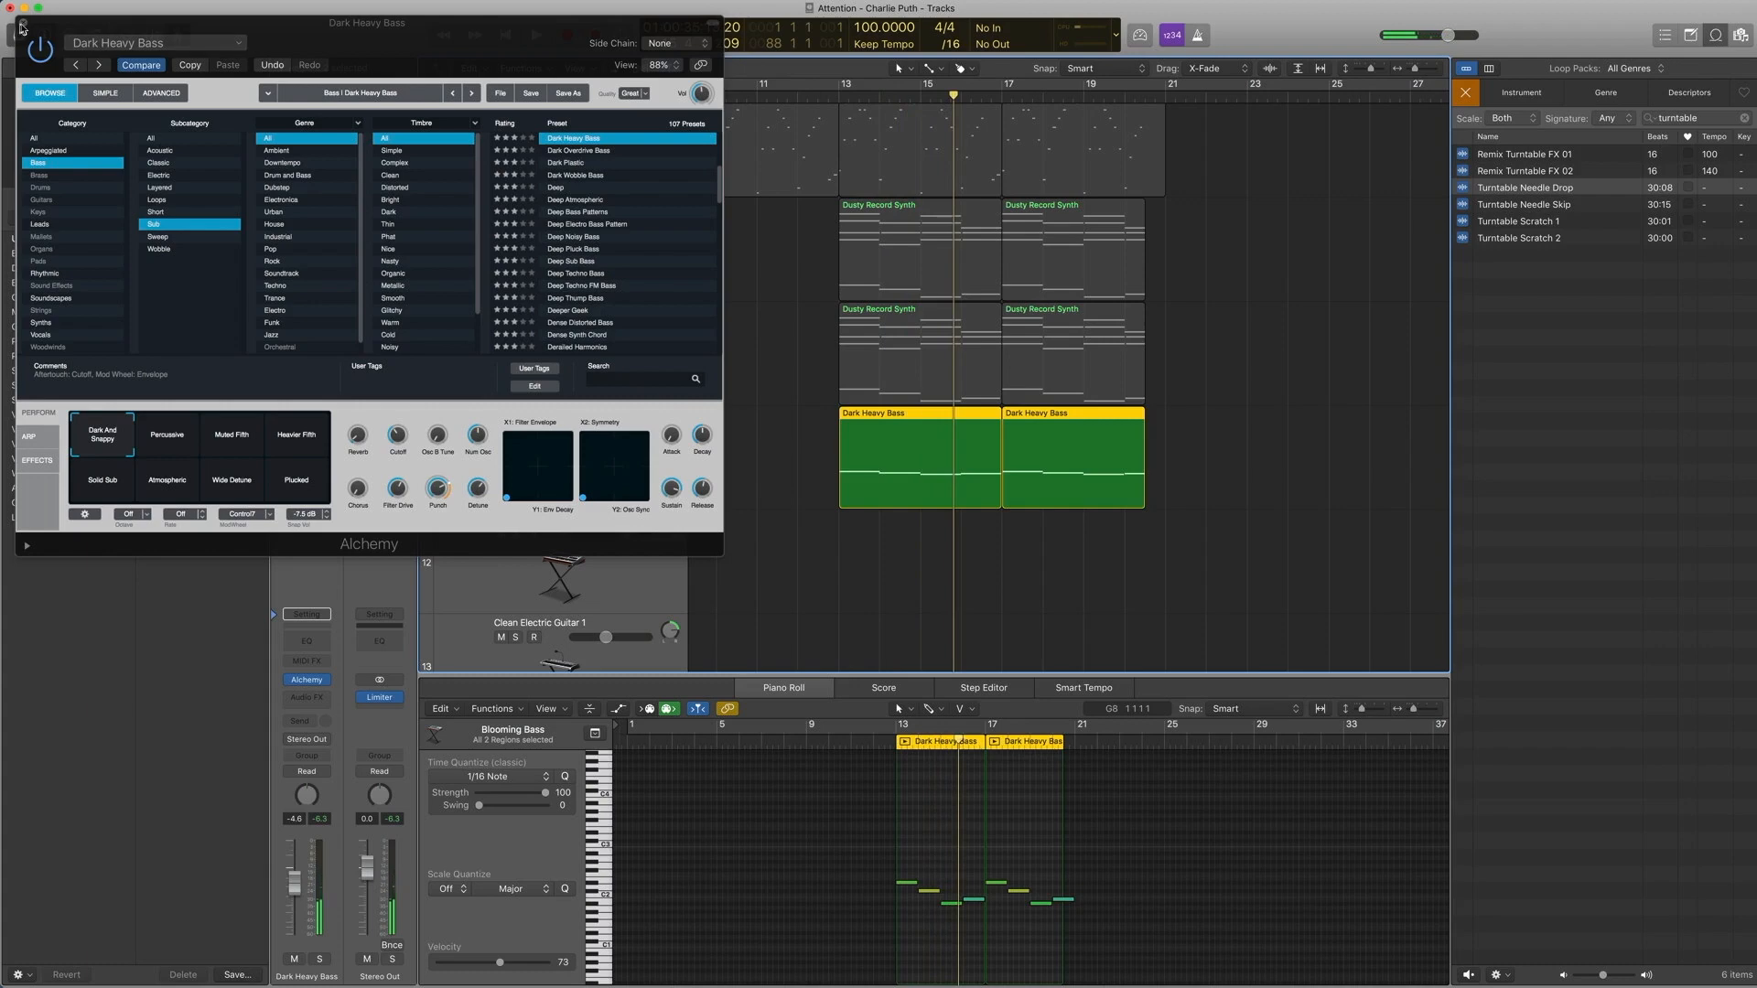
left_click(24, 23)
key("ctrl+s")
Step: Solo the synth, horn and bass regions on tracks 9 to 11 and play them together from bar 13
left_click_drag(1185, 452, 874, 251)
key("ctrl+s")
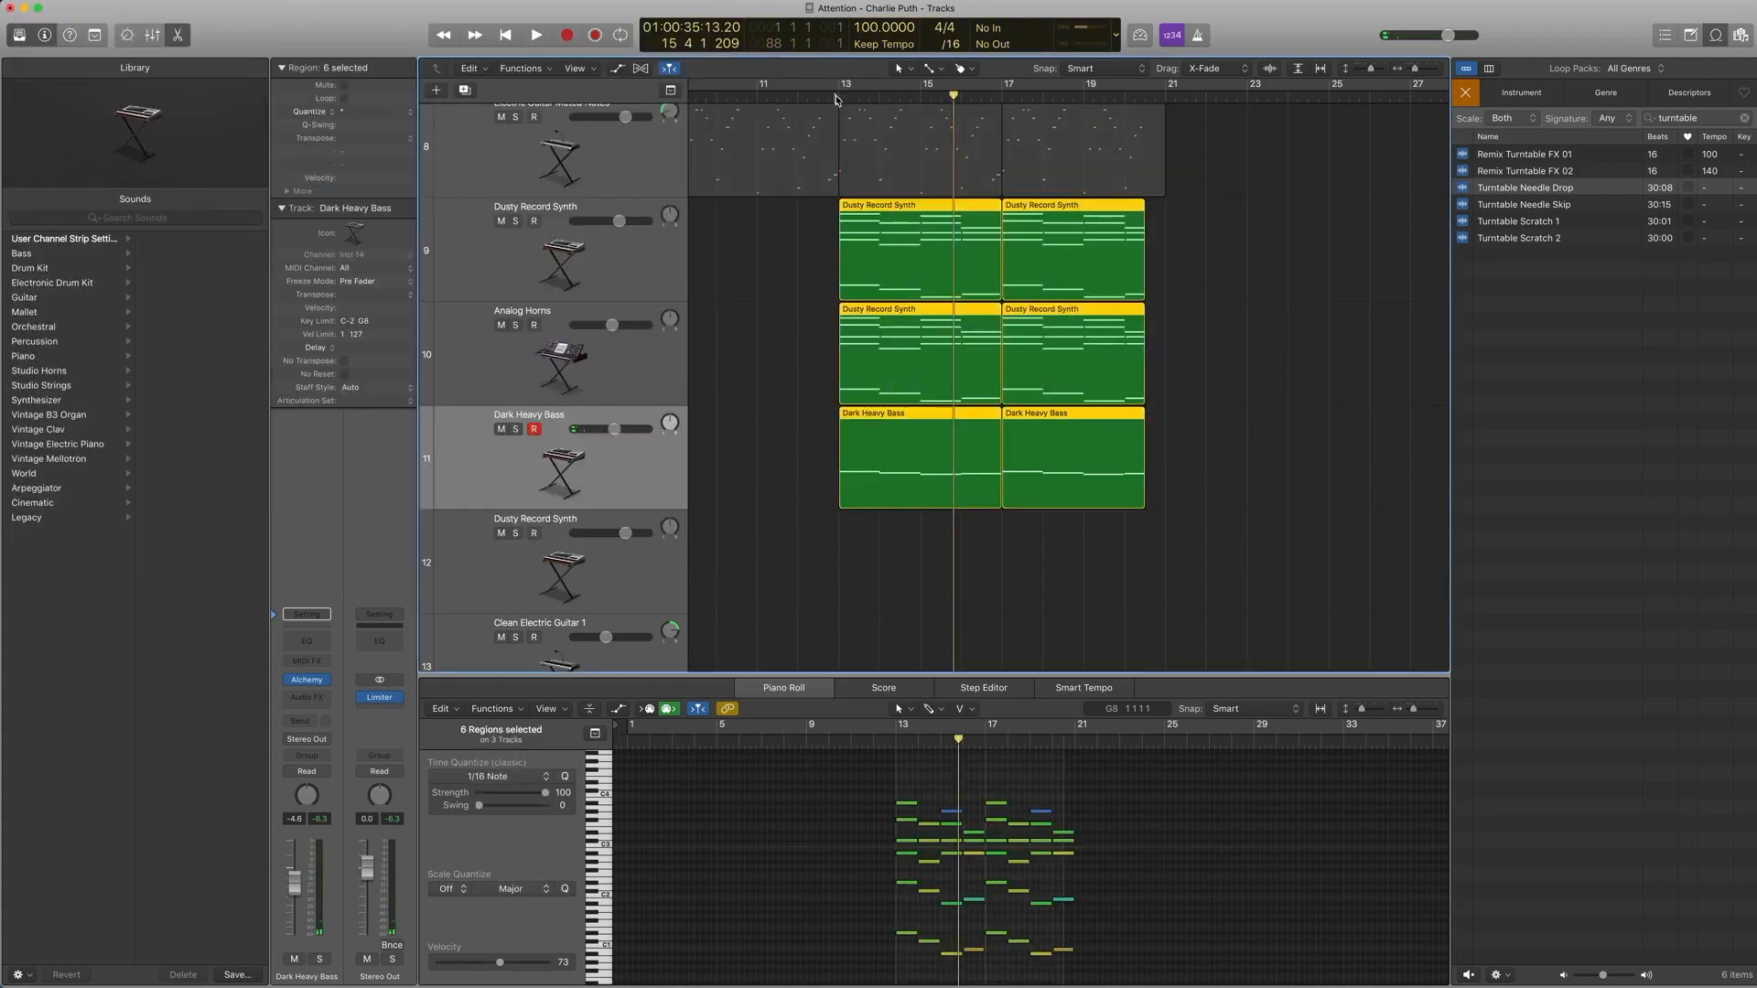
double_click(835, 98)
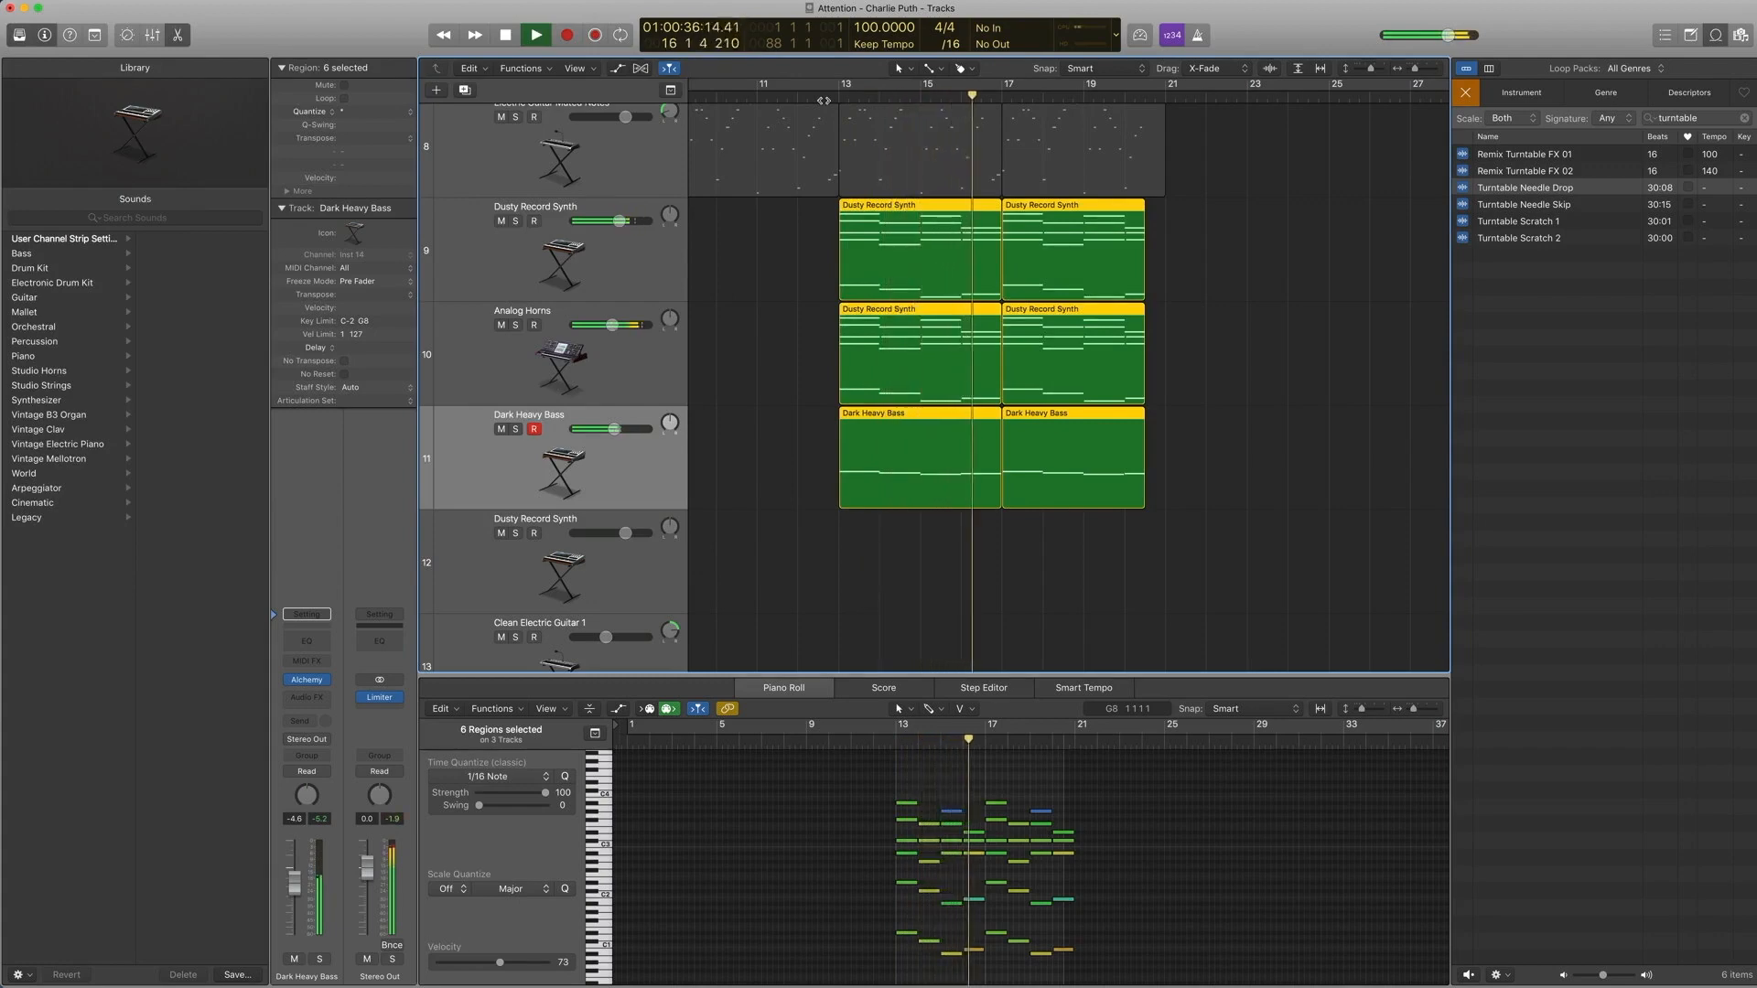
key("space")
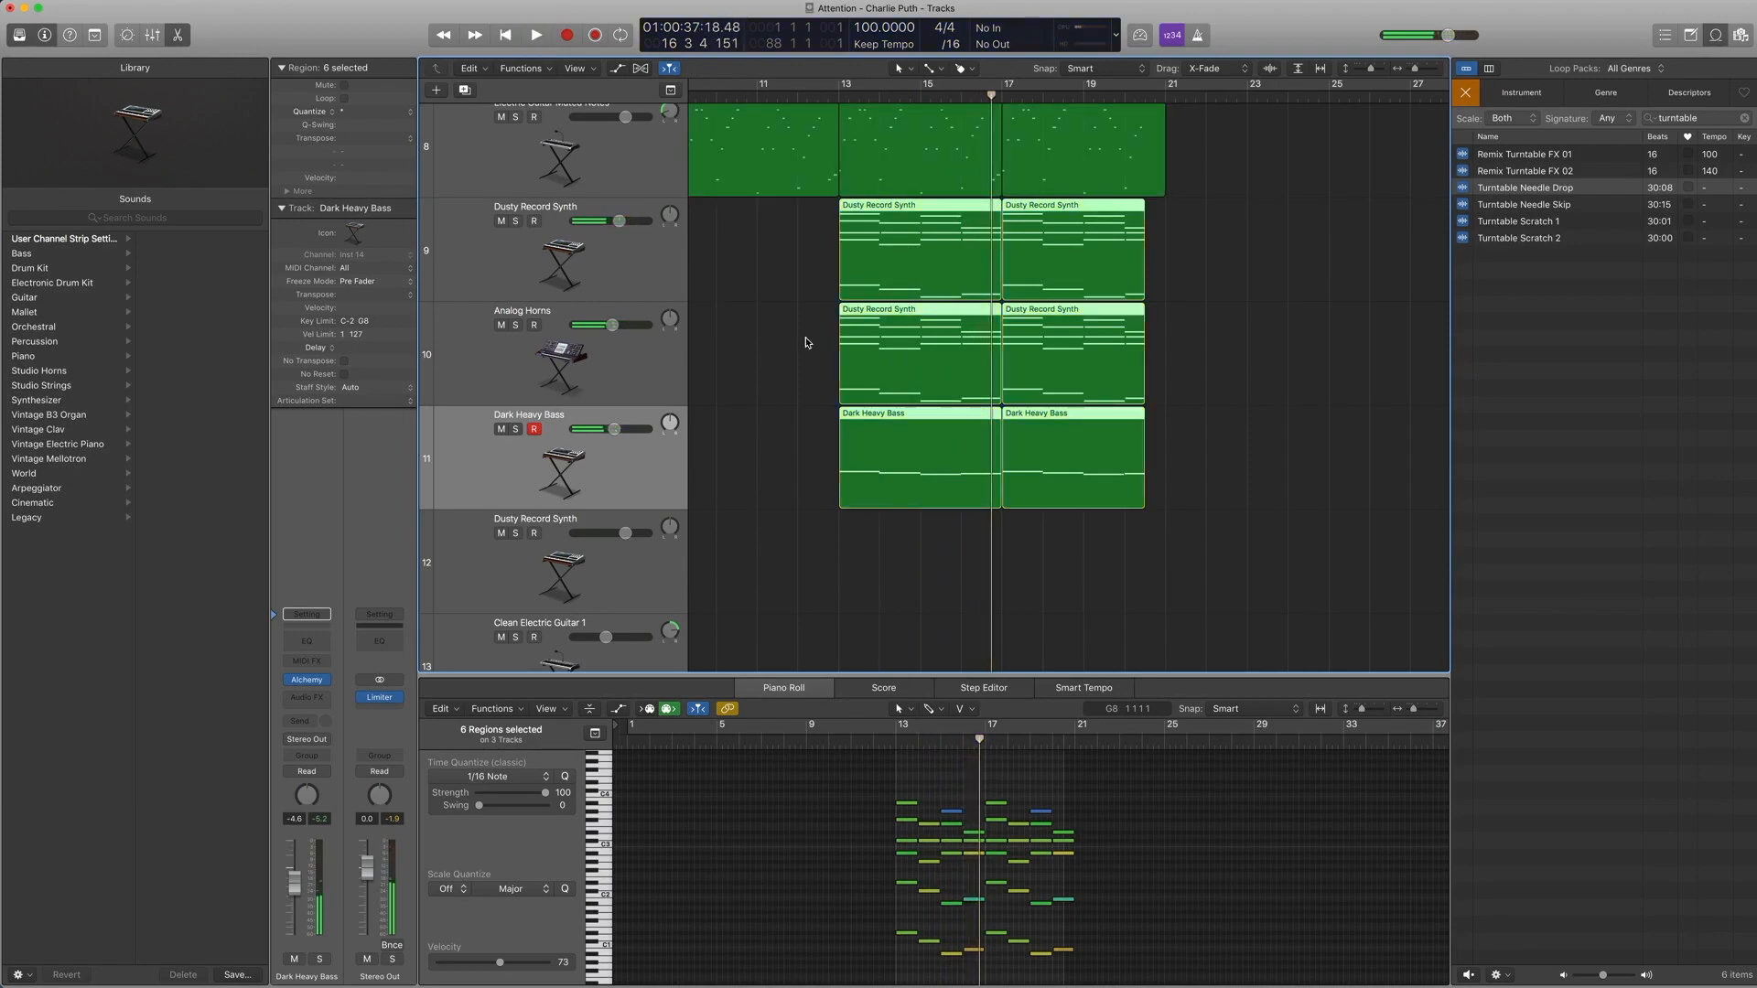
Step: Solo the regions of tracks 7 to 11 starting at bar 13, play all five parts layered, and turn solo off
key("z")
key("comma")
key("comma")
key("comma")
key("comma")
left_click_drag(981, 446, 856, 297)
key("ctrl+s")
key("space")
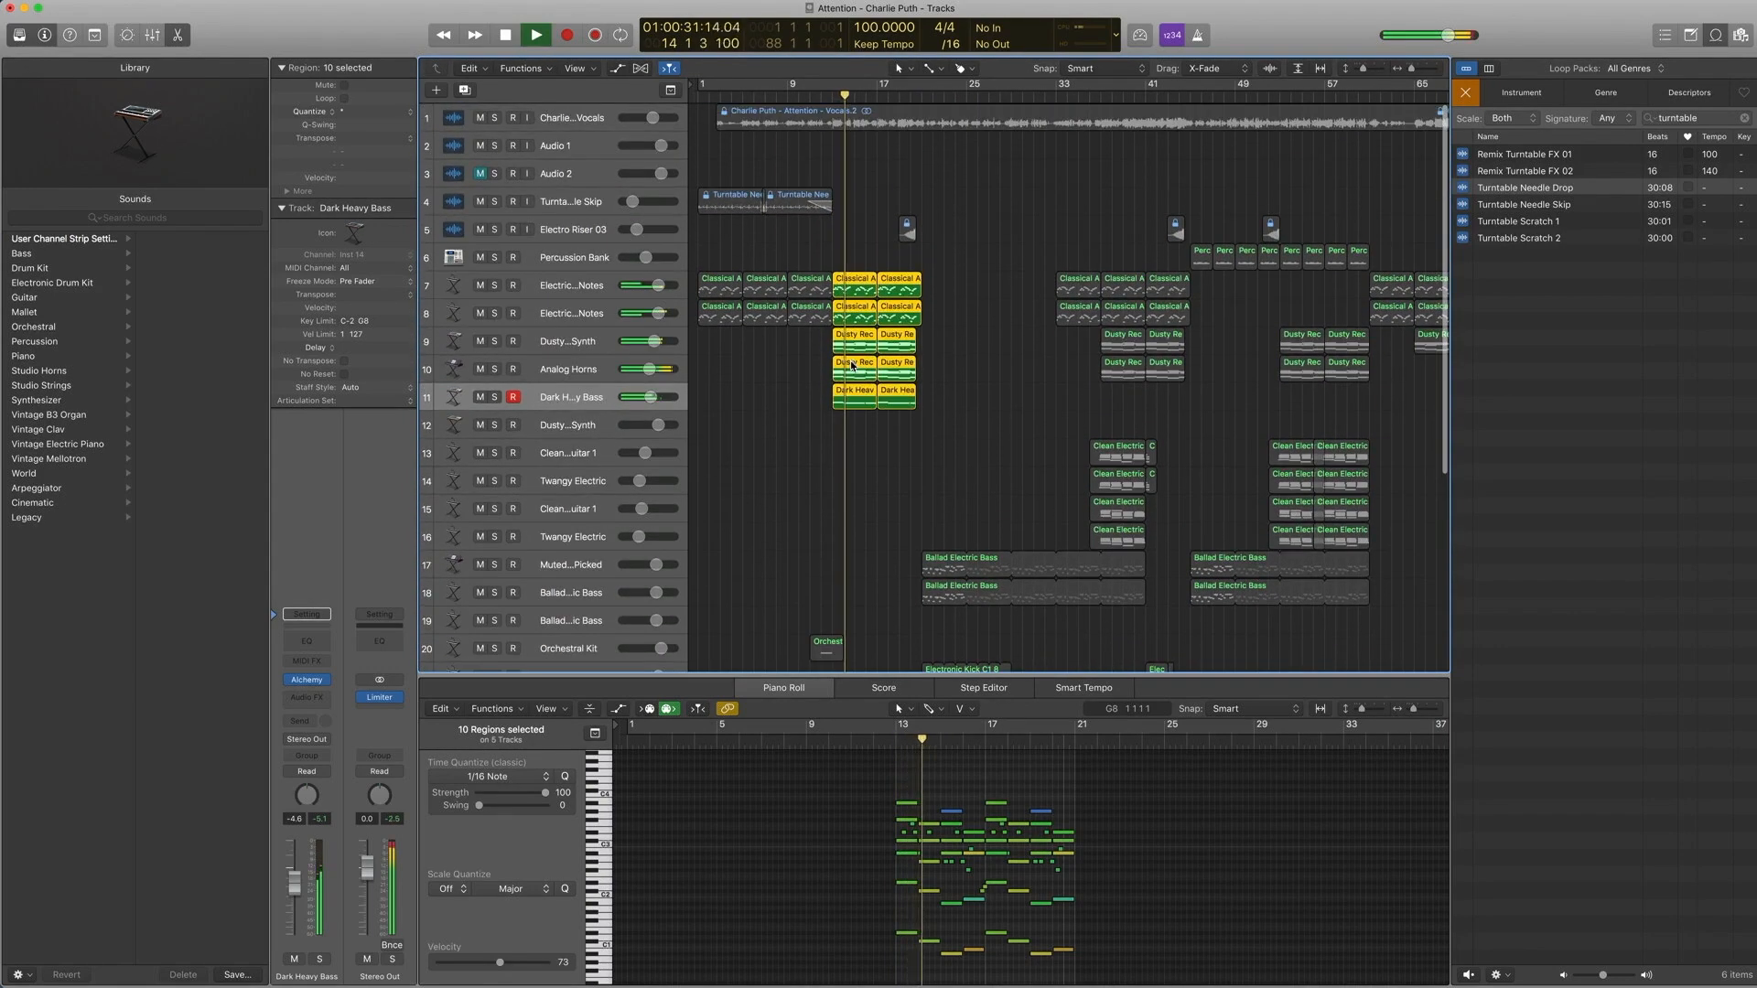
key("space")
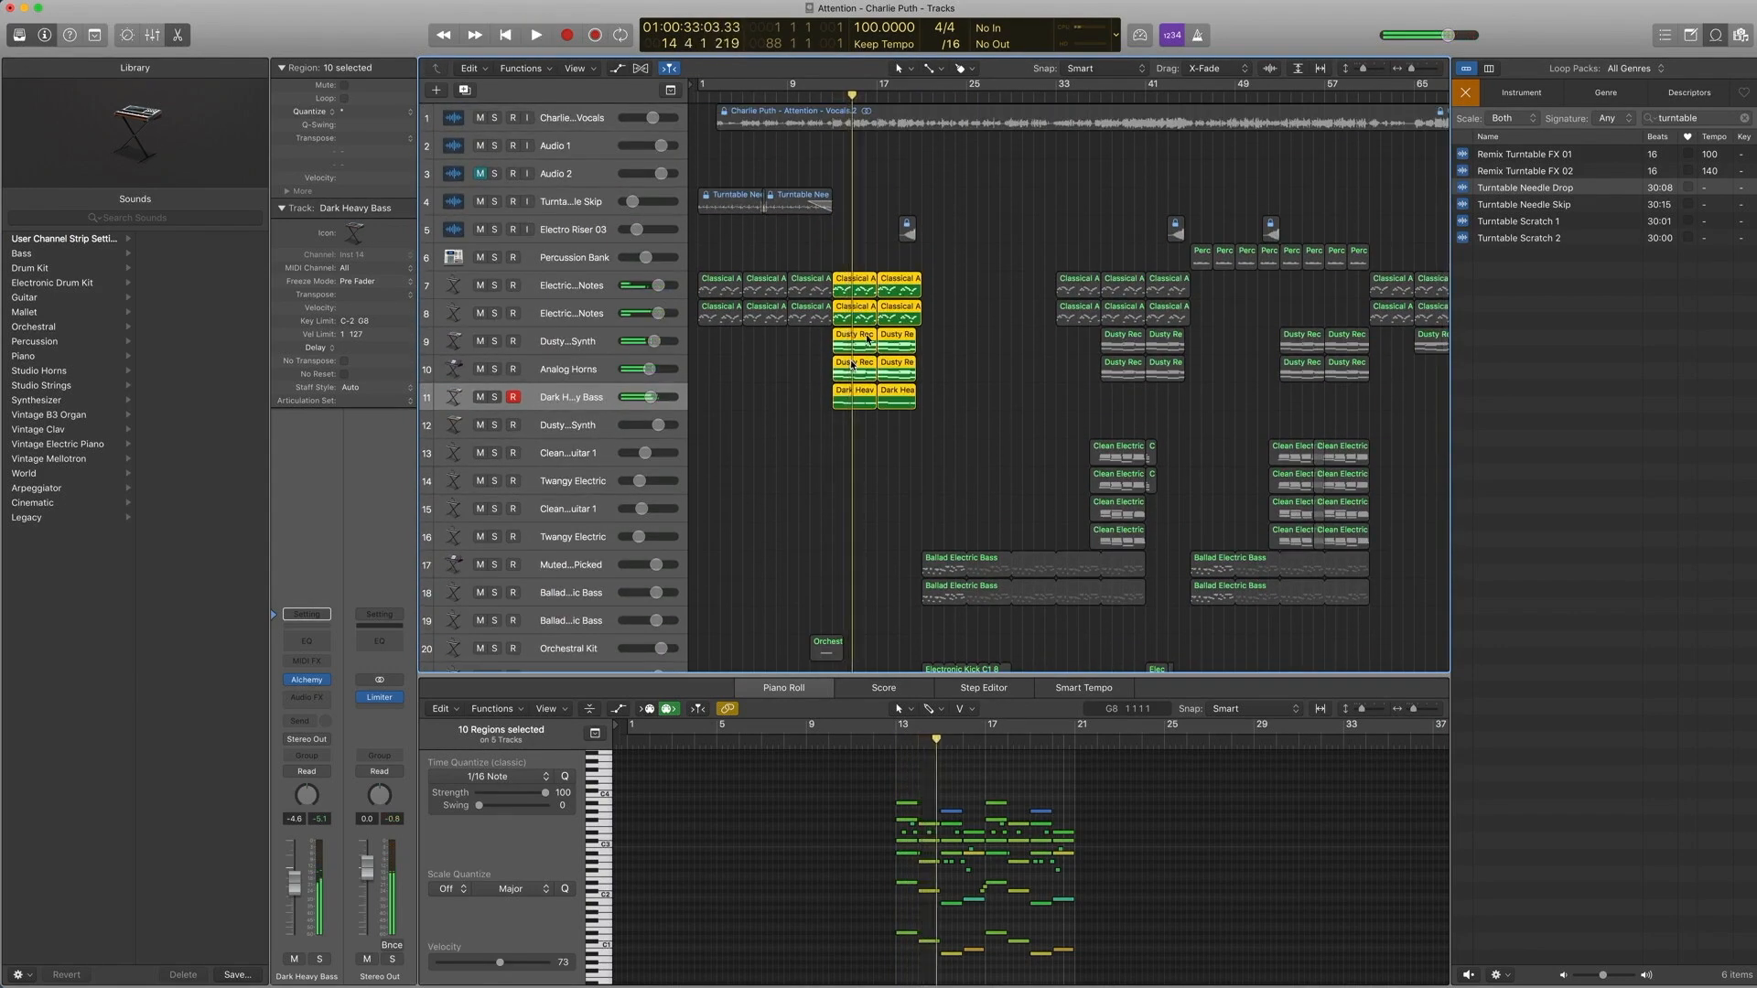
key("ctrl+s")
Step: Select the first Electro Riser 03 region on track 5, solo it and play it from bar 19
scroll(907, 237, "down", 2)
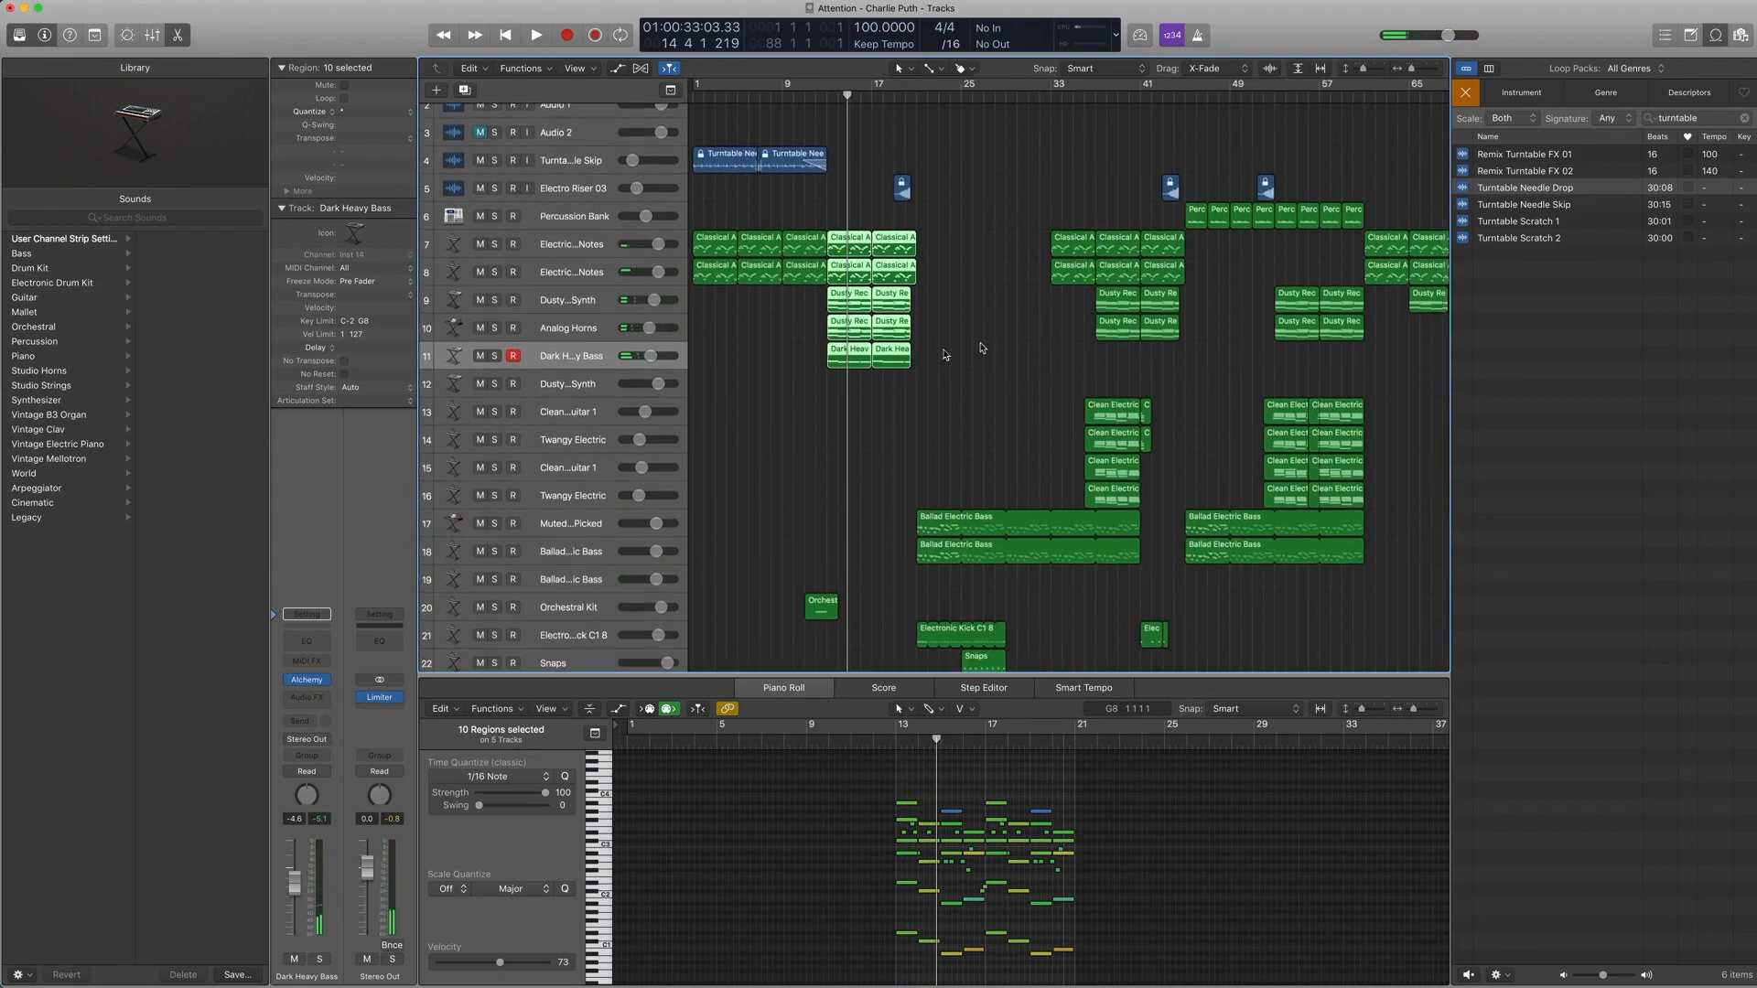
left_click_drag(977, 382, 853, 302)
left_click(903, 190)
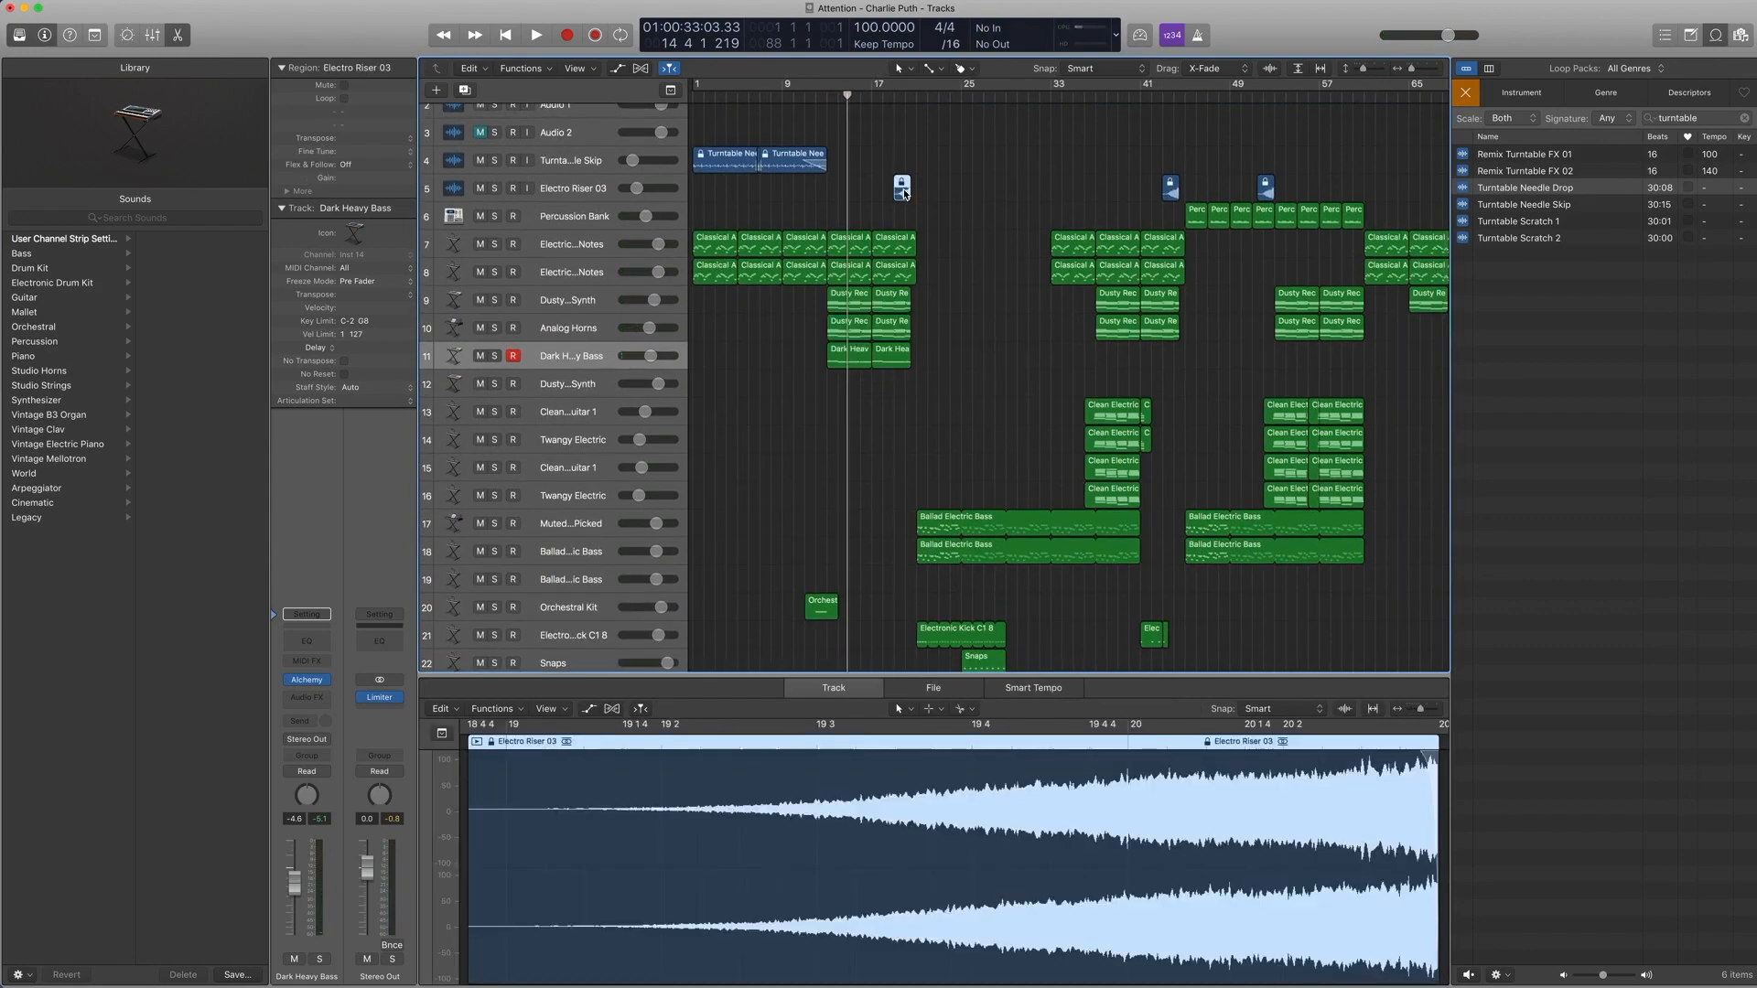
key("z")
key("ctrl+s")
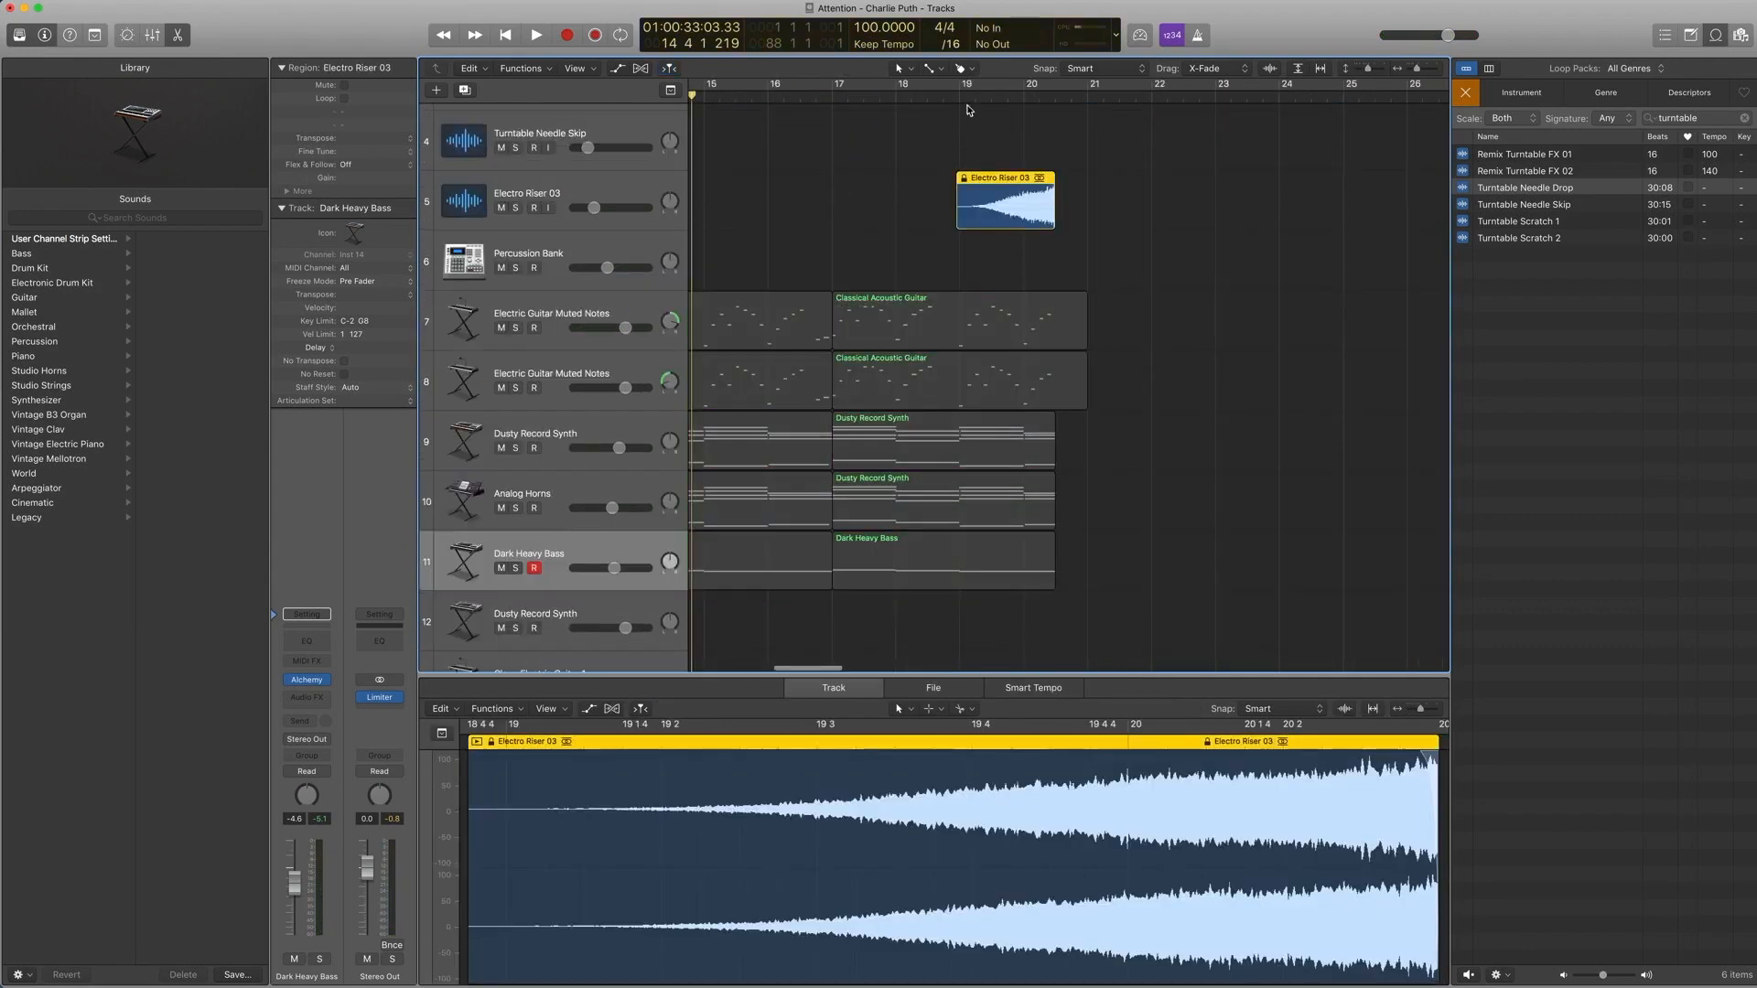
left_click(960, 98)
key("space")
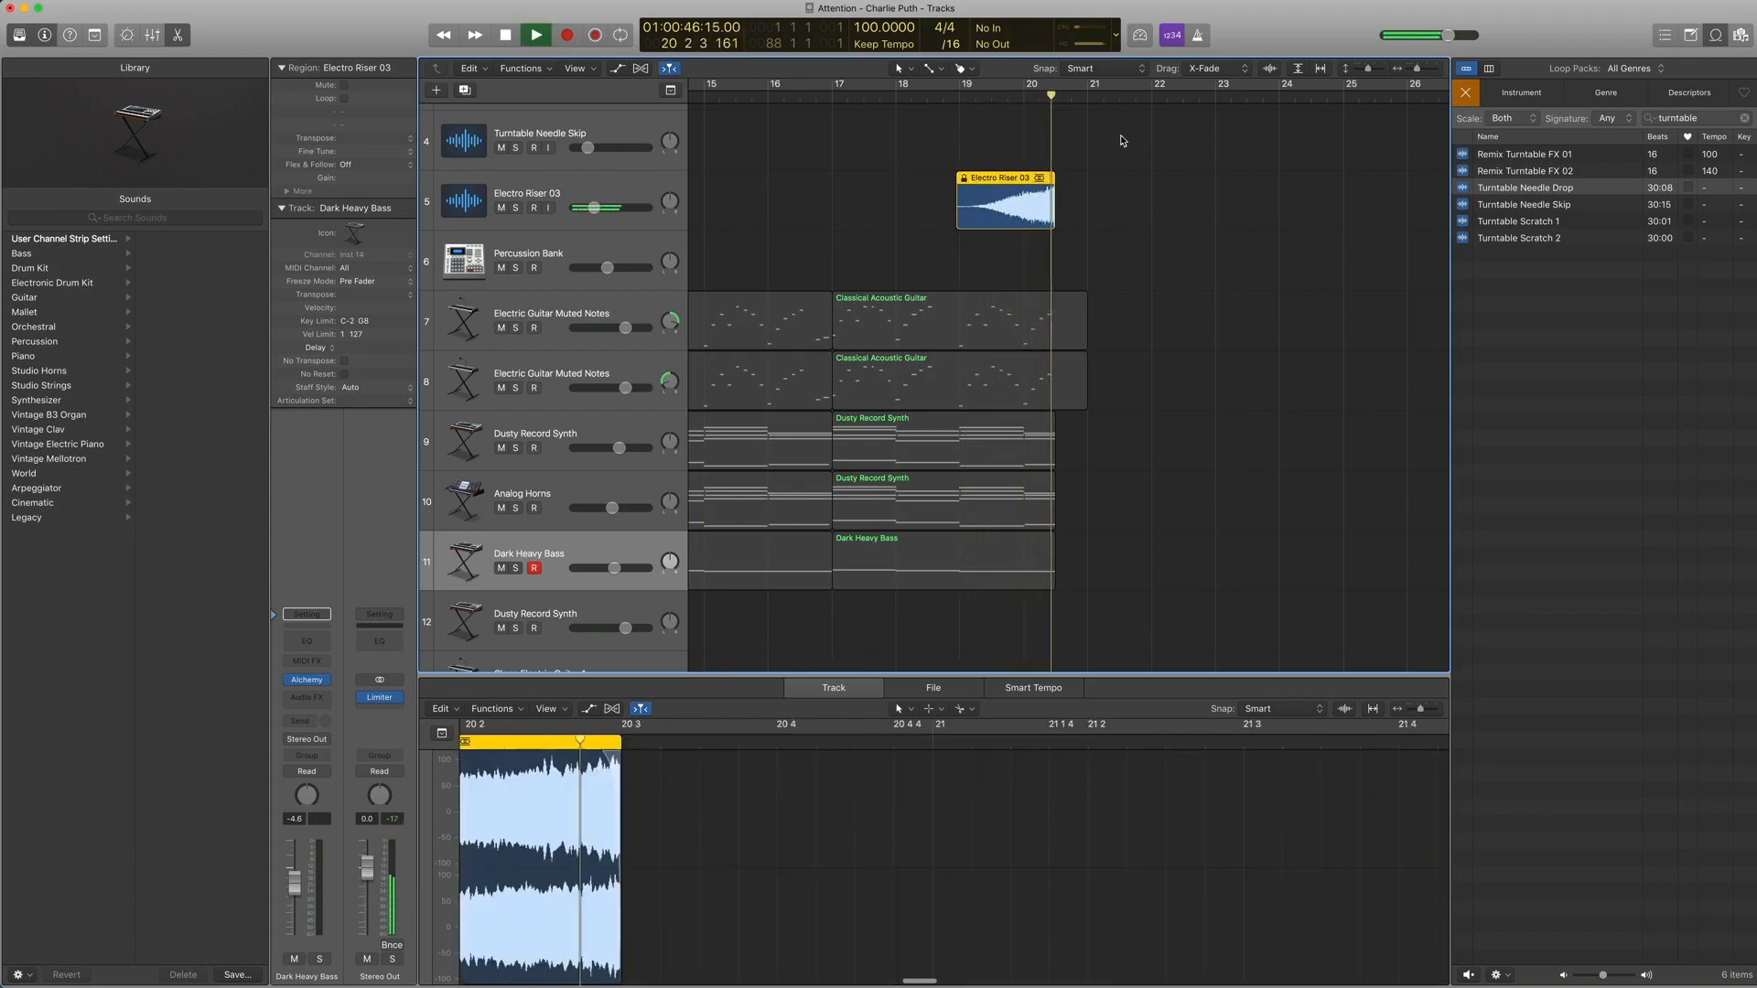
key("space")
Step: Search the loop browser for "riser" and preview the Electro Riser 03 loop
left_click(1717, 116)
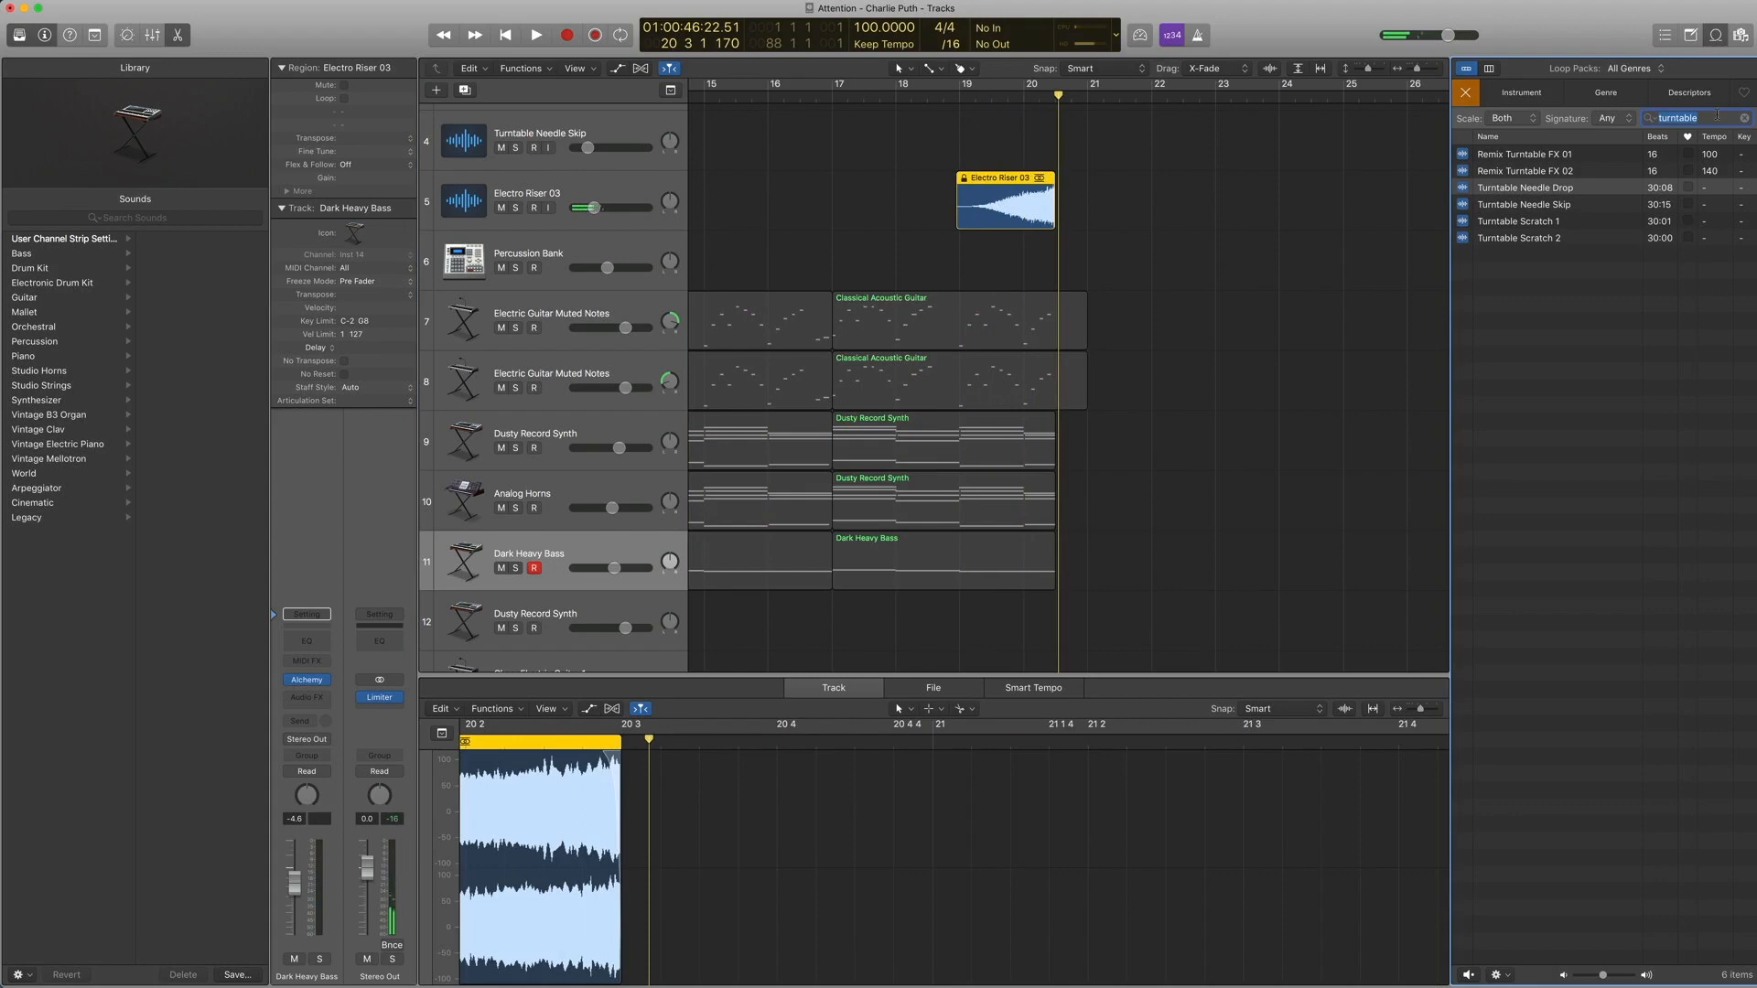
key("Return")
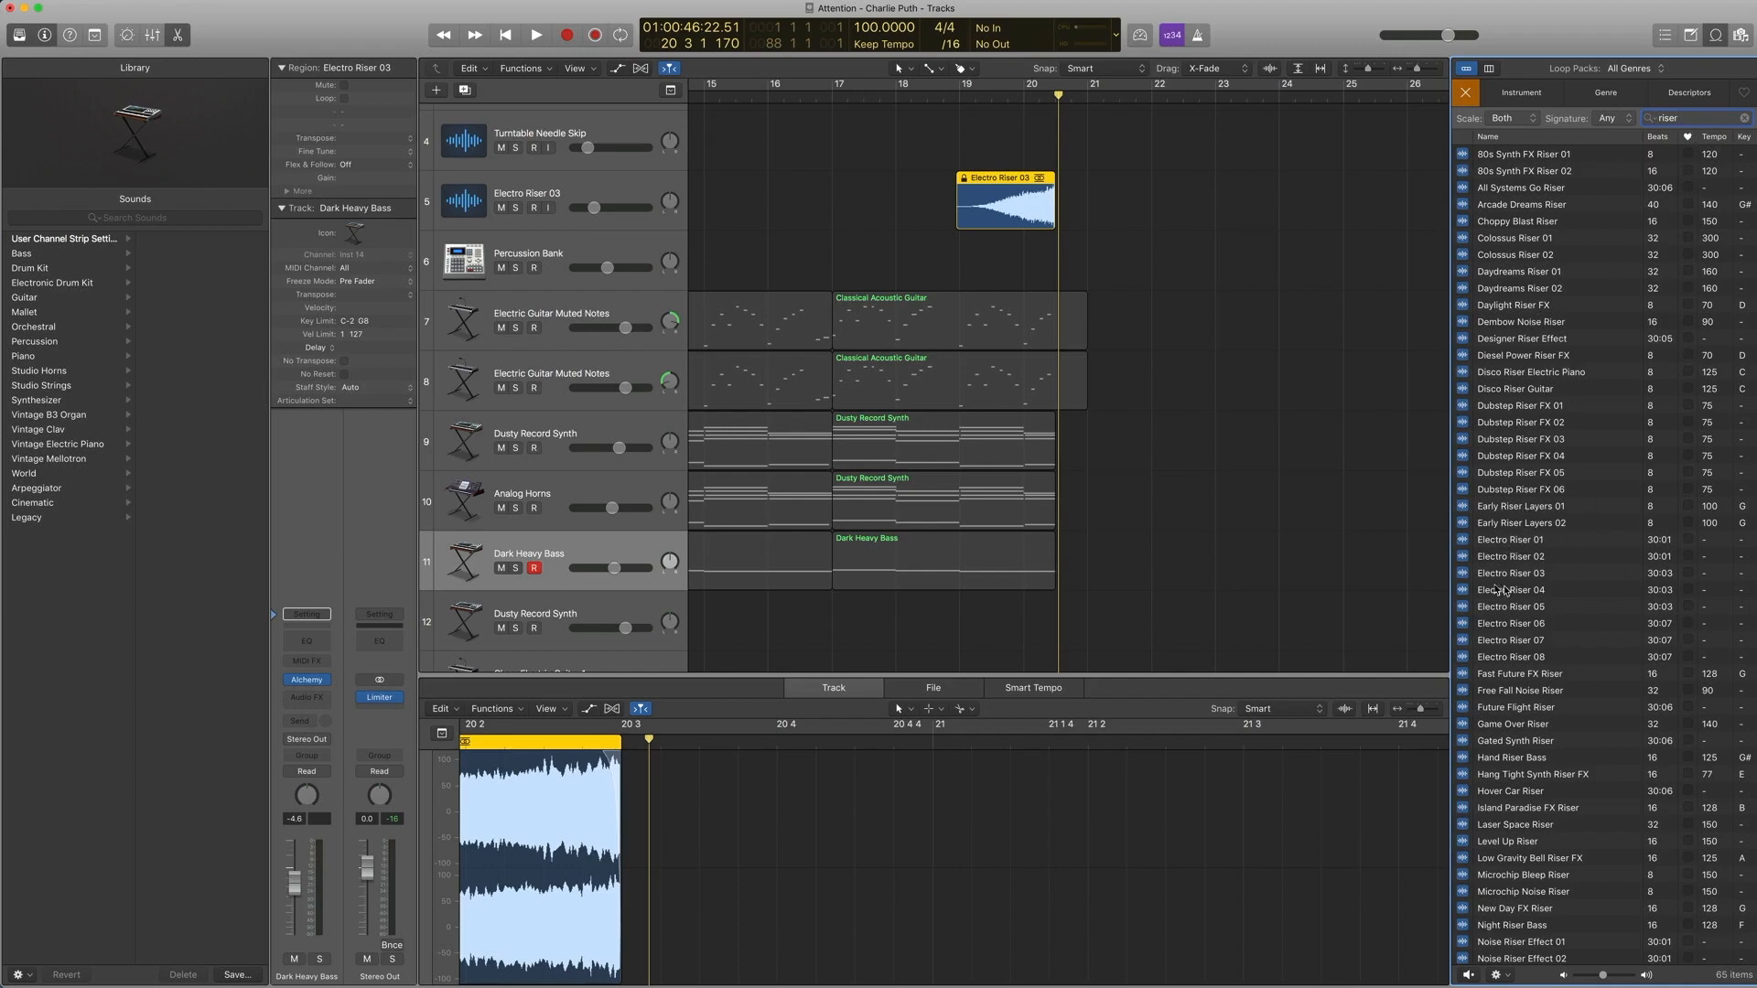
left_click(1529, 574)
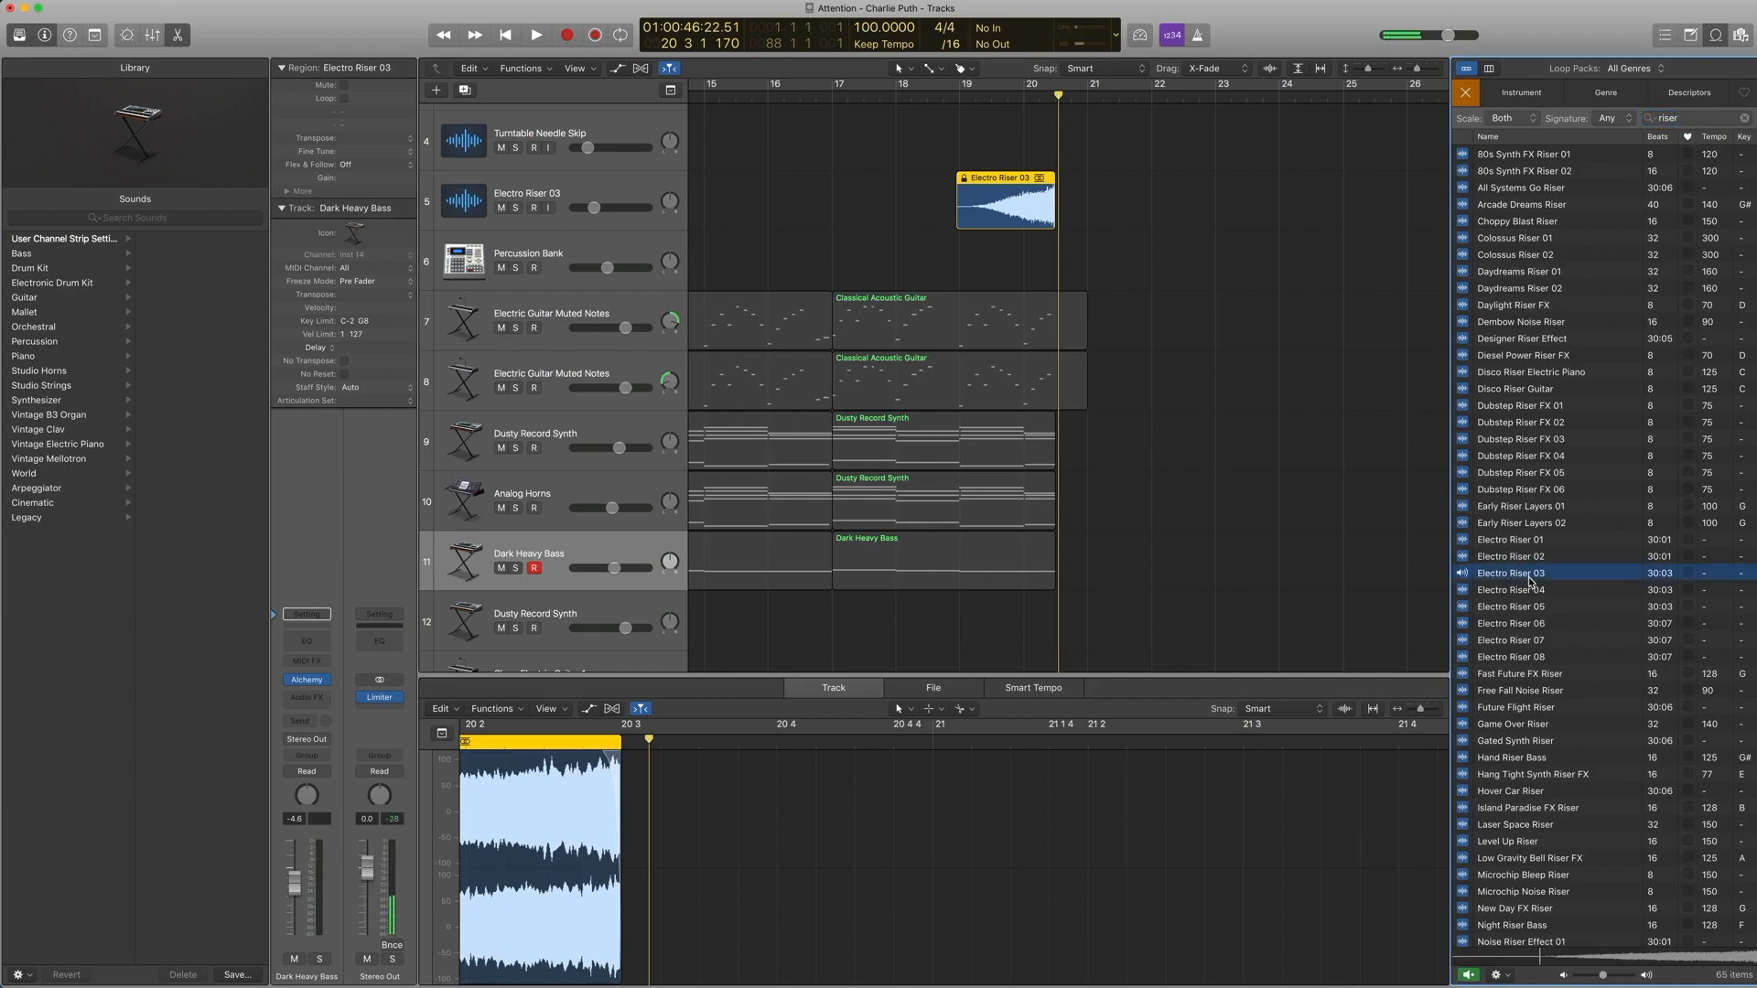
left_click(1527, 577)
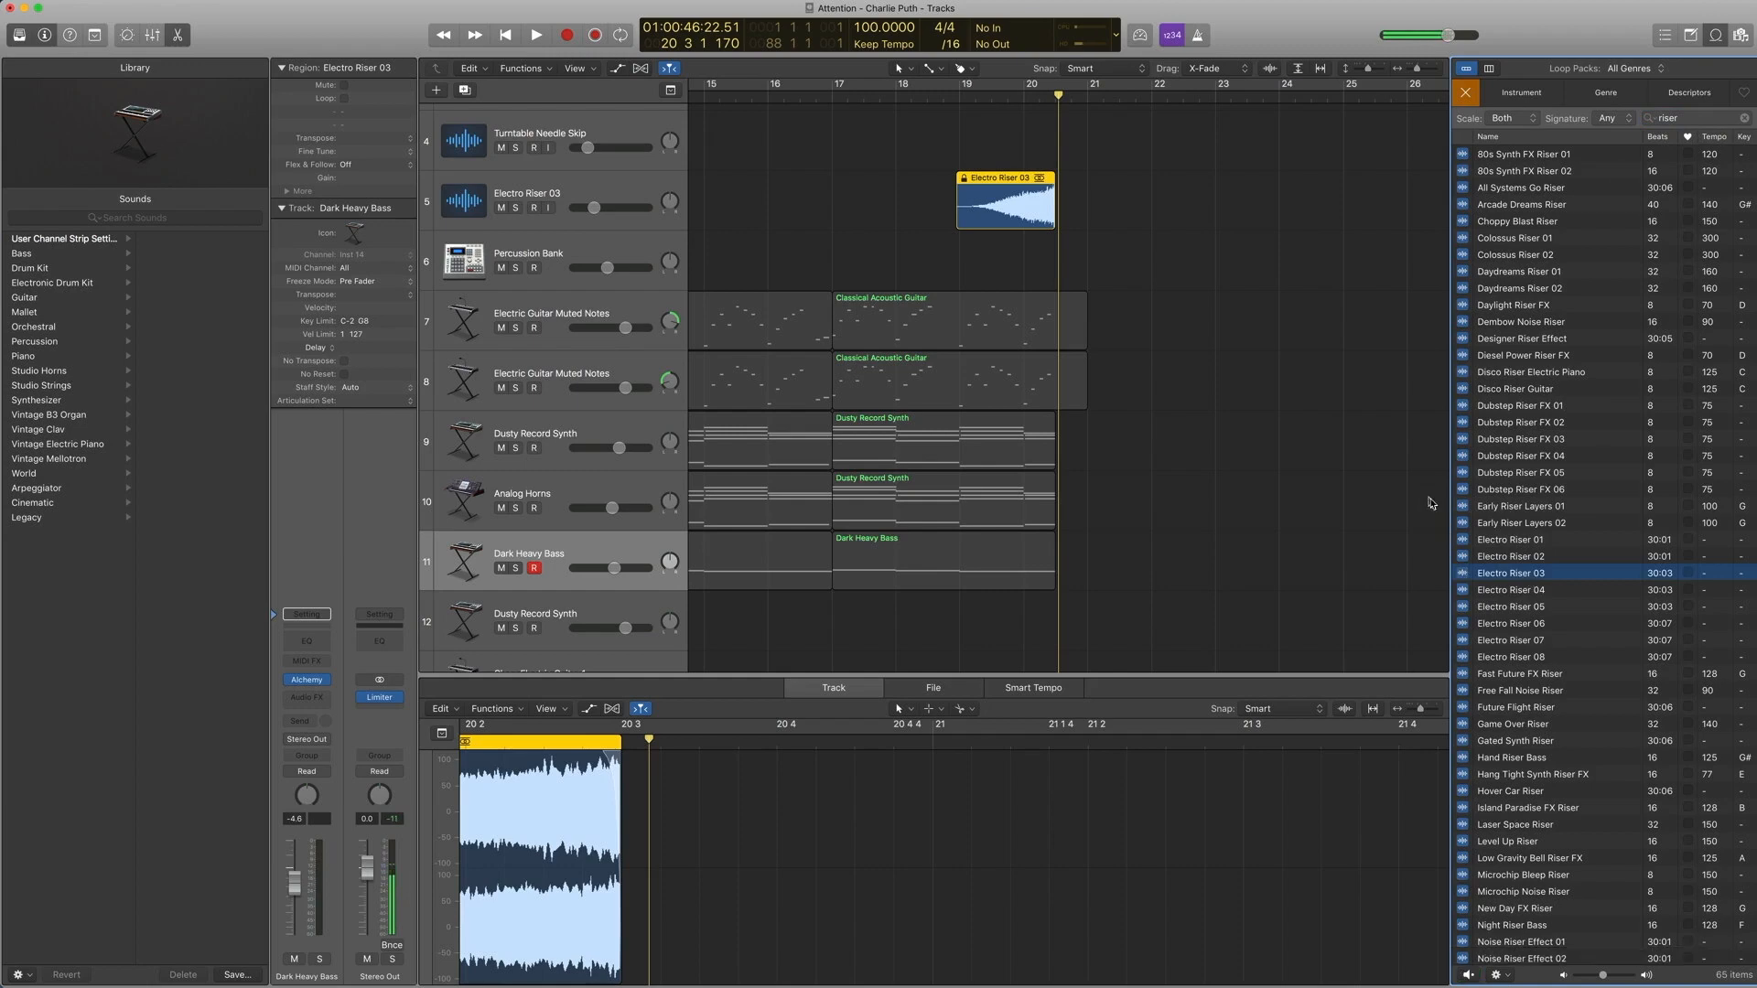
Step: Turn solo off and play the end of the Electro Riser 03 region within the full arrangement
key("ctrl+s")
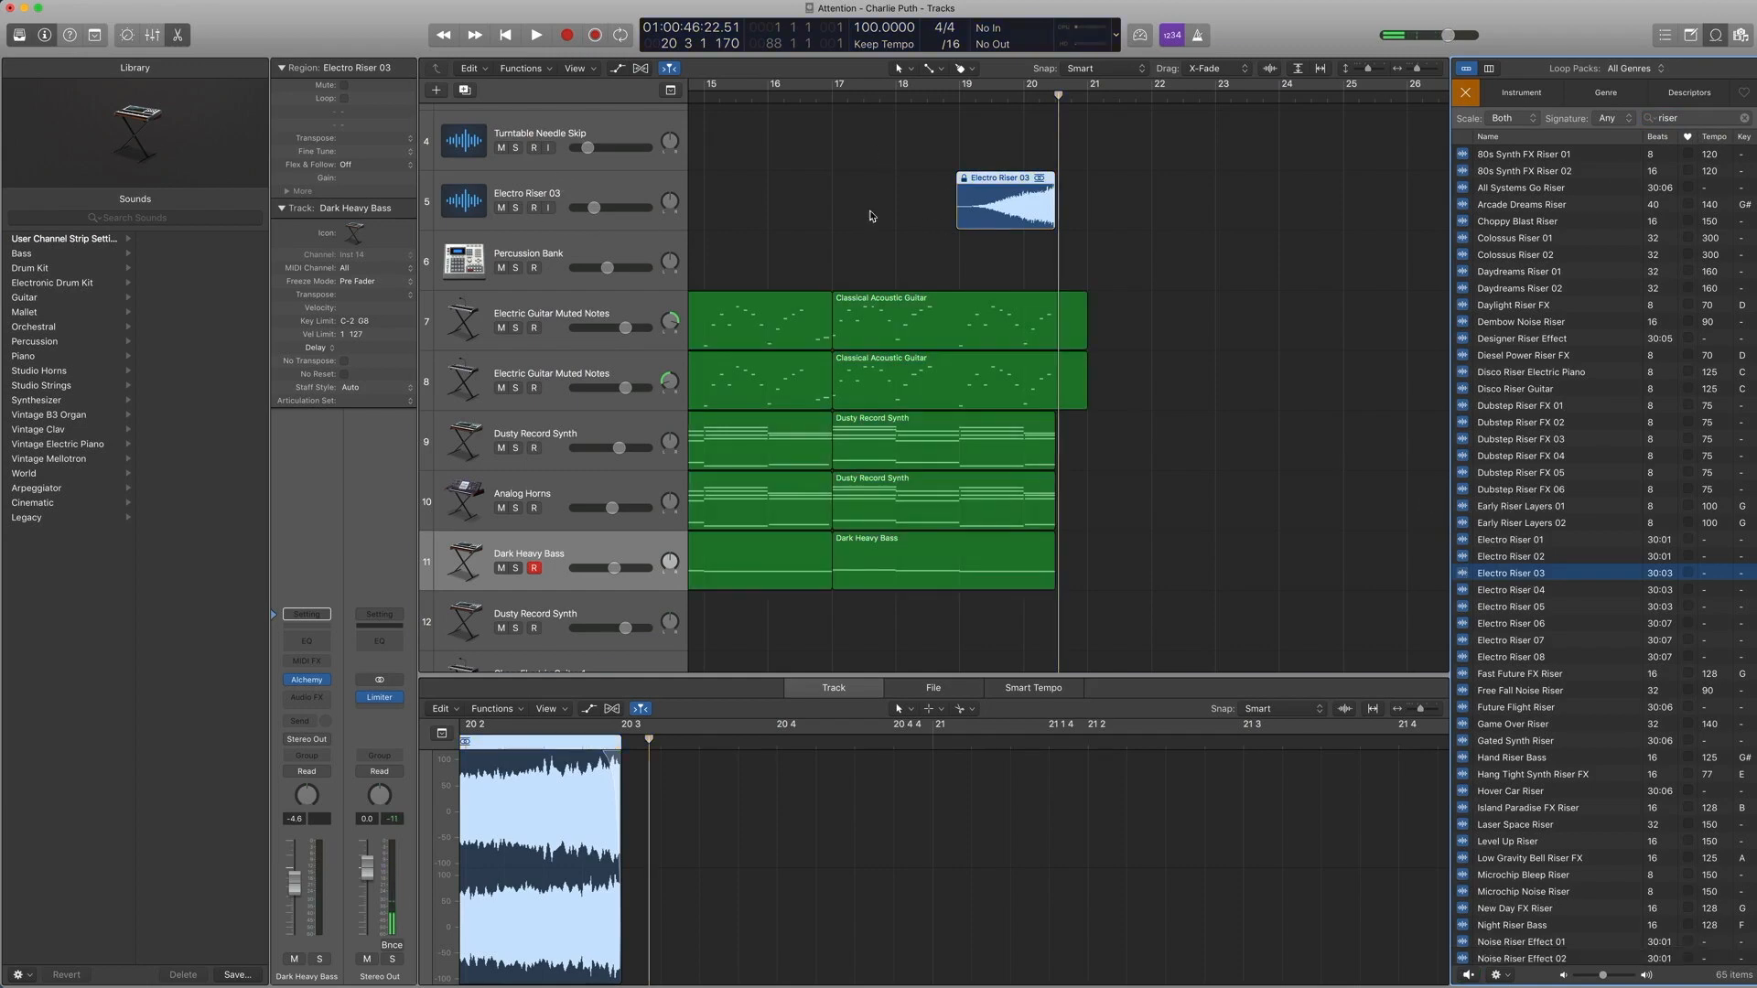
key("z")
key("space")
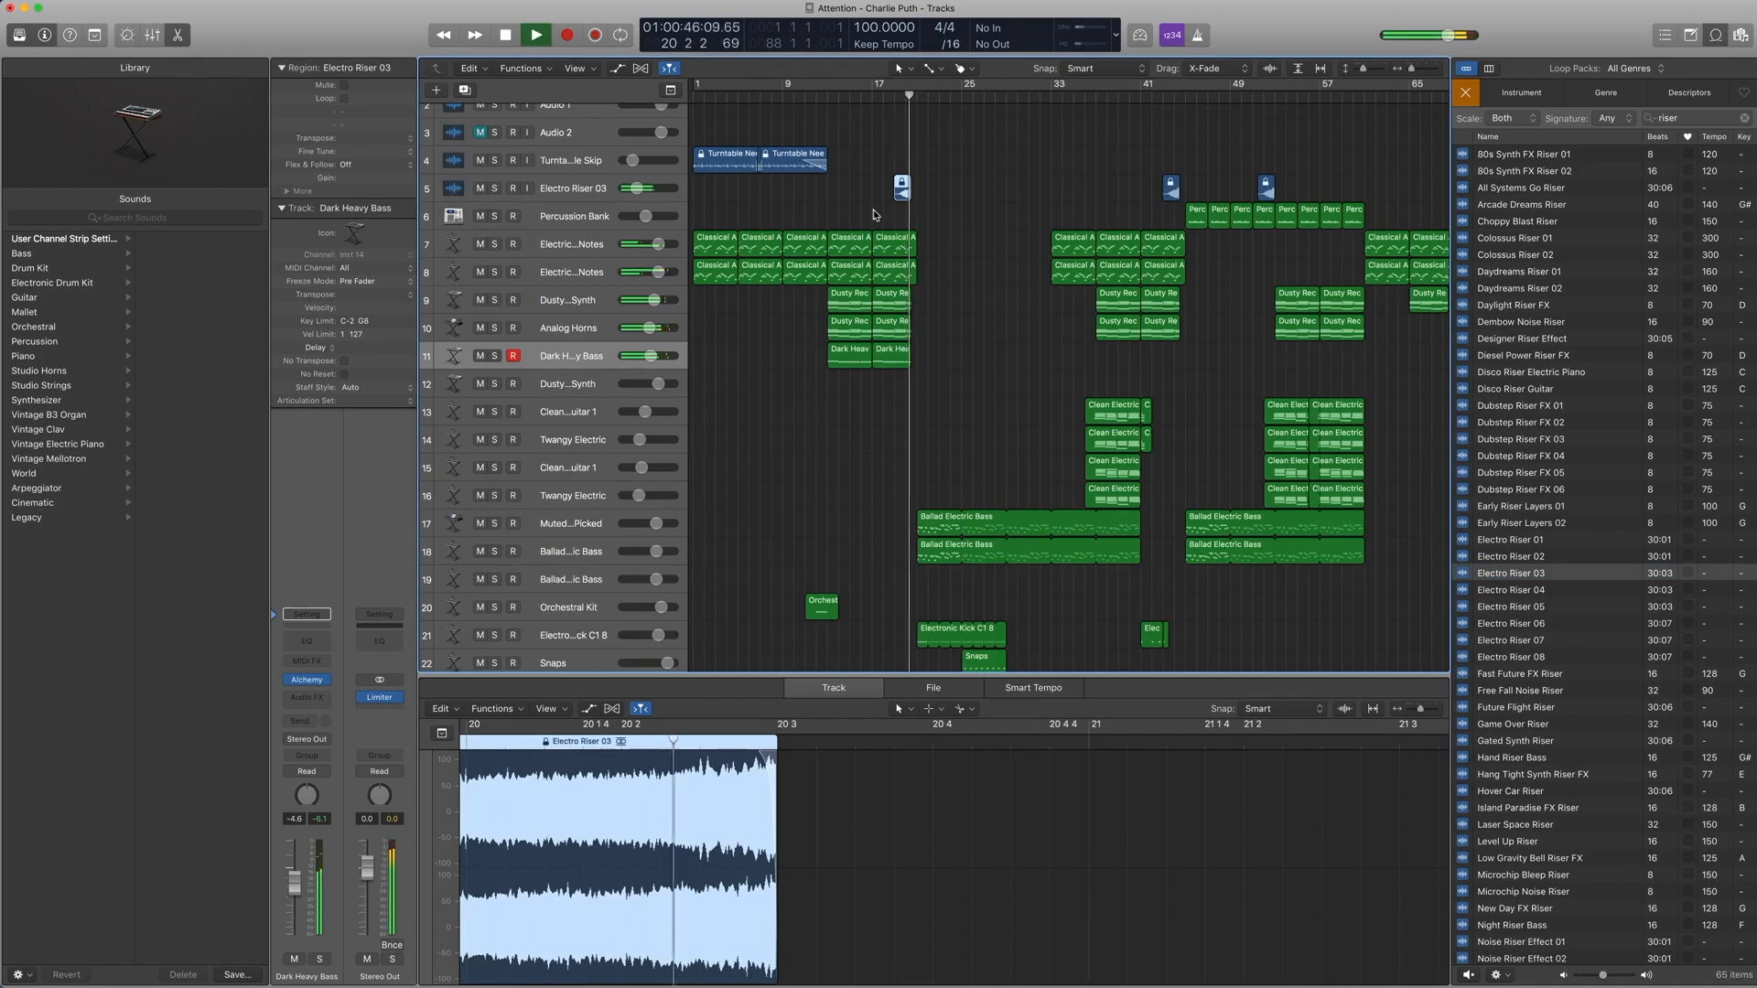
key("space")
key("z")
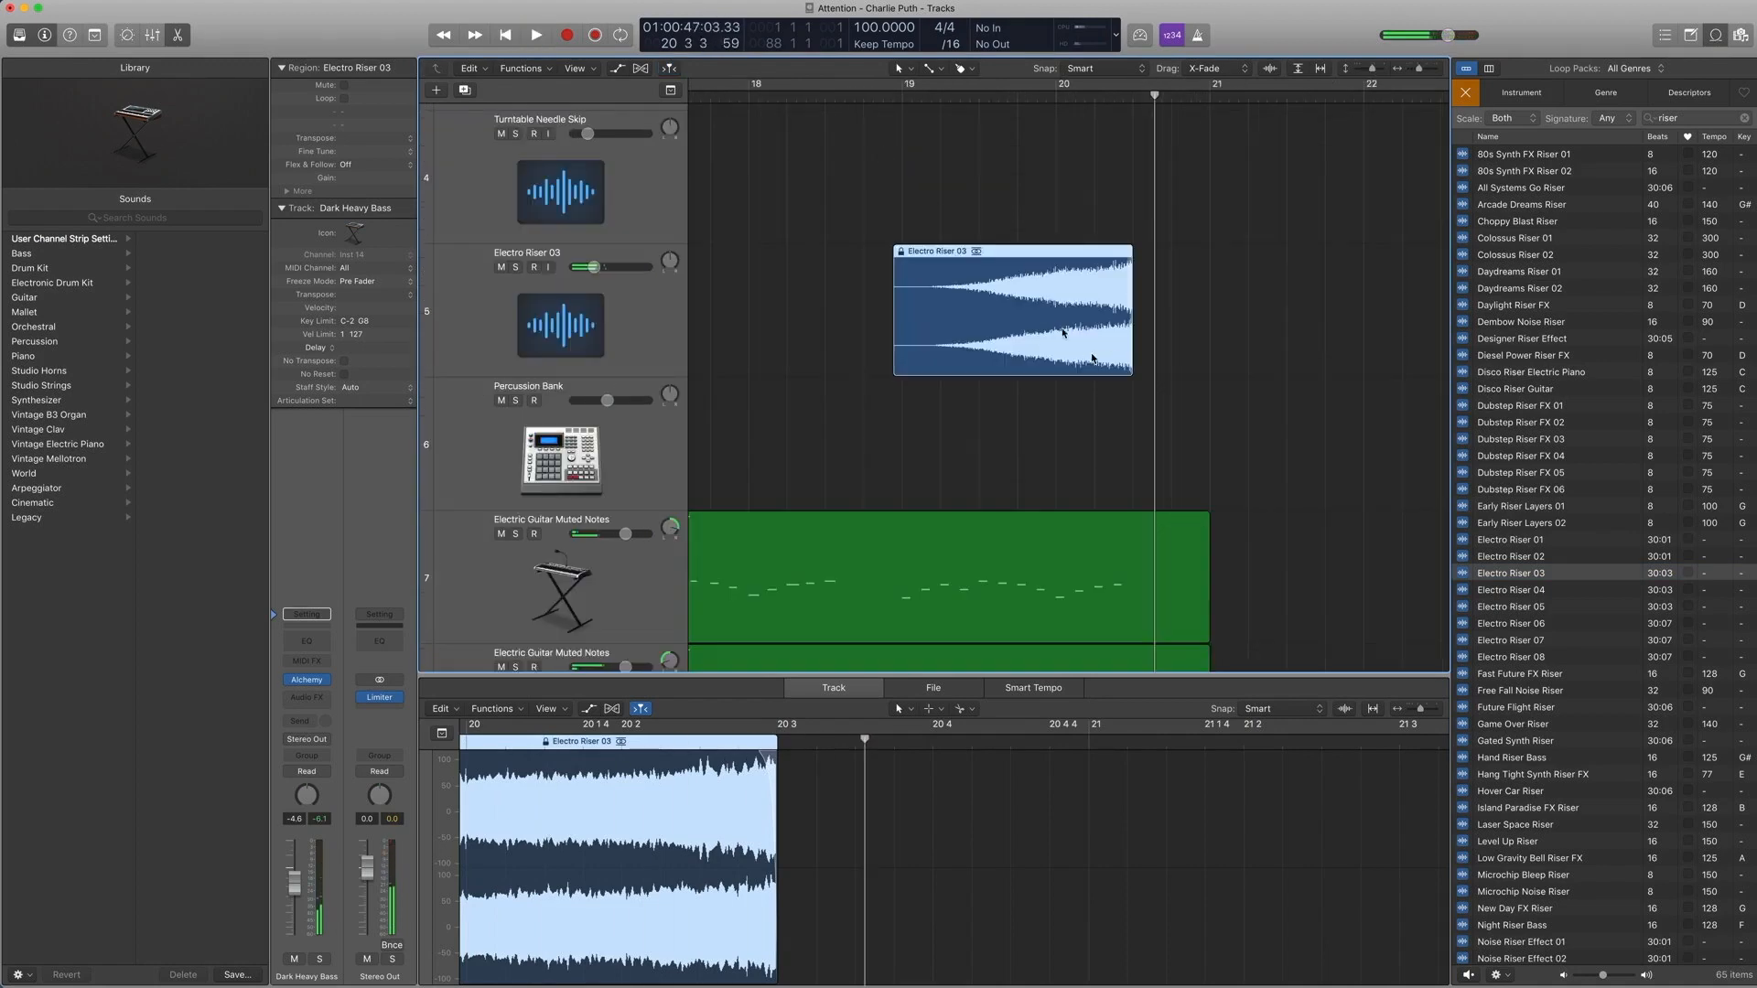
key("z")
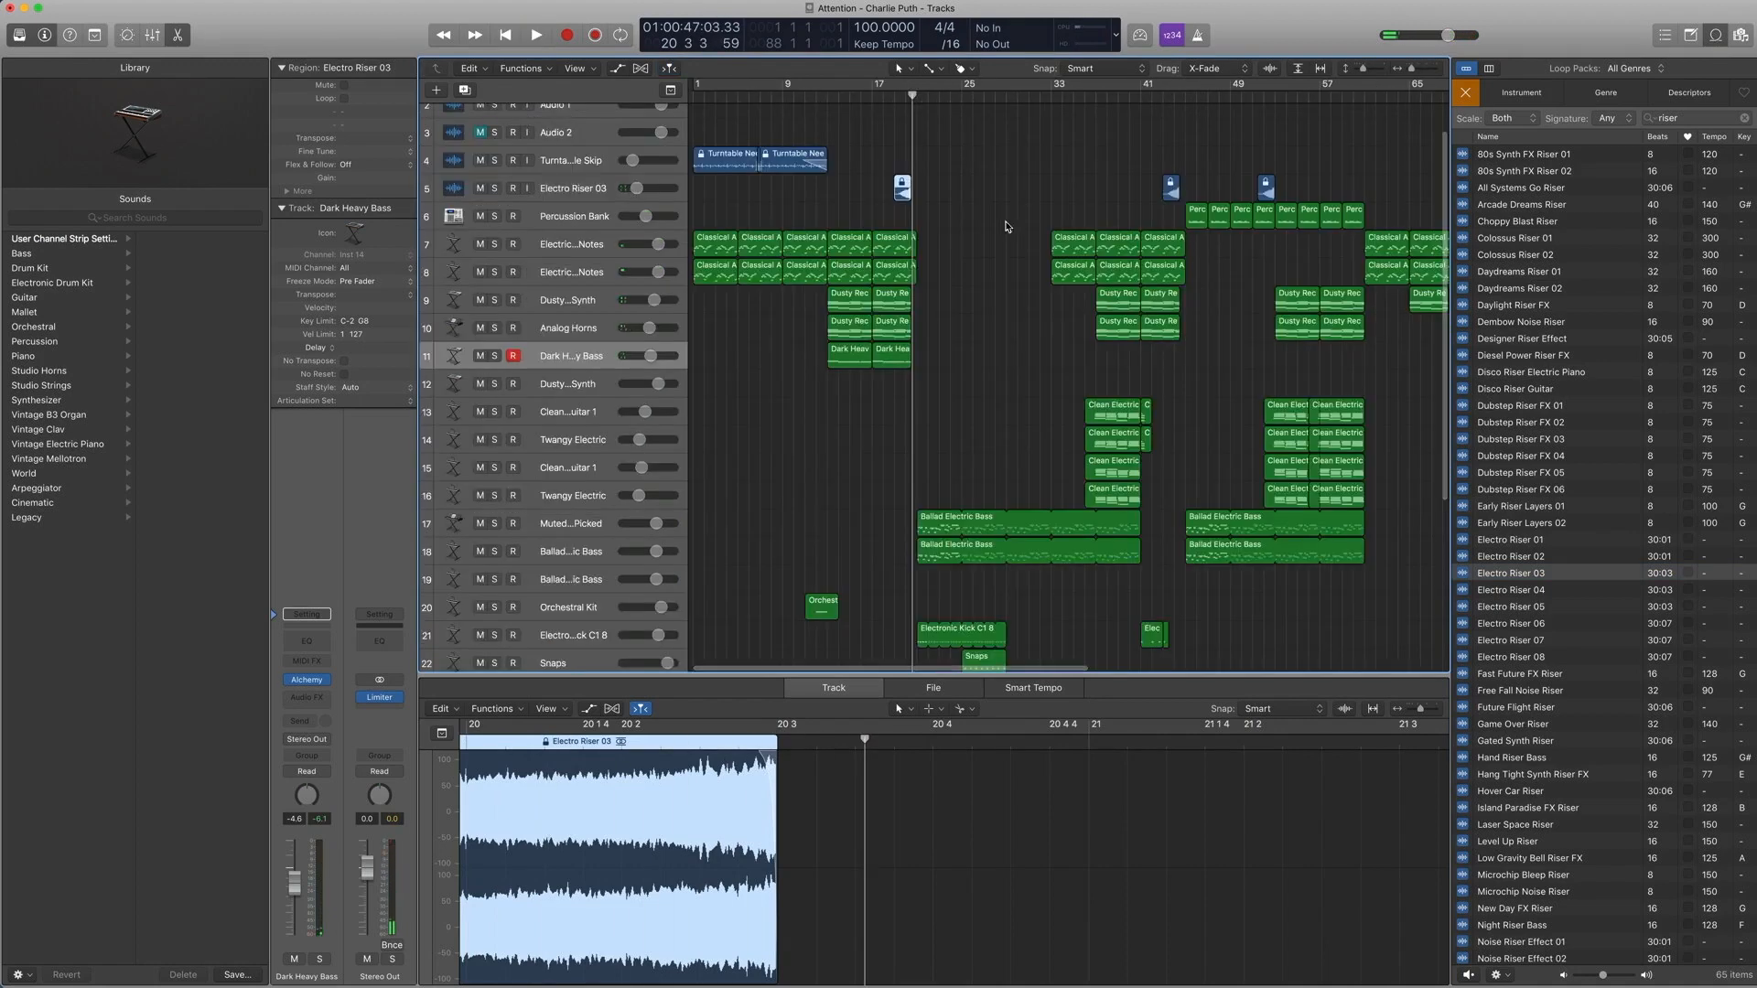
Step: Select the Muted Bass Picked track 17 and enlarge its Ballad Electric Bass notes from bar 21 in the Piano Roll
scroll(1005, 224, "down", 6)
scroll(1003, 221, "up", 6)
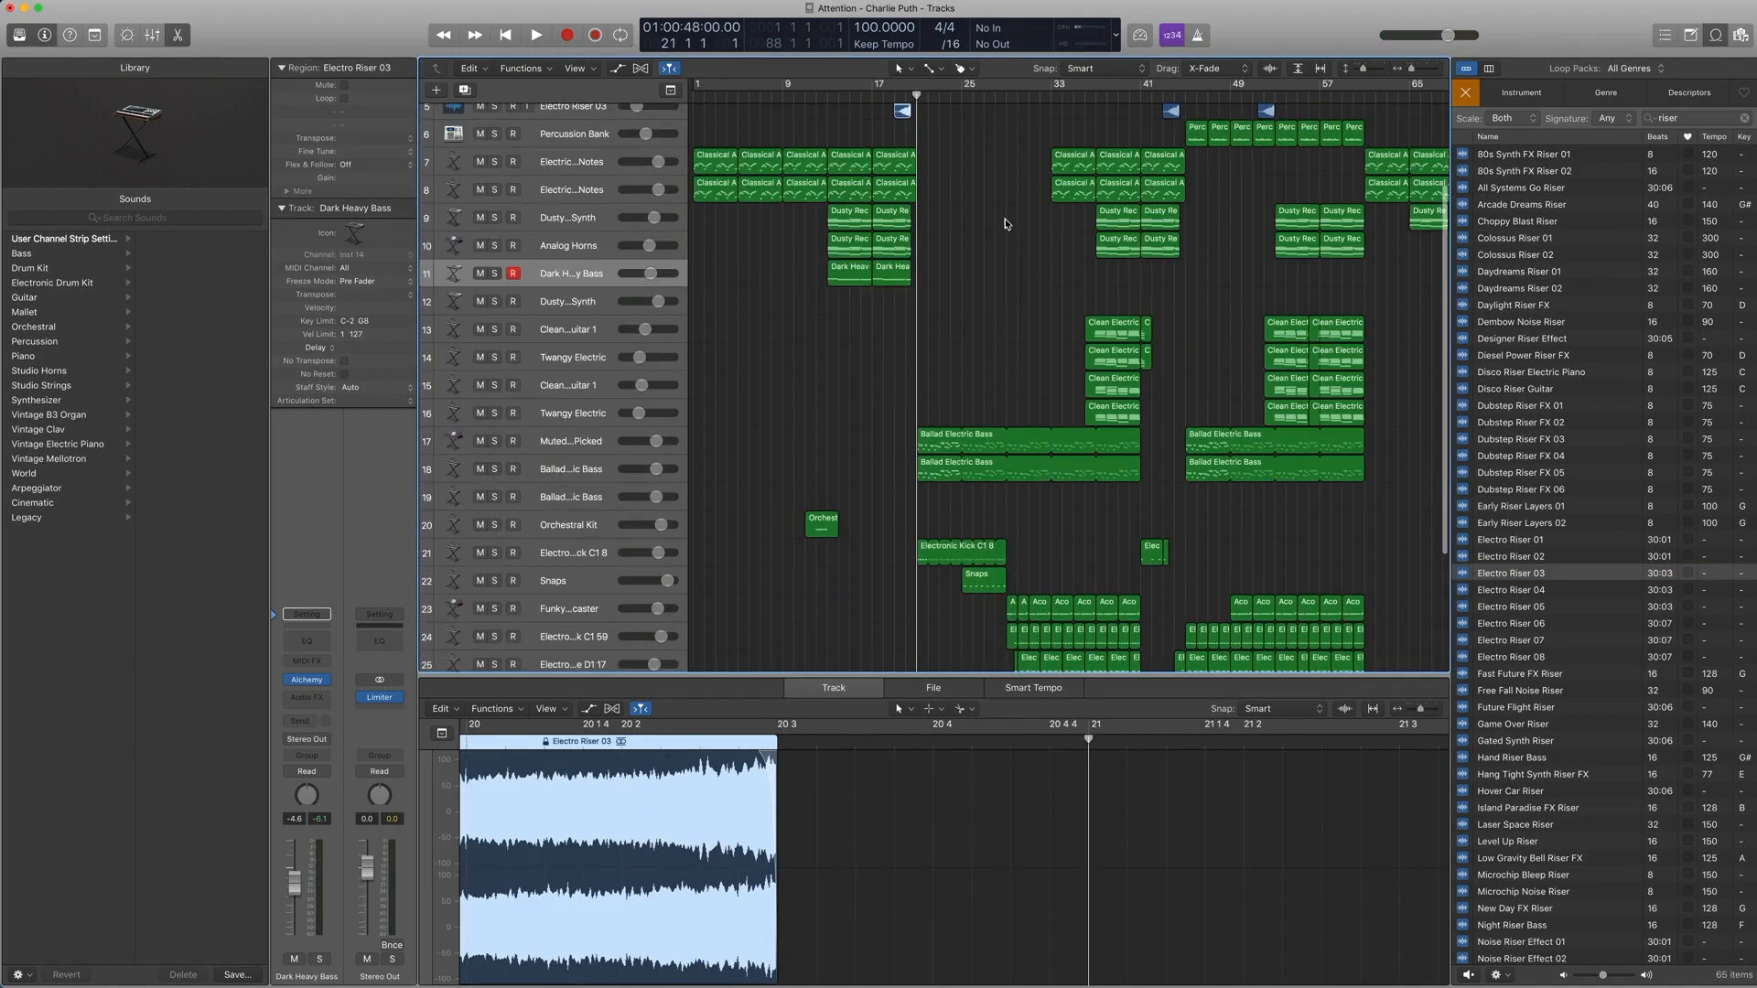
left_click(579, 443)
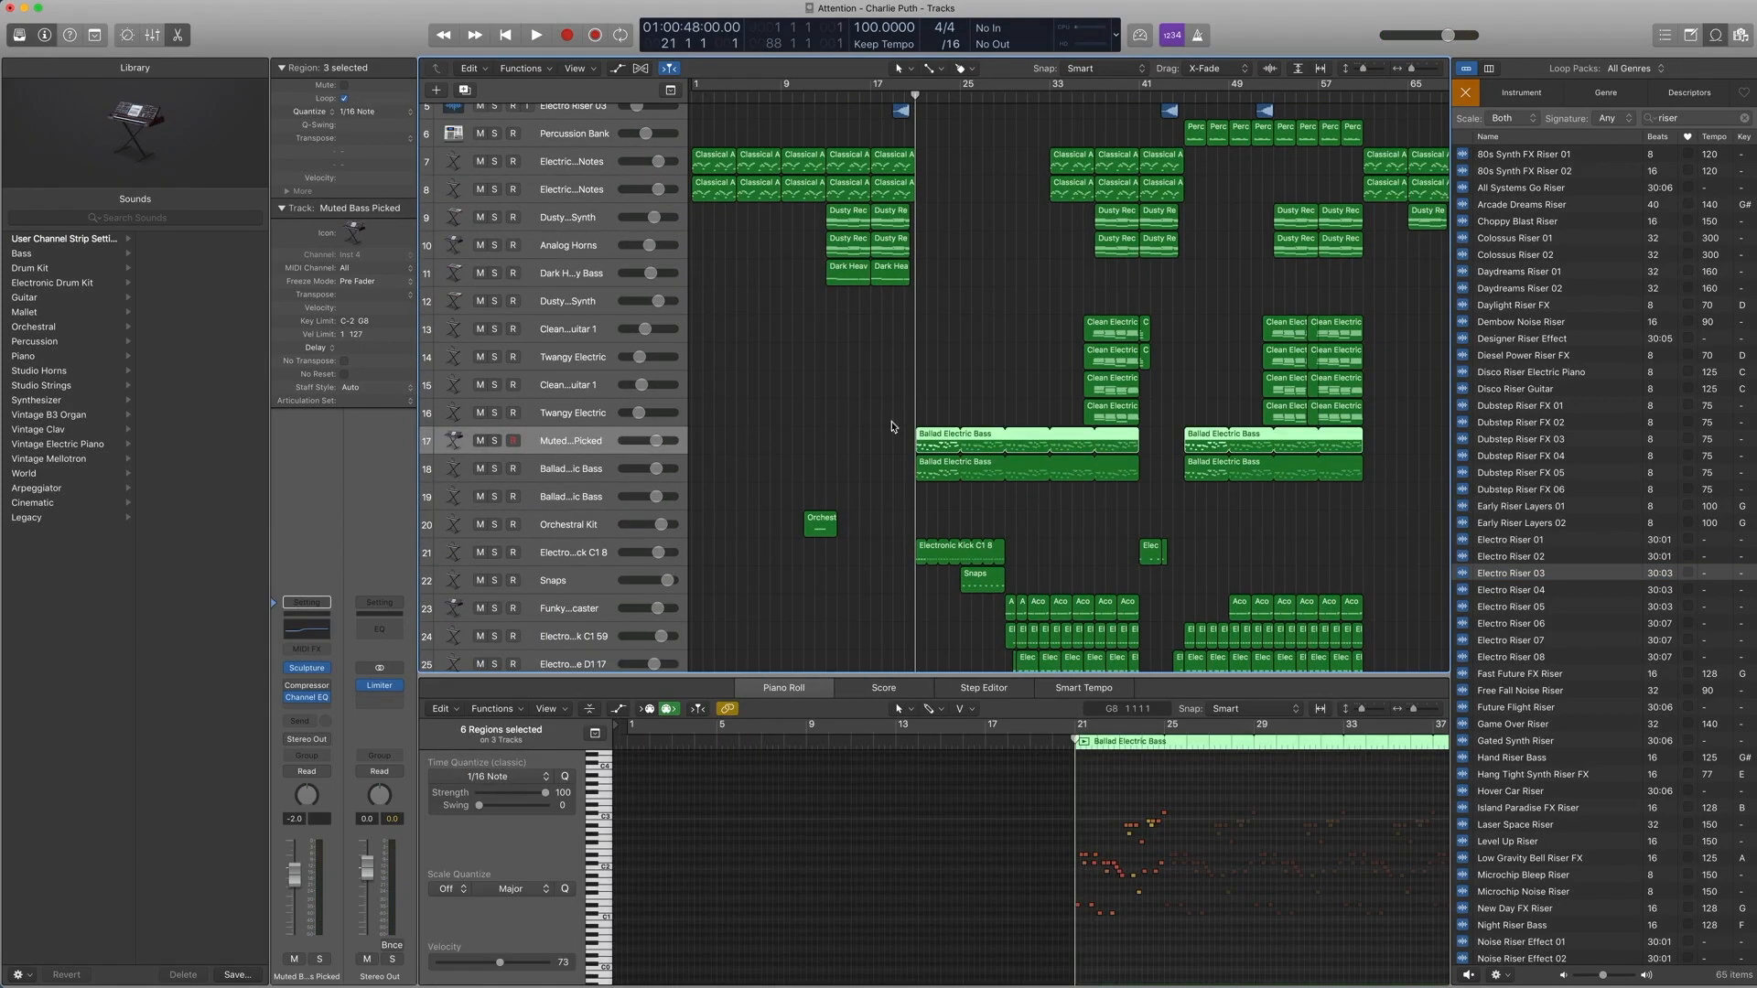
key("super+Right")
key("super+Right")
key("super+Left")
key("super+Left")
left_click(999, 821)
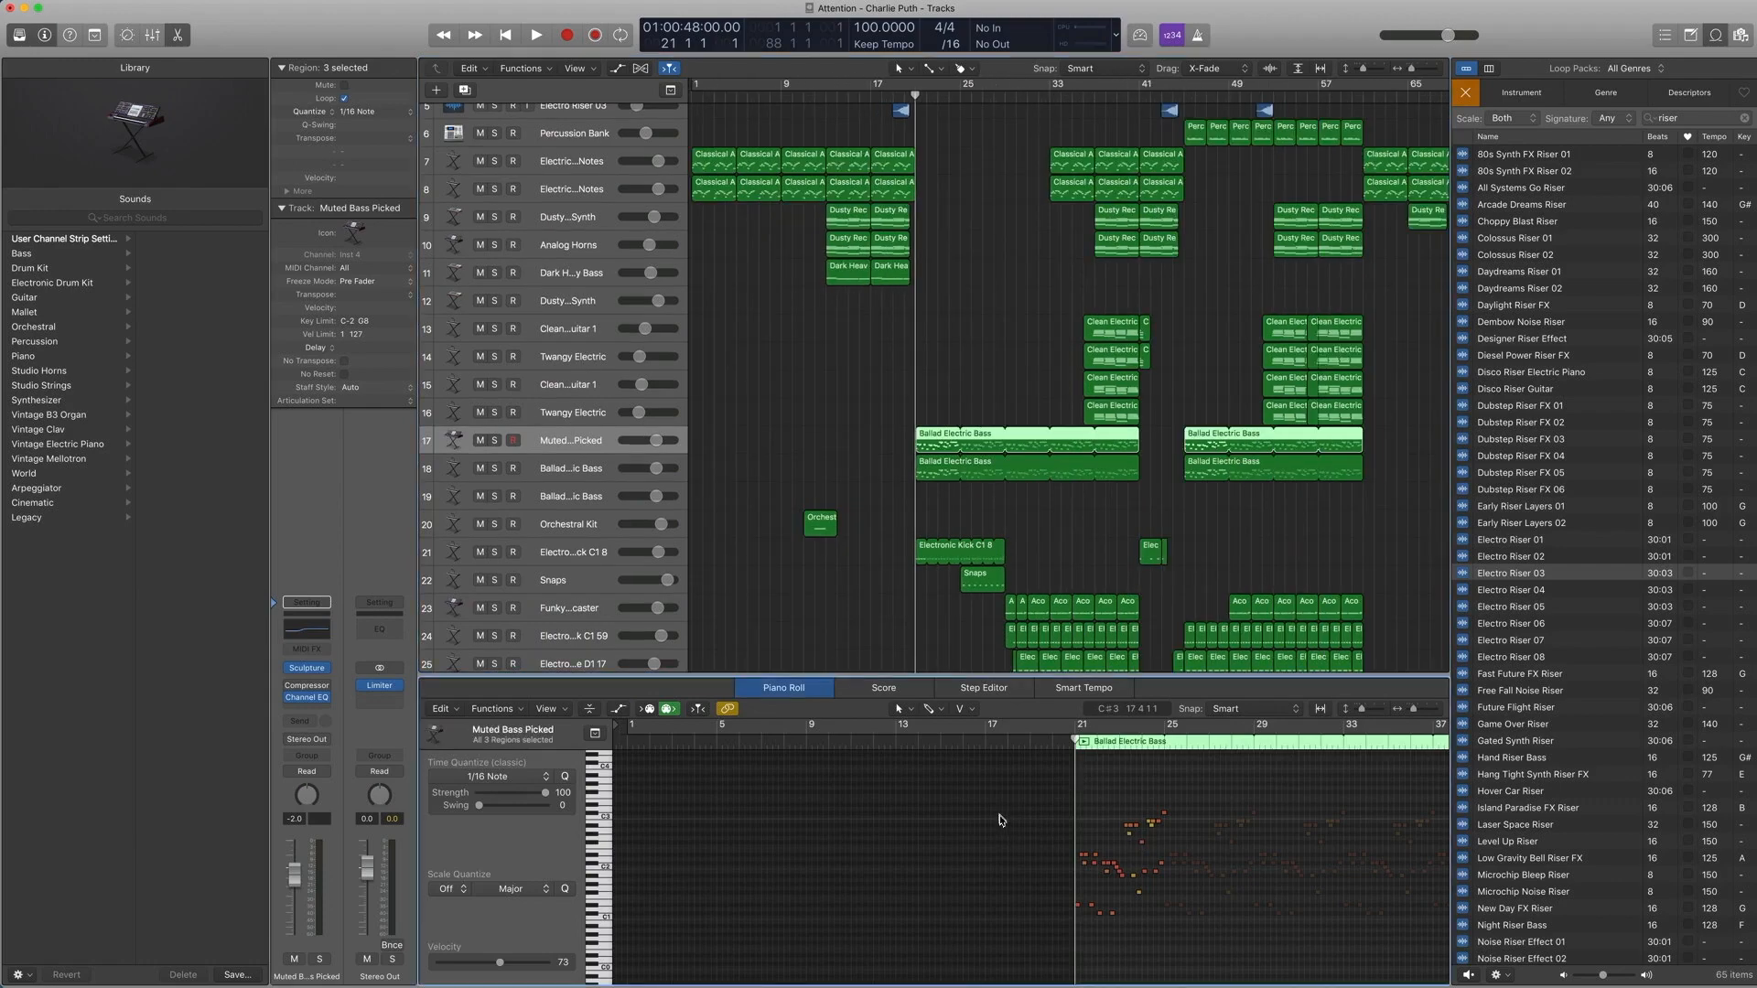
key("super+Down")
key("super+Down")
key("super+Down")
key("super+Up")
key("super+Up")
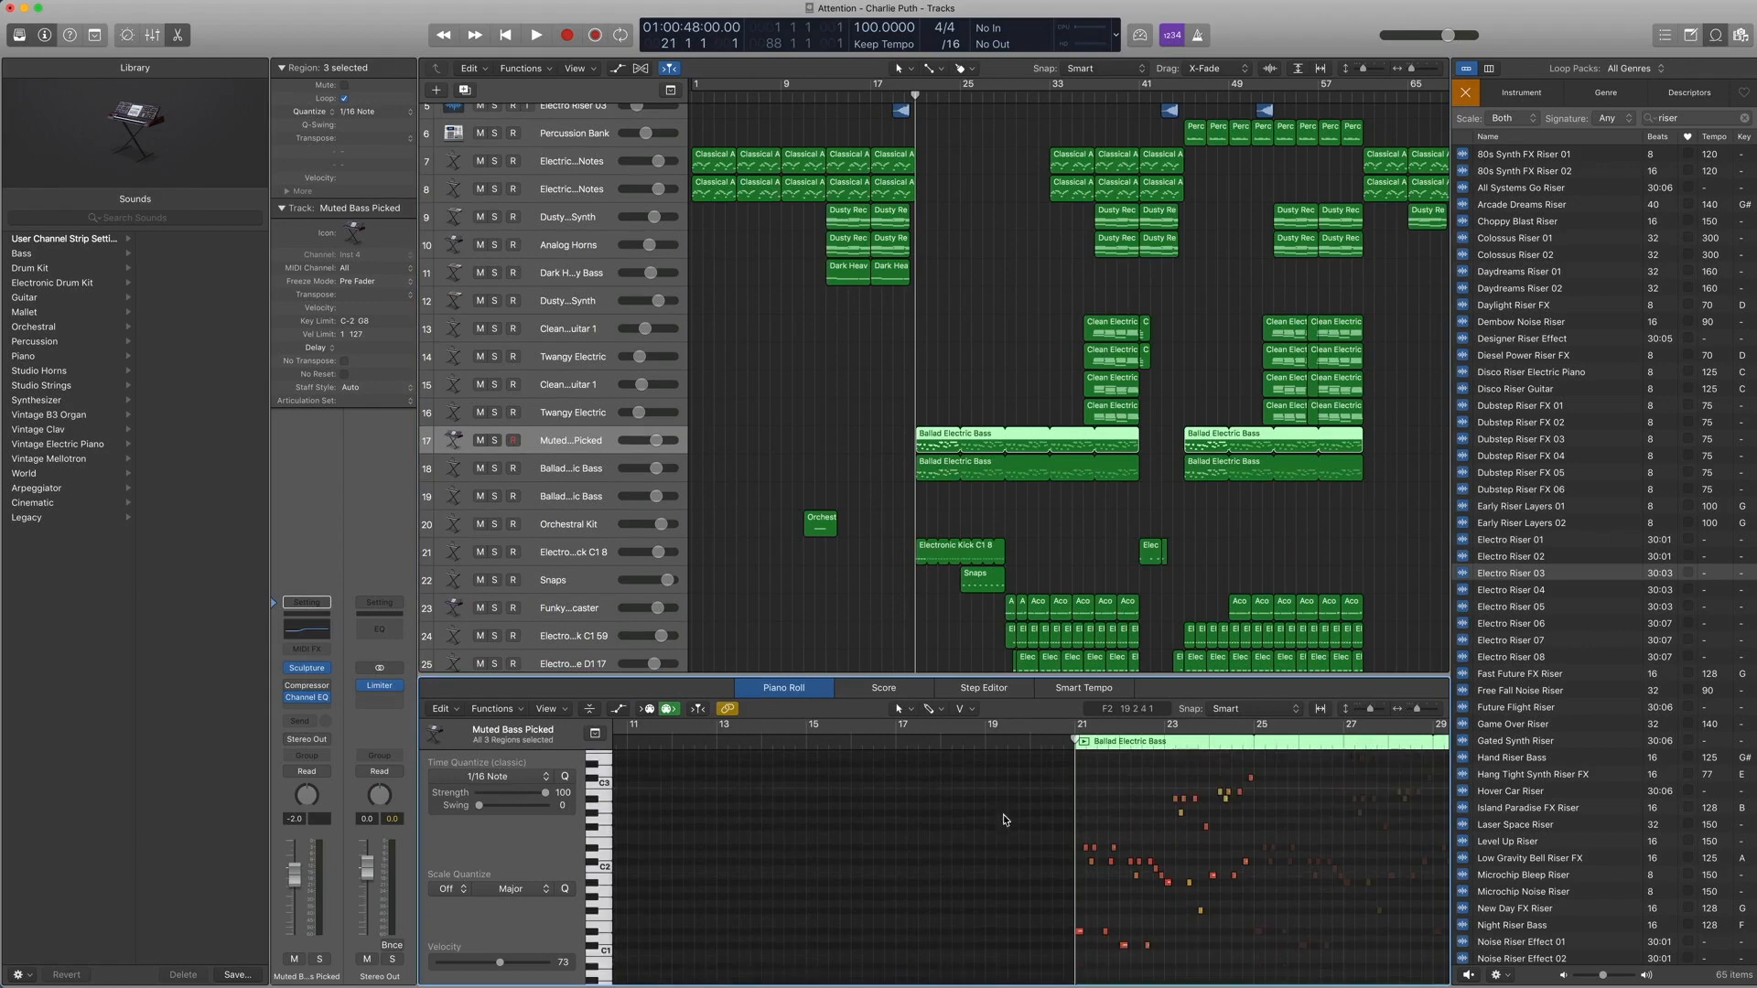
key("super+Right")
key("super+Right")
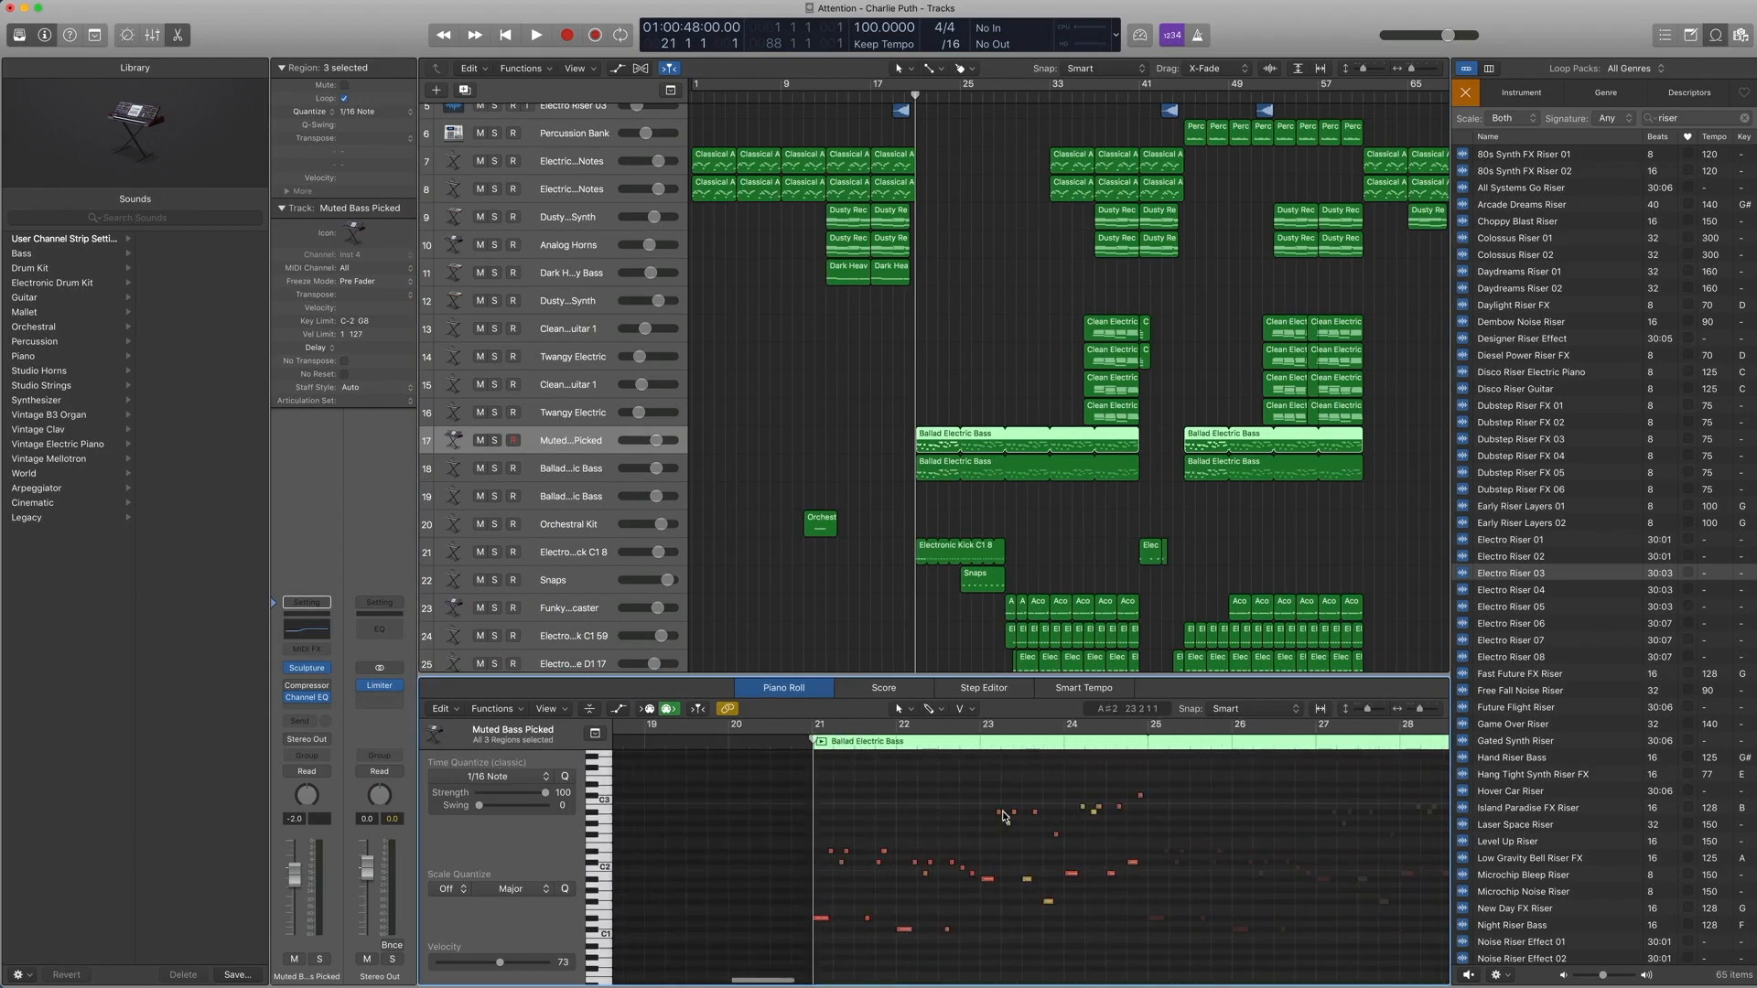
scroll(959, 438, "right", 1)
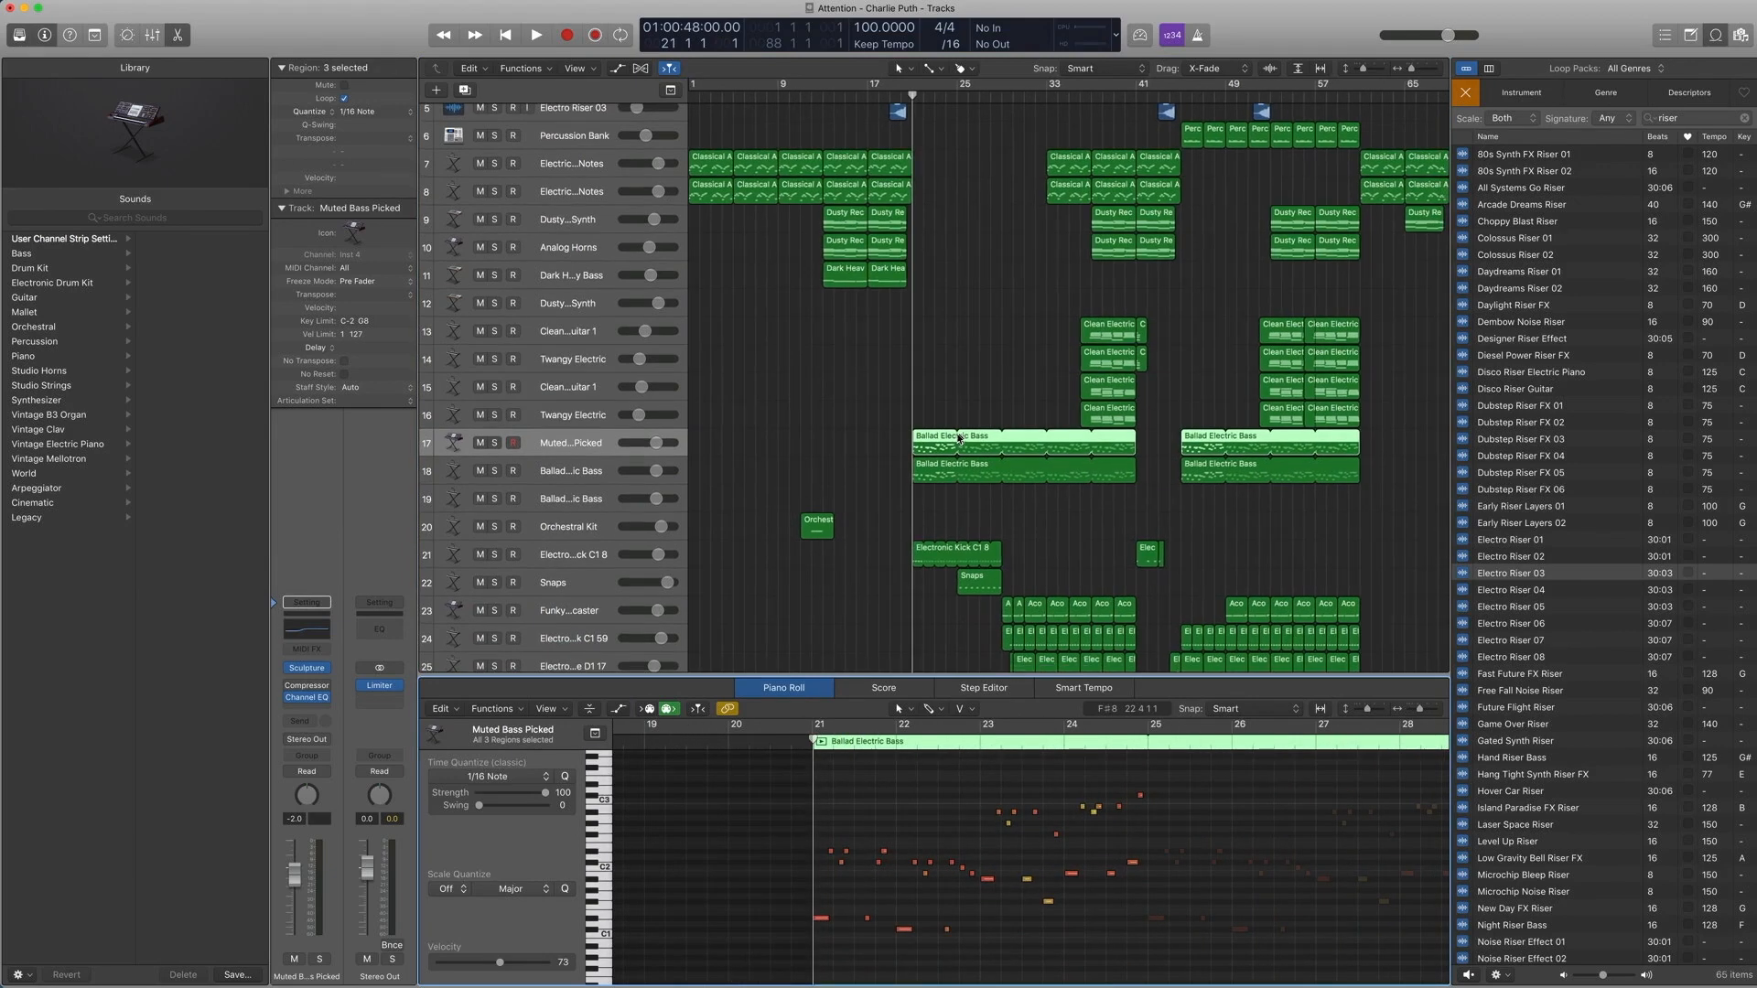
Step: Solo the track 17 bass regions, play them from bar 21, and move the playhead back to bar 22
key("ctrl+s")
key("space")
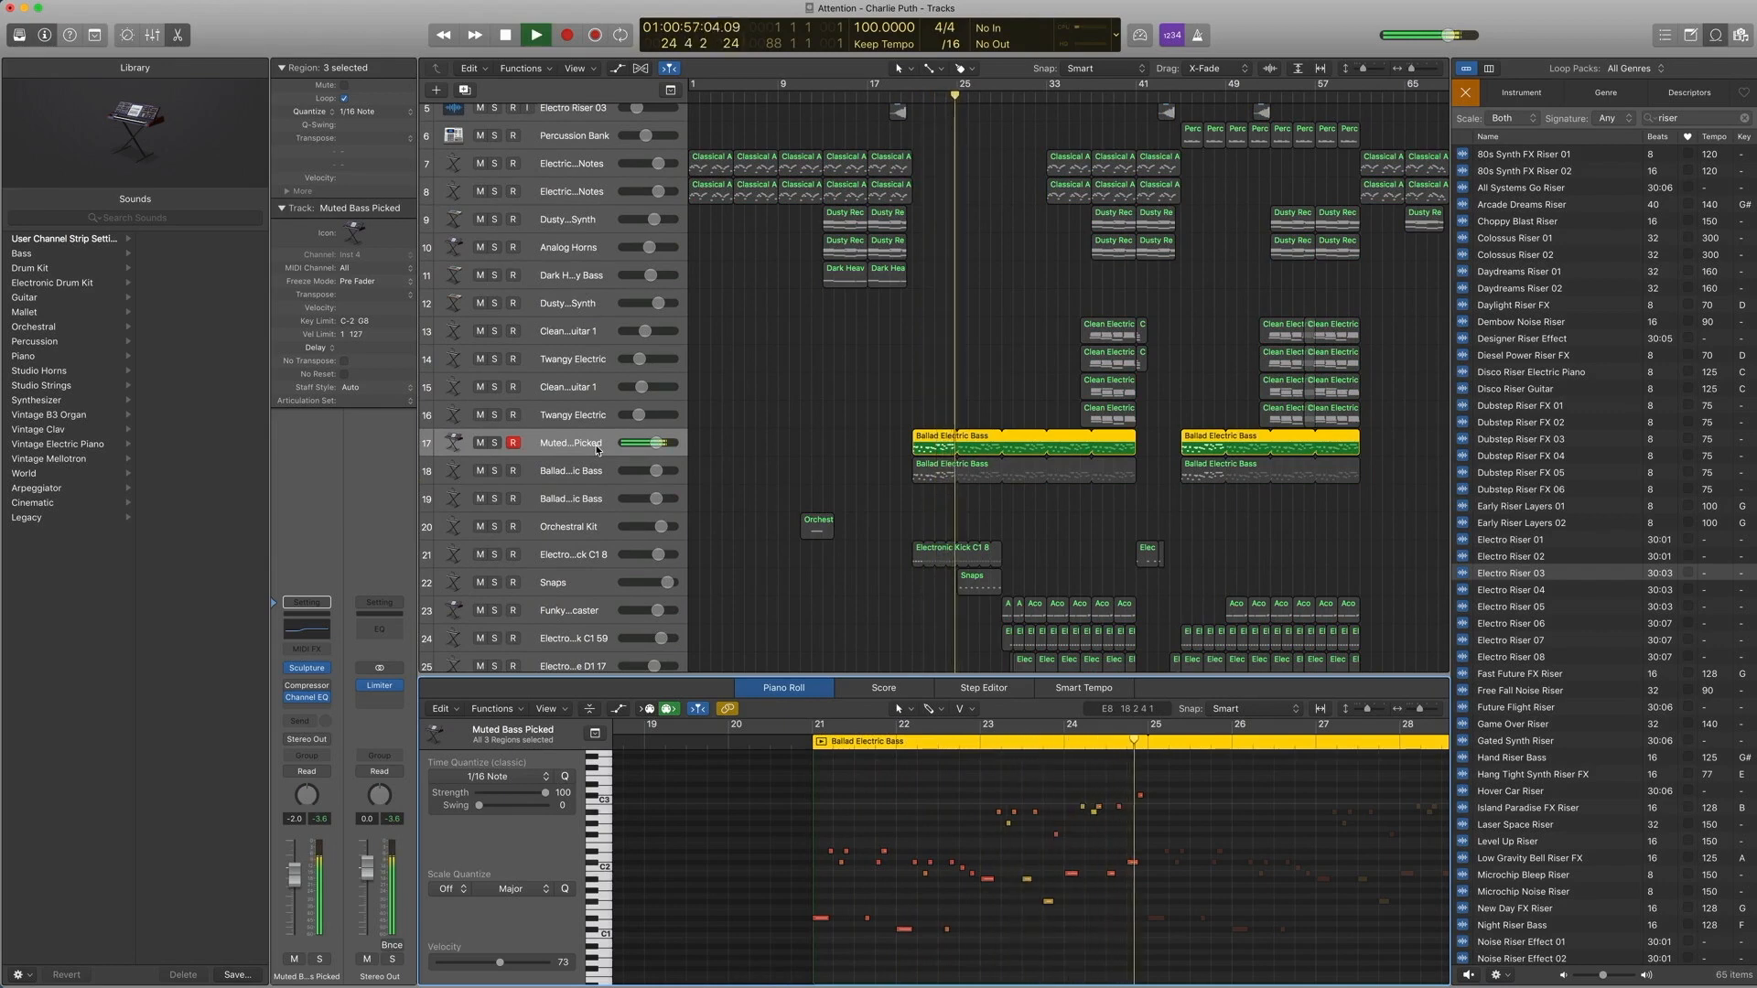
key("space")
key("comma")
key("comma")
key("comma")
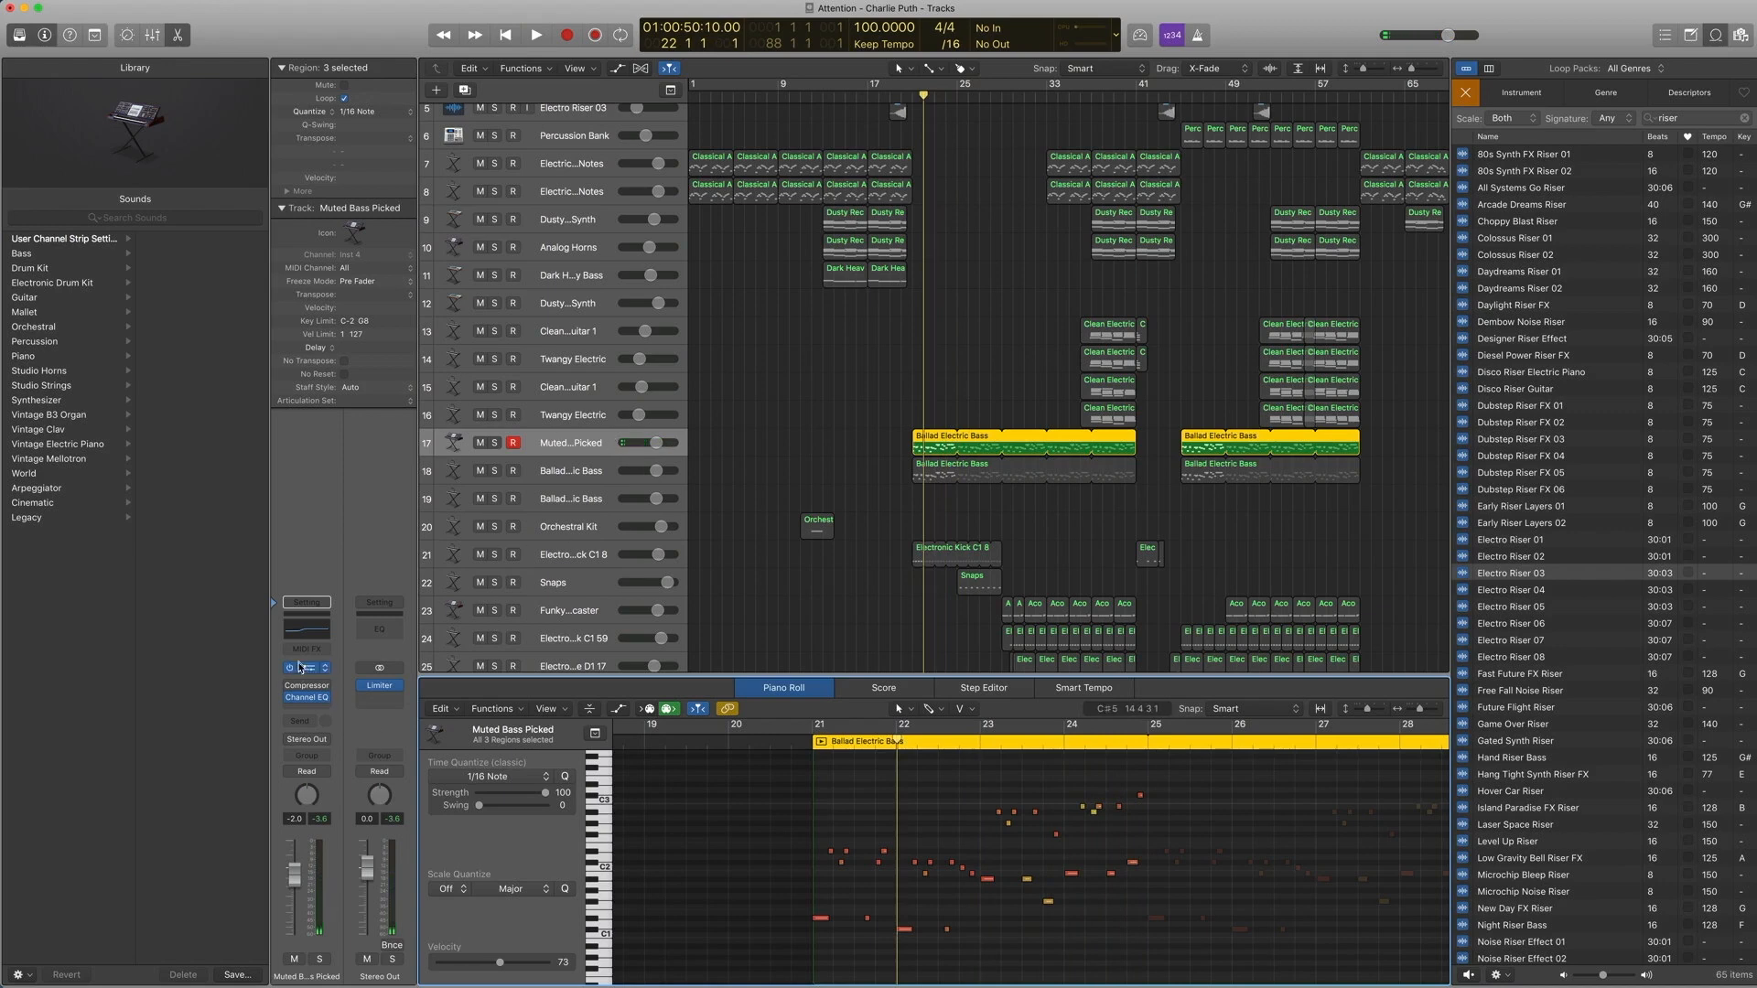
Step: Load the Muted Bass Picked setting from 01 Modeled Bass in track 17's Sculpture synth and close its window
left_click(306, 668)
left_click(211, 43)
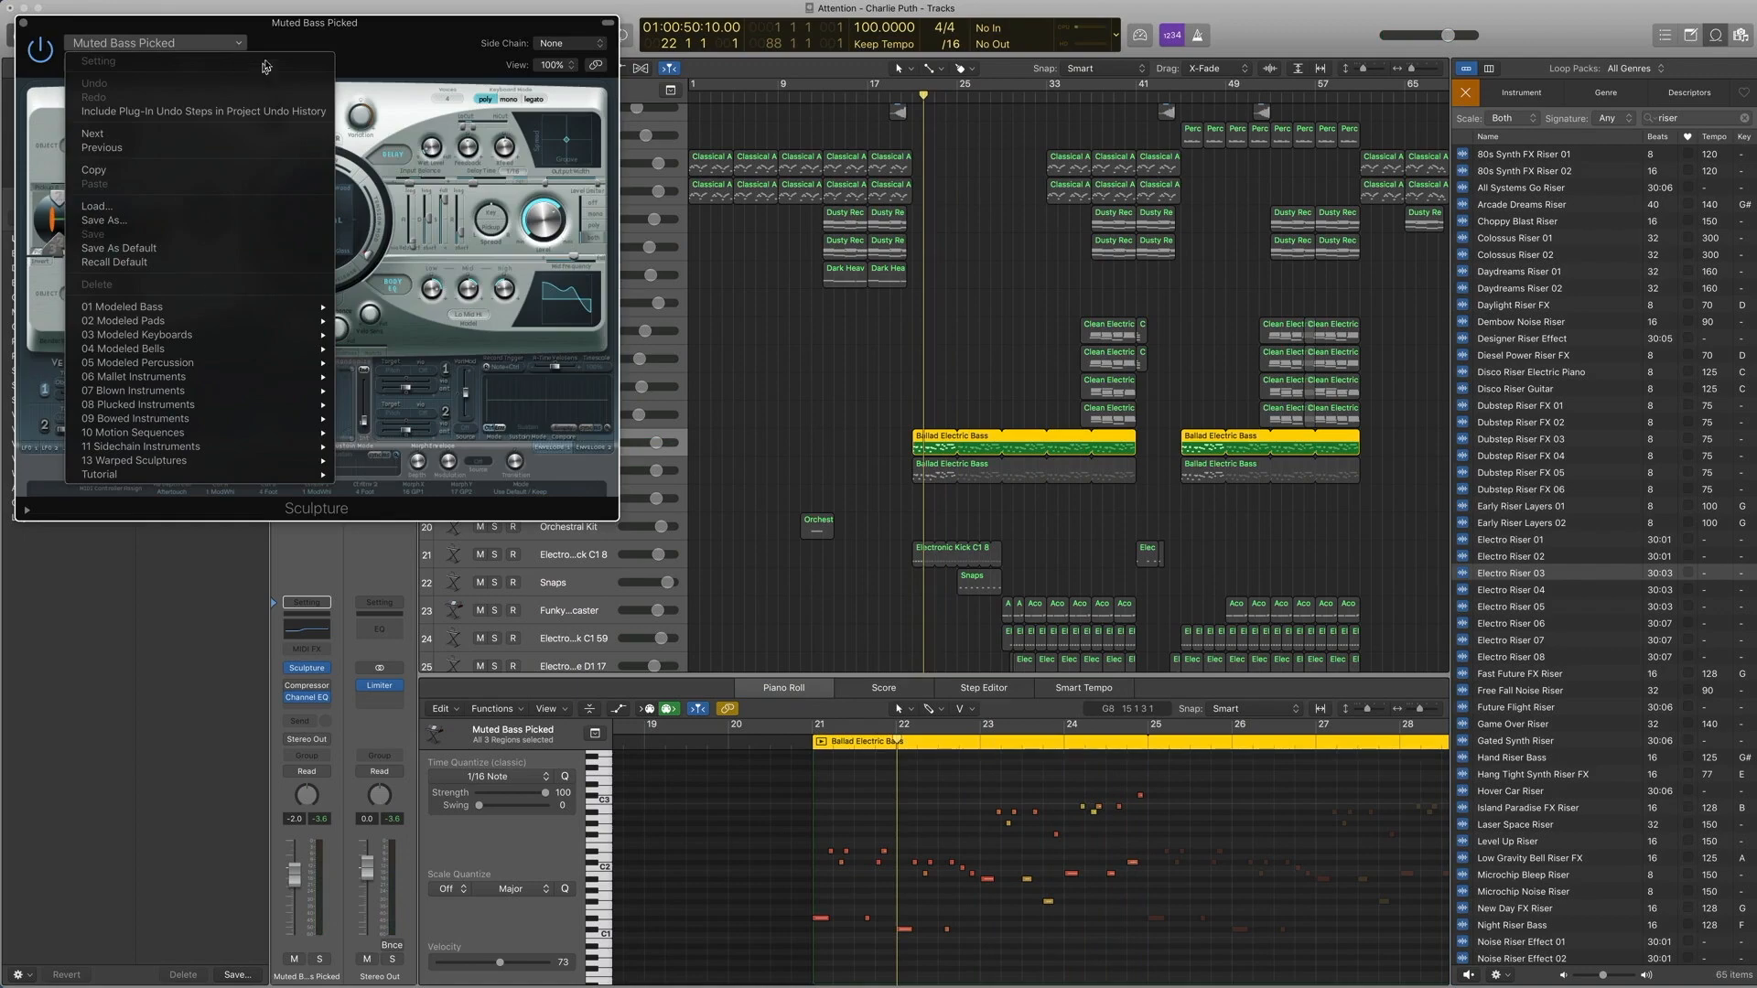
mouse_move(208, 308)
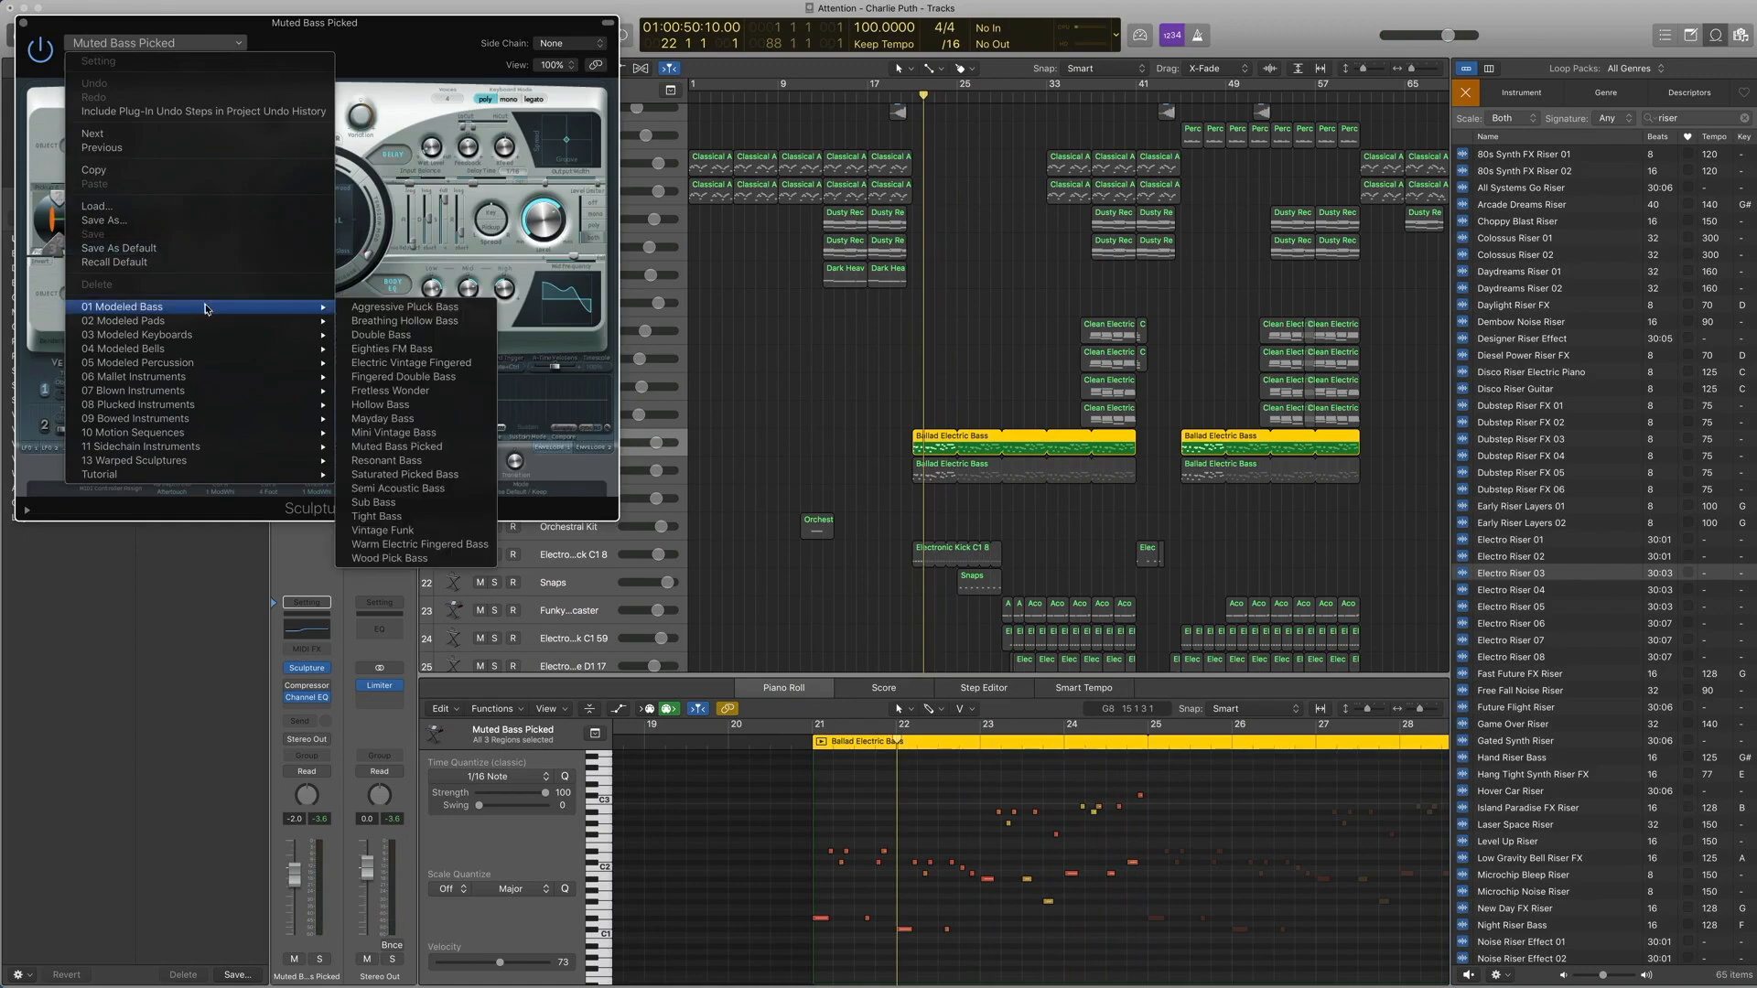
left_click(424, 448)
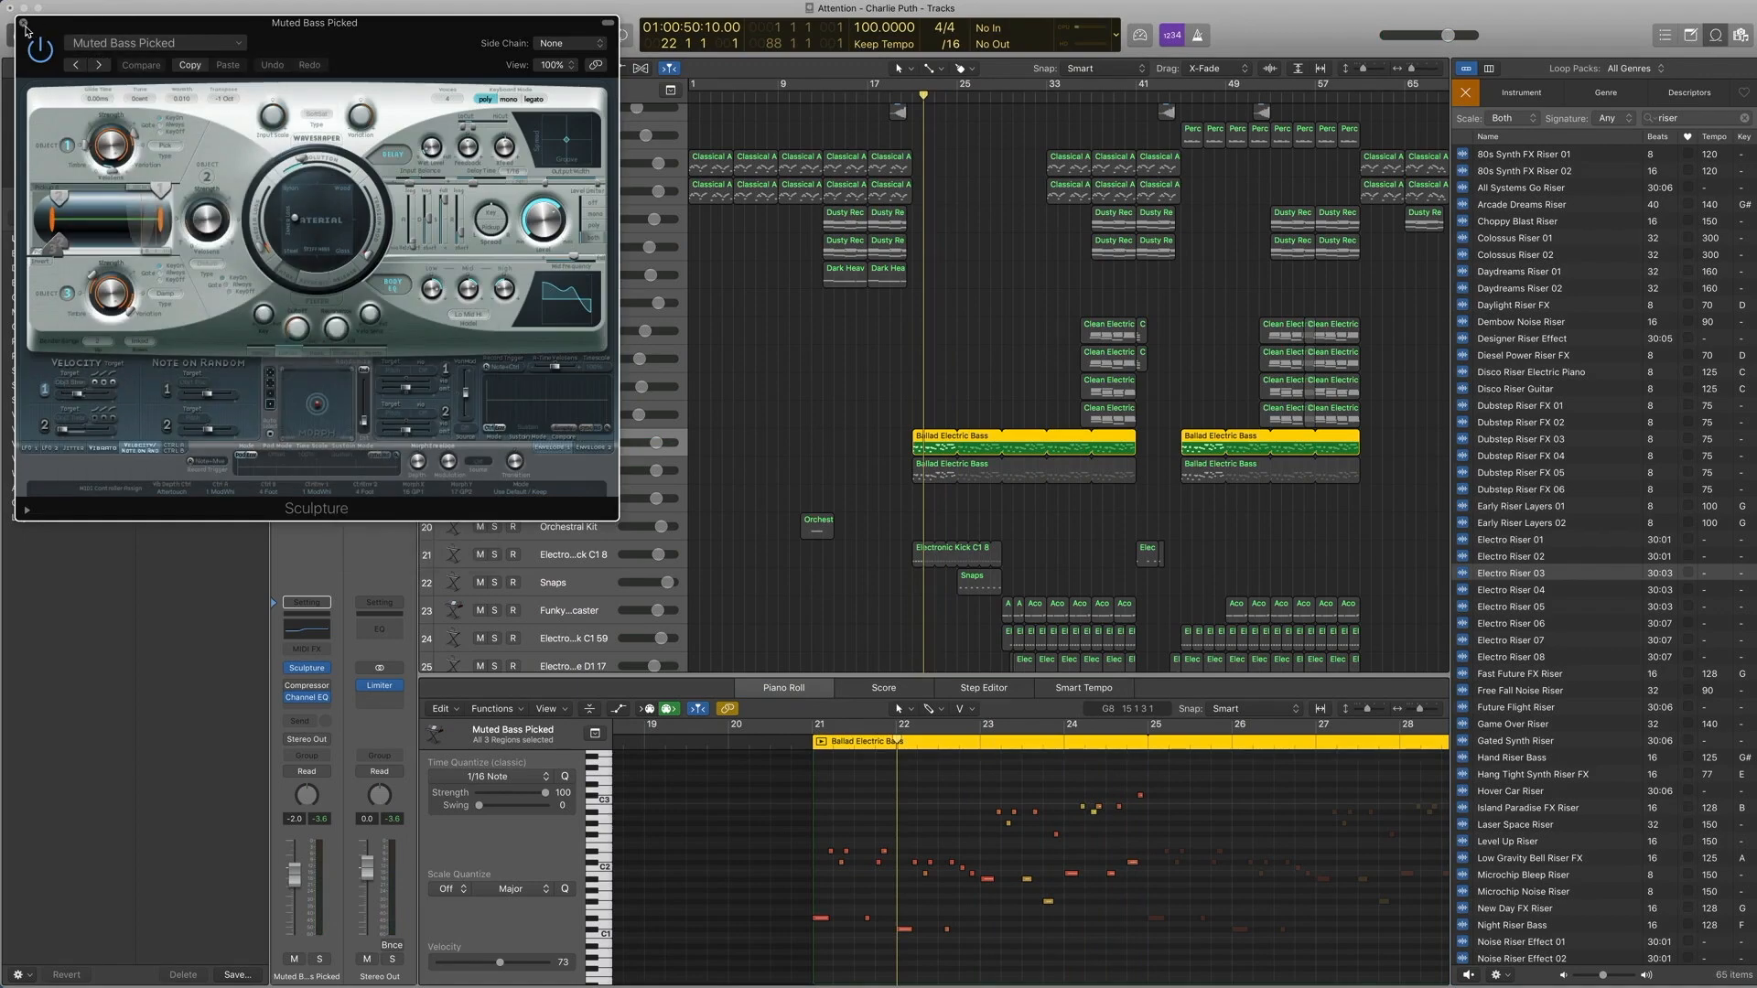
left_click(24, 24)
Step: Inspect track 17's Channel EQ curve, close it, and replay the soloed muted bass from bar 22
left_click(308, 698)
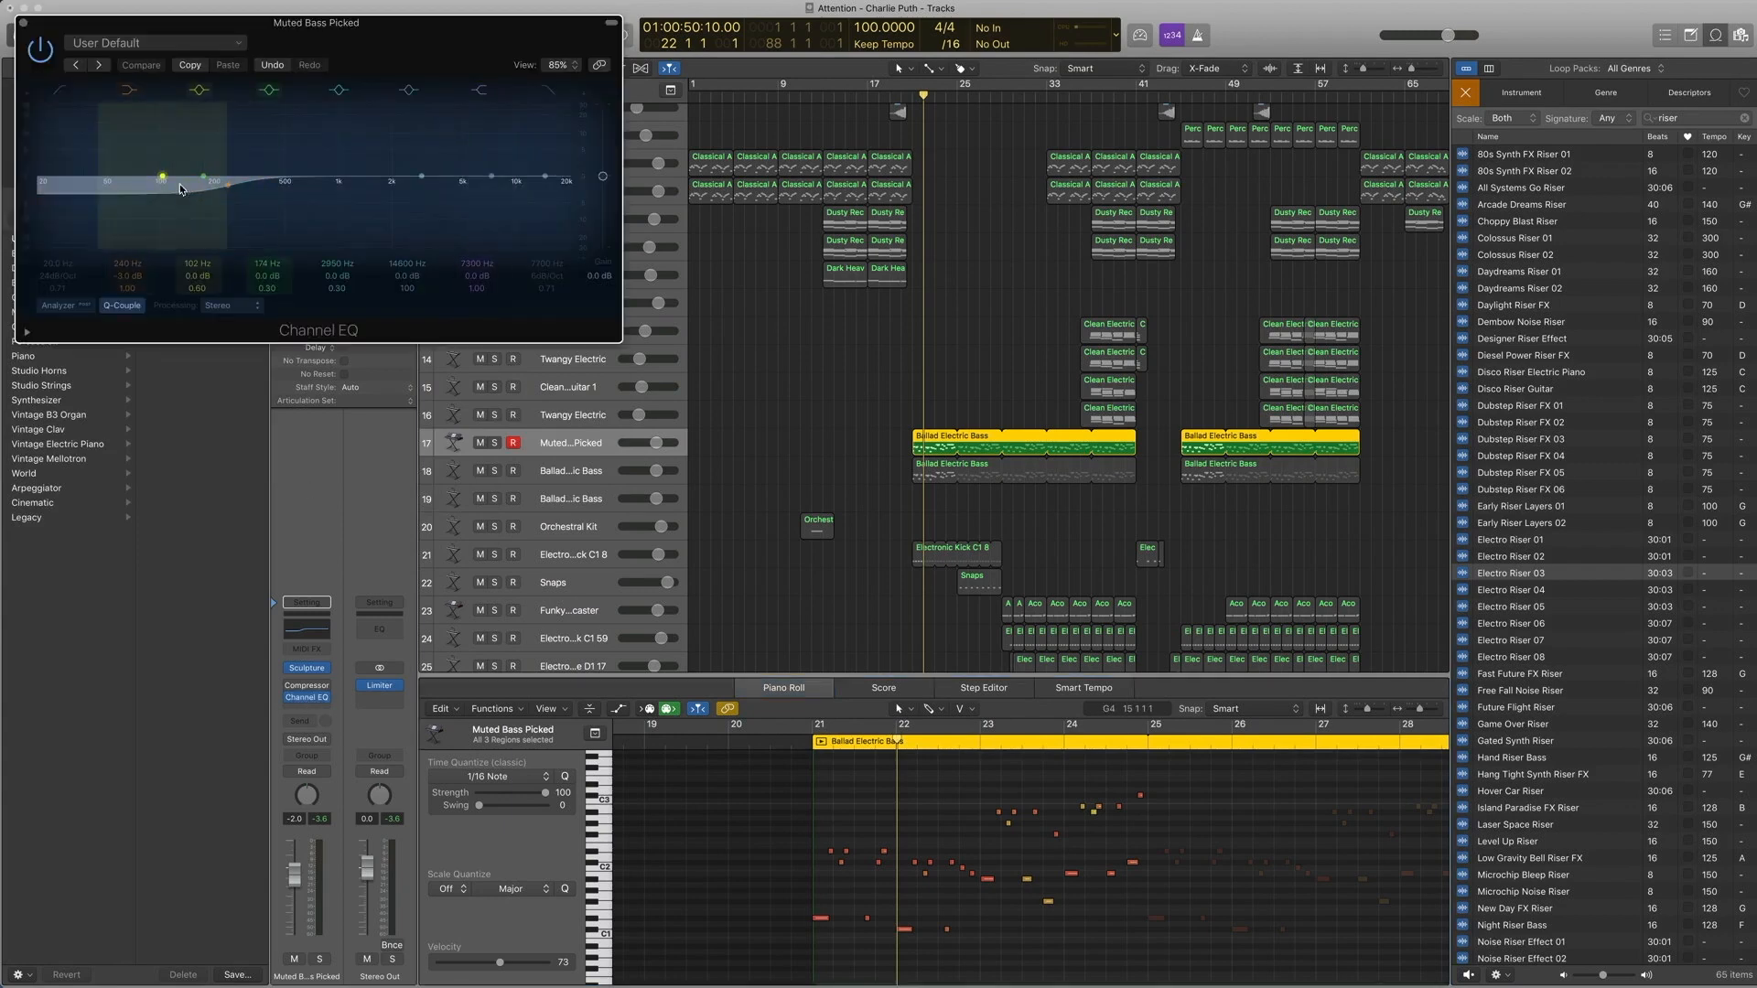
left_click(24, 25)
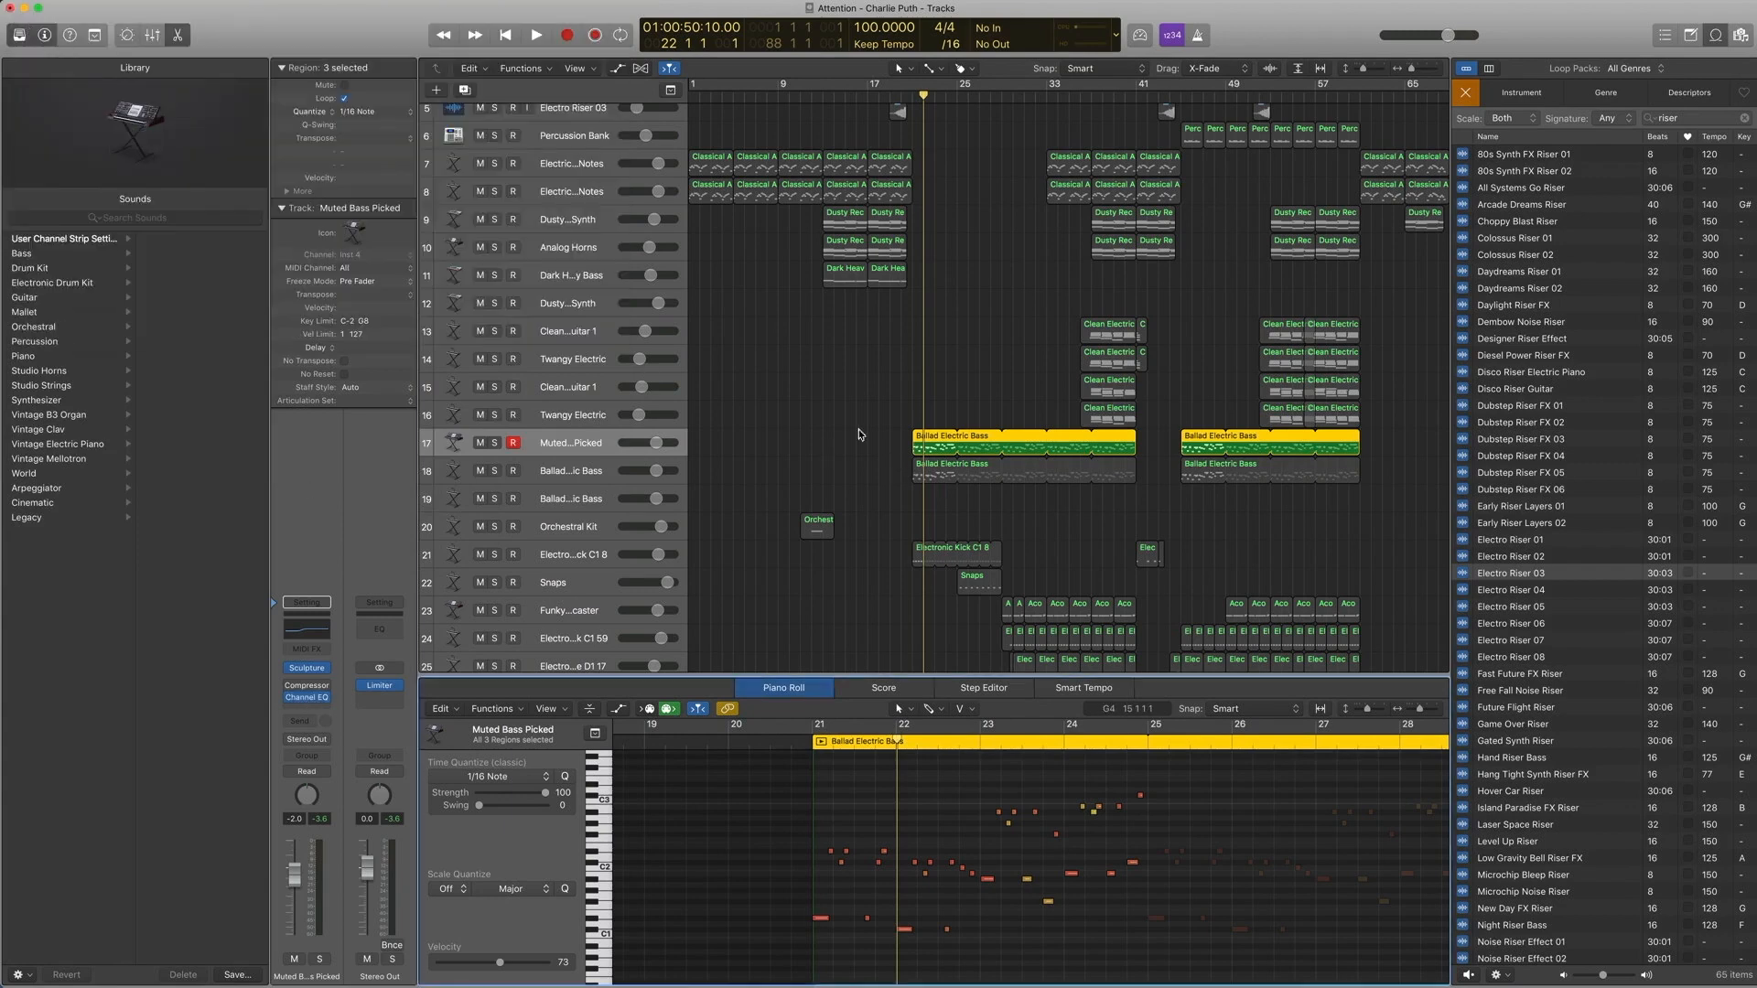
key("space")
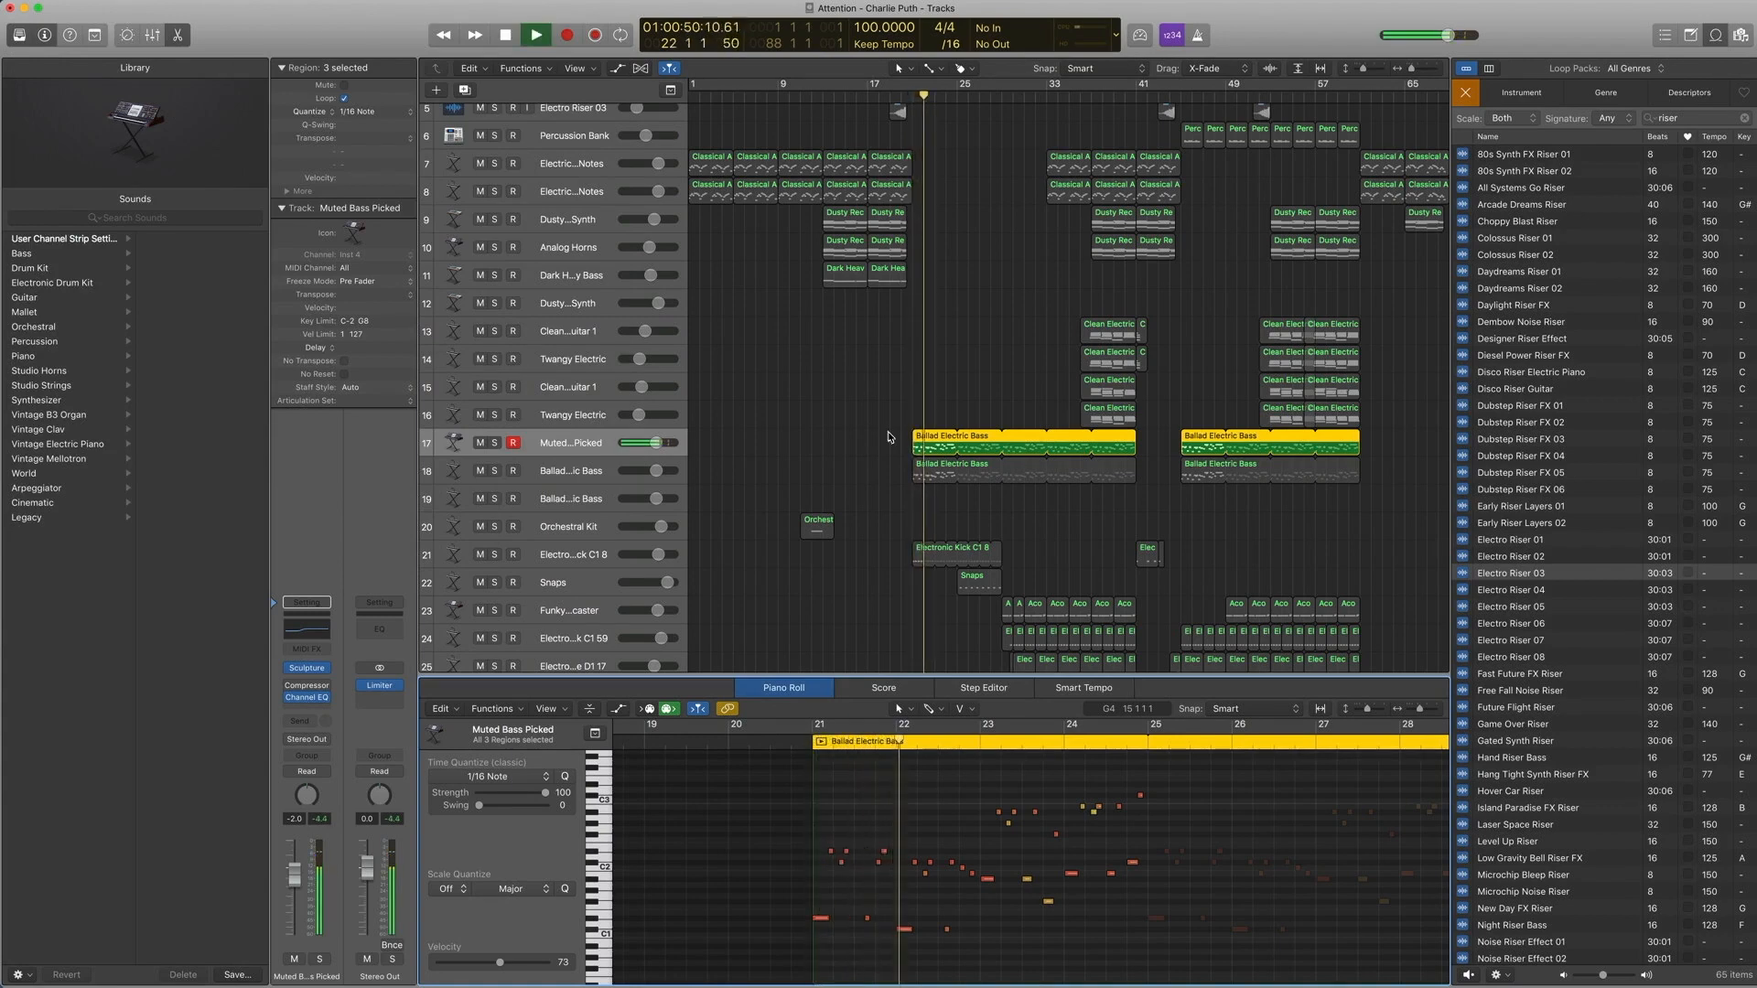
key("space")
Step: Select the Ballad Electric Bass track 18, play its soloed regions, and show its EXS24 instrument's patches in the Library
left_click(567, 471)
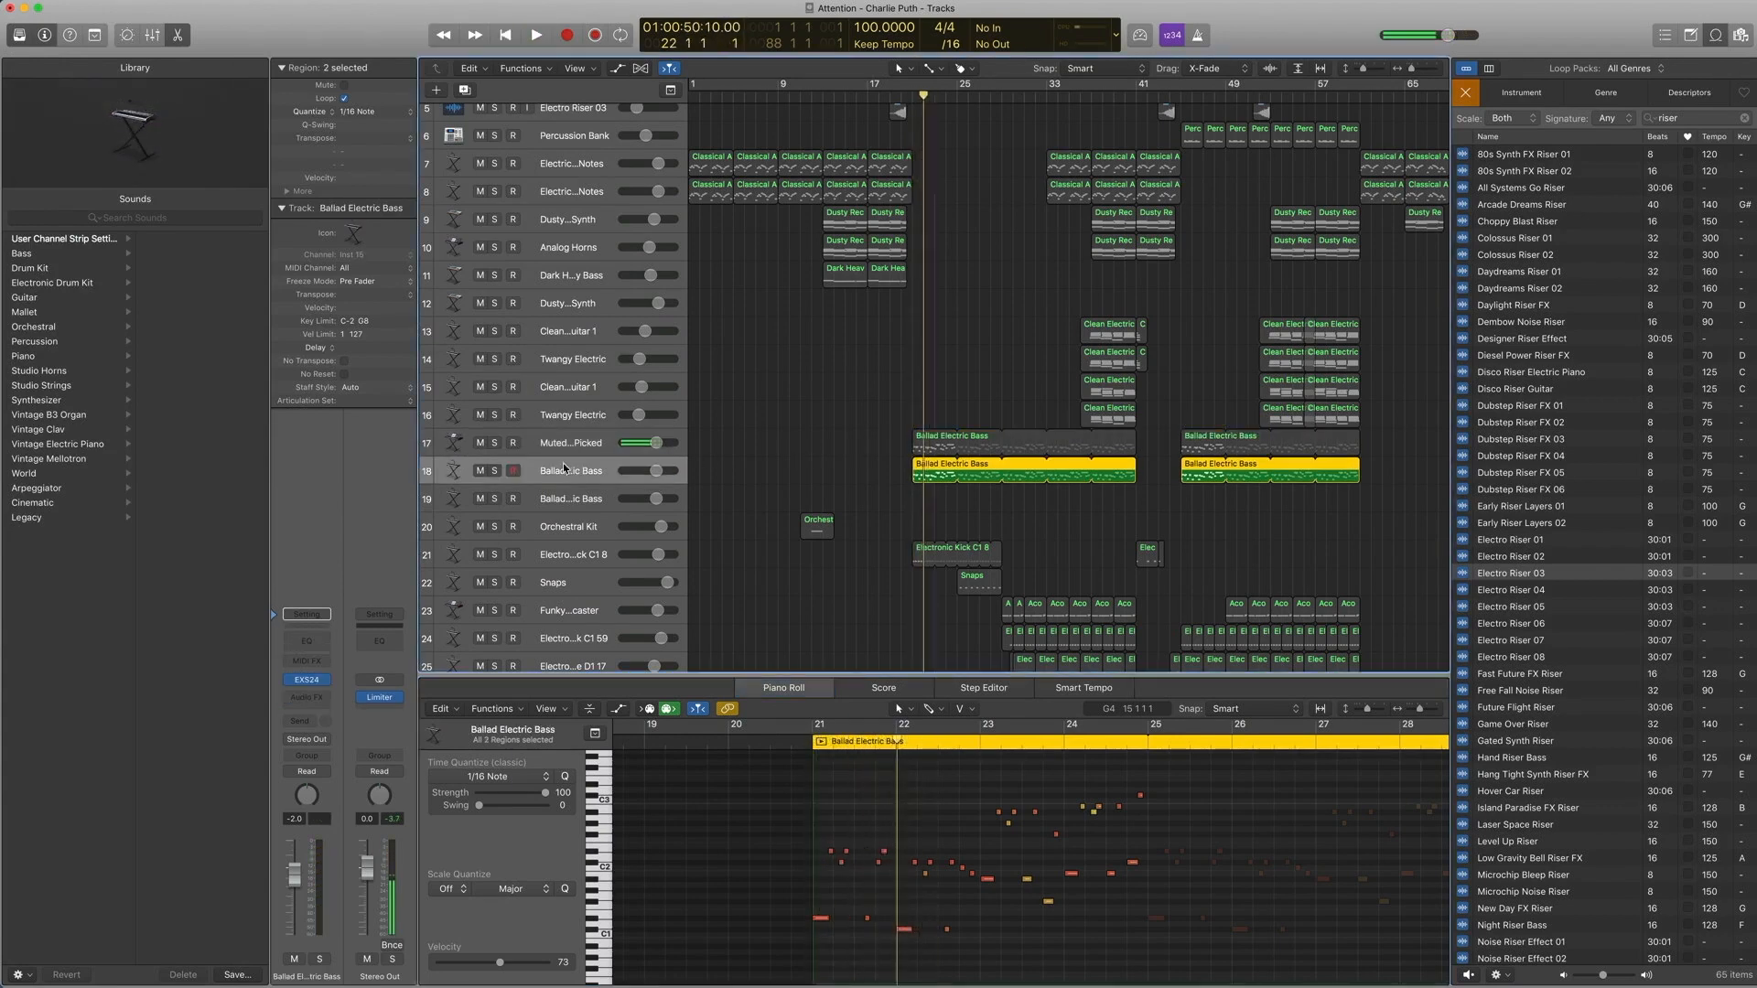
key("space")
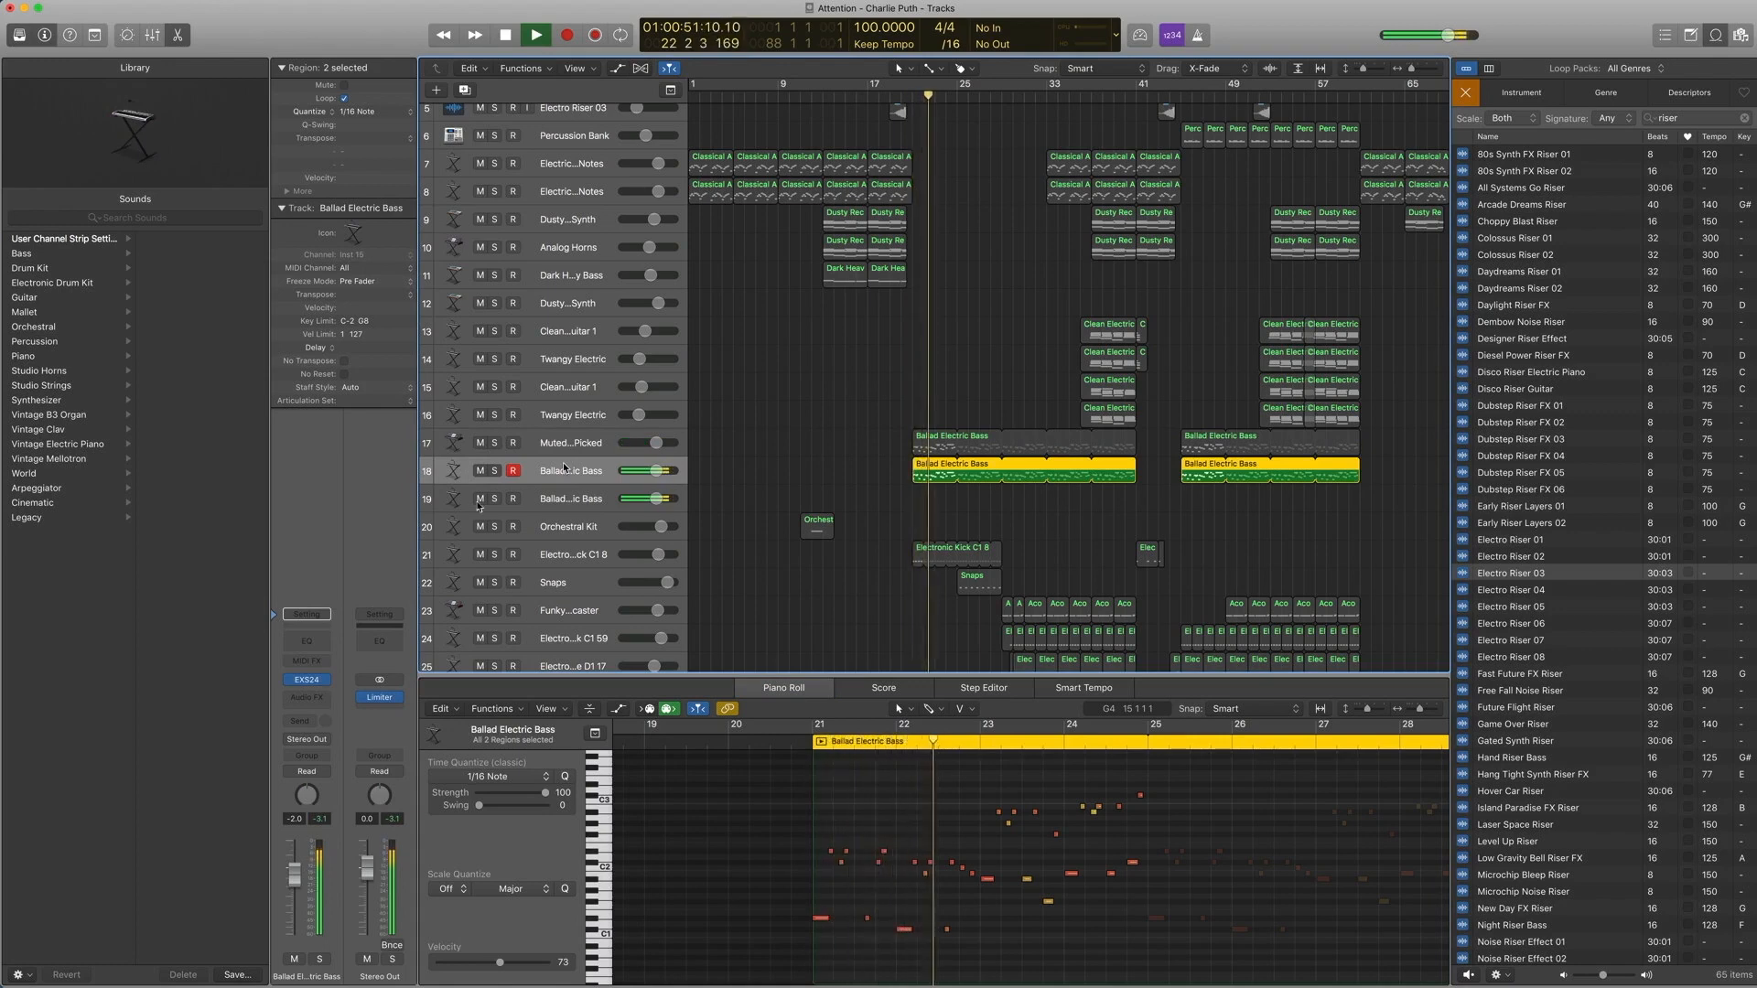
key("space")
left_click(279, 686)
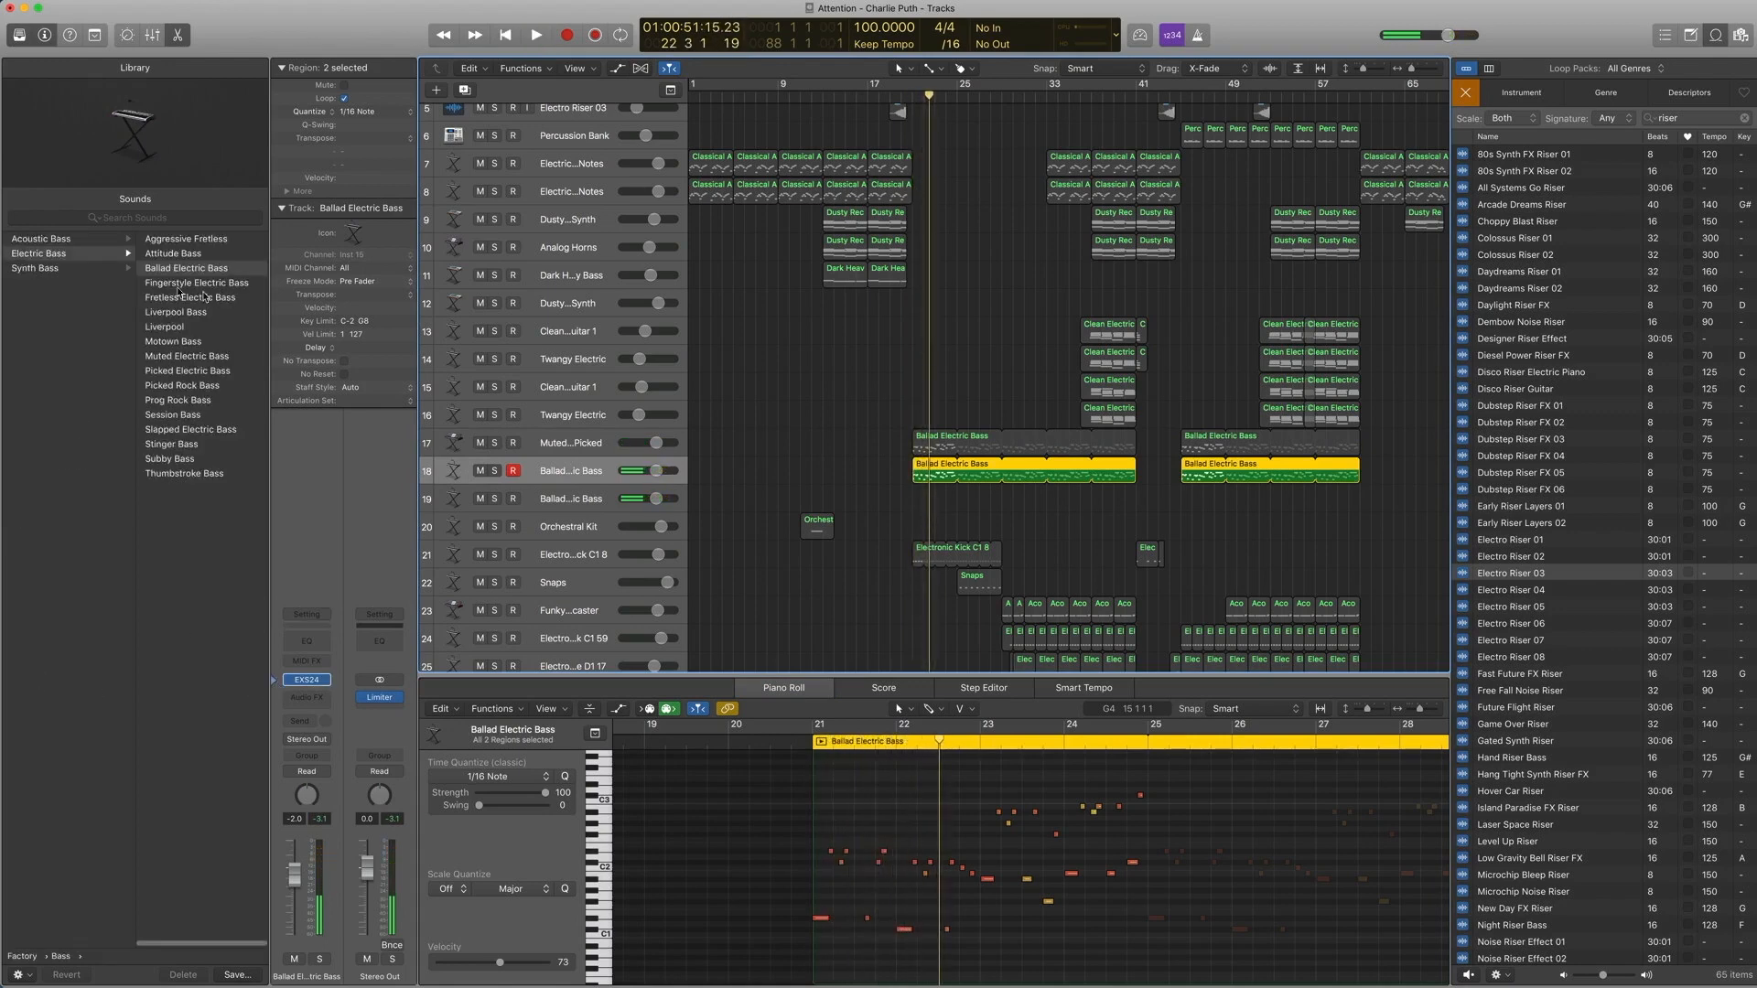
Step: Browse the Electric Bass patches in the Library and play the first chorus bass regions of tracks 17 and 18 together from bar 21
scroll(139, 284, "left", 4)
scroll(215, 285, "right", 3)
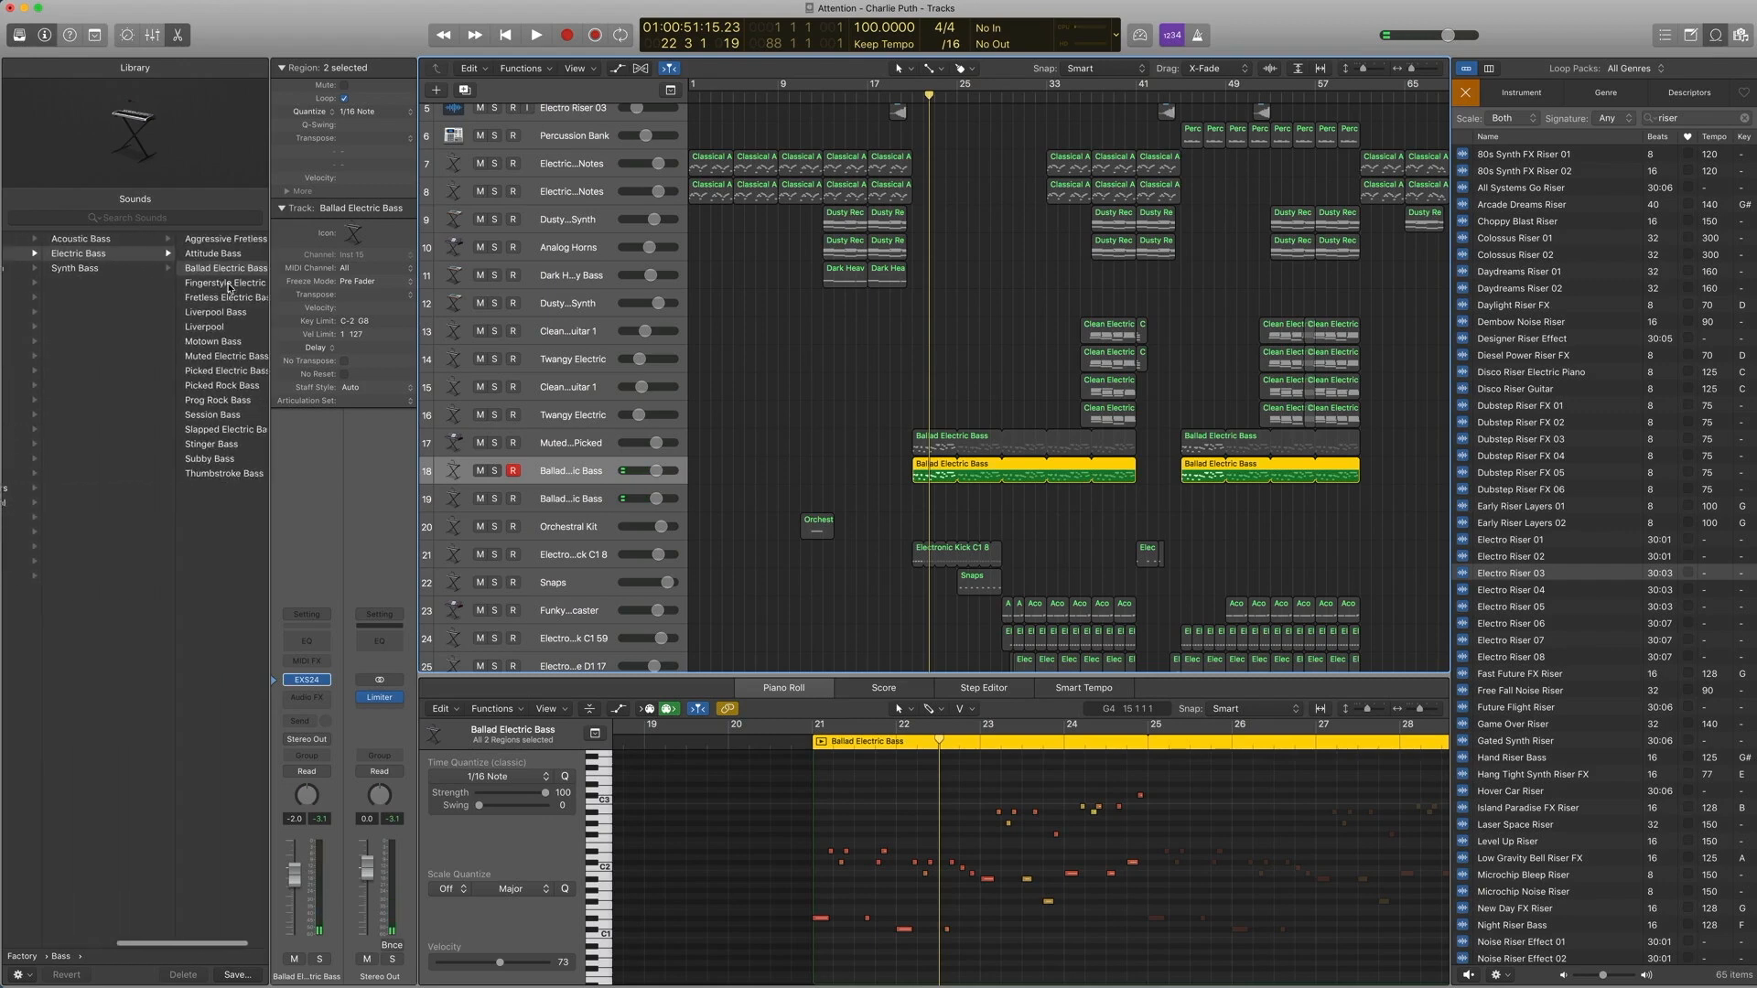
scroll(229, 288, "right", 1)
left_click_drag(937, 503, 939, 420)
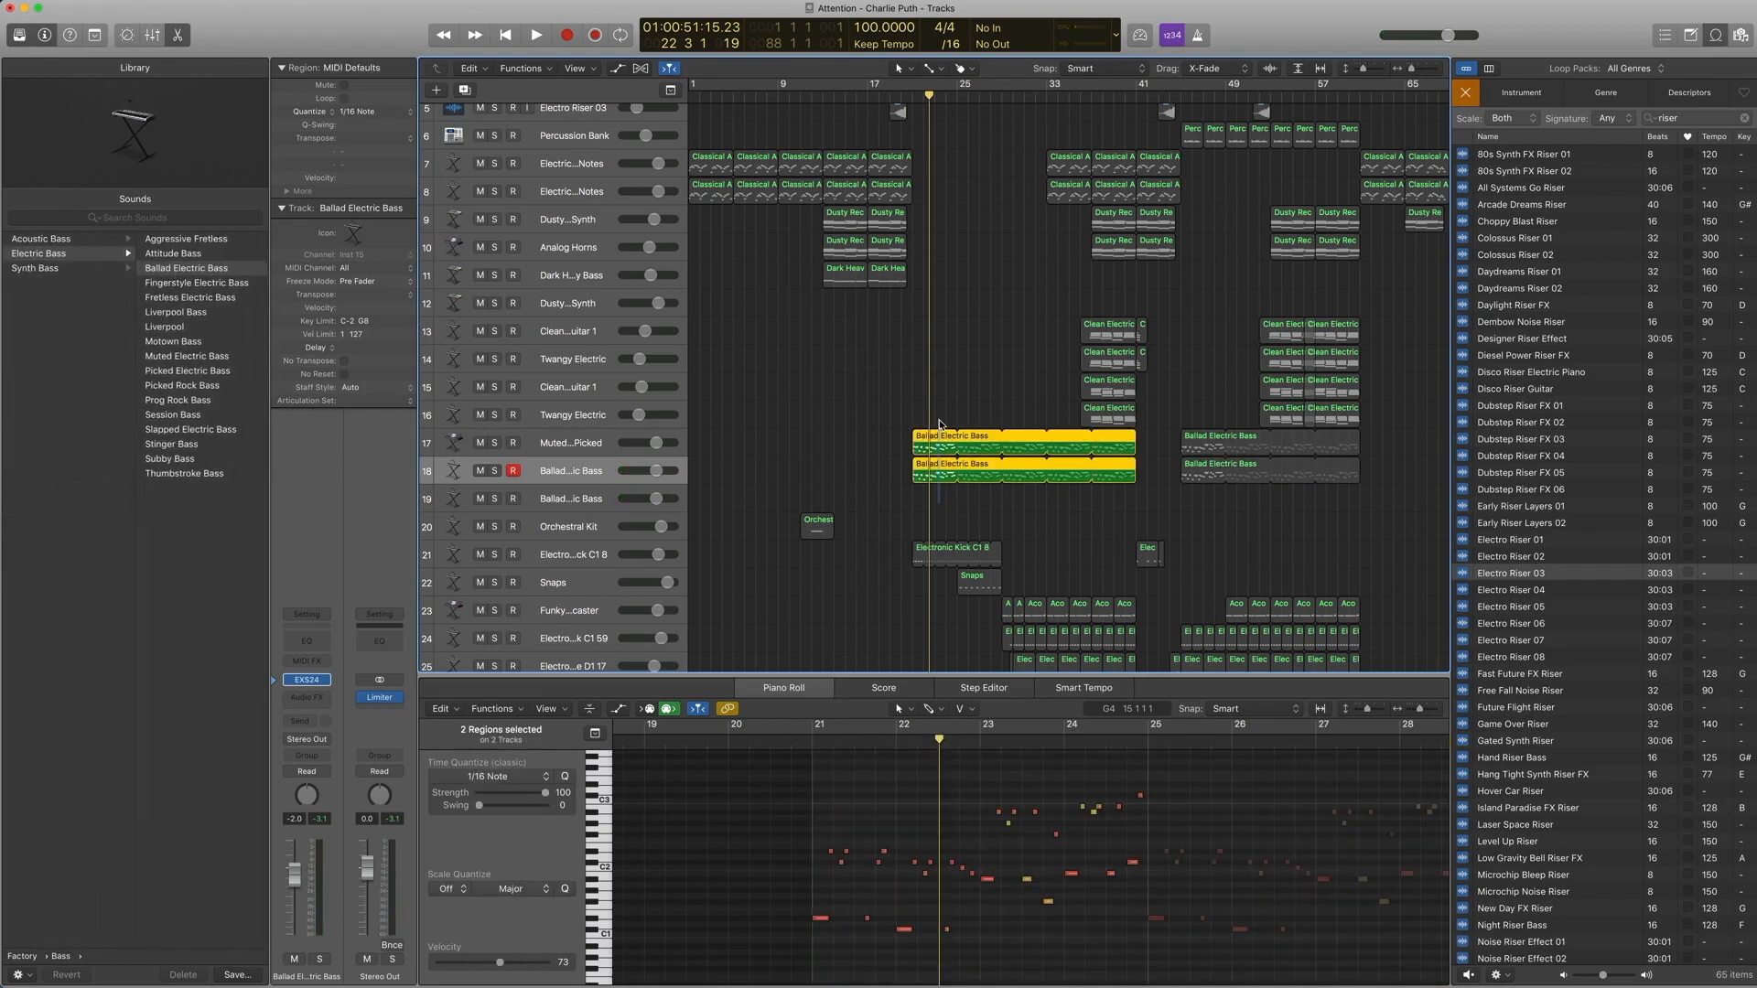
key("shift+Return")
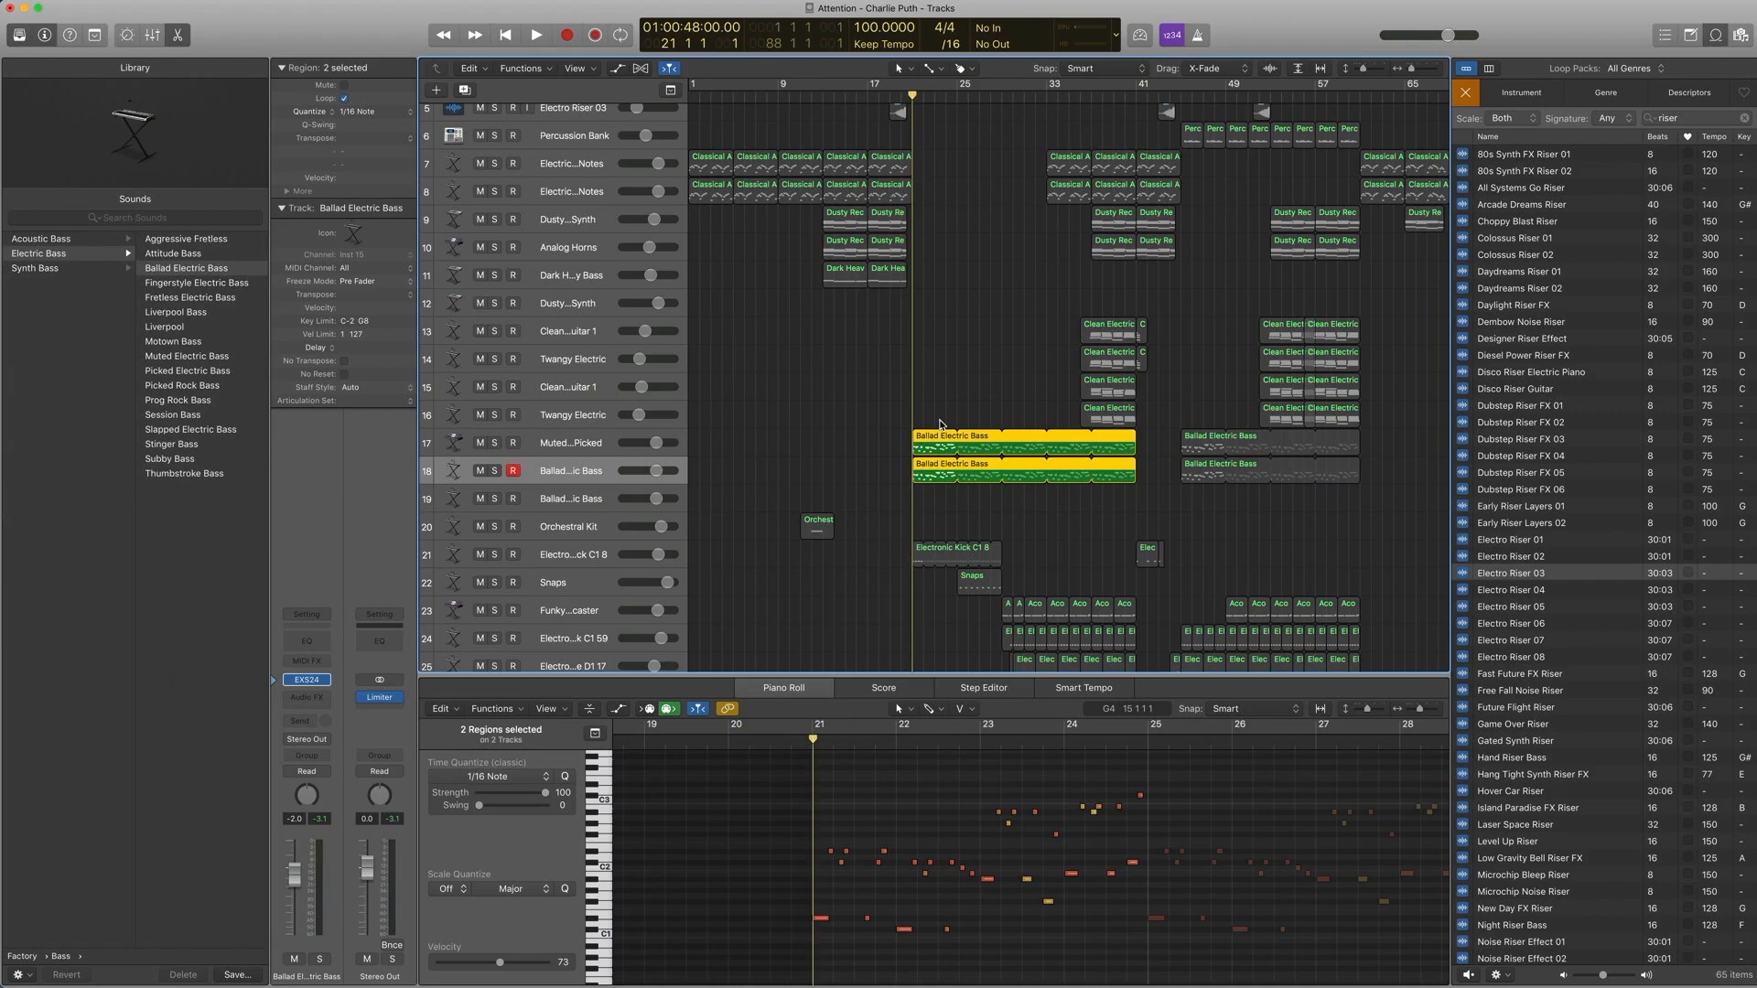
key("space")
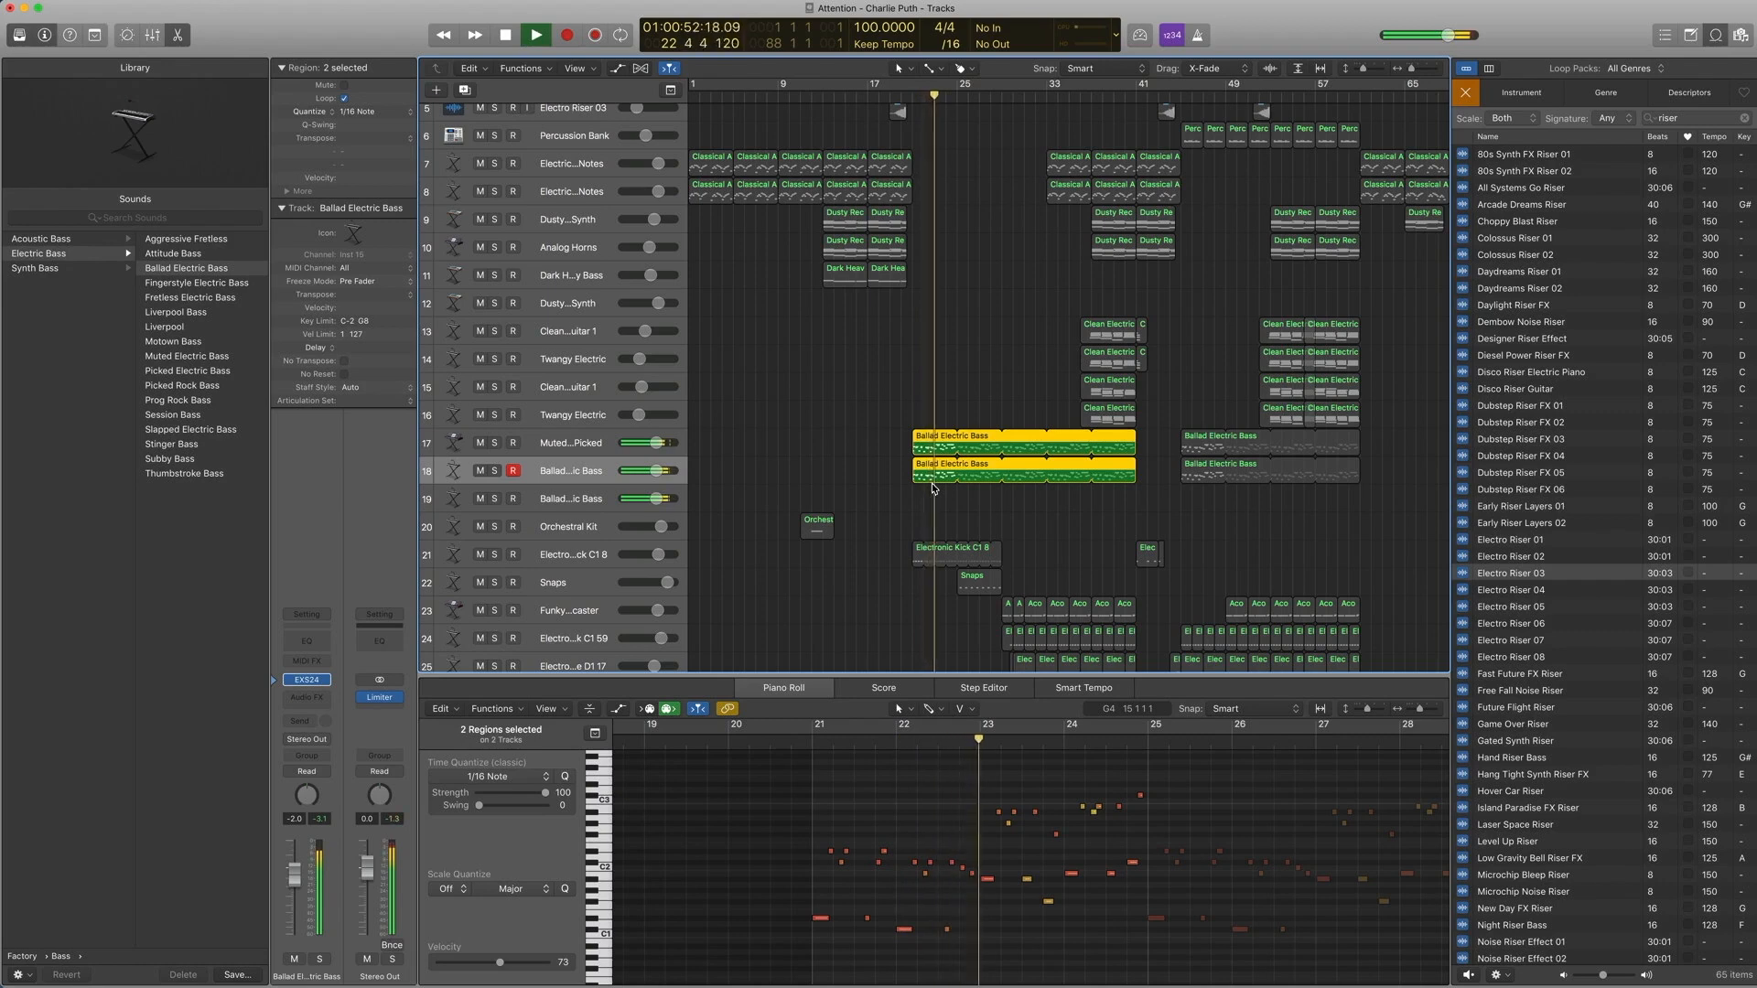
key("space")
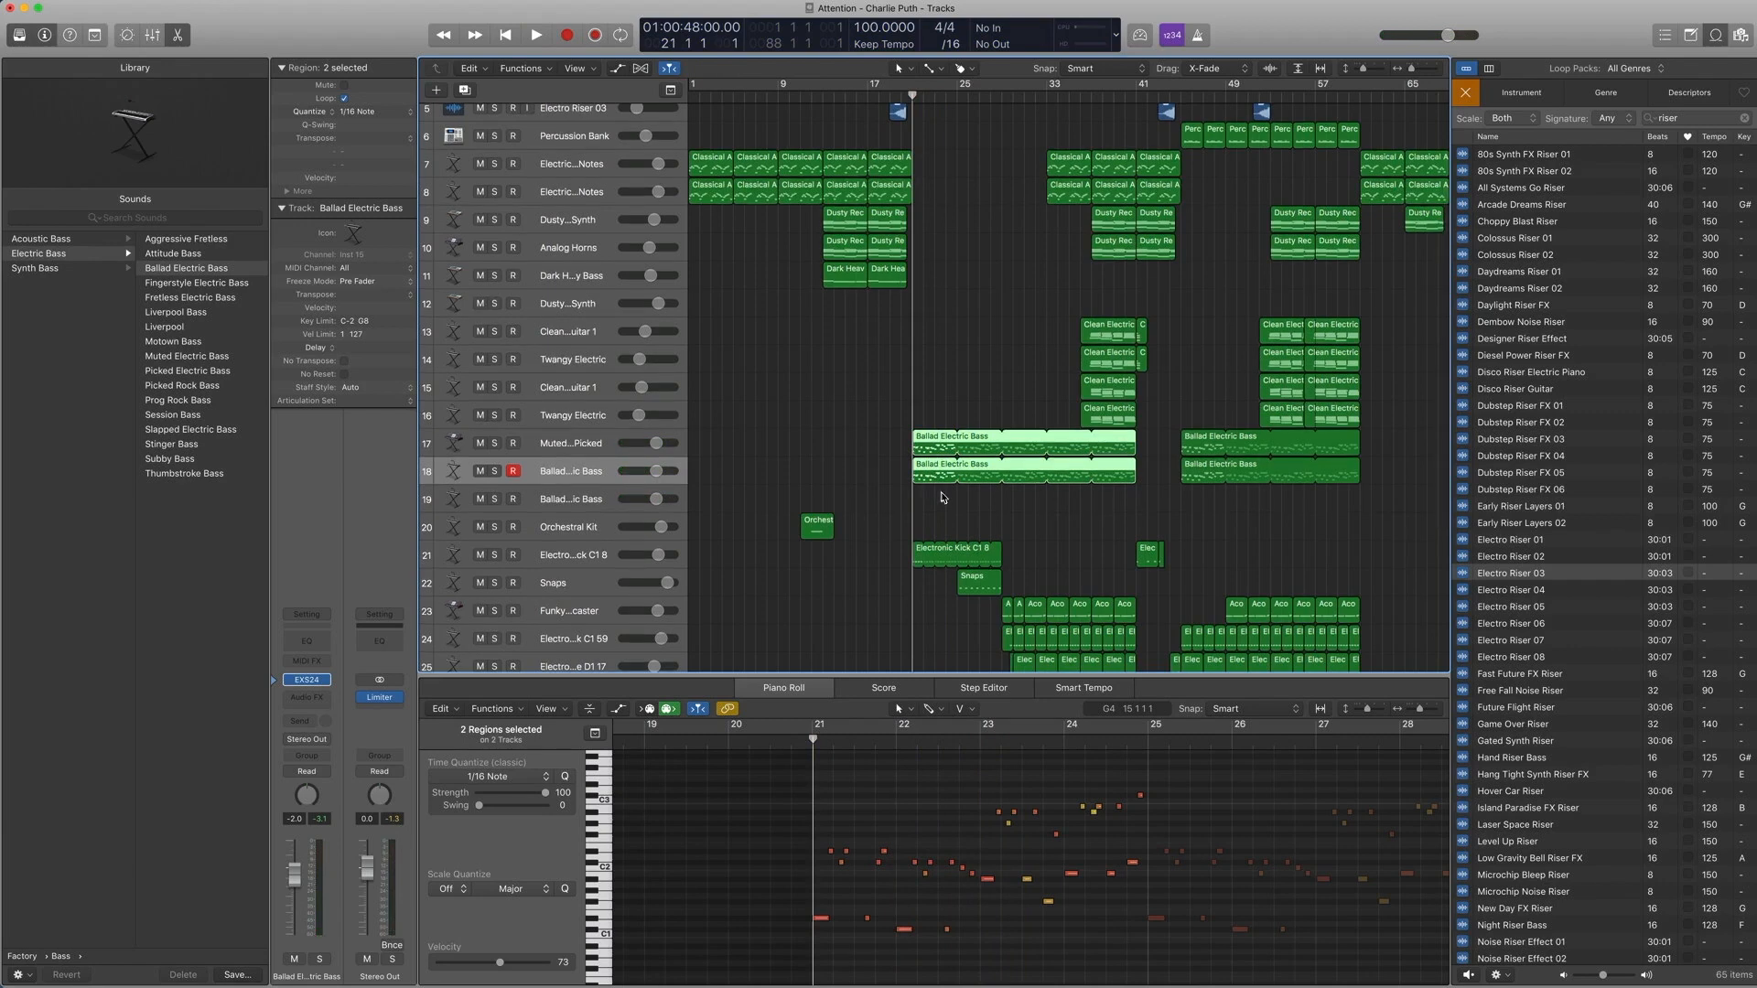
Step: Select the Electronic Kick C1 8 track 21 and show its EXS24 patch among the Electronic Kicks in the Library
scroll(942, 500, "left", 1)
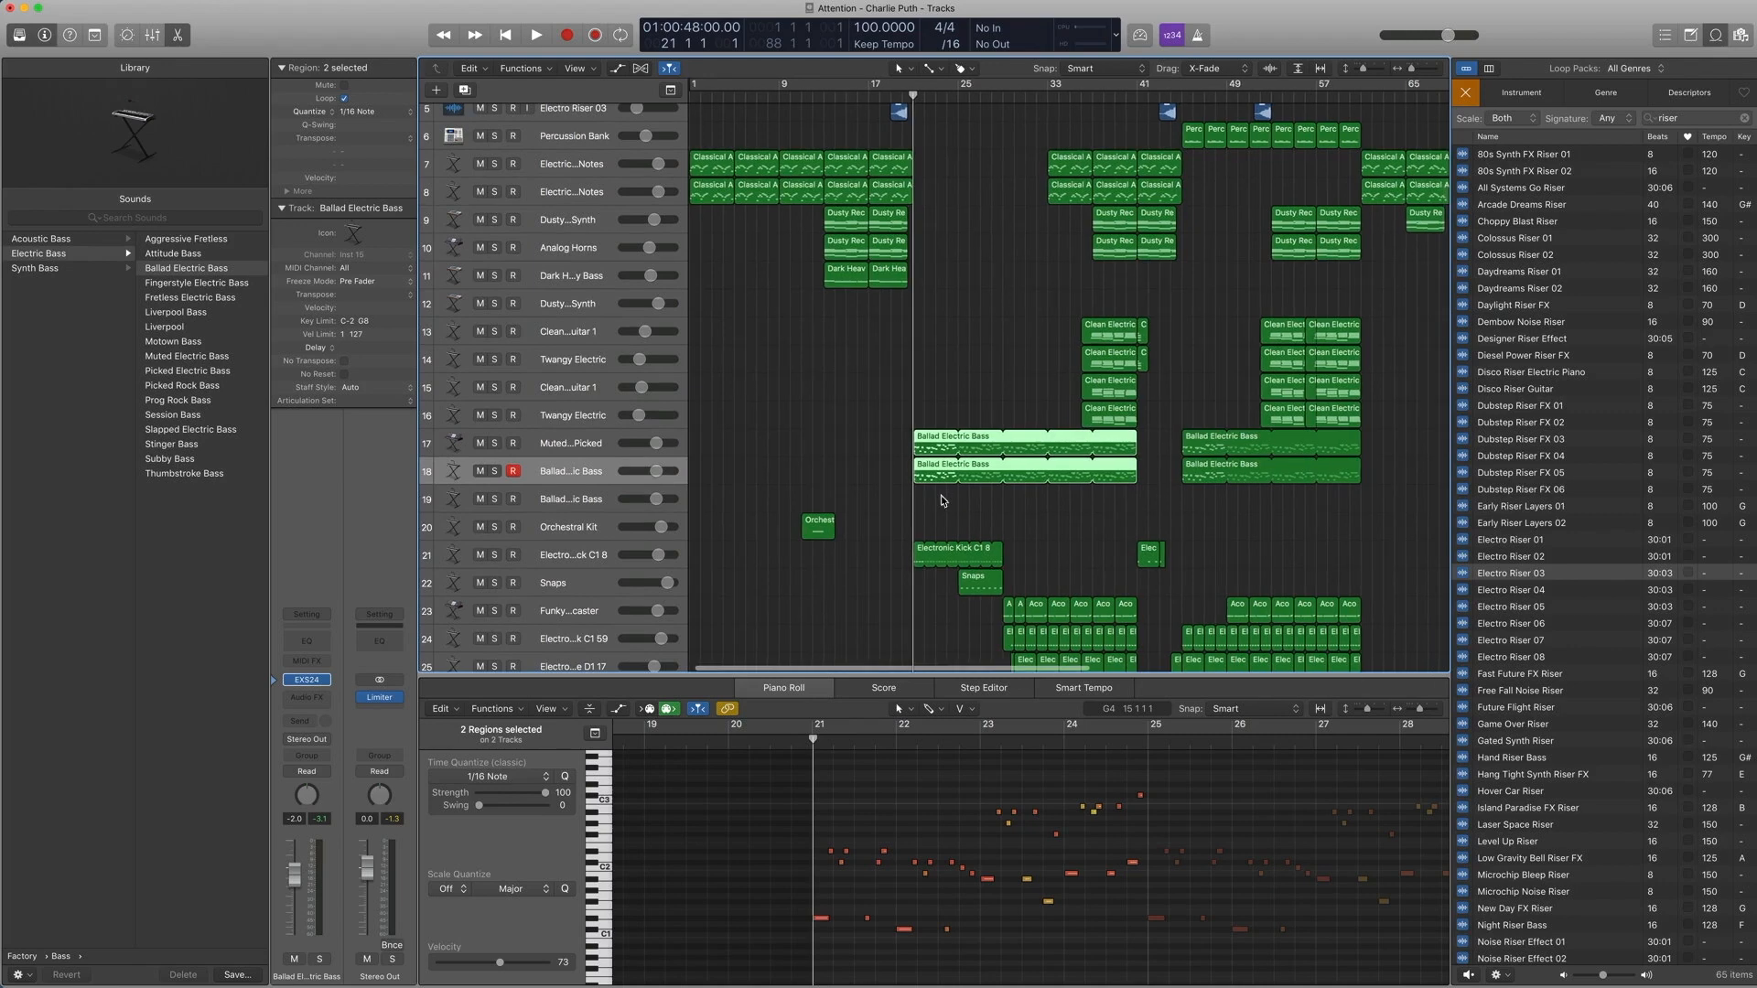
left_click(557, 556)
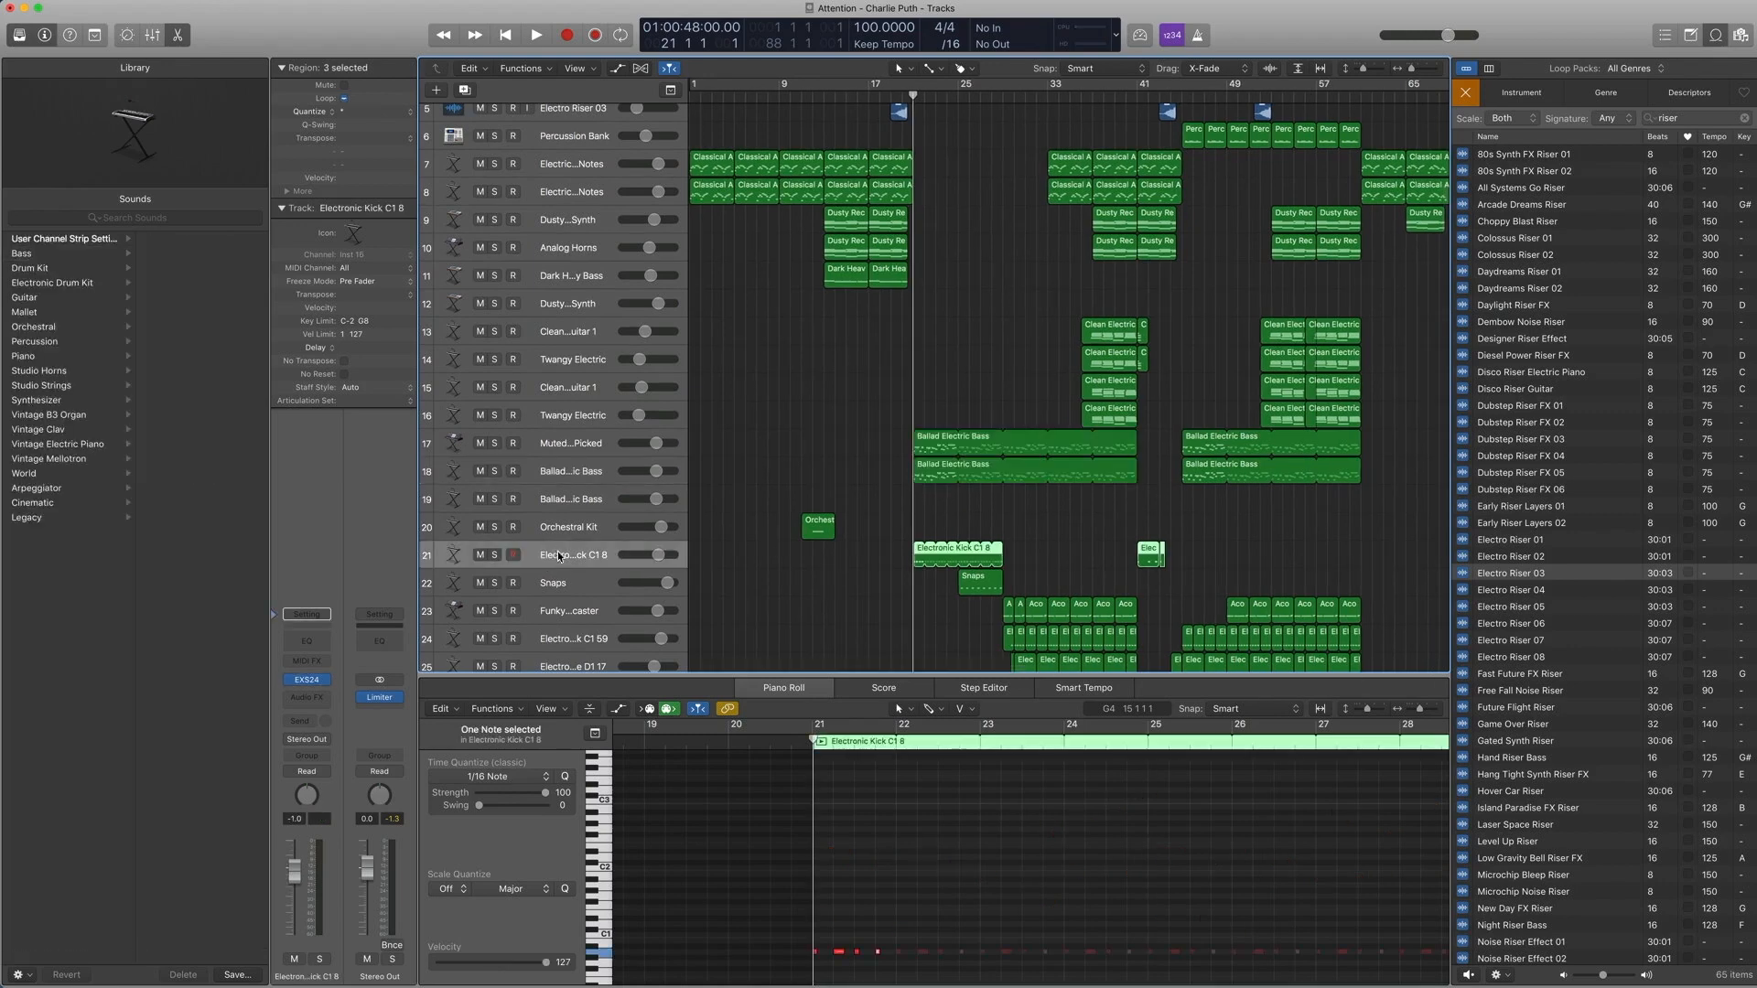
left_click(289, 681)
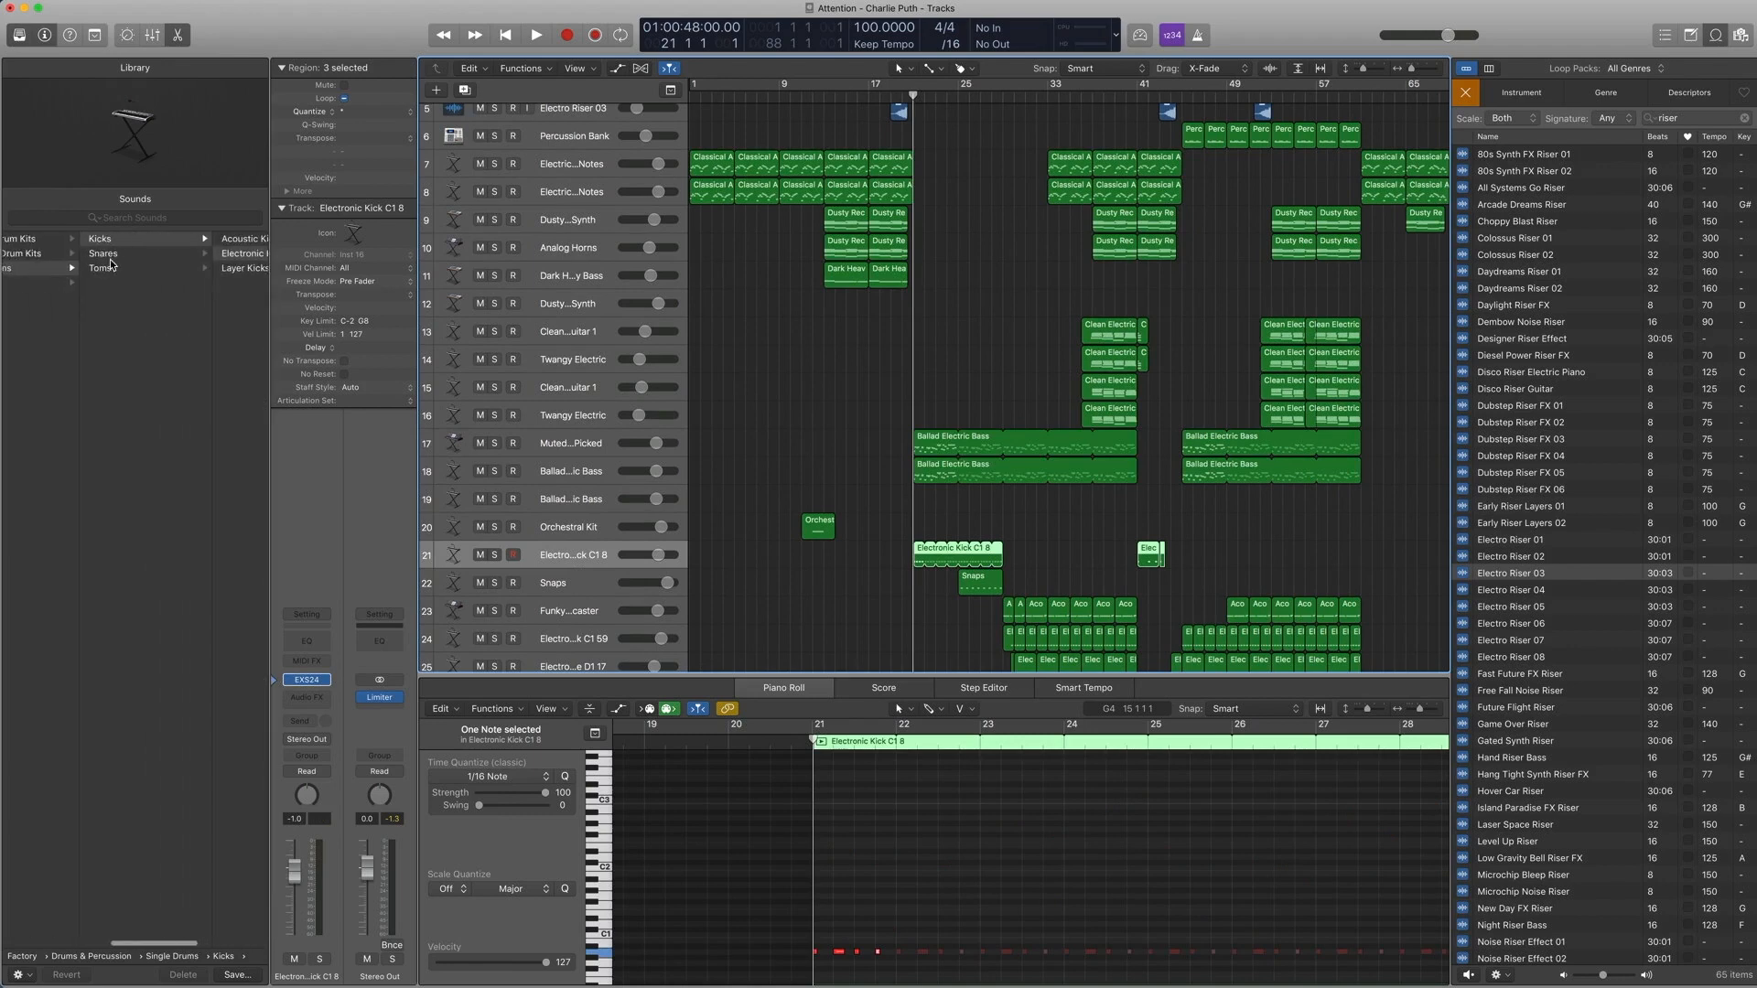
scroll(110, 265, "left", 4)
scroll(101, 265, "right", 4)
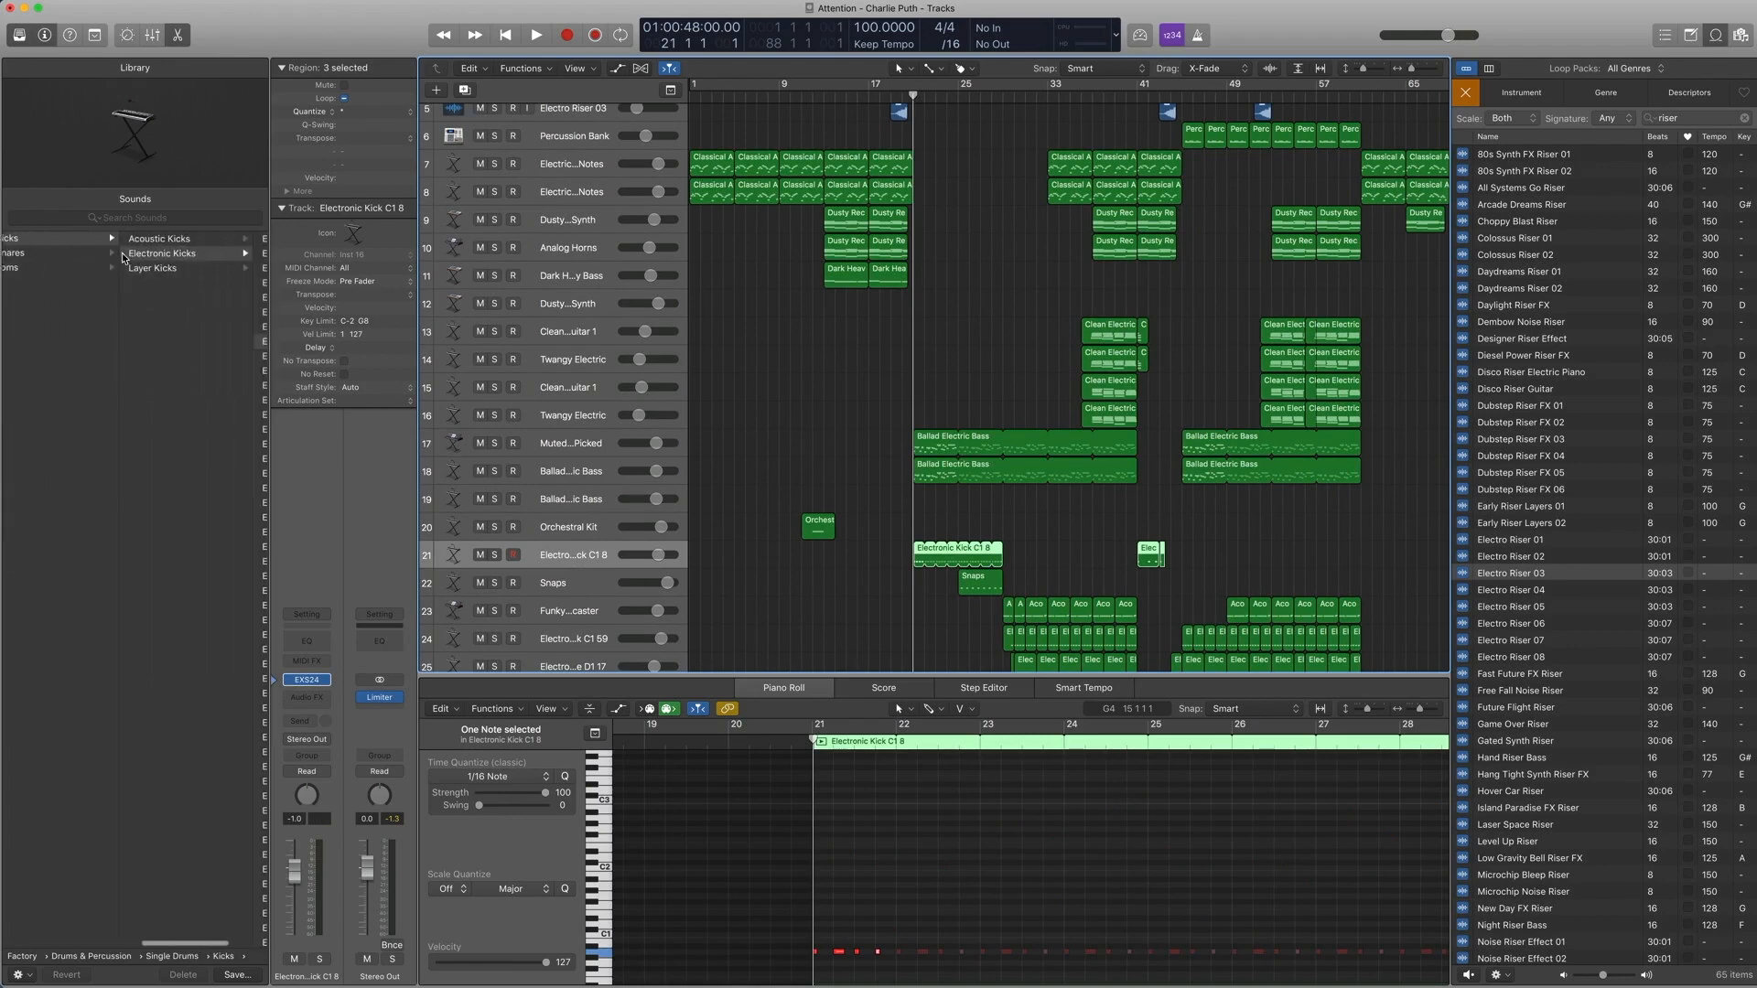
scroll(165, 274, "right", 4)
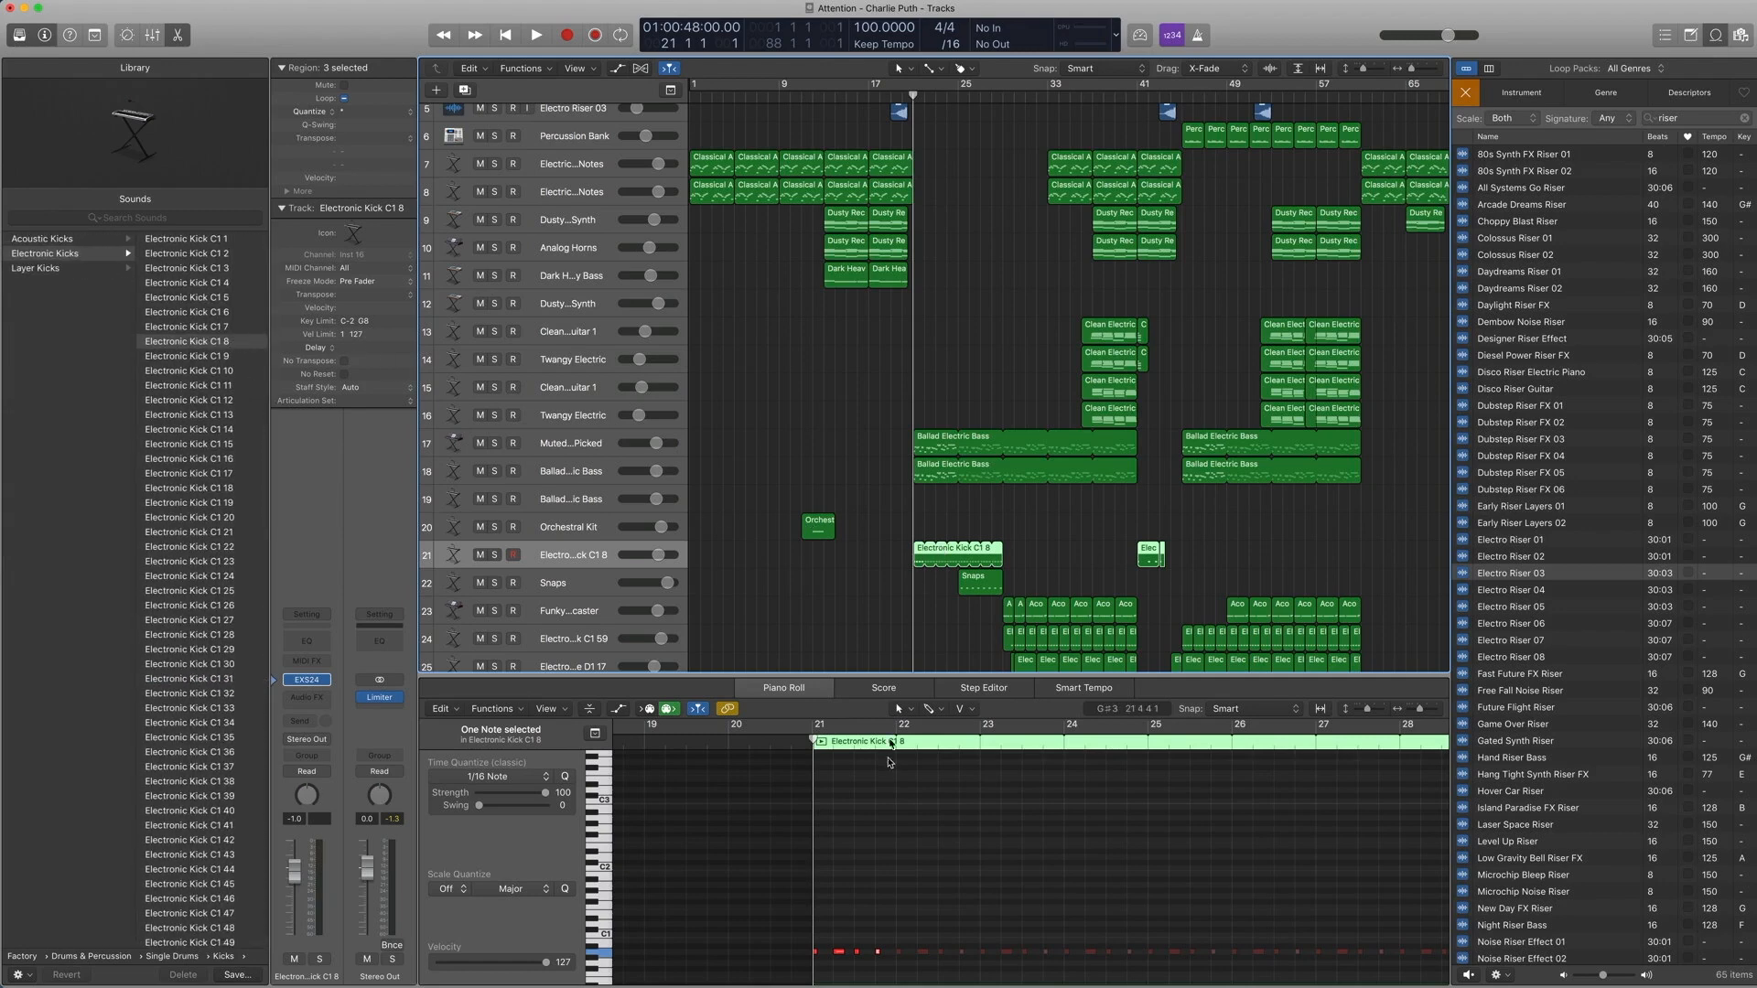
Step: Solo the Electronic Kick C1 8 regions on track 21 and play them from bar 21
key("ctrl+s")
key("space")
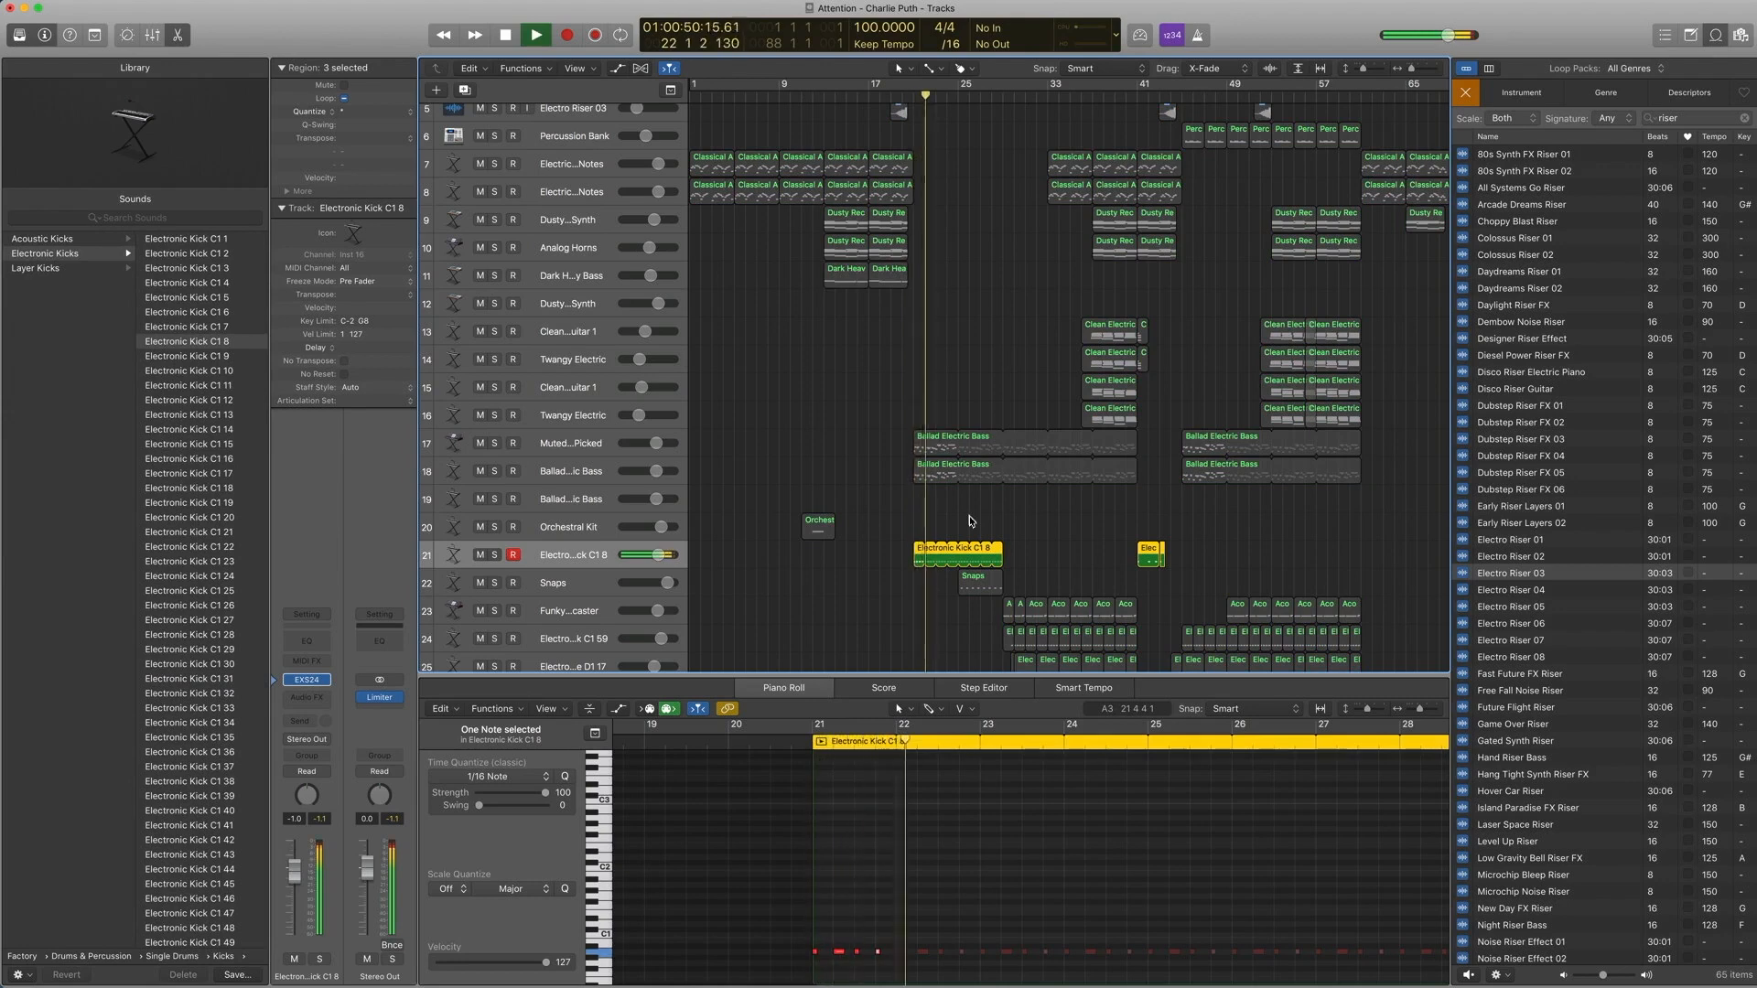
key("space")
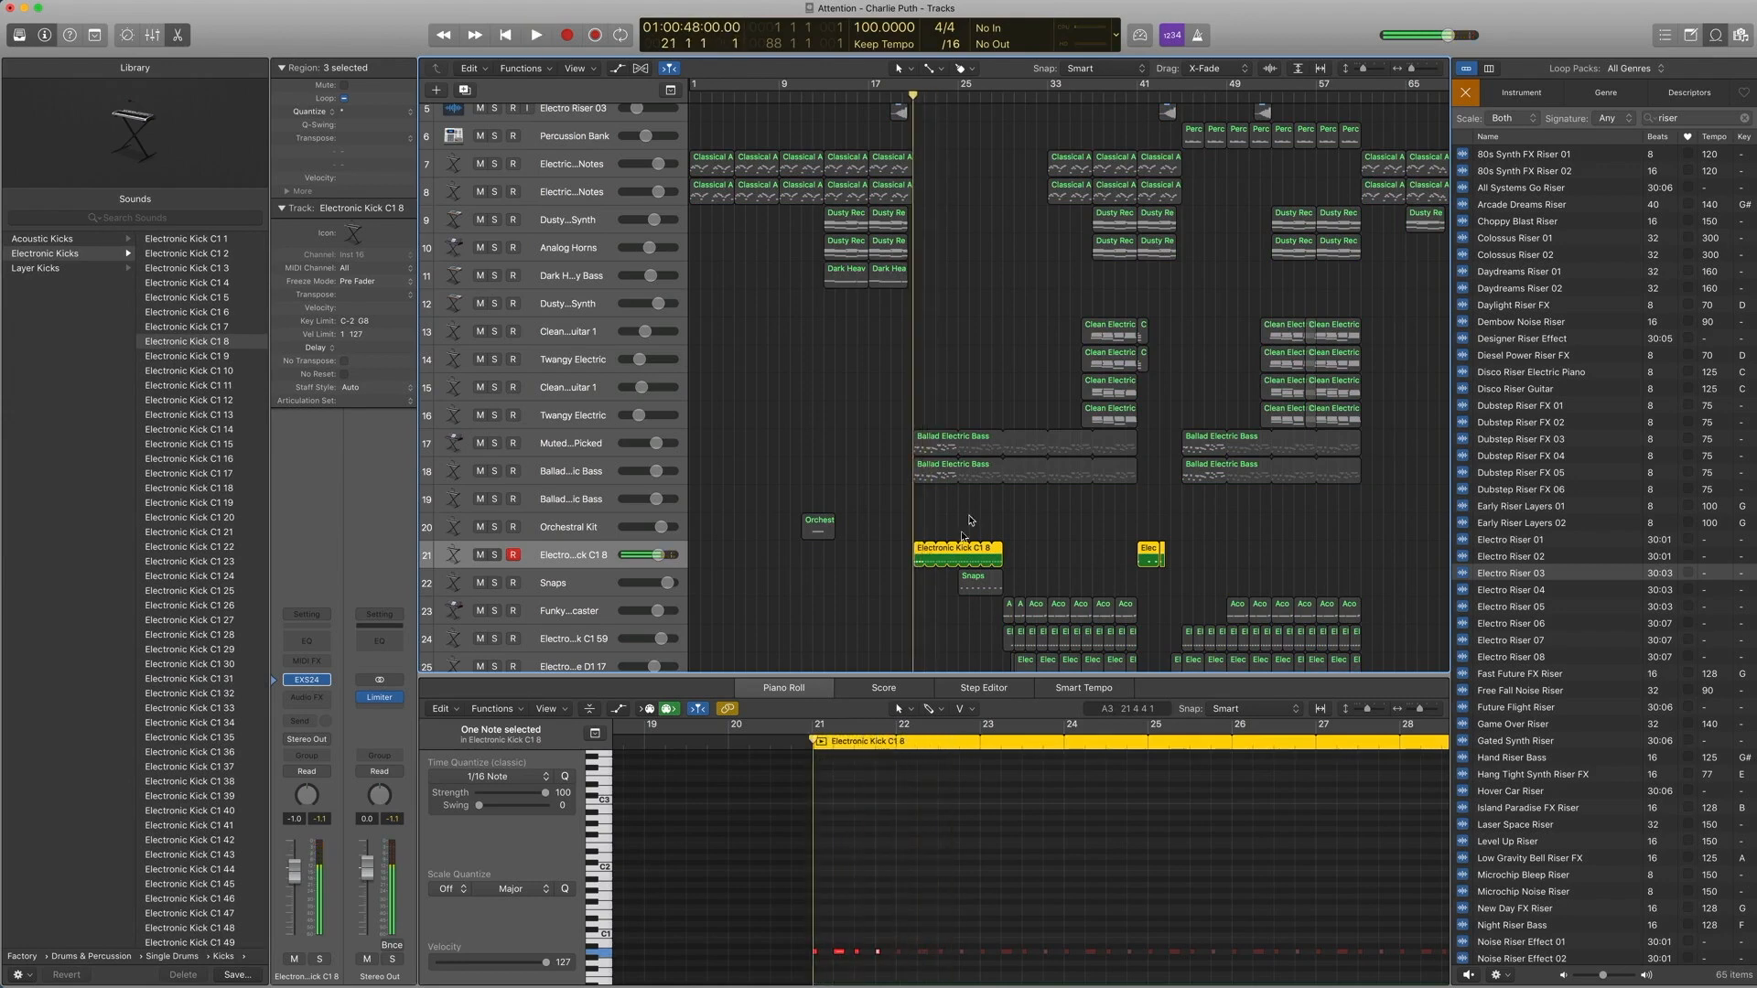
Step: Select the first Electronic Kick region together with both Ballad Electric Bass regions and play them soloed from bar 21
left_click(942, 567)
left_click_drag(942, 568, 930, 422)
key("space")
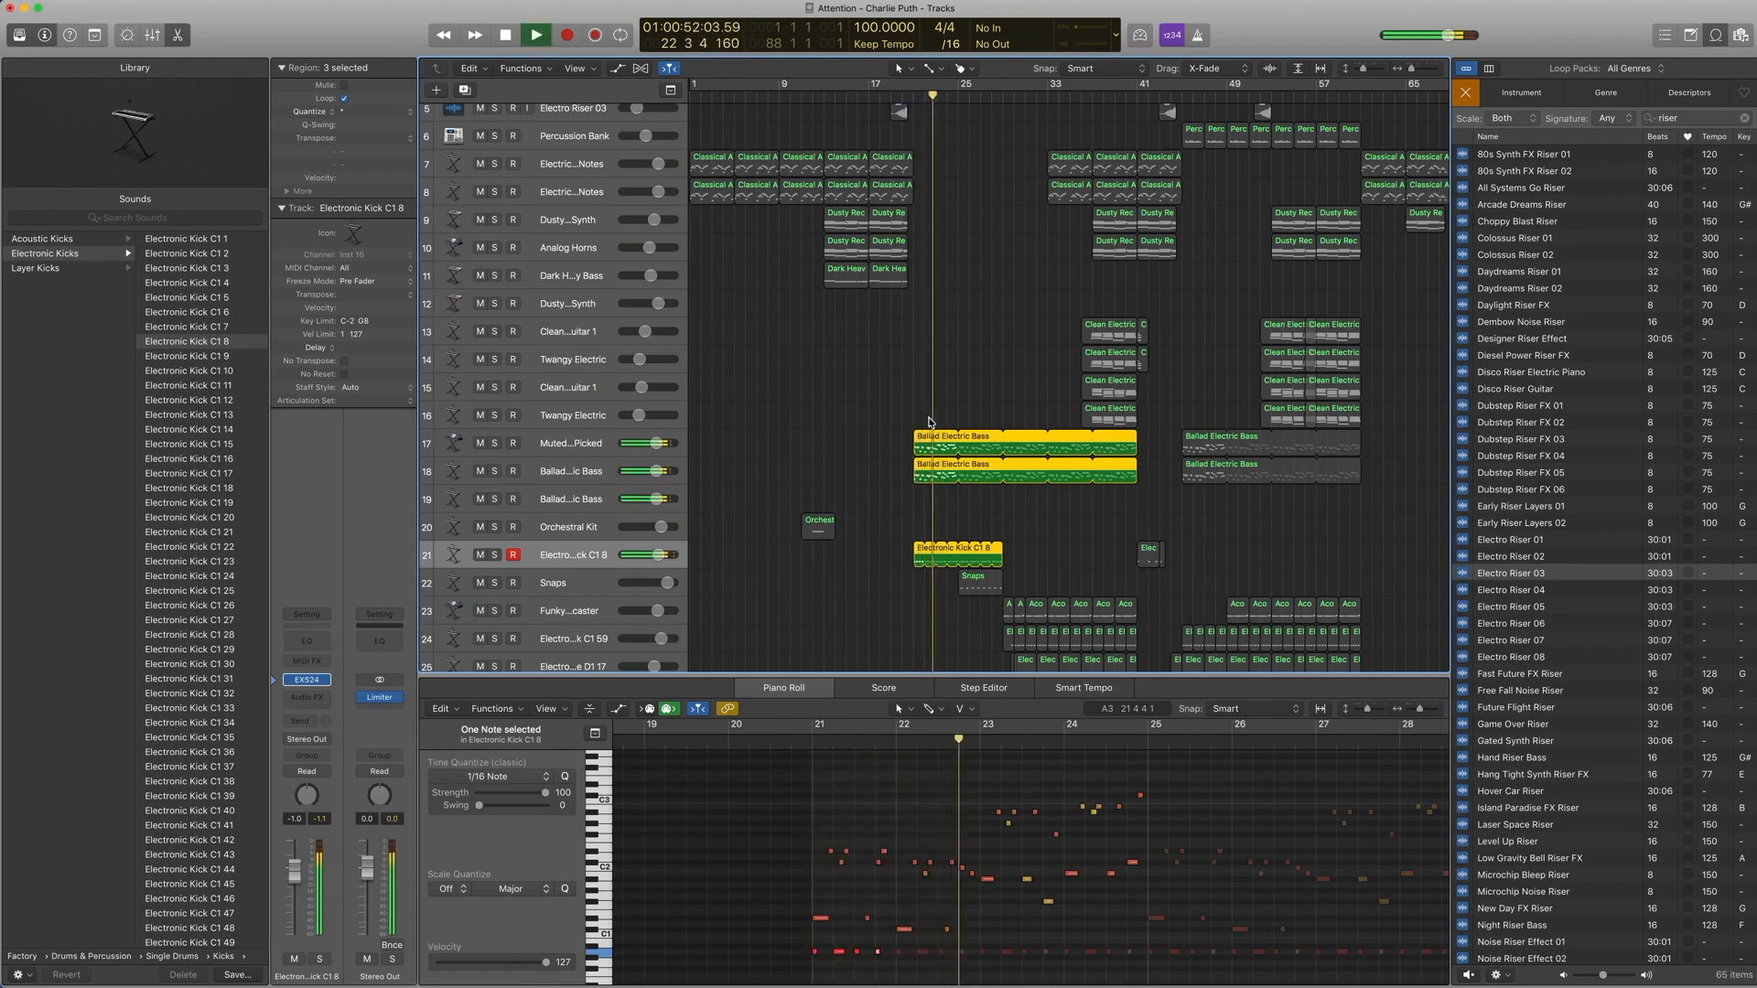
key("space")
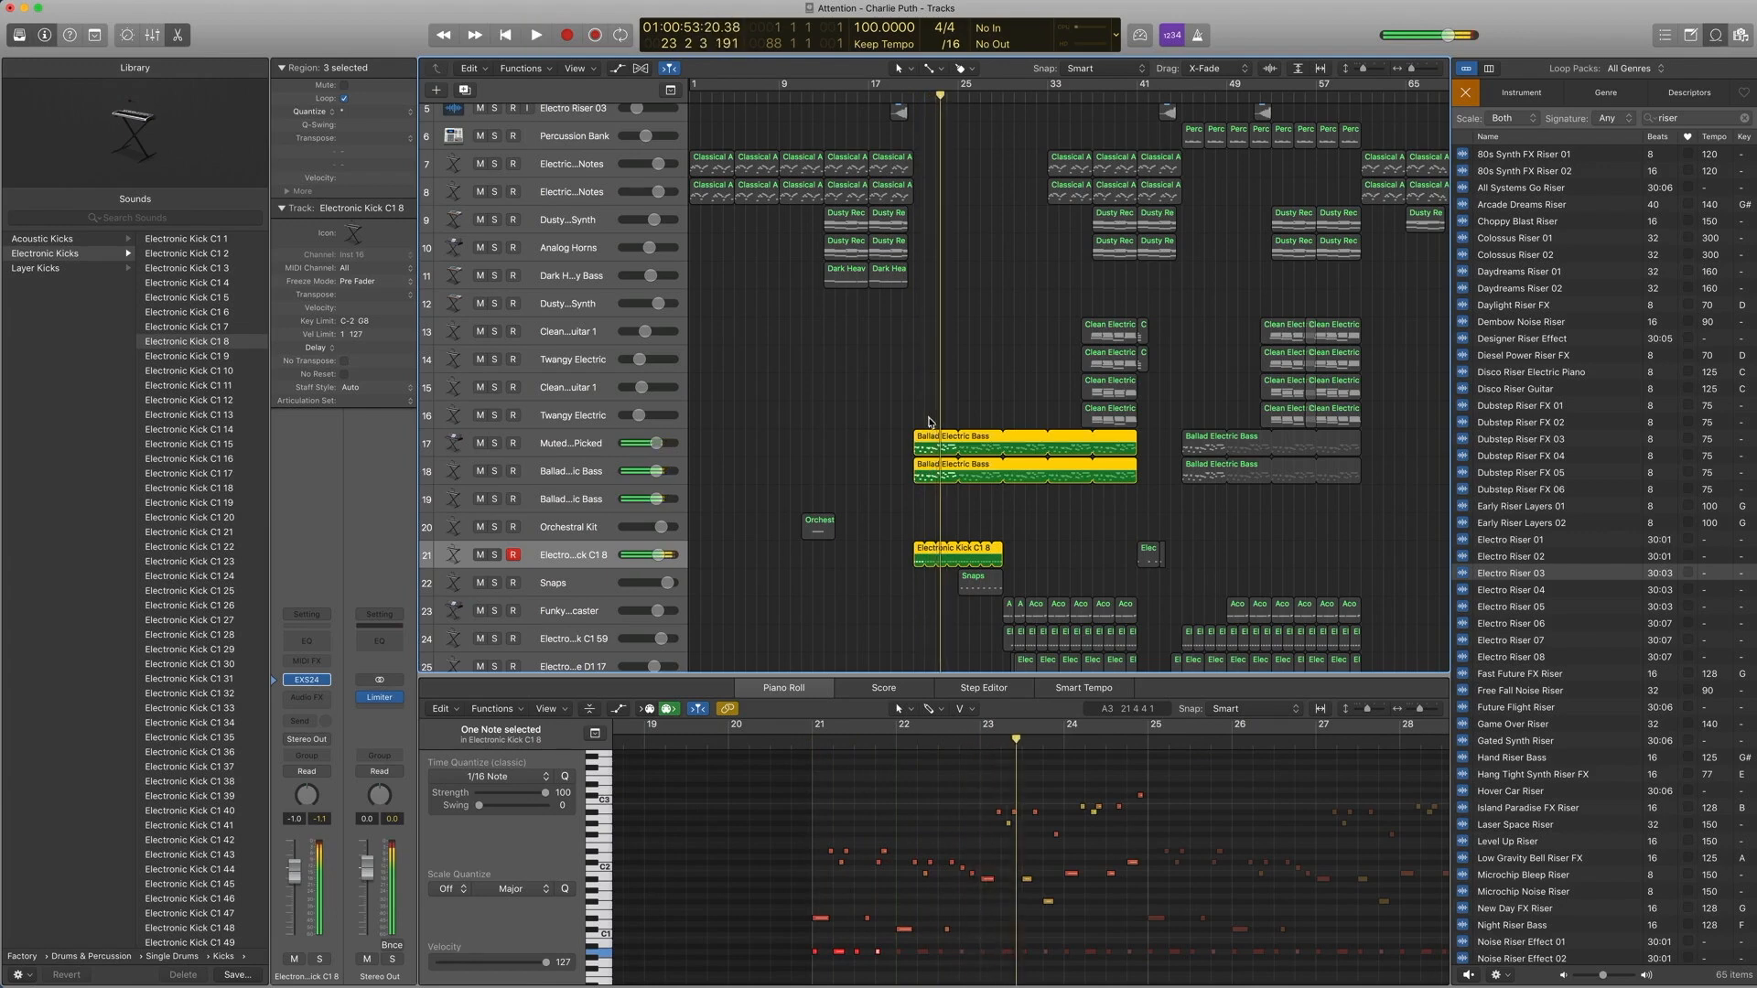
Step: Move the playhead to bar 25, select the Snaps track 22, and show its patch under Single Instruments percussion in the Library
key("period")
key("period")
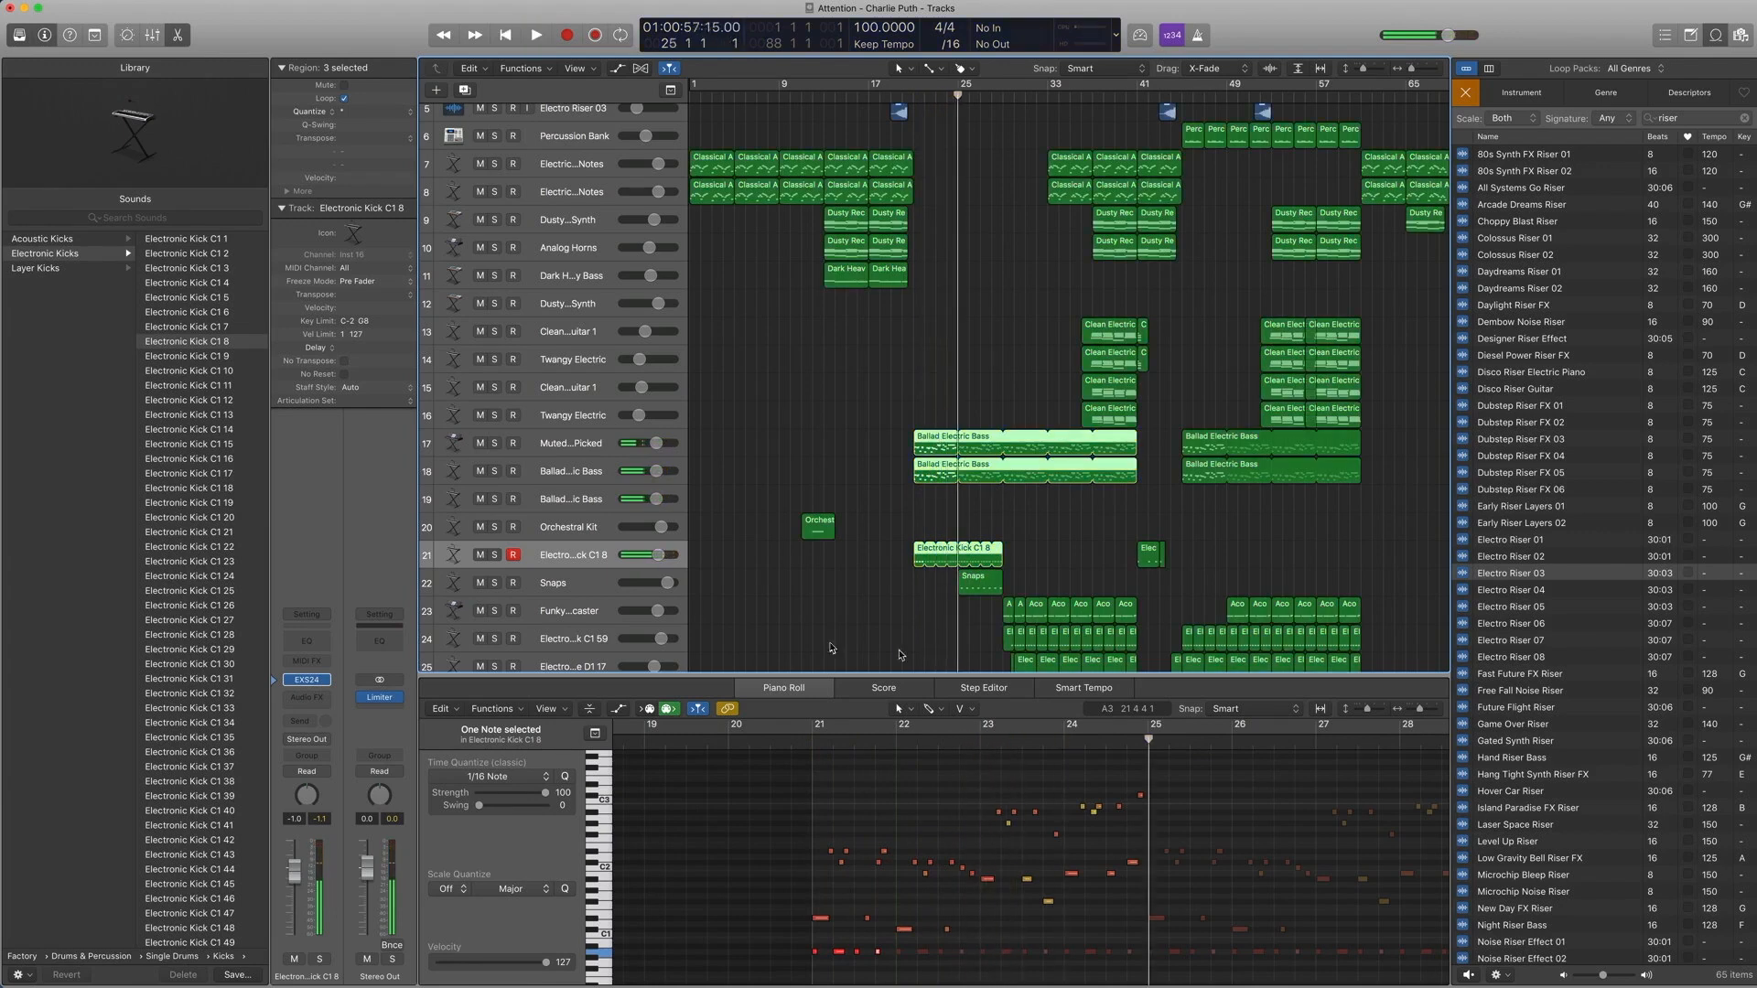
left_click(561, 582)
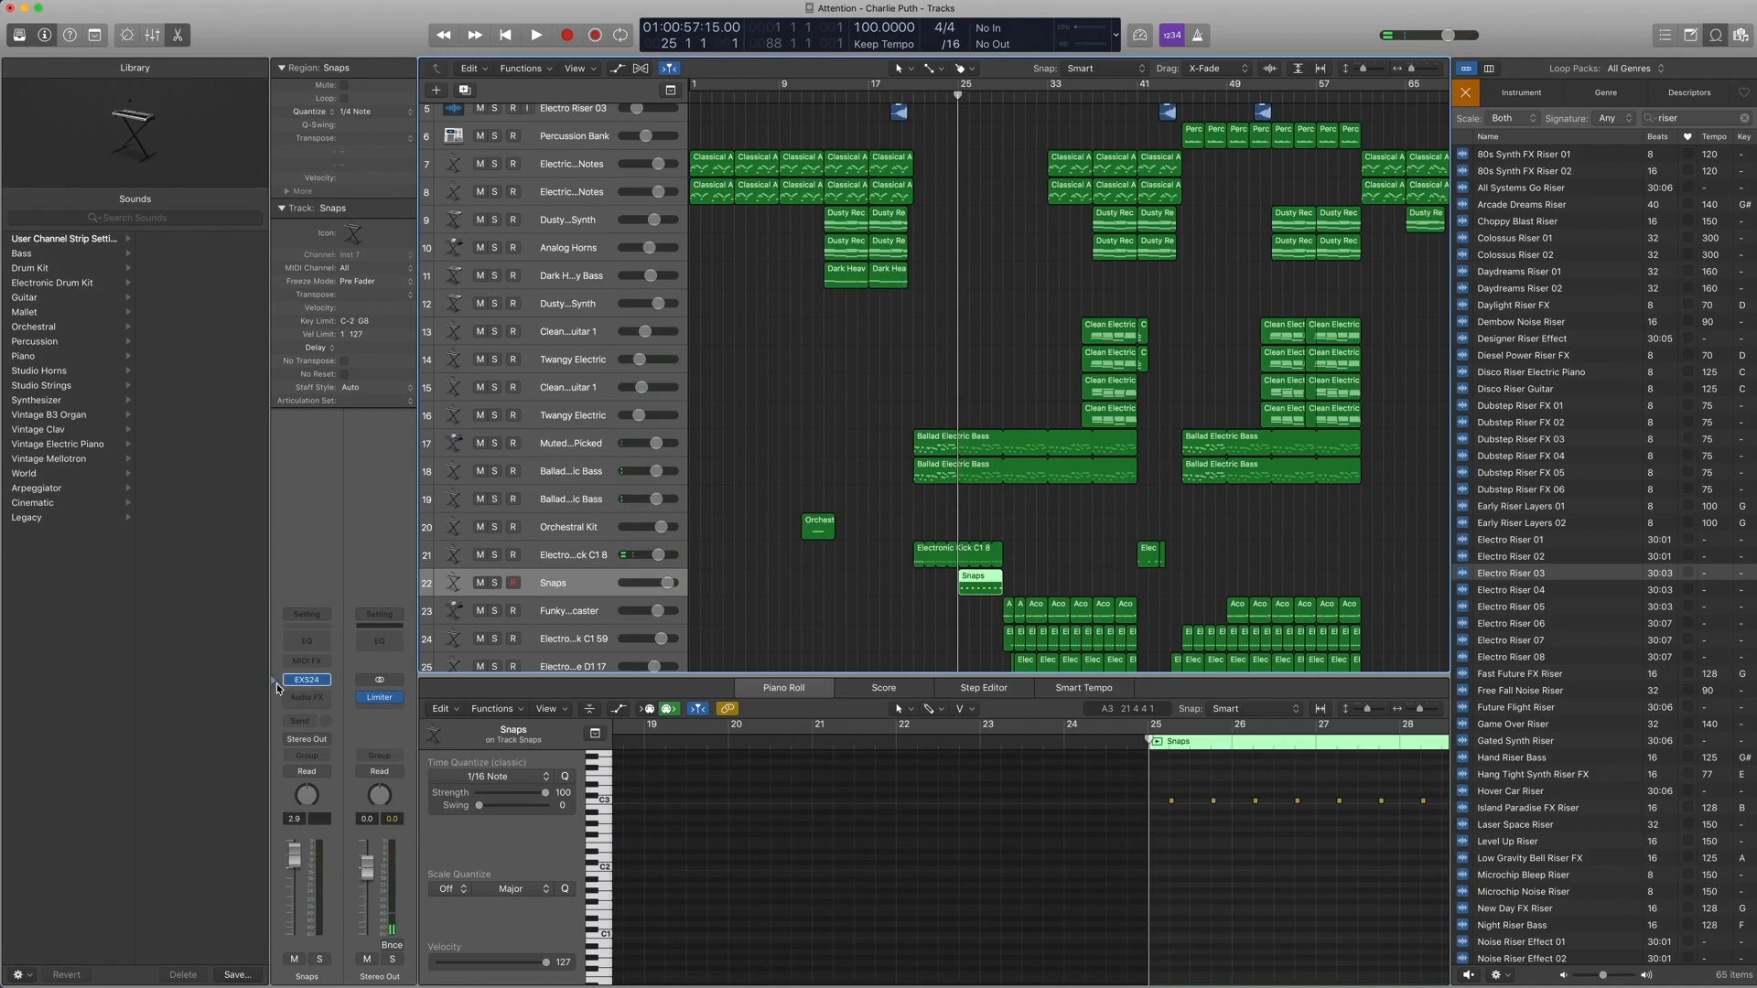
scroll(145, 325, "left", 5)
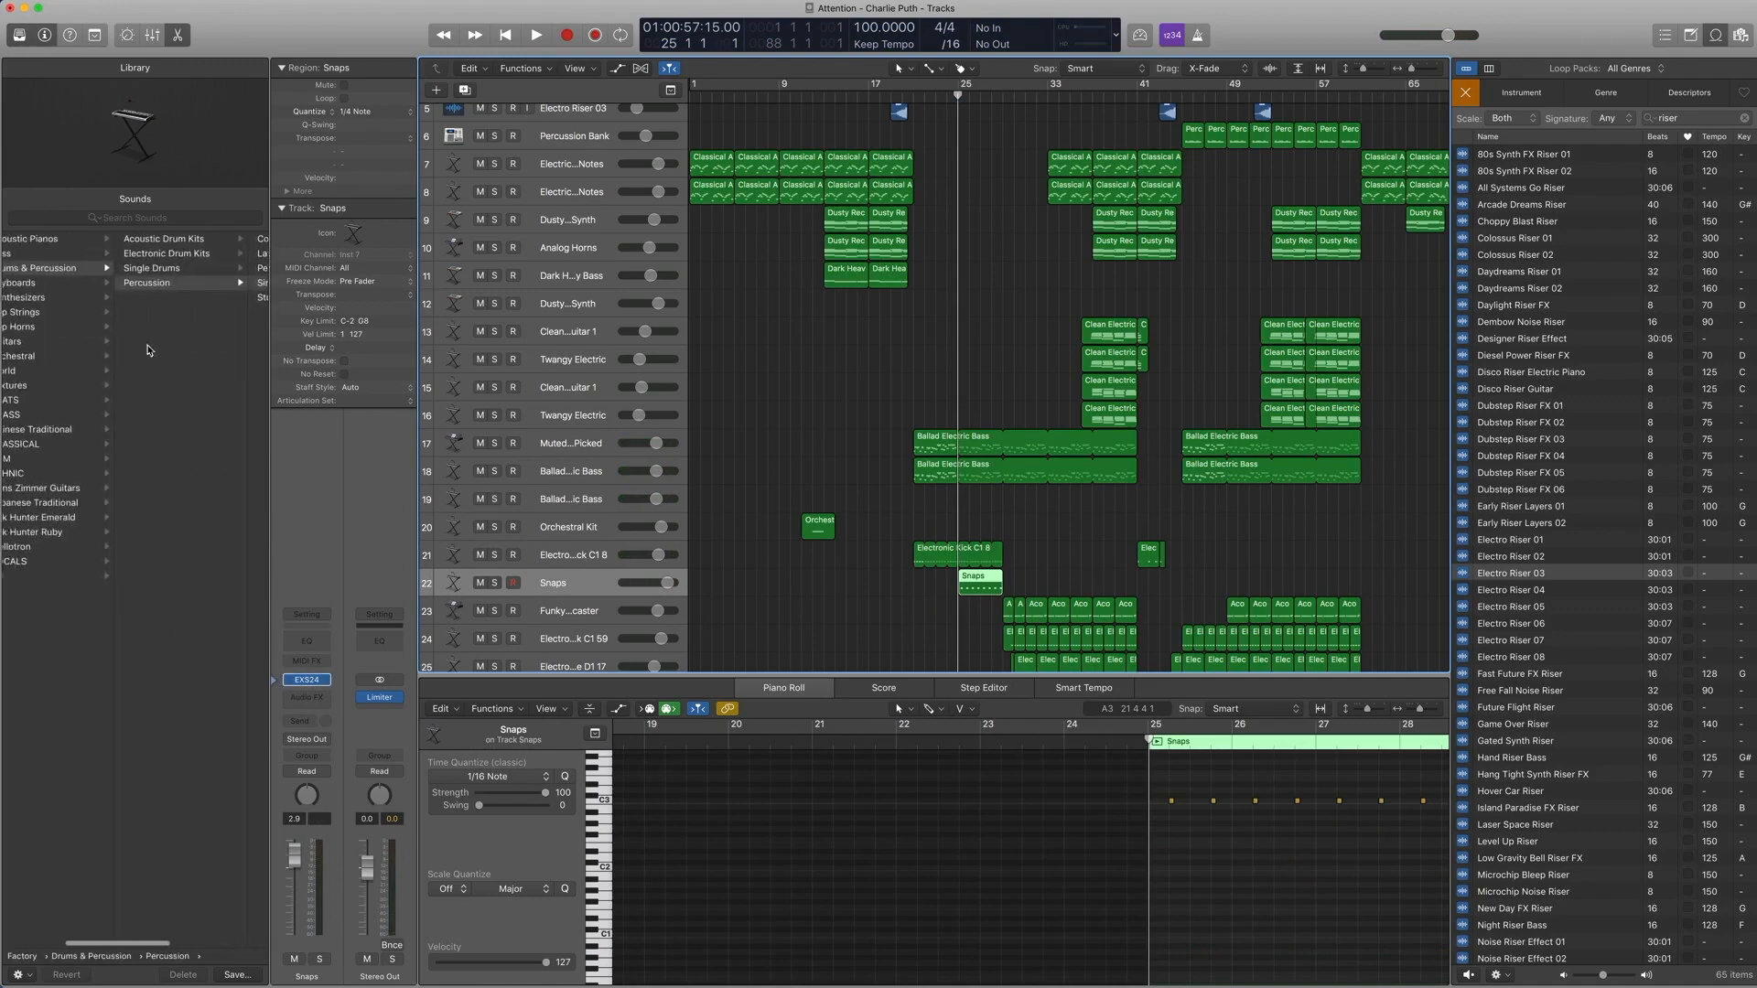
scroll(96, 279, "right", 5)
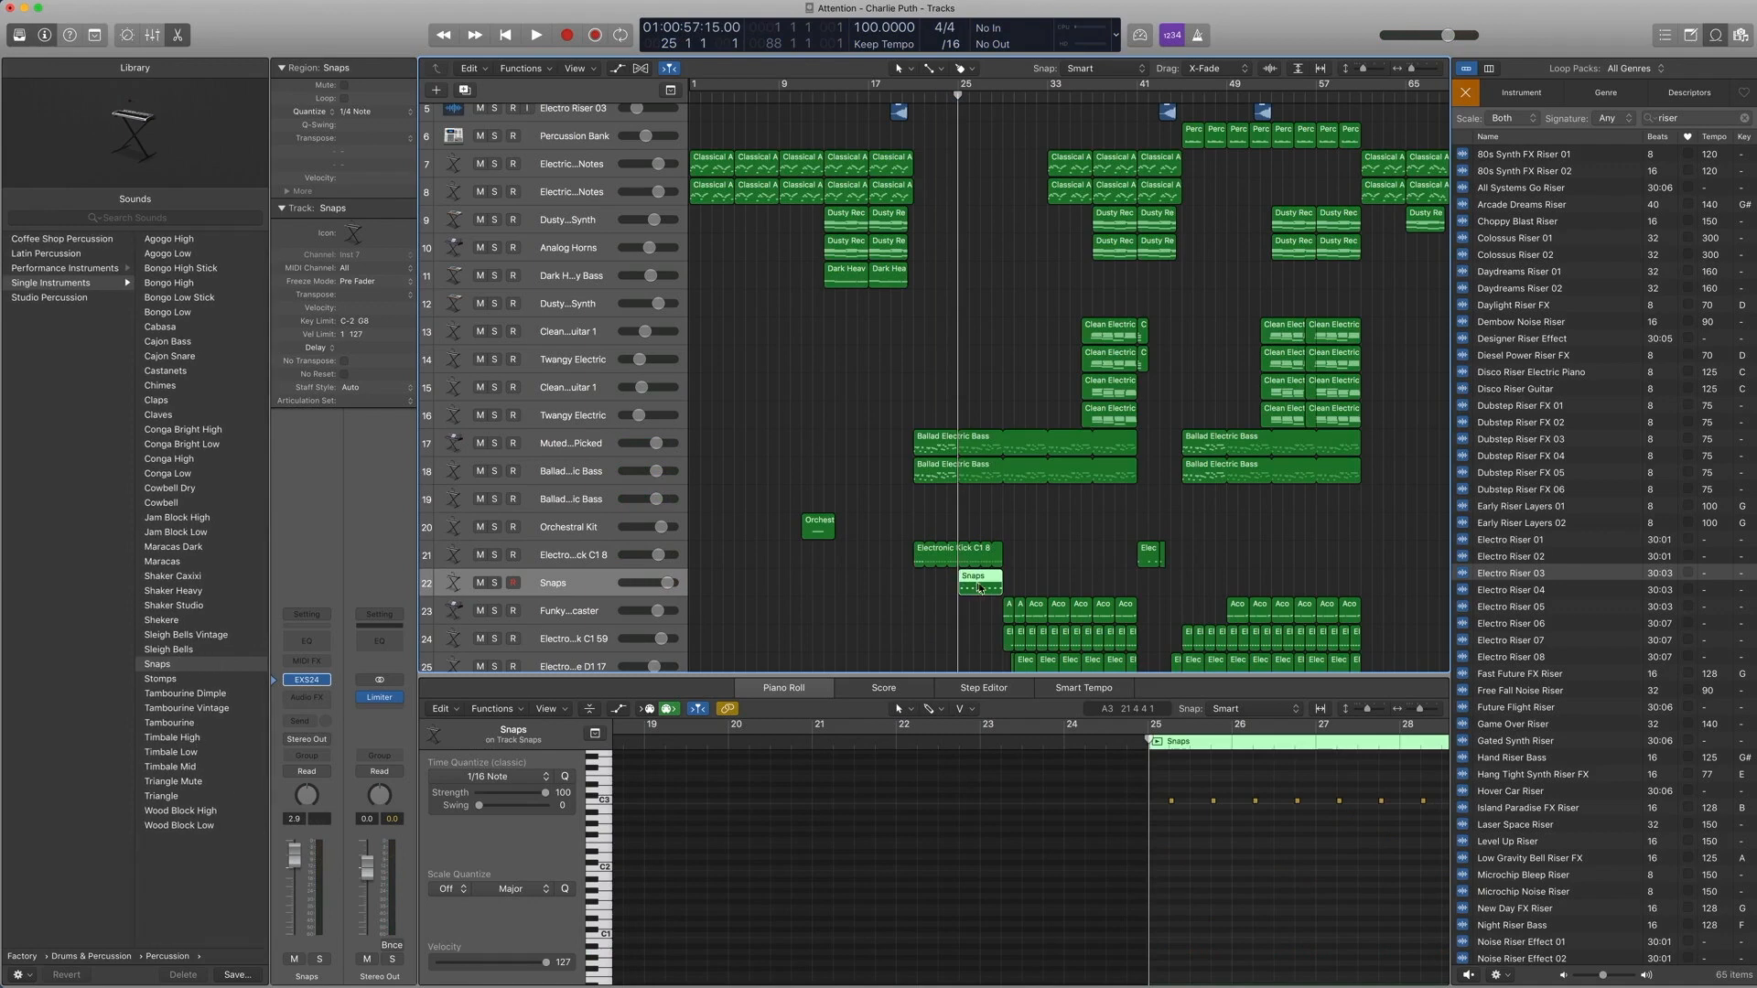
scroll(1052, 805, "right", 6)
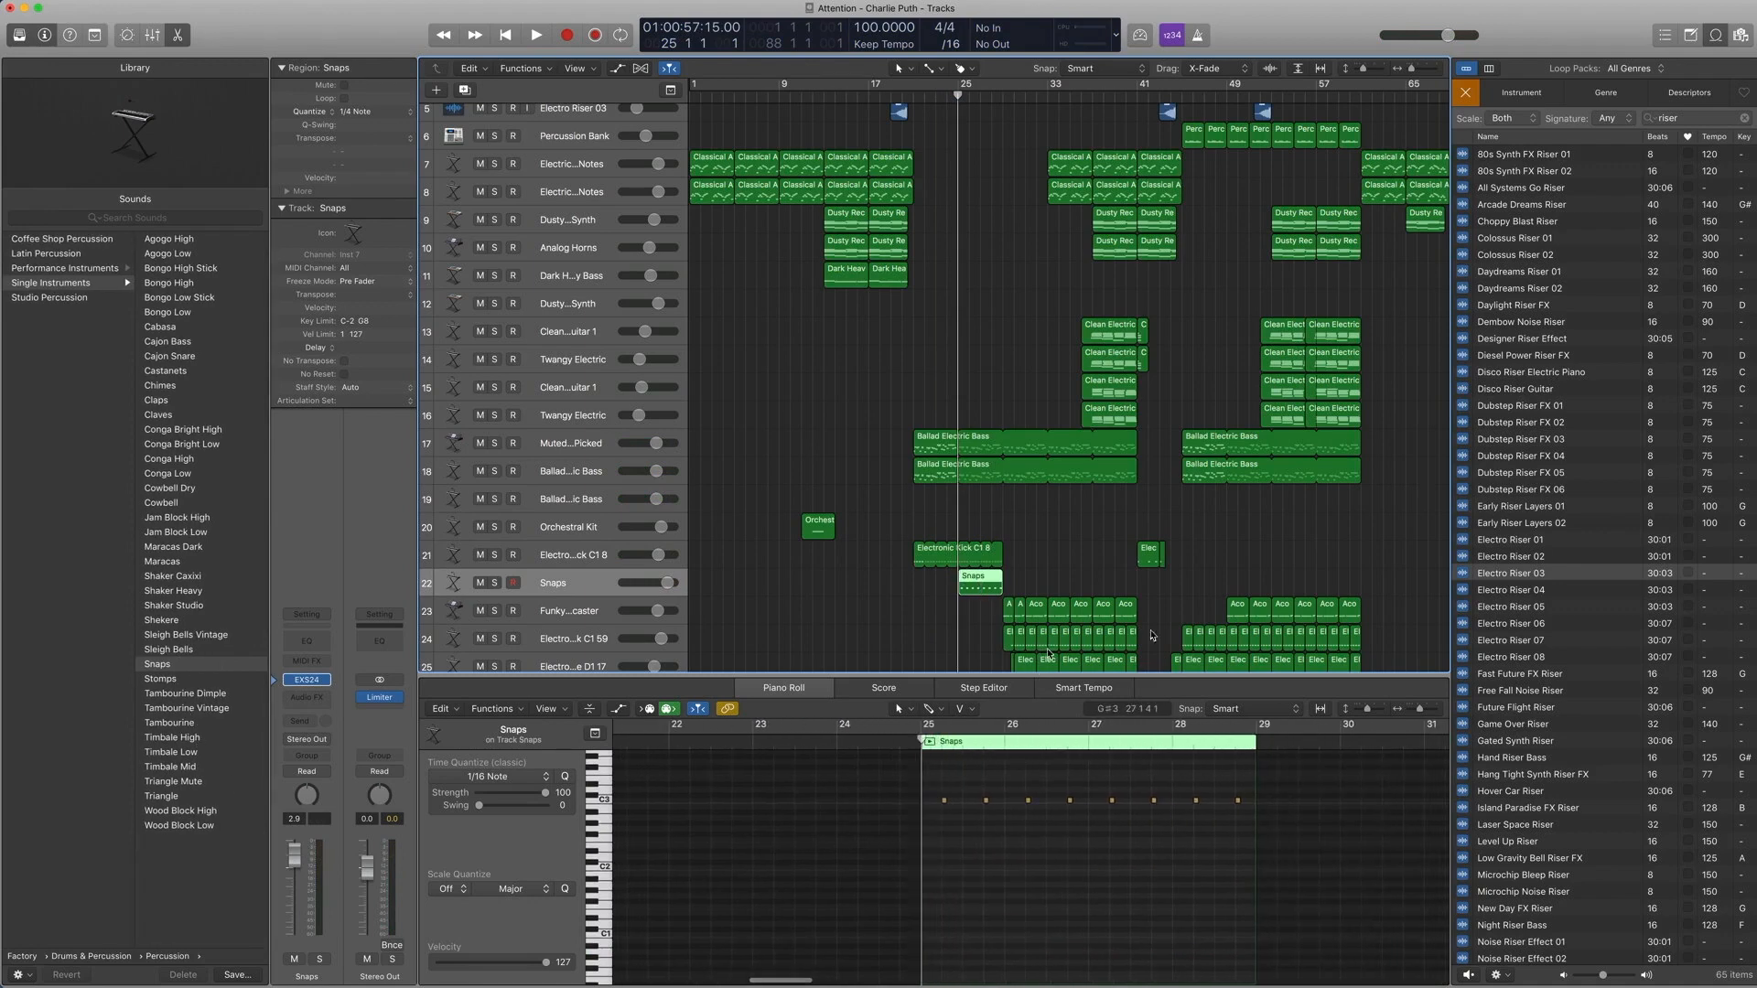
Step: Hide the Apple Loops browser and play the soloed Snaps region from bar 25
left_click(1716, 36)
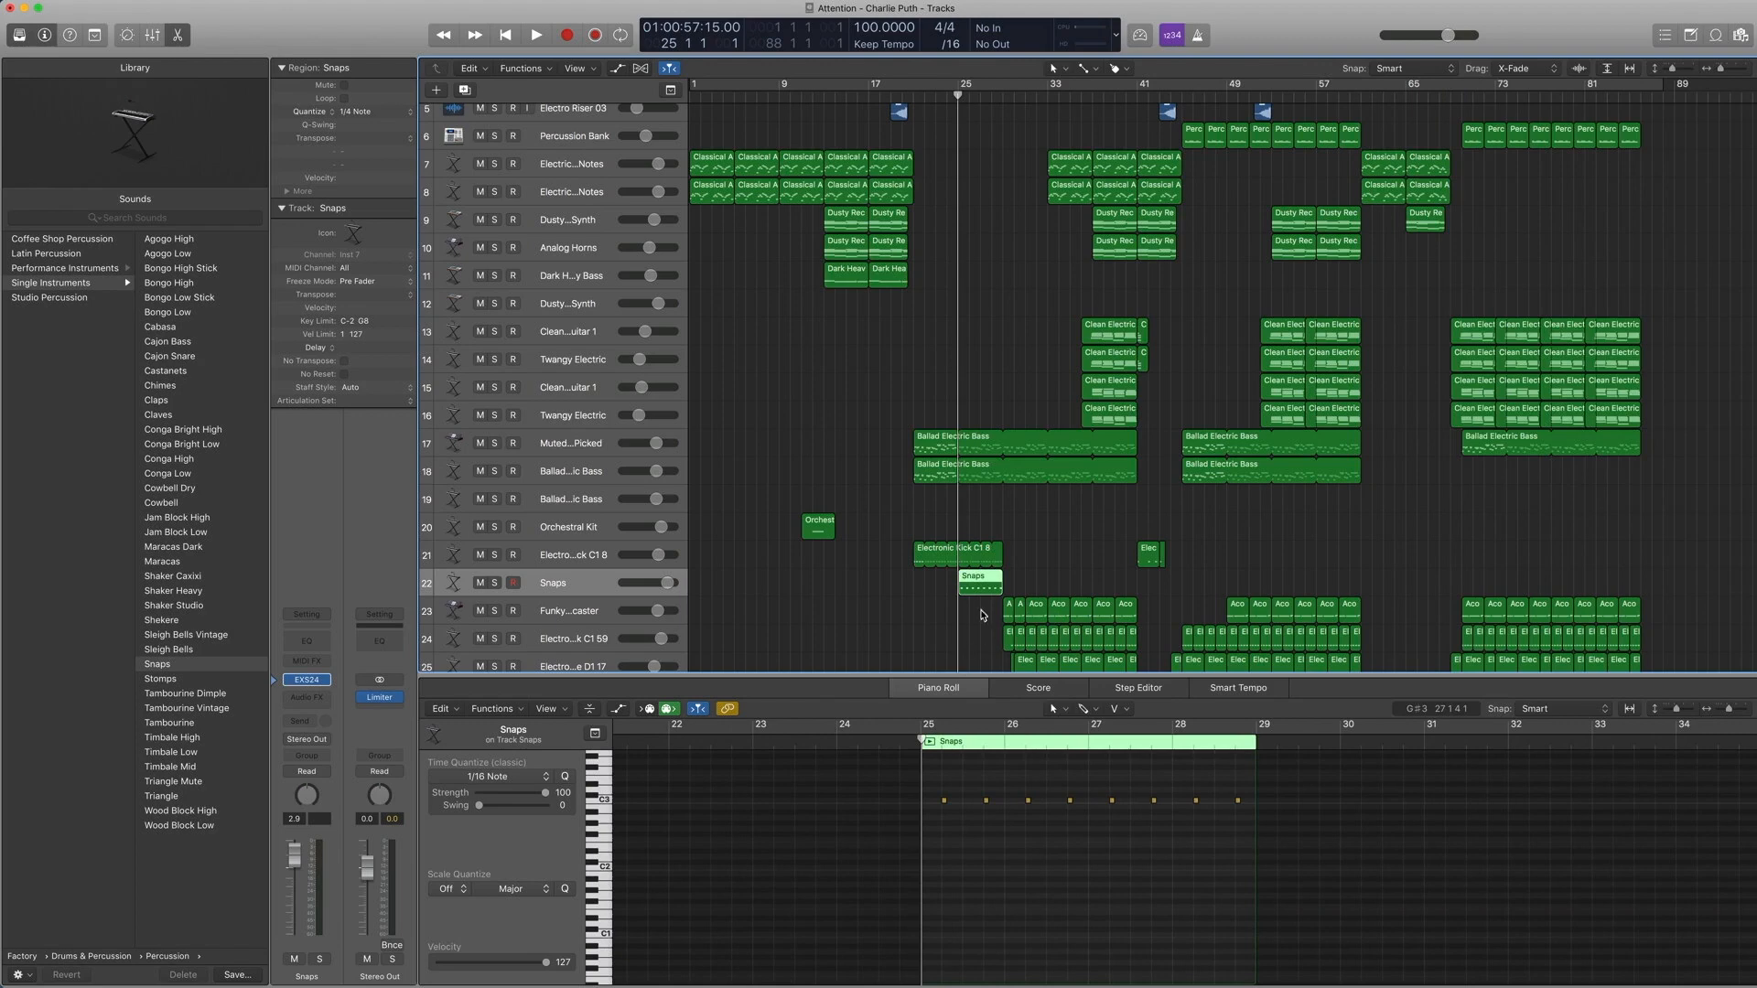
key("space")
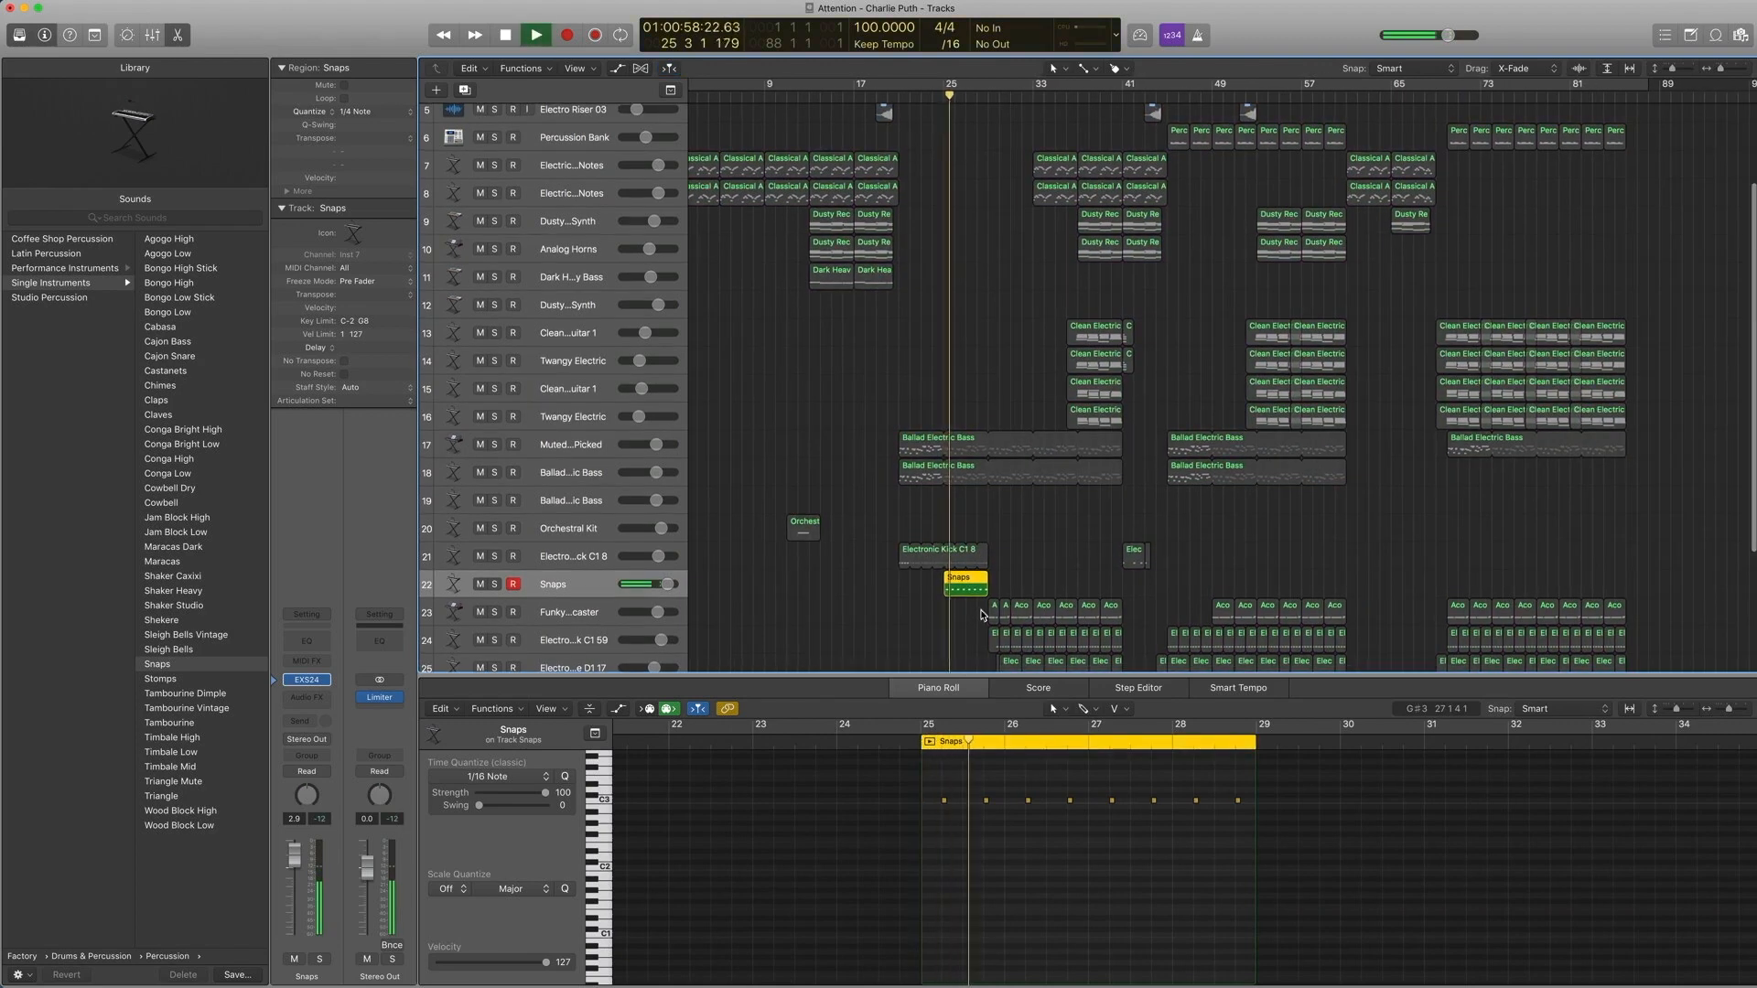
key("space")
Step: Add the Electronic Kick C1 8 region to the soloed Snaps selection and play both from bar 25
left_click(915, 553, "shift")
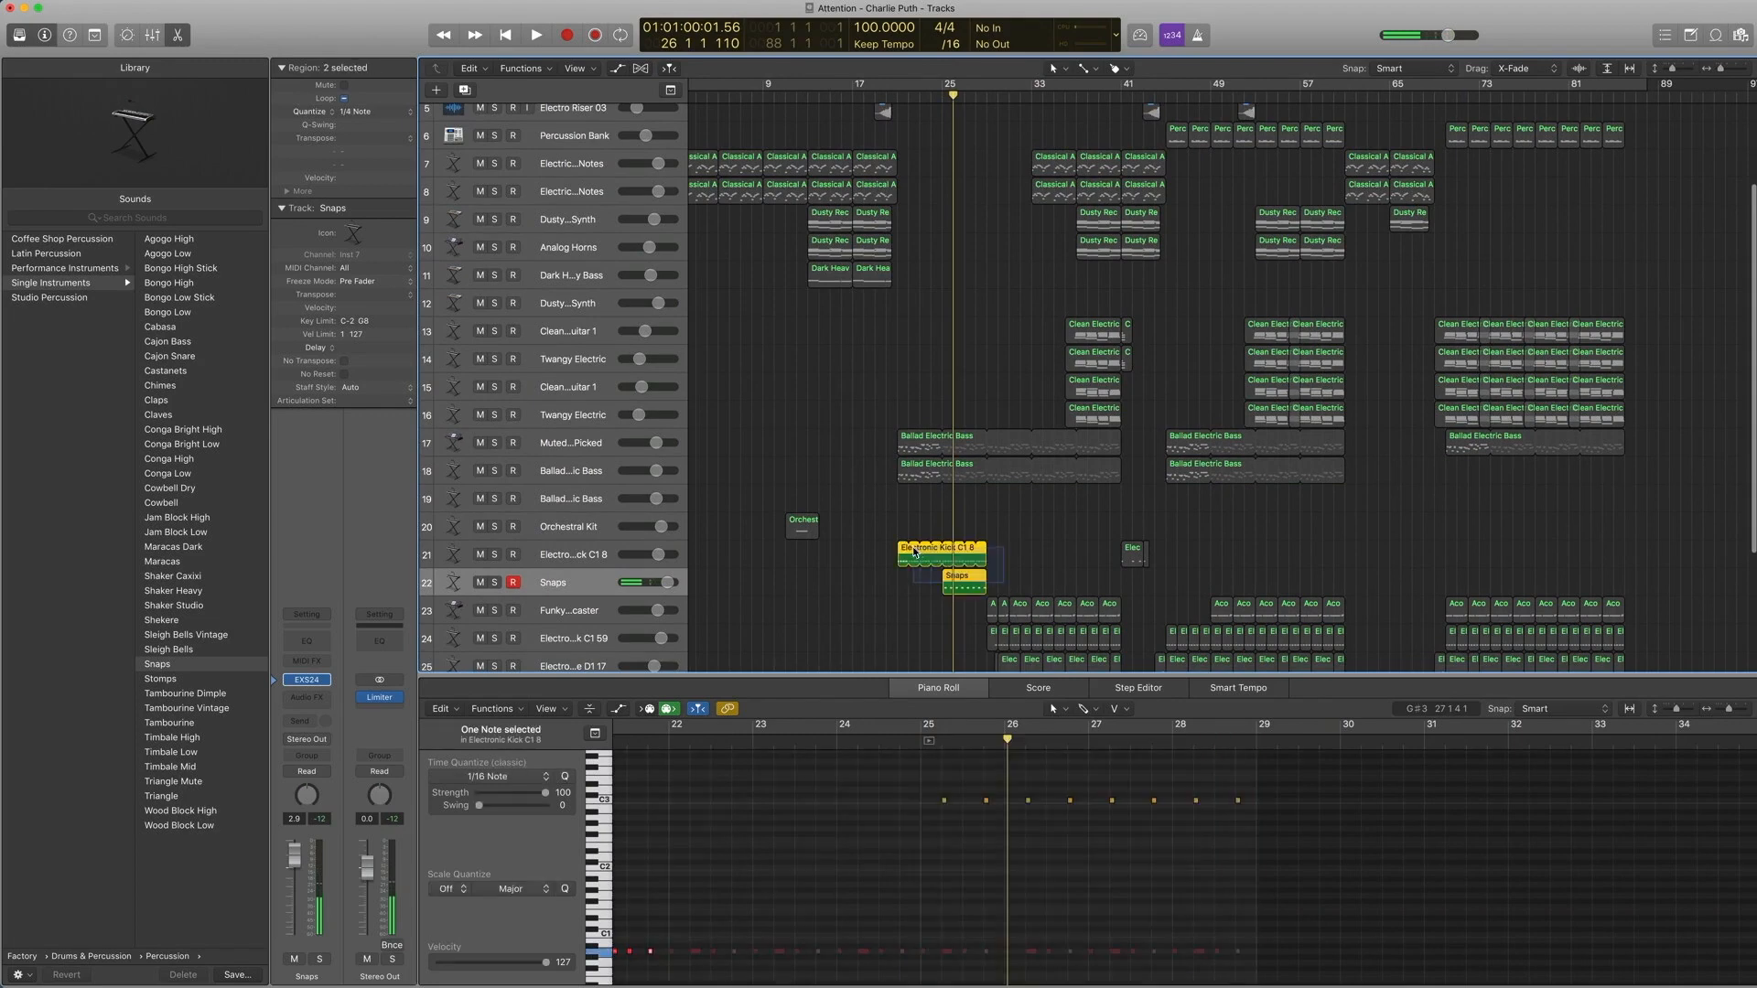
key("space")
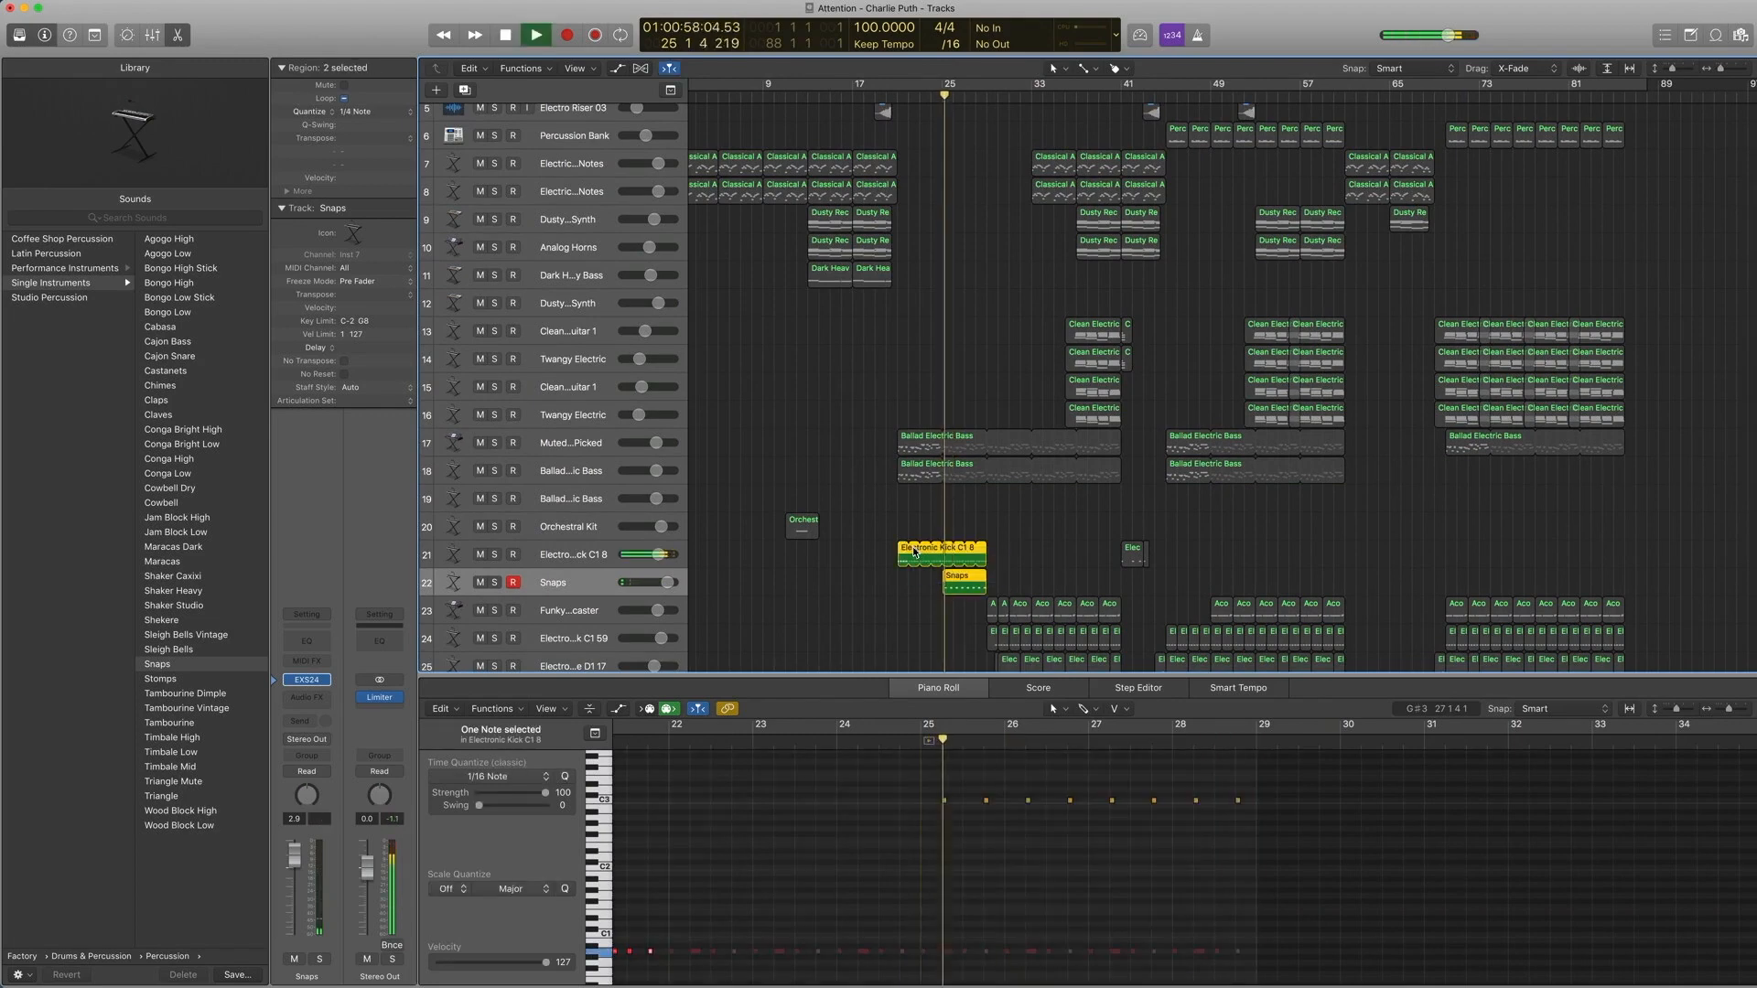
key("space")
Step: Add both Ballad Electric Bass regions to the soloed kick and snaps and play all four from bar 25
left_click_drag(959, 608, 965, 416)
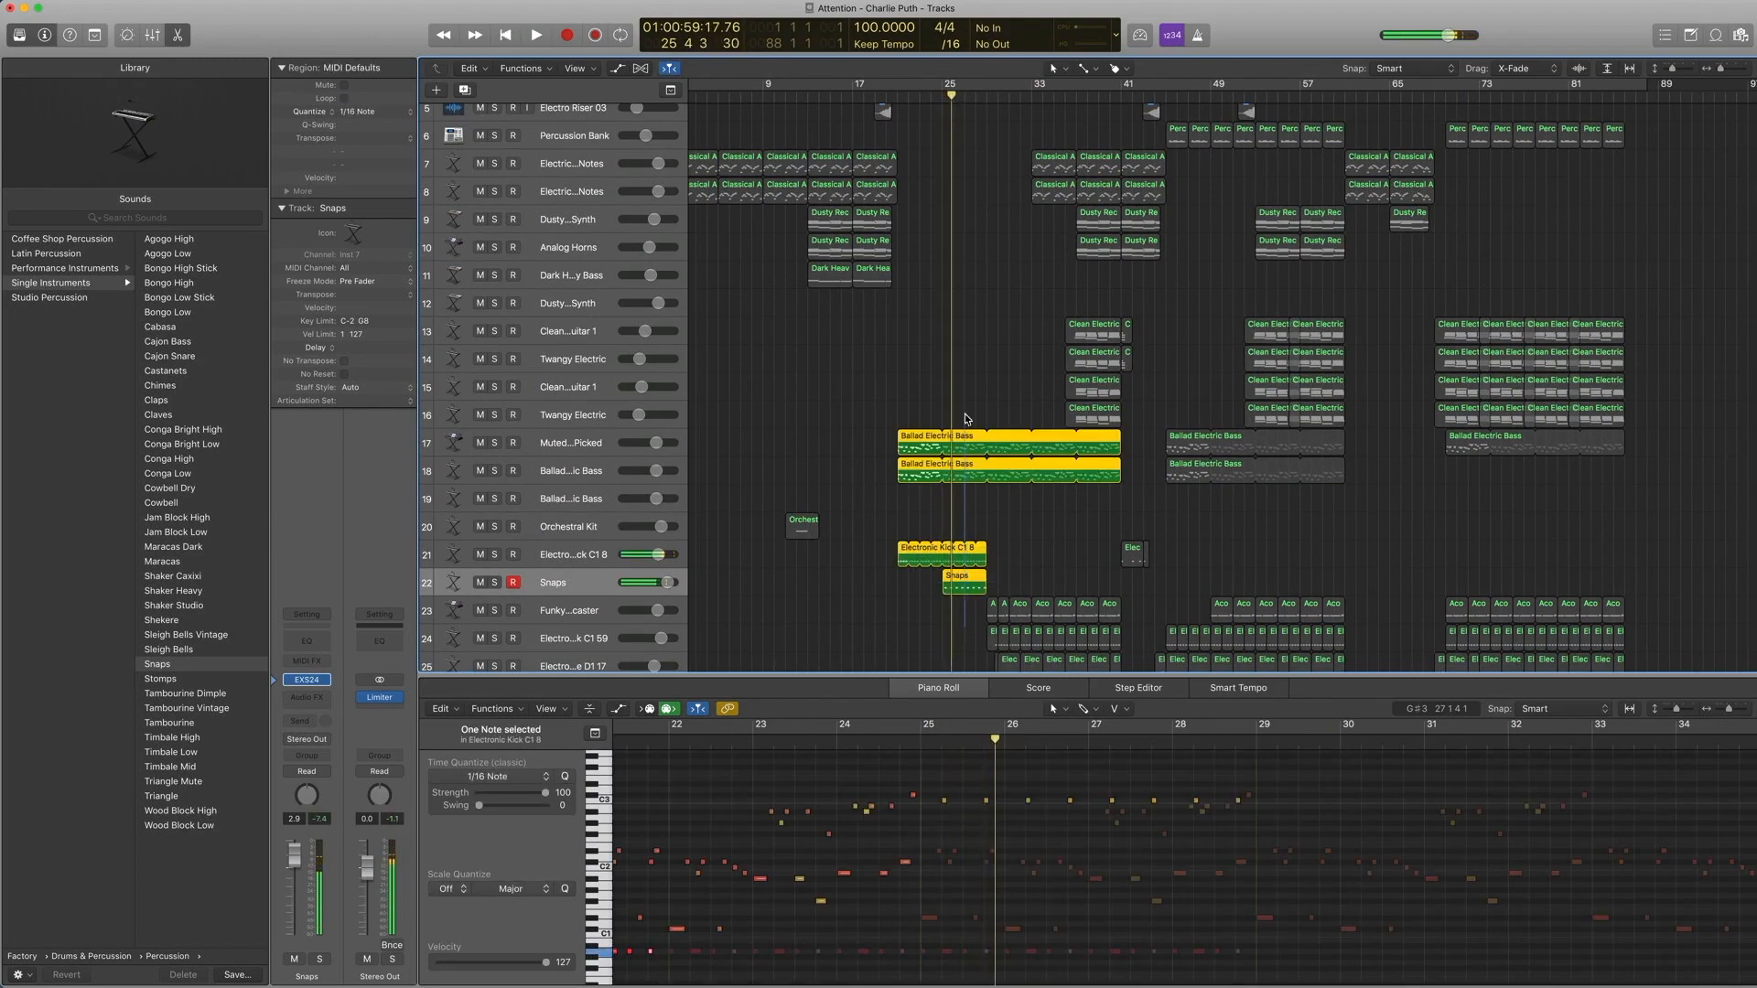
key("space")
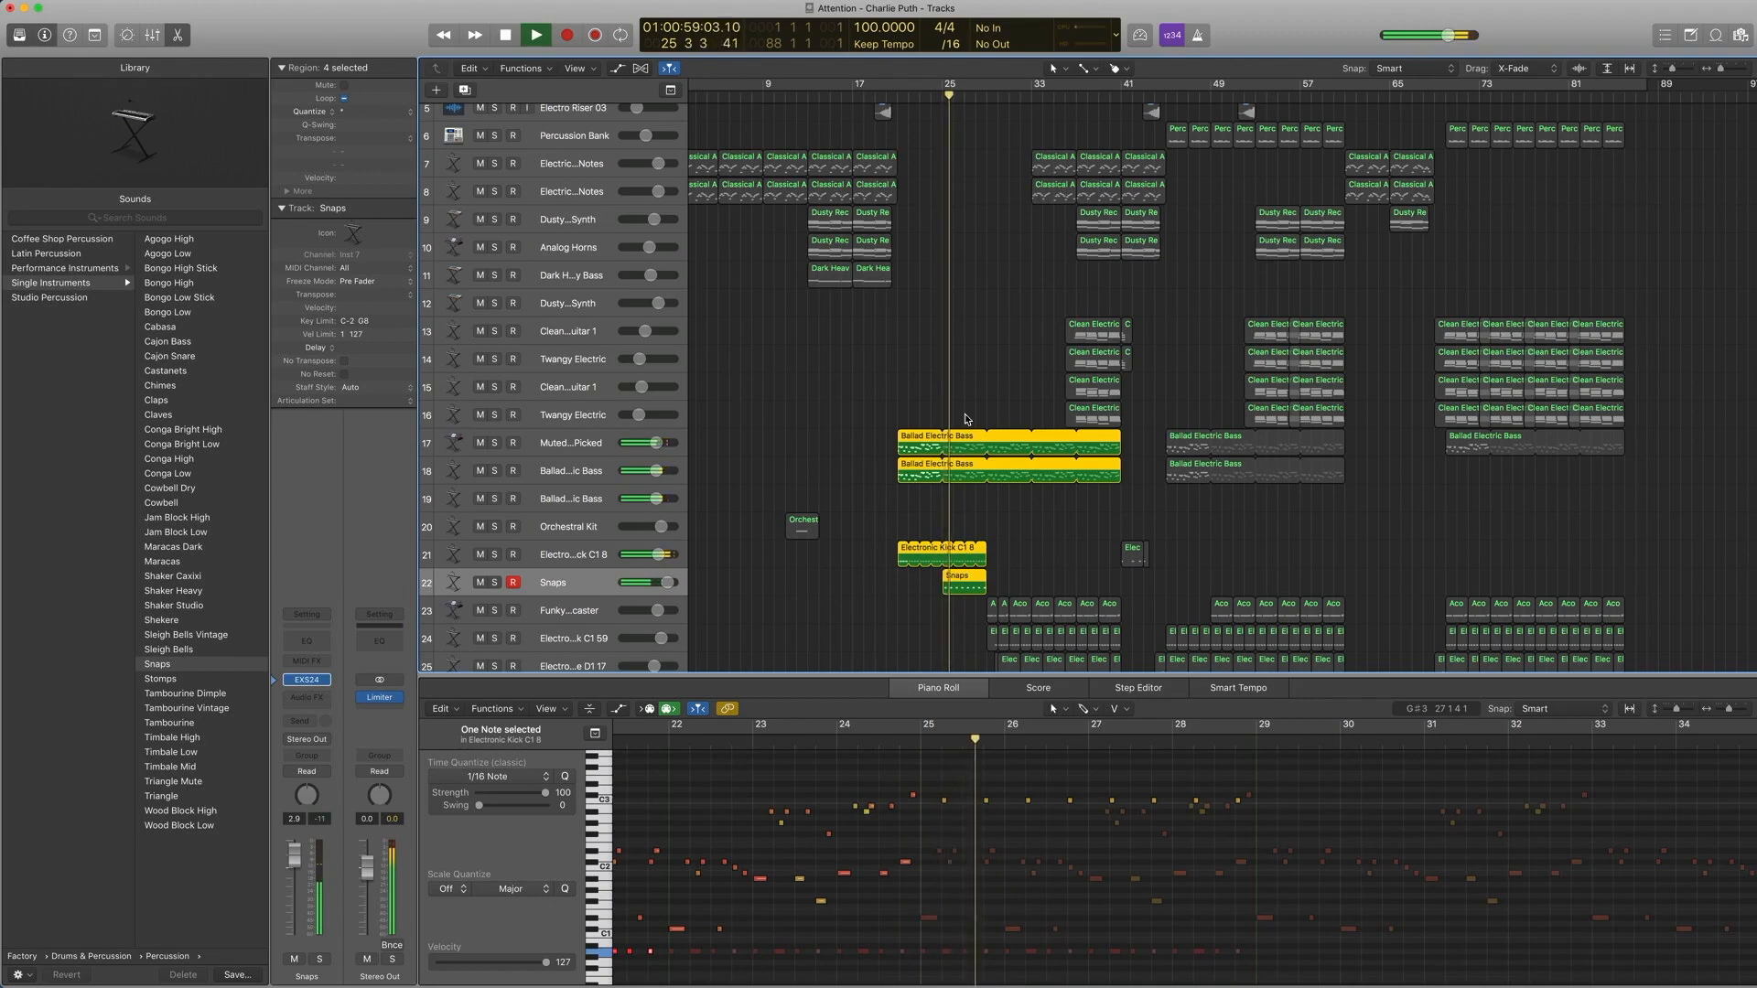
scroll(974, 426, "down", 1)
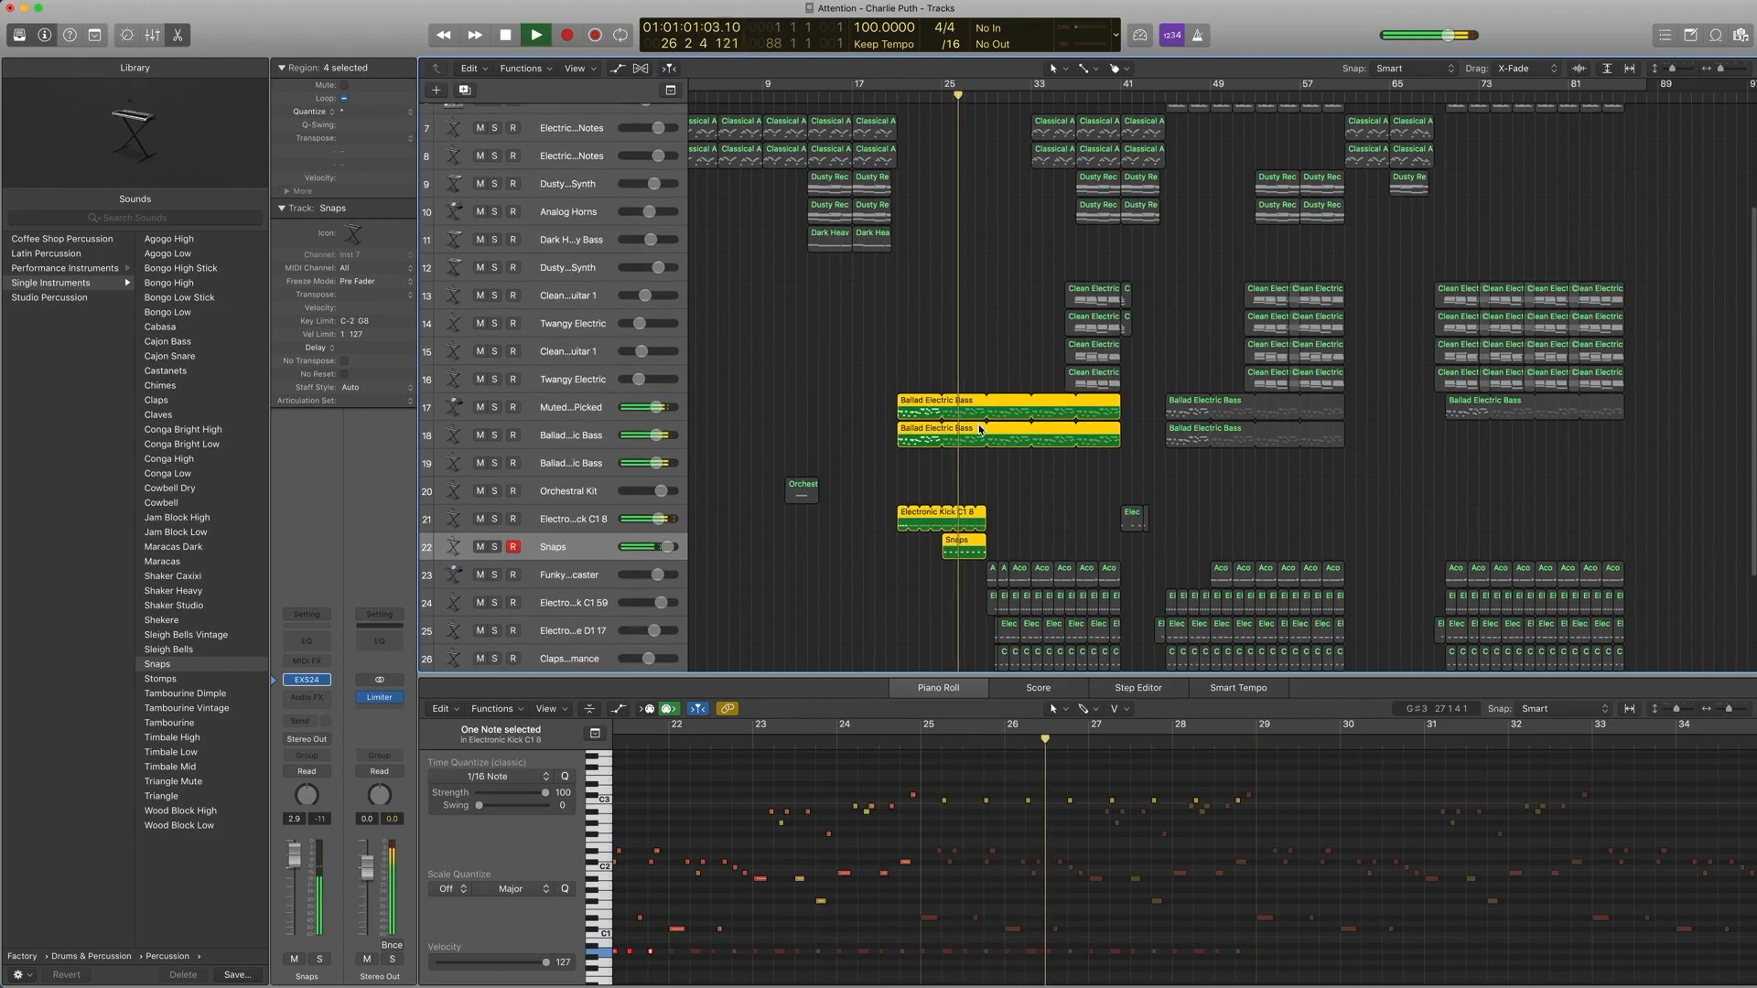
key("space")
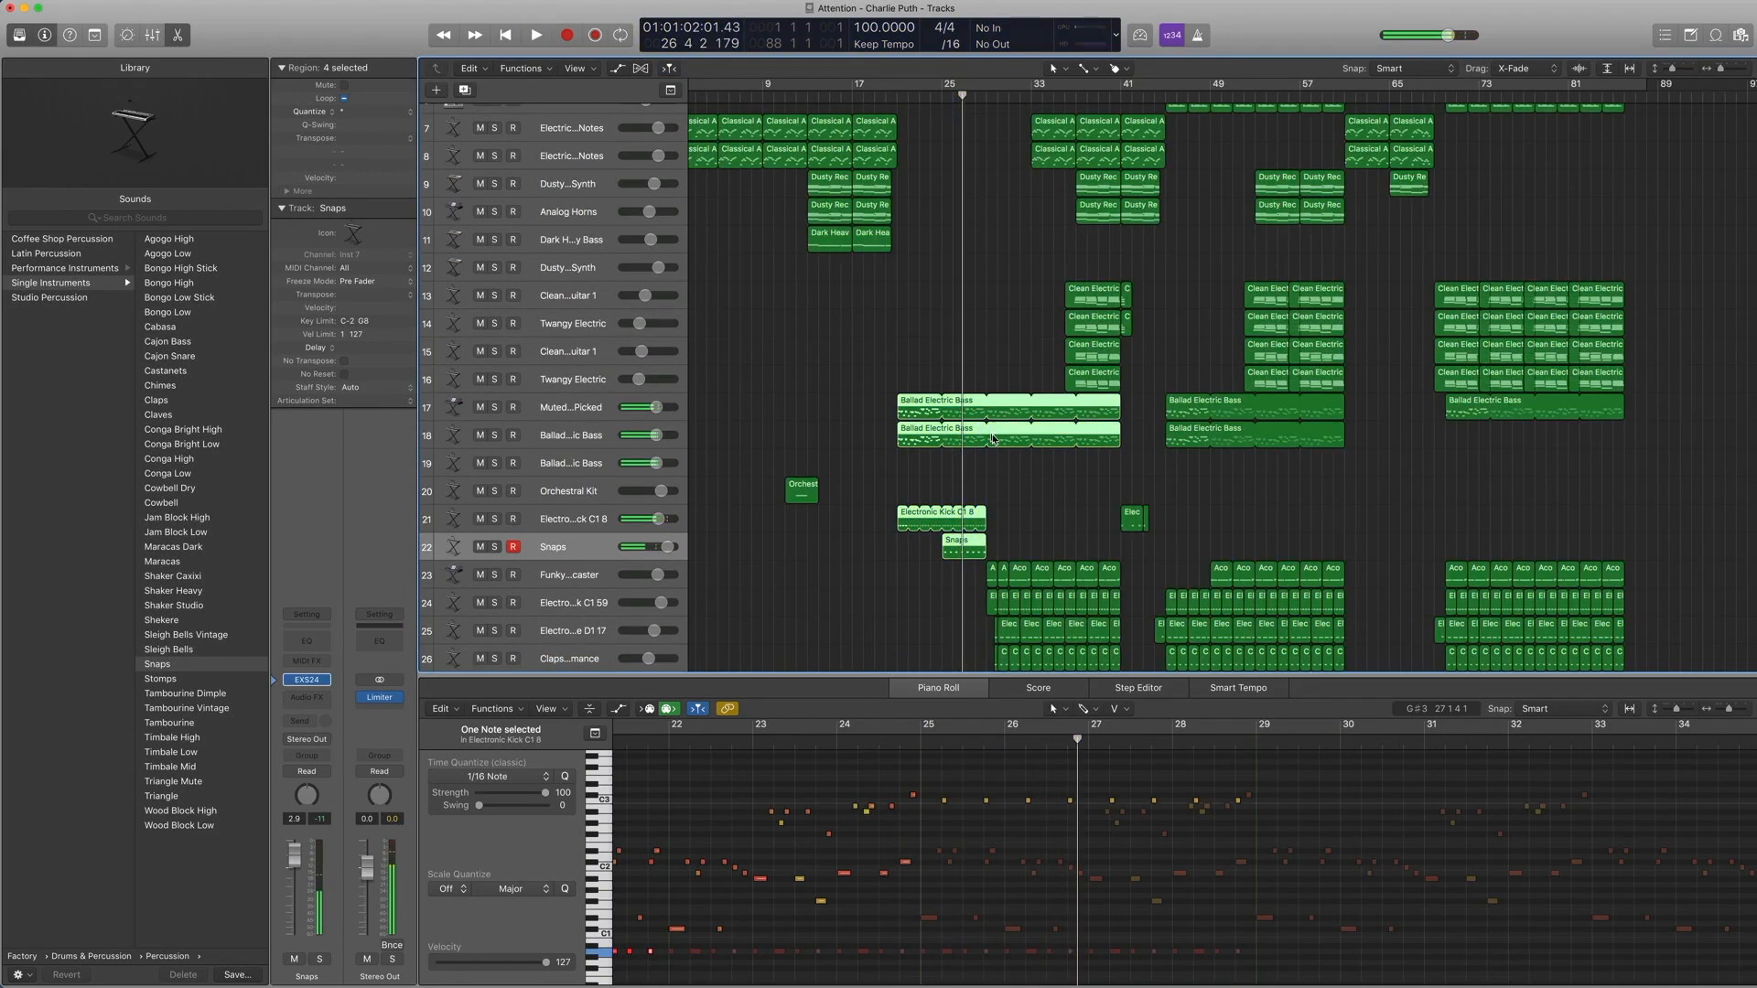
Step: Move the playhead to bar 29 and select the Funky Lick Stratocaster track 23 with all its Acoustic Guitar regions
scroll(981, 430, "down", 4)
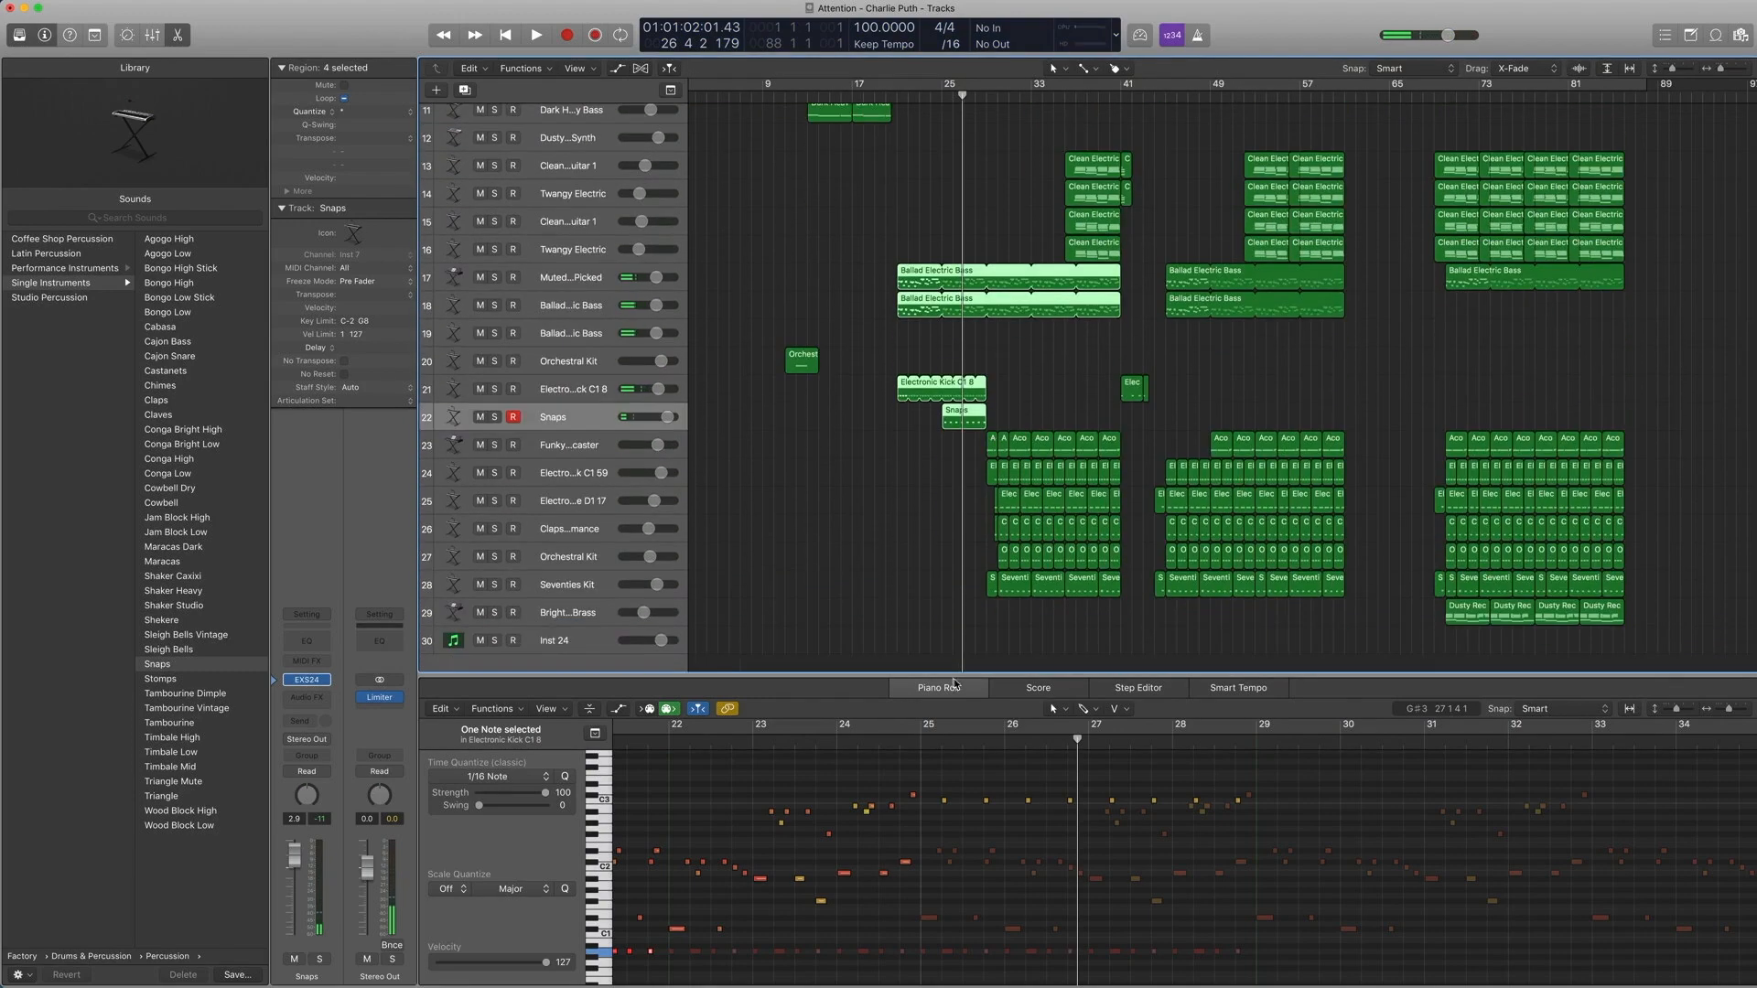
key("period")
key("period")
key("period")
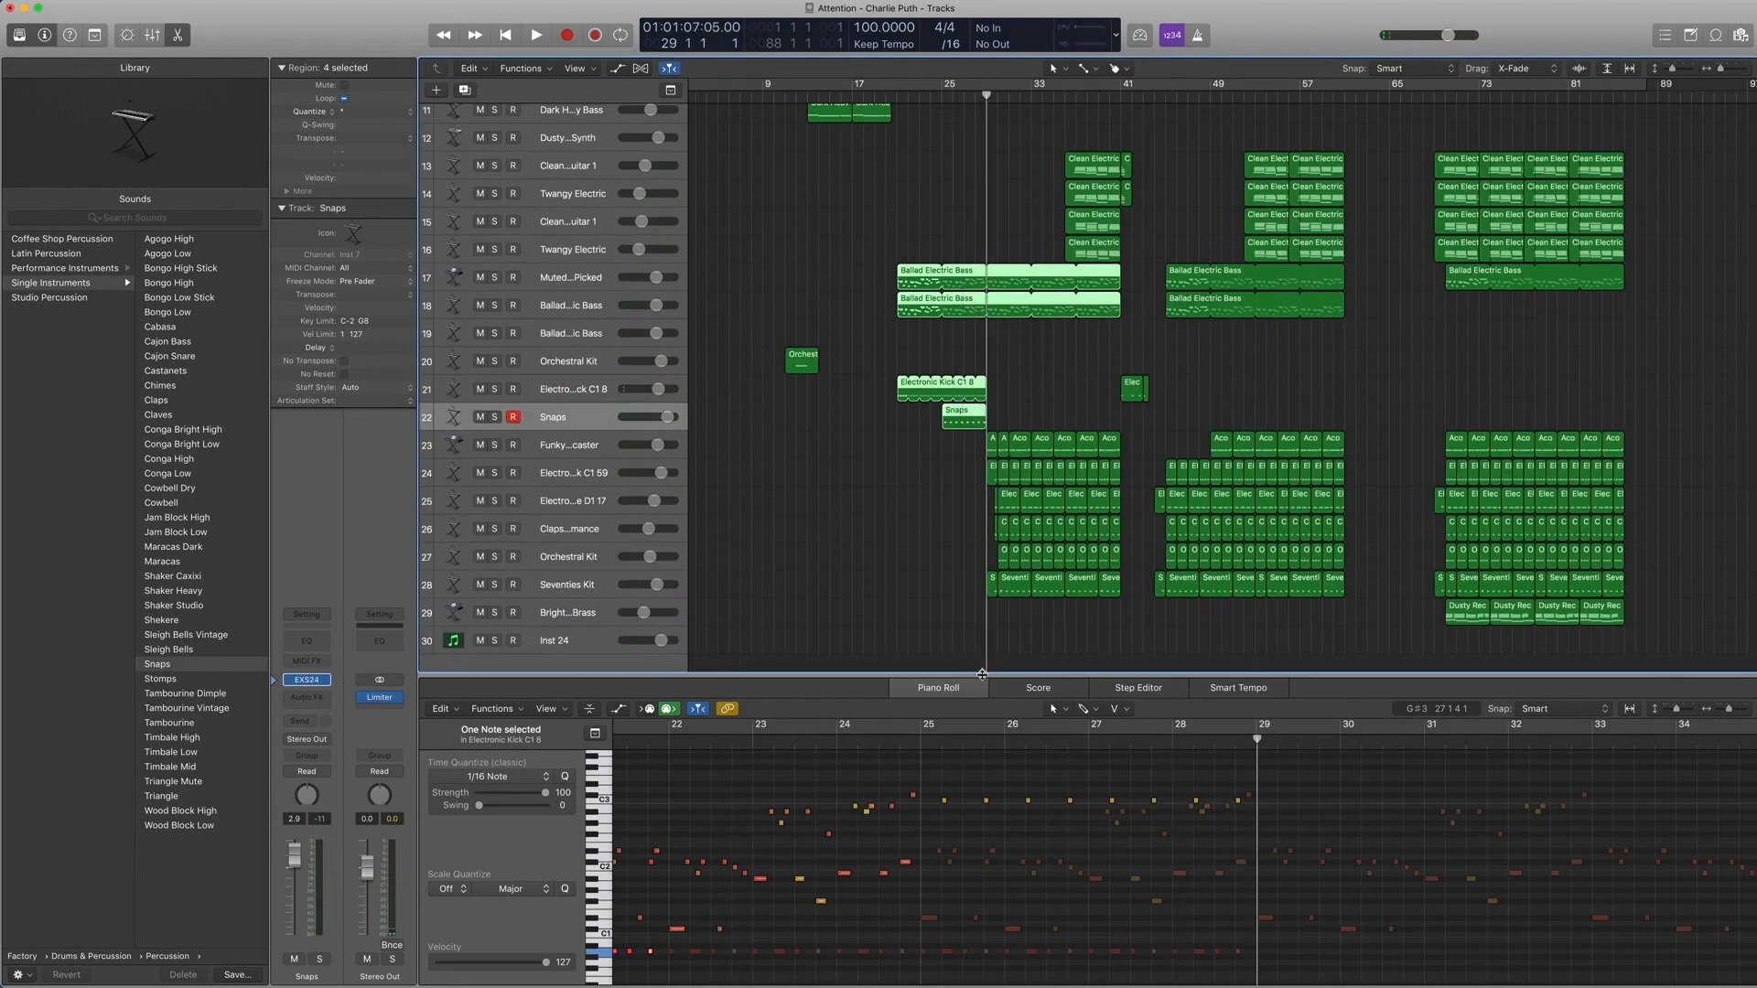
scroll(941, 371, "up", 10)
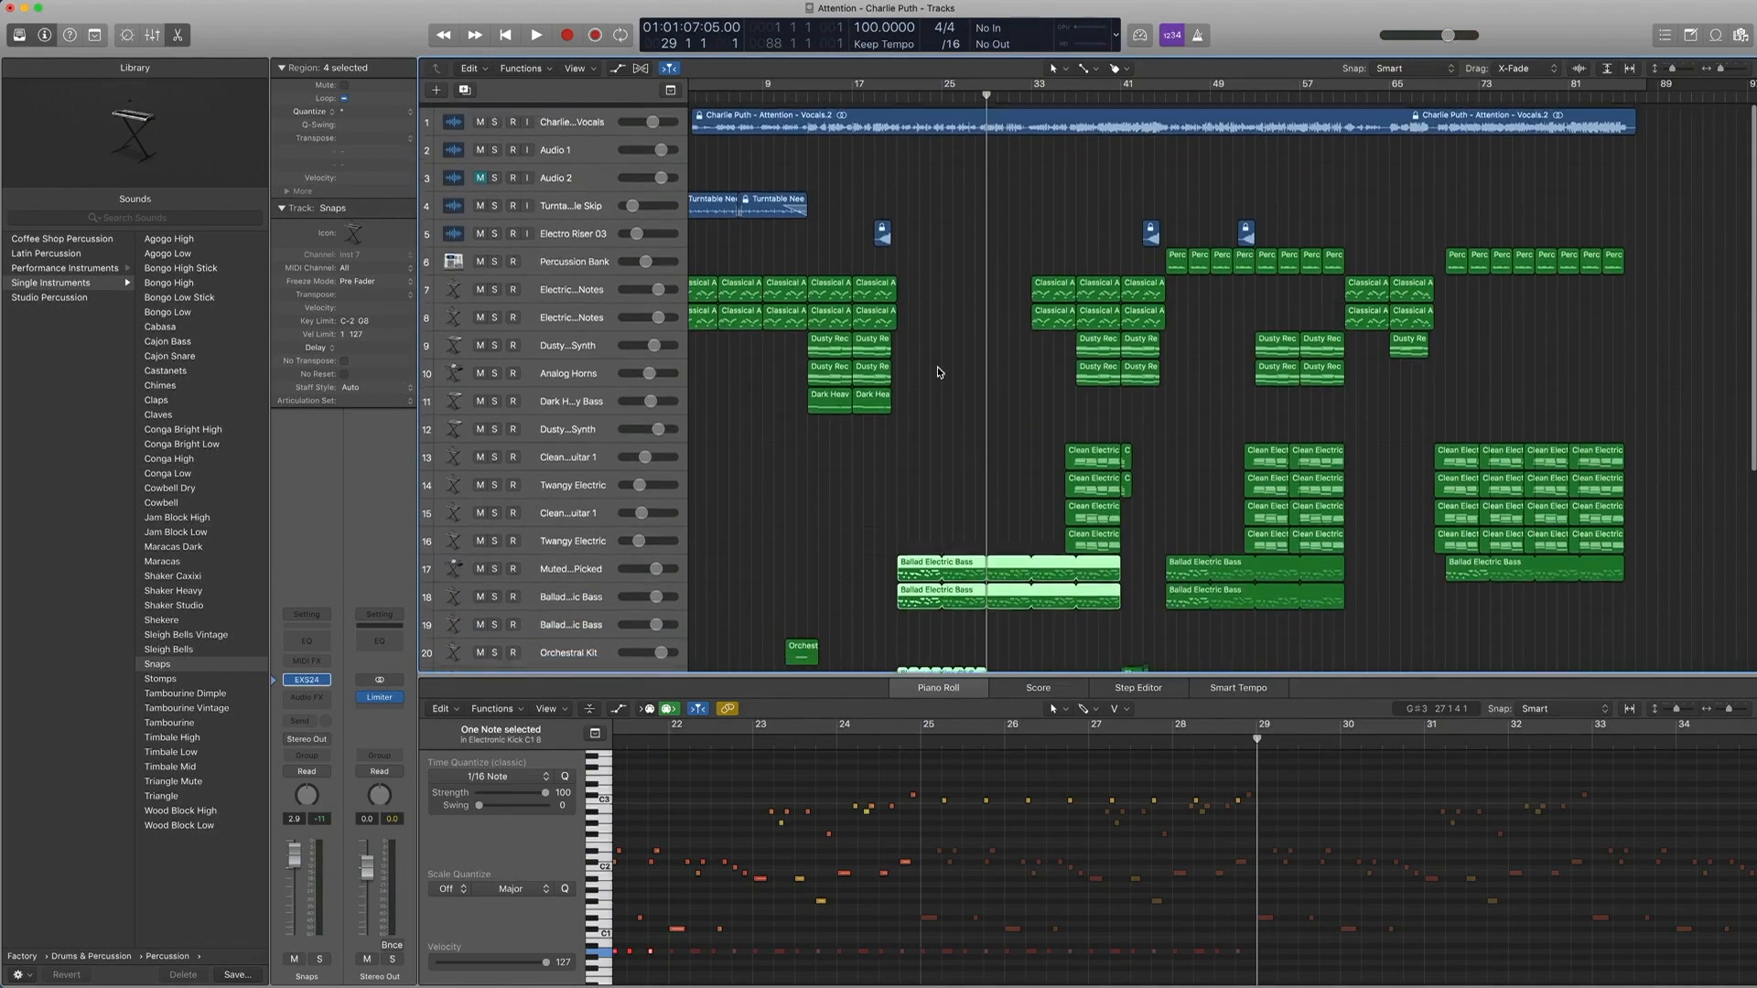
scroll(944, 370, "down", 10)
left_click(1004, 458)
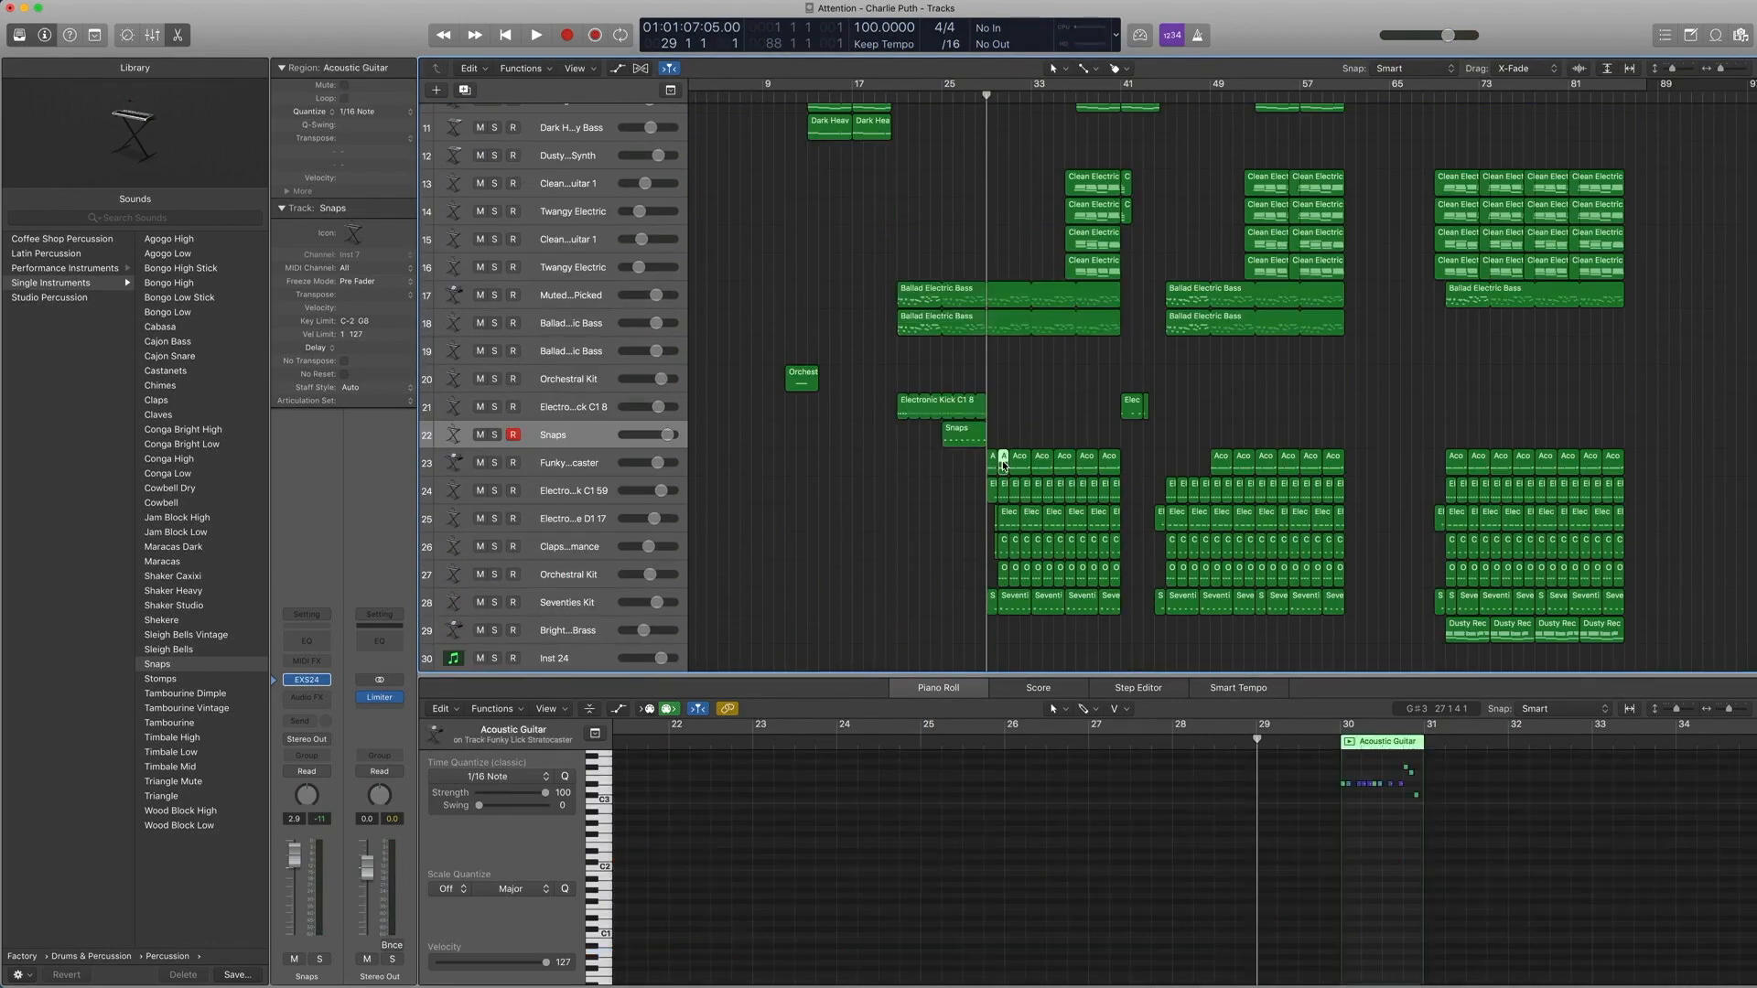
left_click(583, 471)
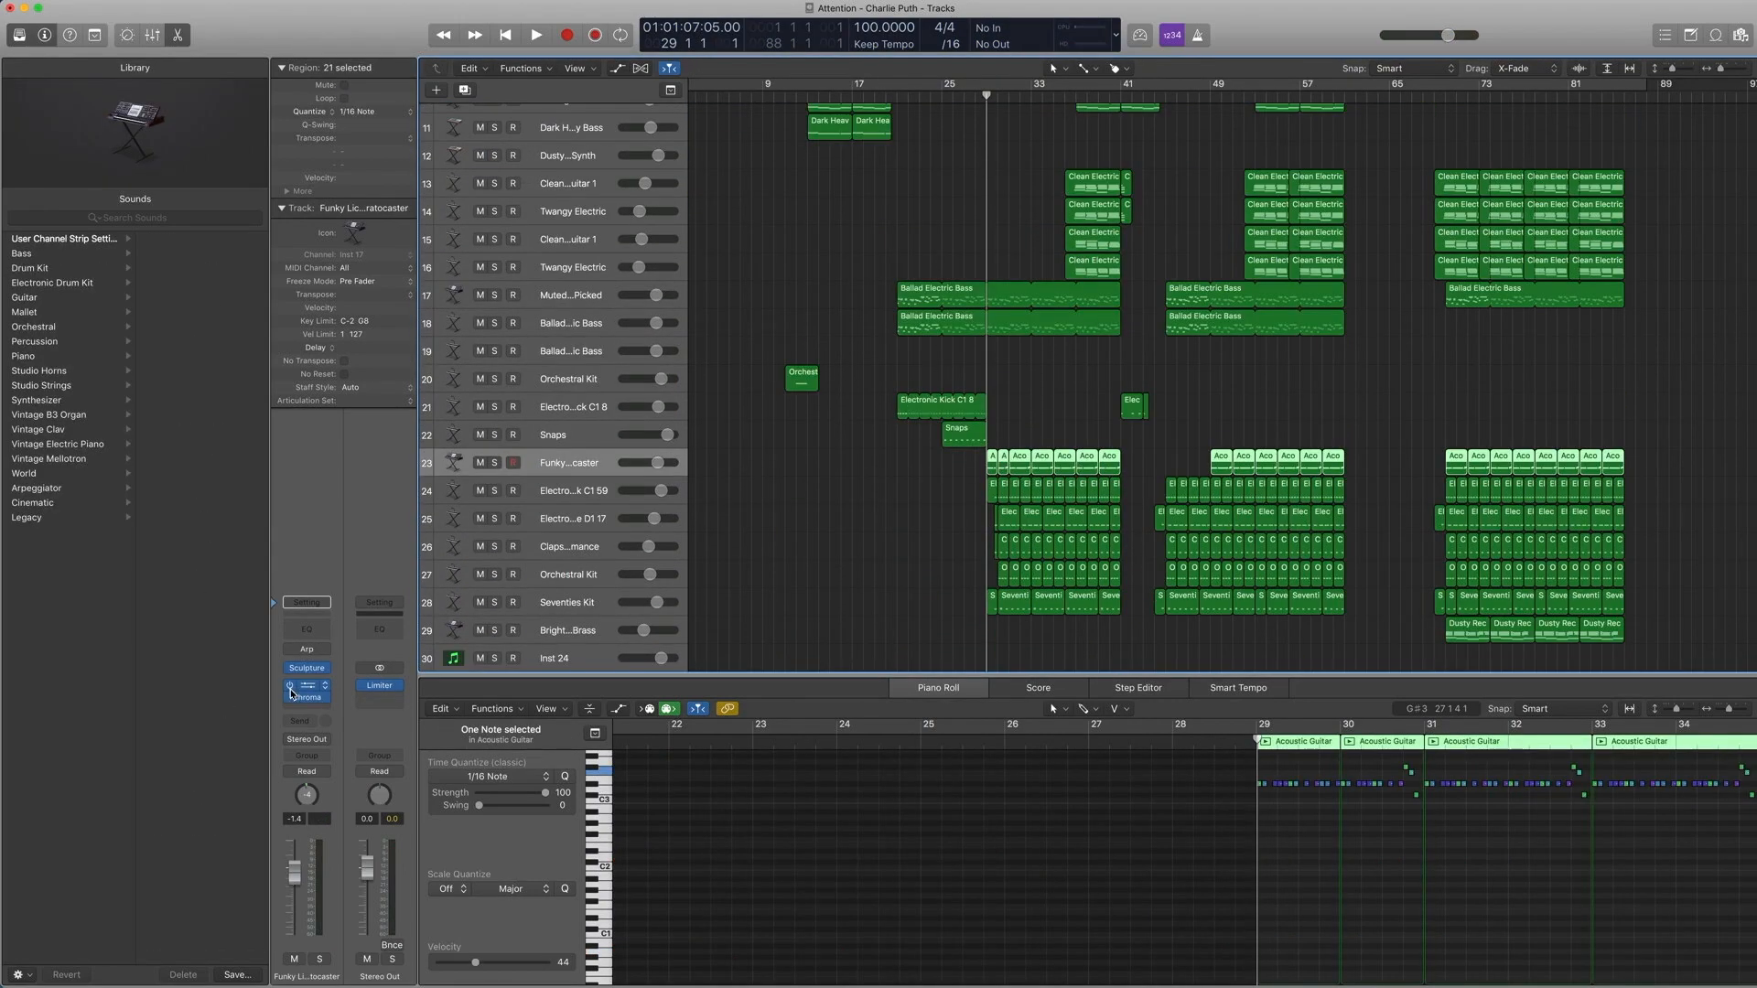
Step: Solo the Funky Lick Stratocaster regions, play them from bar 29, and return the playhead to bar 29
key("ctrl+s")
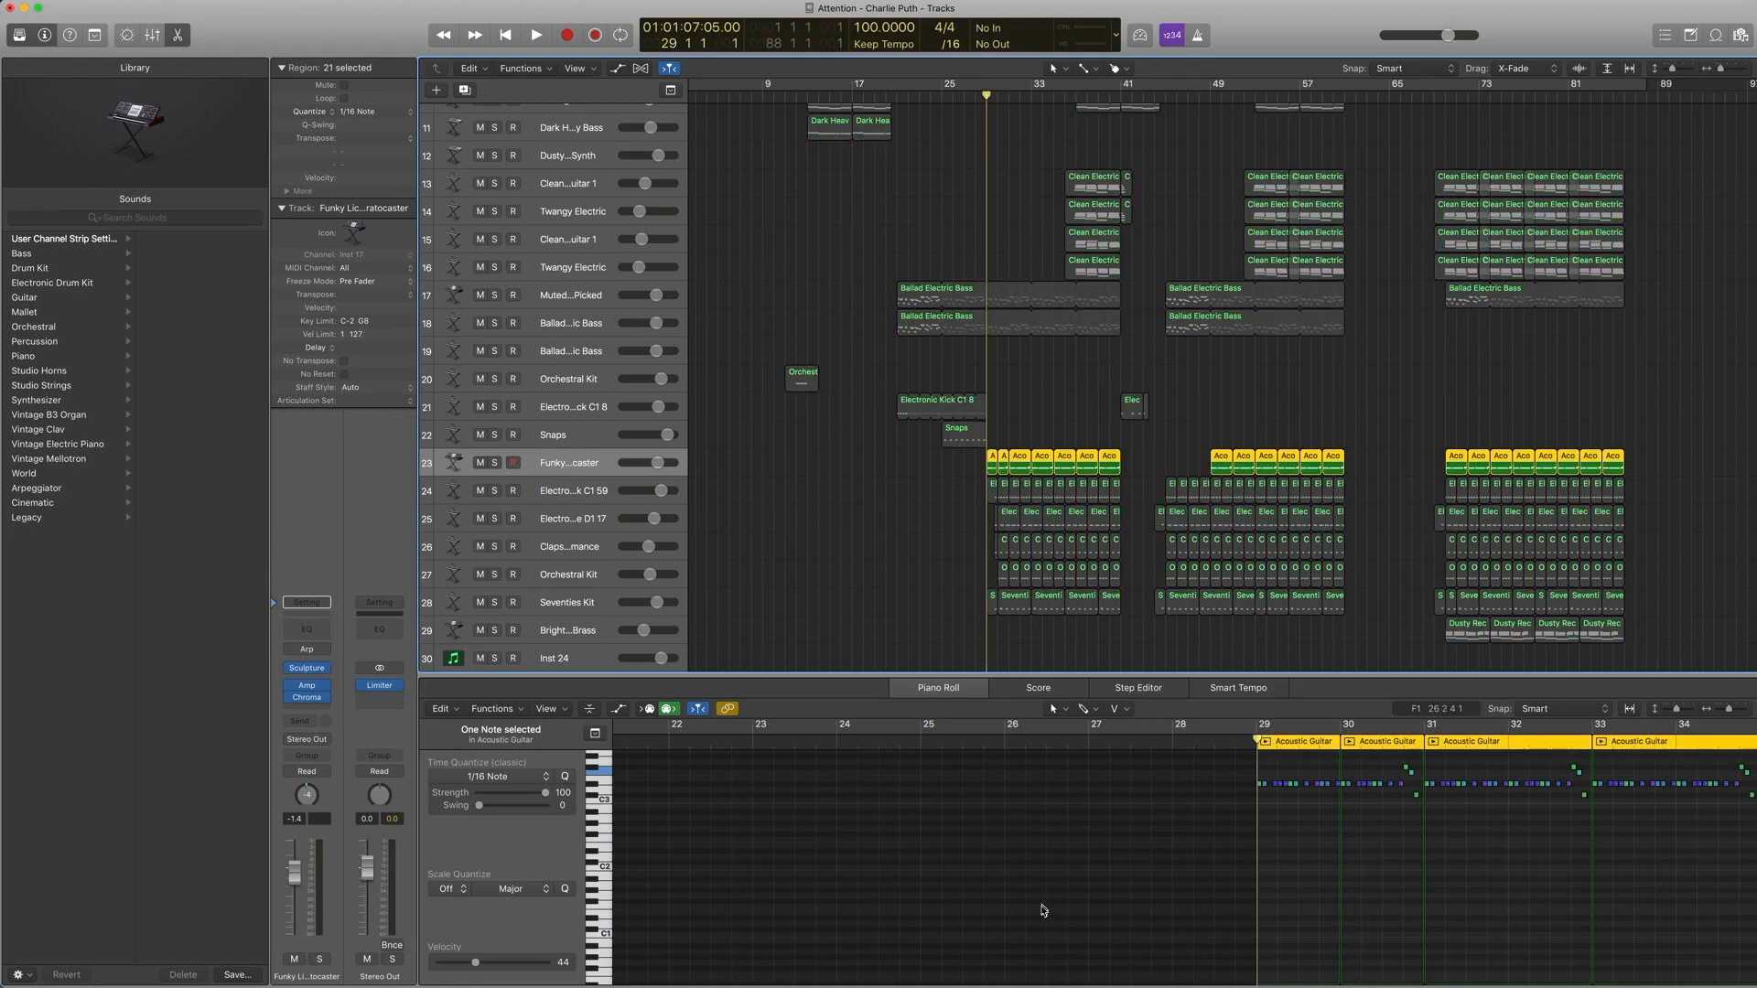
scroll(1048, 908, "right", 3)
key("space")
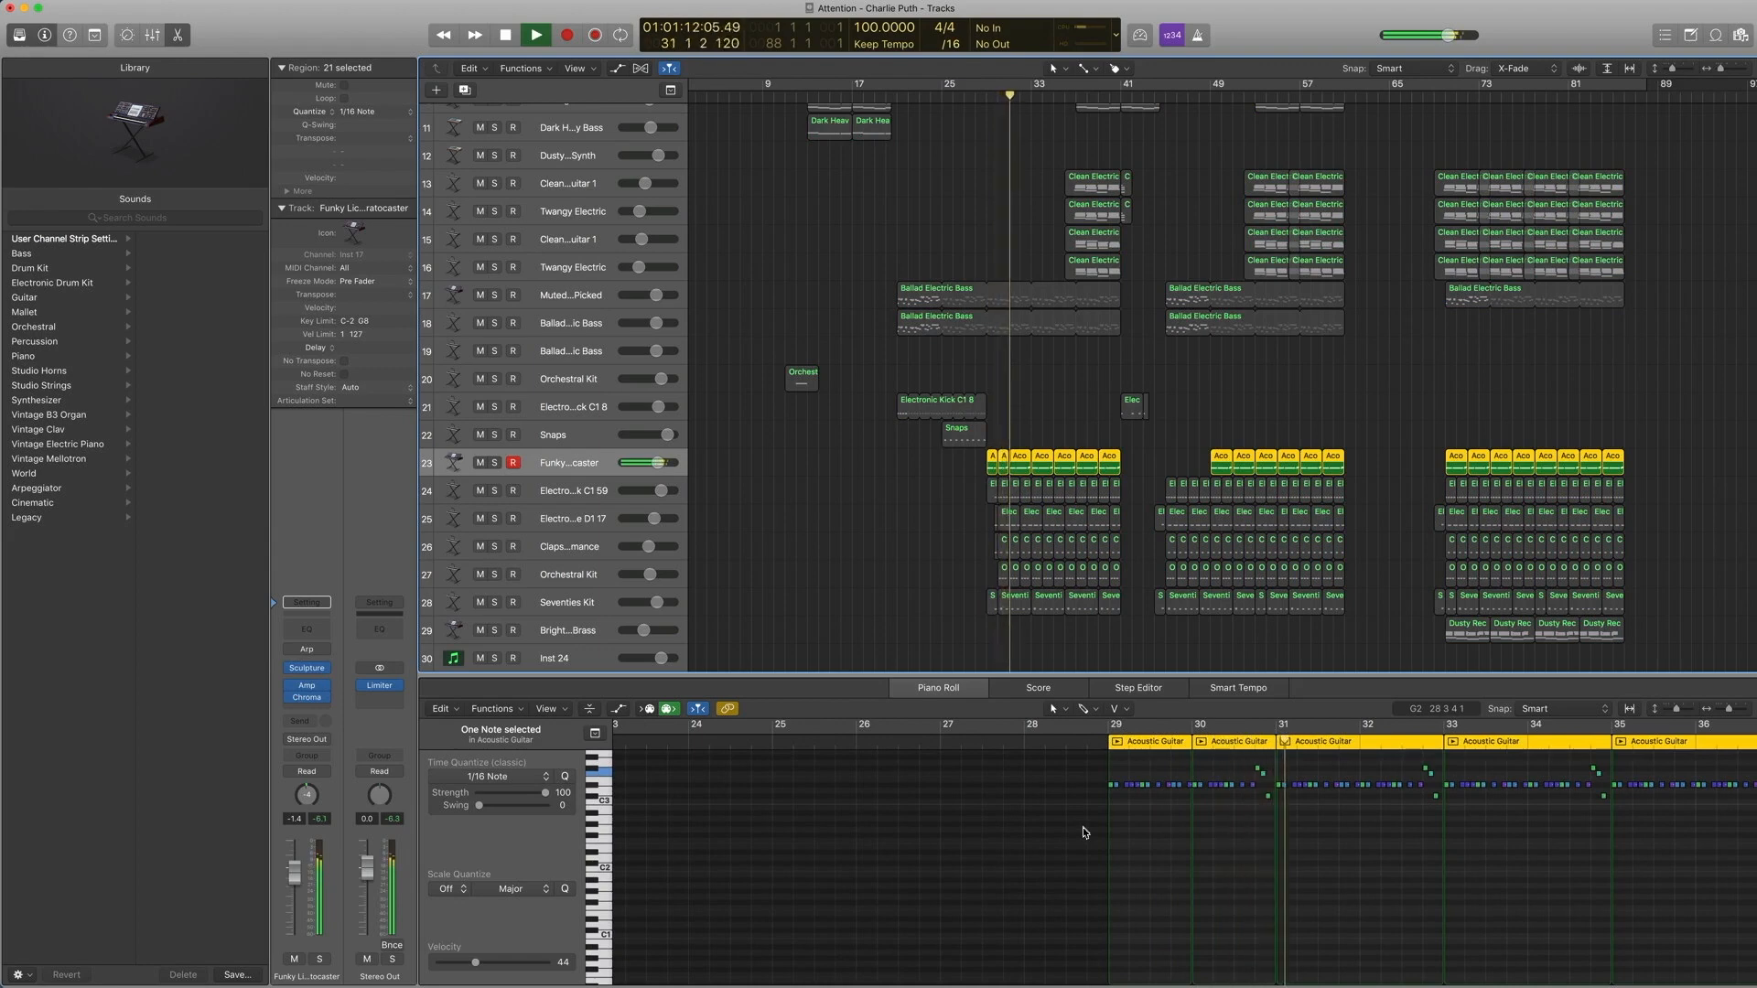
key("space")
key("comma")
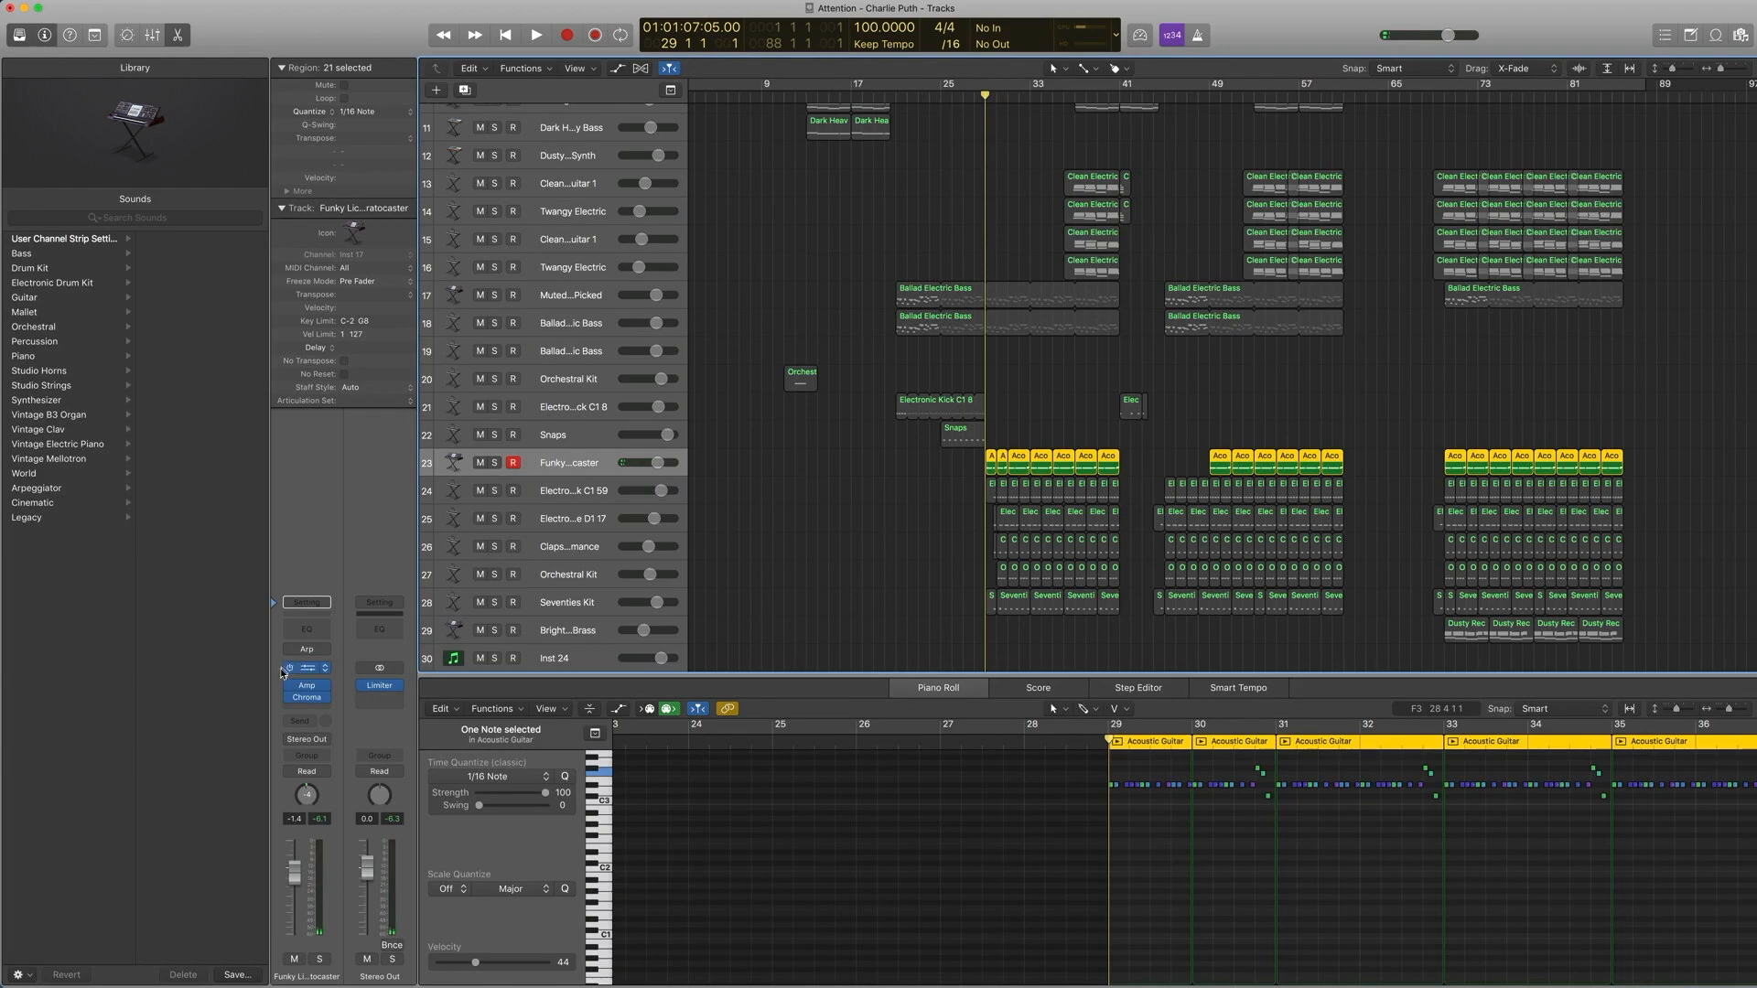
Step: Examine the 08 Plucked Instruments presets in the Funky Lick Stratocaster track's Sculpture synth and close the plug-in
left_click(308, 669)
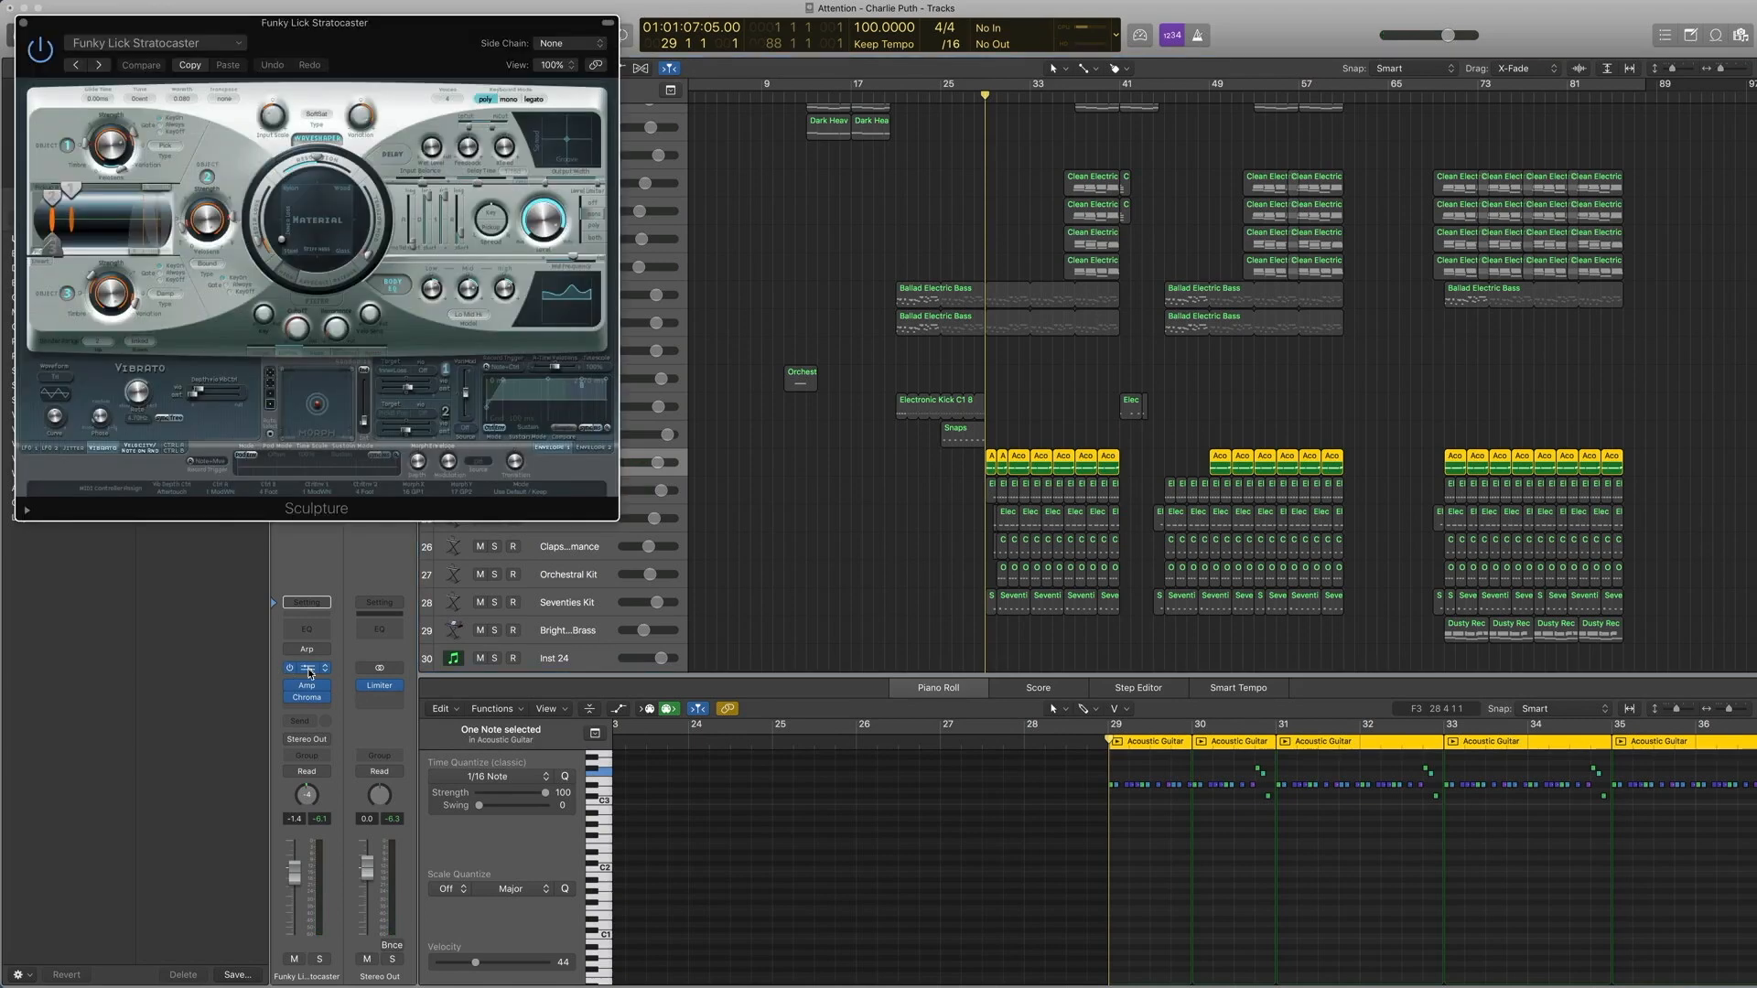
left_click(196, 44)
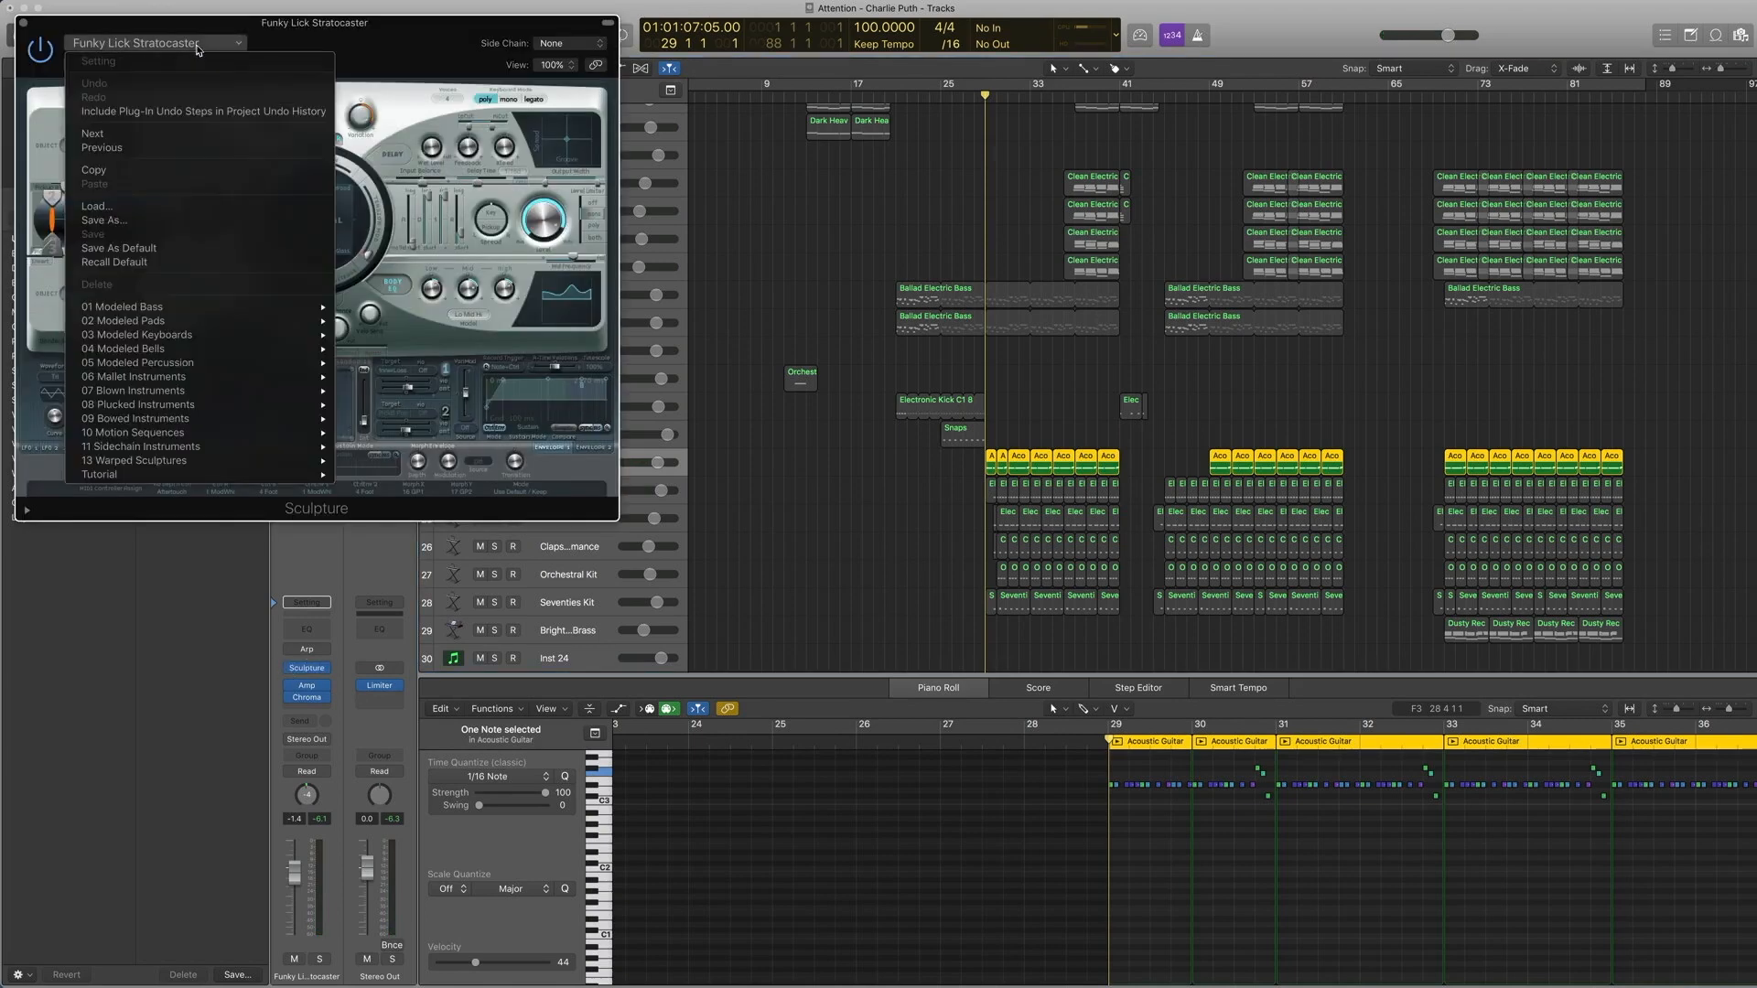
mouse_move(207, 395)
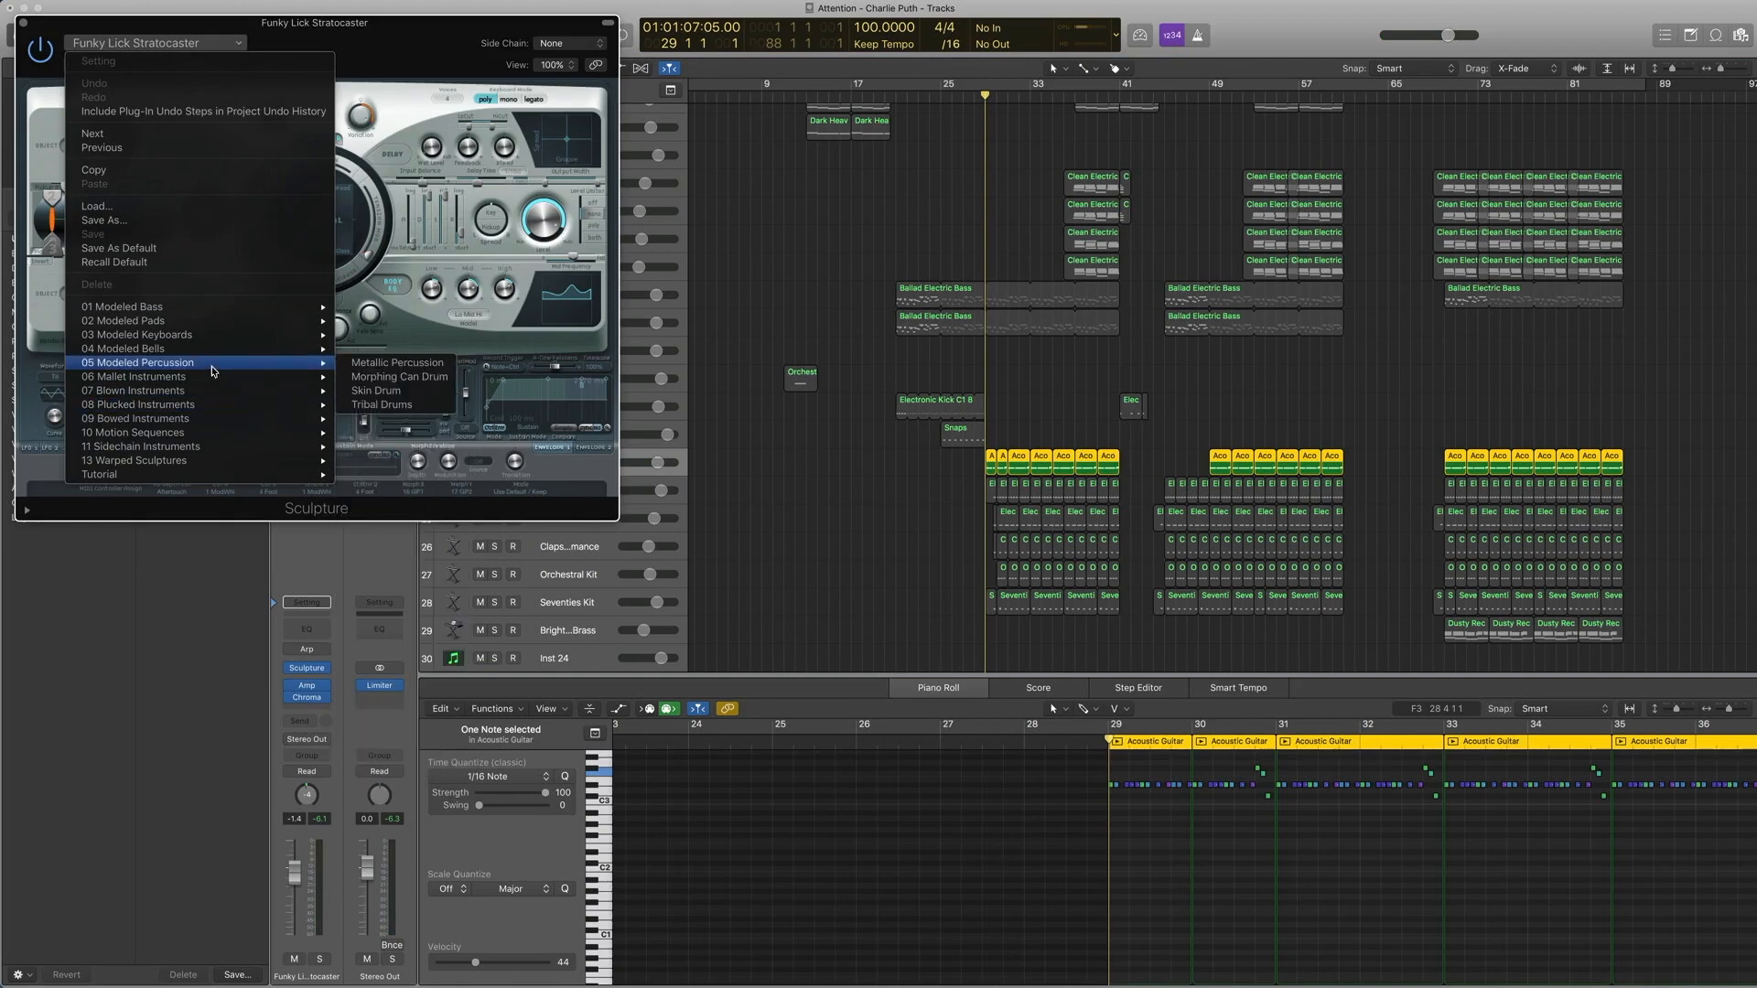
mouse_move(192, 426)
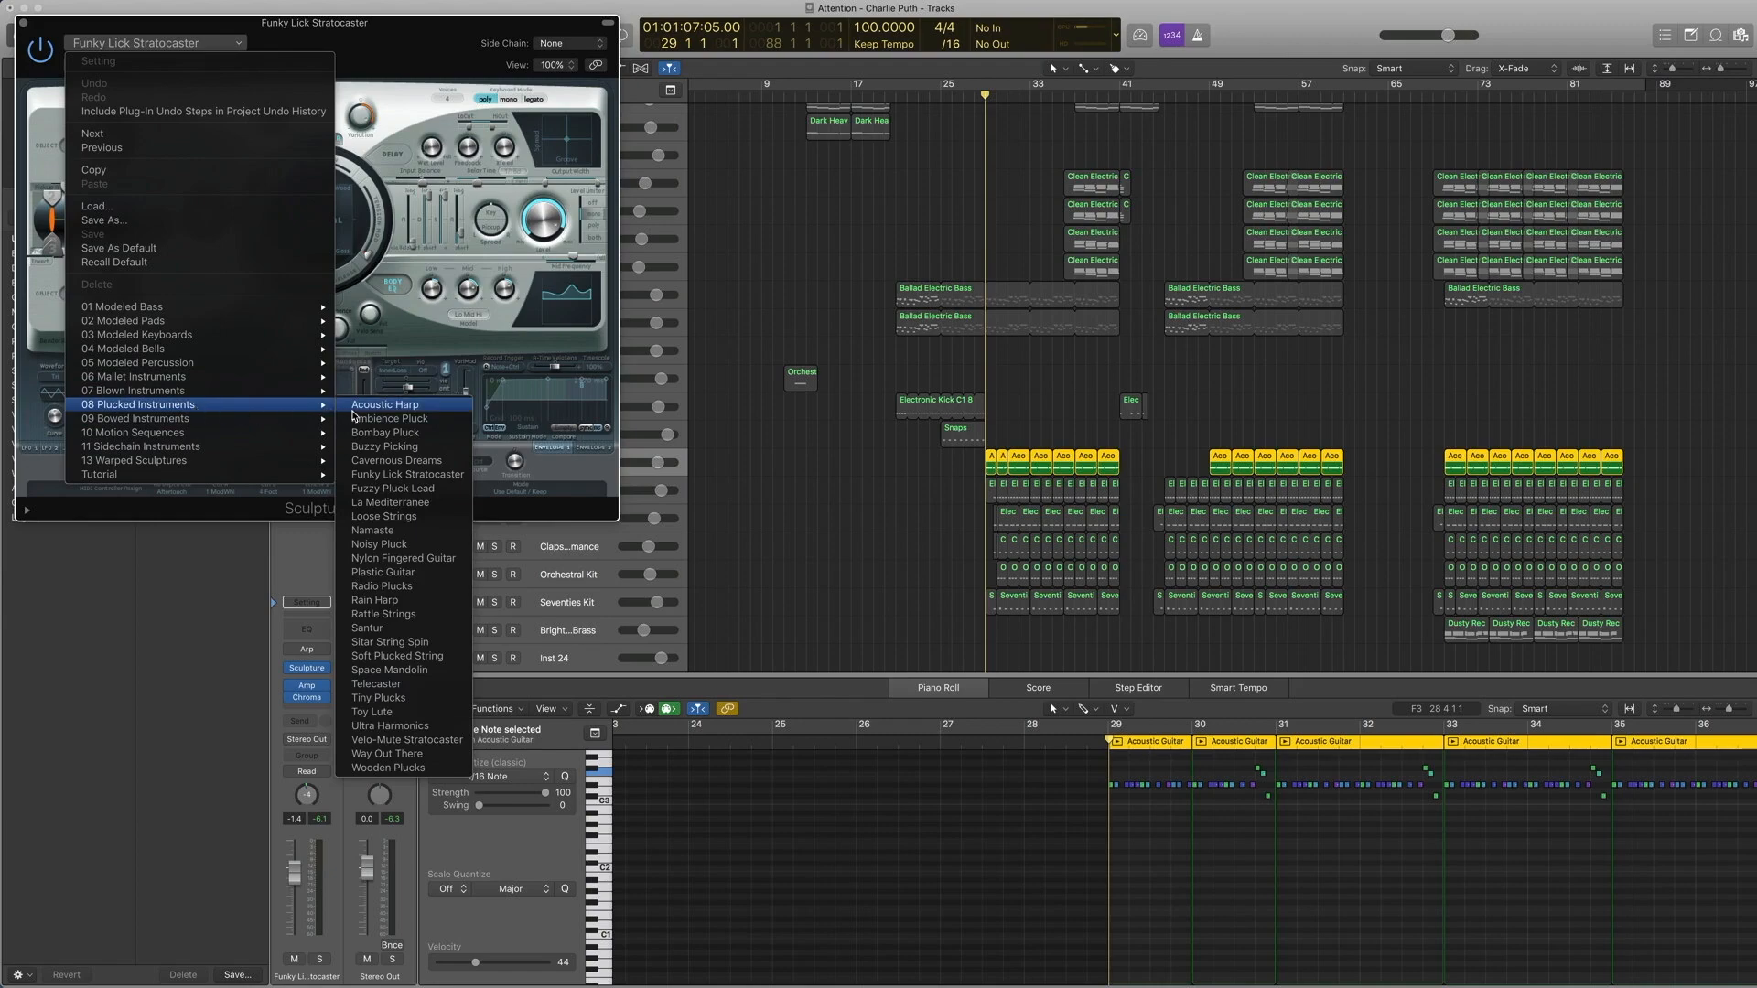
left_click(38, 34)
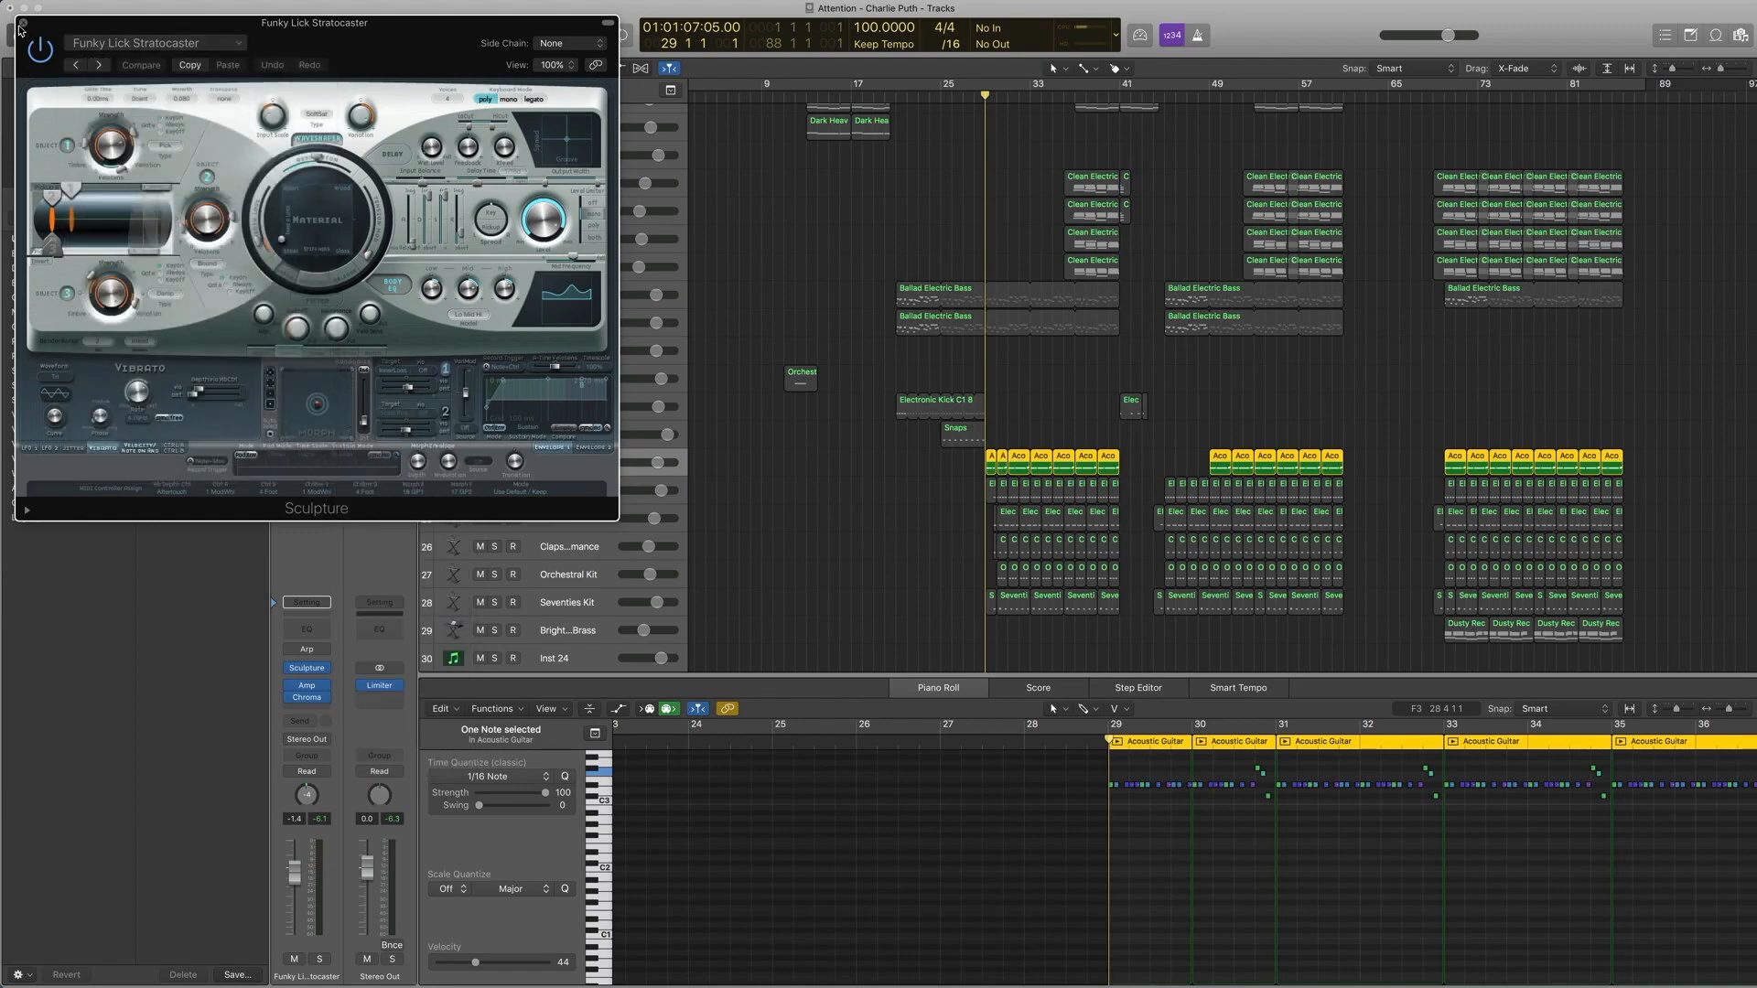
left_click(24, 23)
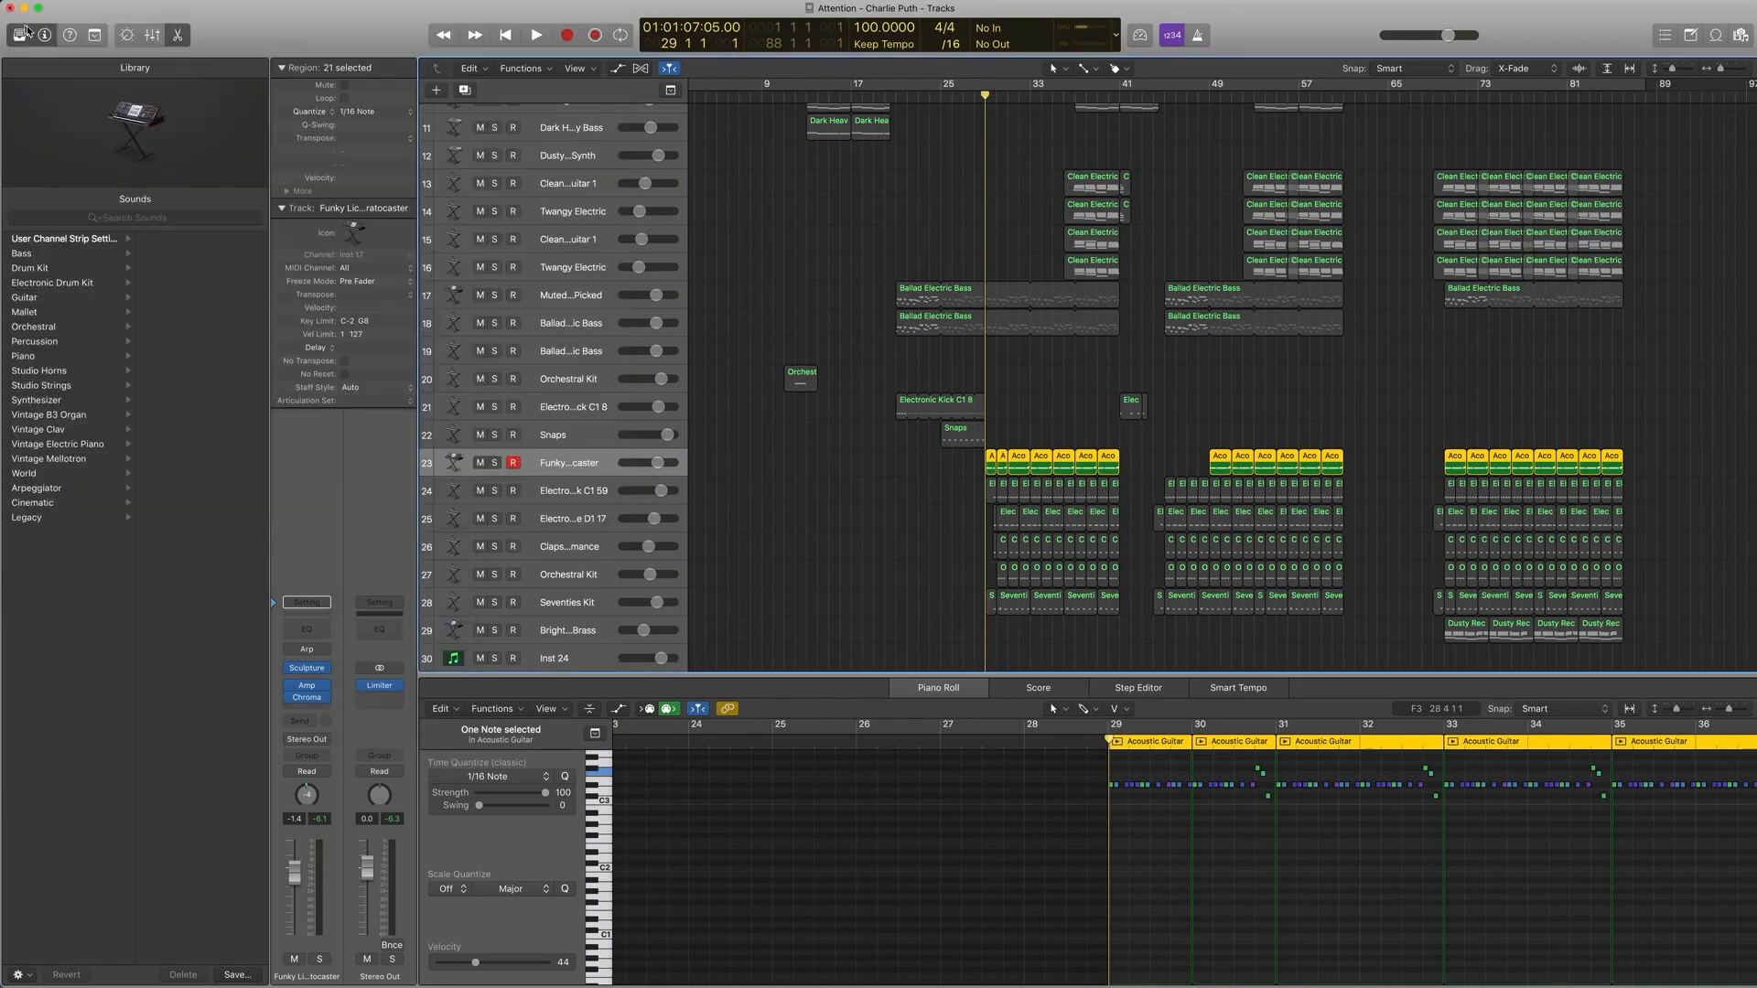
Step: Examine the 01 Clean presets of Amp Designer on the Funky Lick Stratocaster track and close the plug-in
left_click(312, 688)
left_click(149, 46)
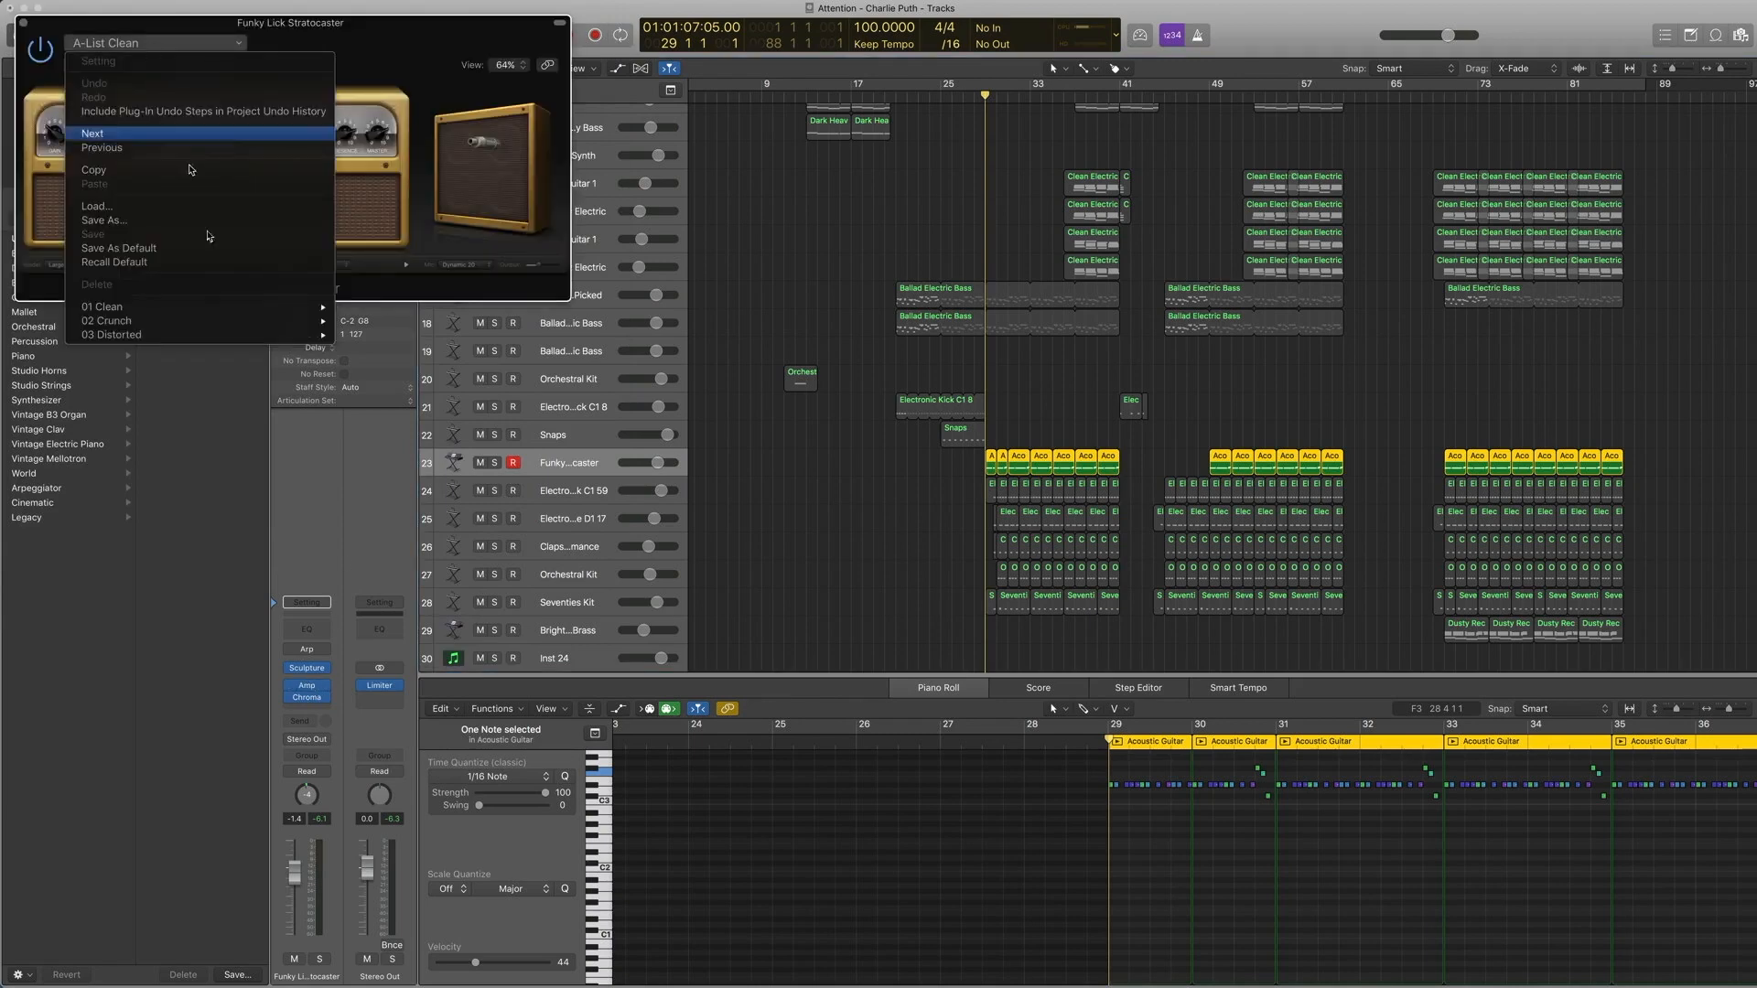
mouse_move(217, 307)
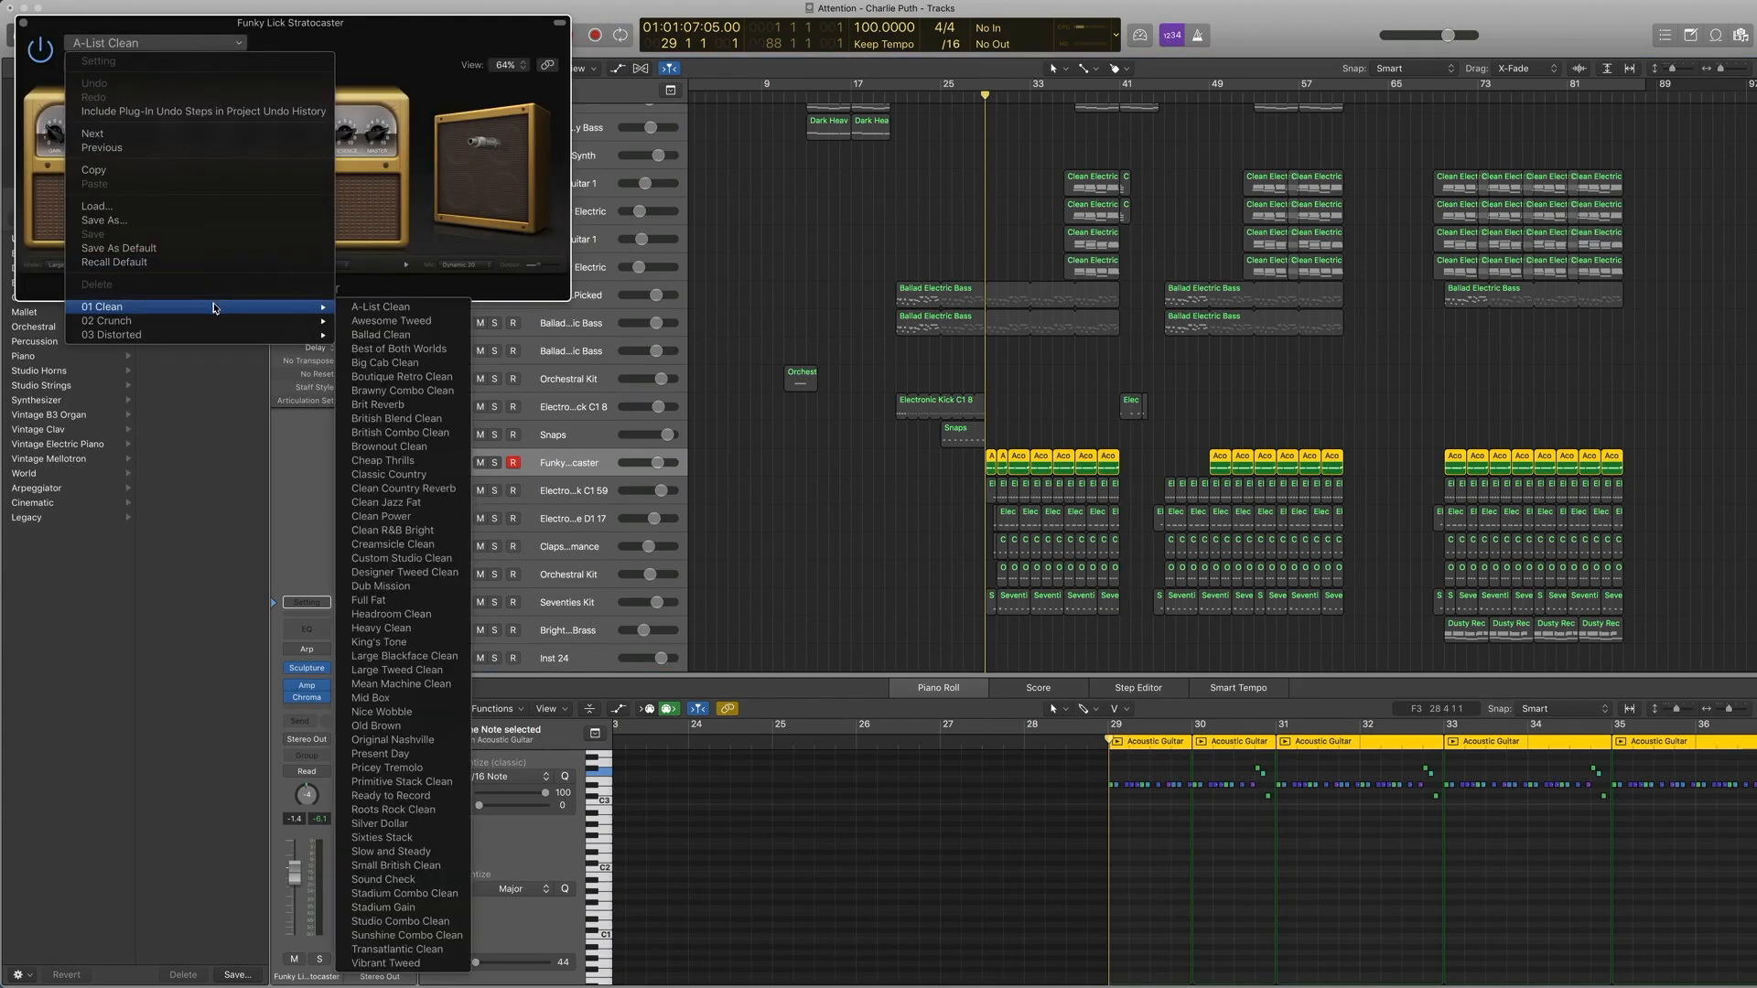
left_click(359, 36)
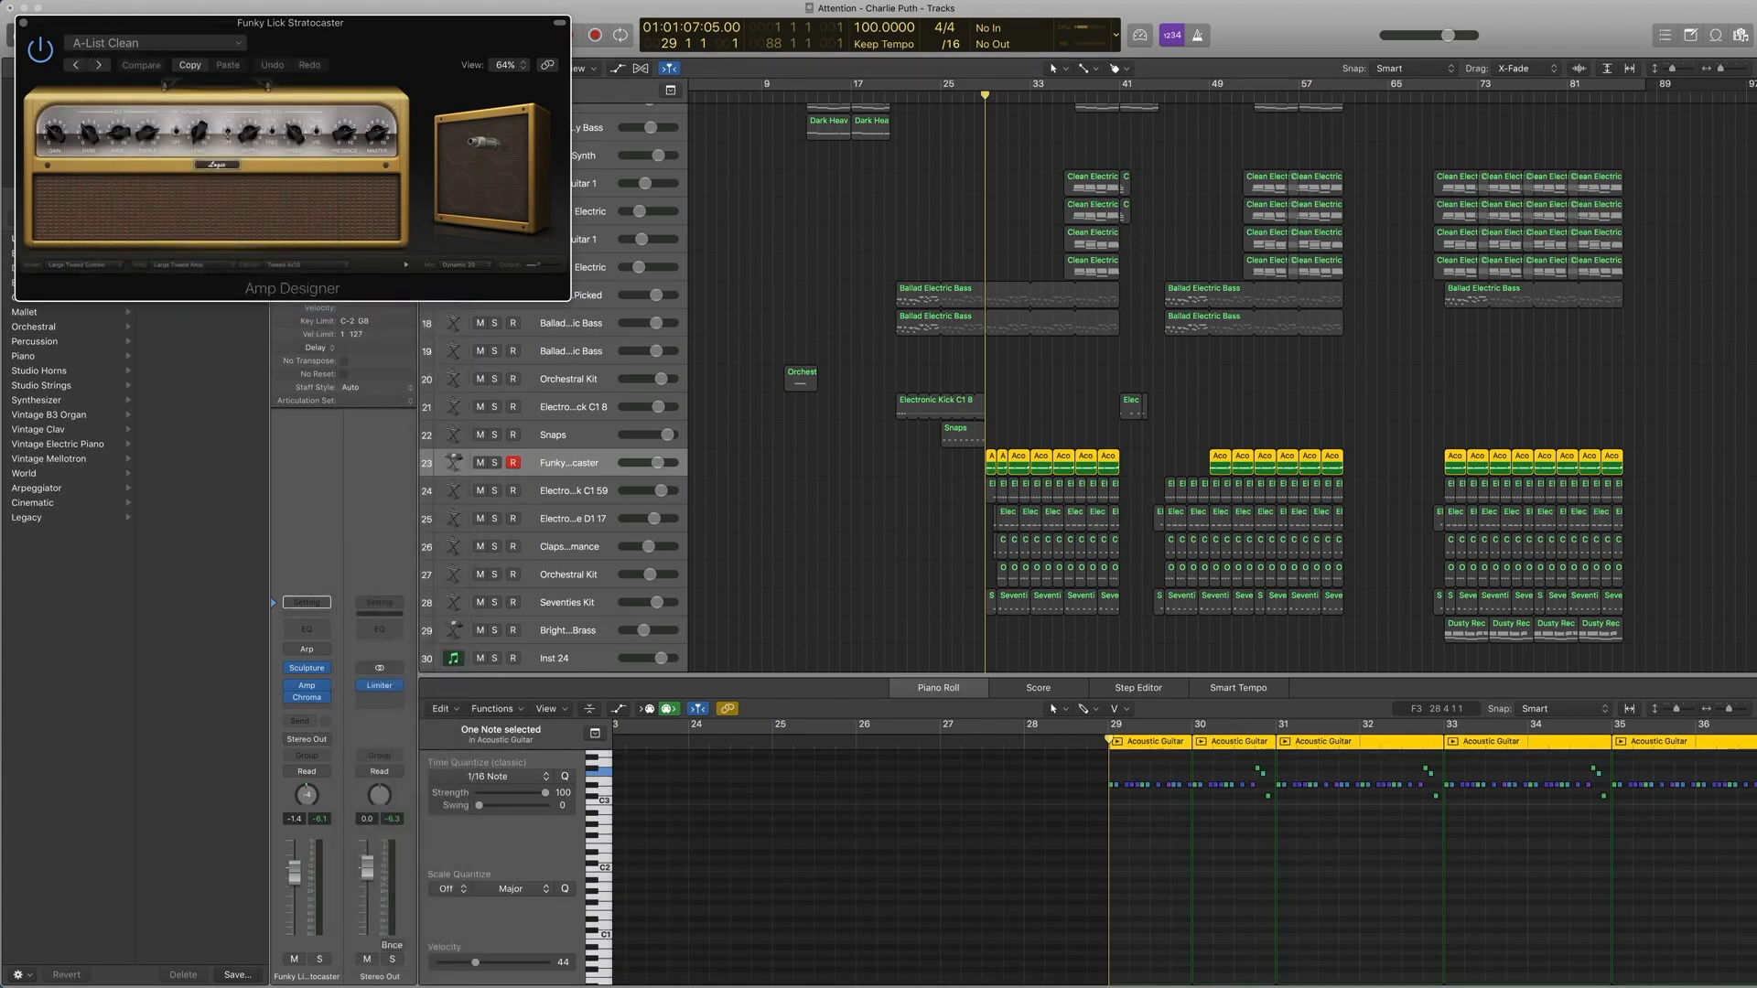
left_click(25, 23)
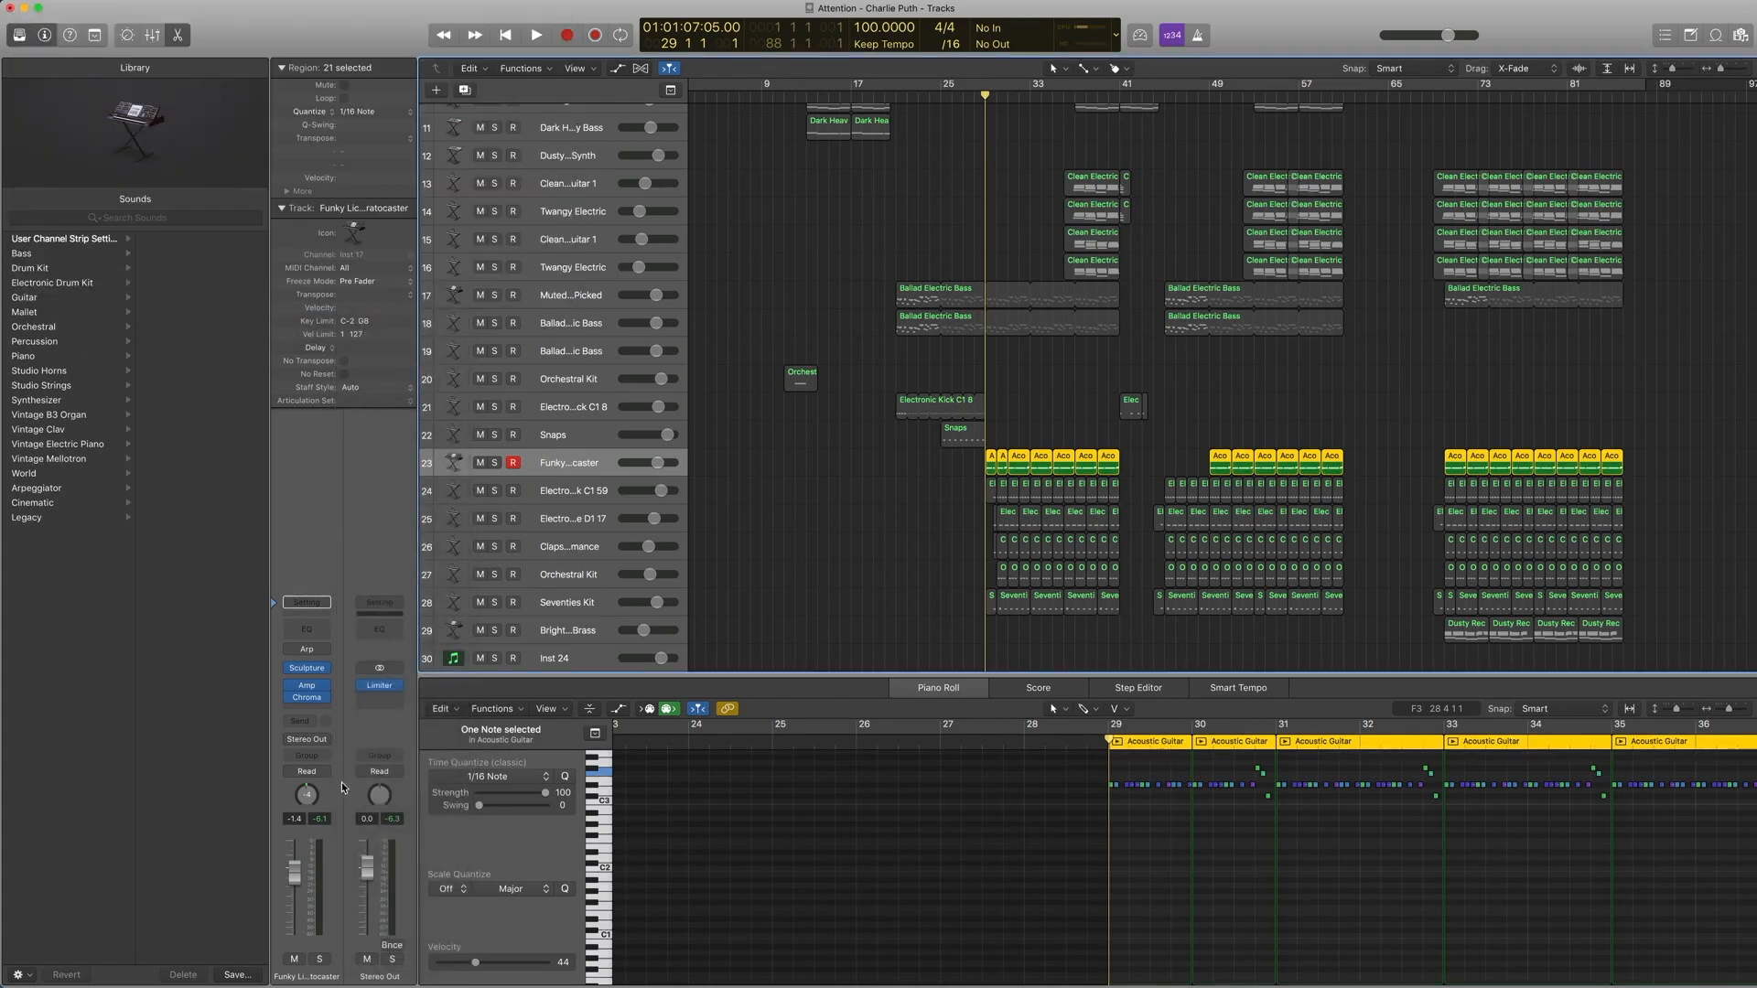
Step: Examine the Big Room setting among ChromaVerb's Rooms presets on the Funky Lick Stratocaster track and close the plug-in
left_click(308, 698)
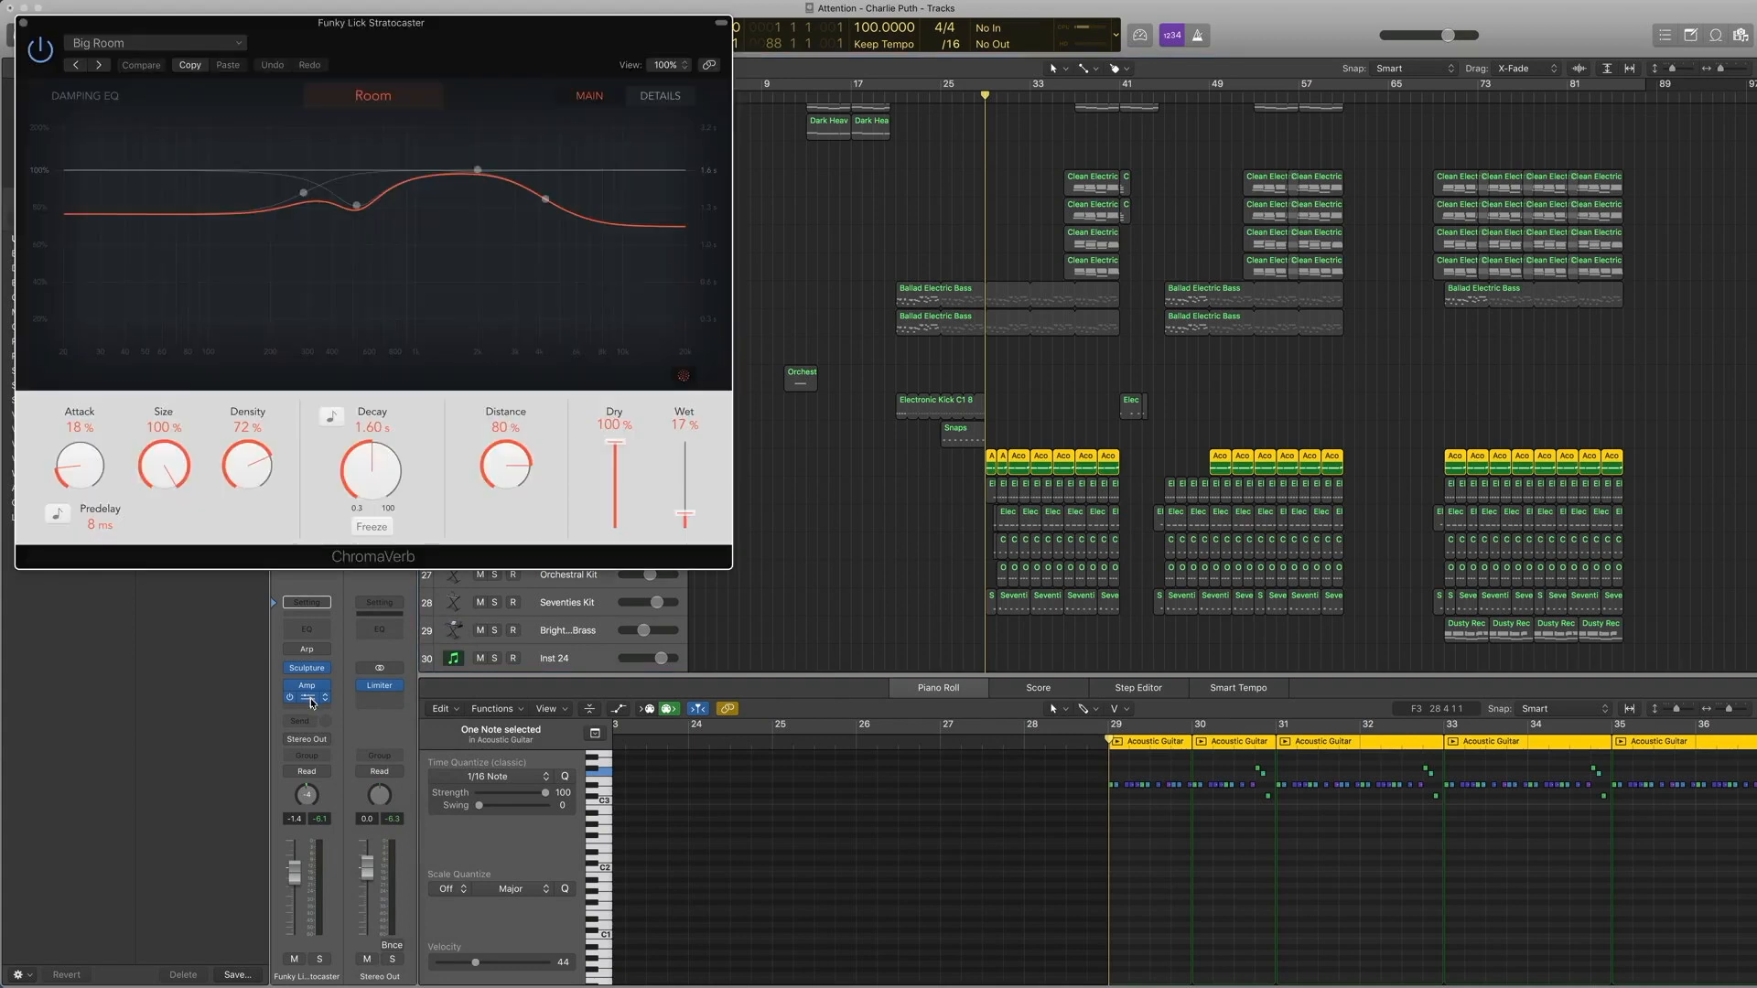
left_click(151, 43)
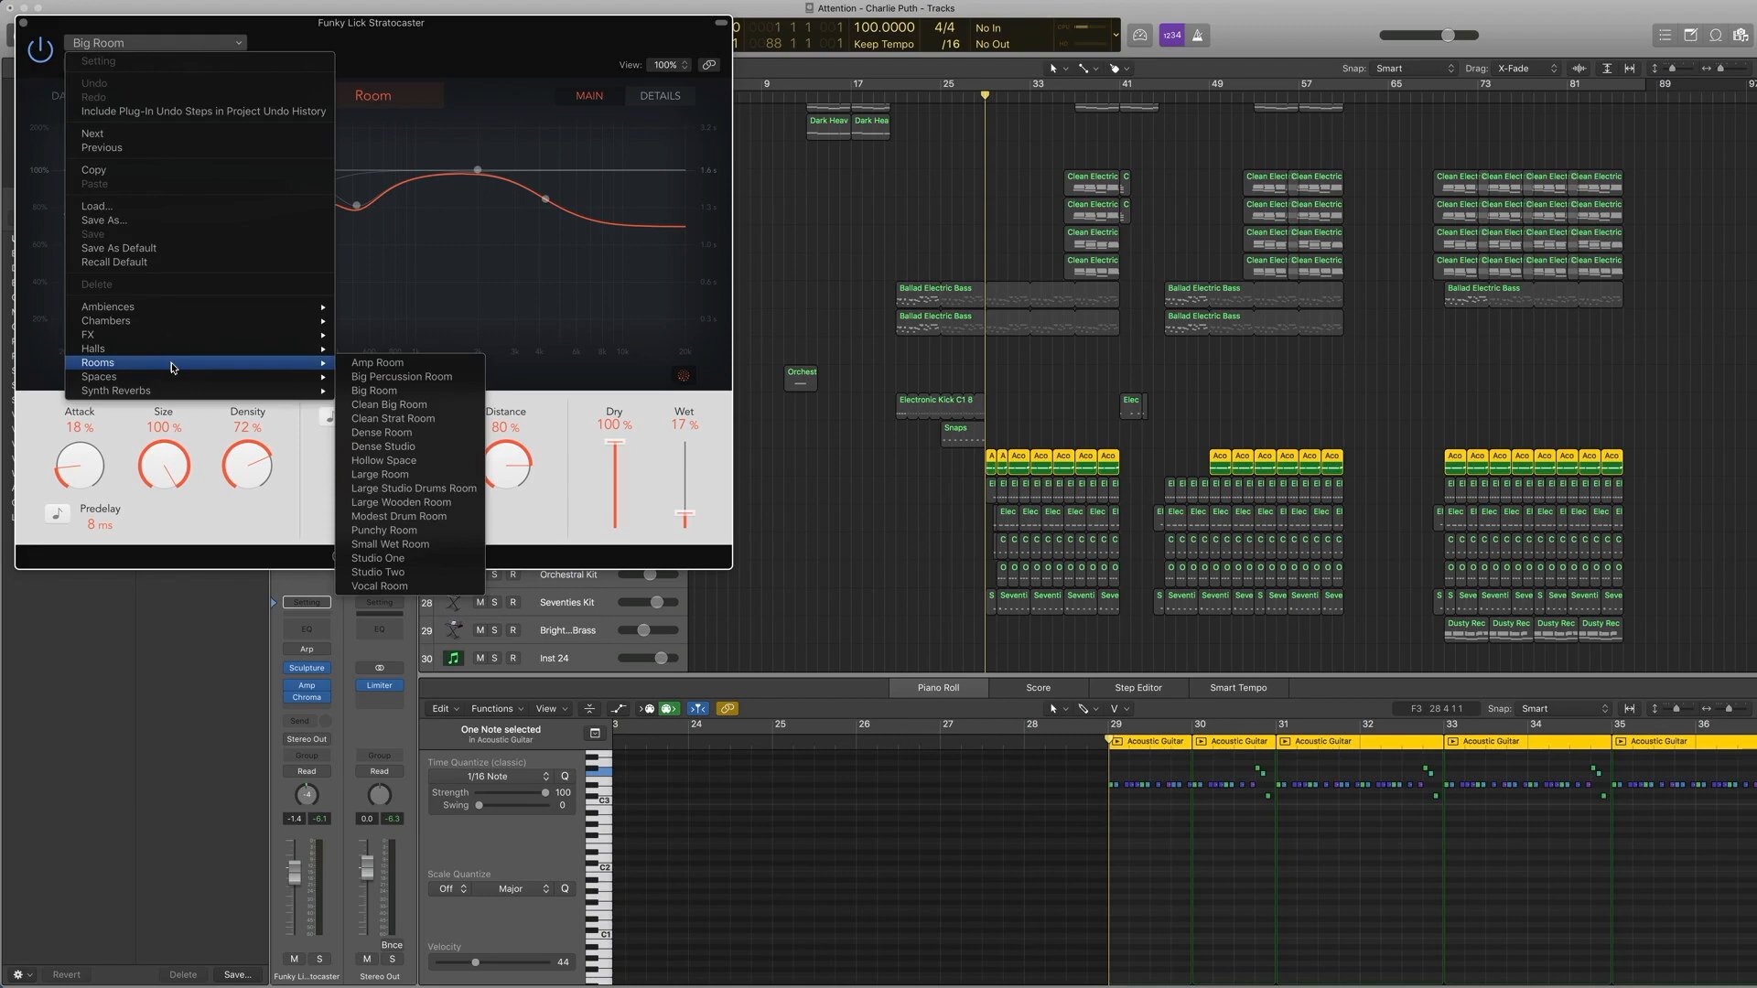
left_click(366, 391)
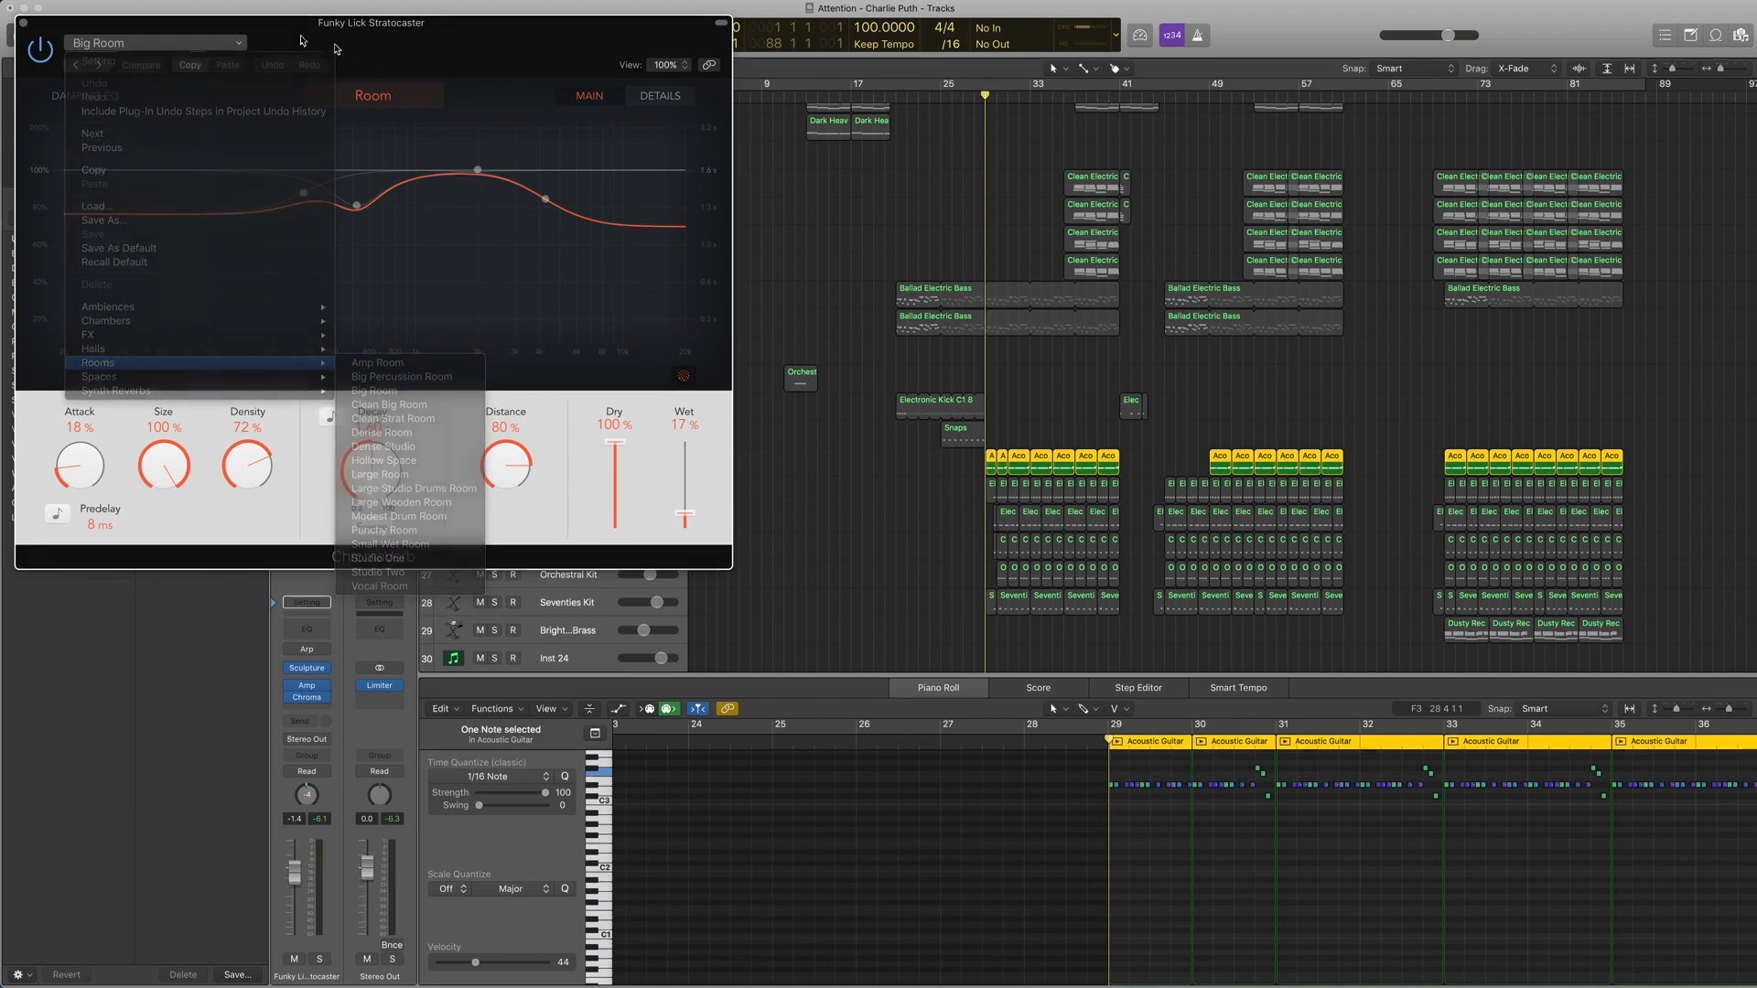
left_click(25, 22)
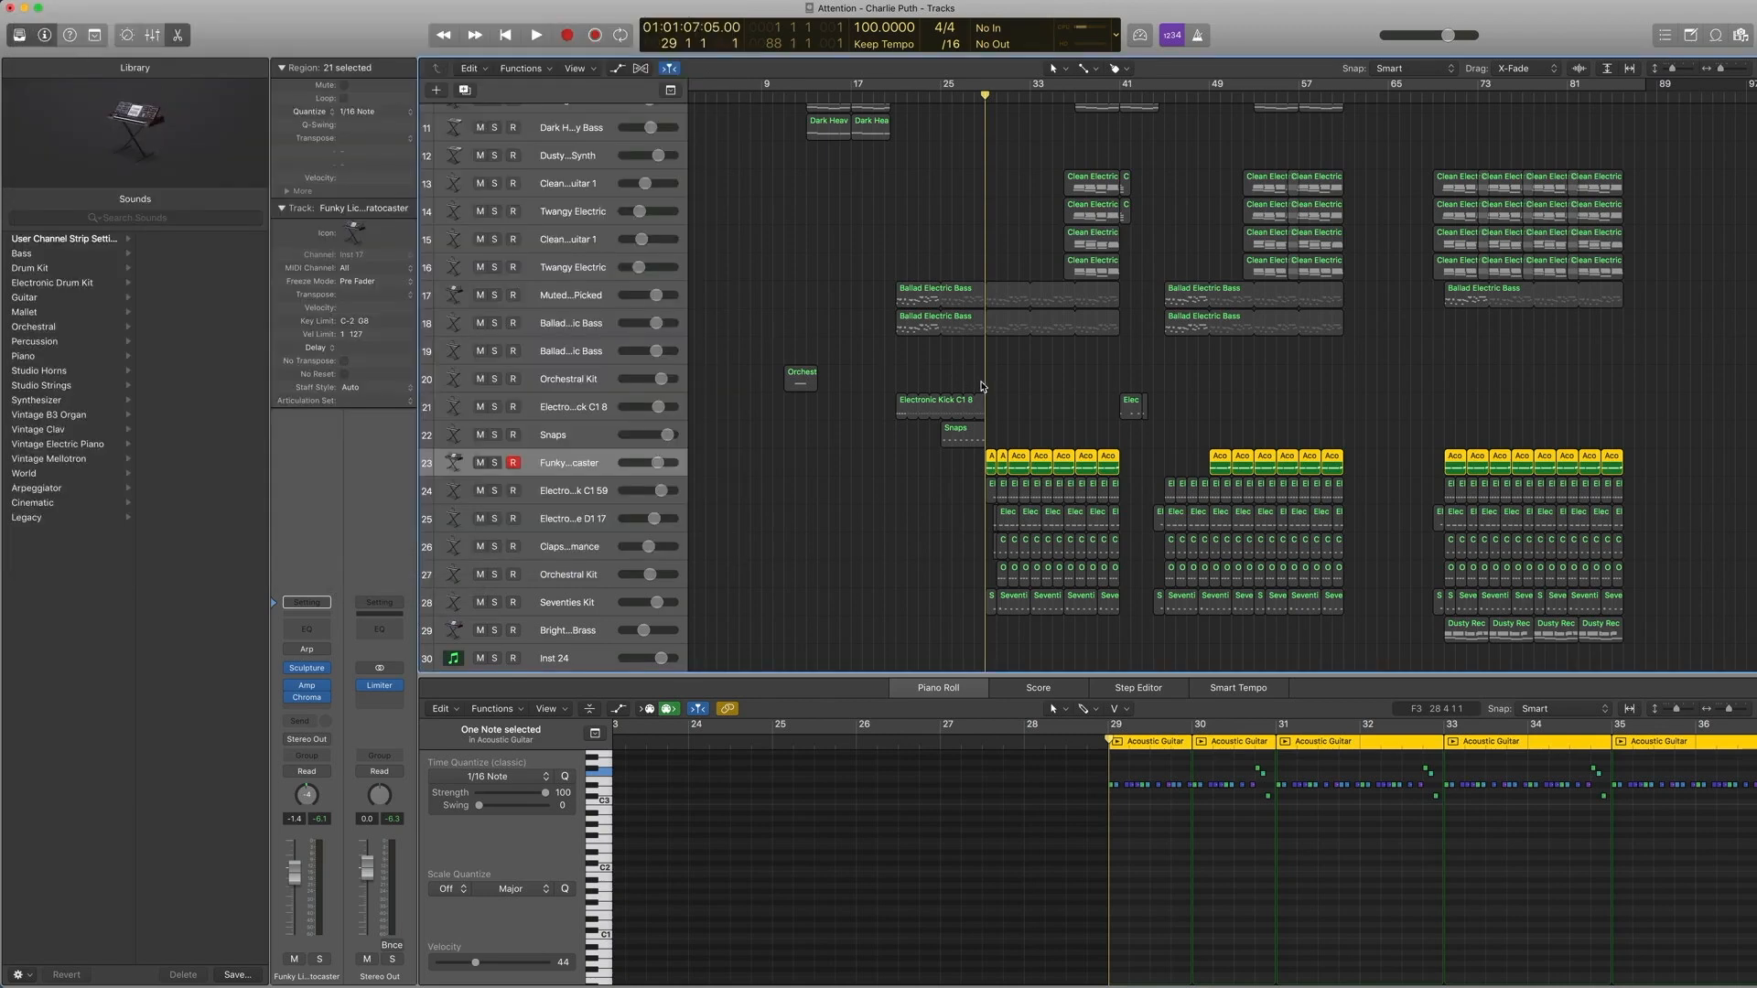
Step: Play the soloed guitar regions from bar 29, comparing the sound with Amp Designer and ChromaVerb bypassed and re-enabled
key("space")
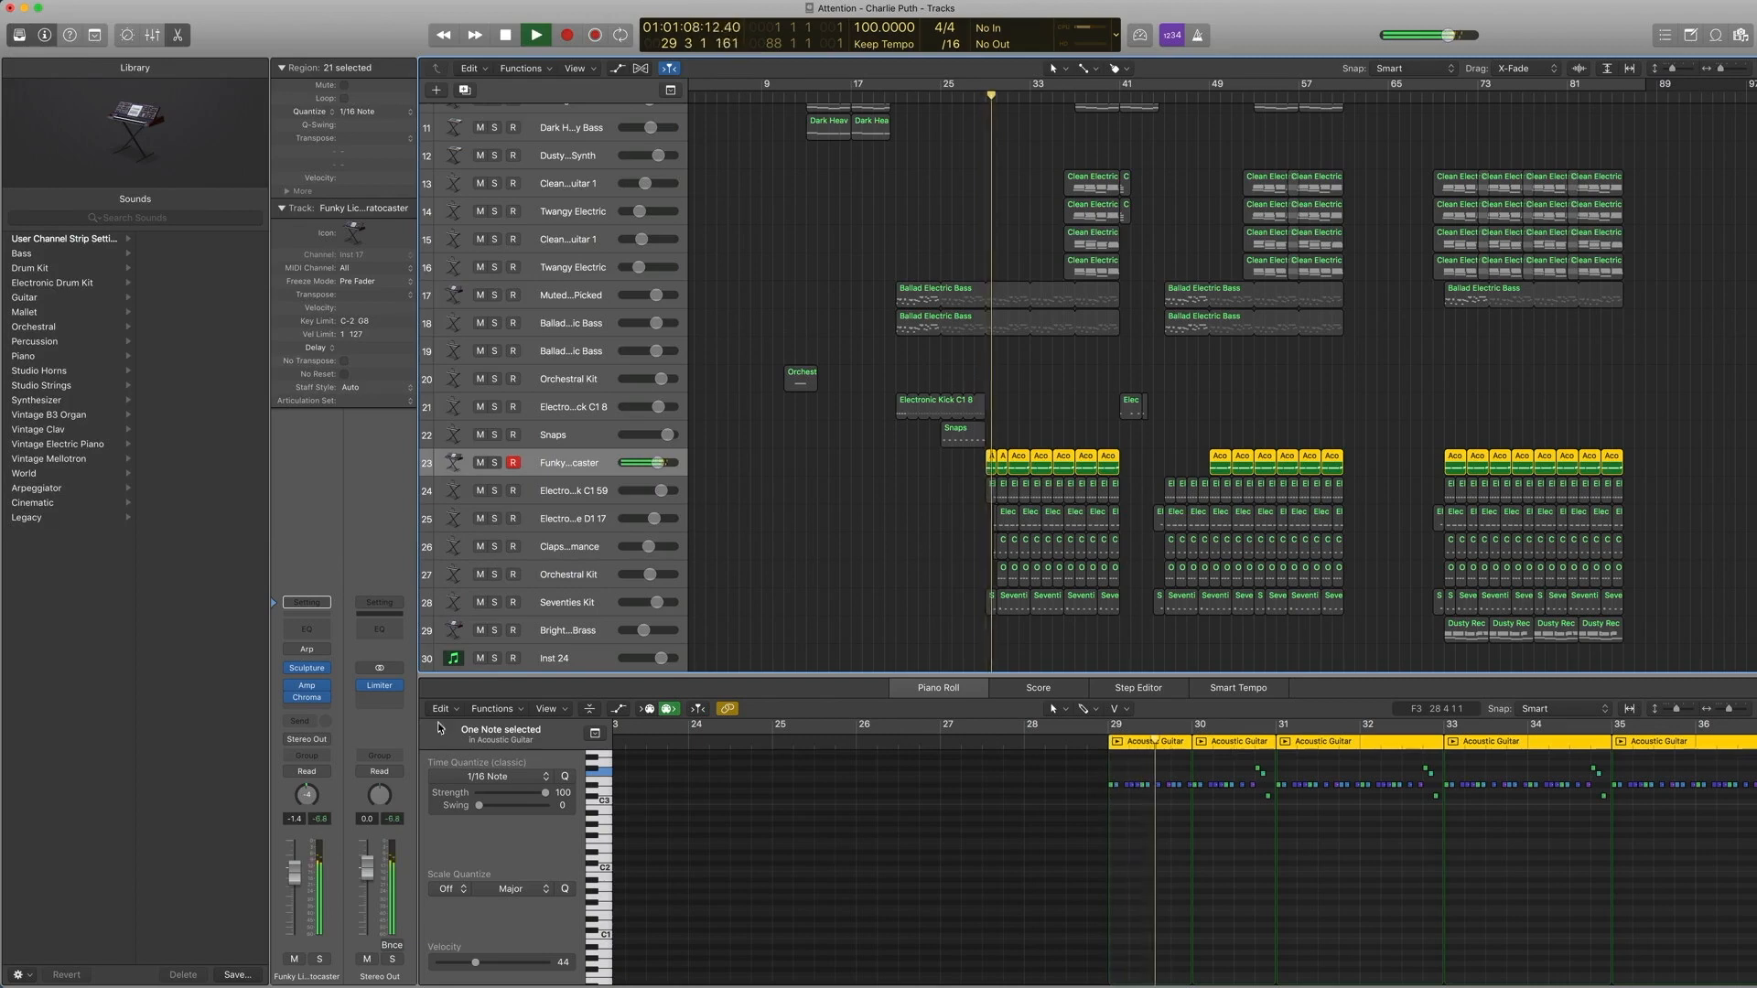
key("space")
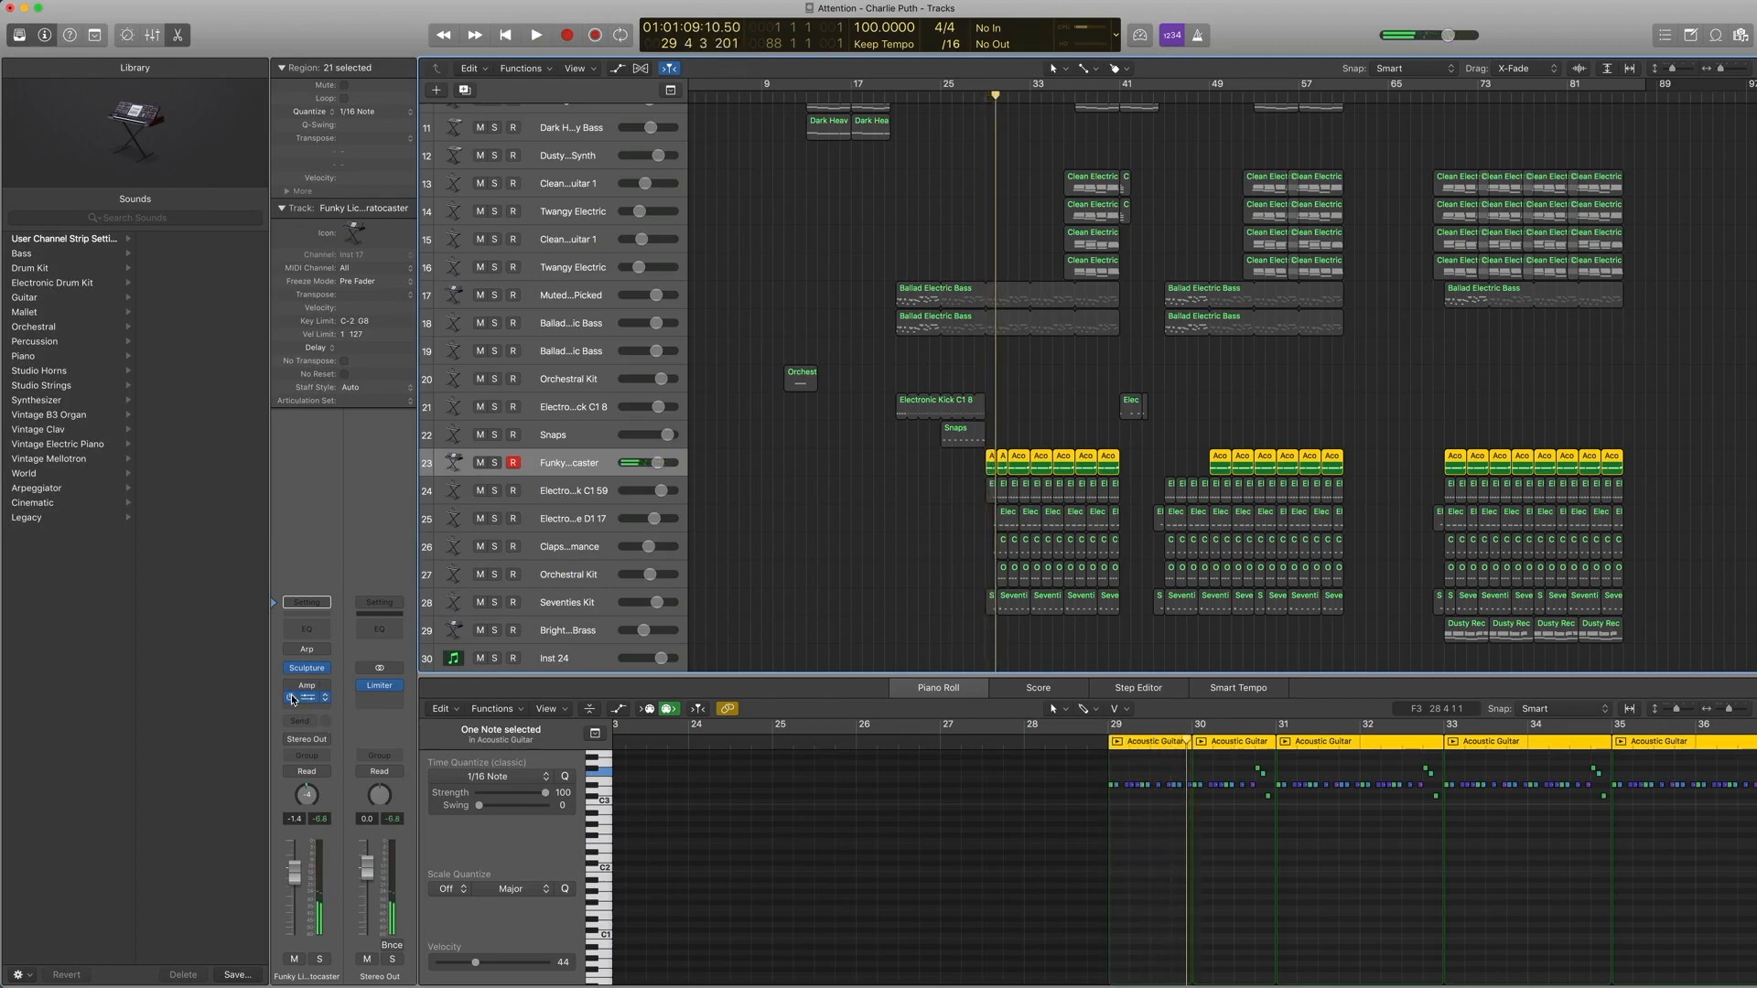
left_click(291, 700)
key("comma")
key("space")
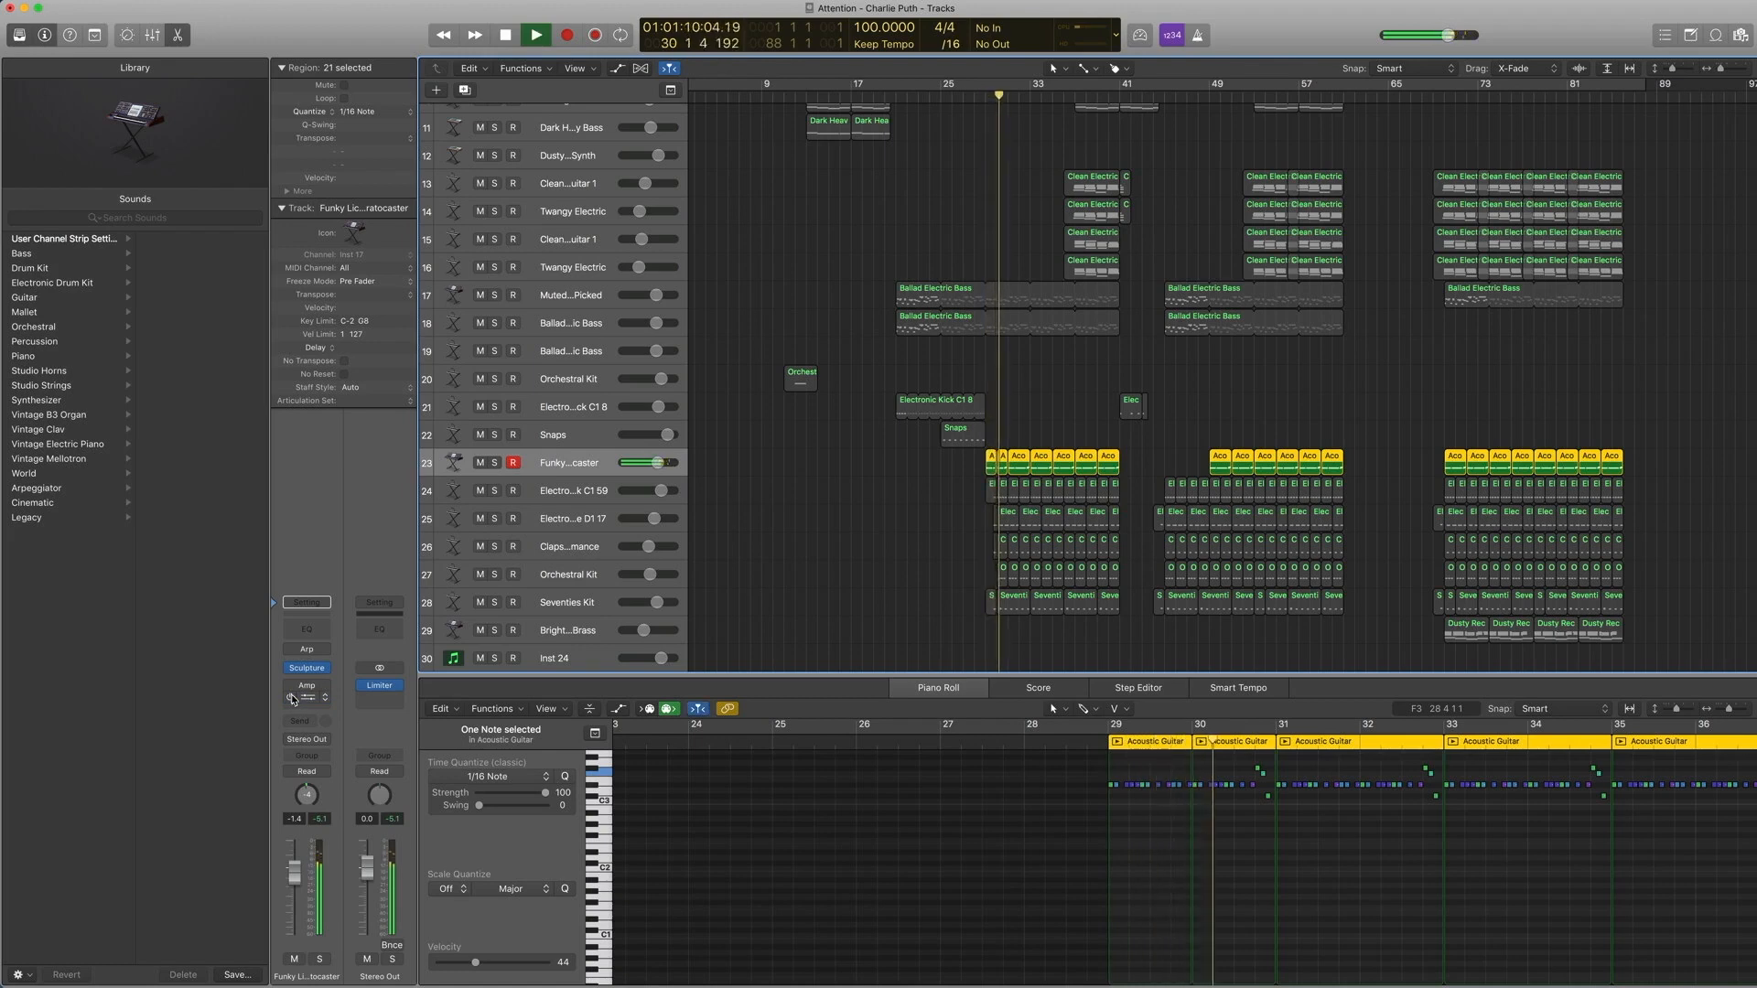
left_click(291, 686)
left_click(291, 699)
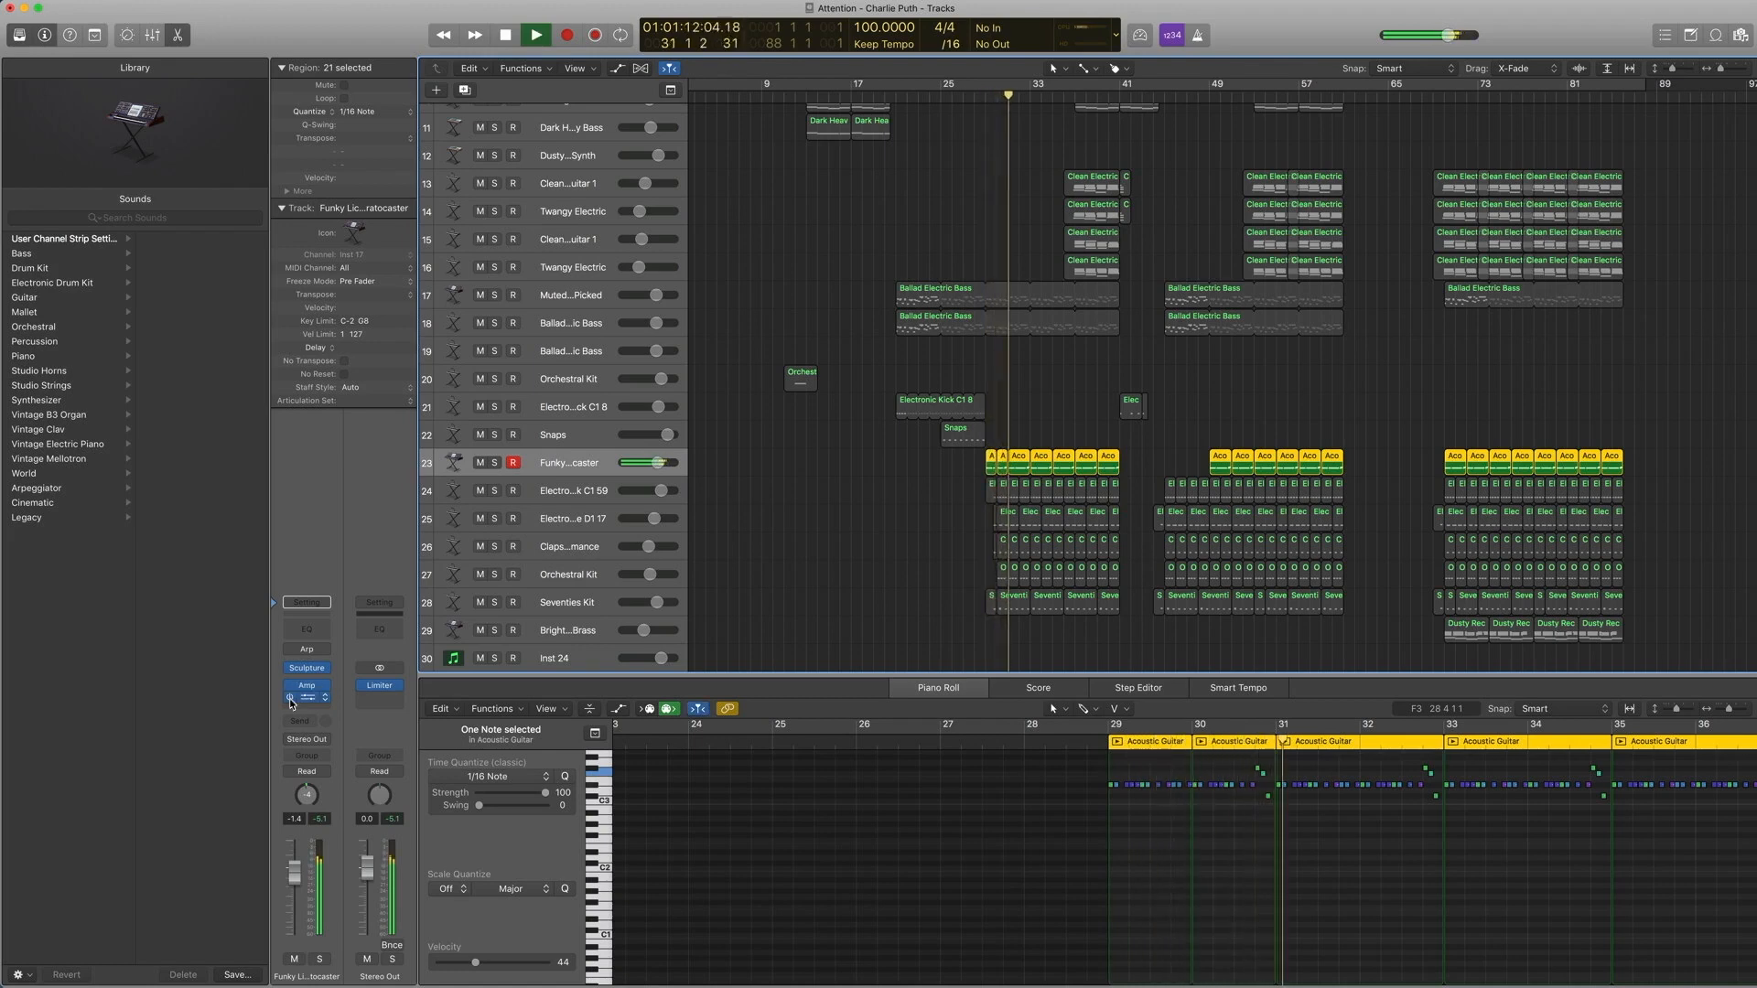
key("space")
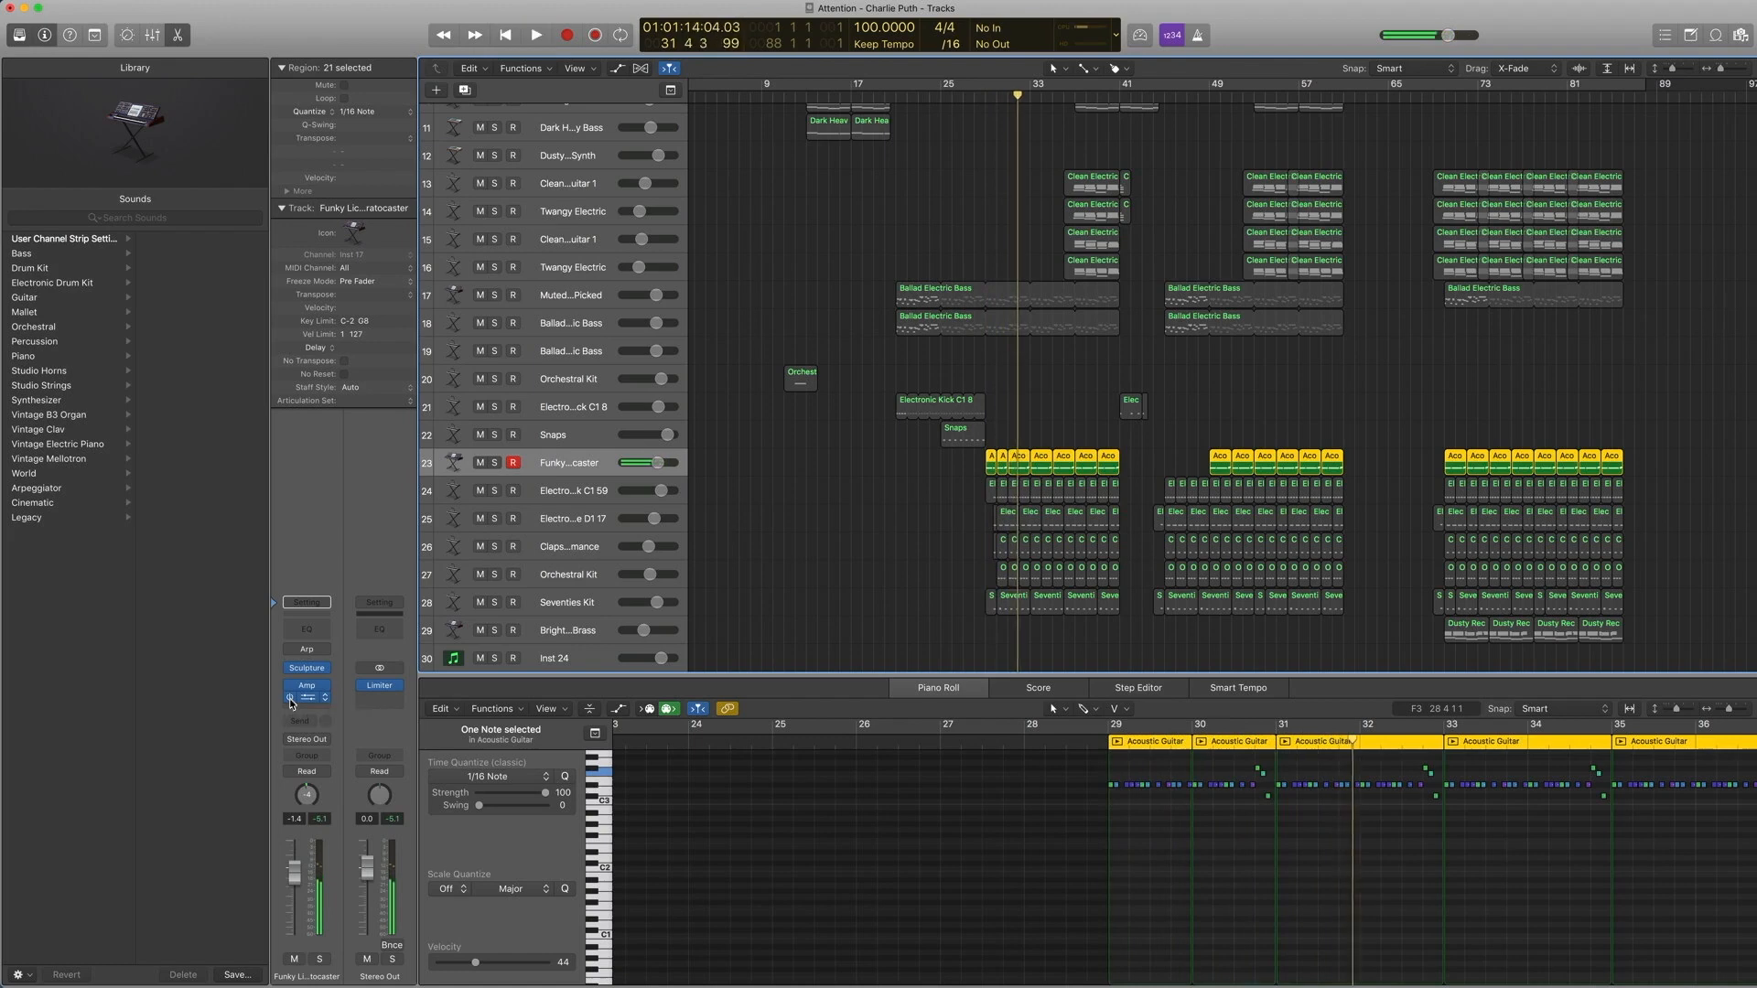
Step: Turn off solo mode and return the playhead to bar 29
key("ctrl+s")
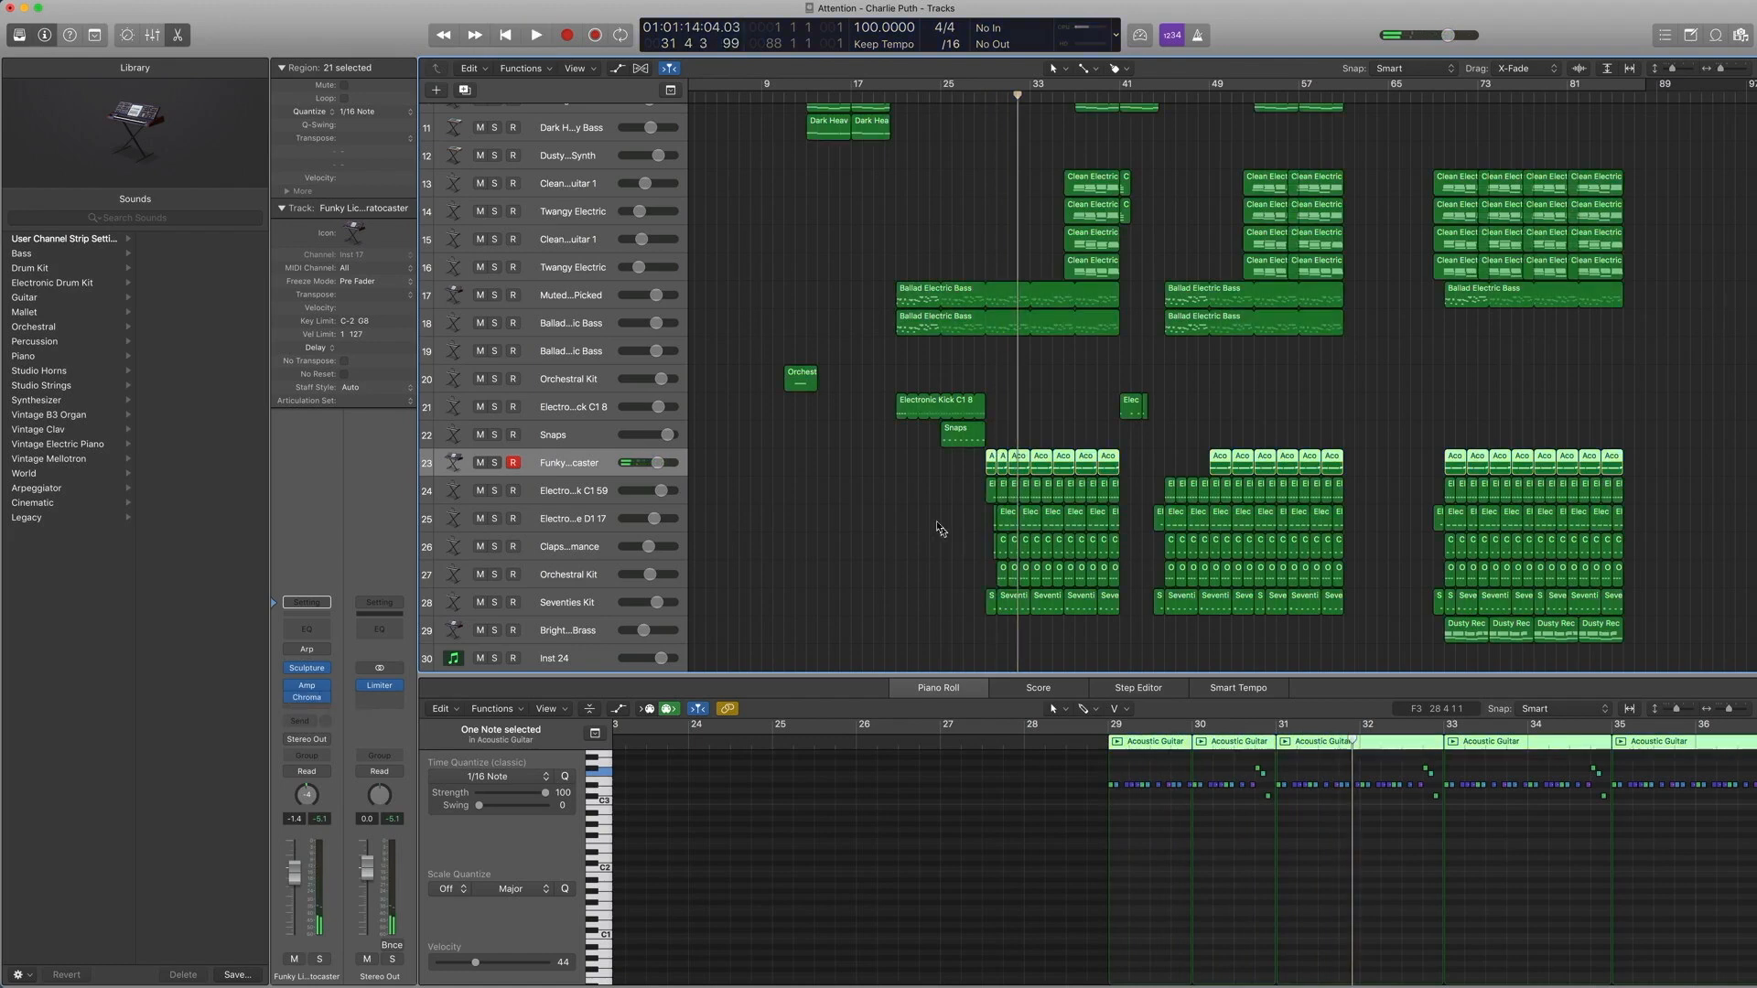
scroll(899, 499, "right", 1)
key("comma")
key("comma")
key("comma")
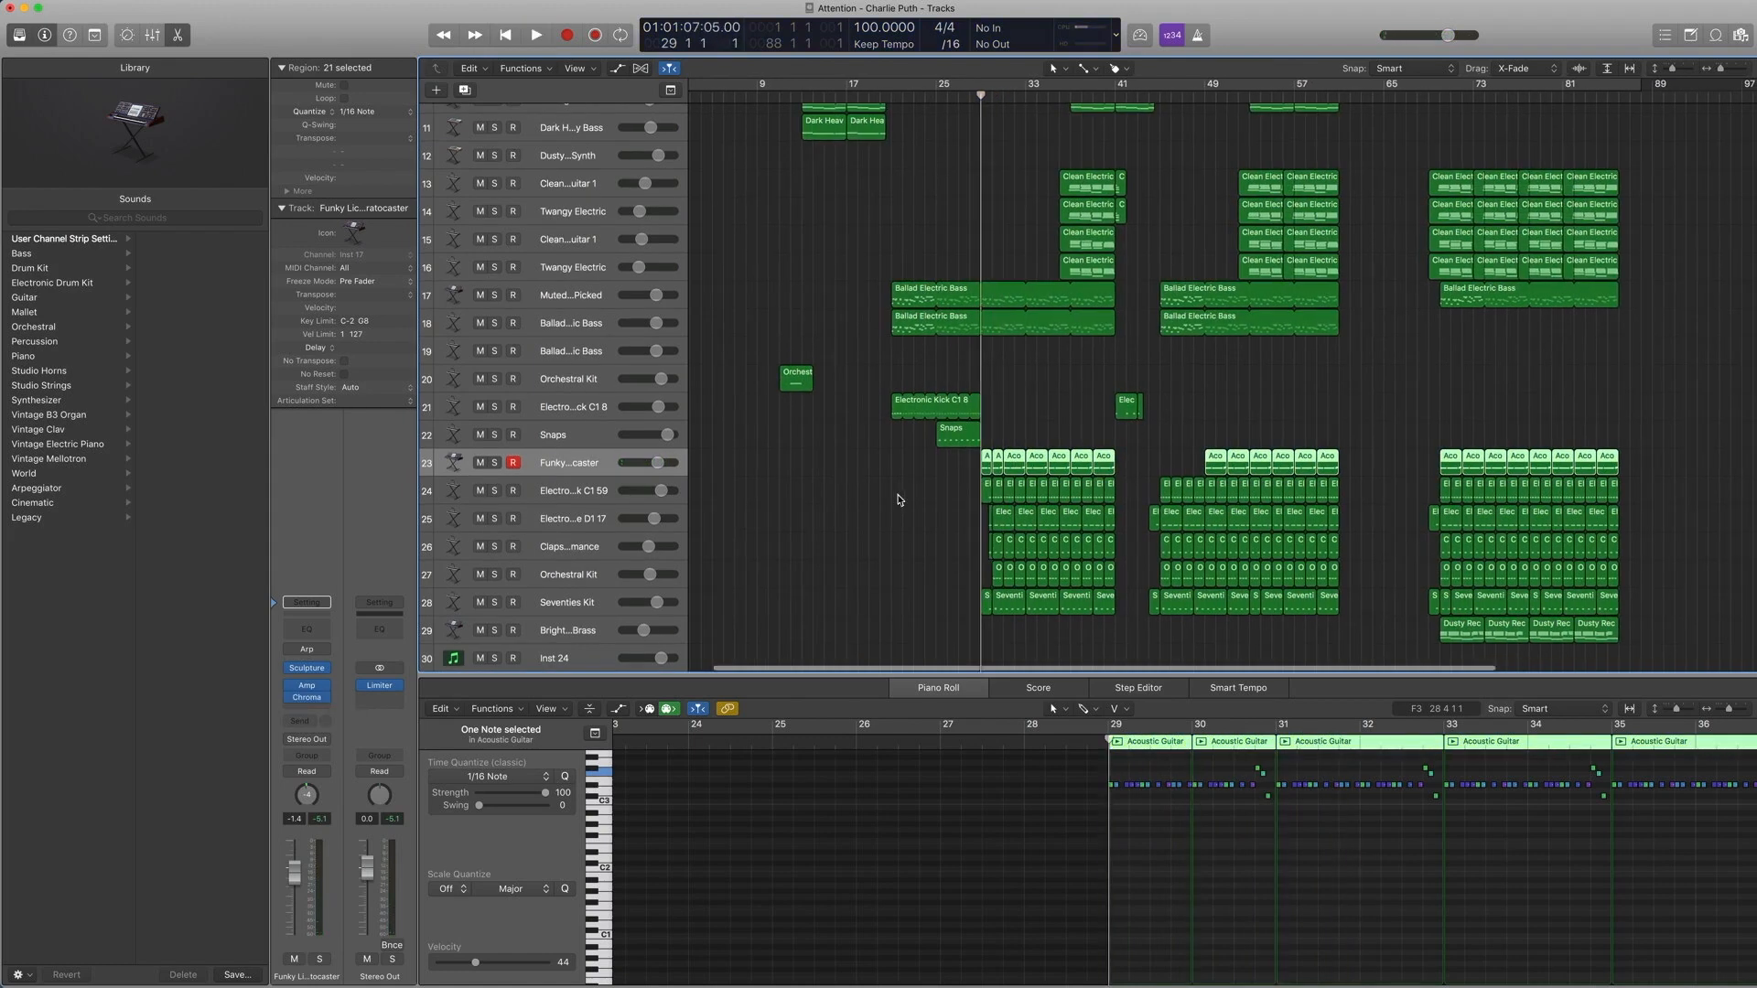
Step: Select Electronic Kick C1 59 track 24, show its EXS24 library patches, play its regions soloed from bar 29, and move the playhead to bar 30
scroll(943, 488, "up", 1)
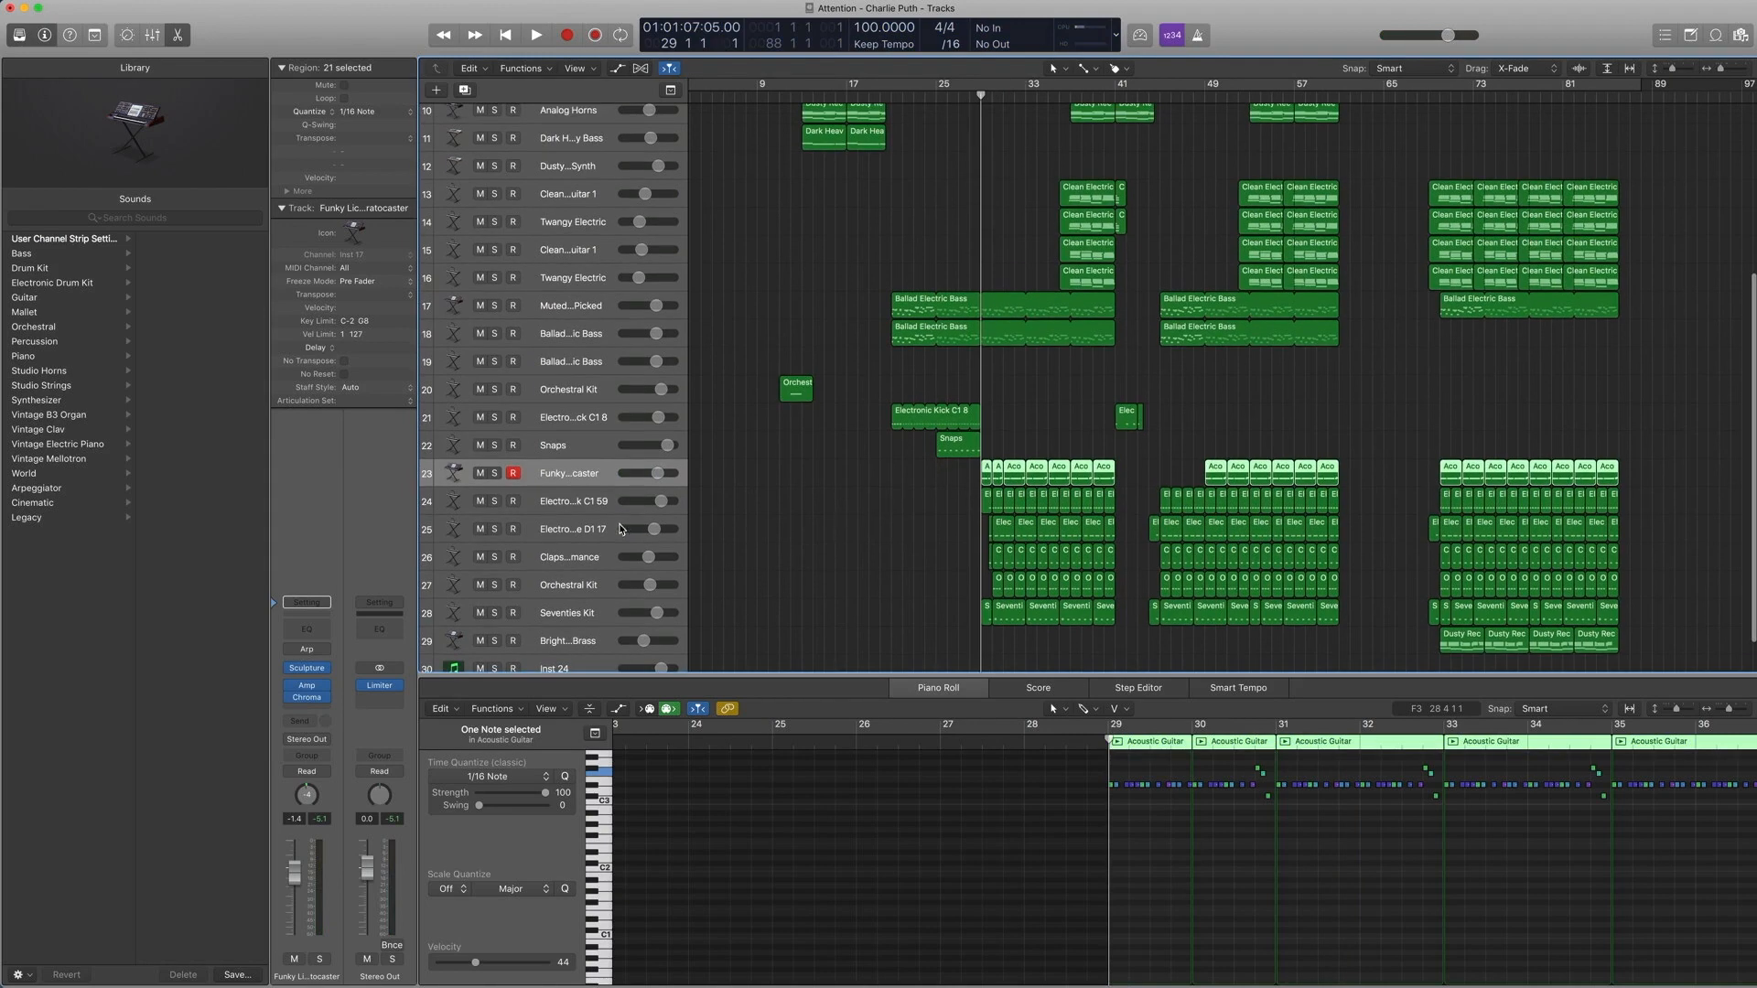
left_click(568, 503)
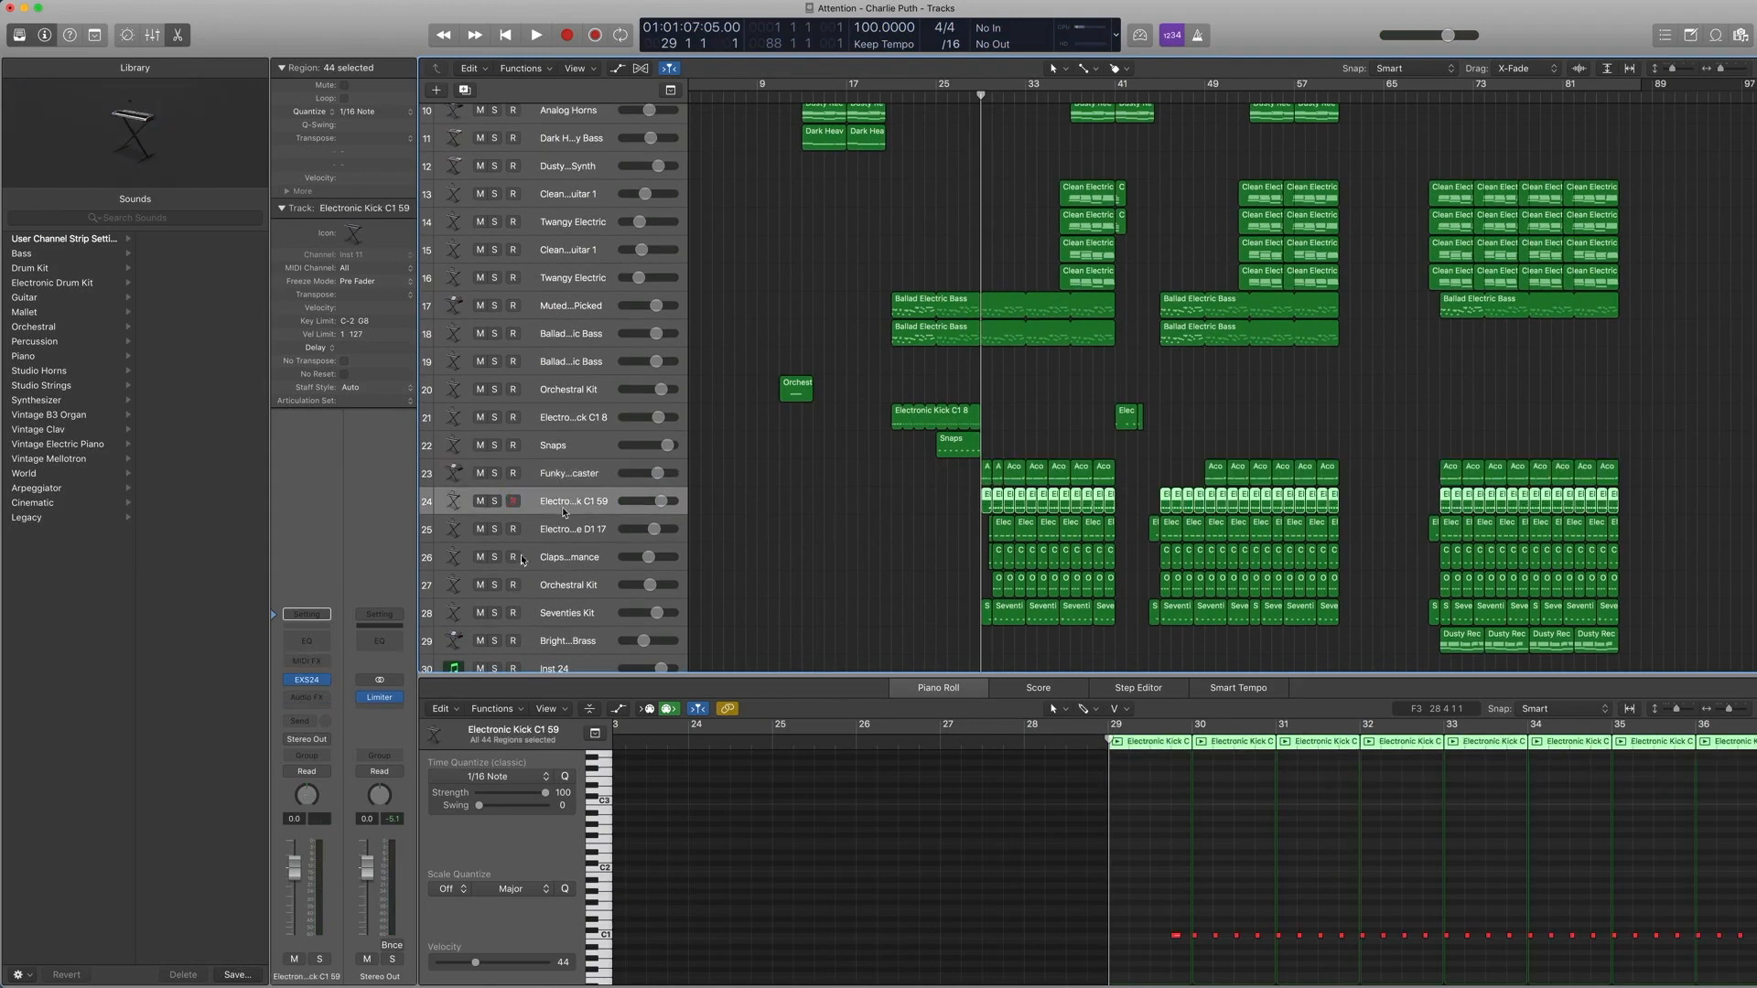
left_click(273, 682)
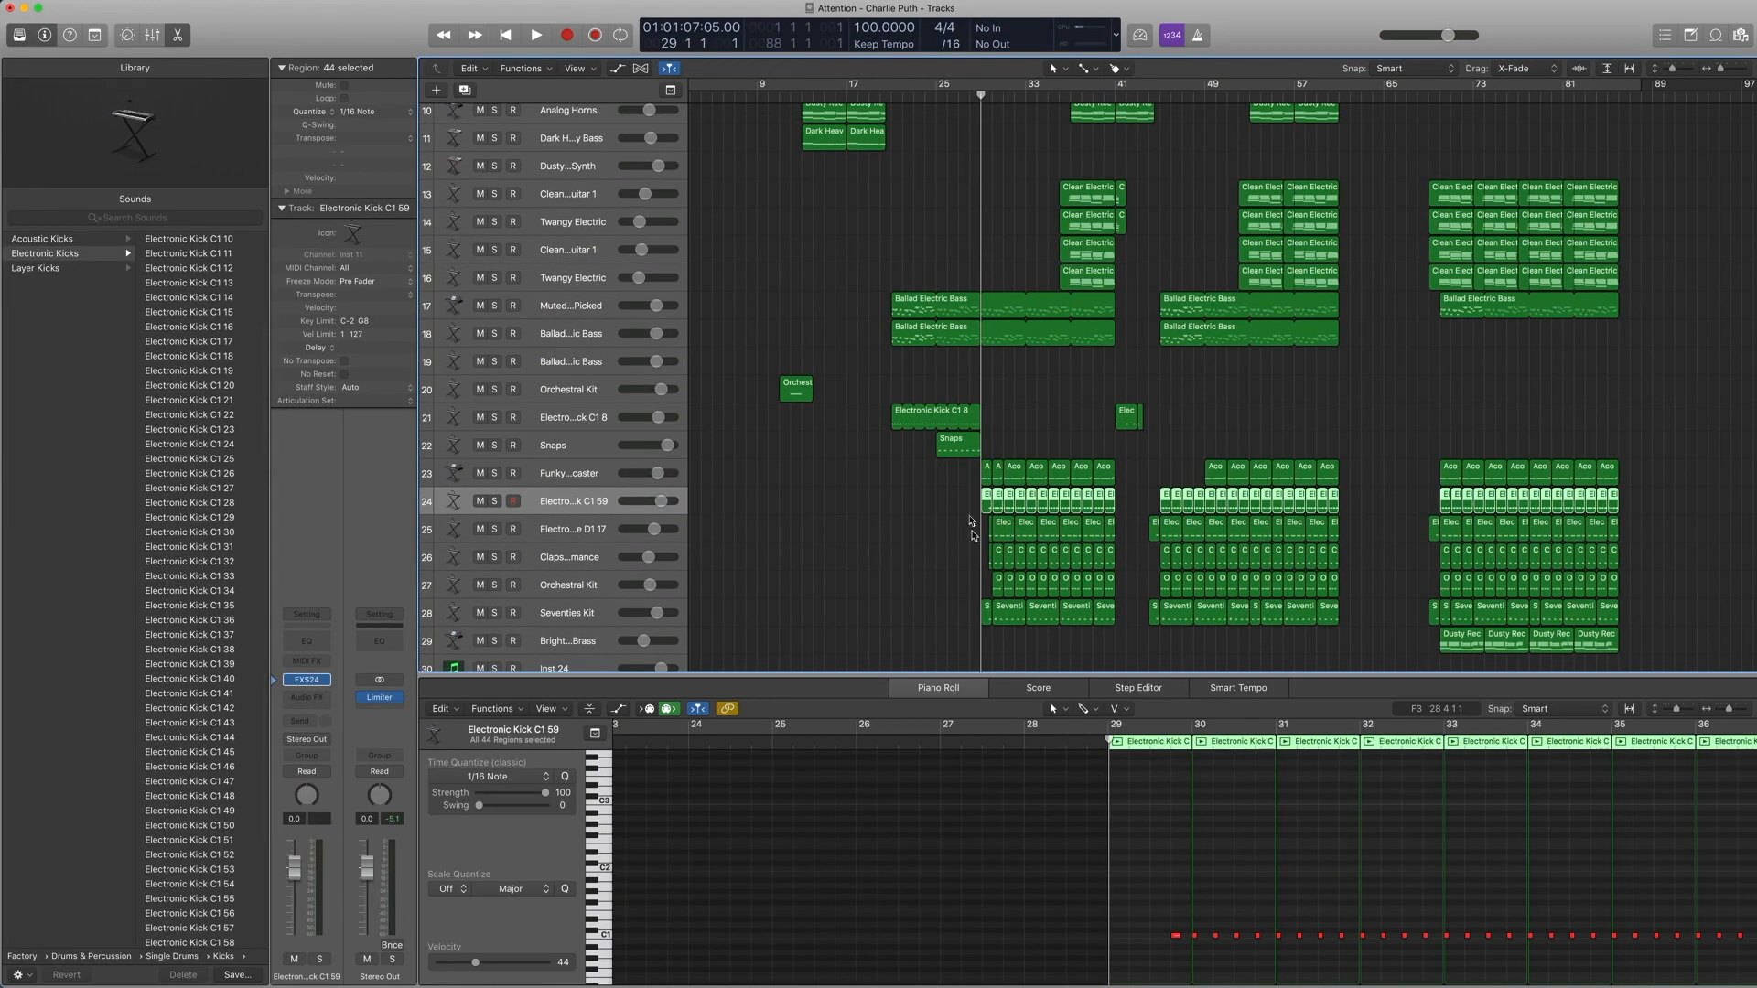
key("space")
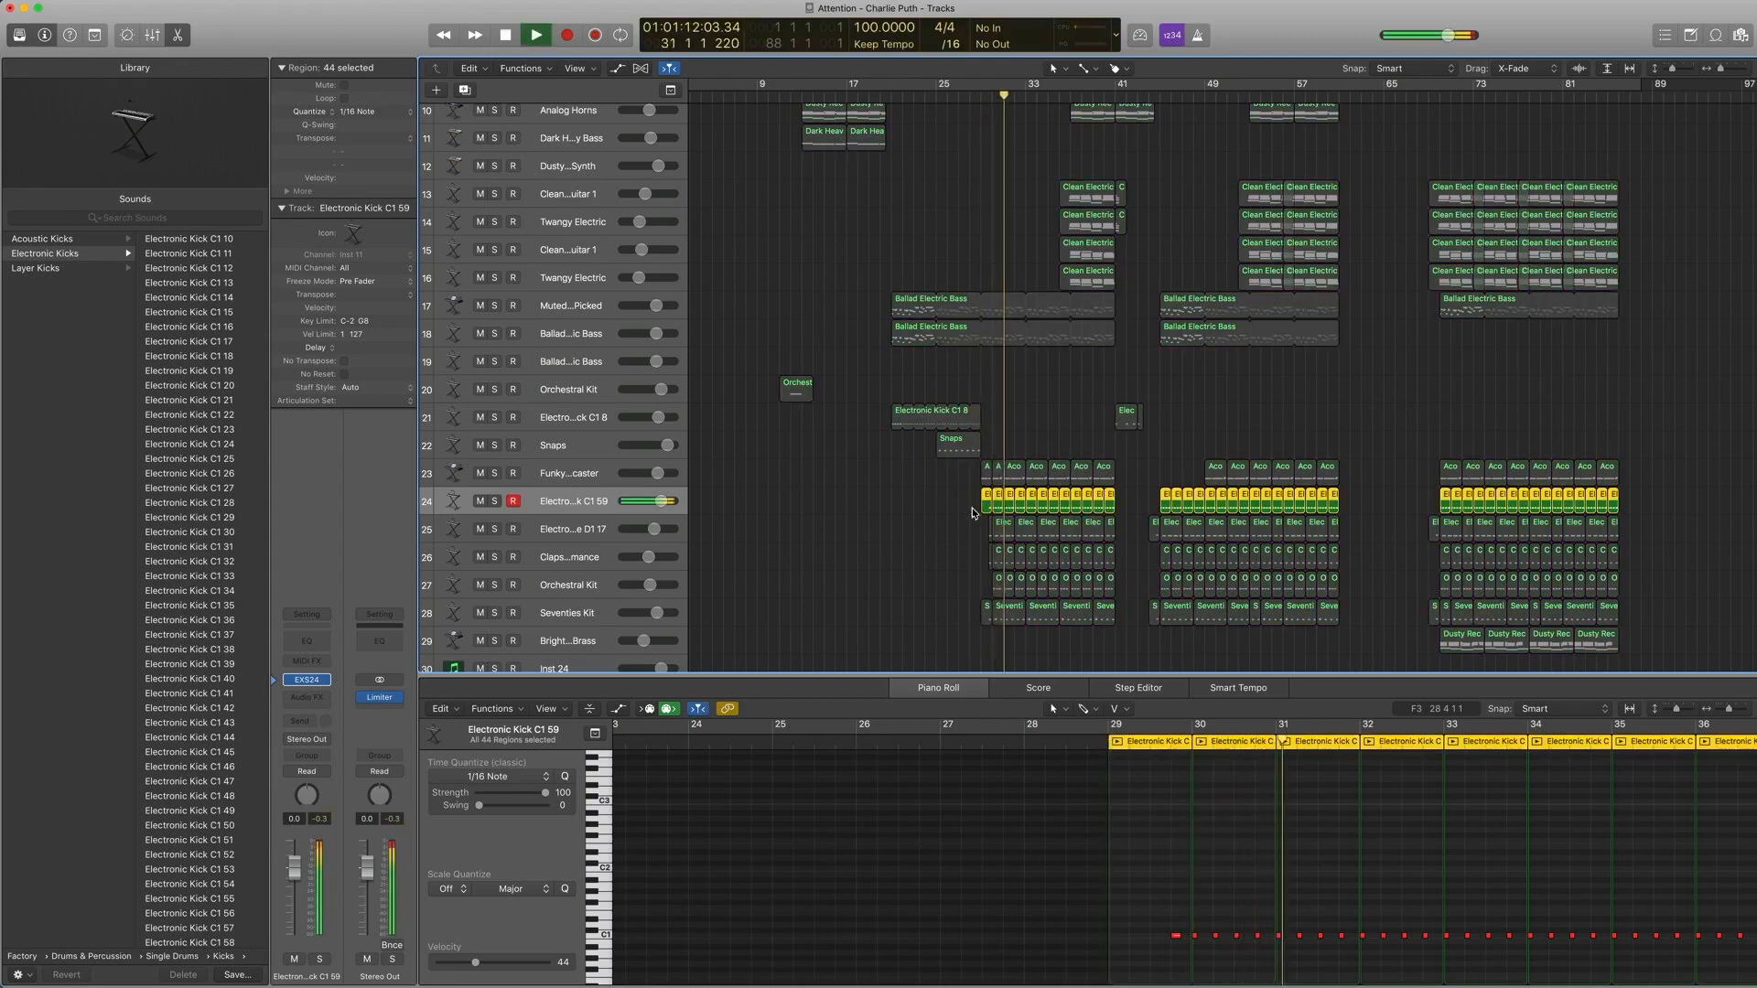
key("space")
key("comma")
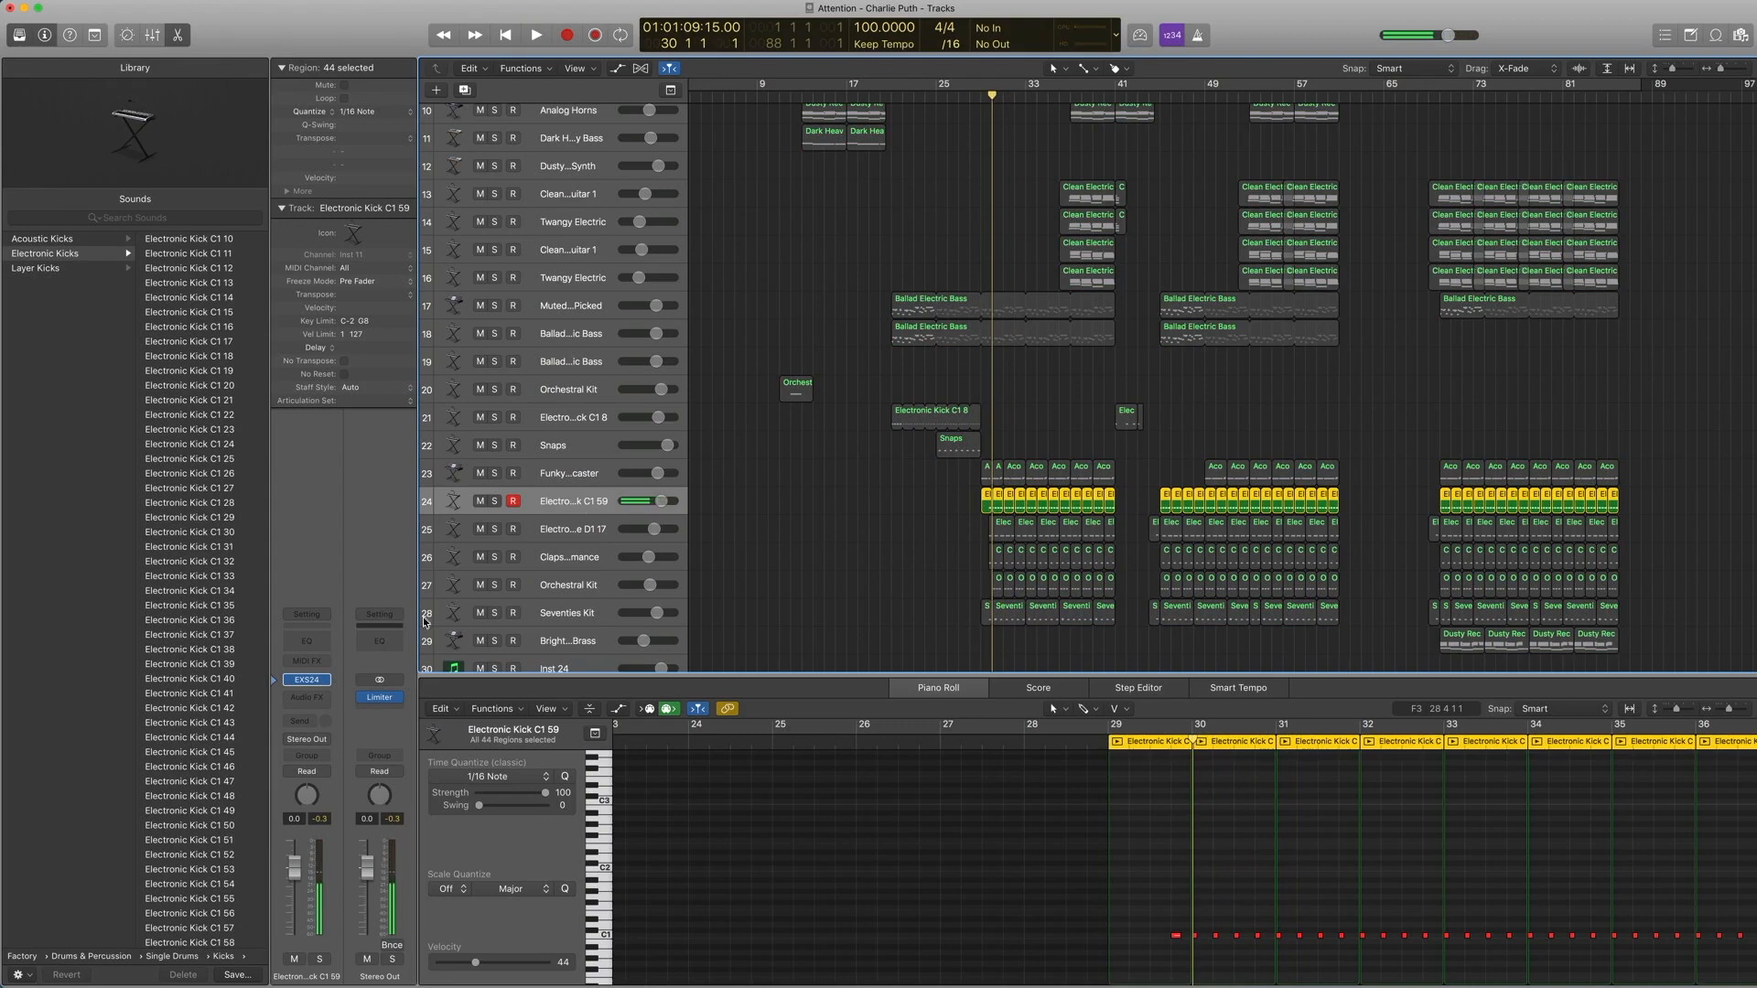
Step: Trace Electronic Kick C1 59 in the library through Drums & Percussion, Single Drums and Kicks, and replay the kick from bar 30
scroll(112, 300, "left", 10)
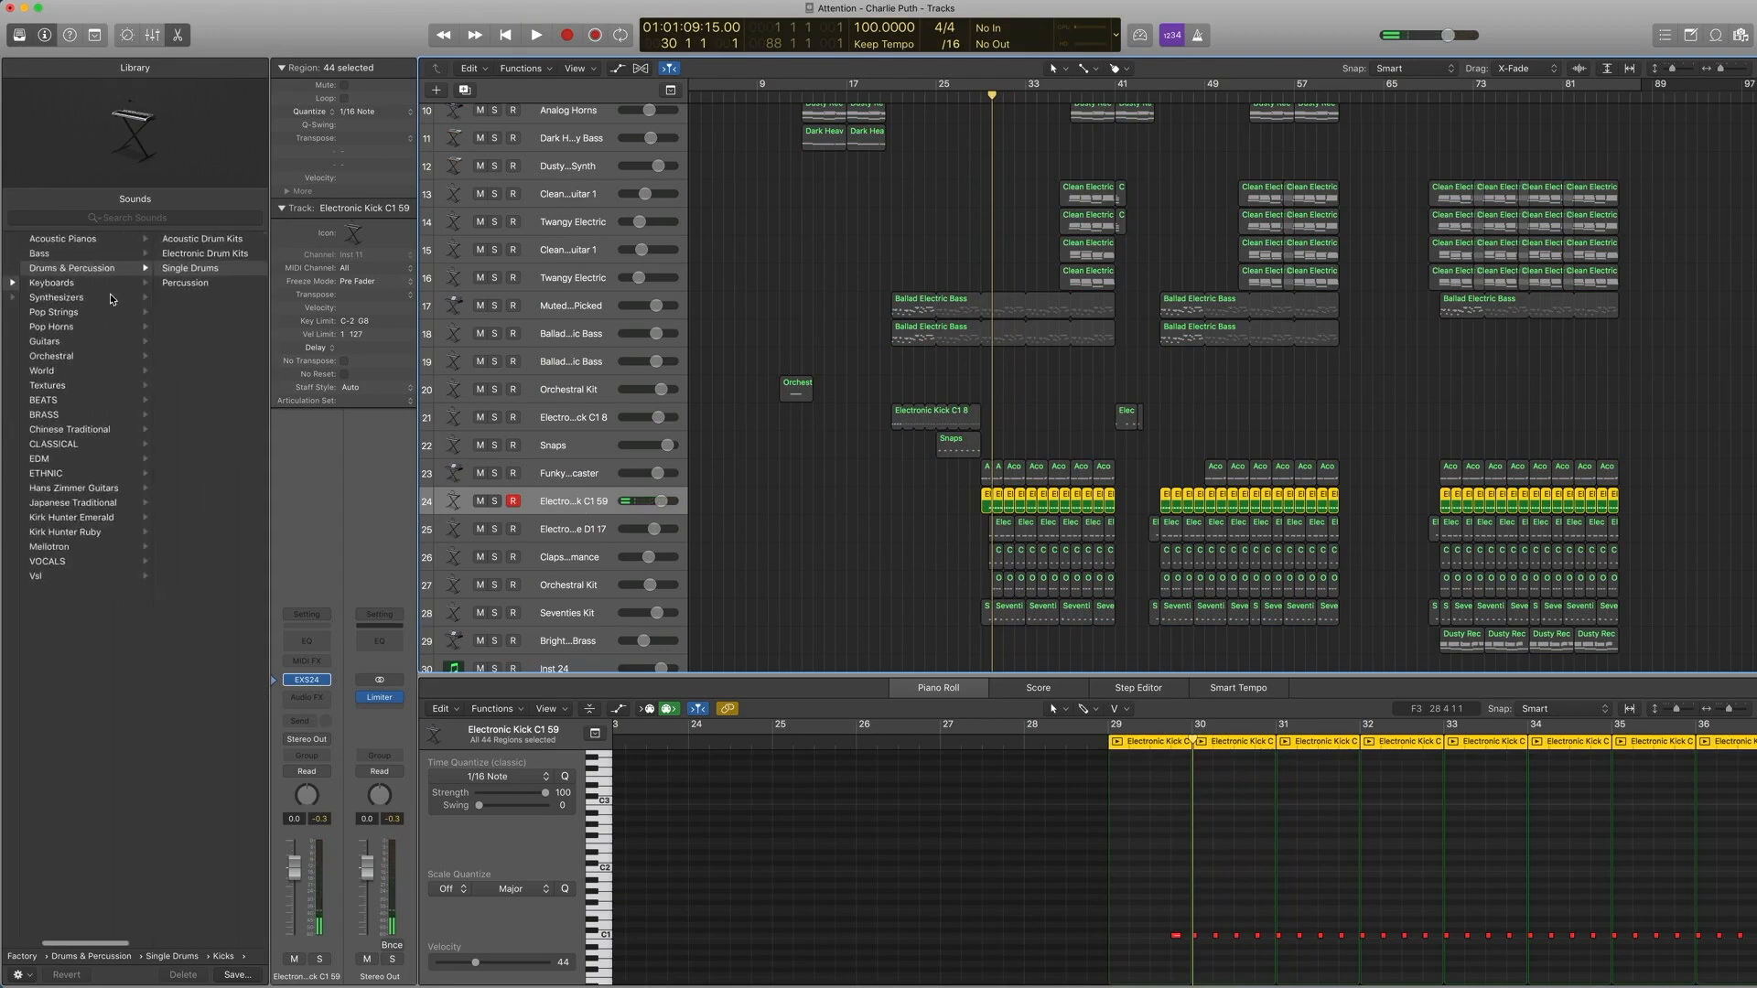
scroll(128, 279, "right", 10)
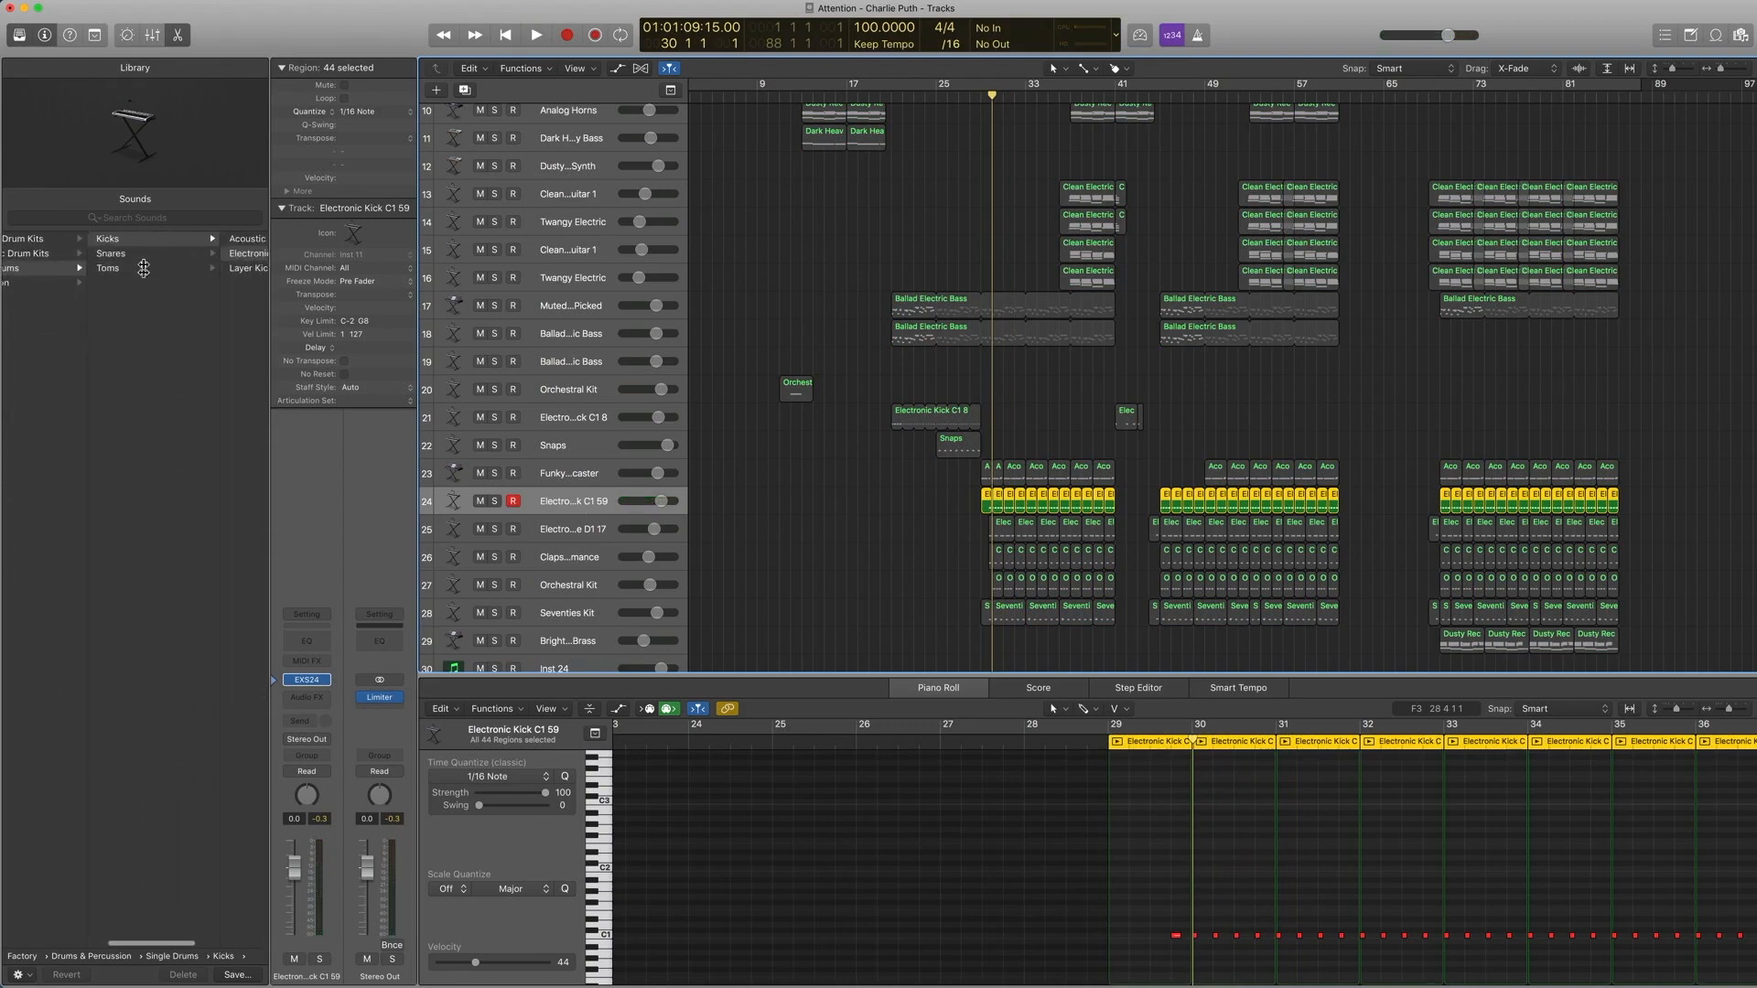
scroll(187, 257, "right", 5)
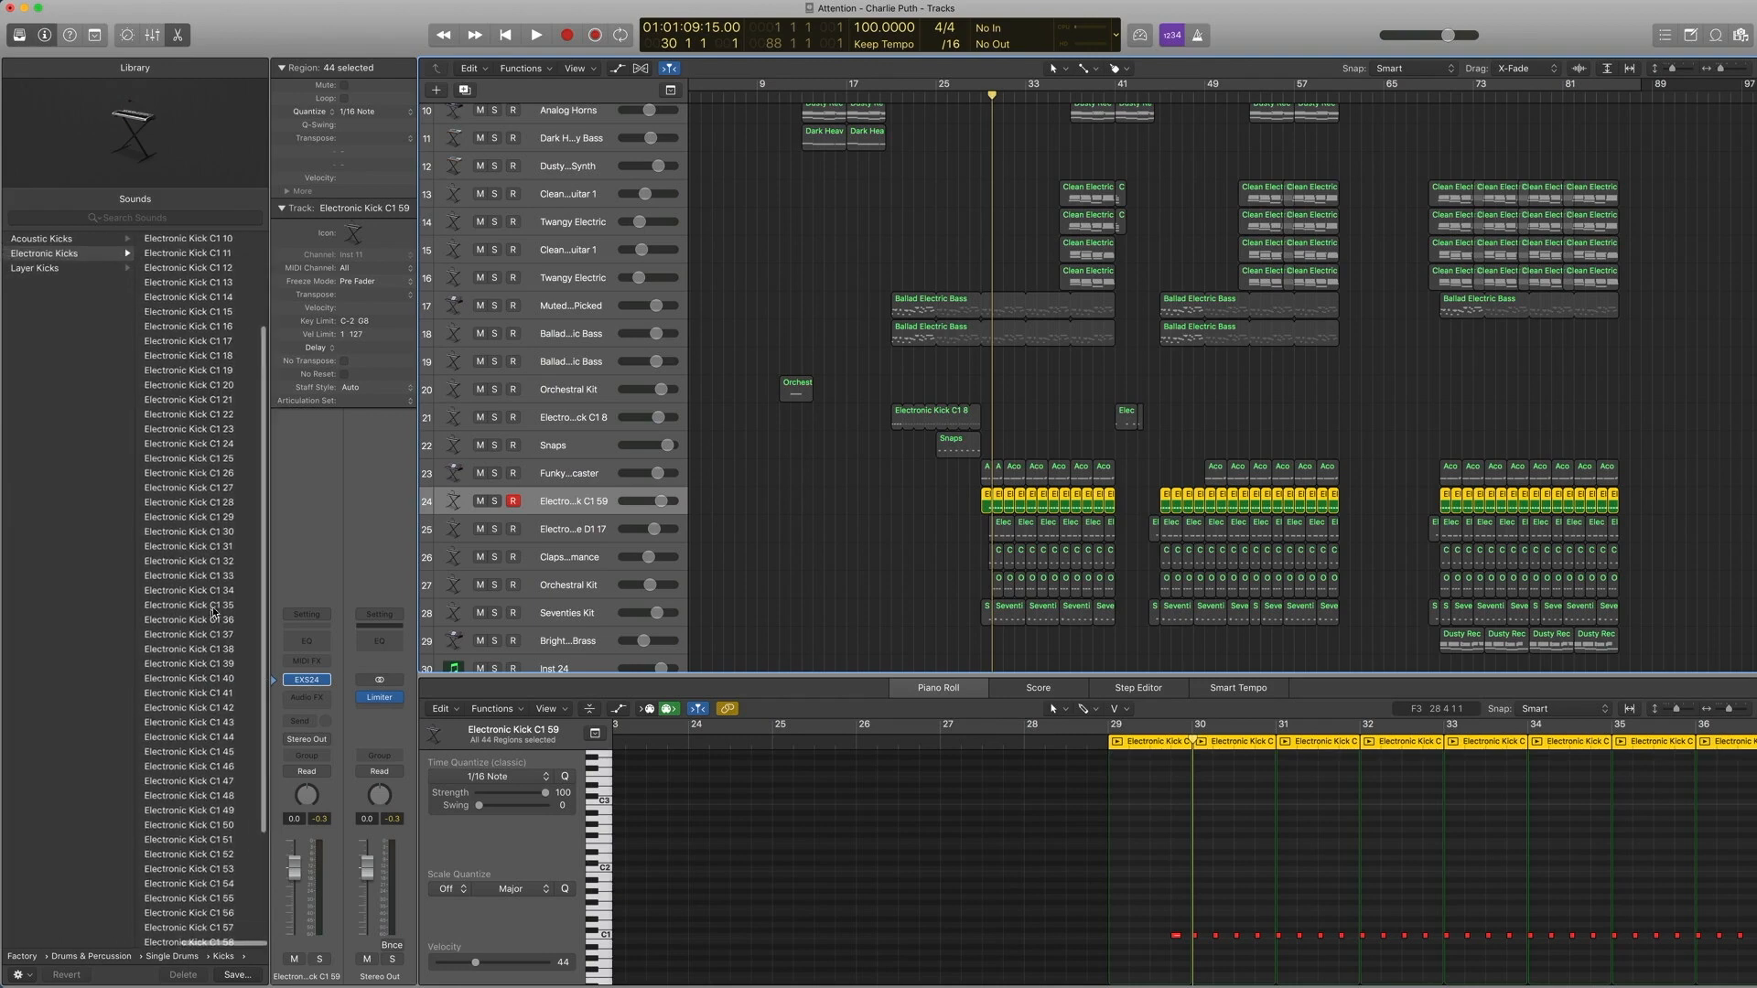
scroll(219, 601, "up", 1)
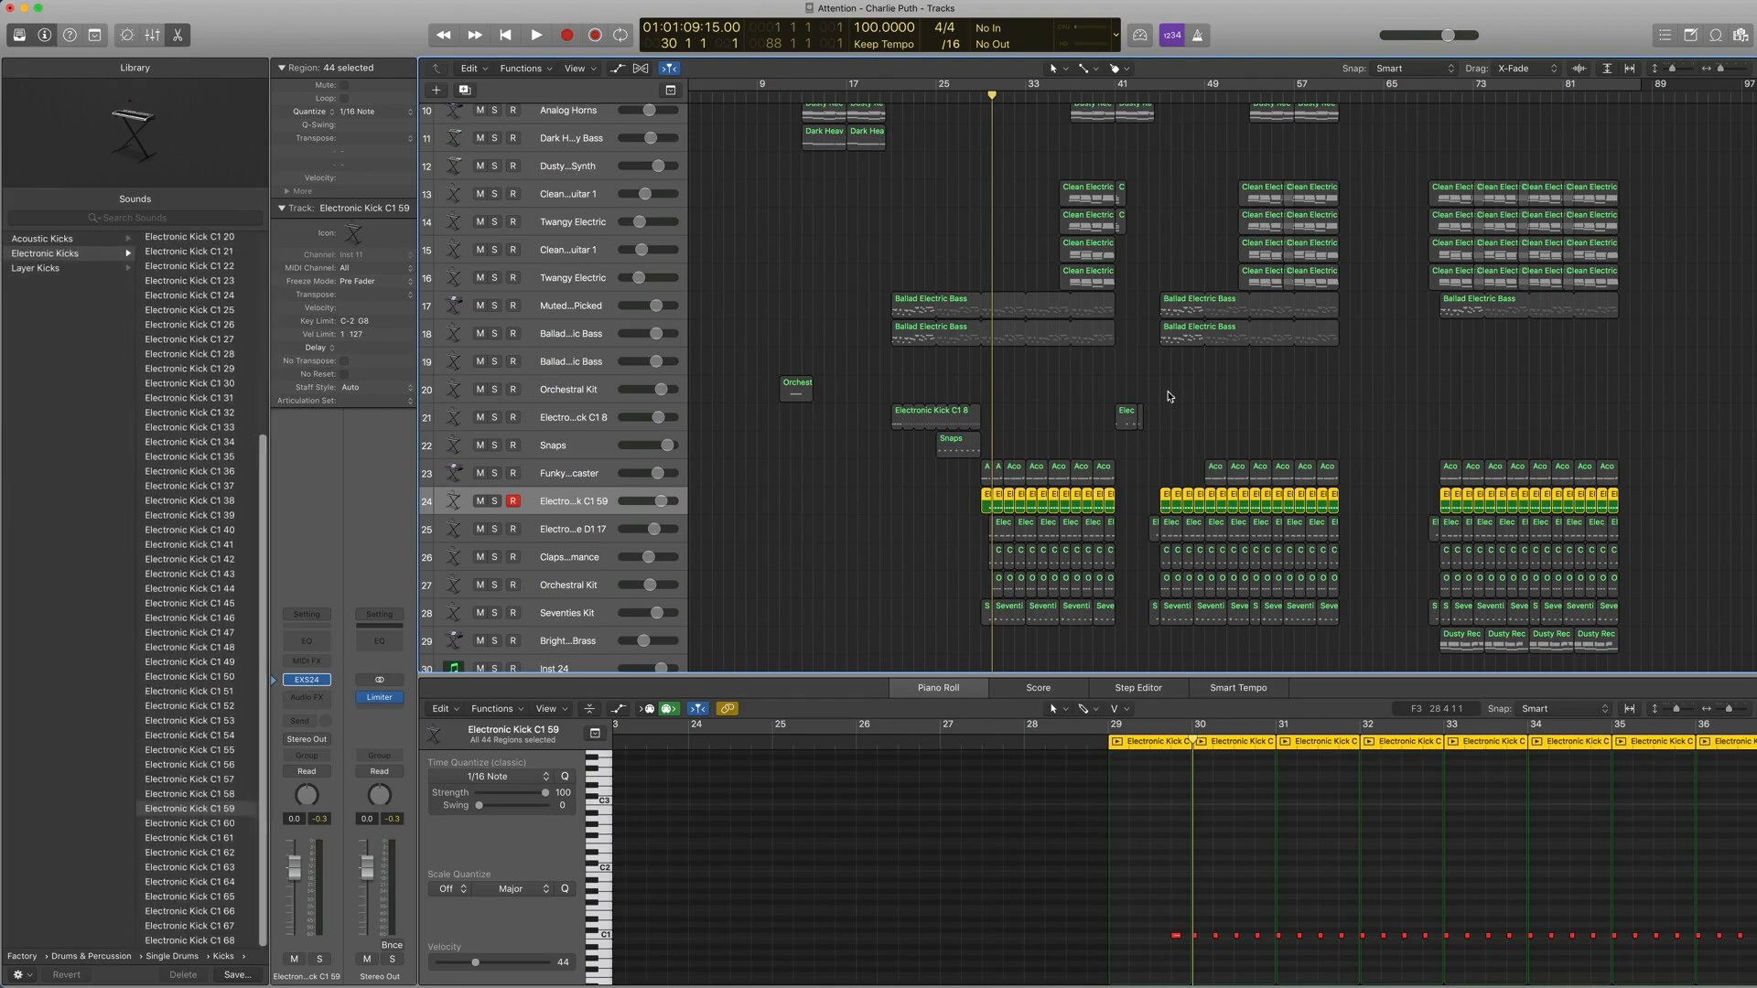
key("space")
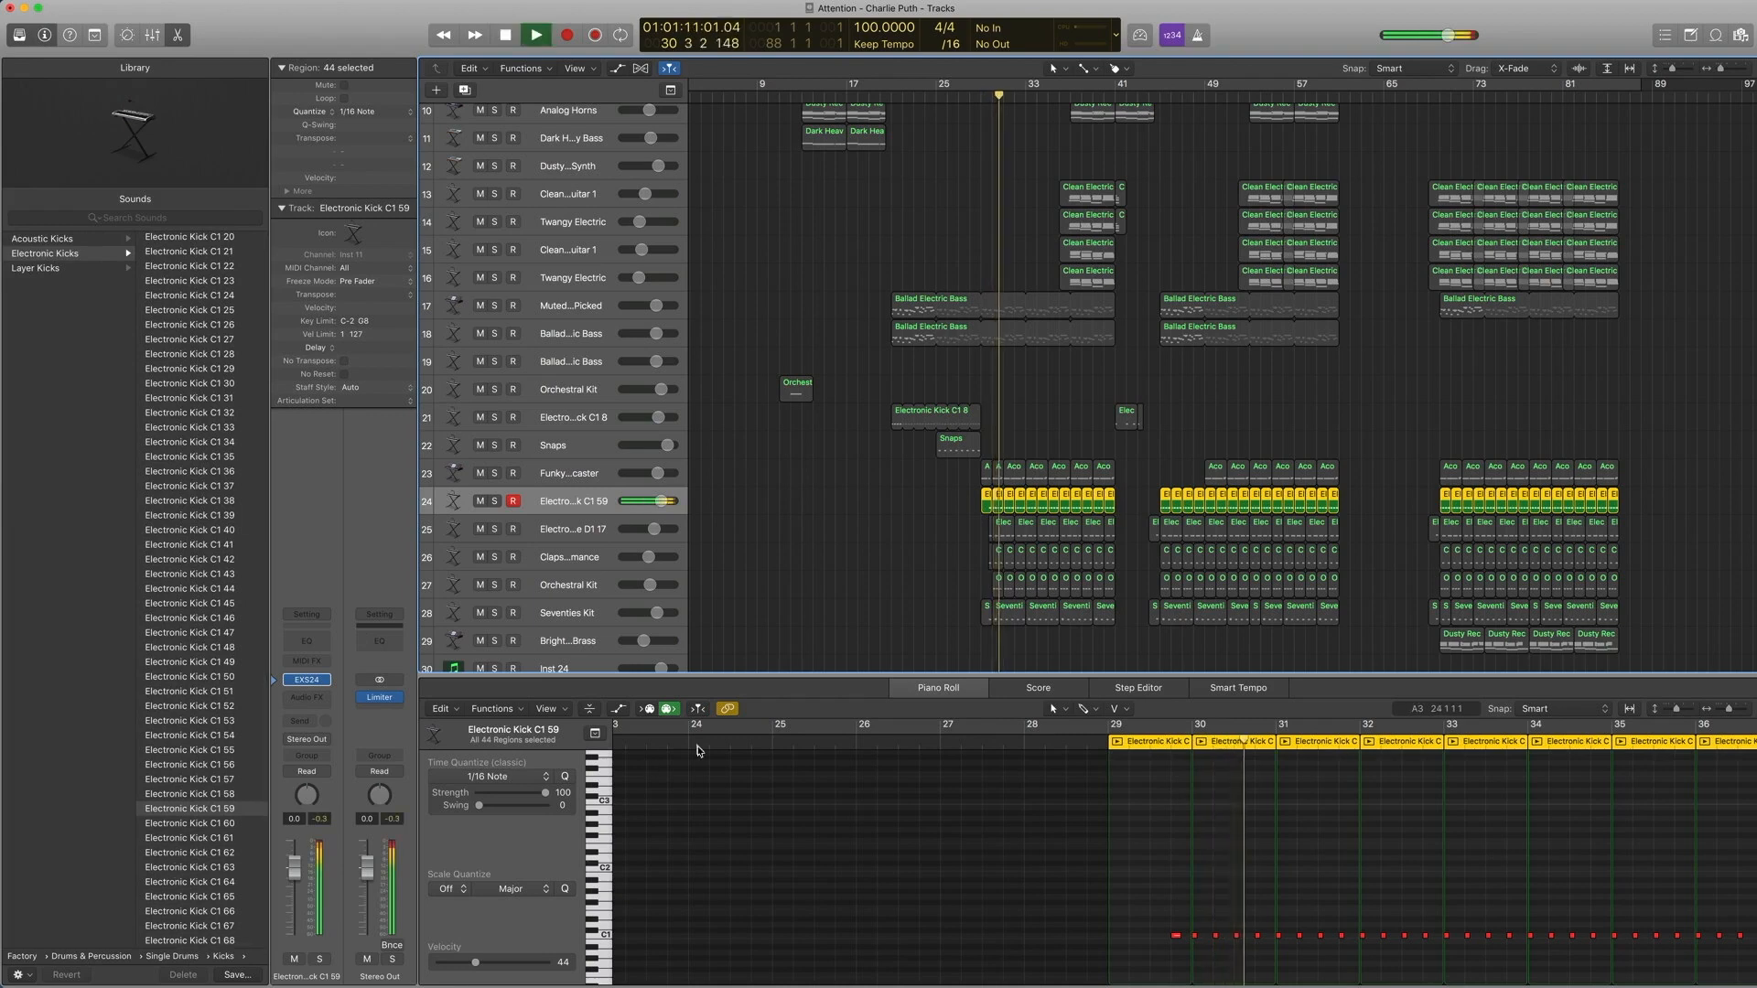
key("space")
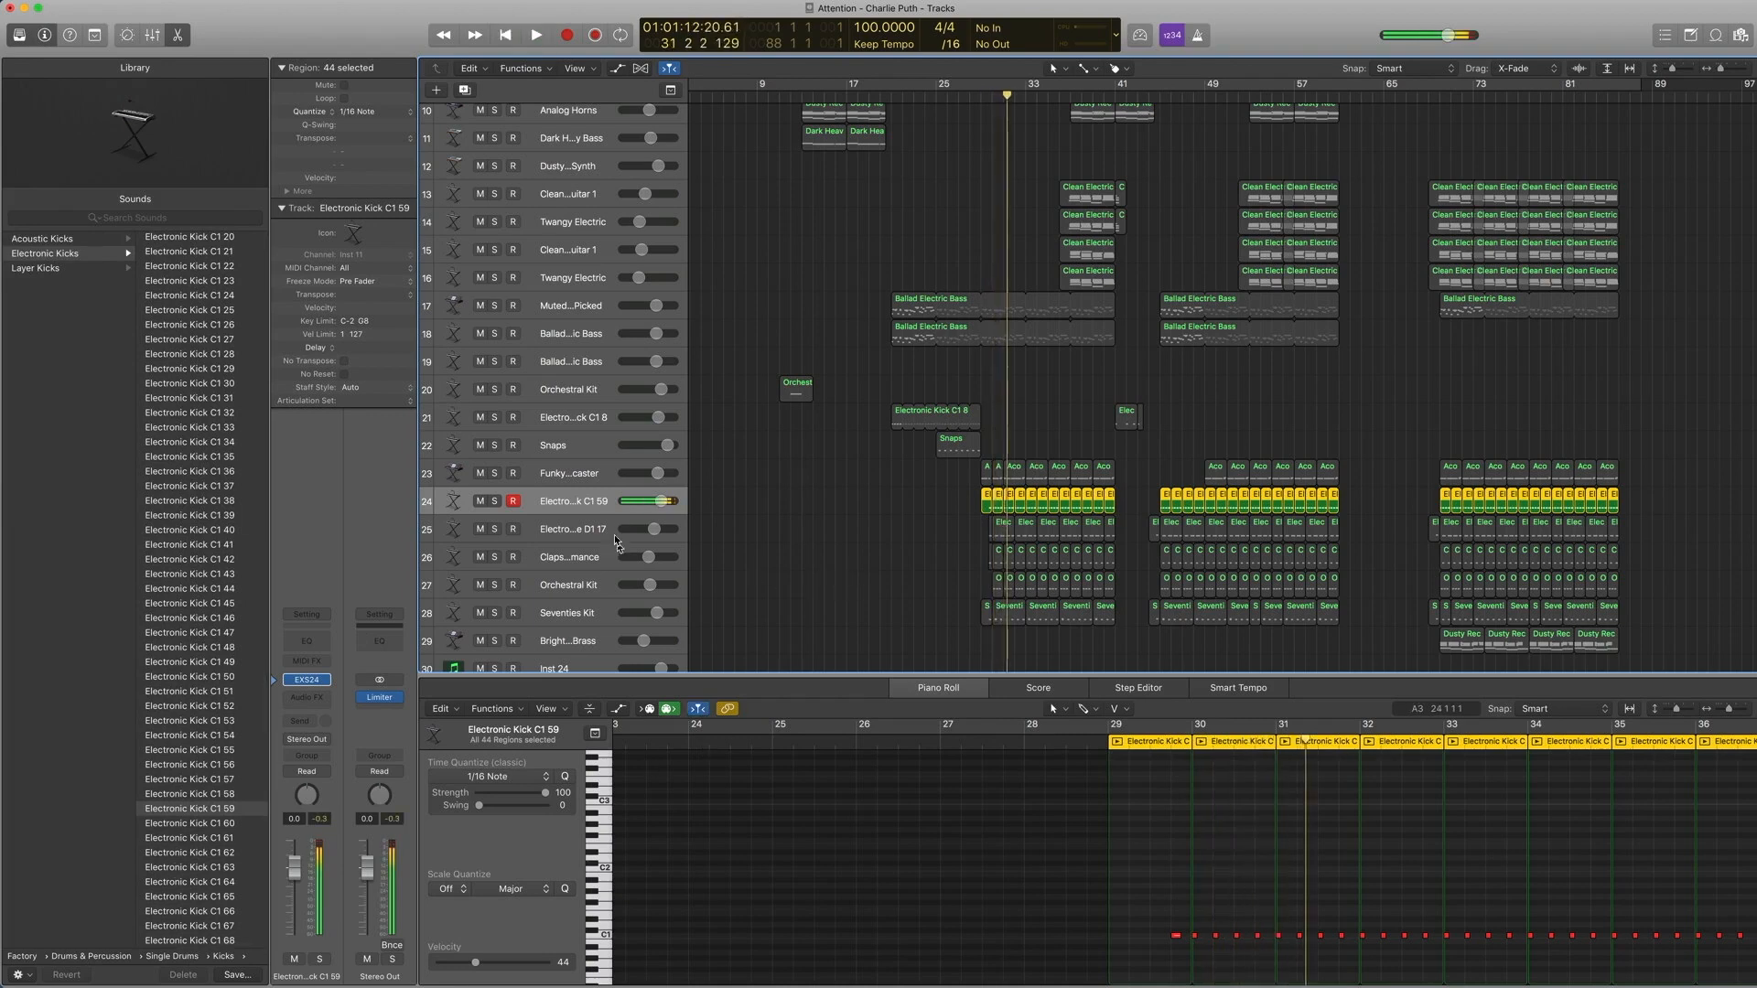
Step: Select the Electronic Snare D1 17 track and play its soloed regions from bar 30
left_click(586, 530)
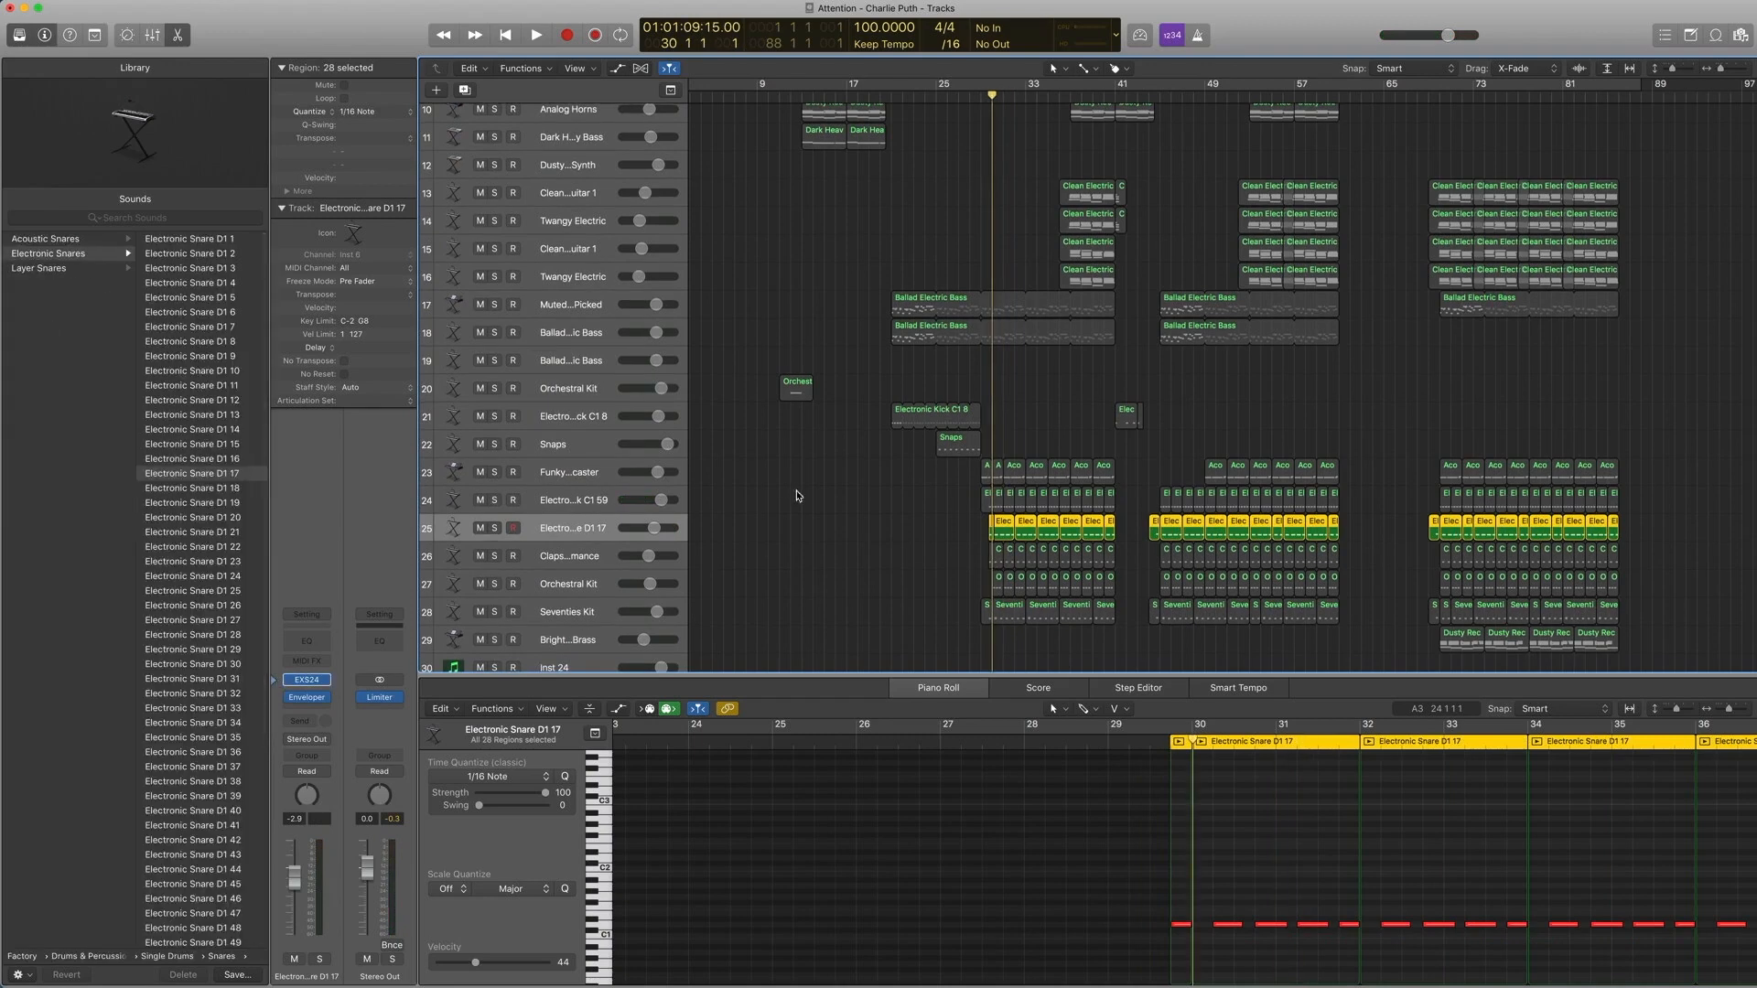
scroll(796, 496, "up", 1)
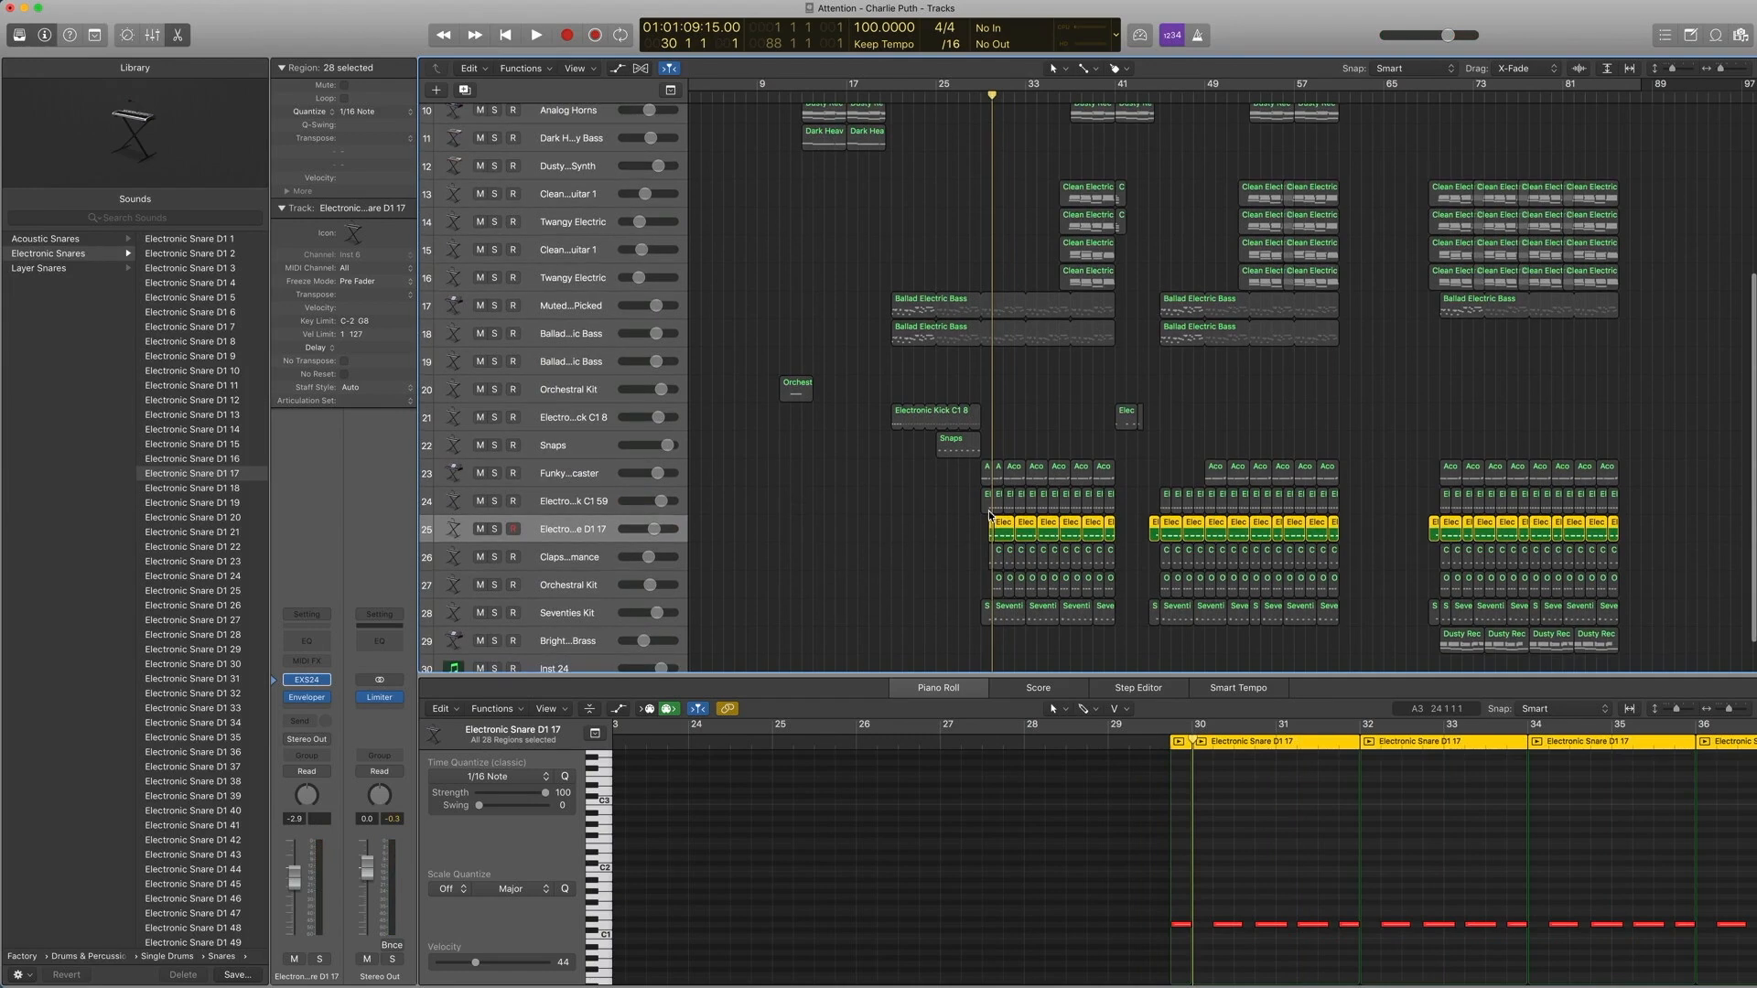
key("space")
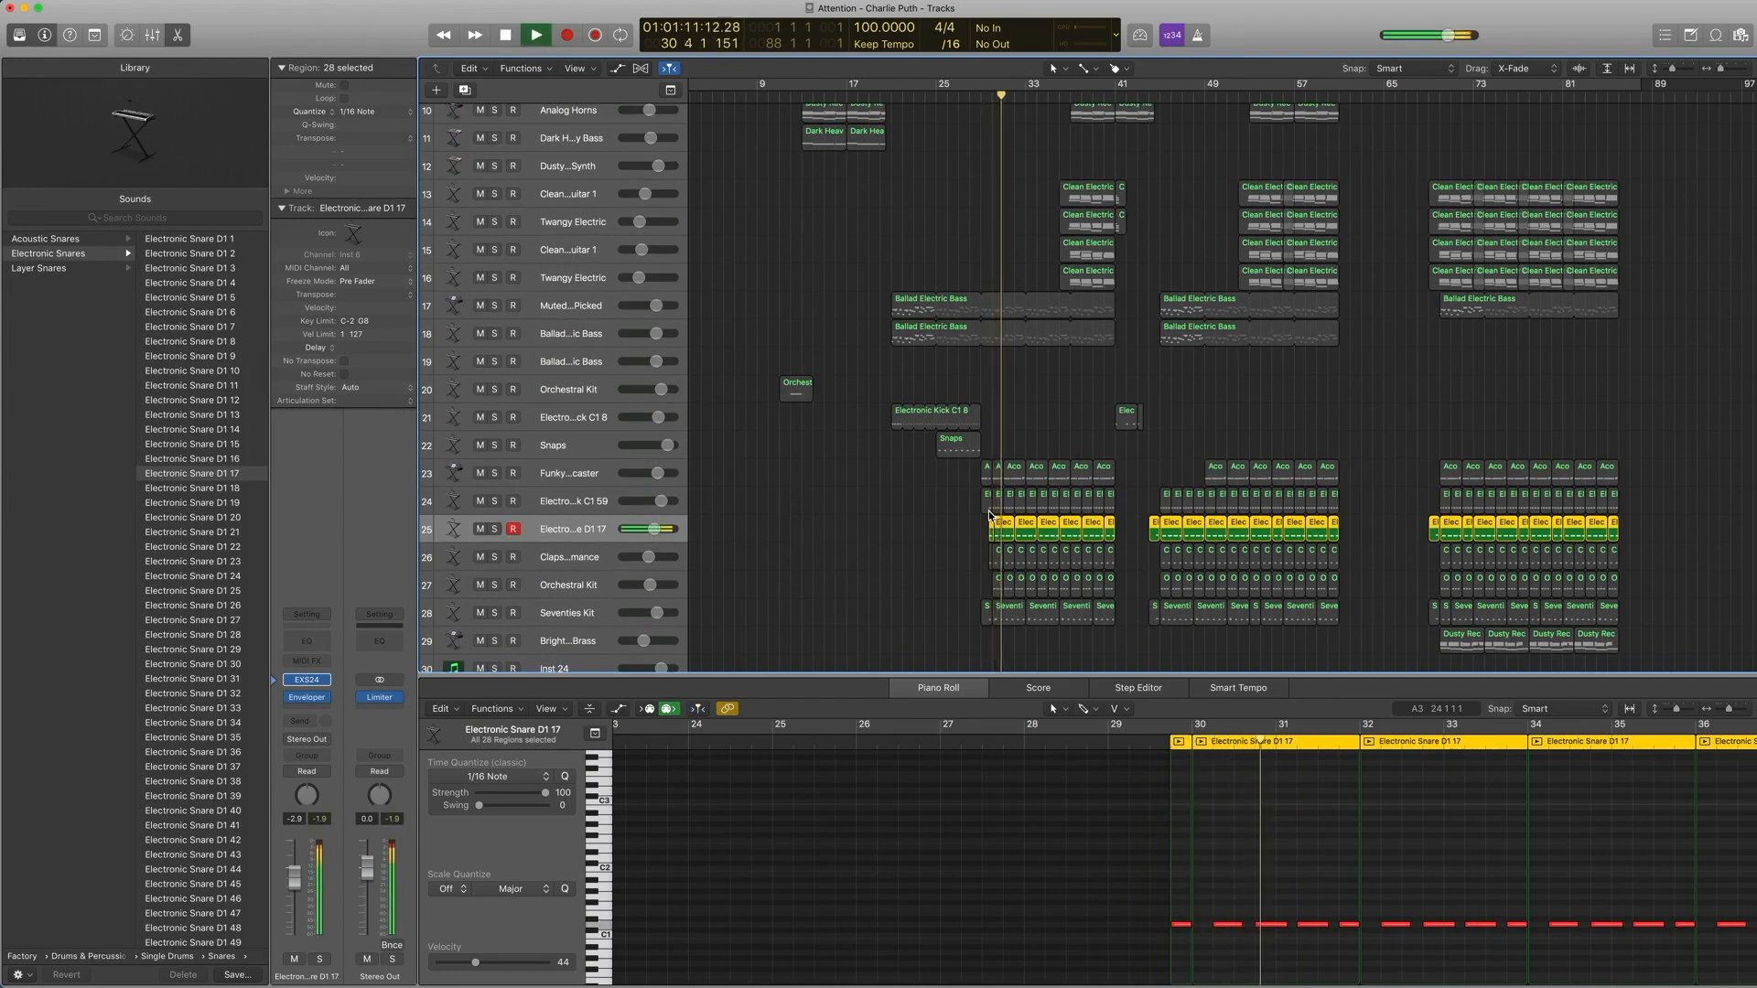
key("space")
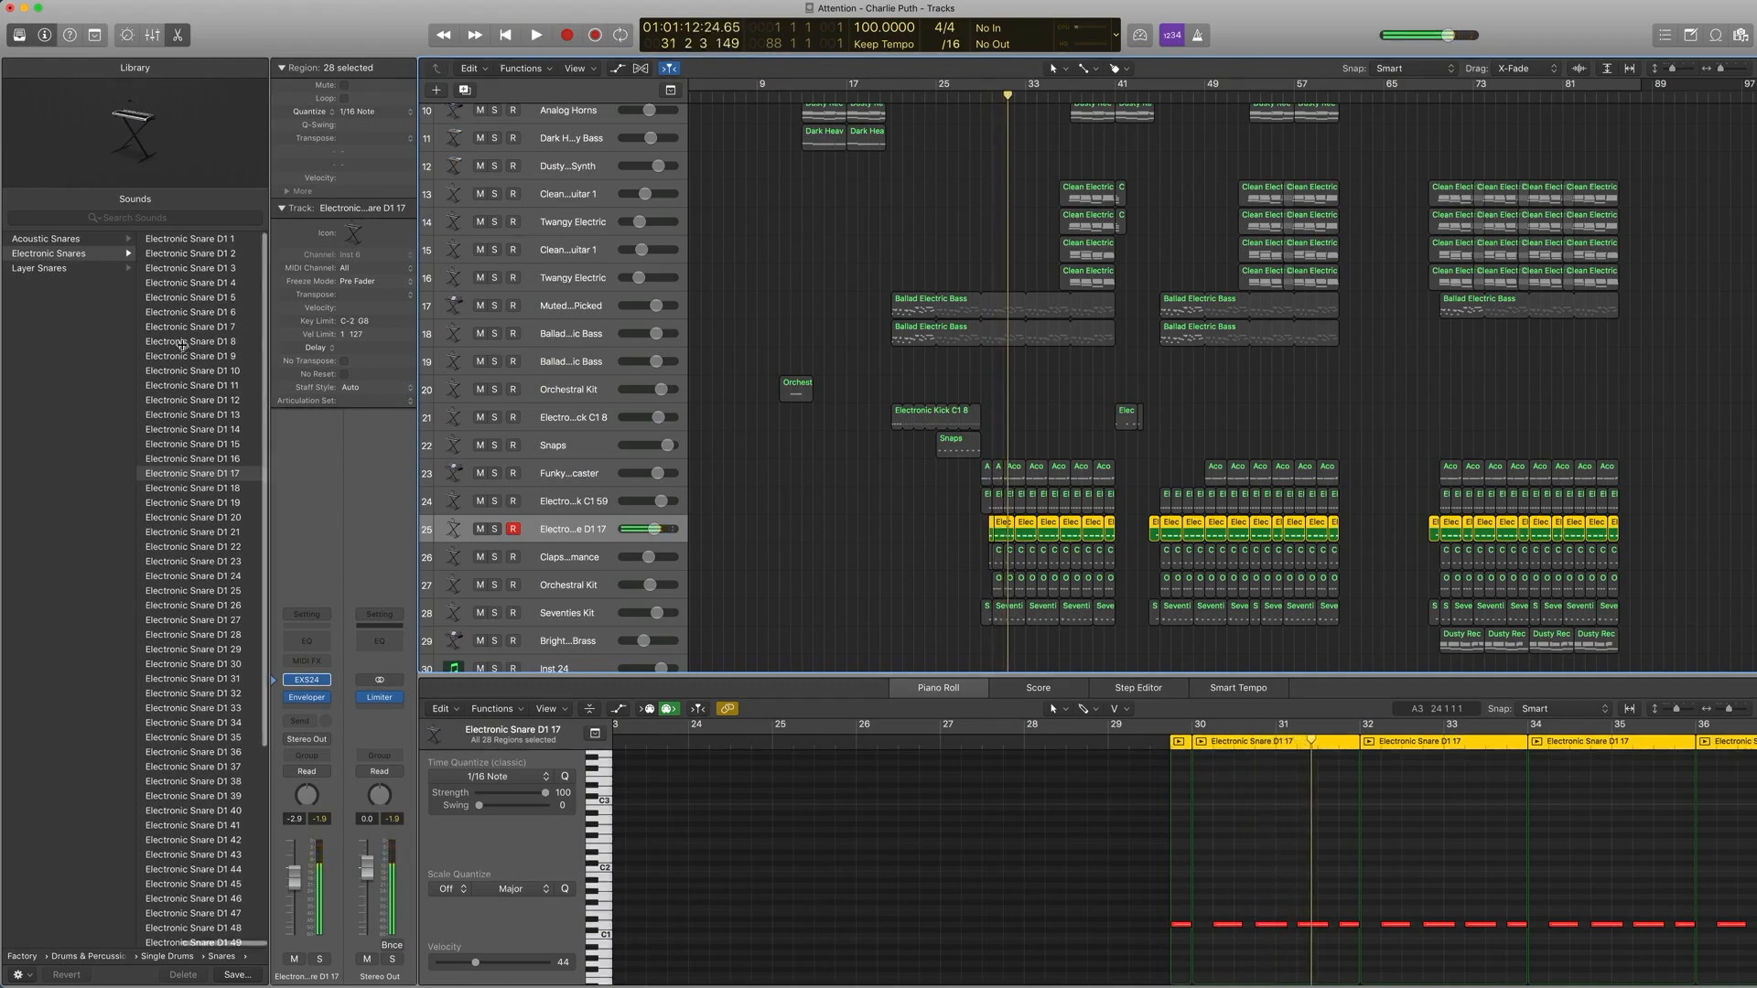
Step: Trace Electronic Snare D1 17 in the library through Single Drums and Snares, and audition the snare's first note in the Piano Roll
scroll(182, 344, "left", 5)
scroll(138, 319, "right", 5)
scroll(82, 282, "left", 3)
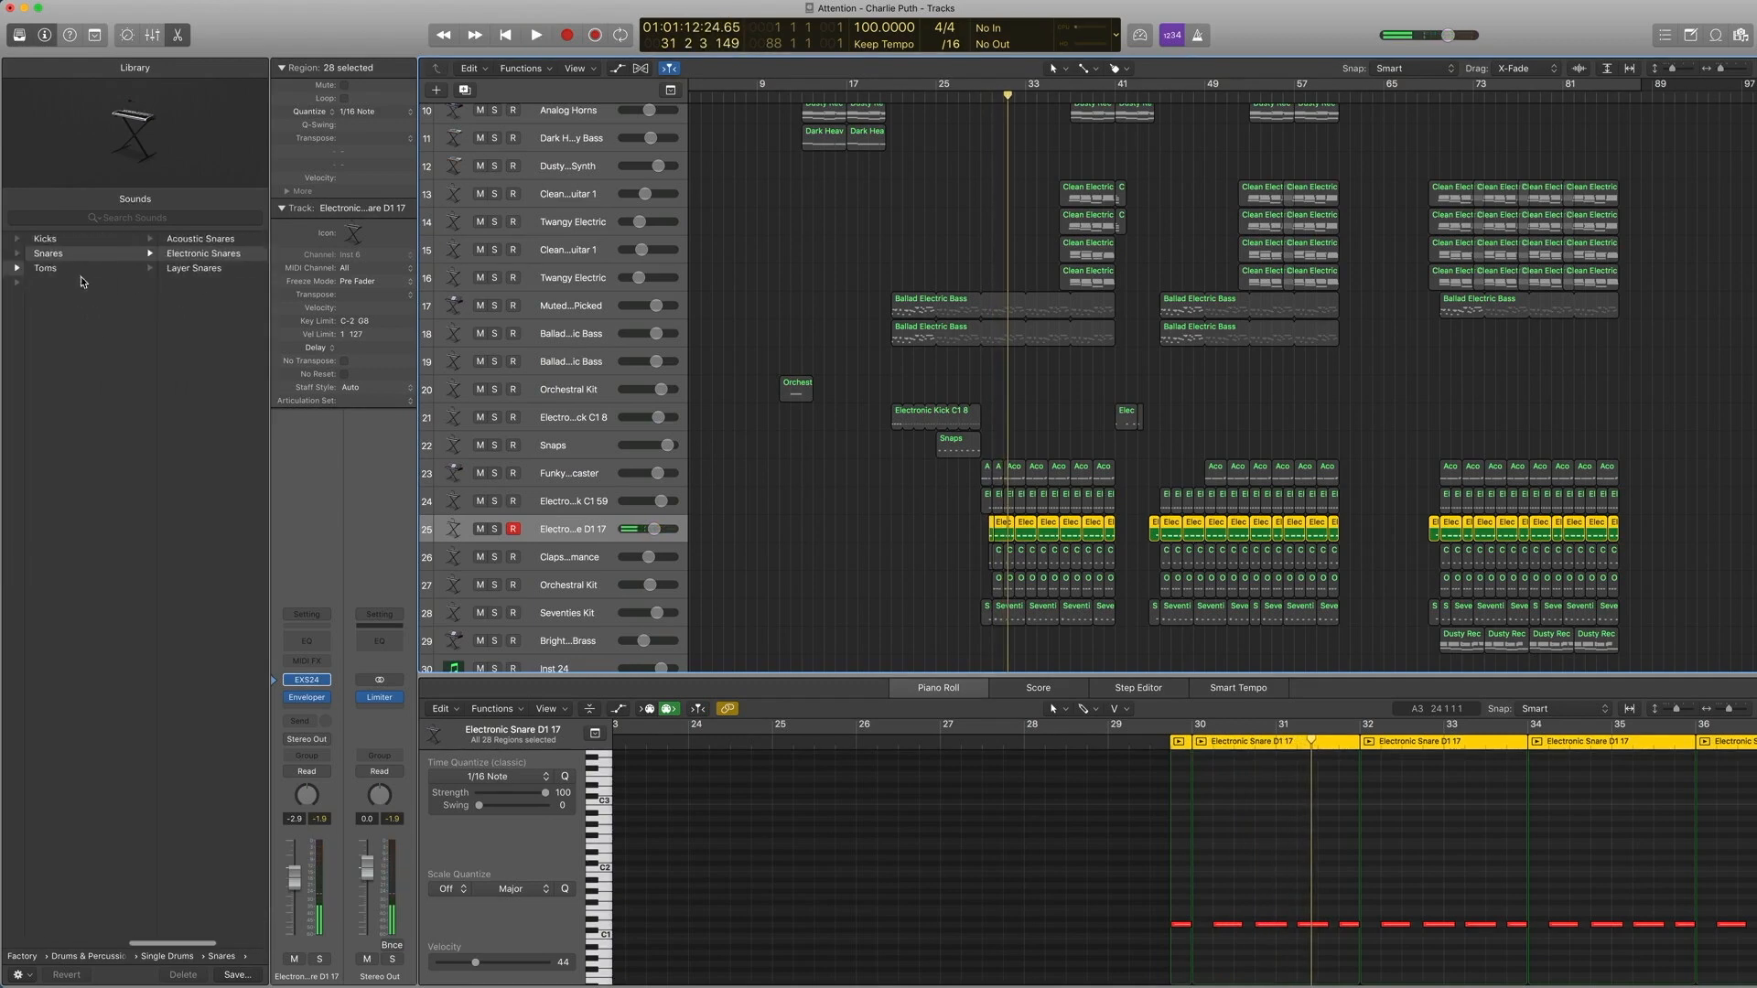
scroll(82, 282, "left", 3)
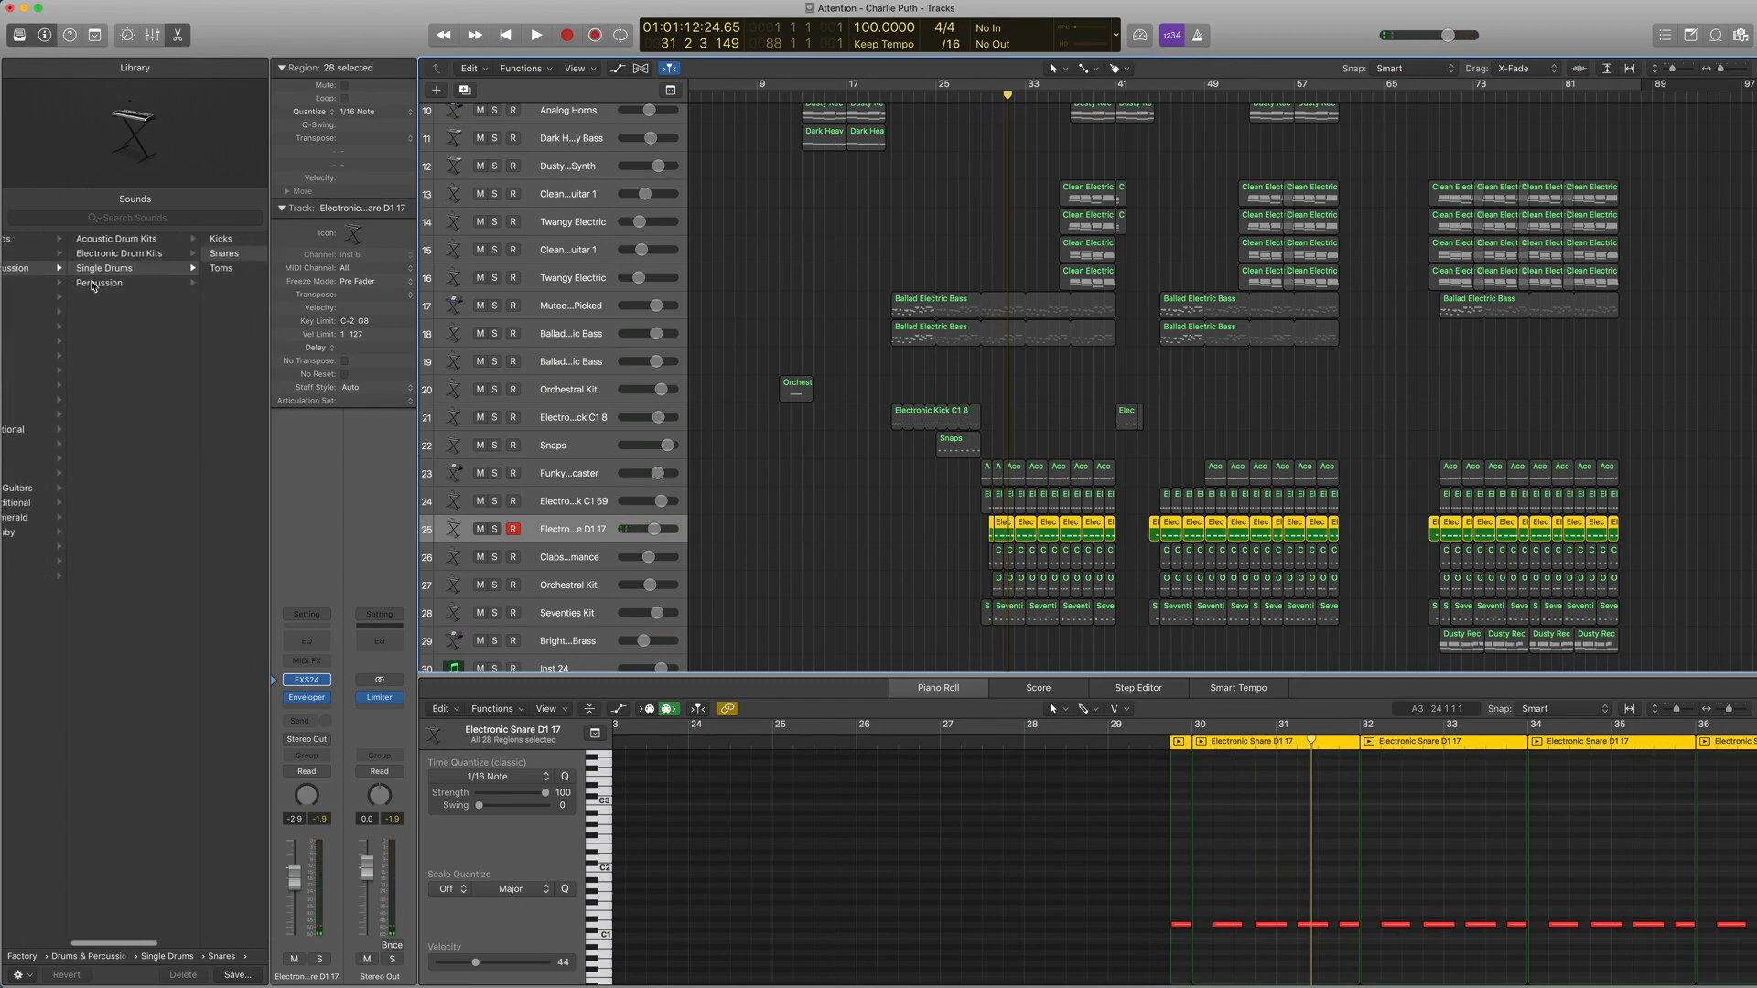
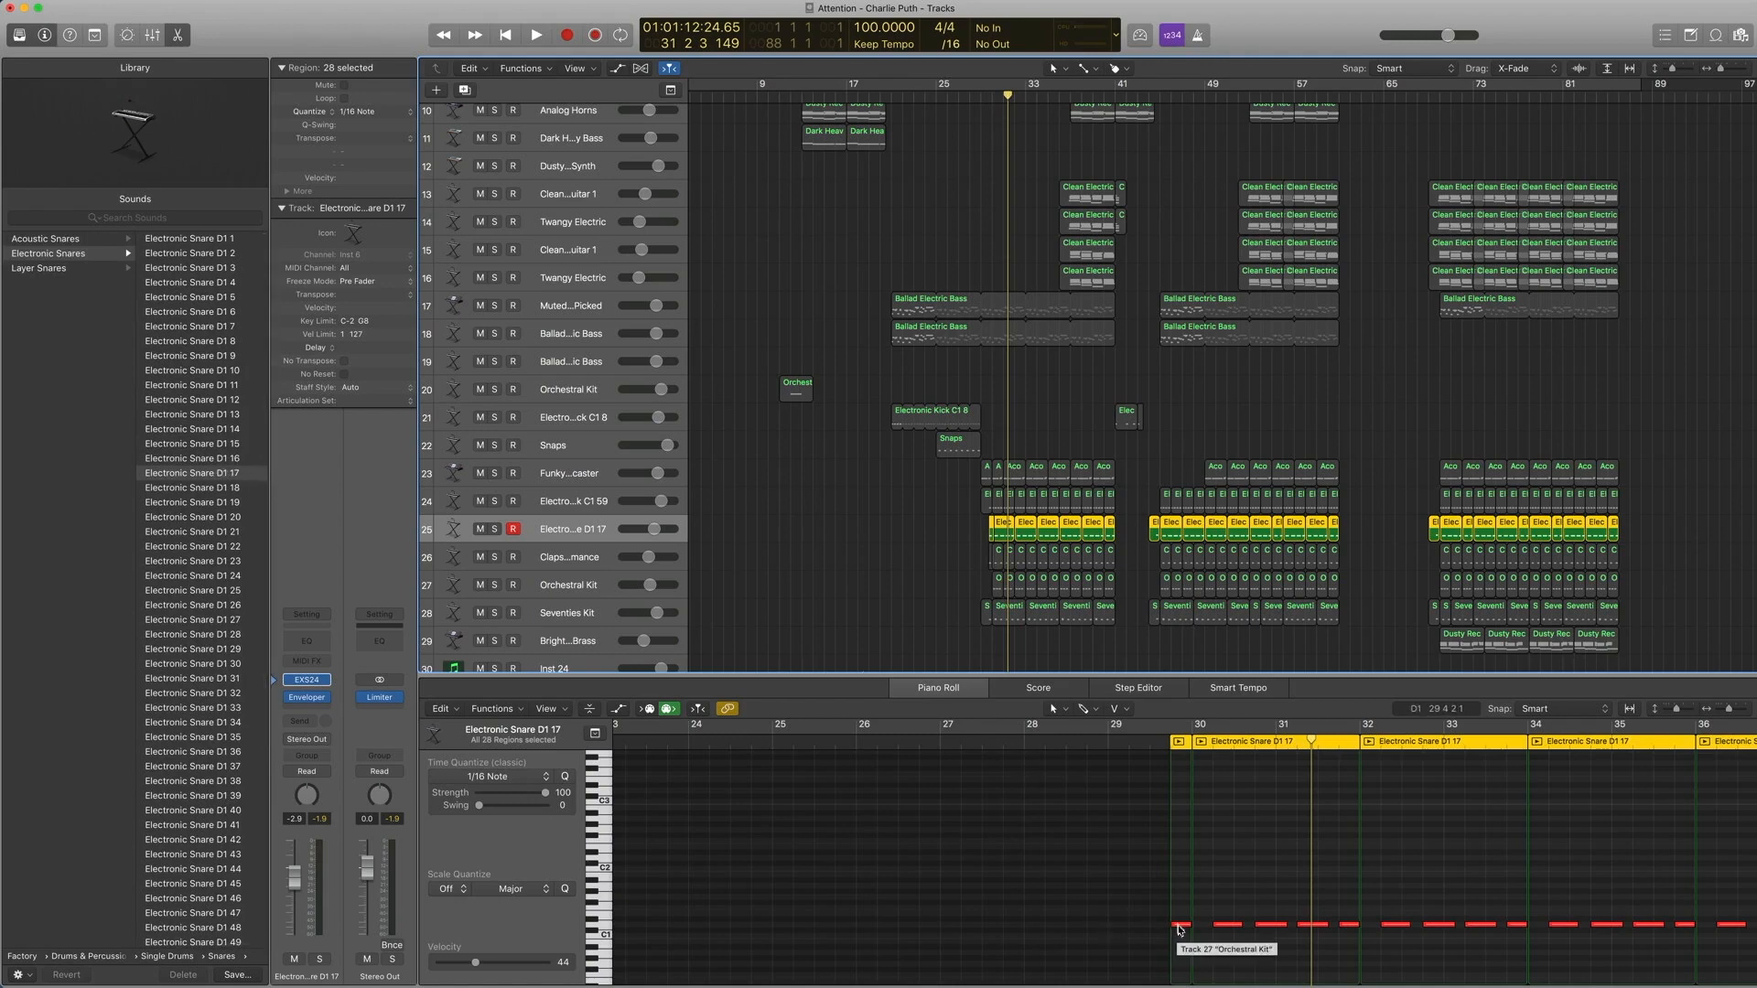
left_click(1180, 927)
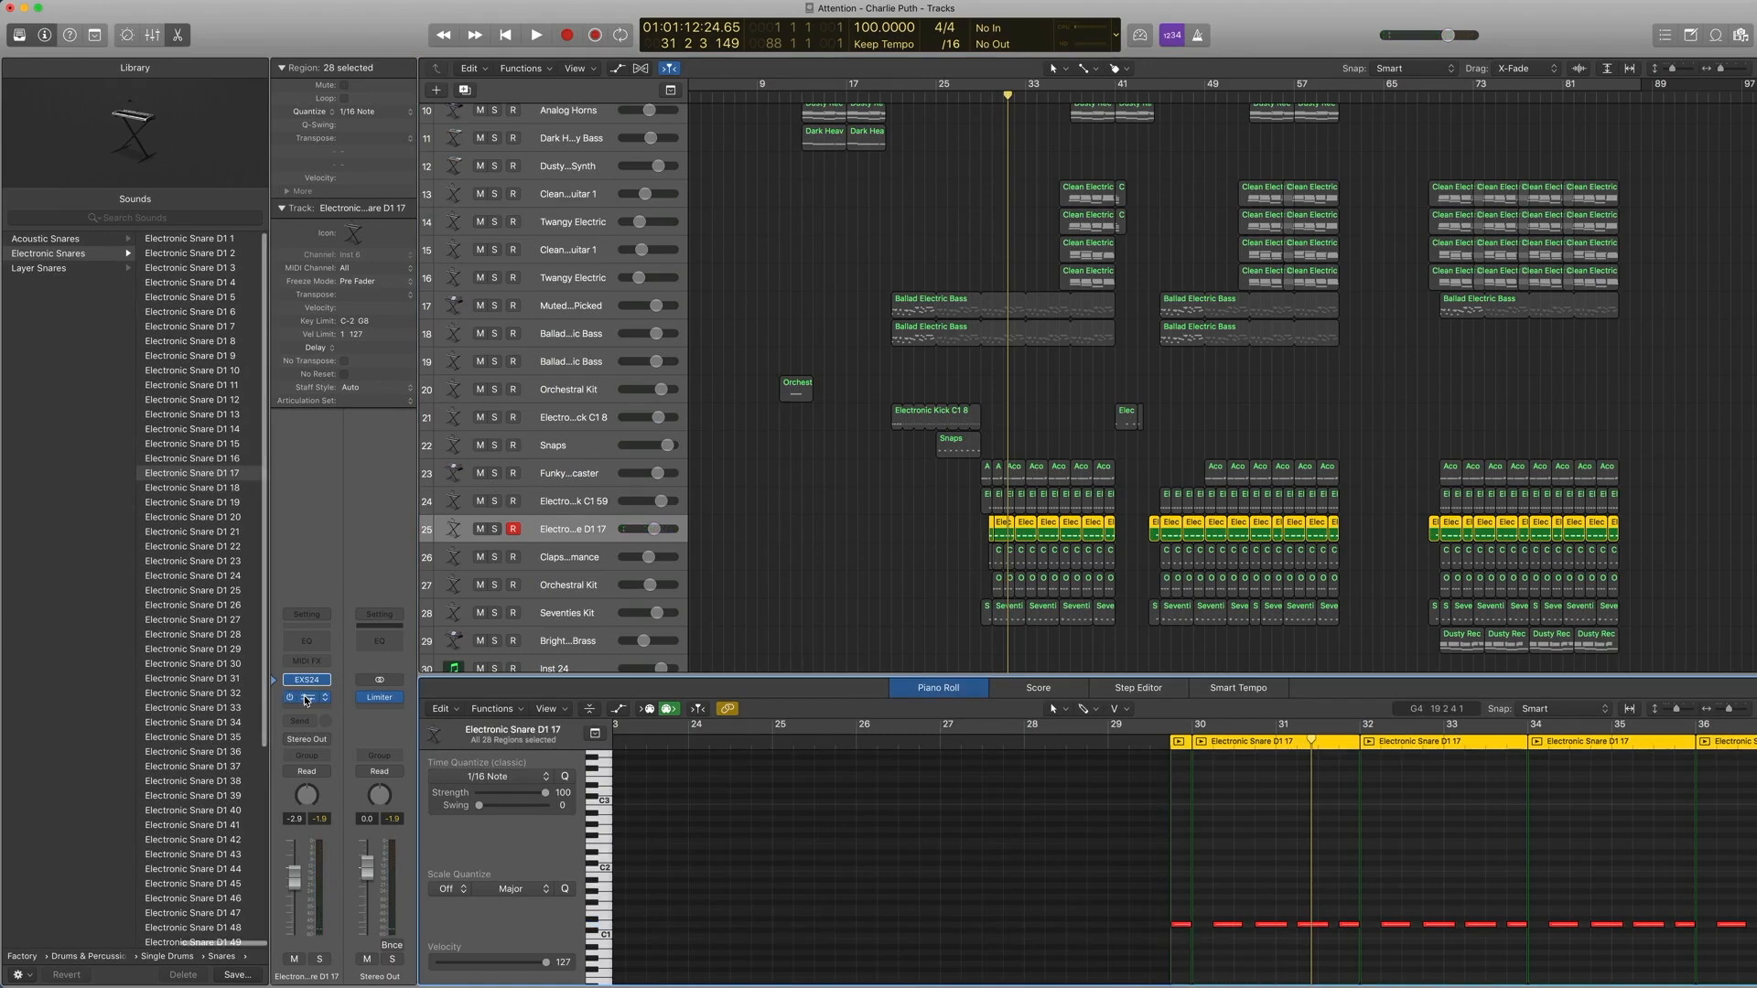
Step: Open the snare's Enveloper and compare the soloed snare with the effect on, bypassed and re-enabled, leaving the plug-in window closed
left_click(306, 698)
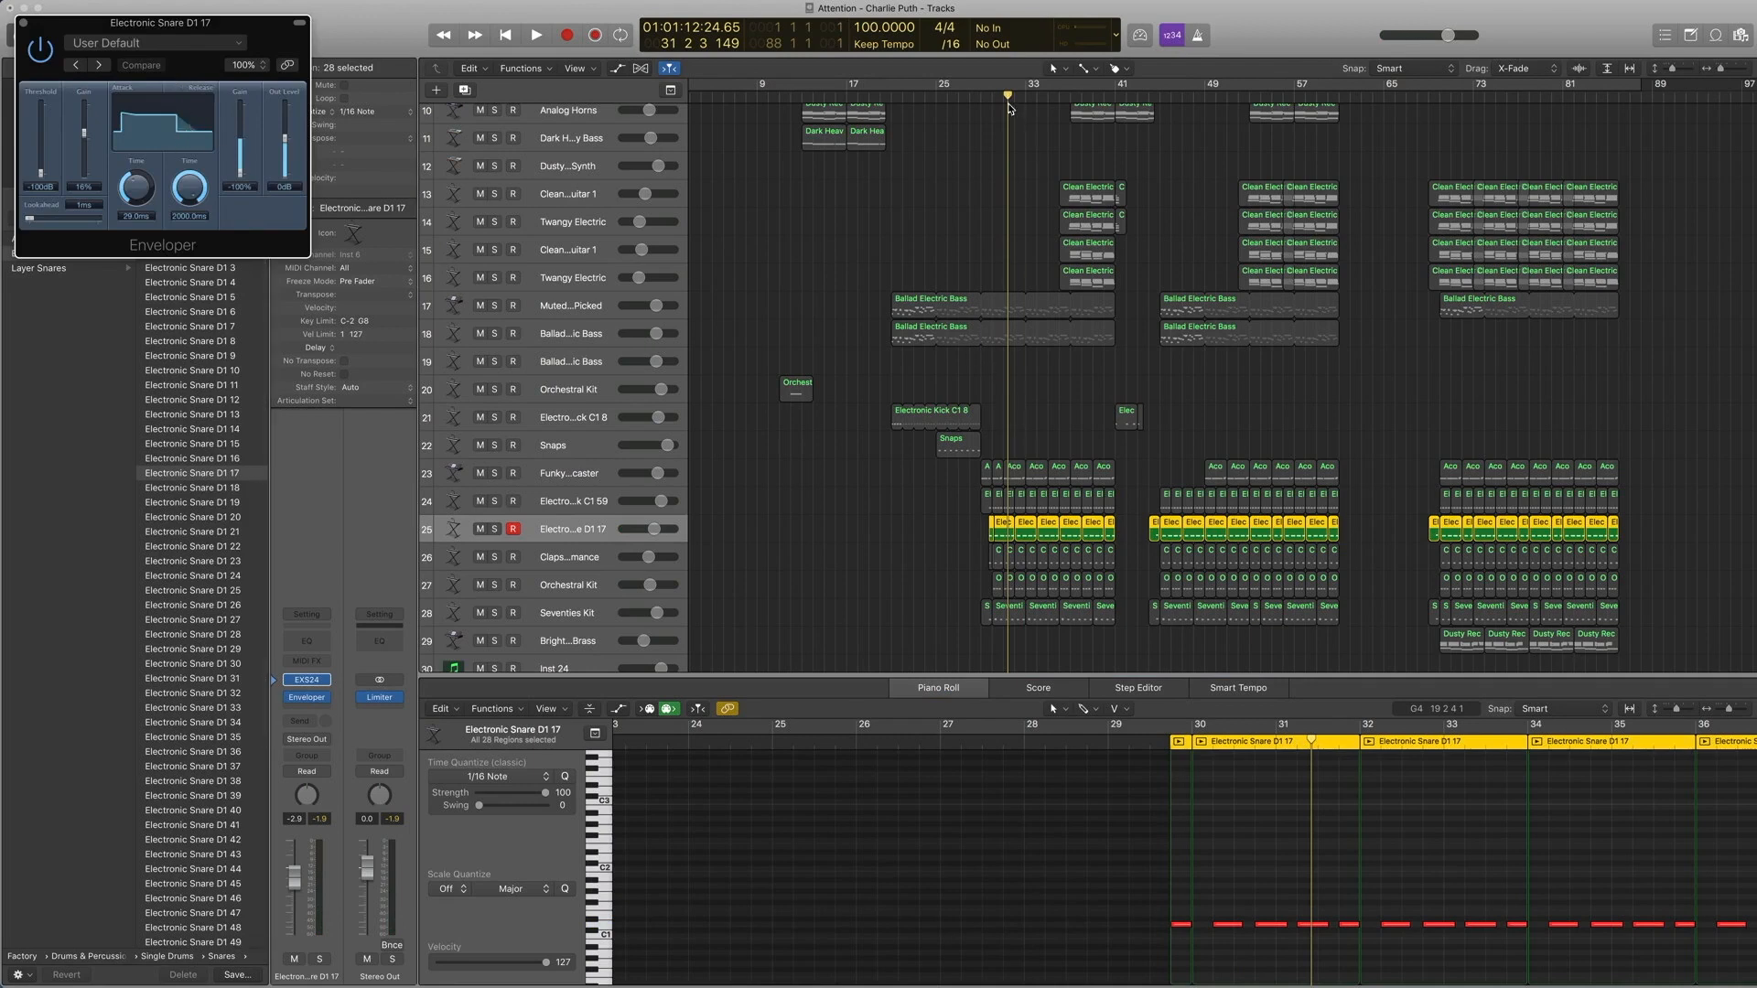
key("space")
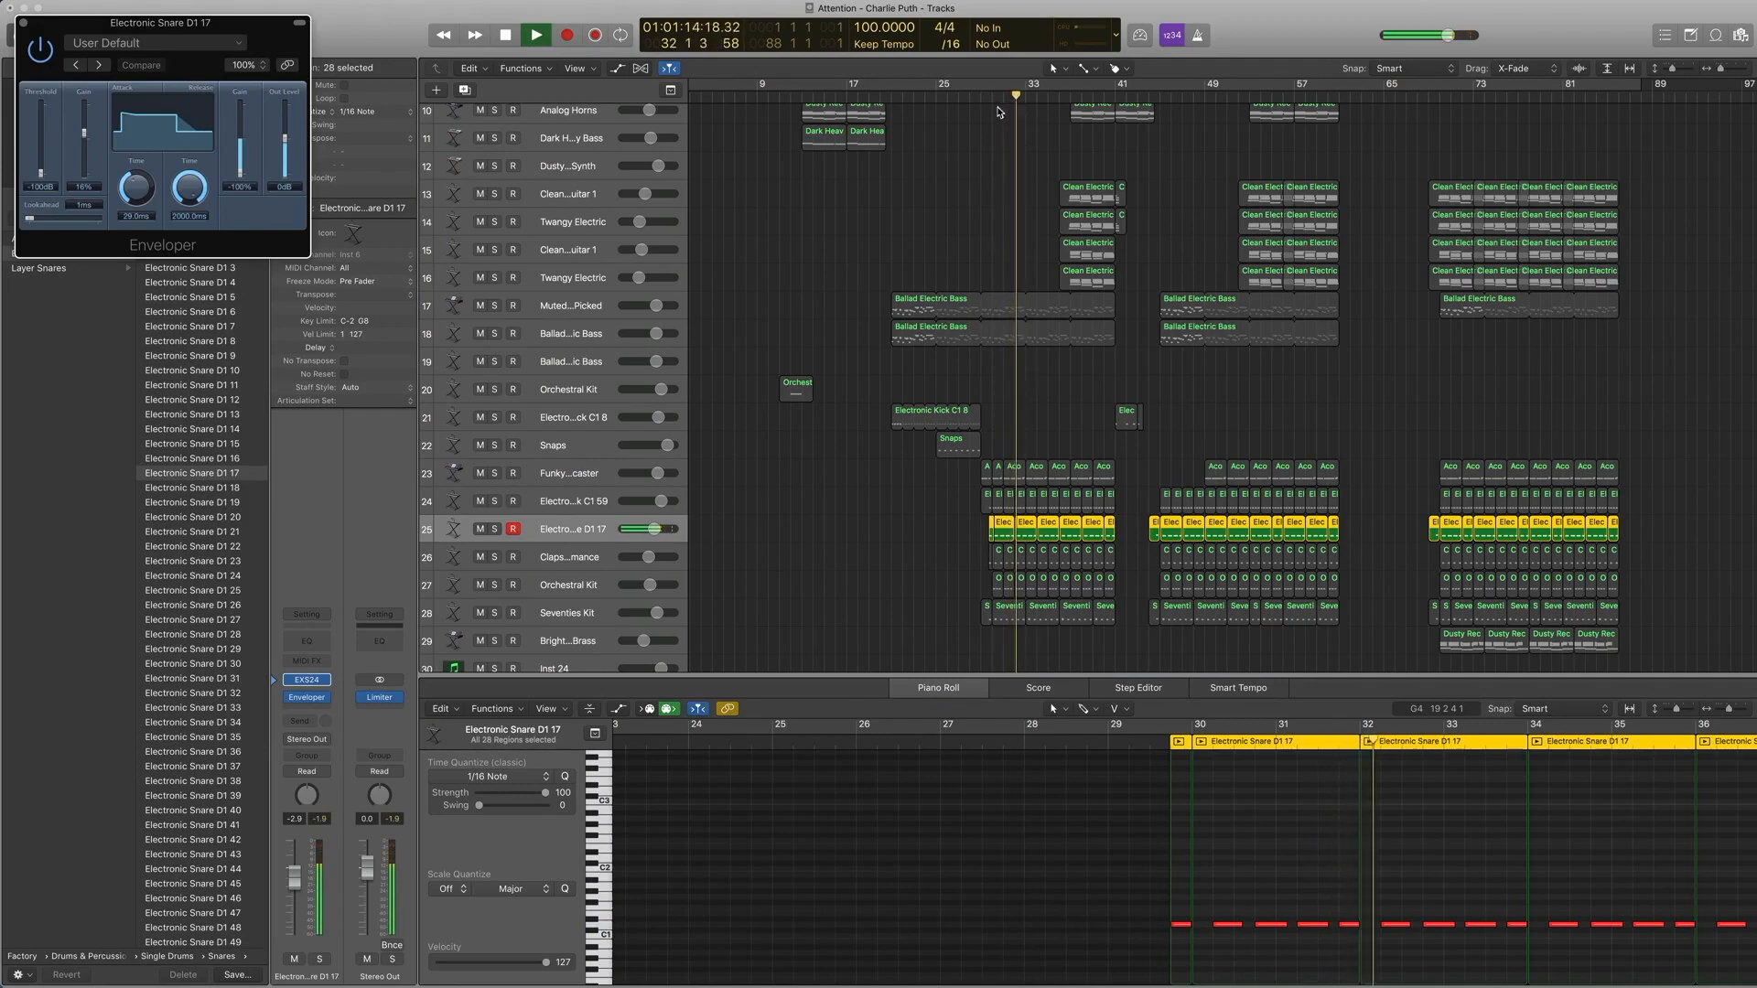
key("space")
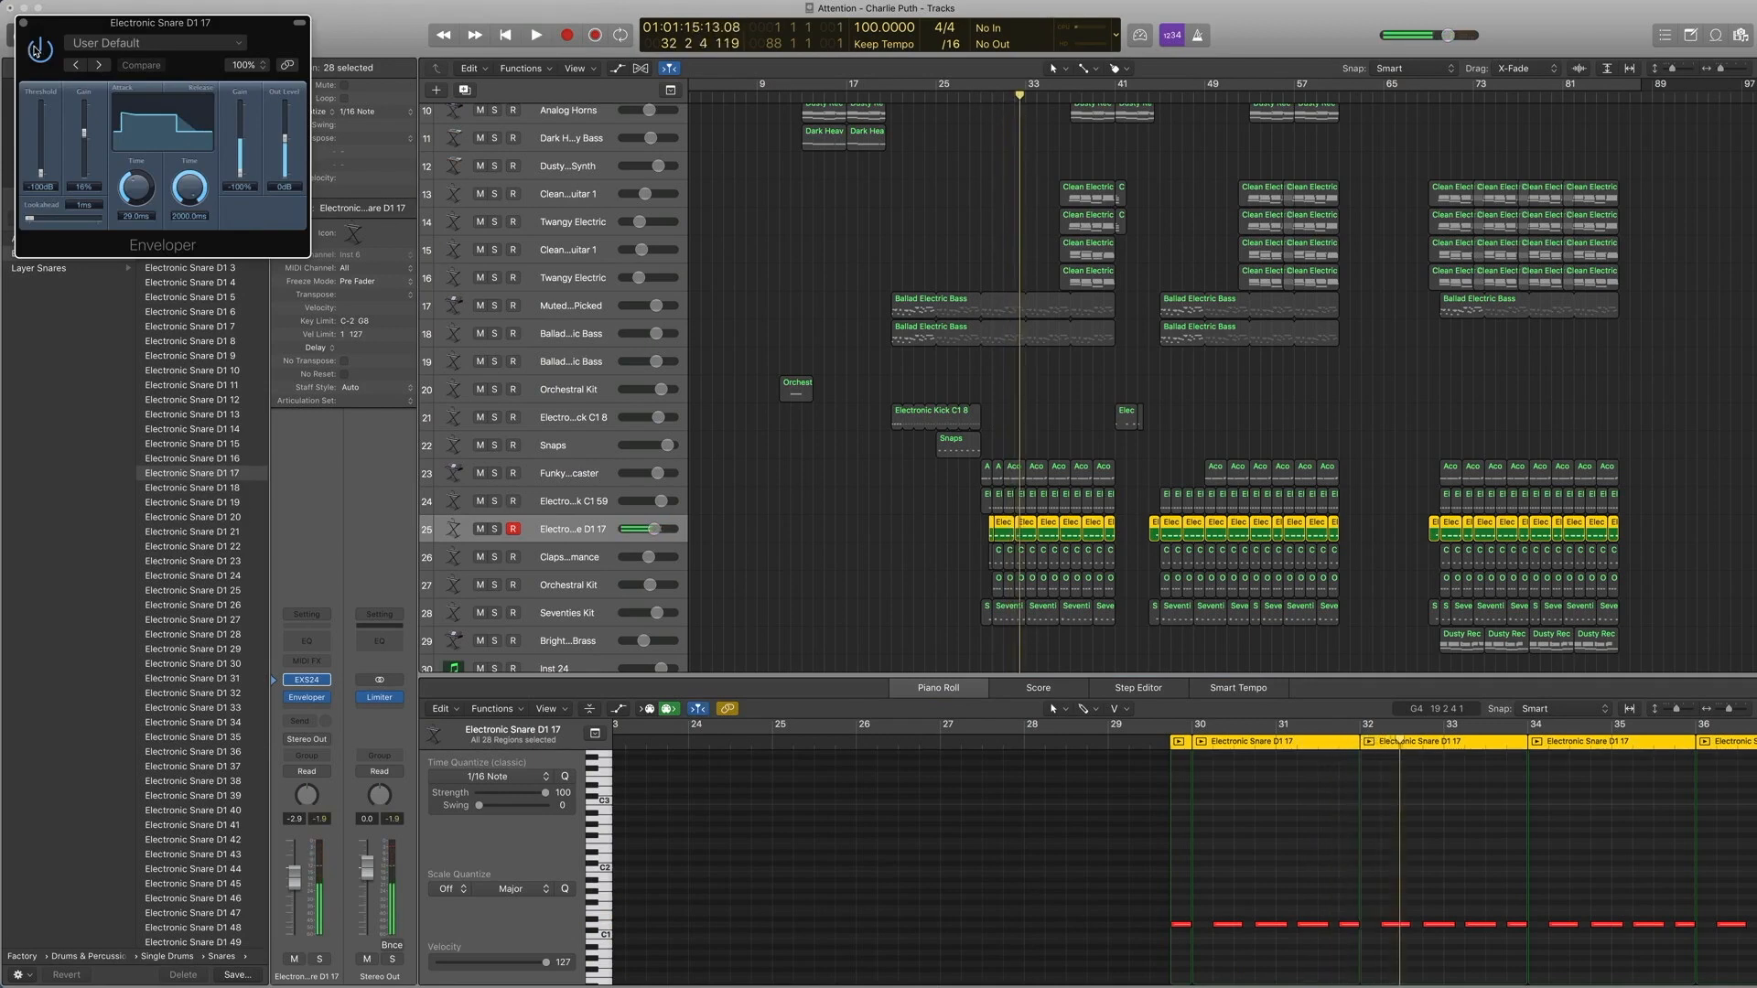
key("space")
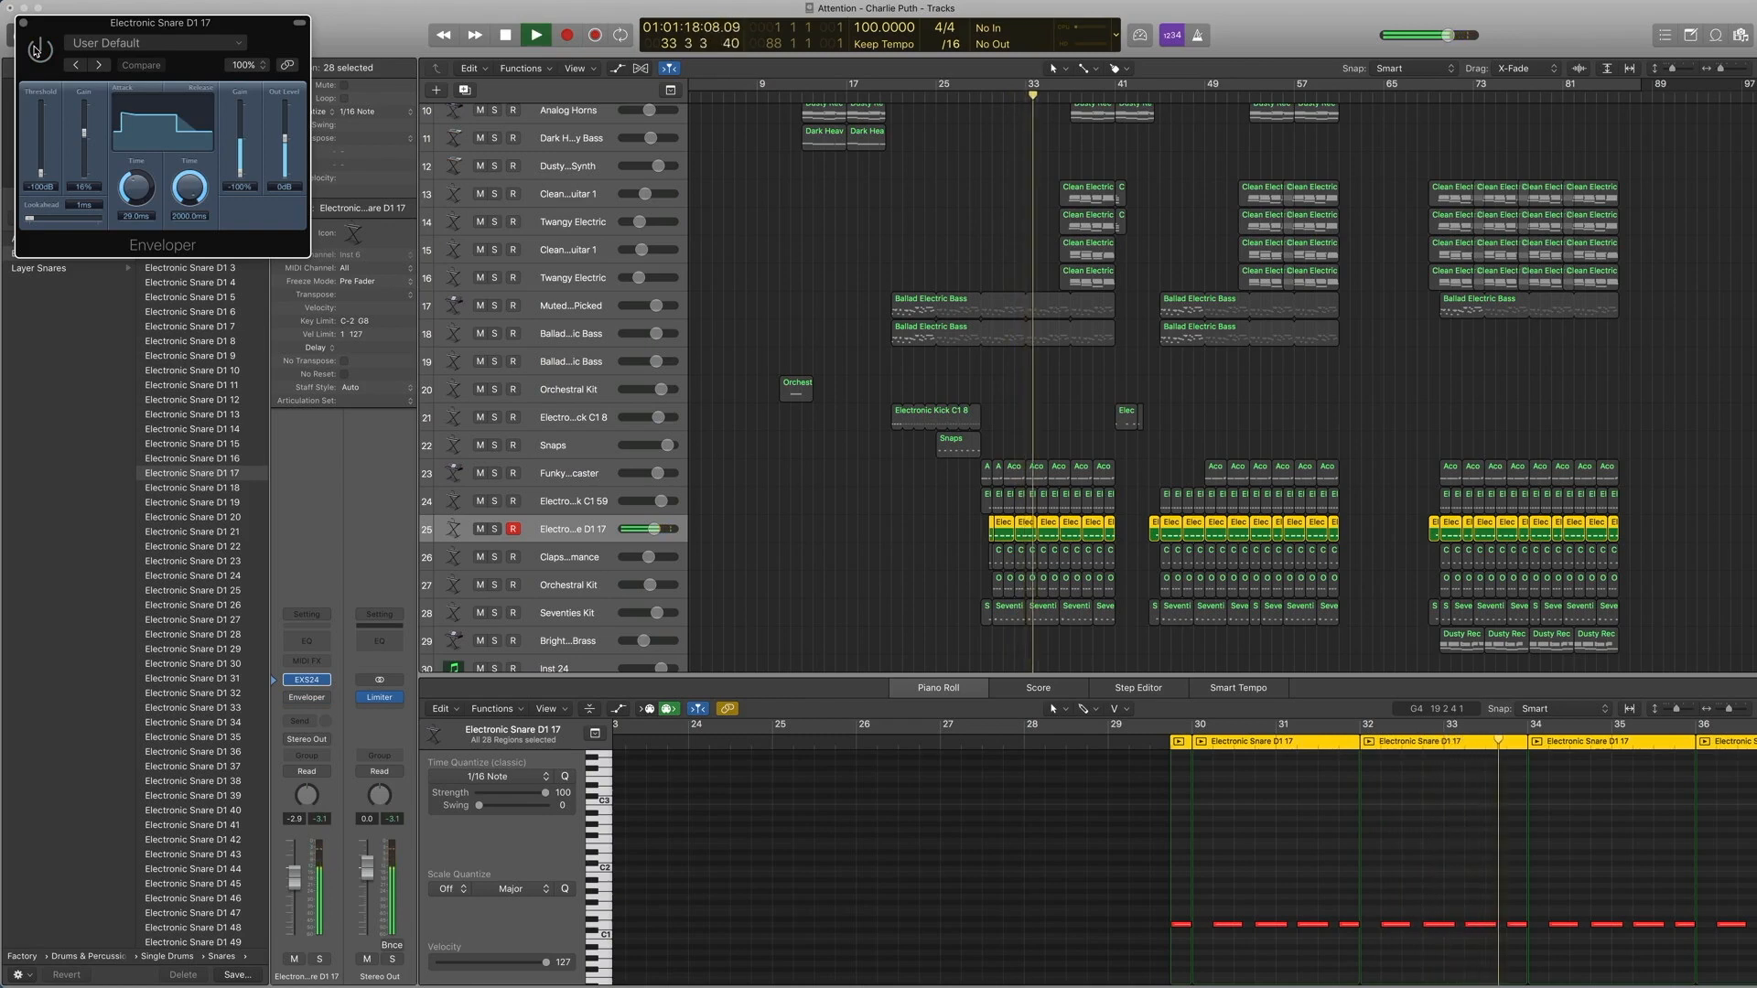
key("space")
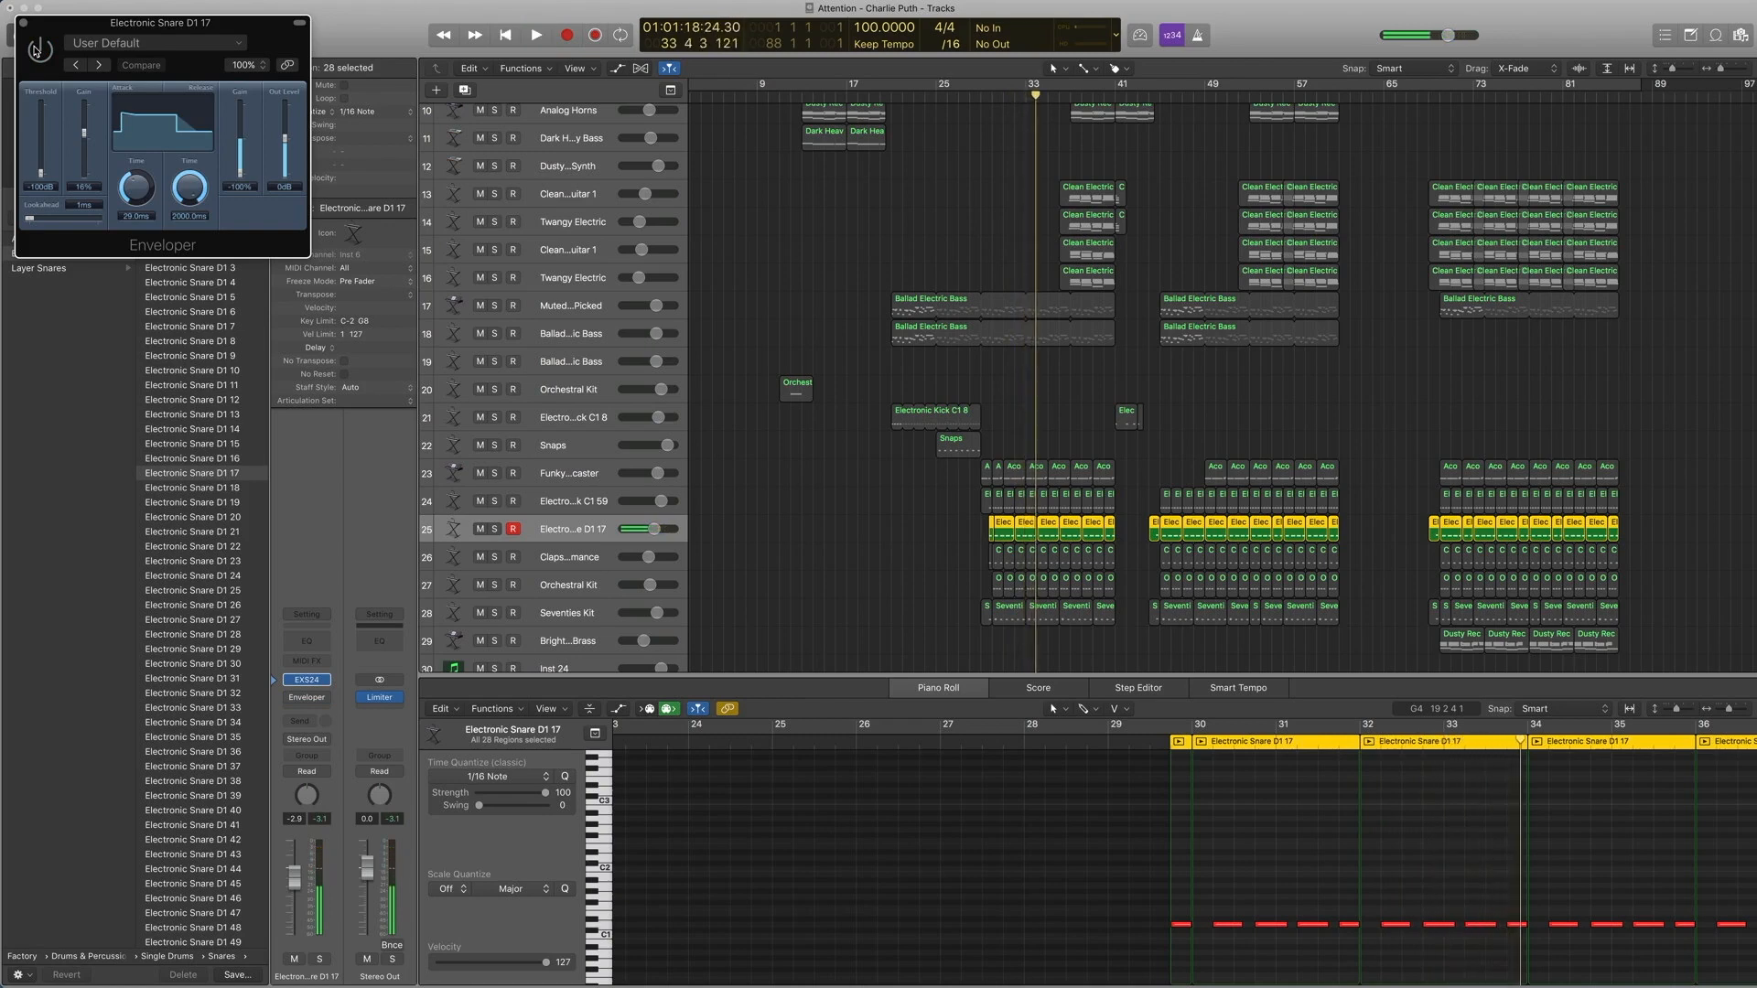
key("space")
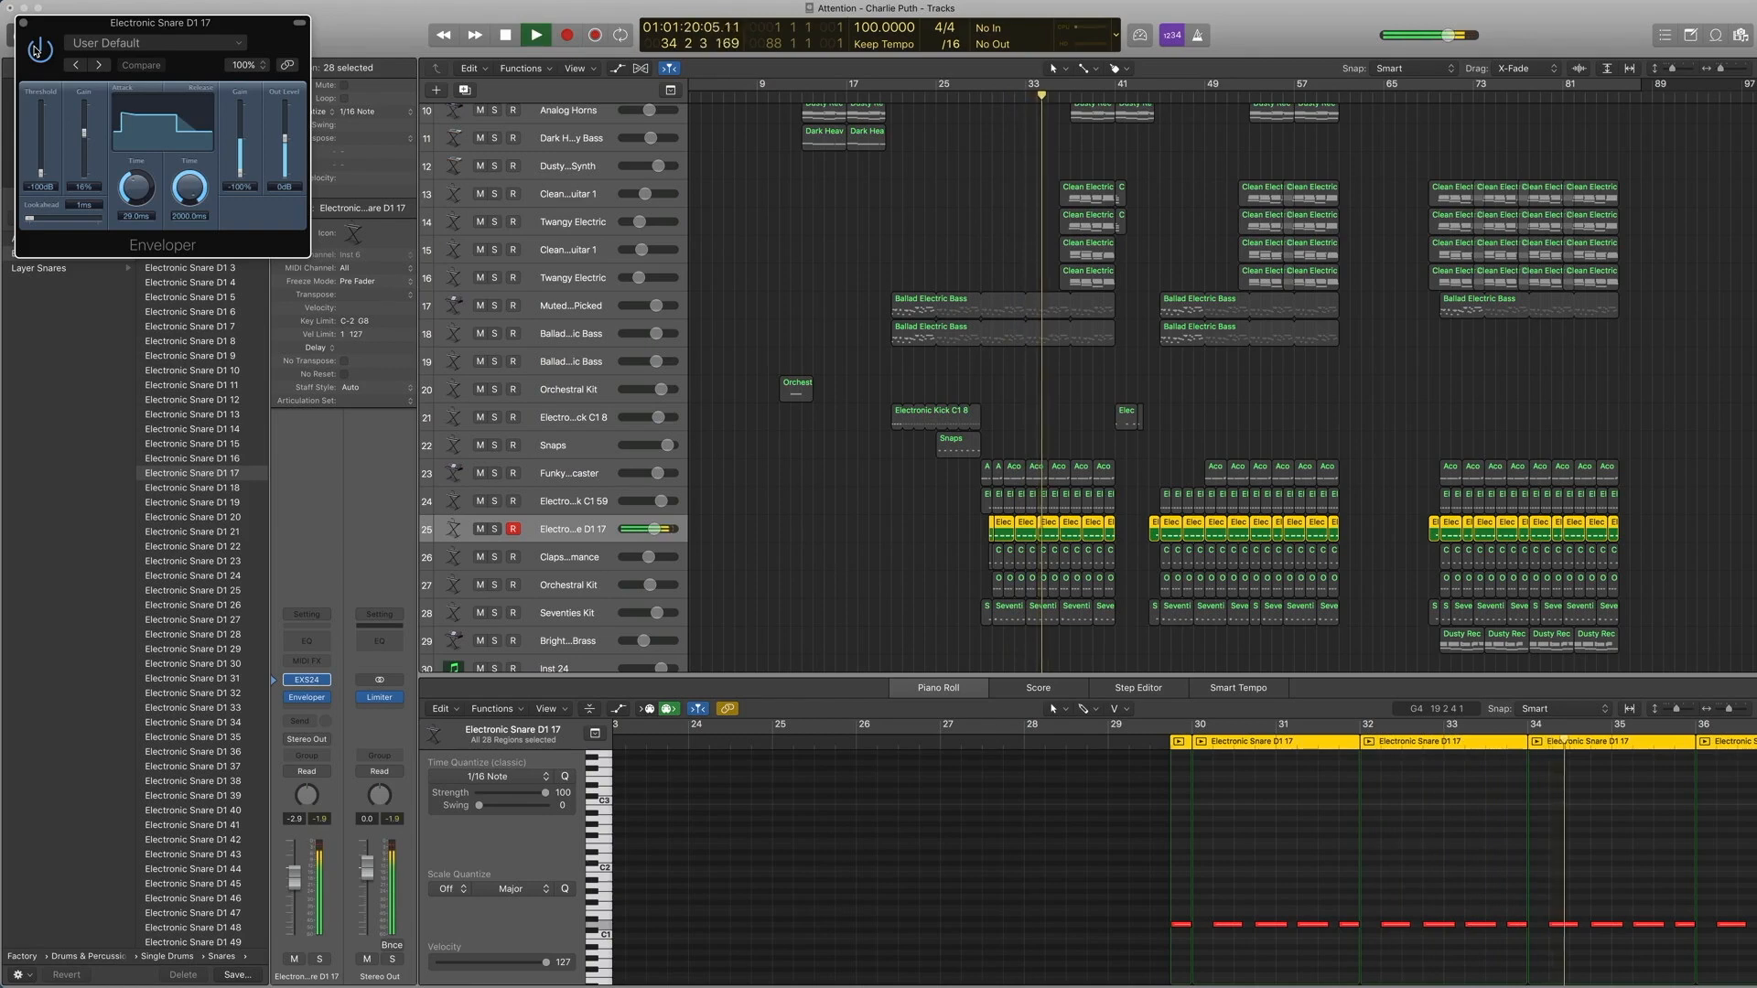
key("space")
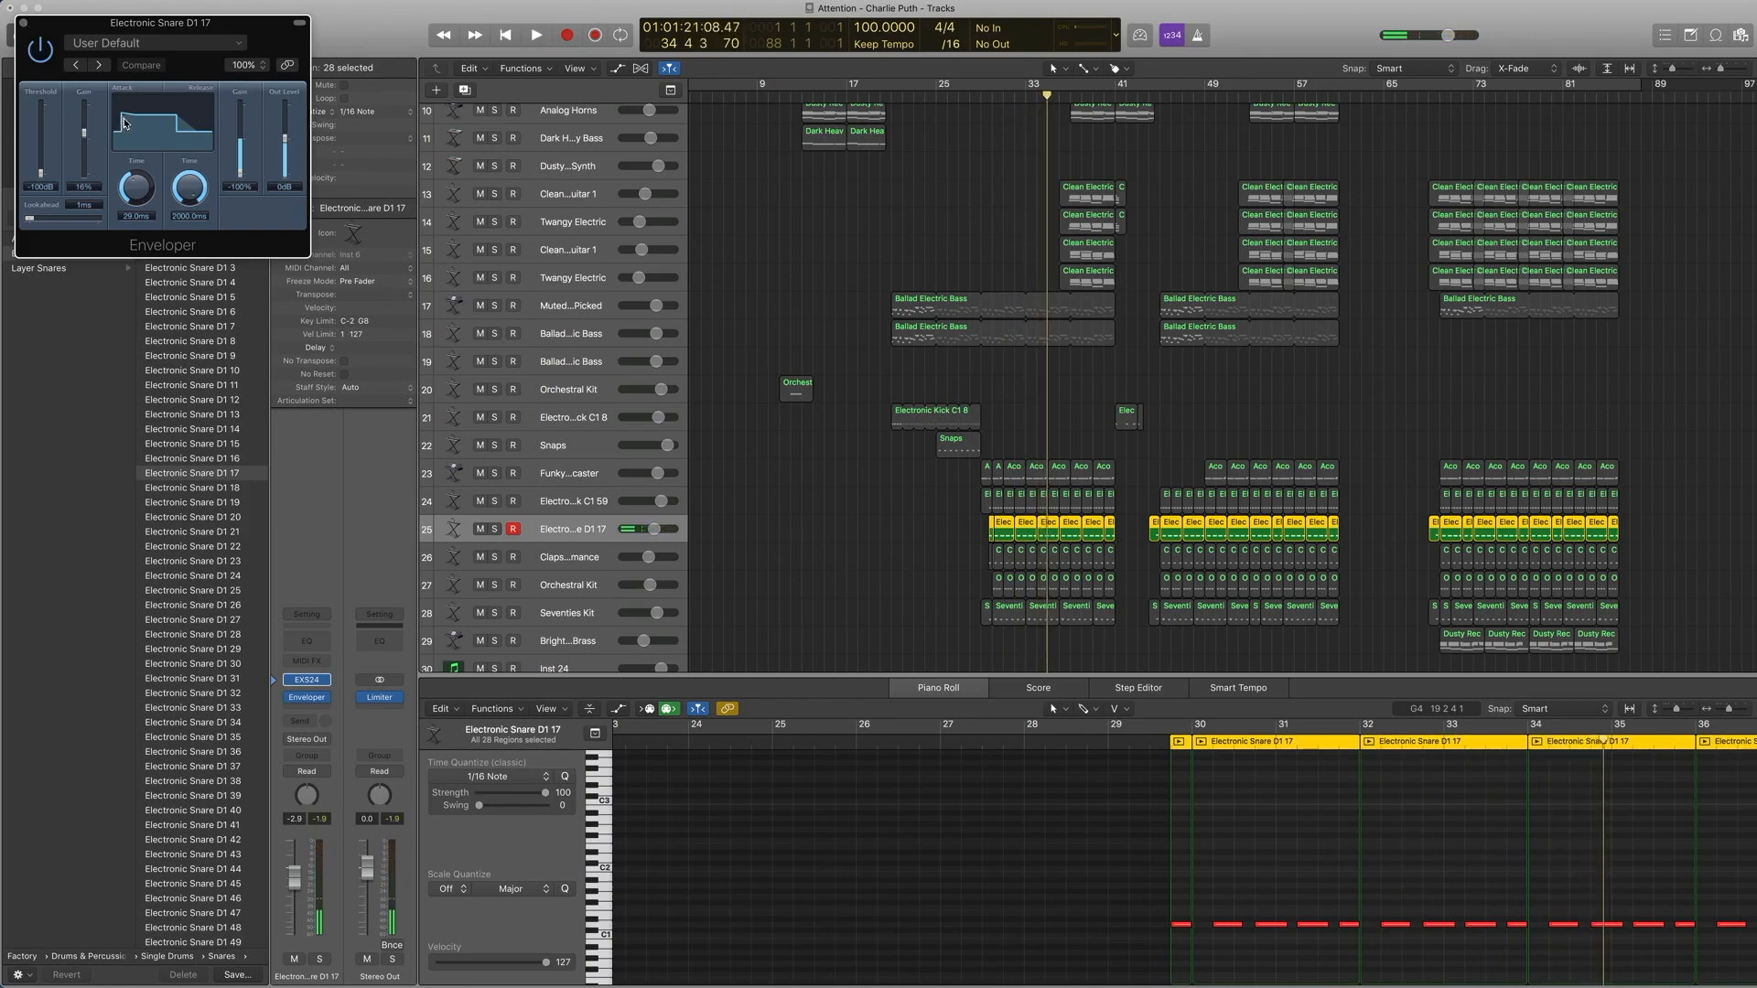
left_click(24, 23)
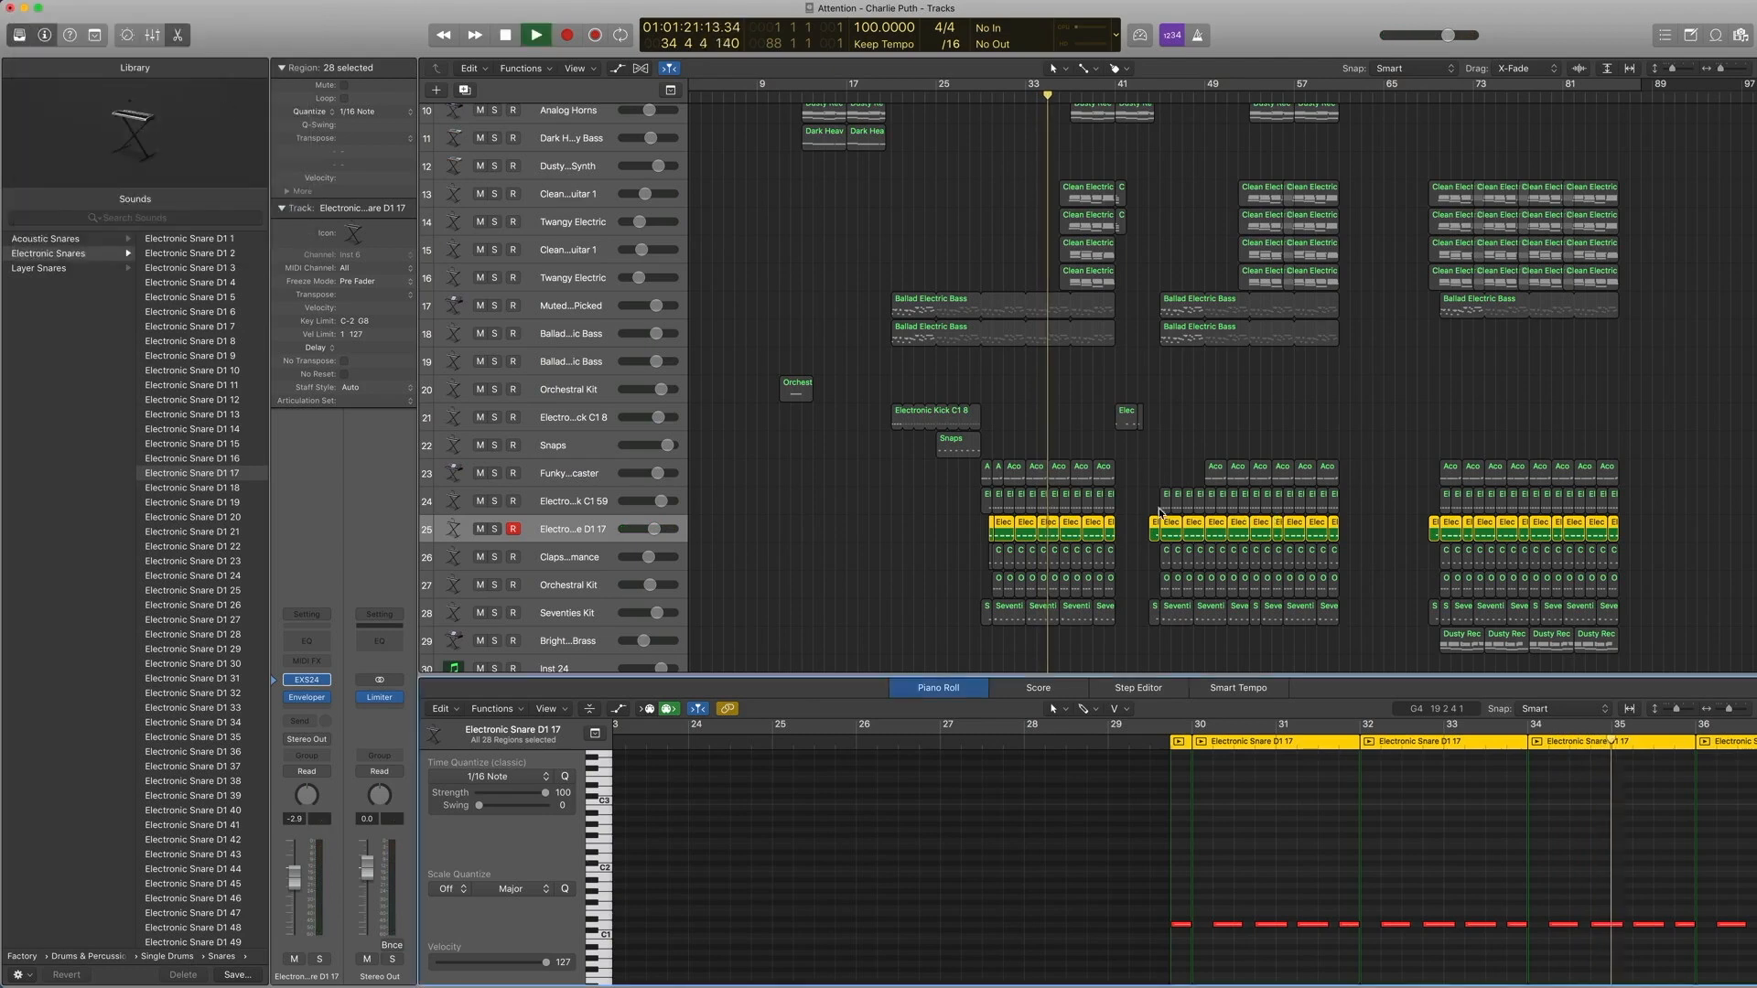
Step: Play the first chorus's funky guitar, kick and snare regions soloed together, add the Ballad Electric Bass regions during playback, and turn off solo mode
left_click_drag(1130, 535, 984, 475)
key("comma")
key("comma")
key("comma")
key("comma")
key("comma")
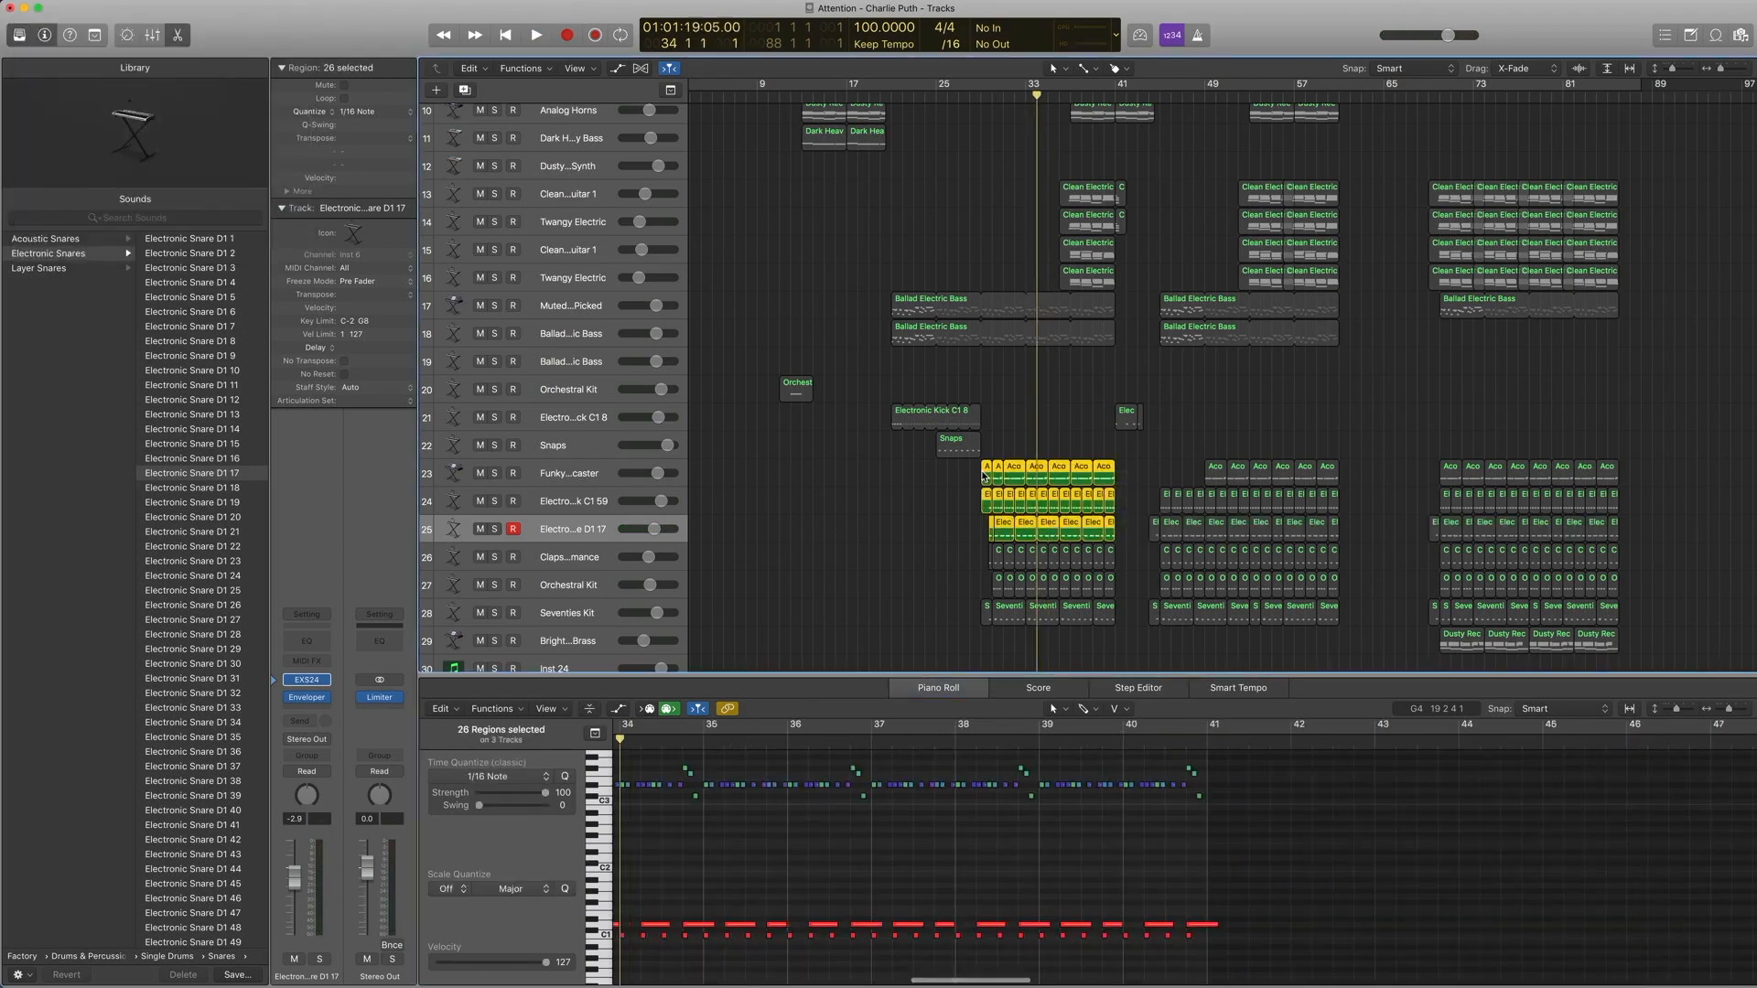
key("space")
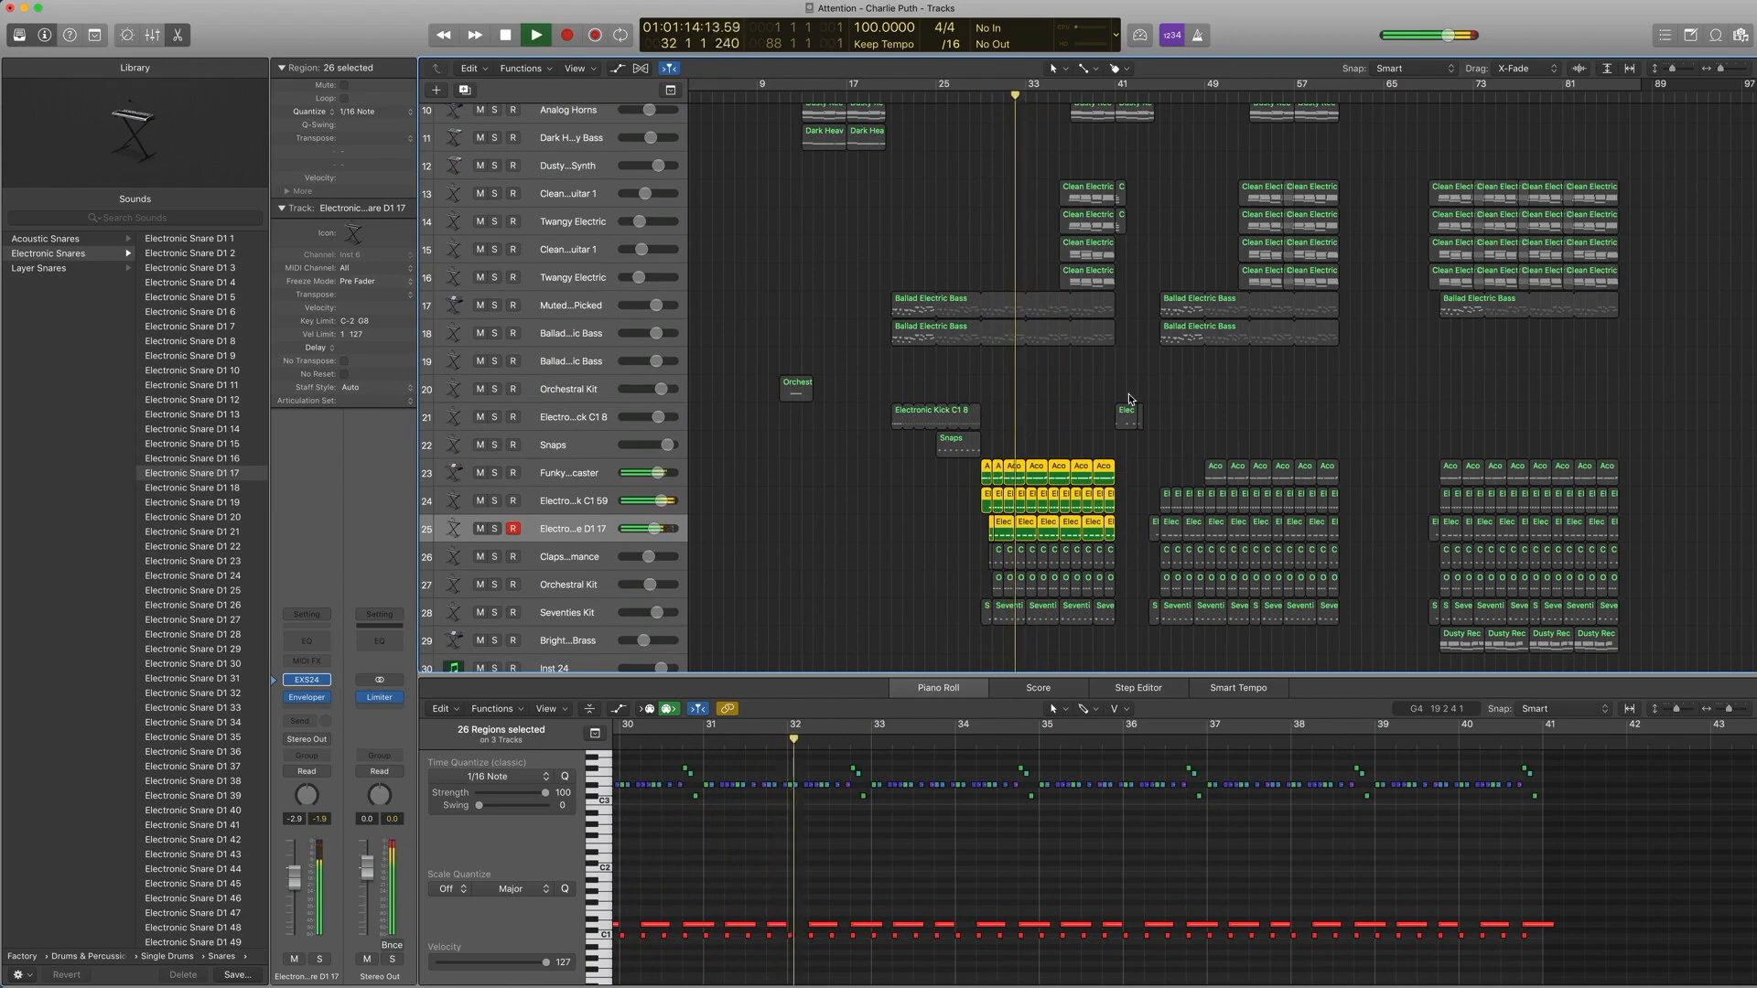
left_click(999, 308, "shift")
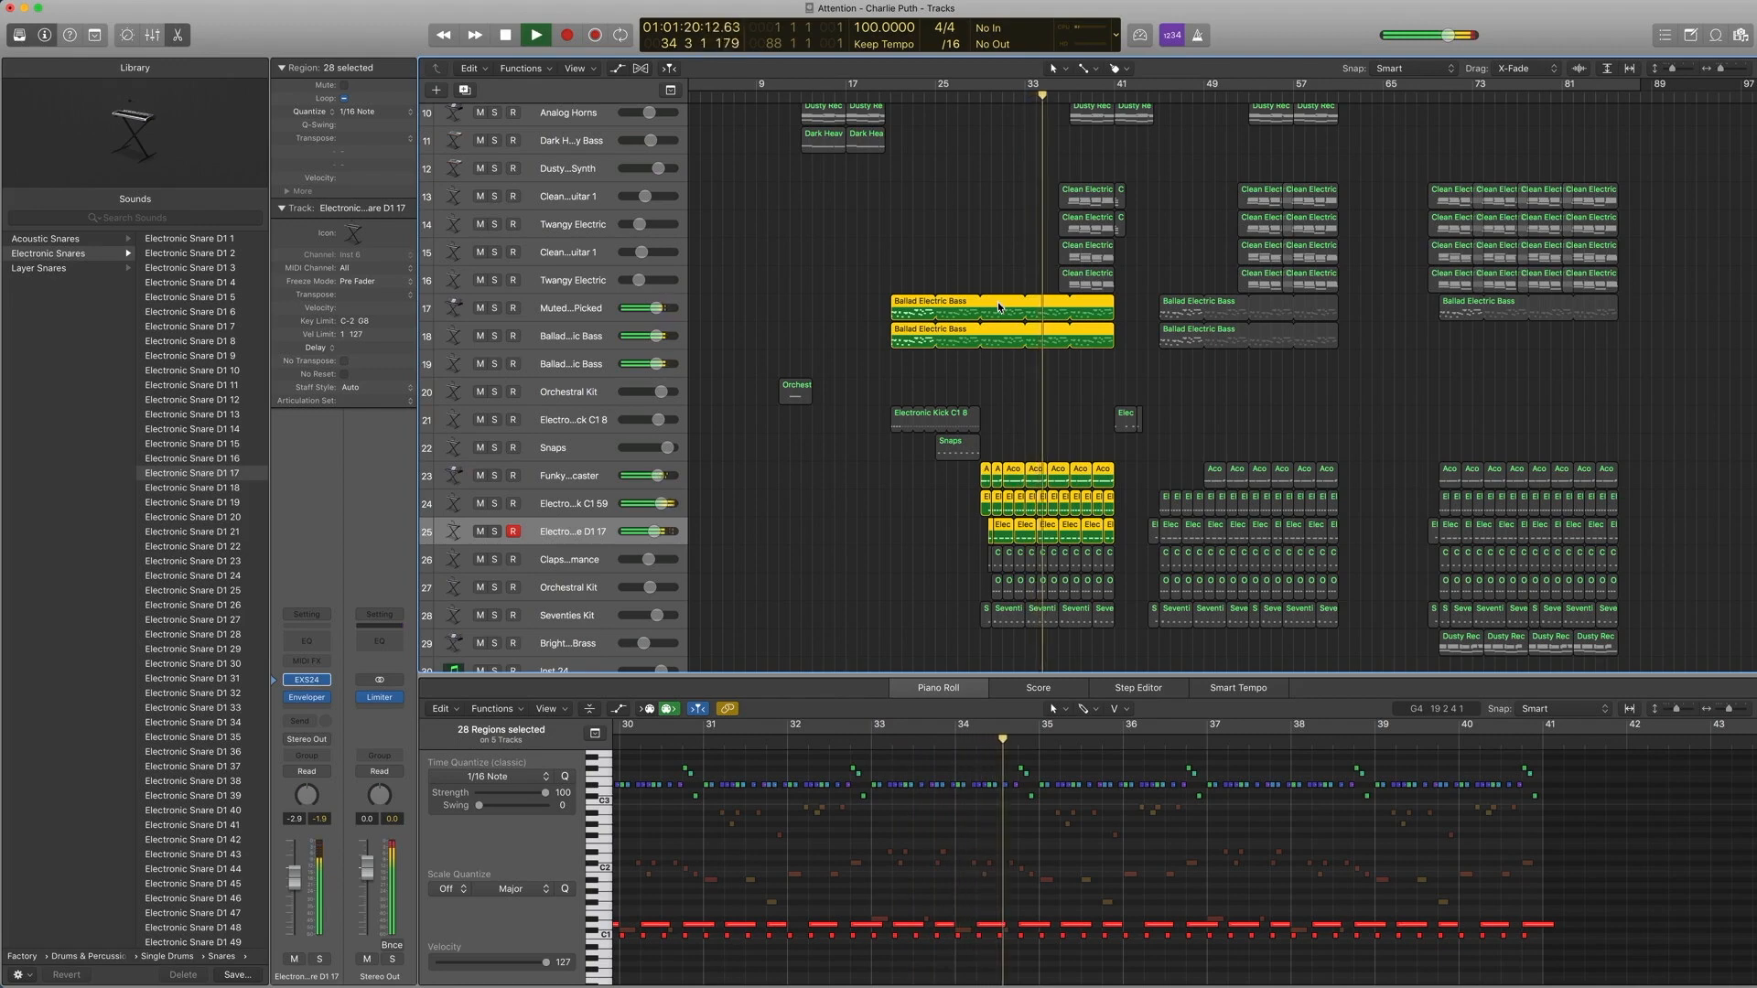
key("space")
key("ctrl+s")
Step: Select the Claps & Snaps Performance track and trace its EXS24 patch in the library through Percussion and Performance Instruments
left_click(573, 563)
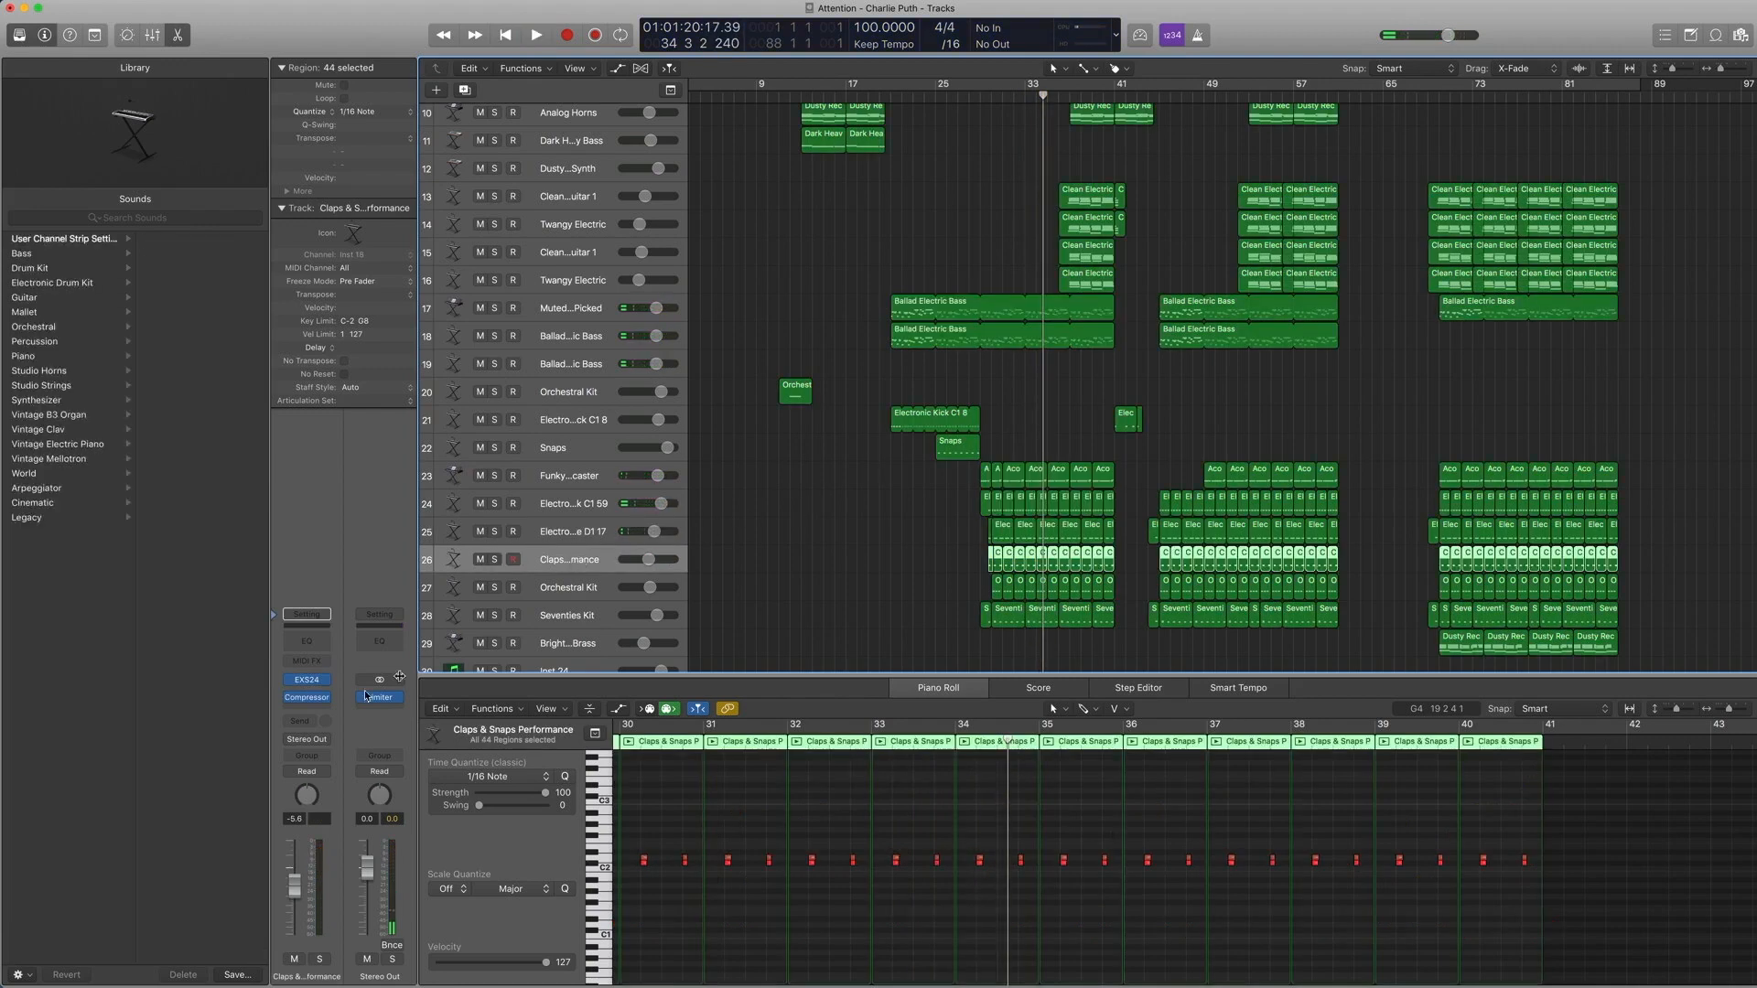
left_click(279, 684)
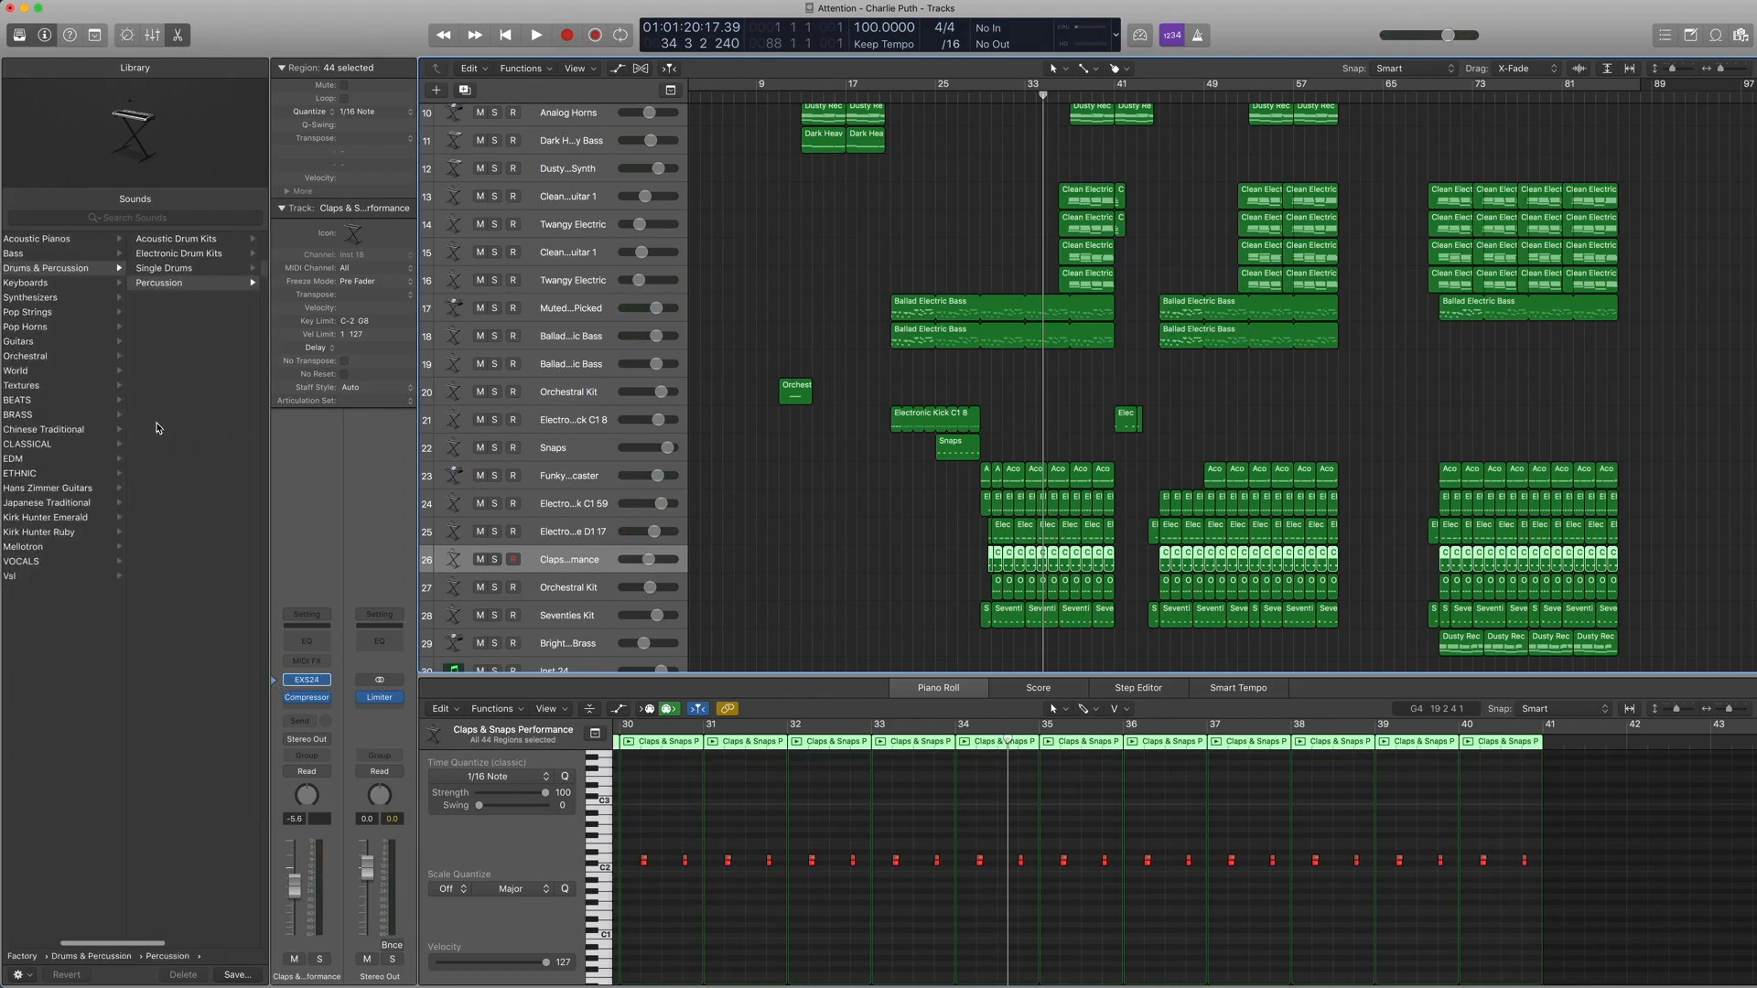
scroll(89, 275, "right", 4)
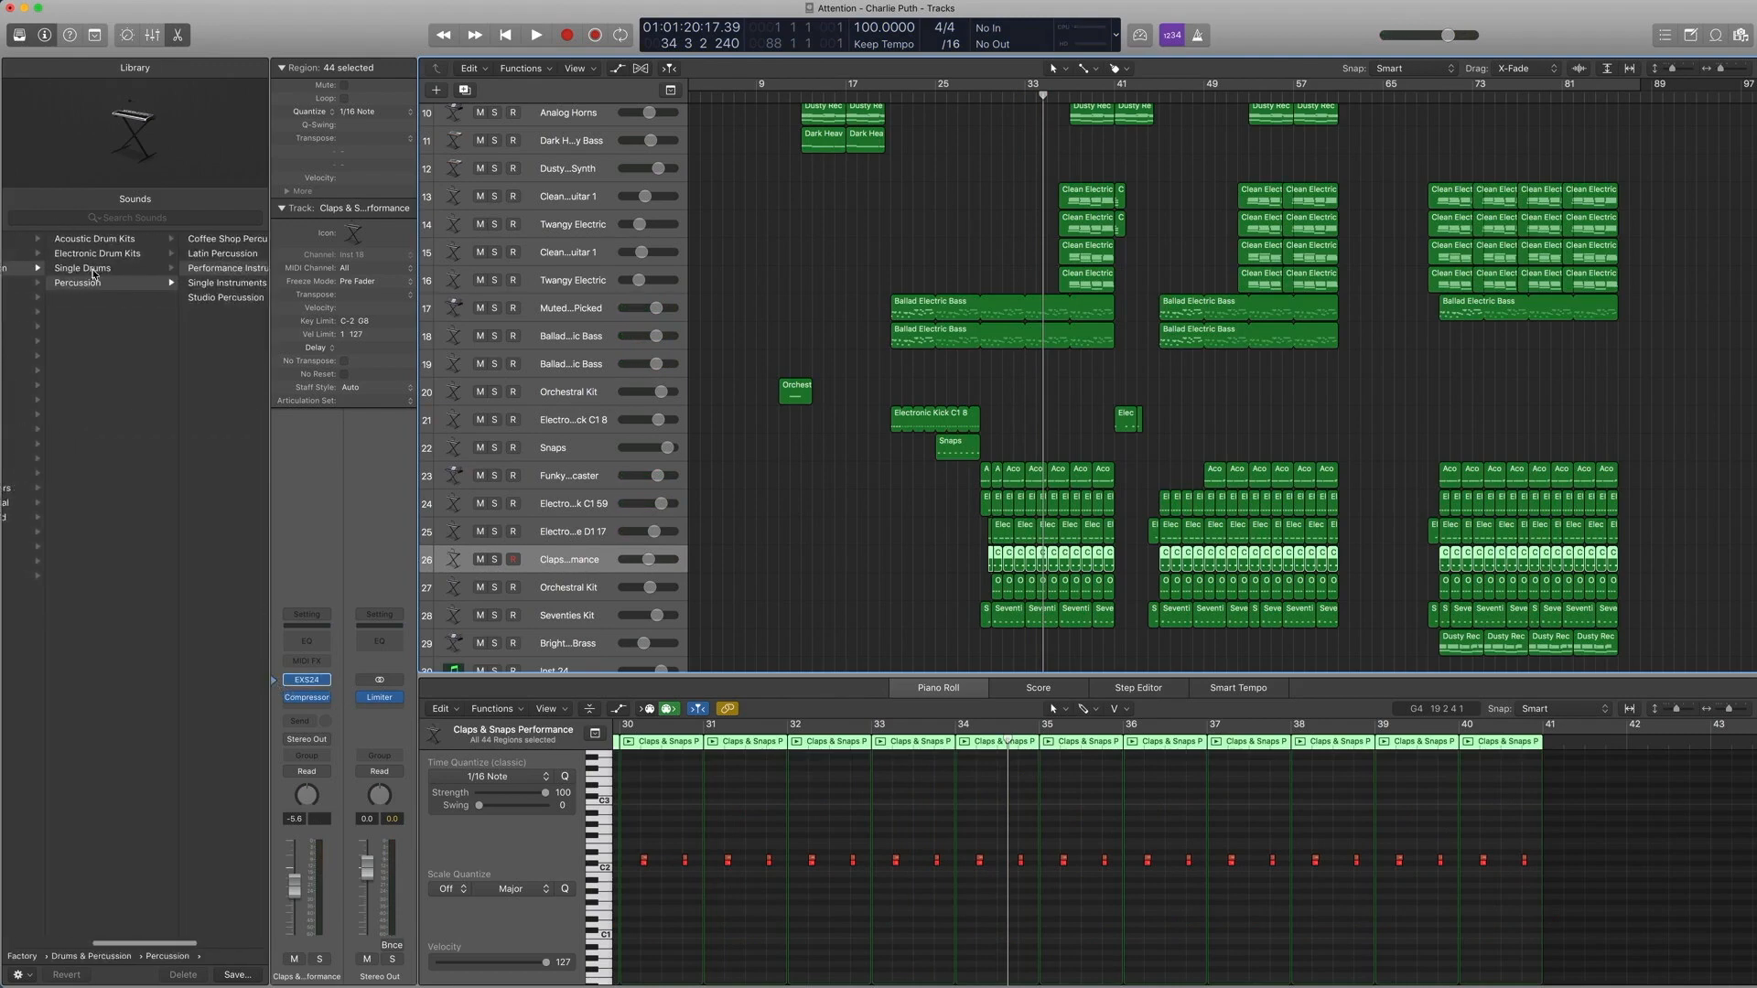
scroll(117, 303, "right", 4)
scroll(132, 279, "right", 1)
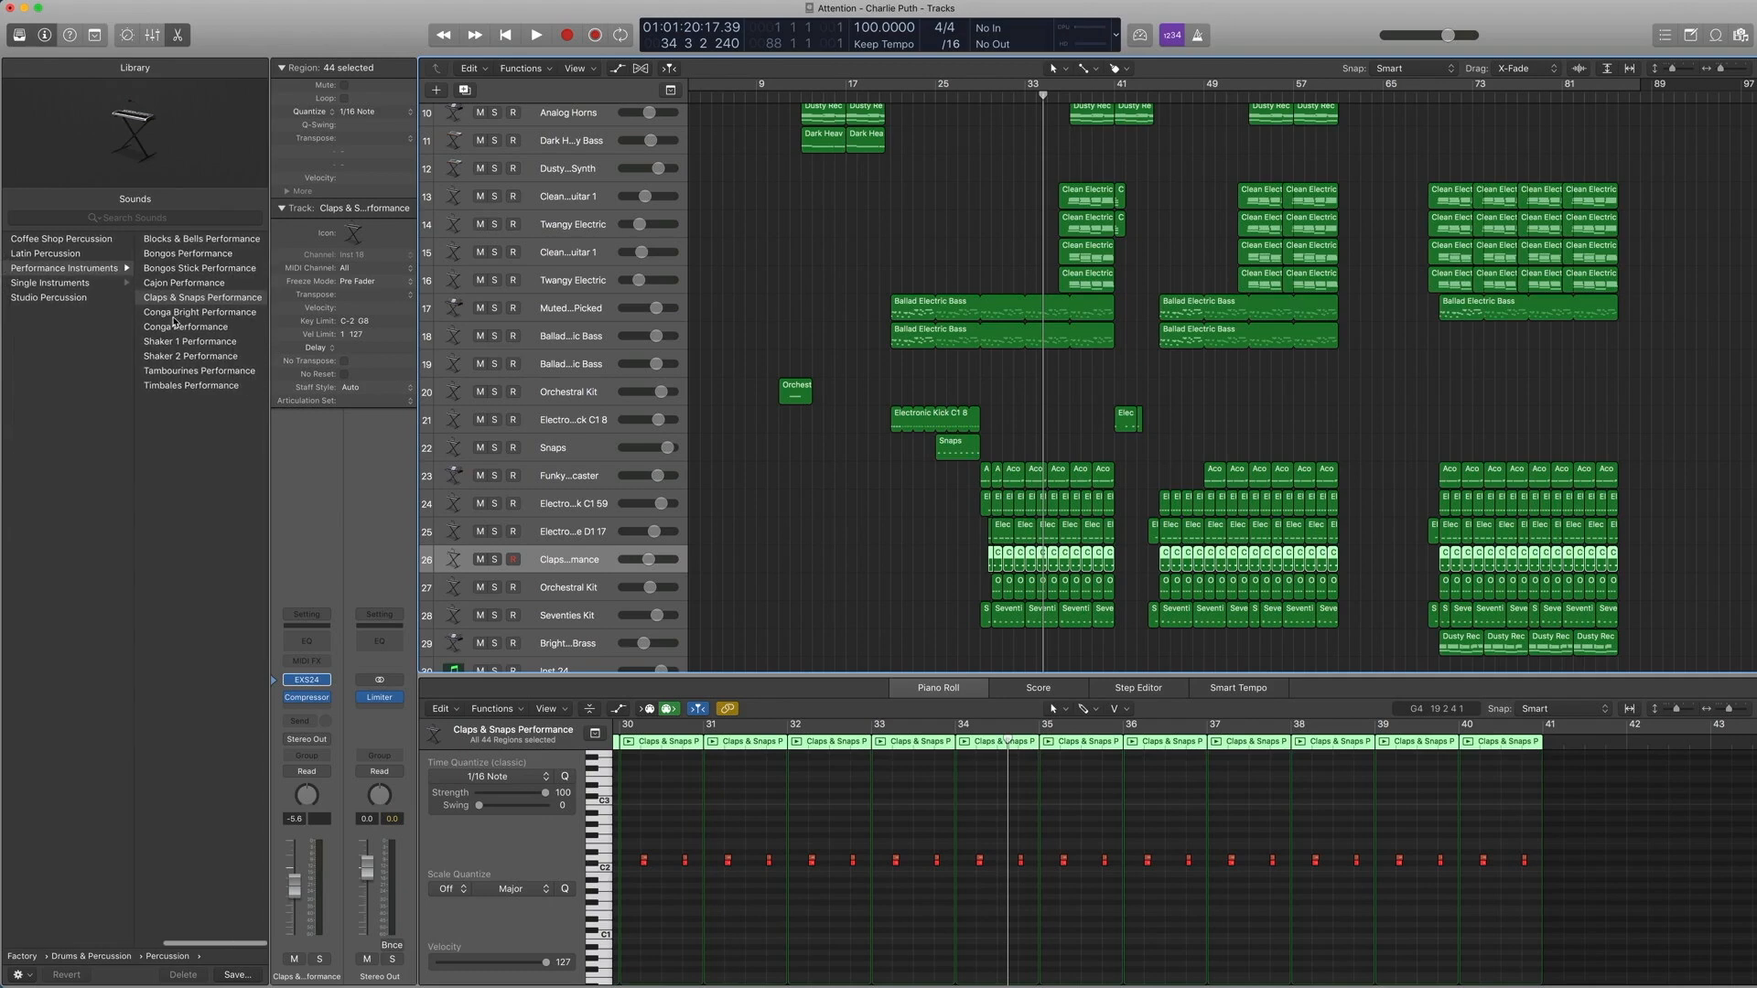
Step: Solo the Claps & Snaps Performance regions and play them from bar 29
scroll(951, 756, "up", 1)
key("ctrl+s")
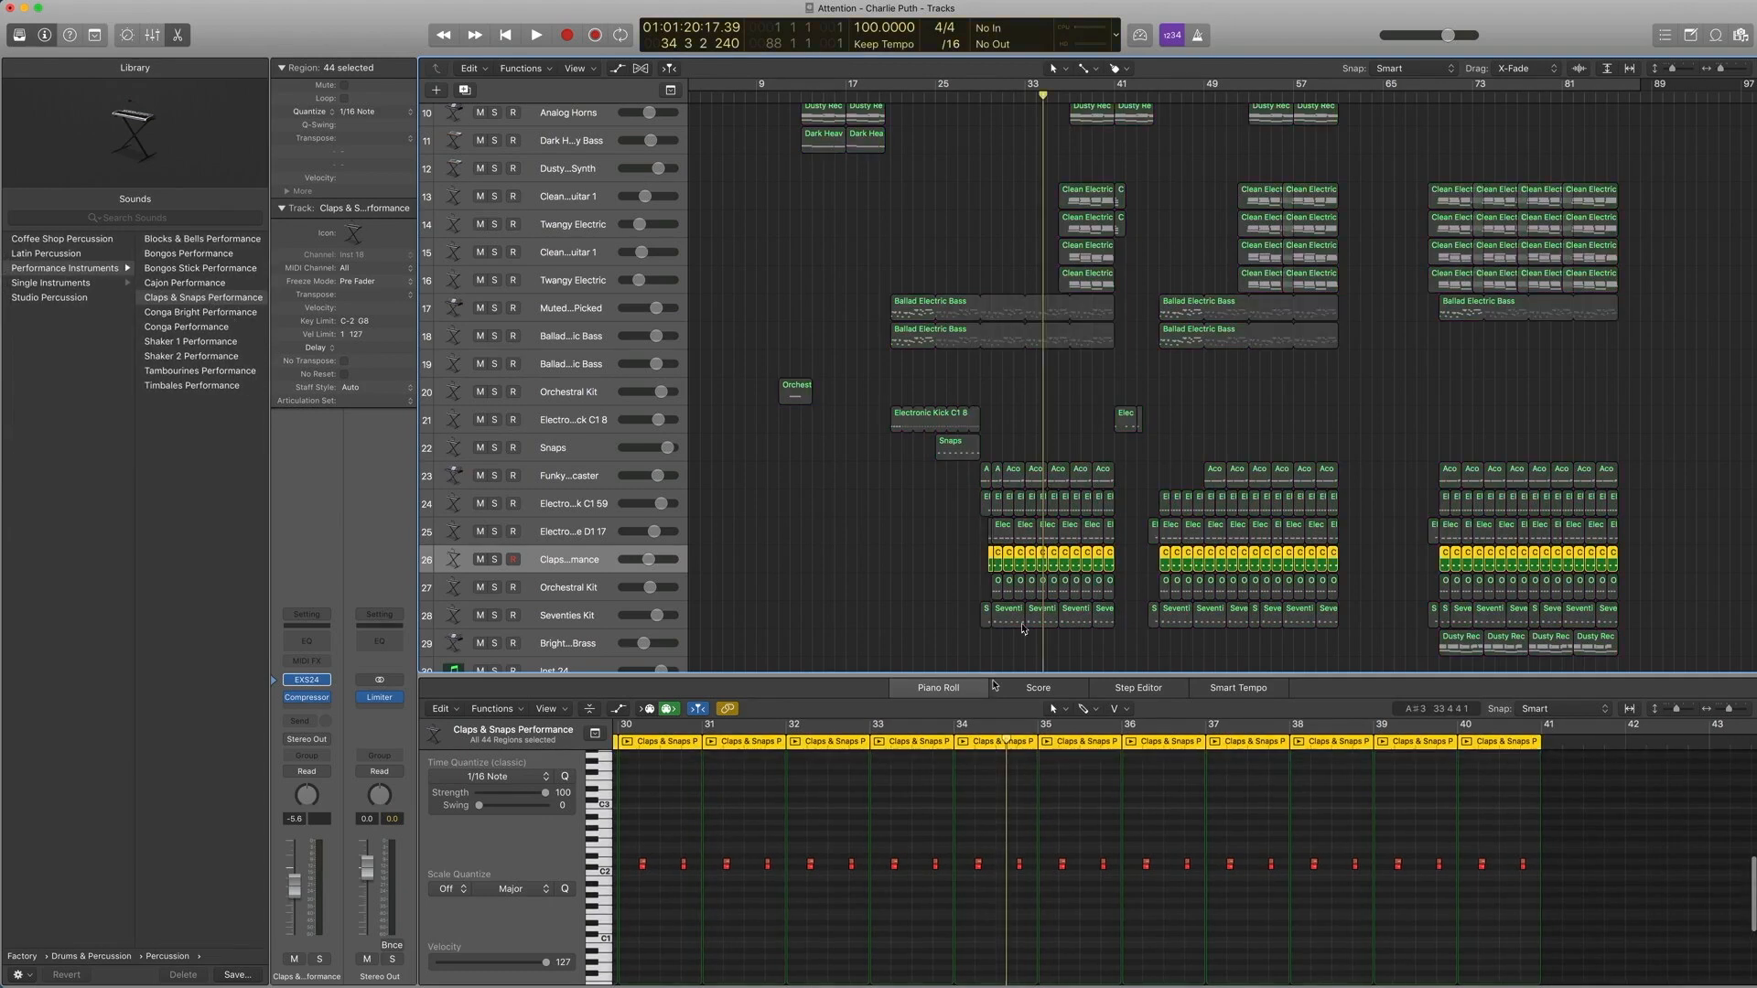
scroll(996, 165, "down", 1)
double_click(981, 95)
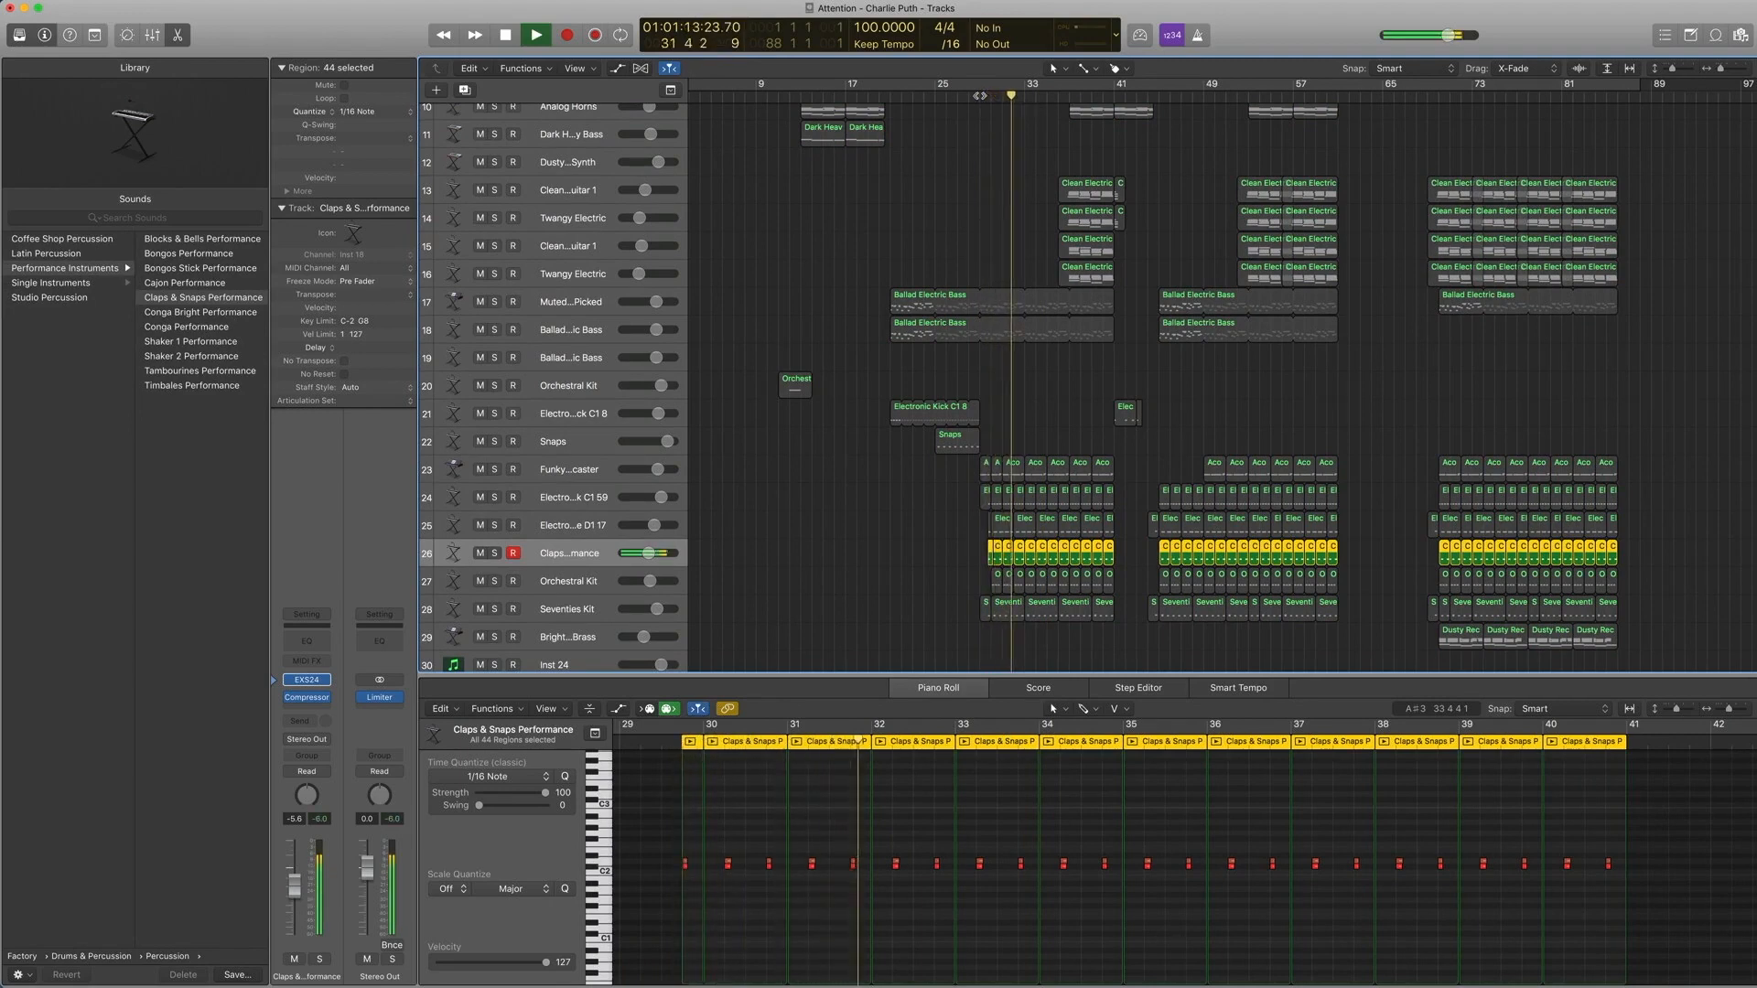
key("space")
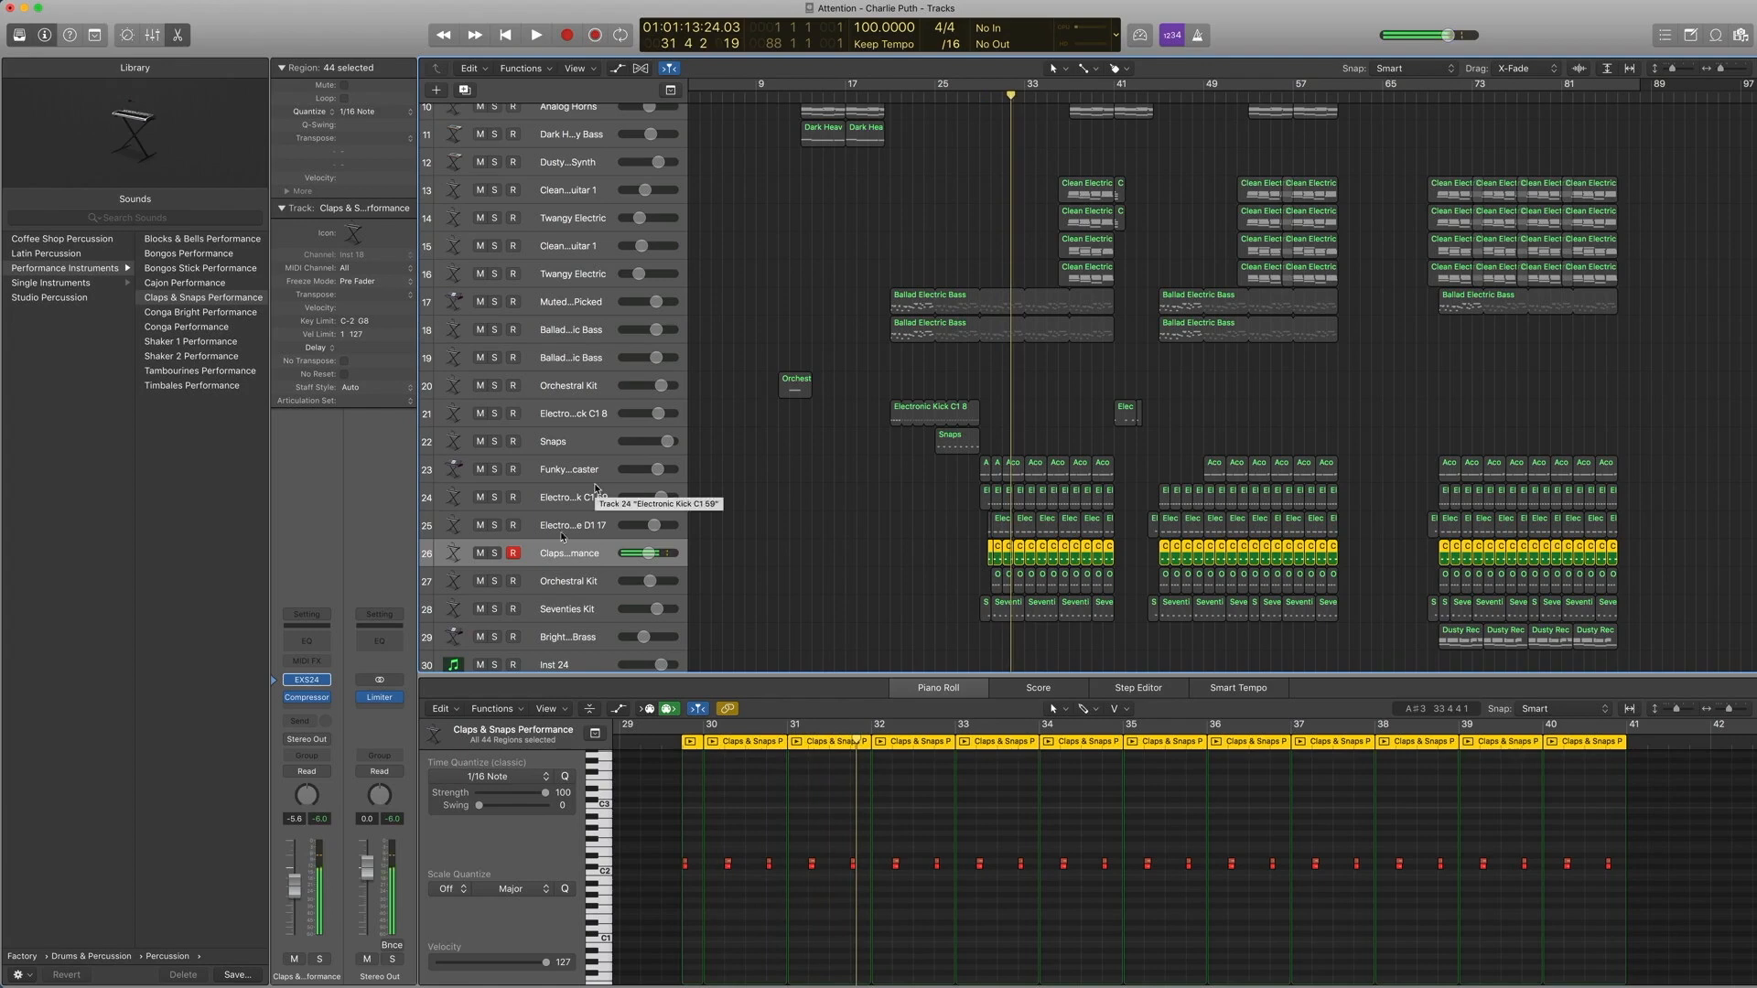
Step: Inspect the claps track's Compressor and its preset list, keep FET Live Drums, close the plug-in, and continue playing the soloed claps
left_click(309, 699)
left_click(197, 44)
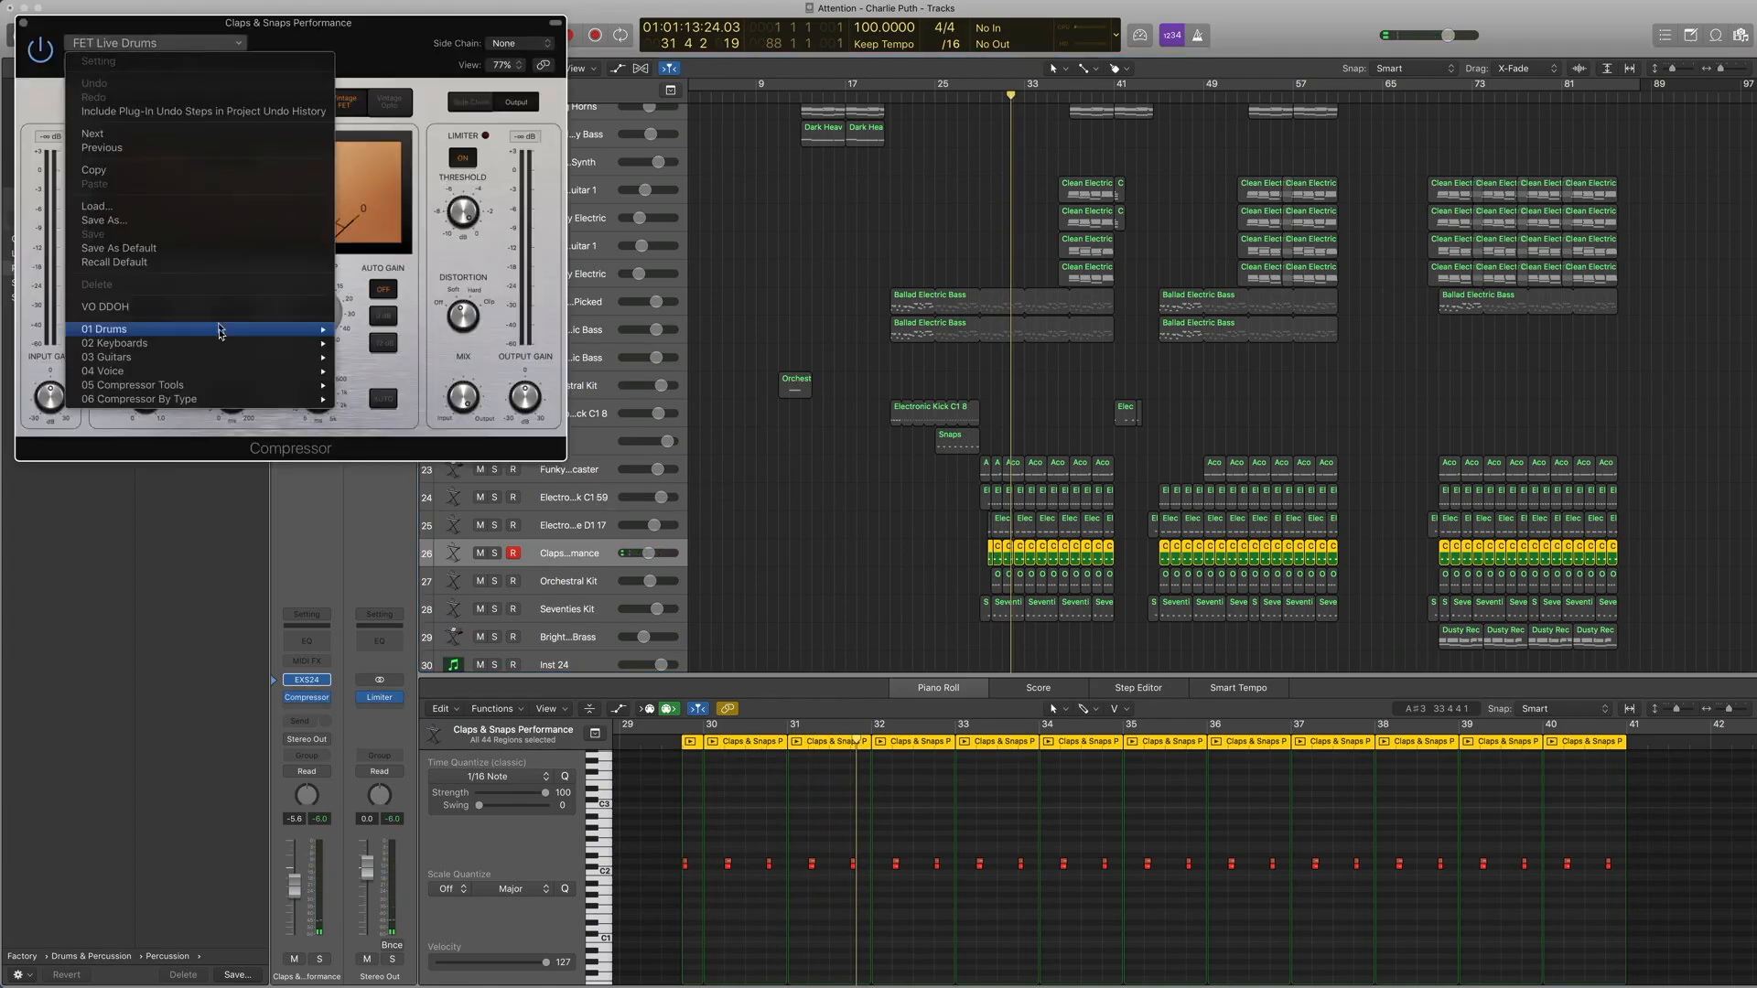
left_click(53, 57)
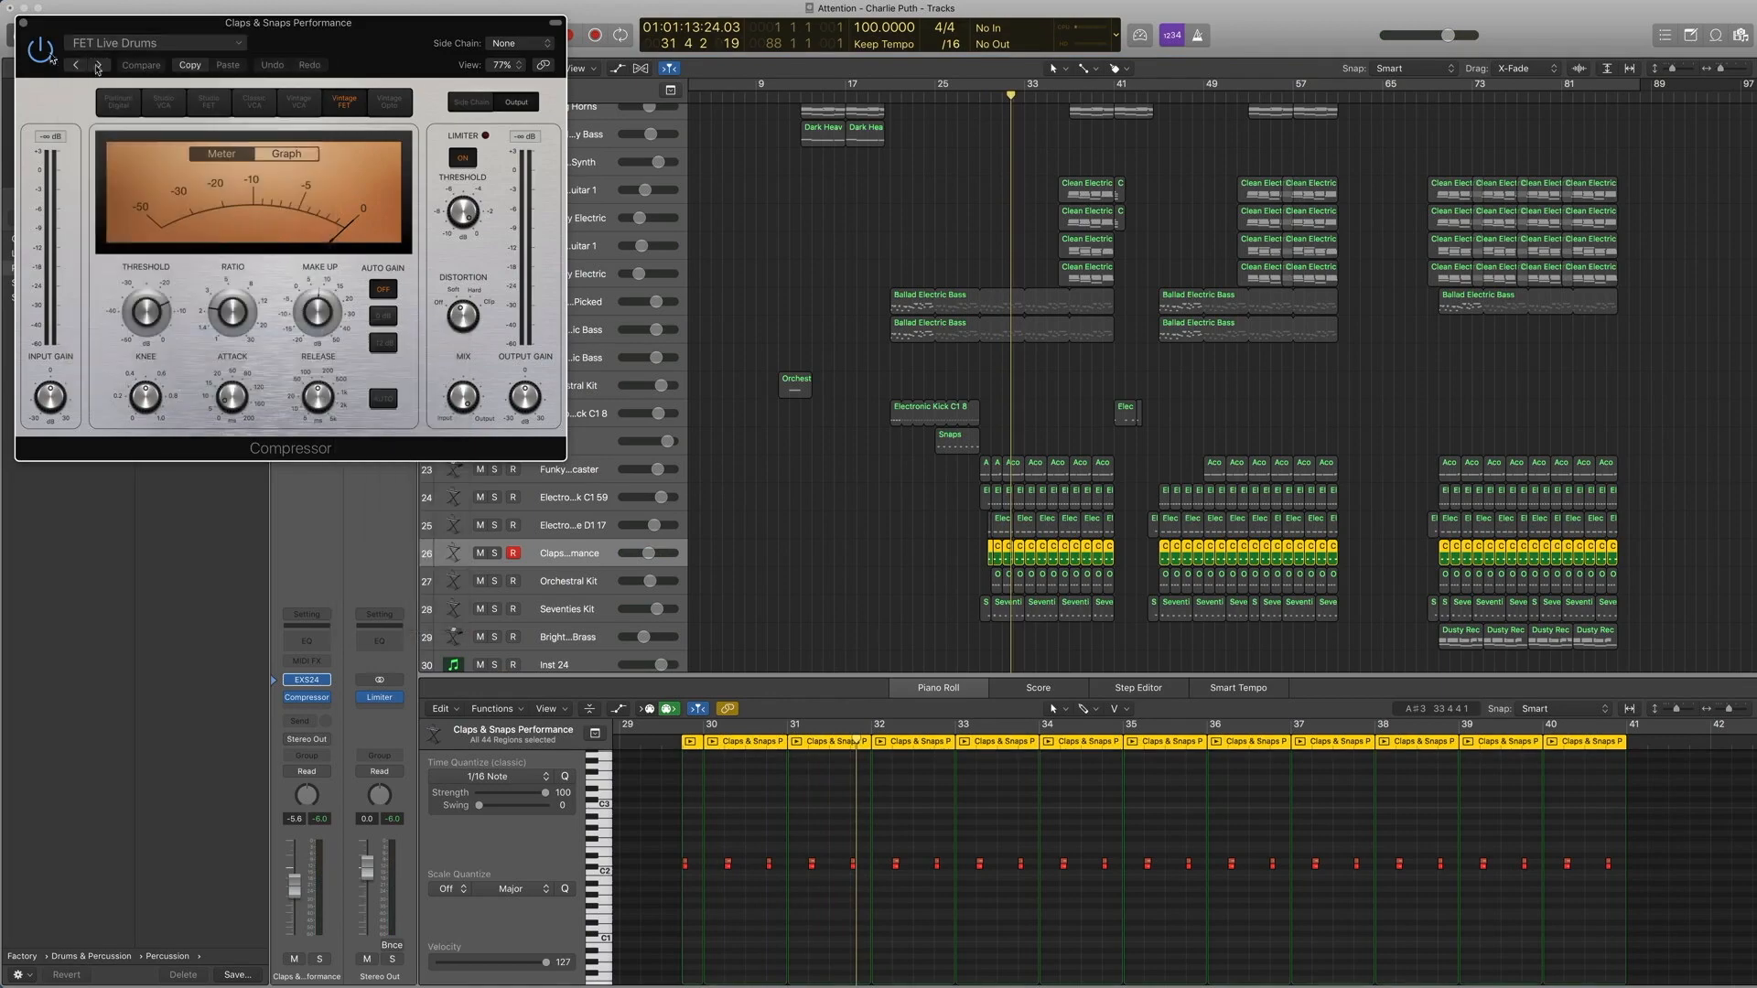
left_click(23, 22)
key("space")
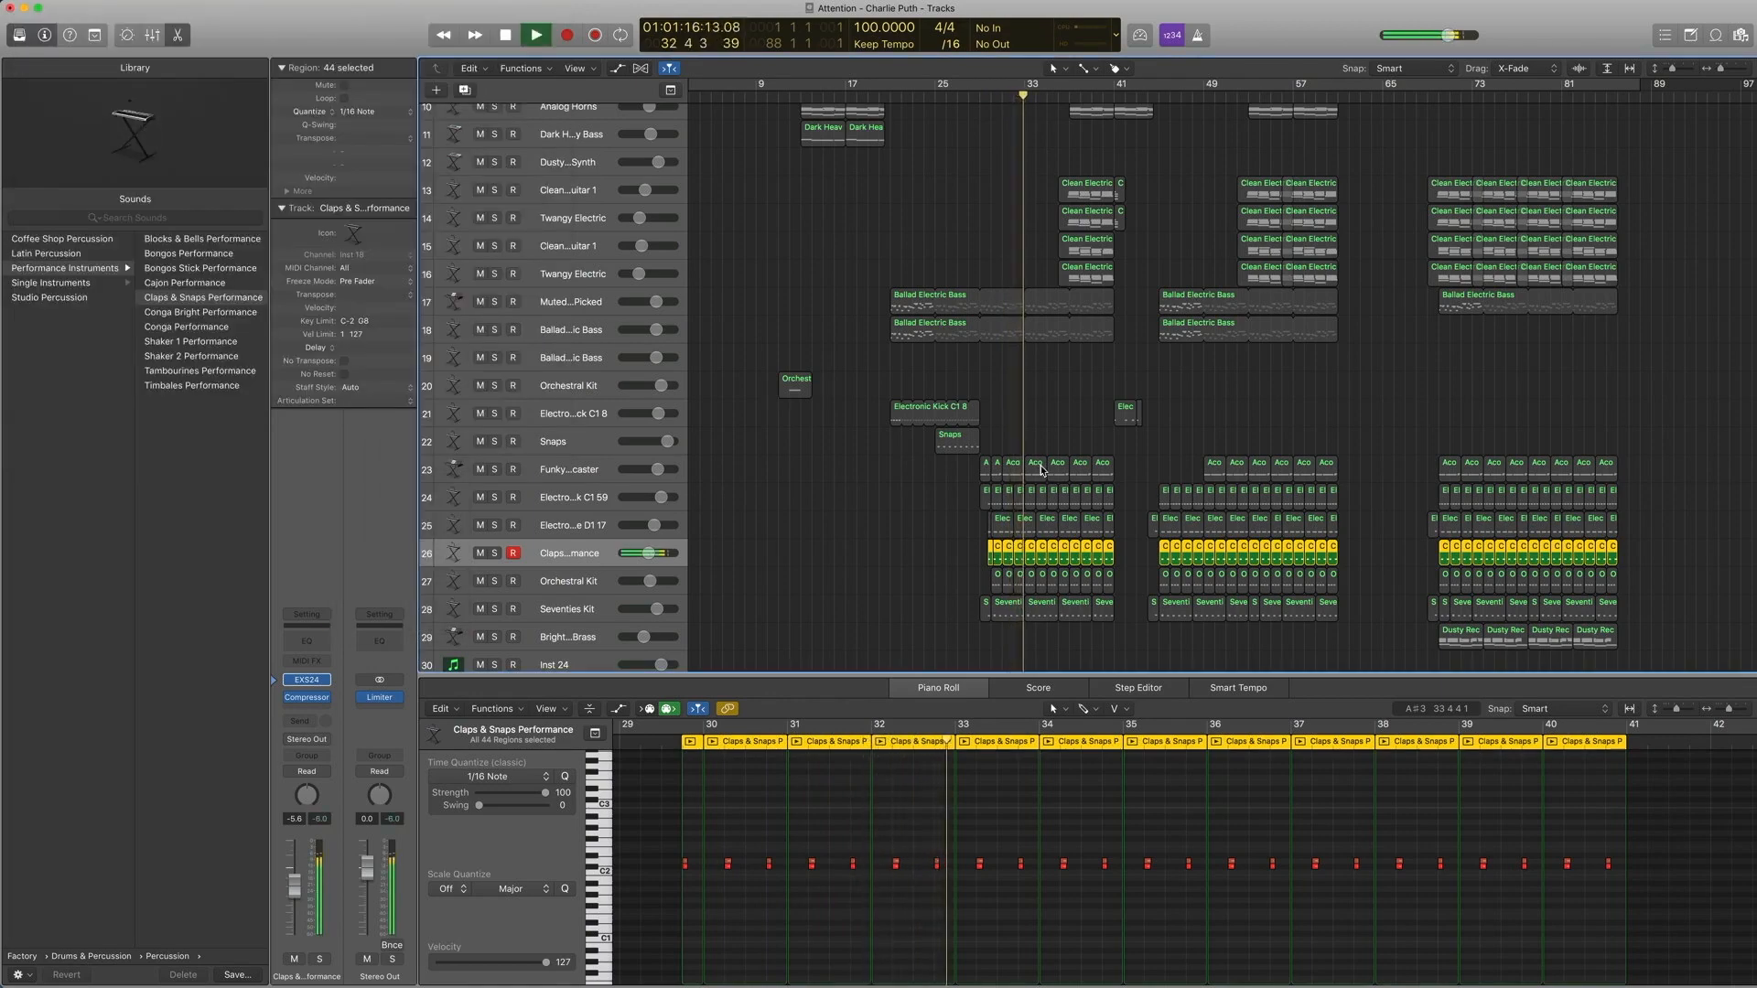
key("space")
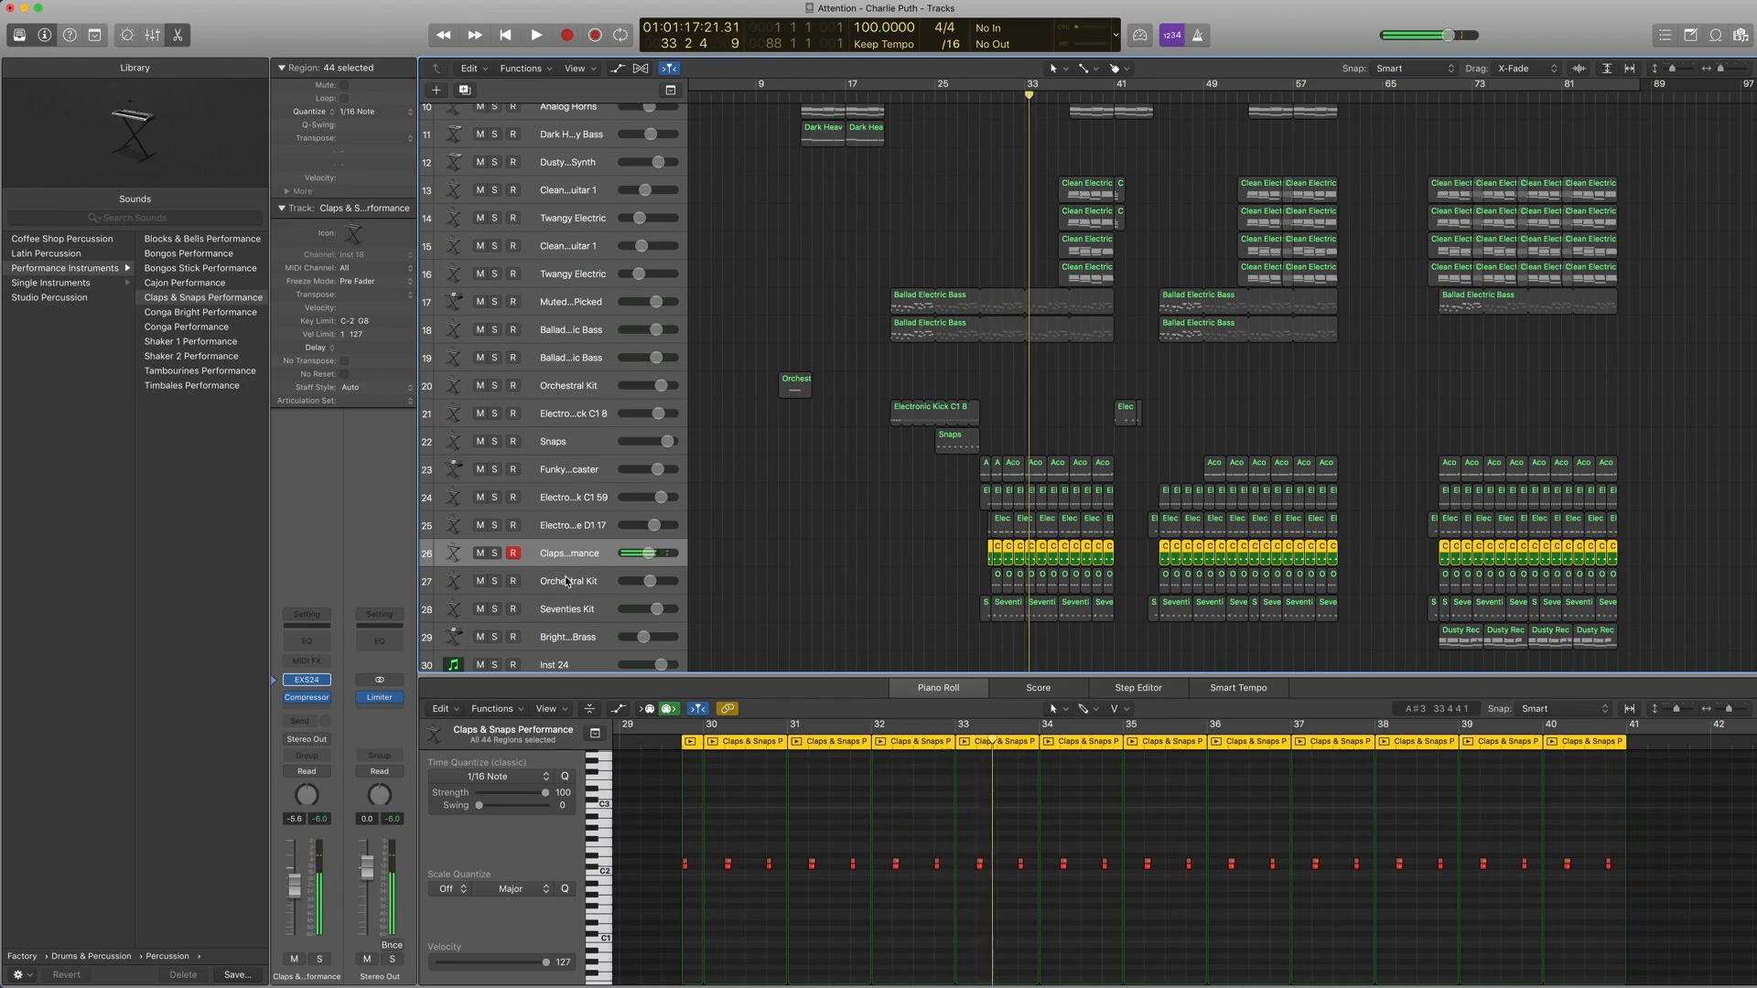
Step: Select Orchestral Kit track 27, move the playhead back a few bars, and play its soloed regions
left_click(568, 582)
key("comma")
key("comma")
key("comma")
key("comma")
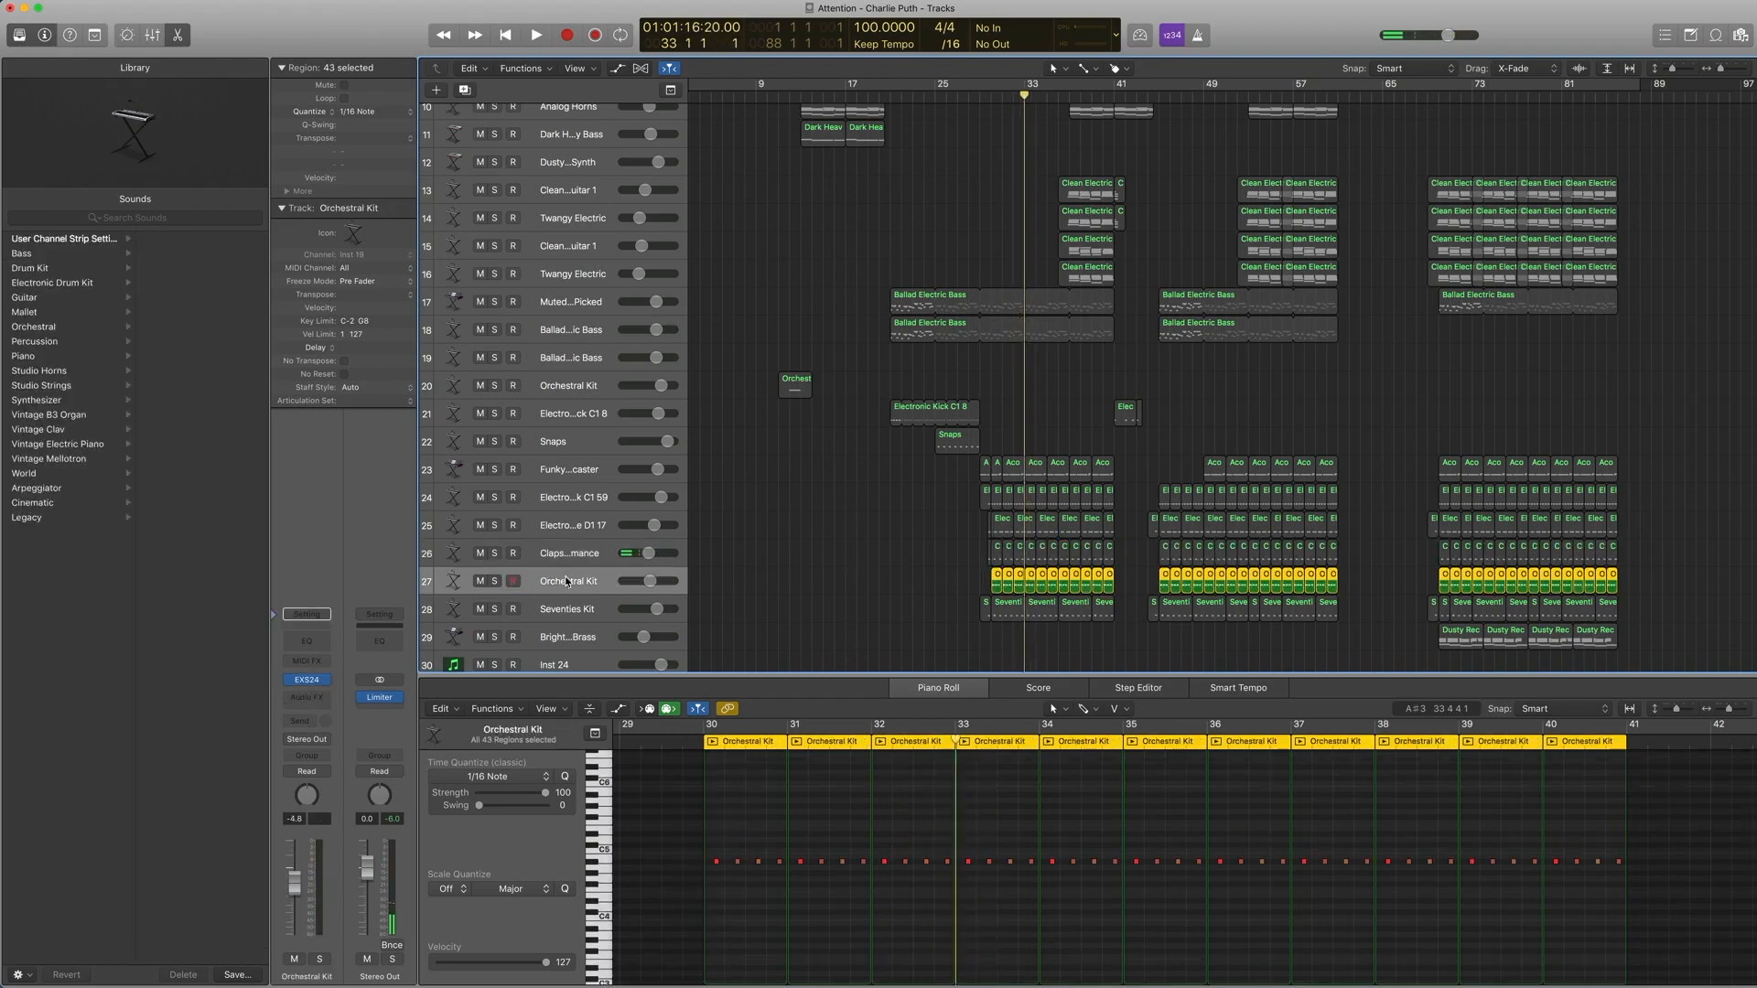
key("space")
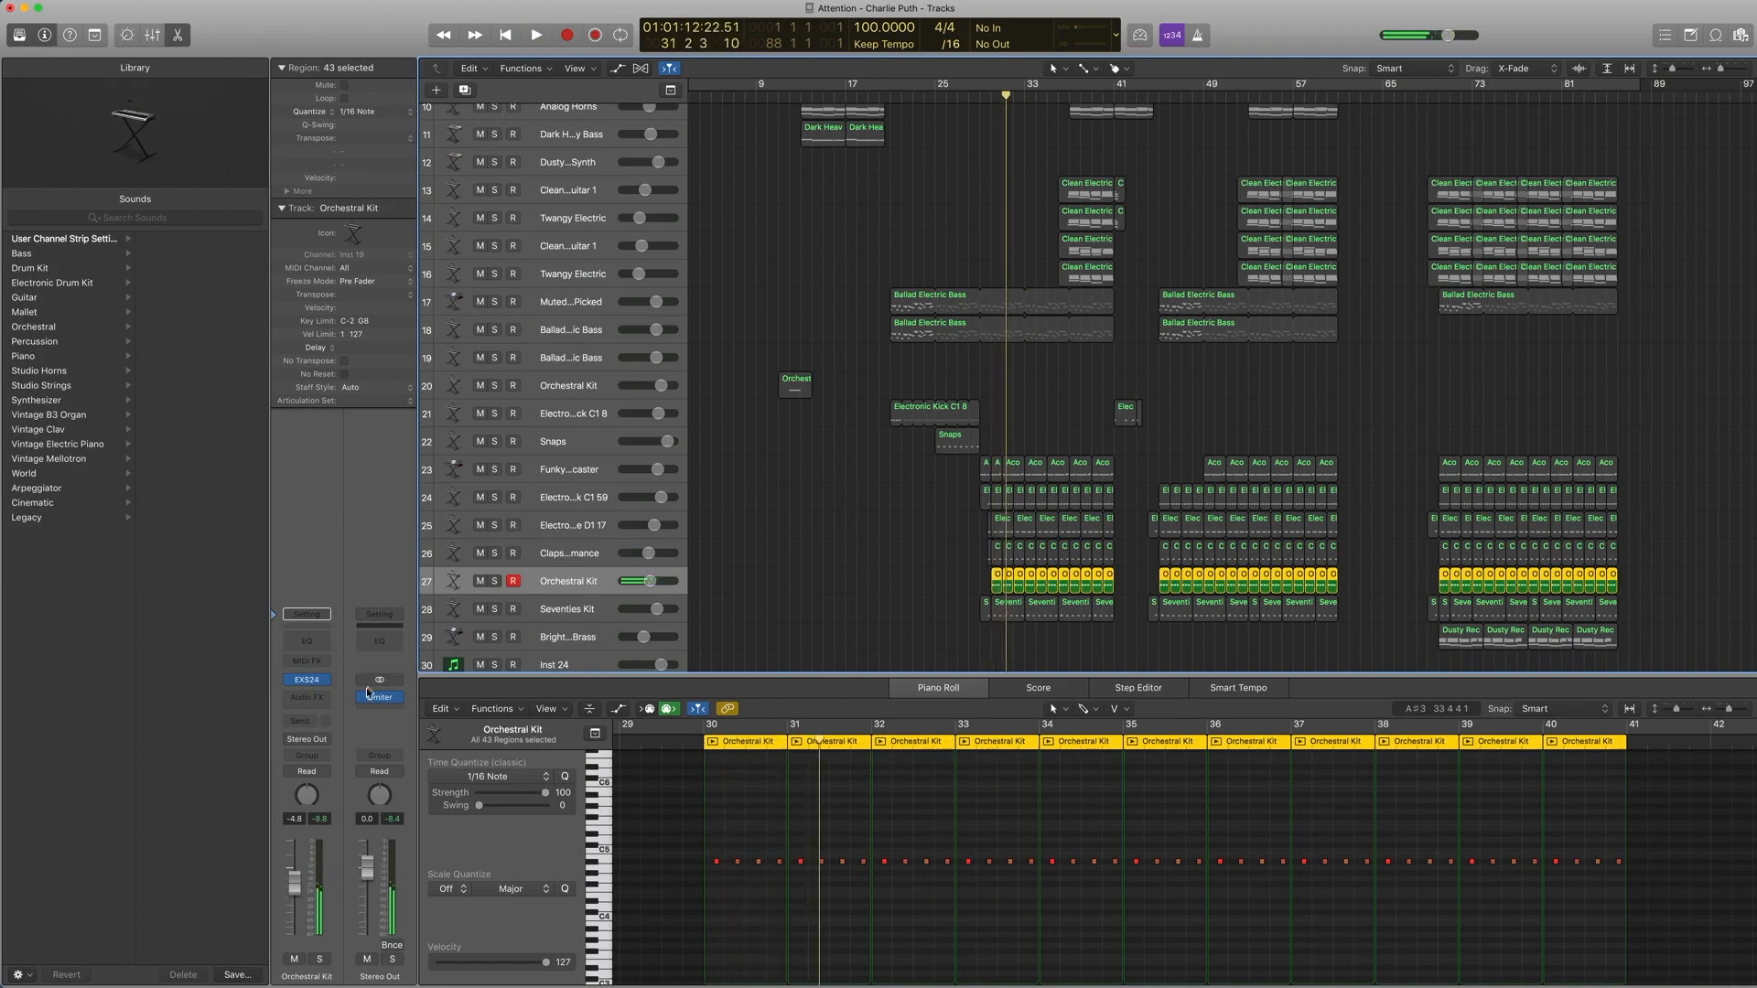
Step: Show the EXS24 library for Orchestral Kit track 27 and trace the patch through Orchestral and Percussion
left_click(273, 684)
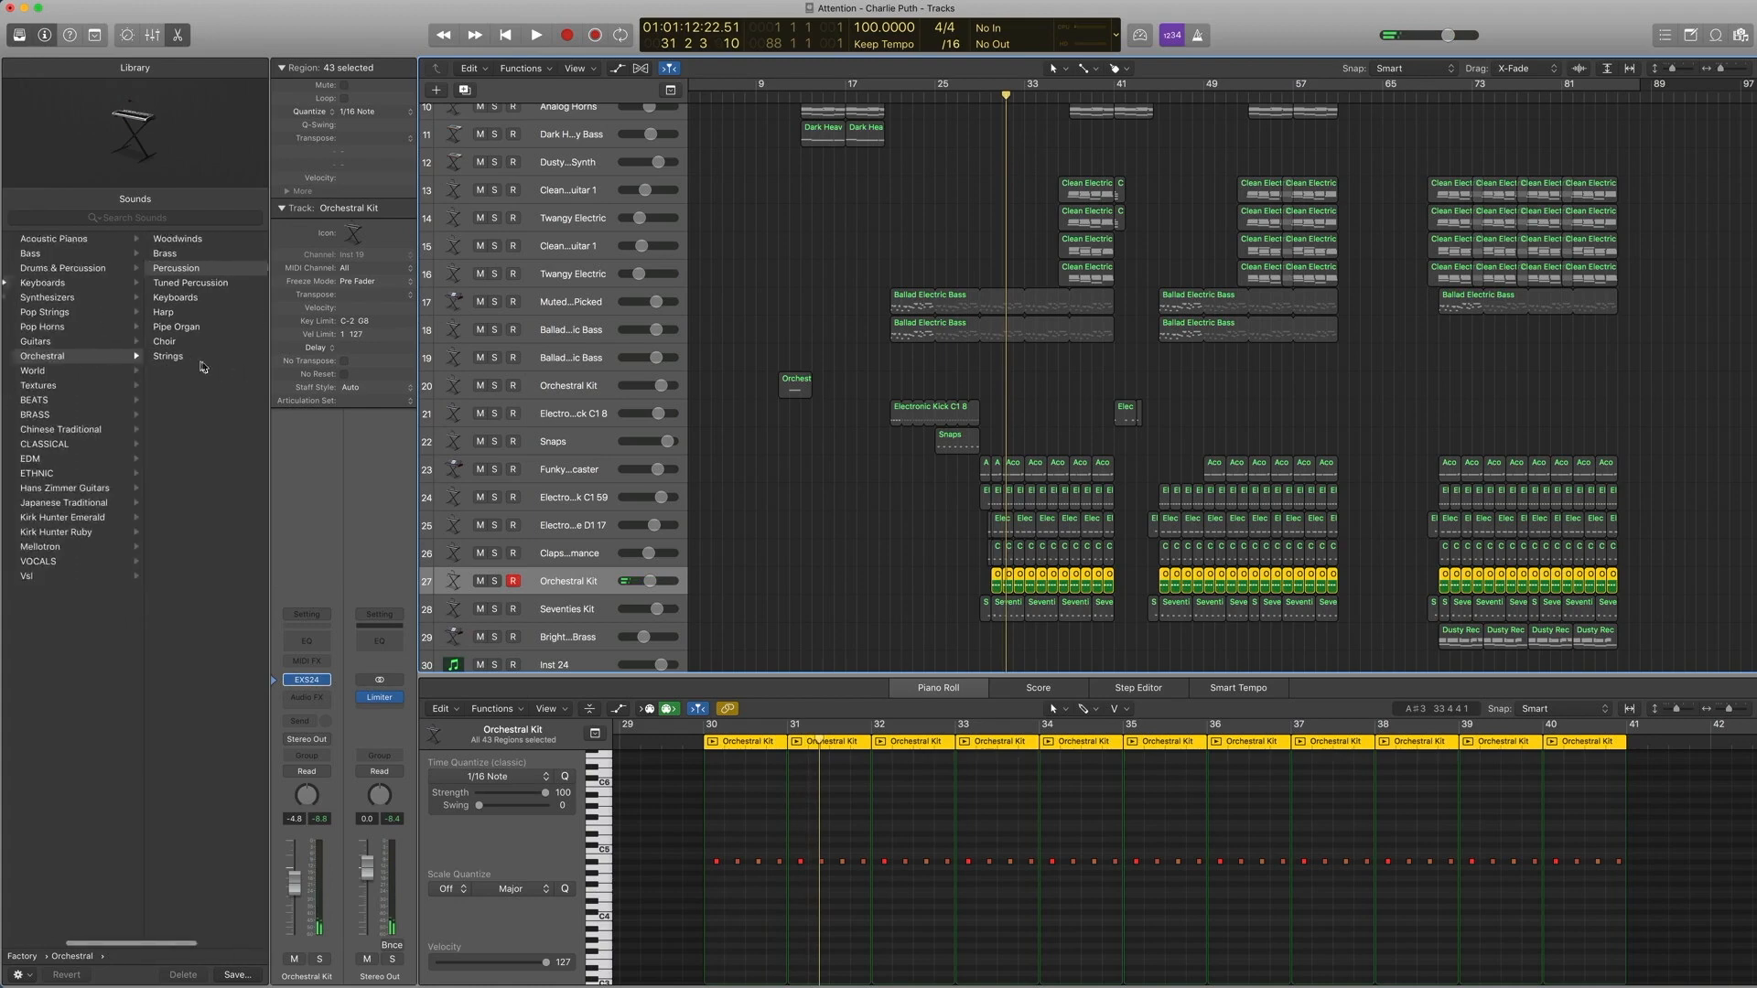
scroll(78, 300, "left", 1)
scroll(142, 375, "right", 5)
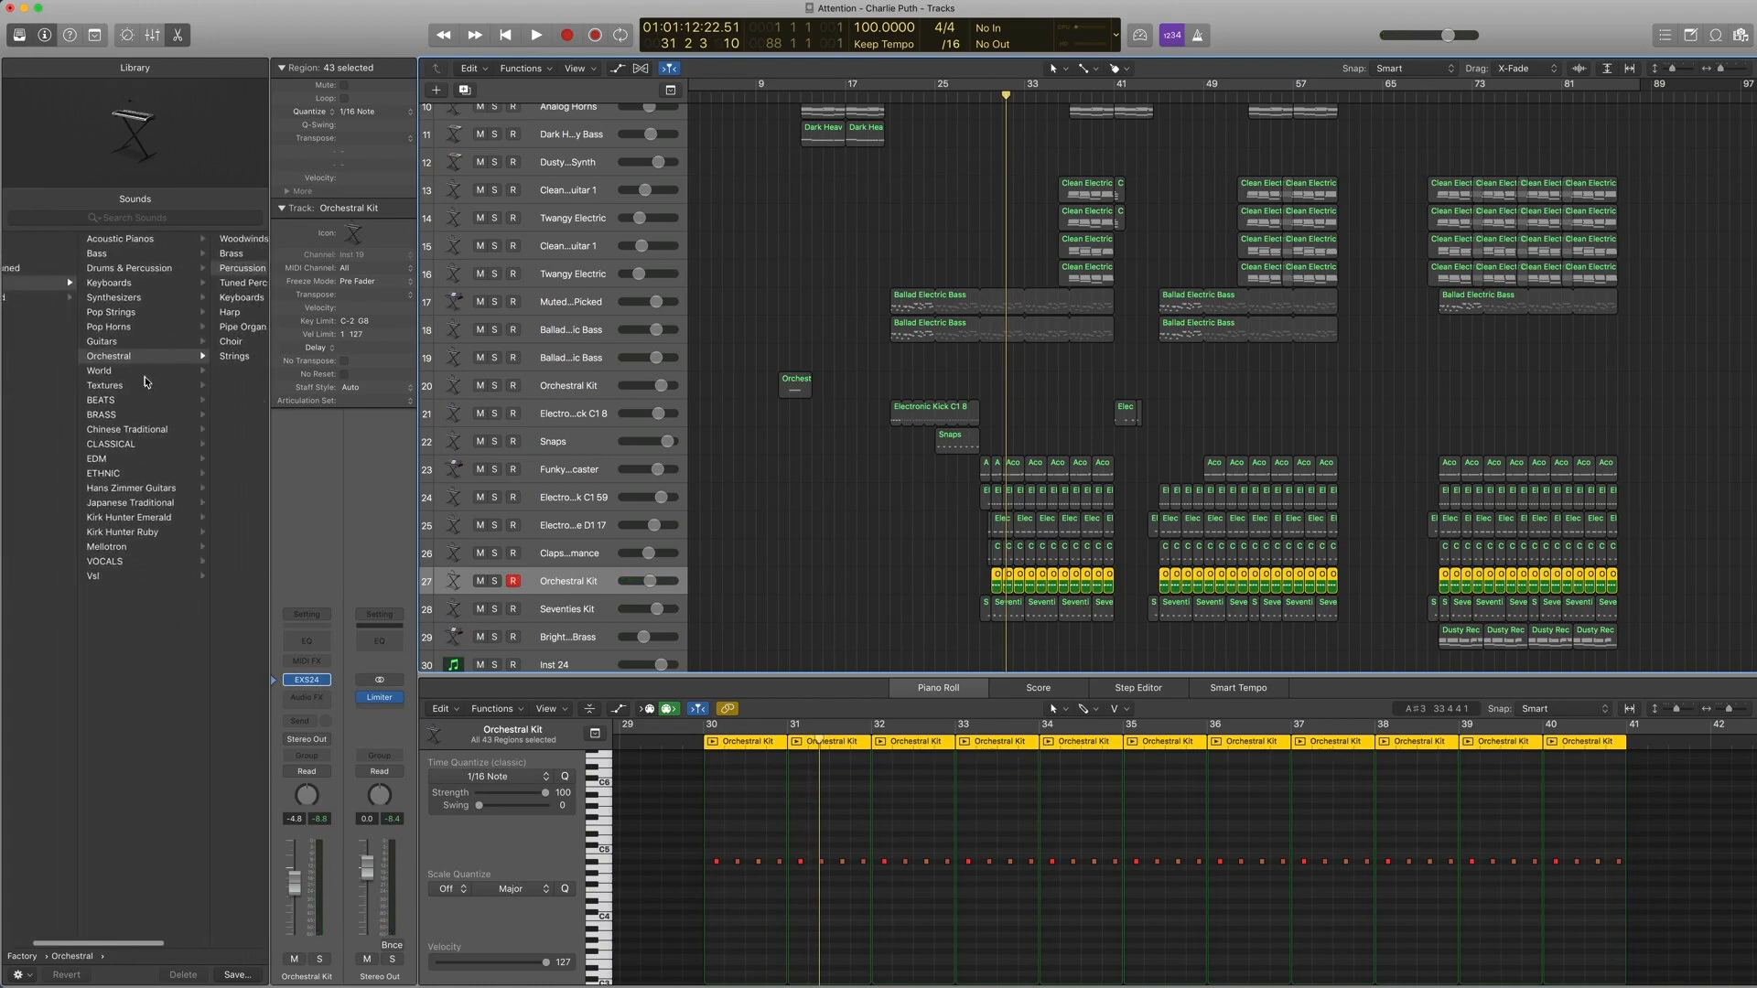
scroll(169, 274, "right", 2)
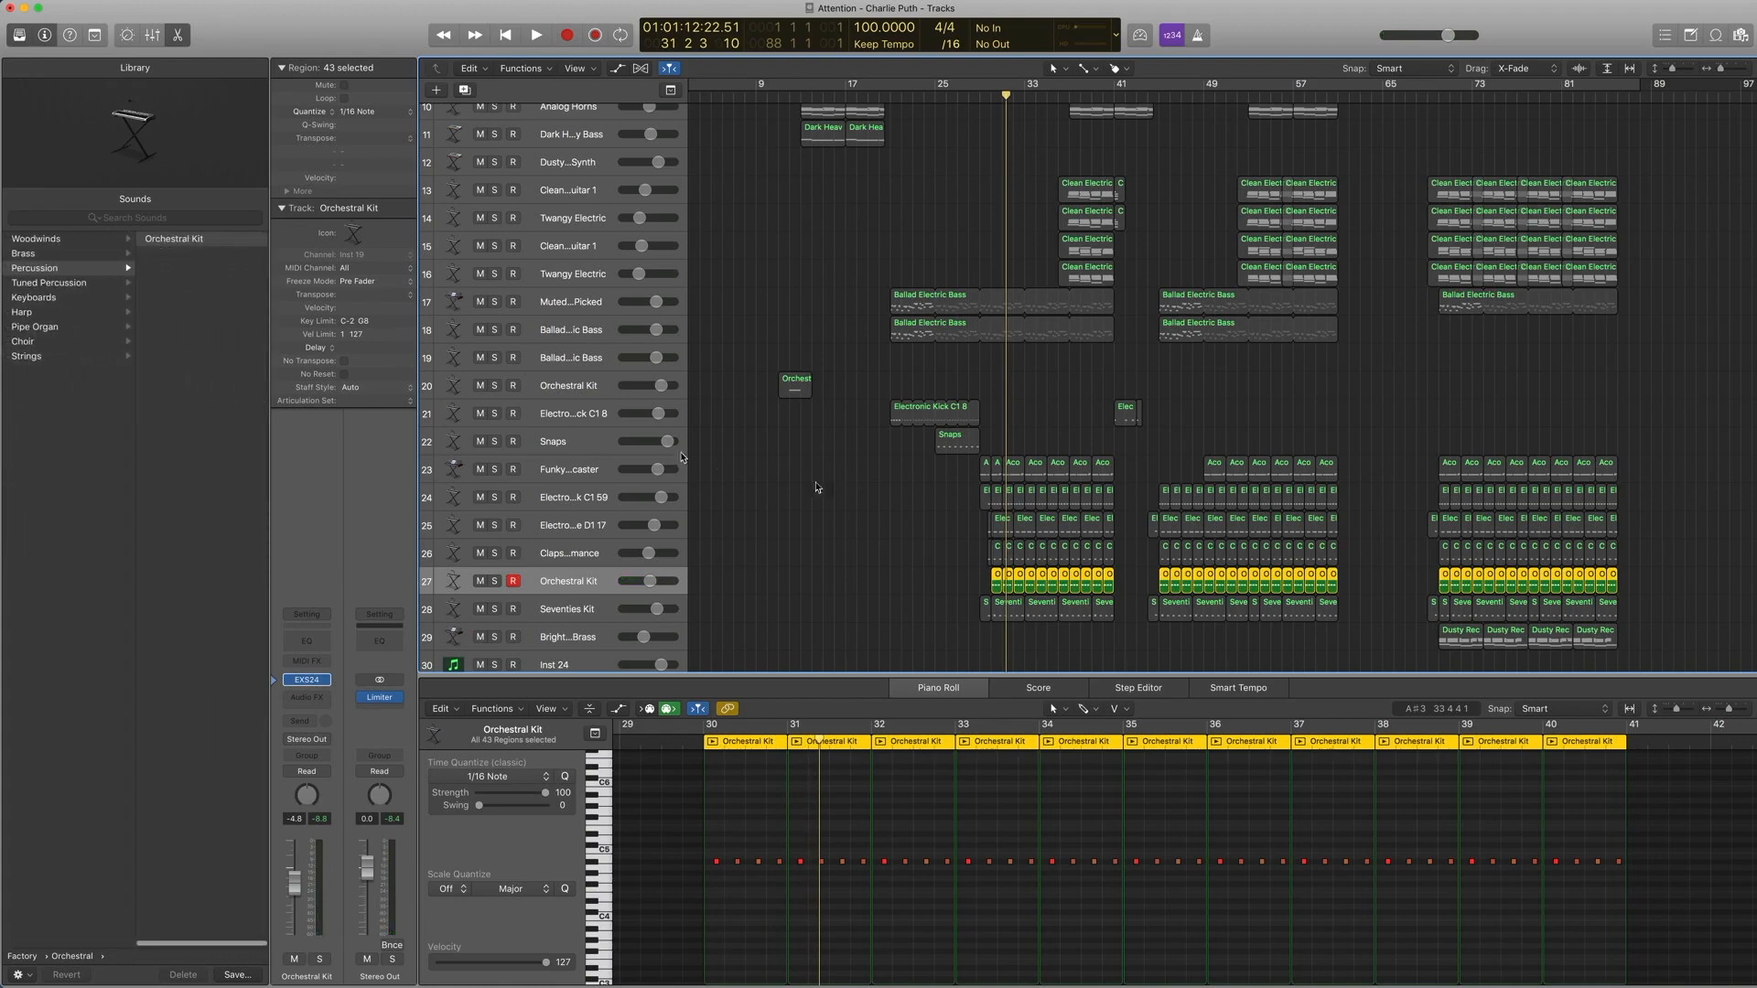
Step: Finish auditioning the Orchestral Kit, select the first group of regions on tracks 24 to 27, and play them together from bar 30
key("space")
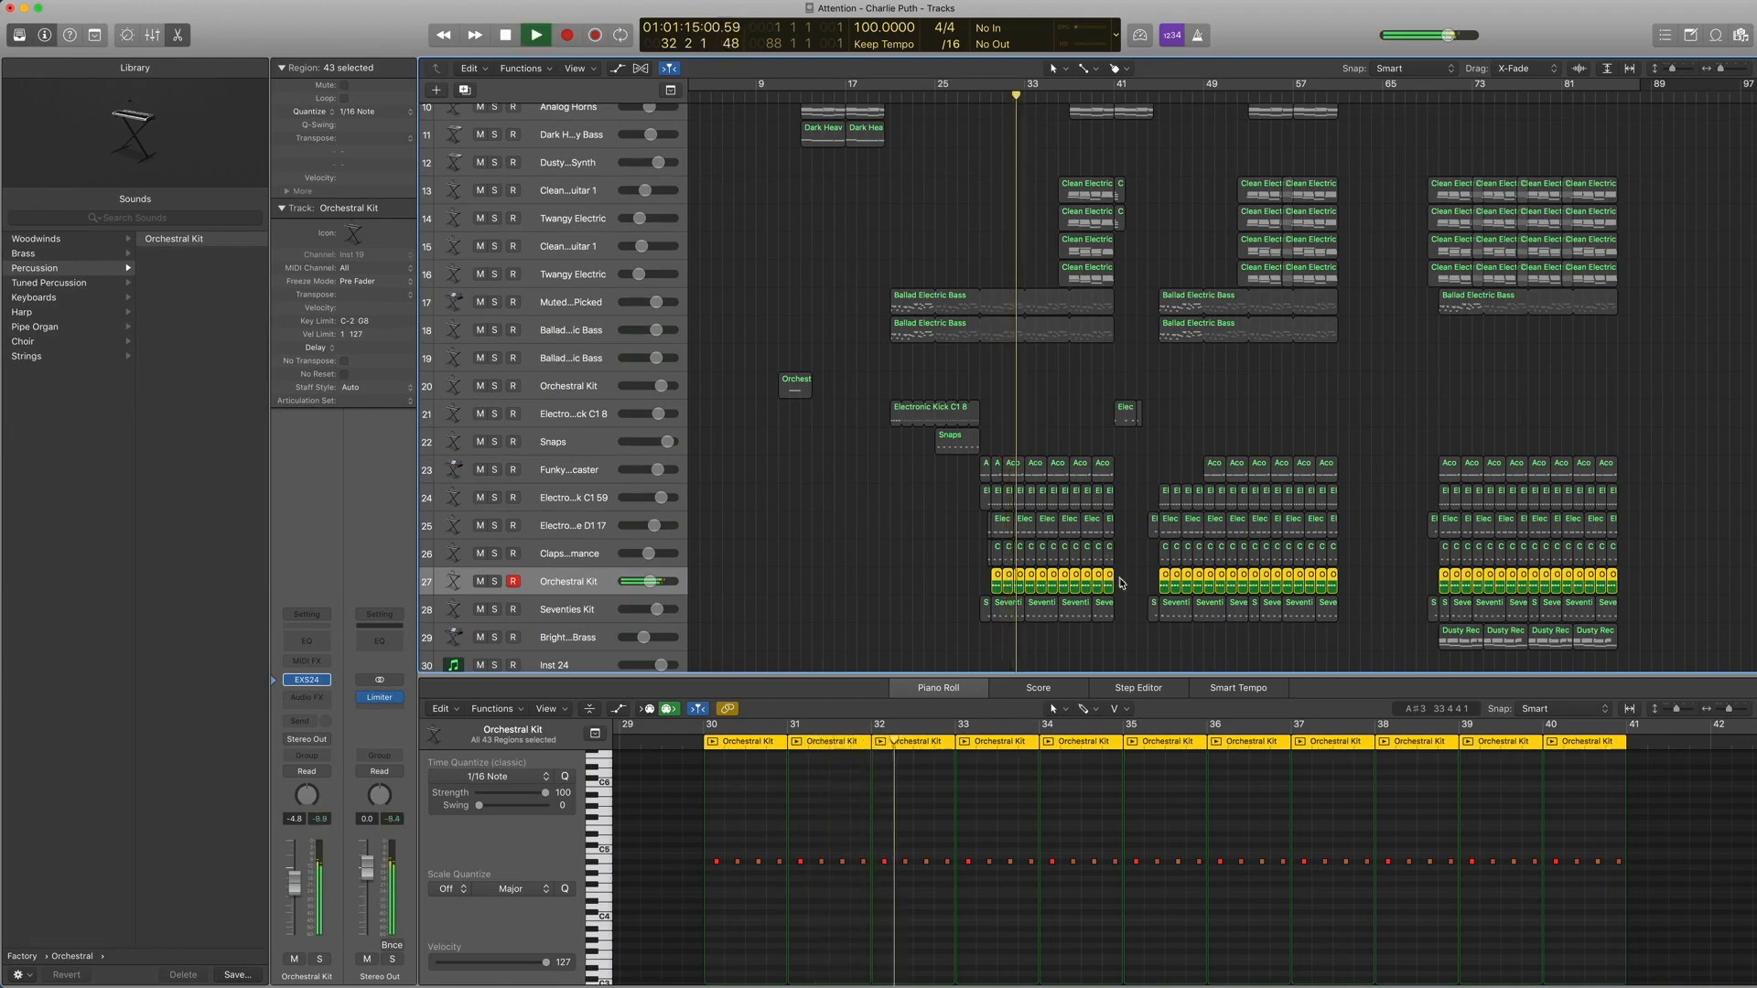
key("space")
left_click_drag(1123, 583, 974, 527)
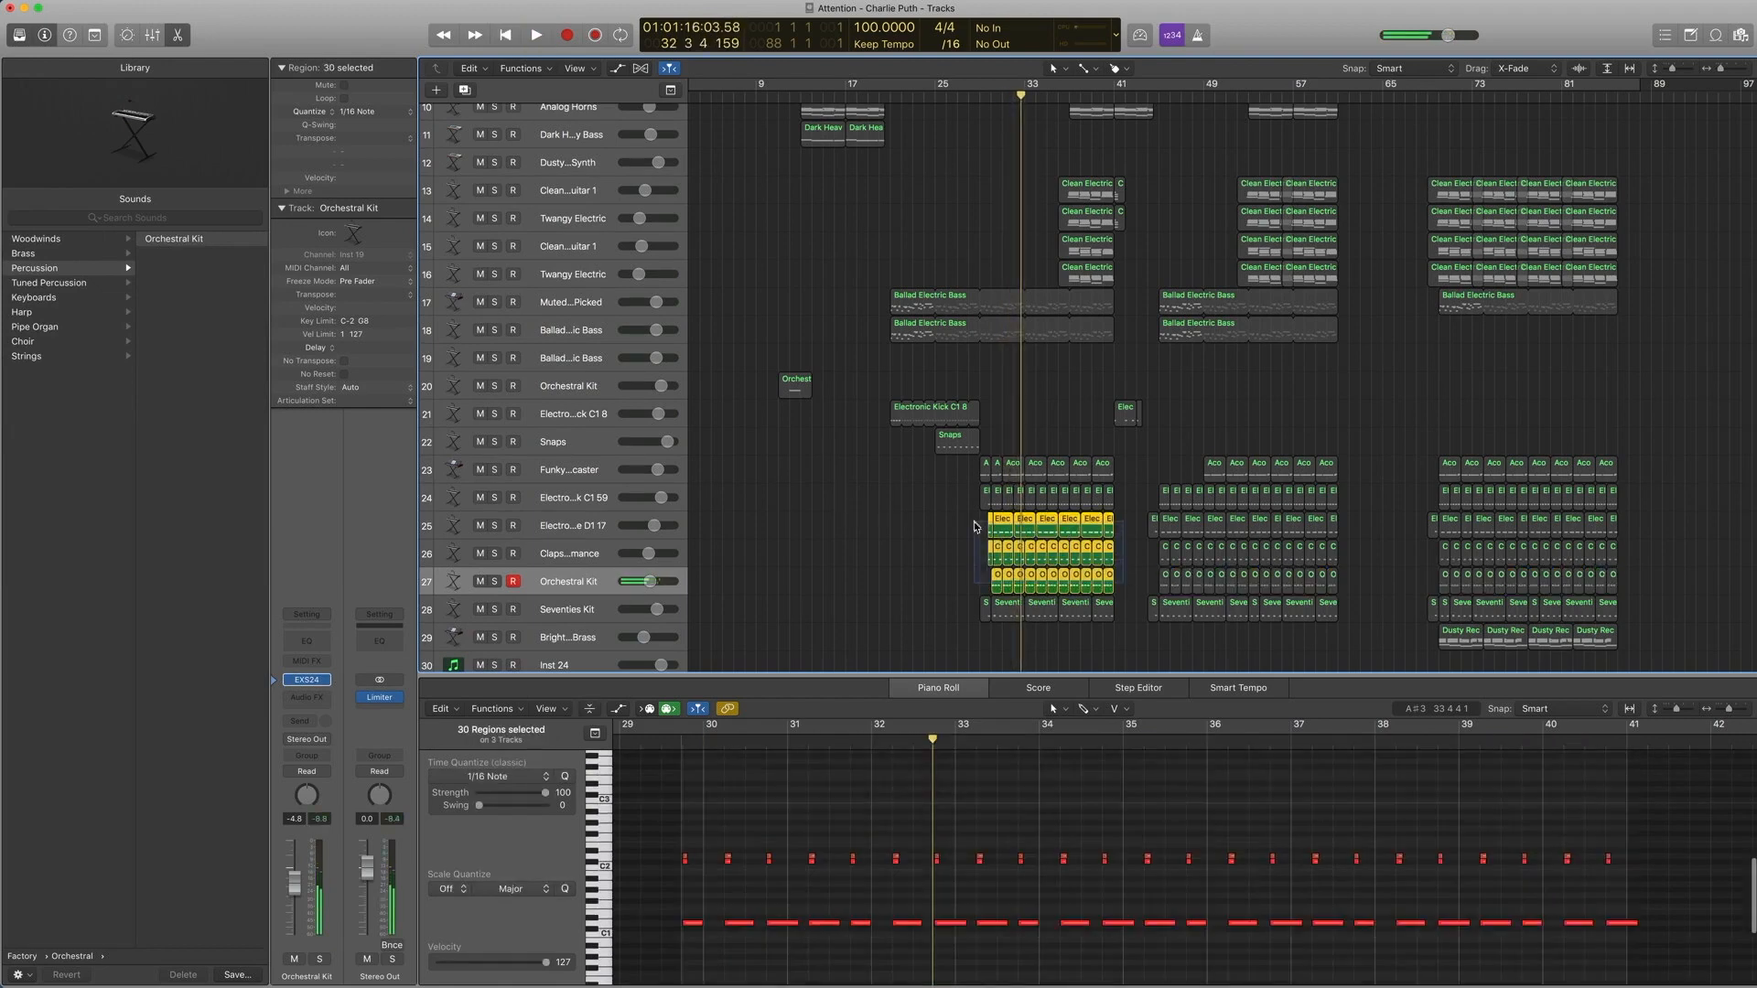
key("comma")
left_click_drag(1123, 582, 974, 505)
key("comma")
key("comma")
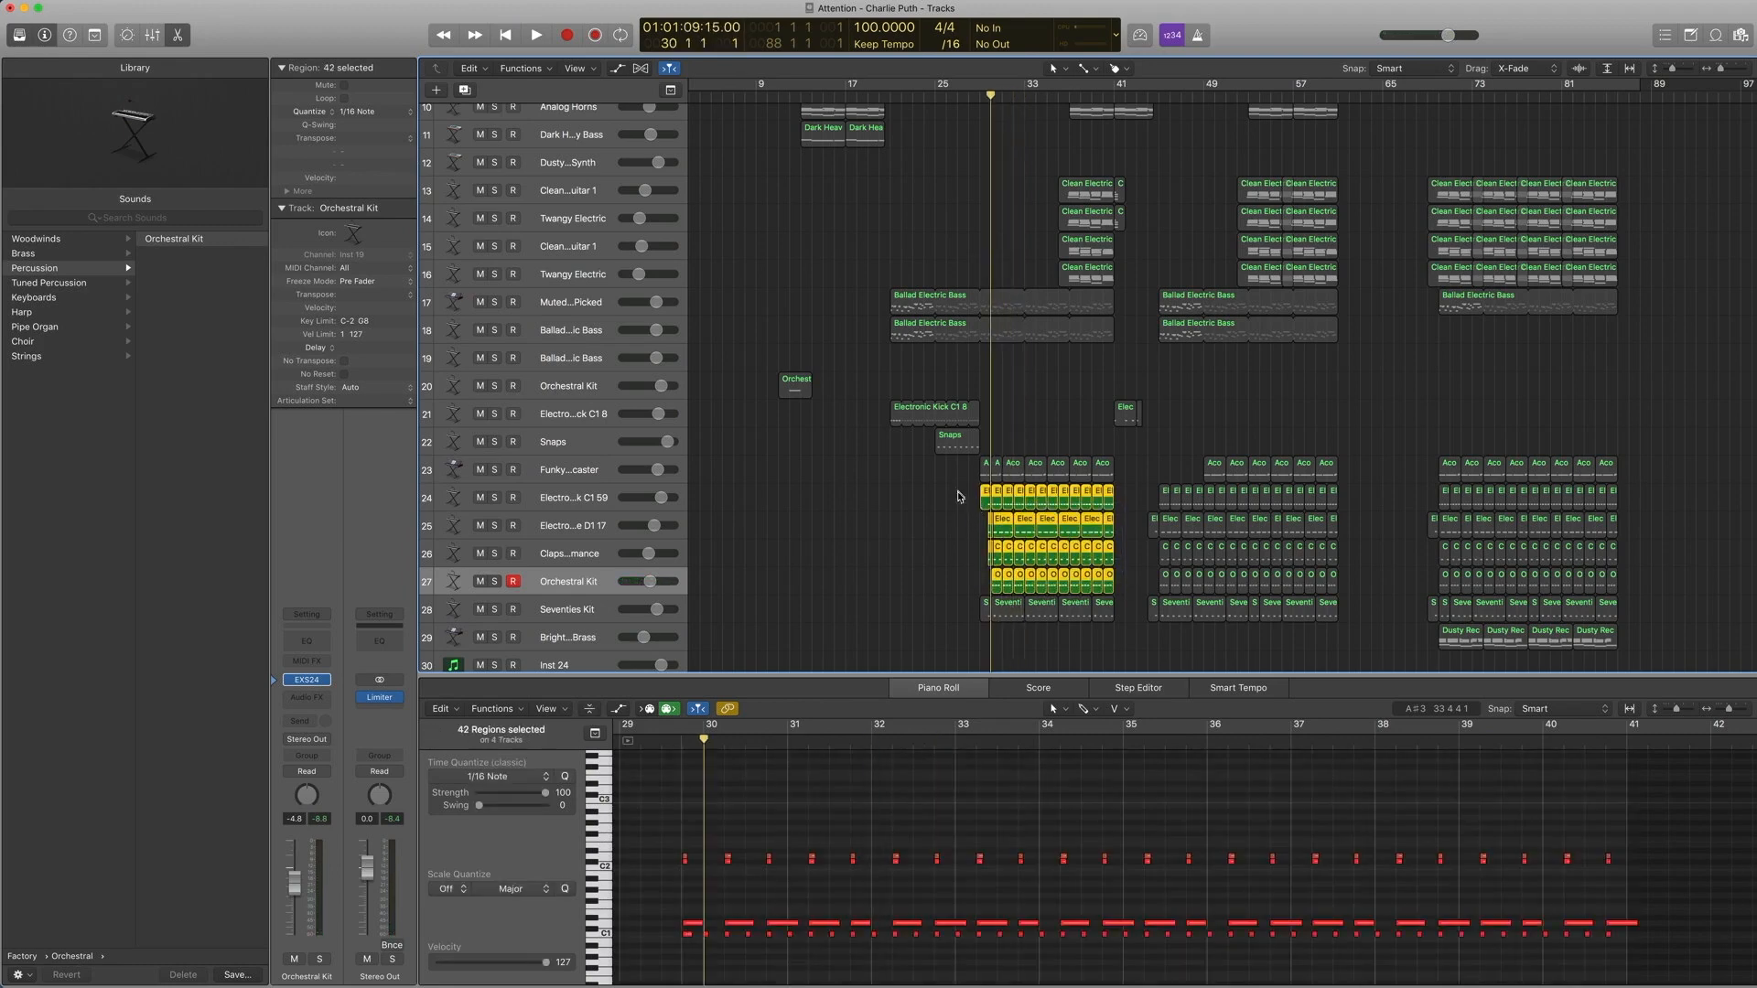
scroll(951, 496, "down", 1)
key("space")
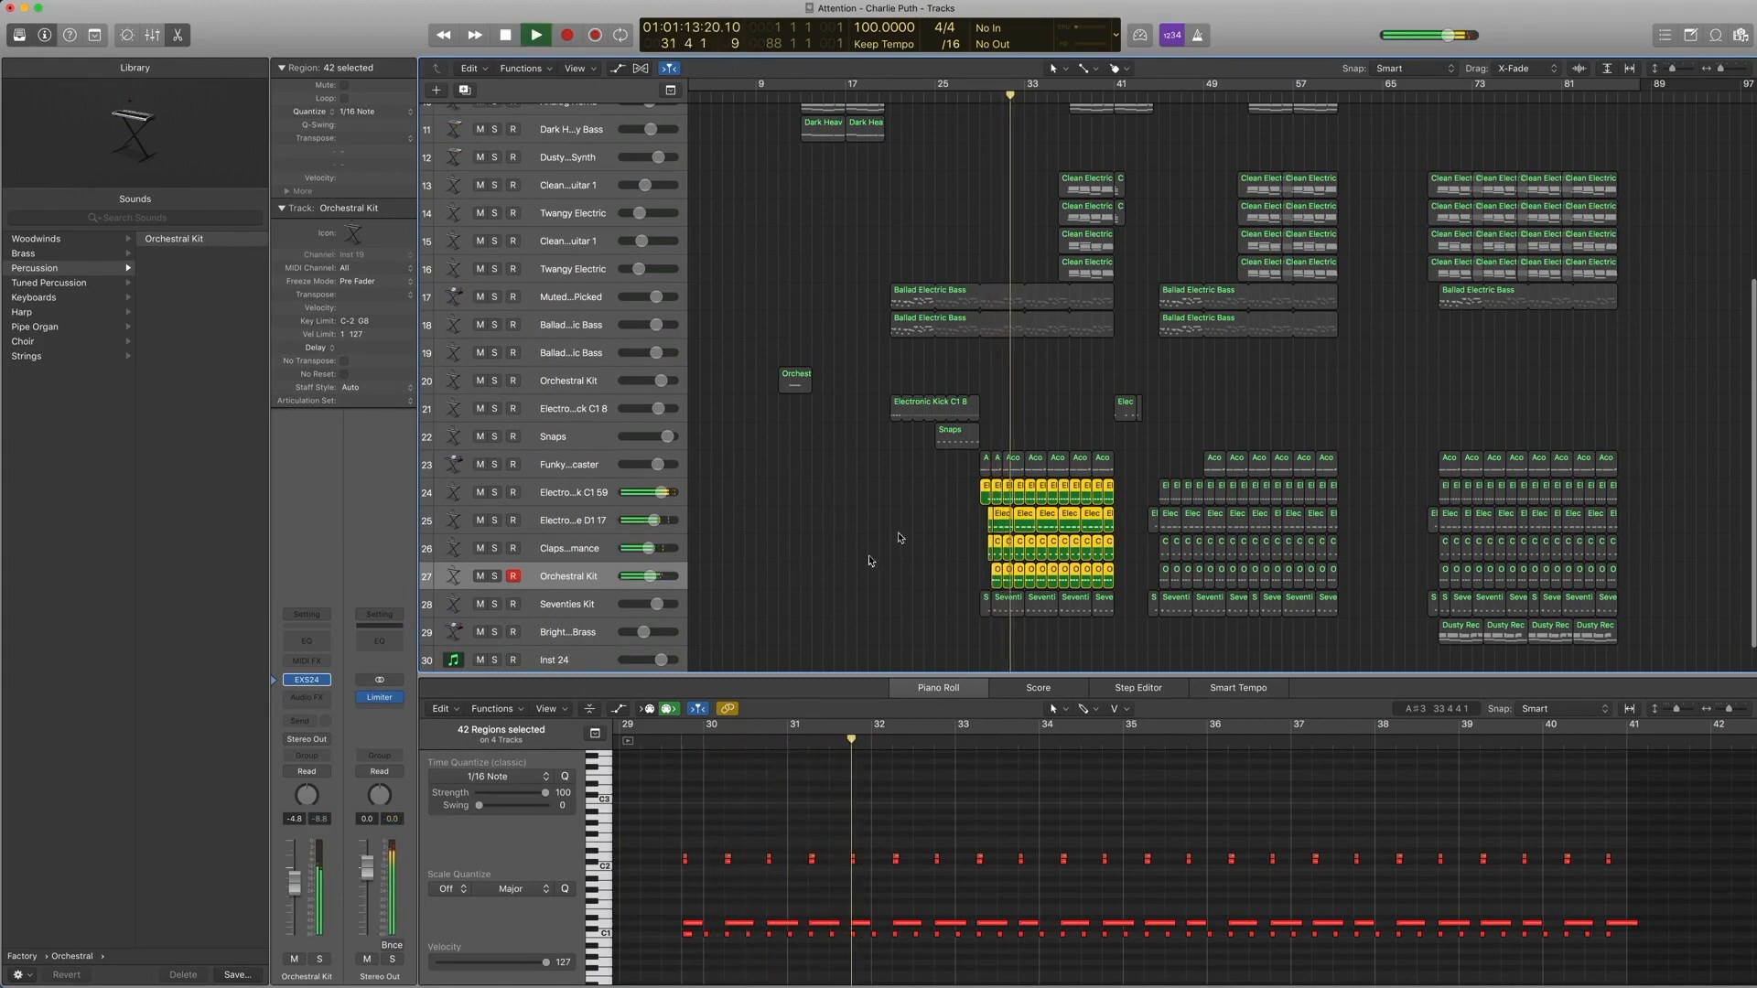
key("space")
Step: Select Seventies Kit track 28 and play its soloed regions briefly
left_click(594, 606)
key("space")
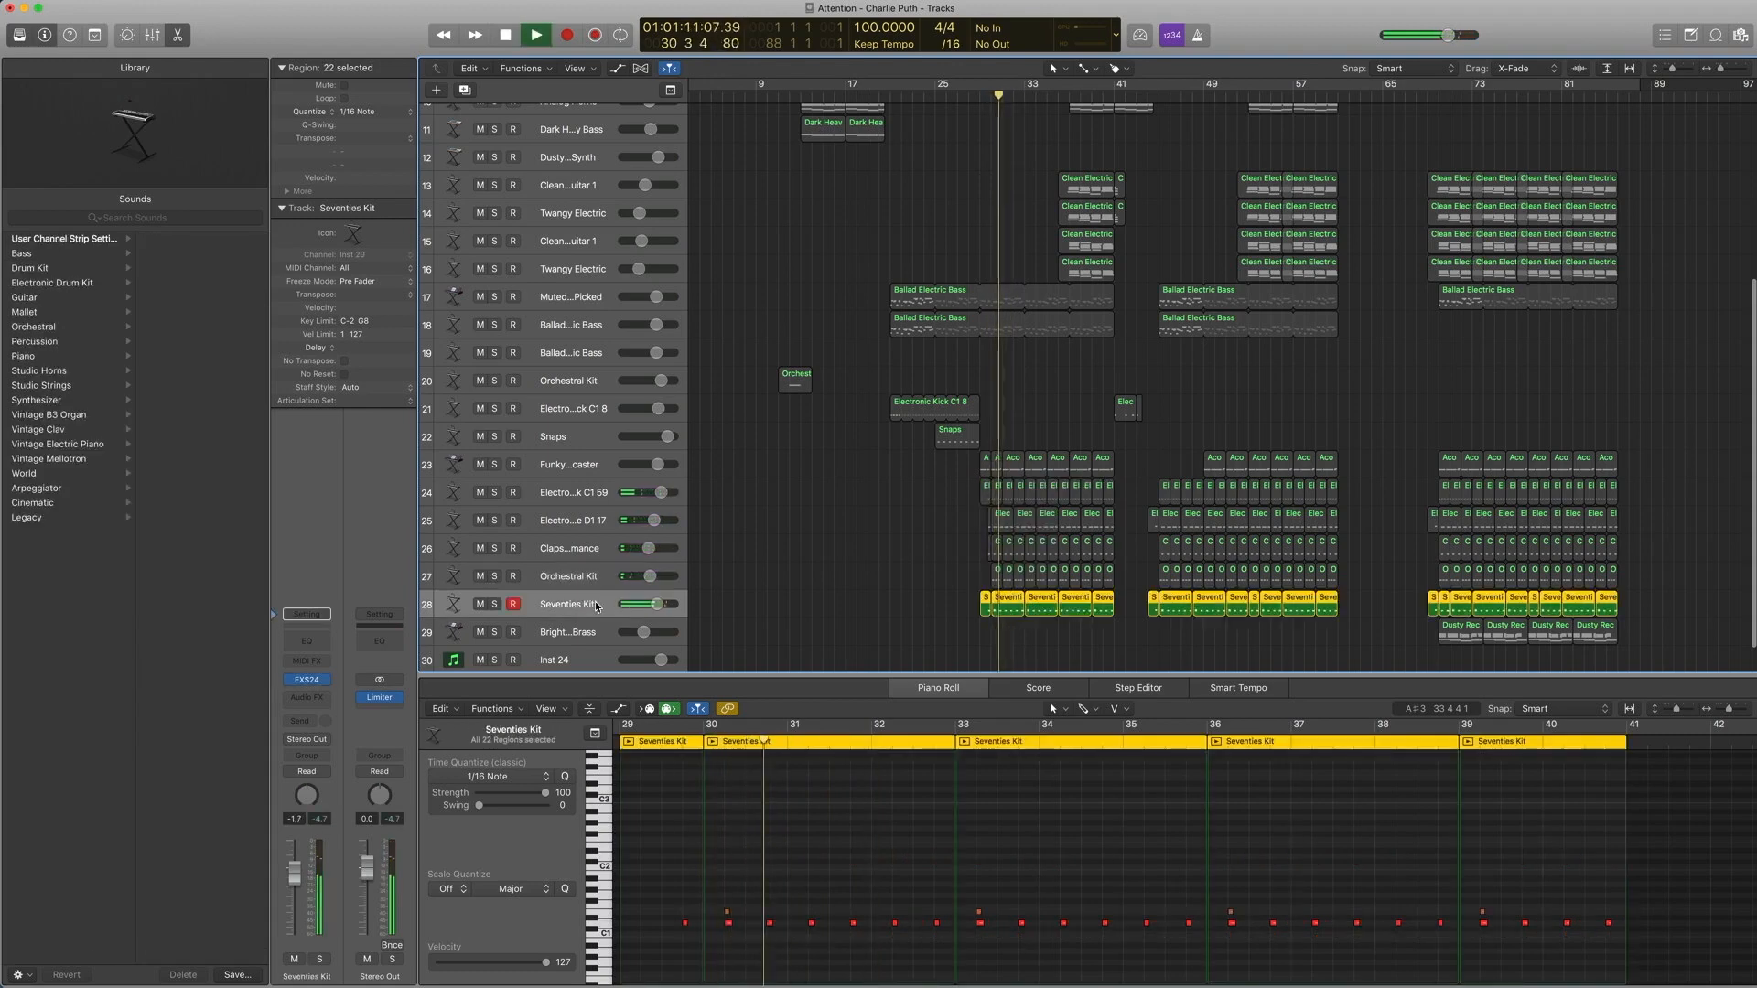
key("space")
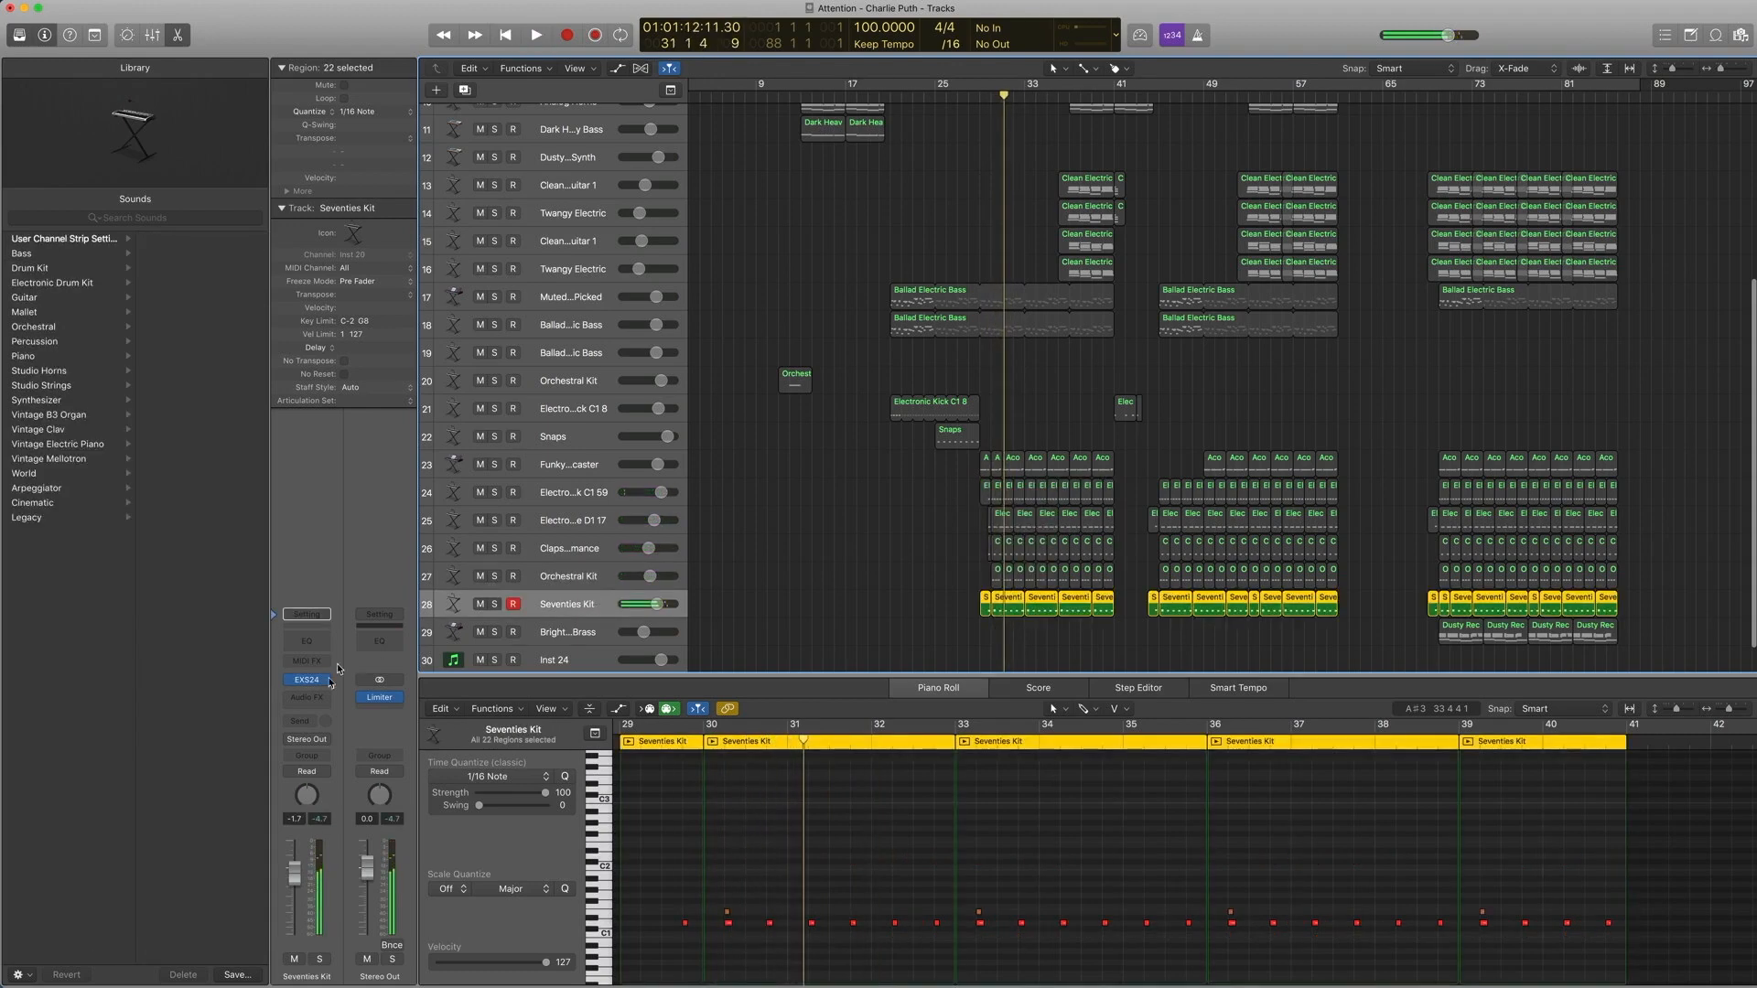
Step: Show the EXS24 library for the Seventies Kit track and trace the patch through Drums & Percussion and Acoustic Drum Kits
left_click(276, 679)
scroll(194, 288, "left", 10)
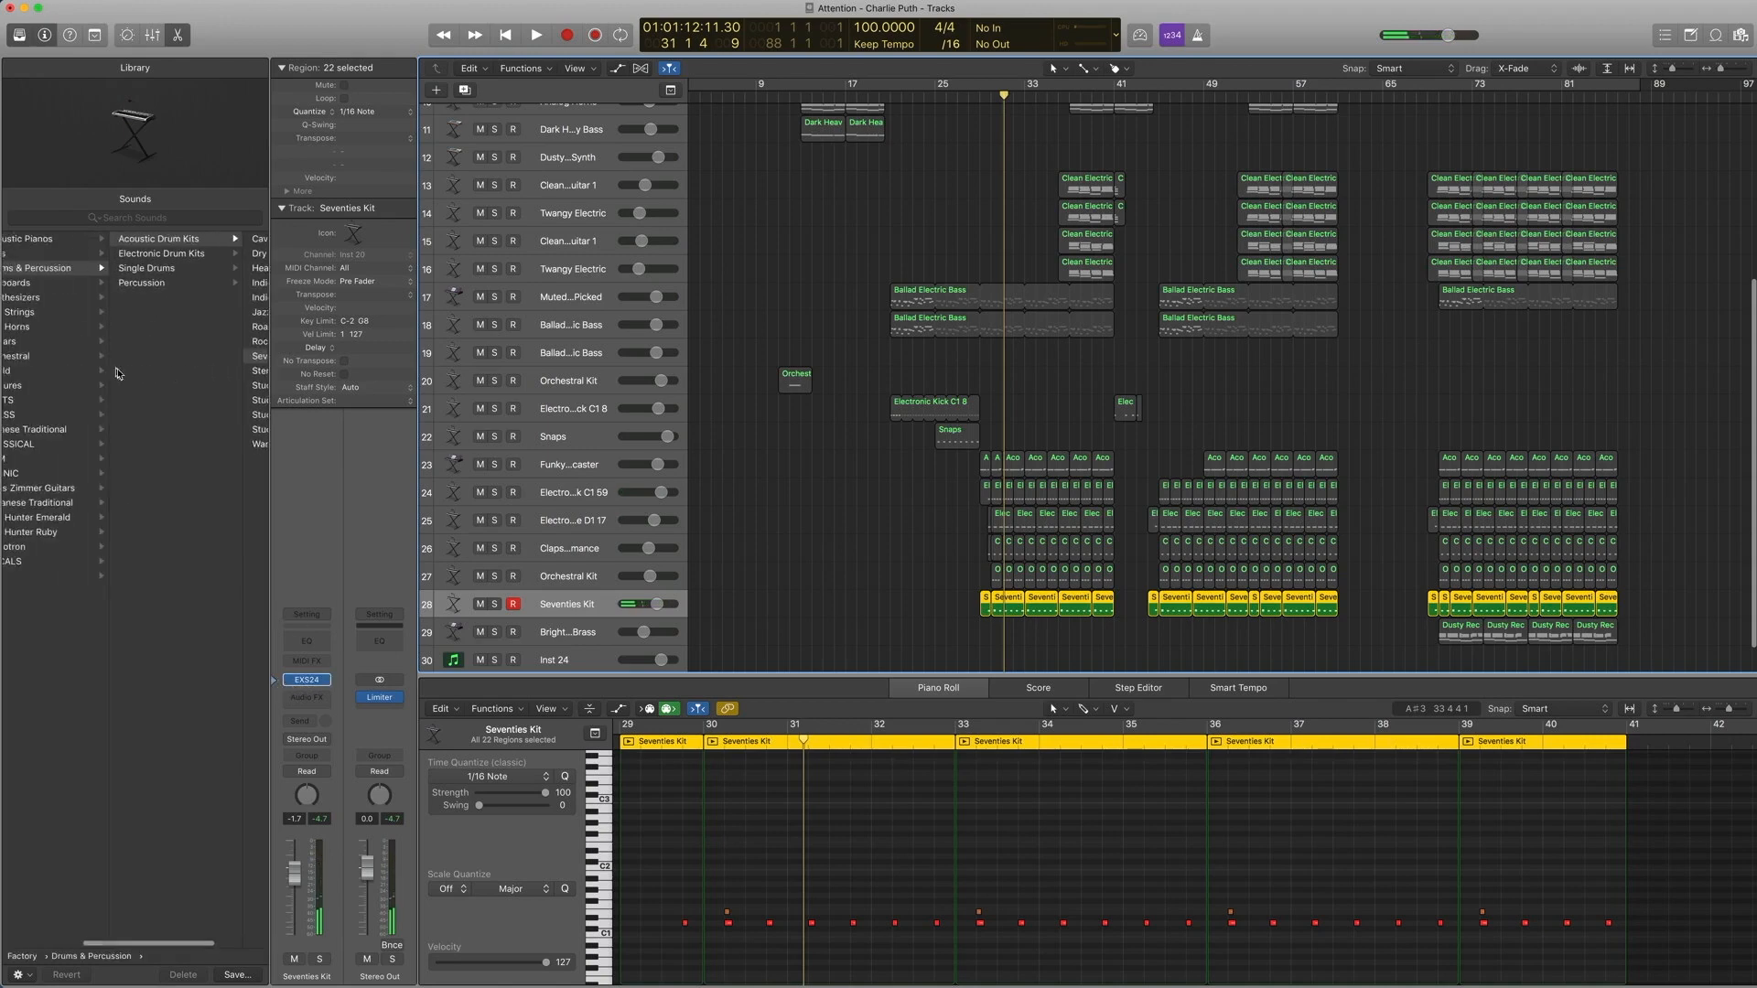
scroll(194, 288, "right", 4)
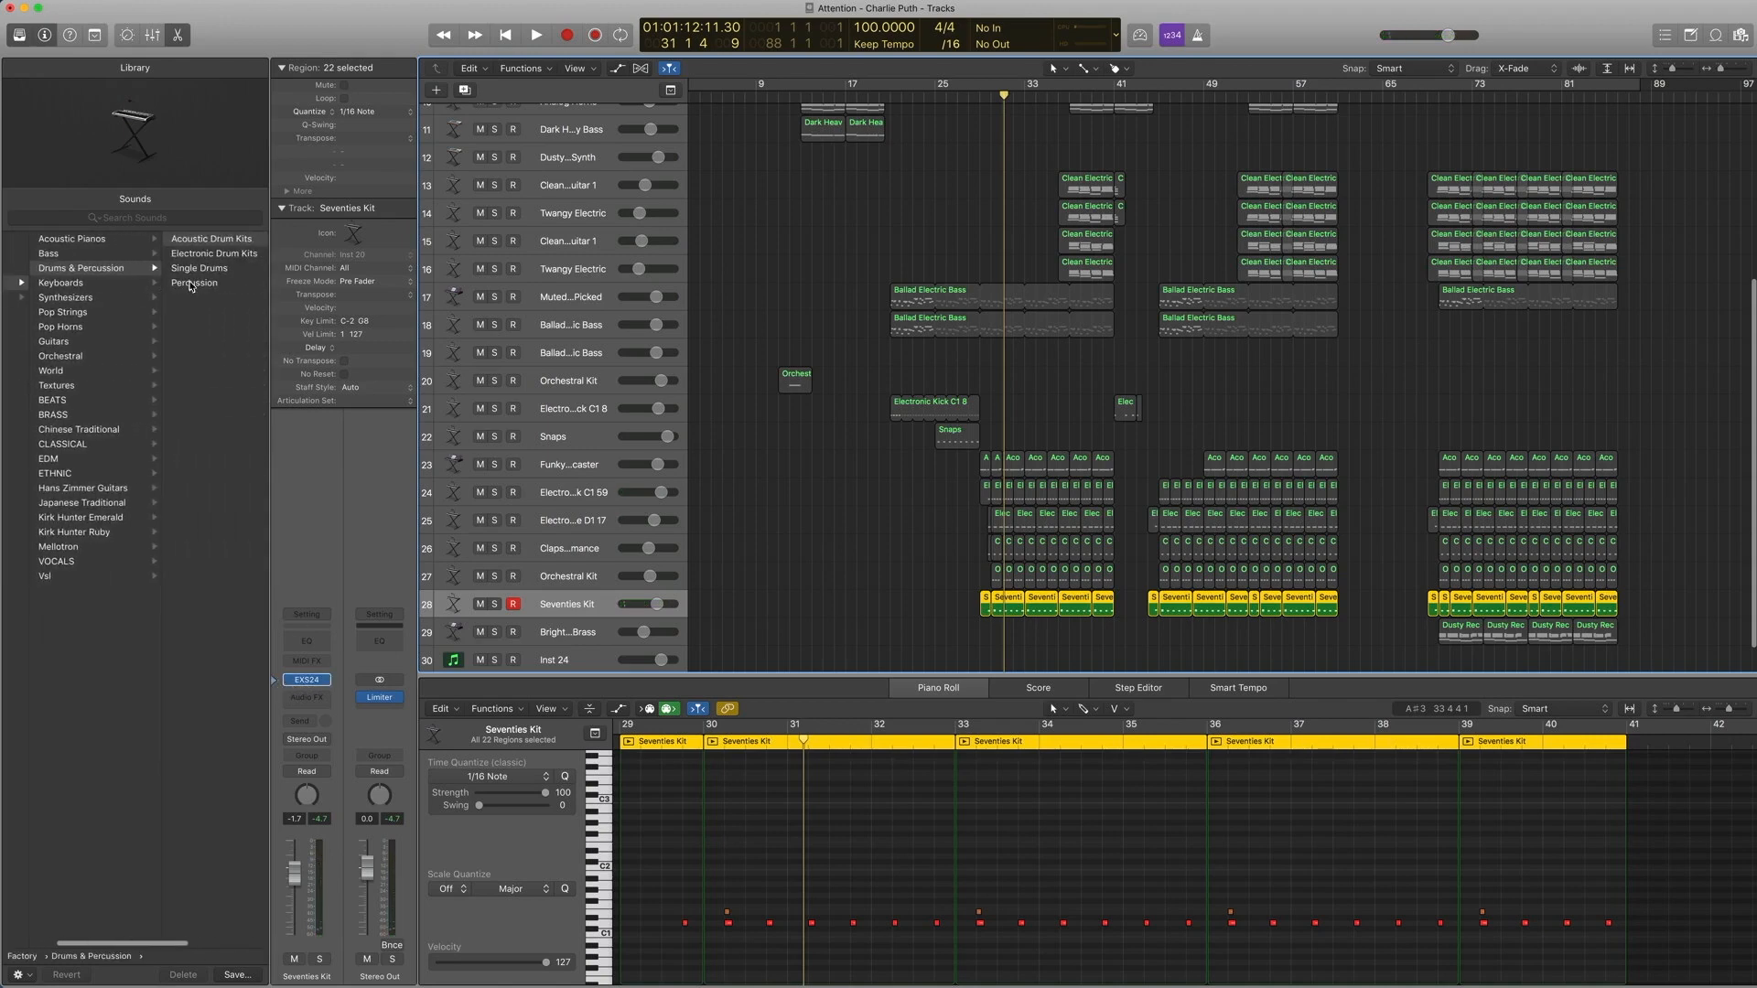
left_click(214, 240)
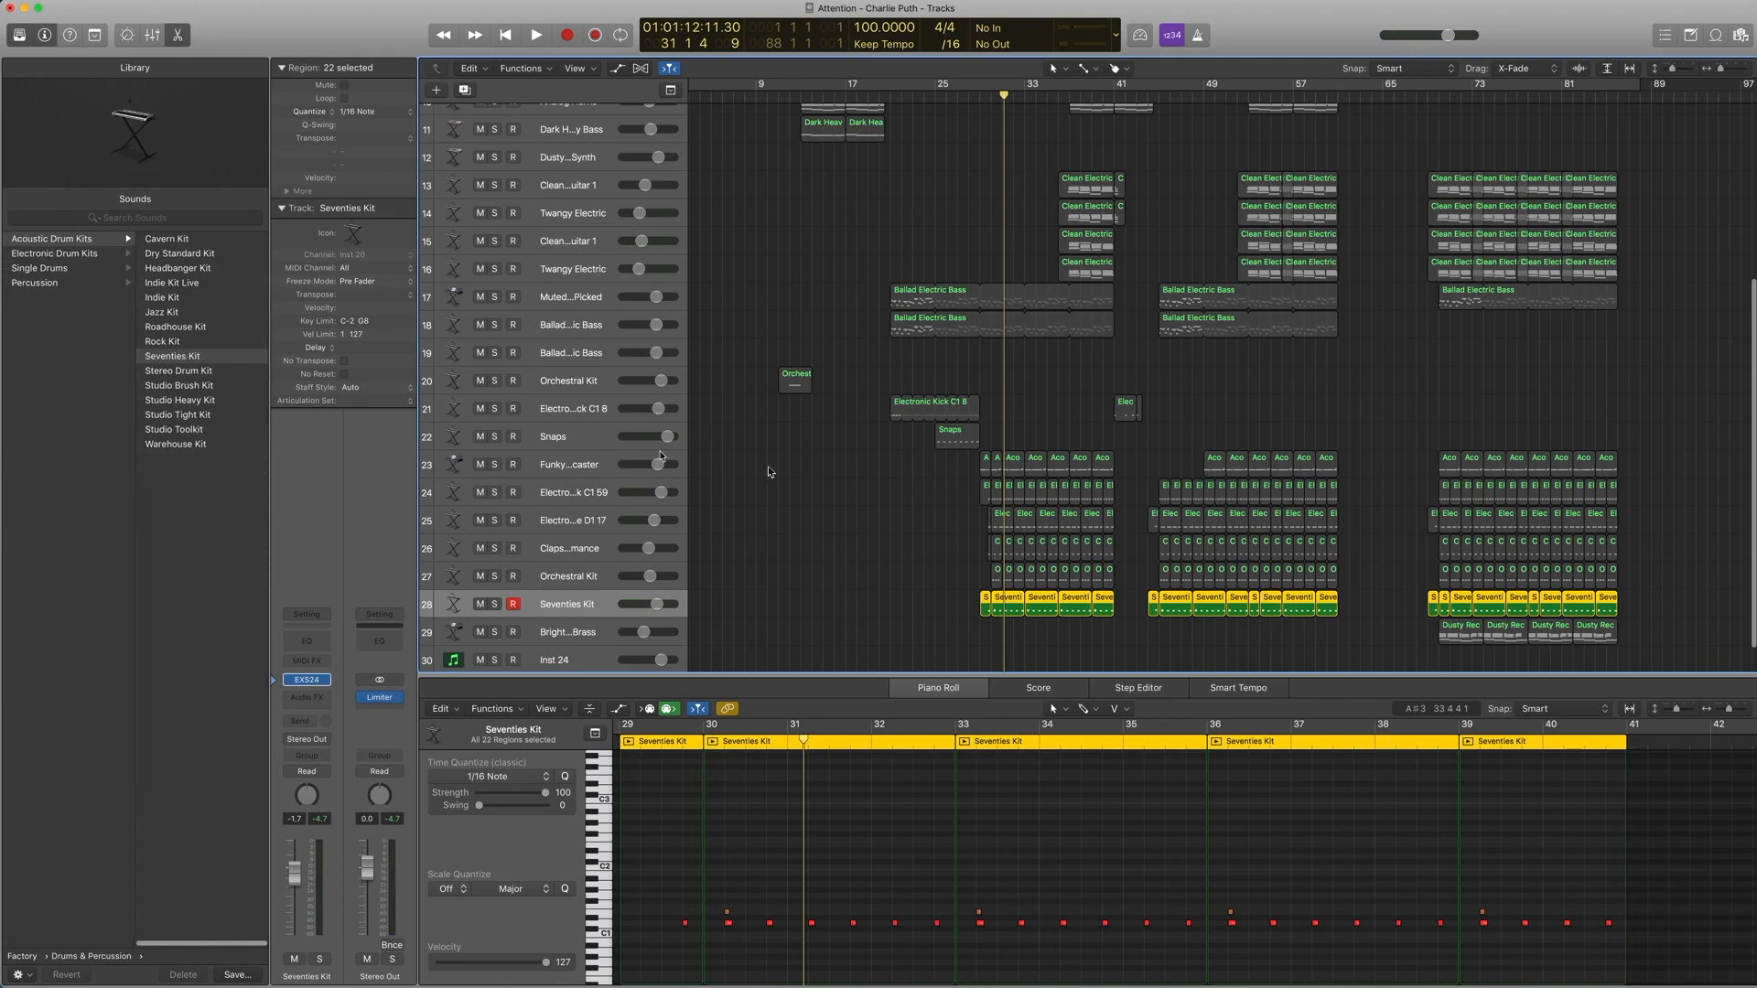
Step: Select the two stacked Seventies Kit notes near bar 33 in the Piano Roll and continue playing the soloed regions
left_click(976, 912)
key("space")
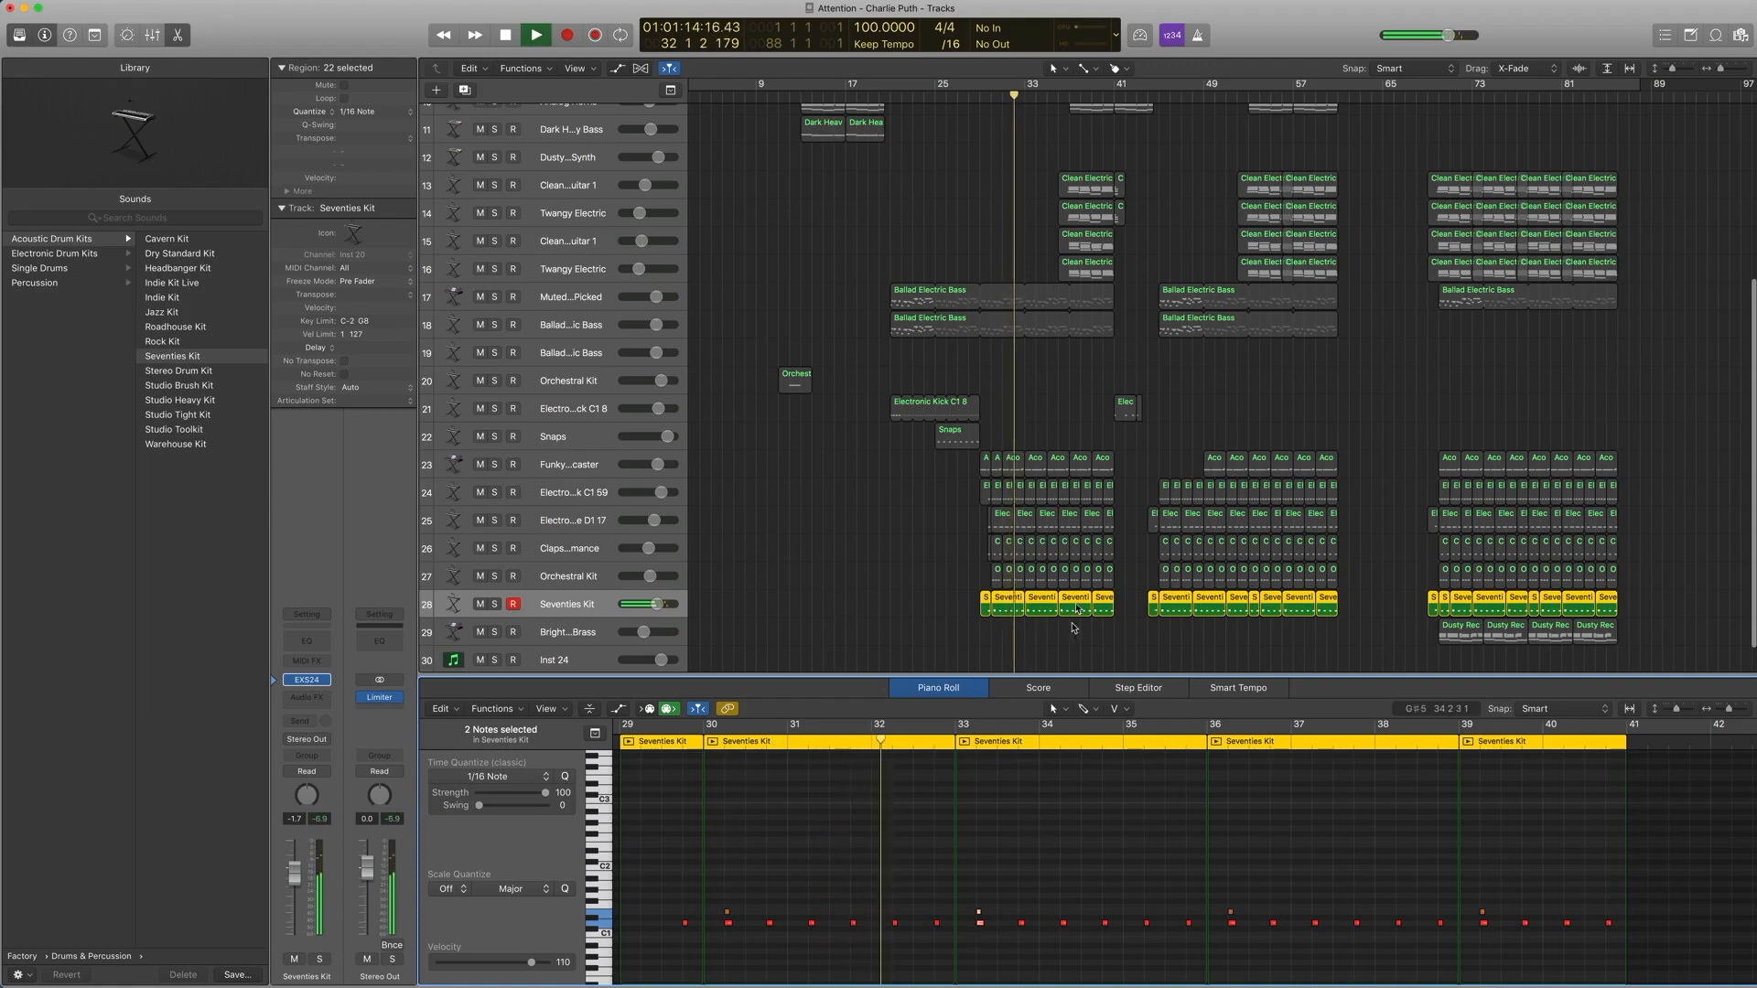
scroll(1076, 628, "down", 1)
key("space")
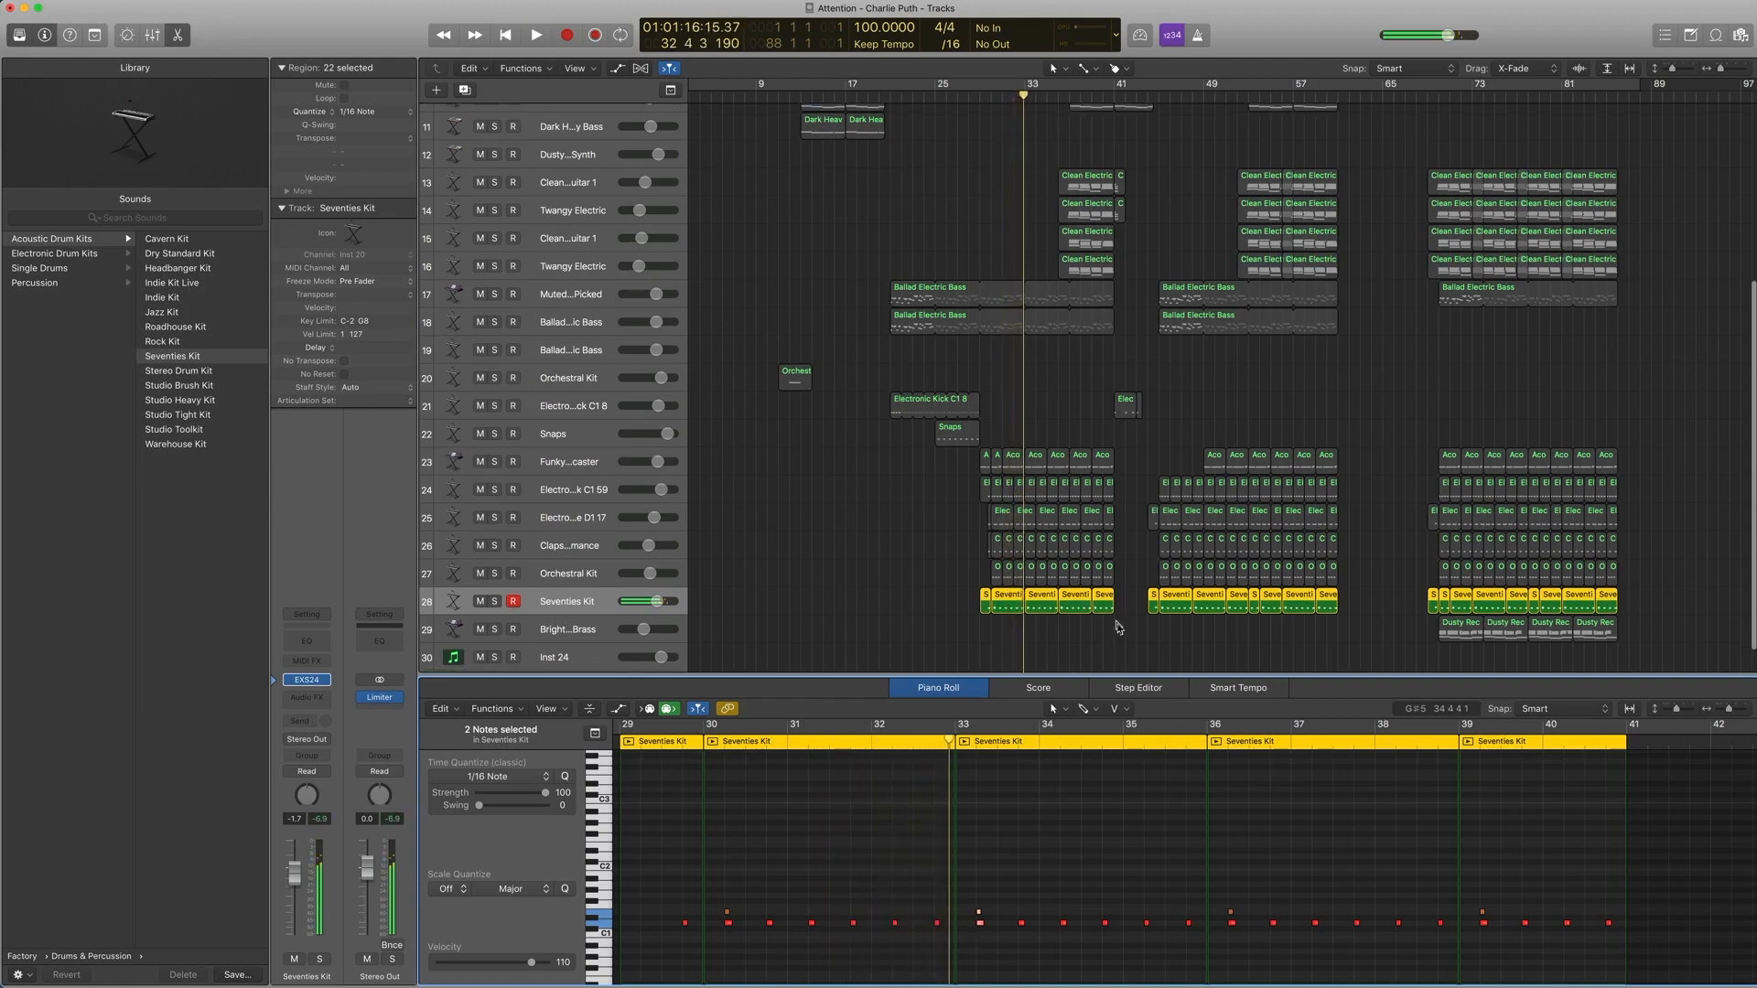
Step: Select the first group of regions on tracks 24 to 28 and play the five percussion parts together in solo
left_click_drag(1115, 627, 975, 485)
key("shift+space")
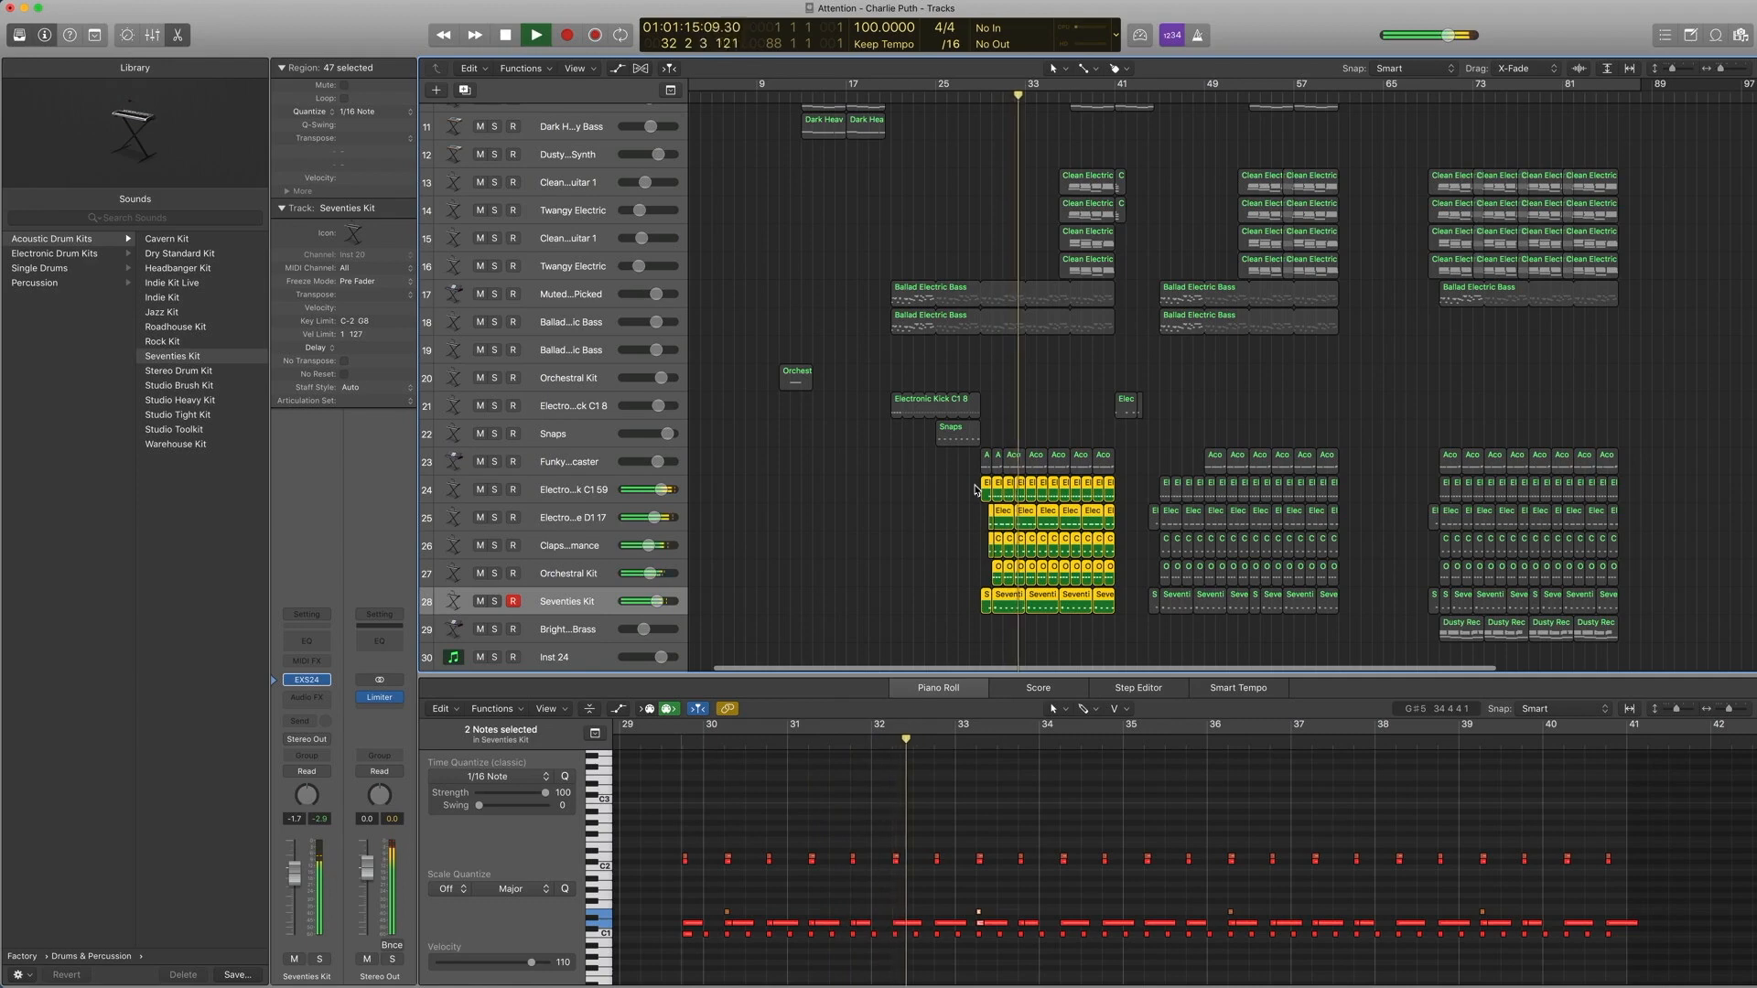
key("space")
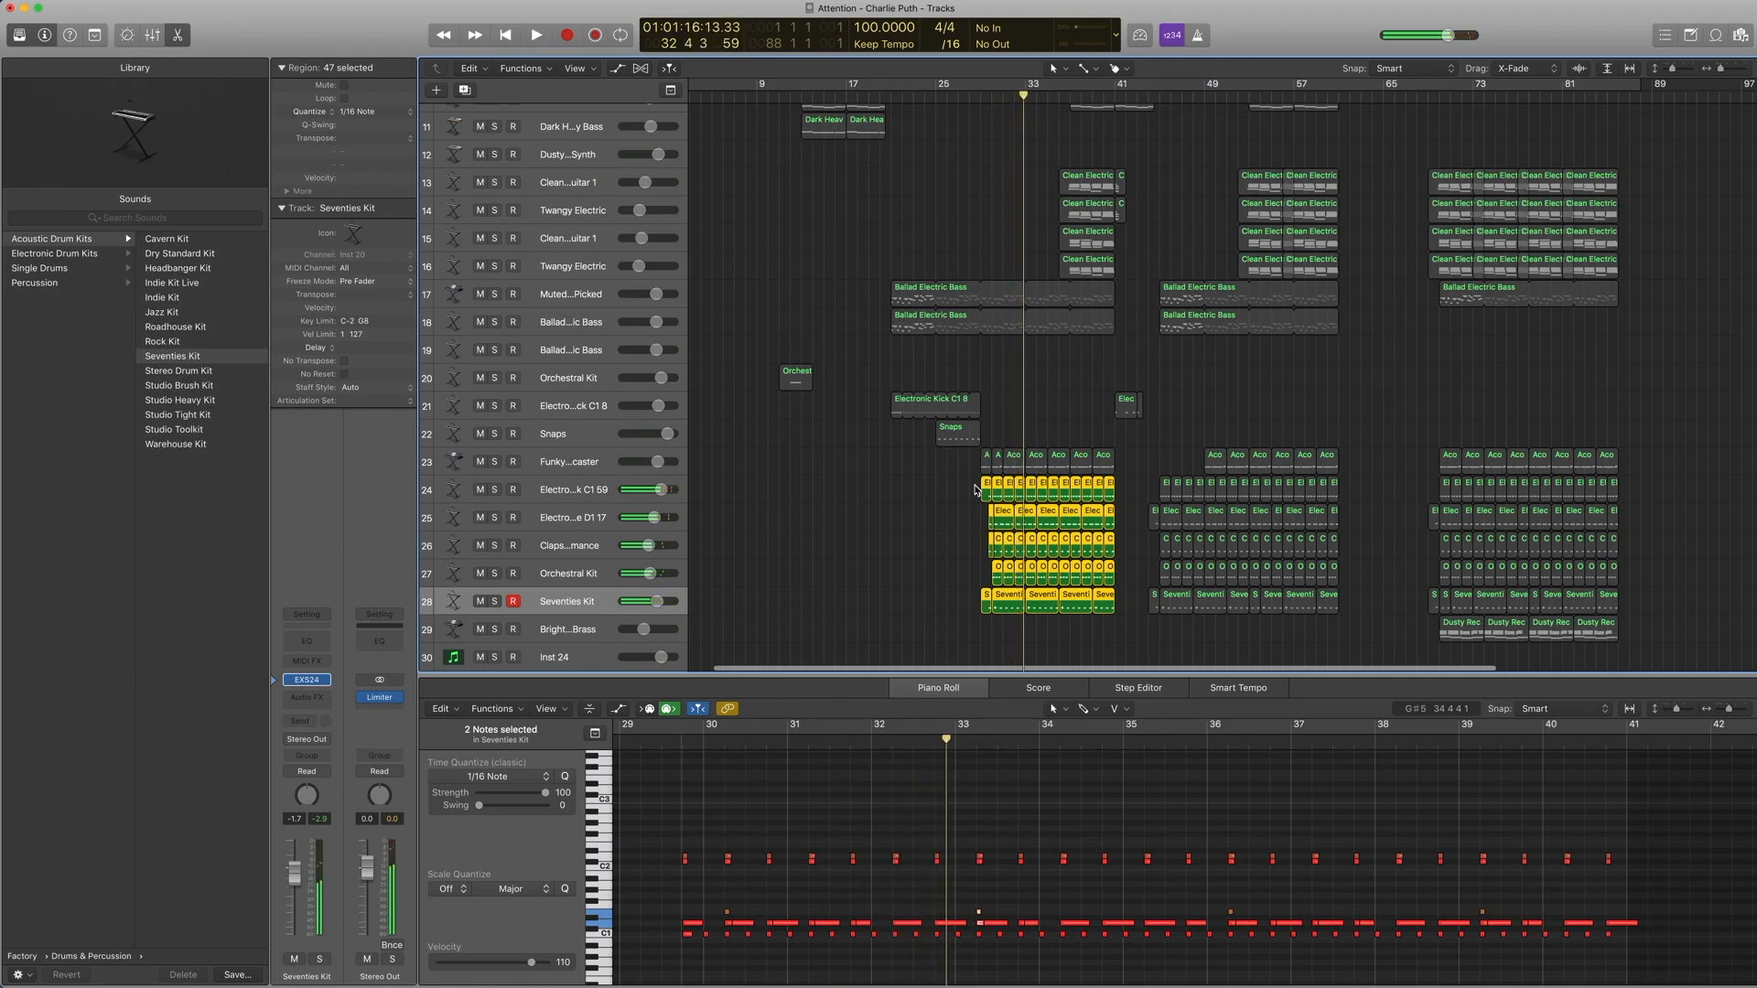
Step: Extend the selection up to the electric bass regions on tracks 17 and 18, and play bass and percussion together in solo
left_click(968, 481)
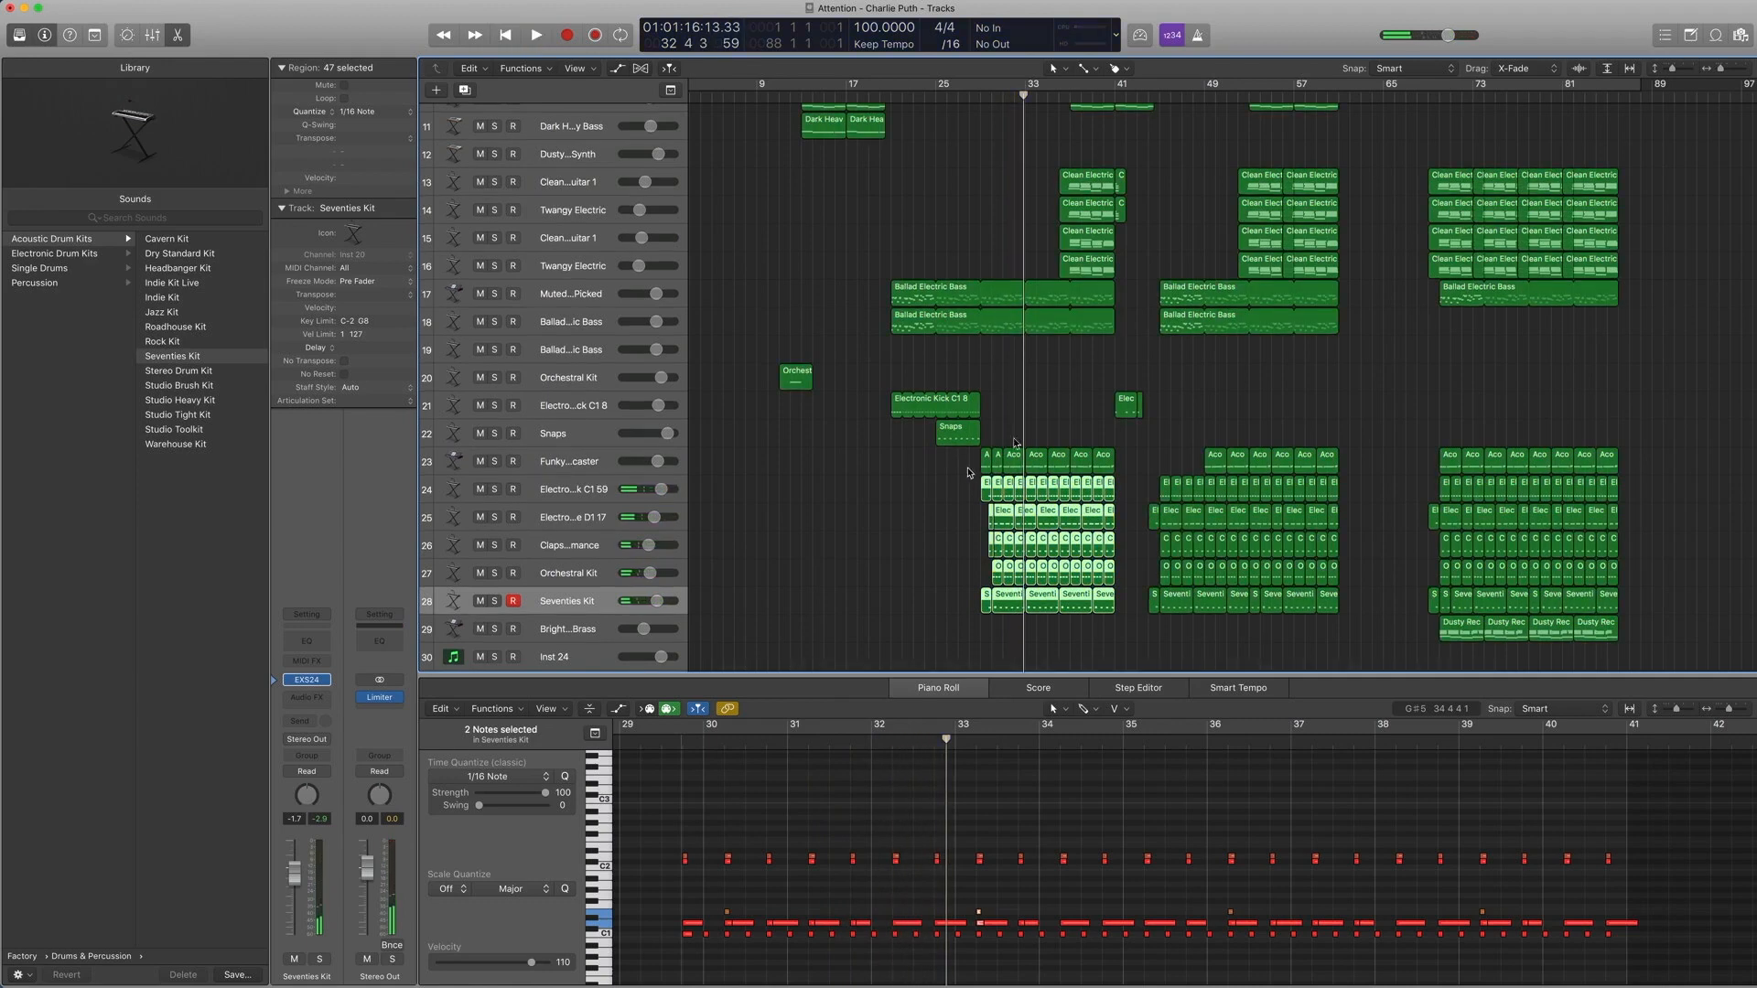
left_click_drag(1129, 623, 968, 298)
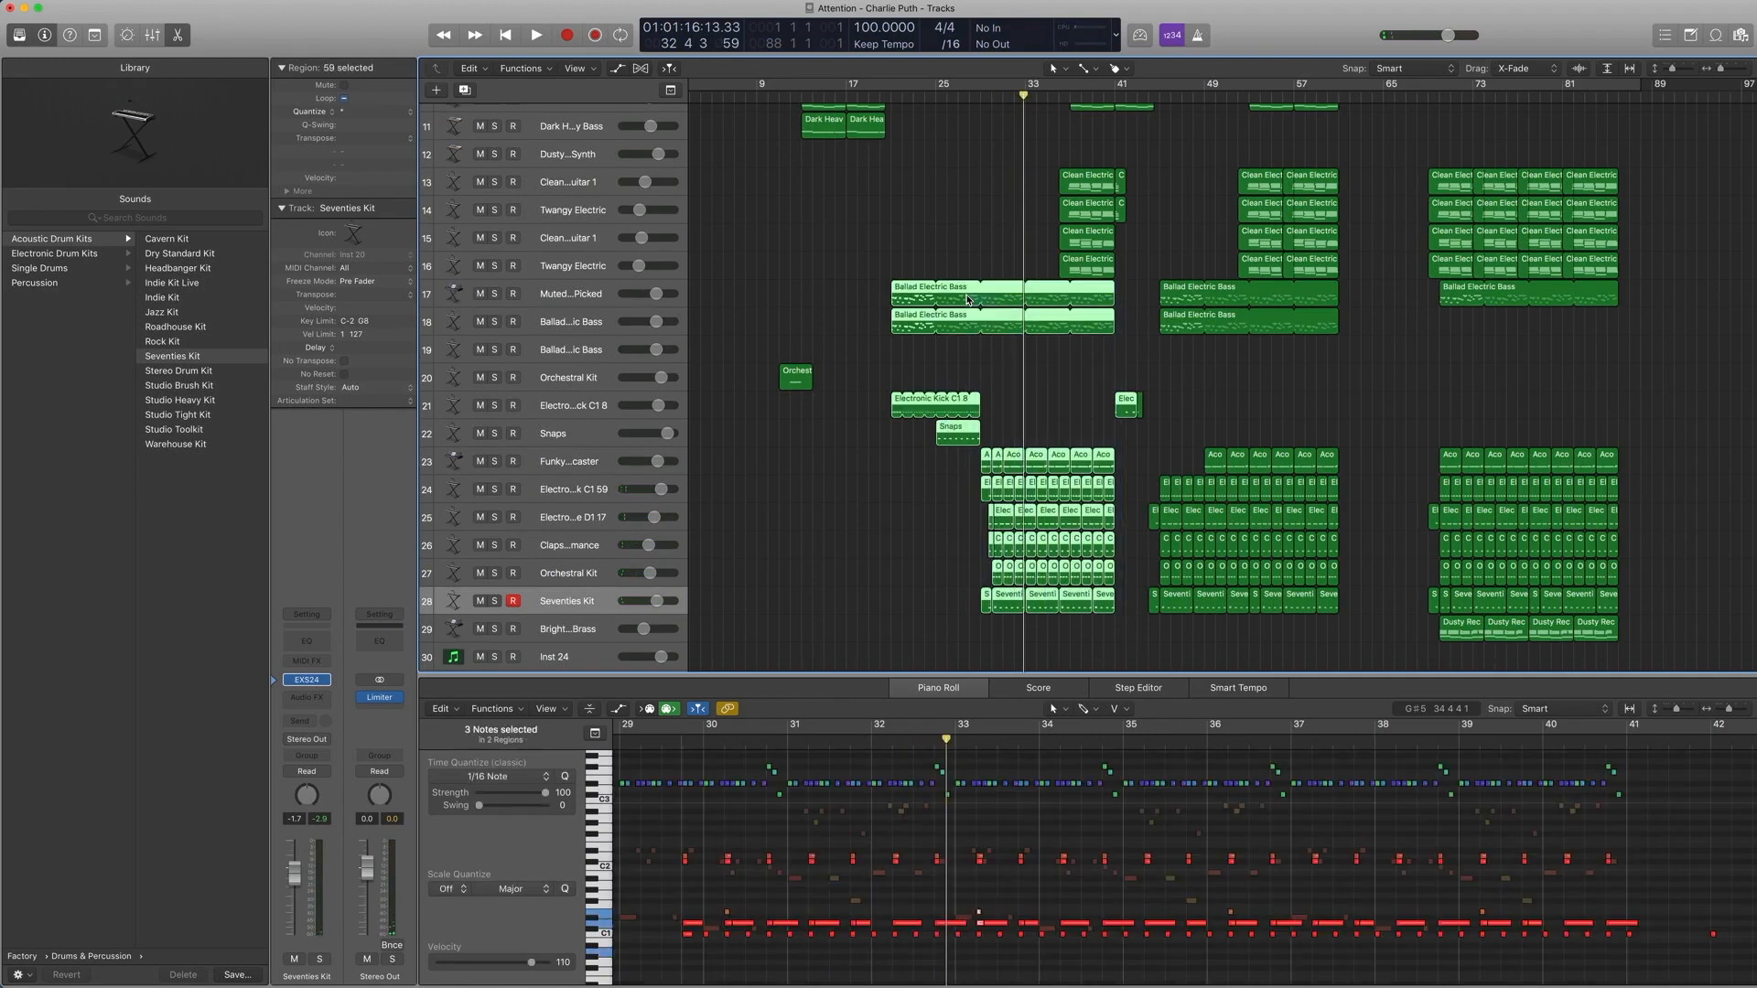
key("ctrl+s")
key("space")
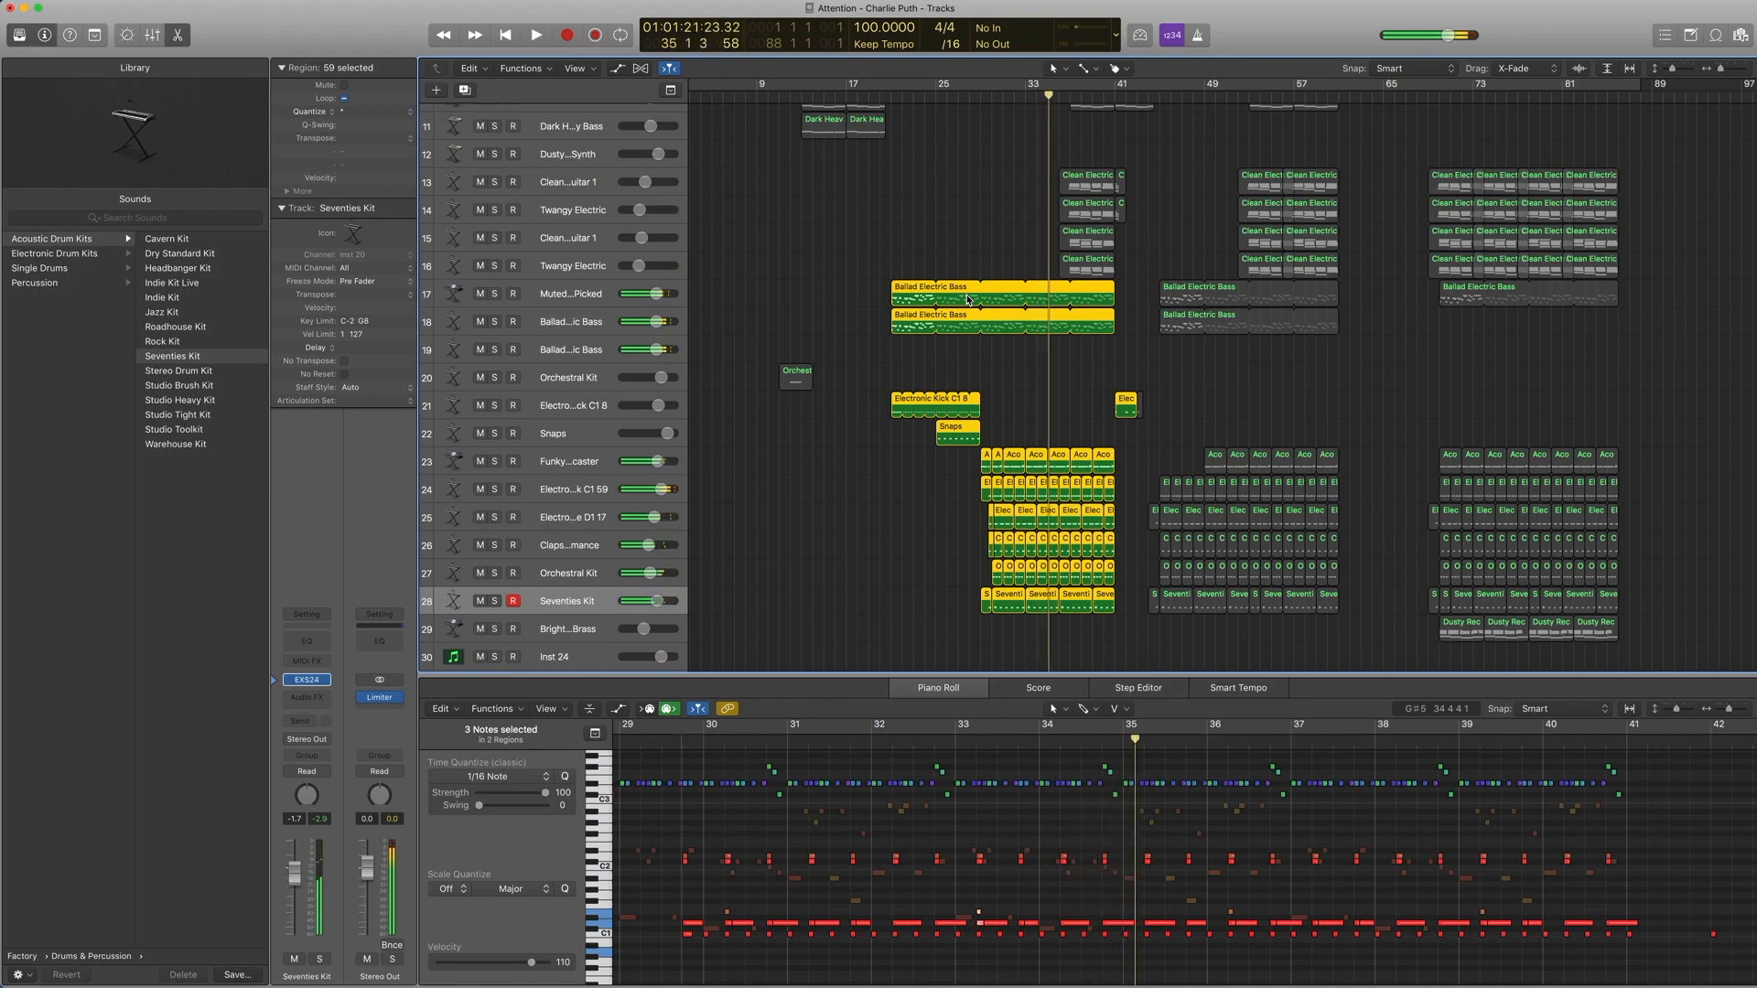
key("ctrl+s")
key("space")
Step: Deselect all regions, close the Piano Roll, and play the full arrangement from bar 37
left_click(1032, 223)
scroll(1034, 223, "up", 2)
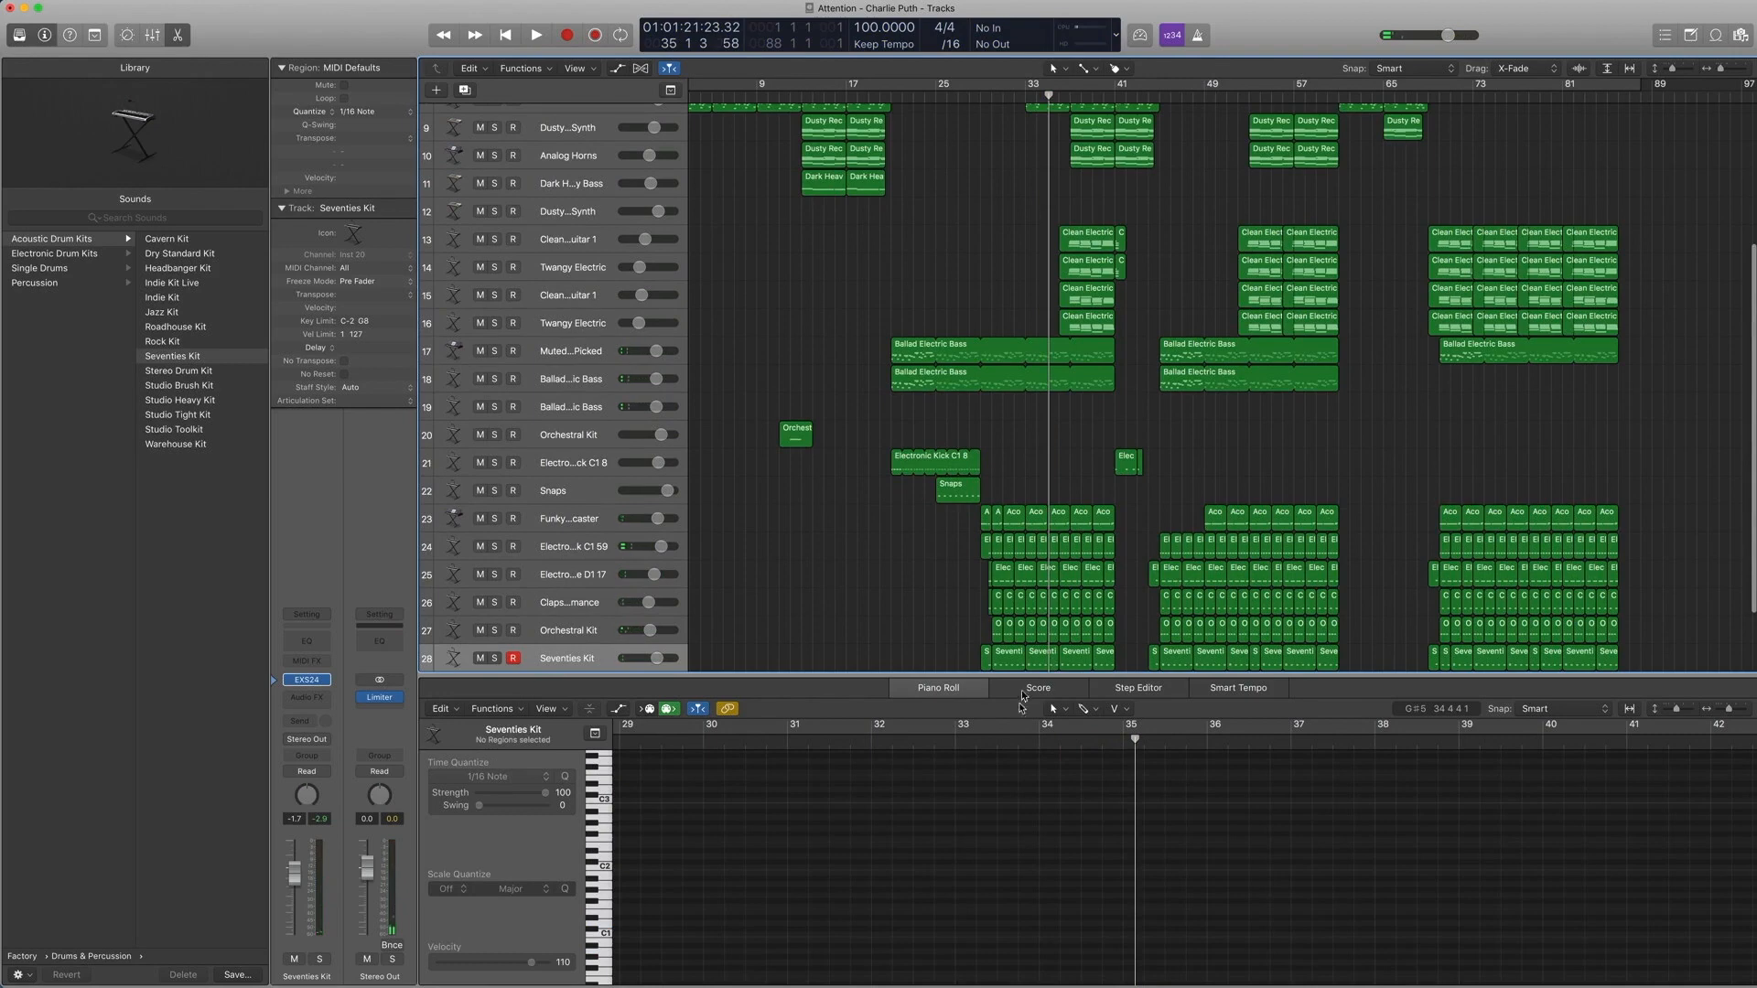
key("e")
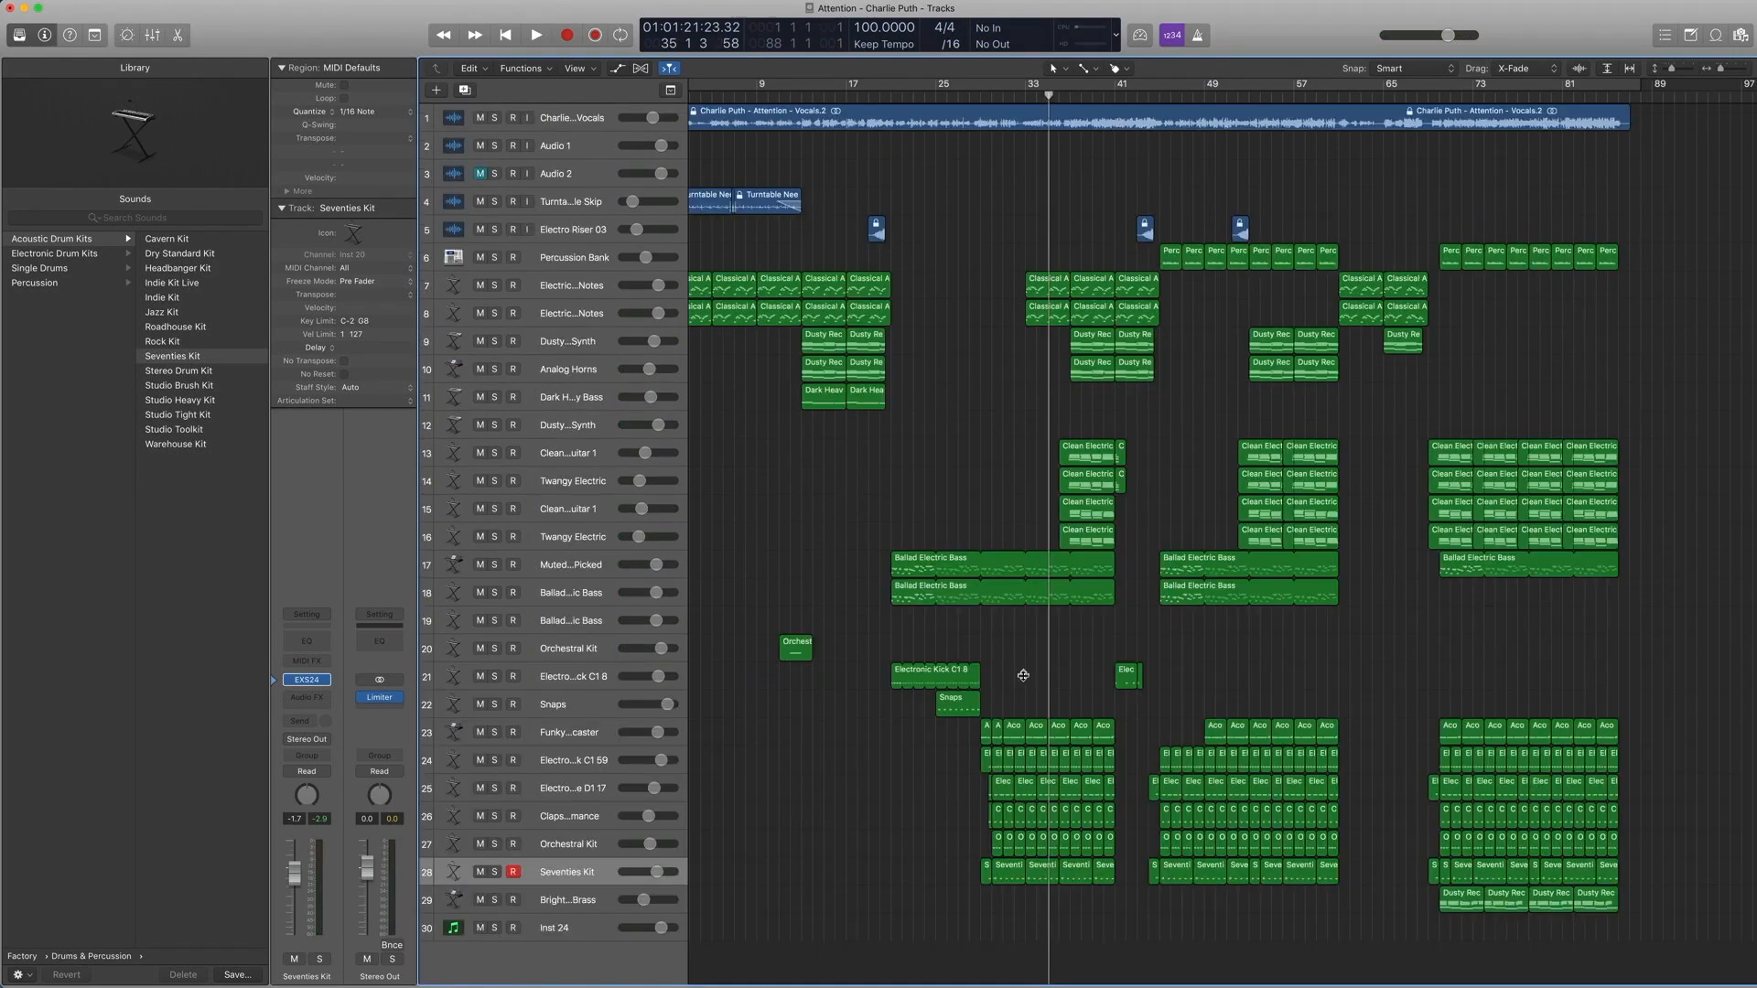
key("period")
key("period")
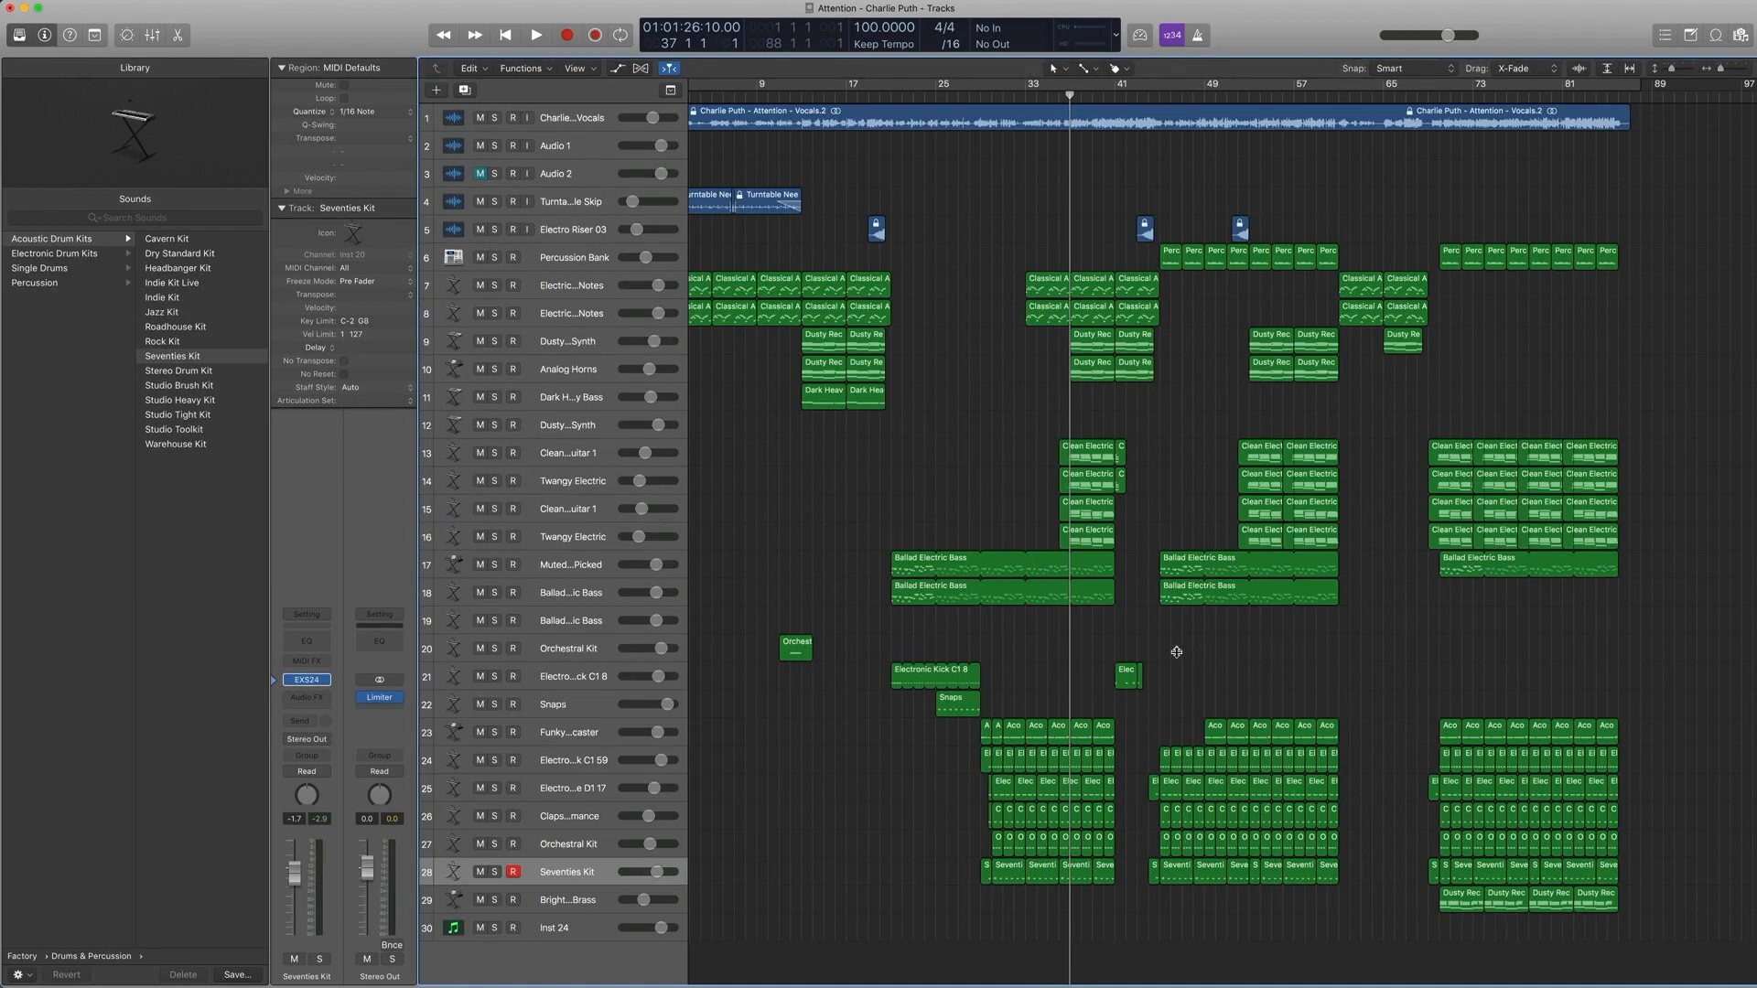
scroll(1176, 653, "right", 1)
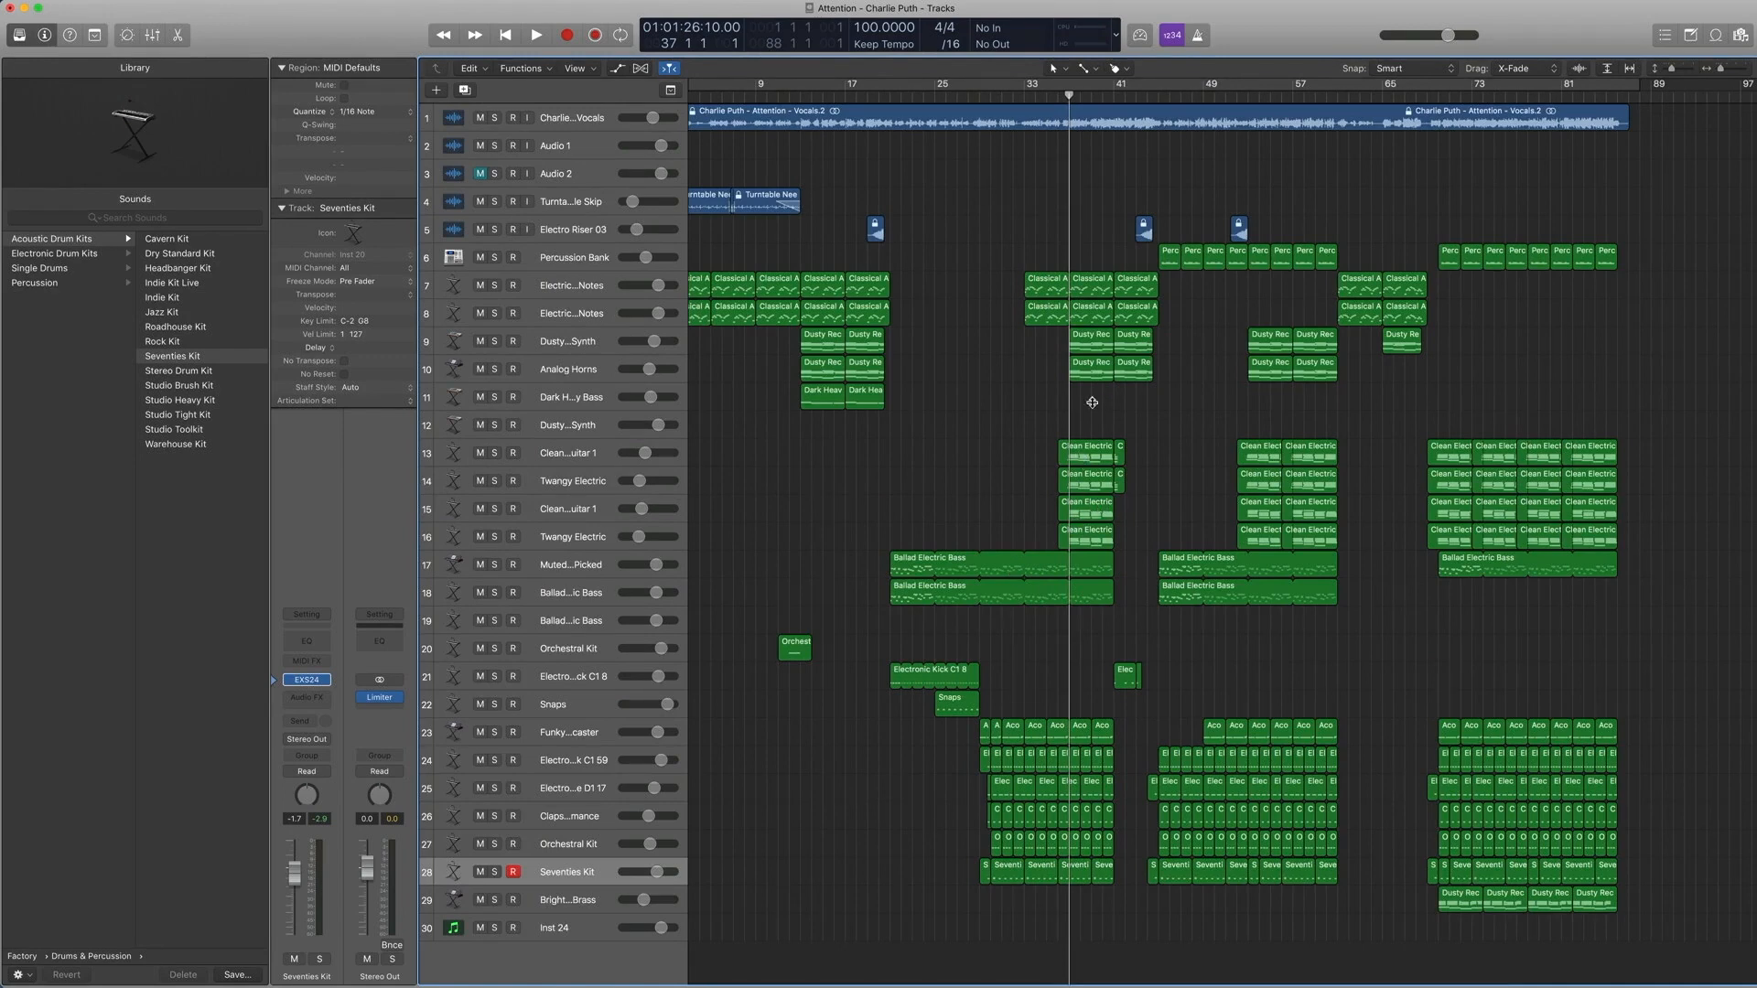
key("space")
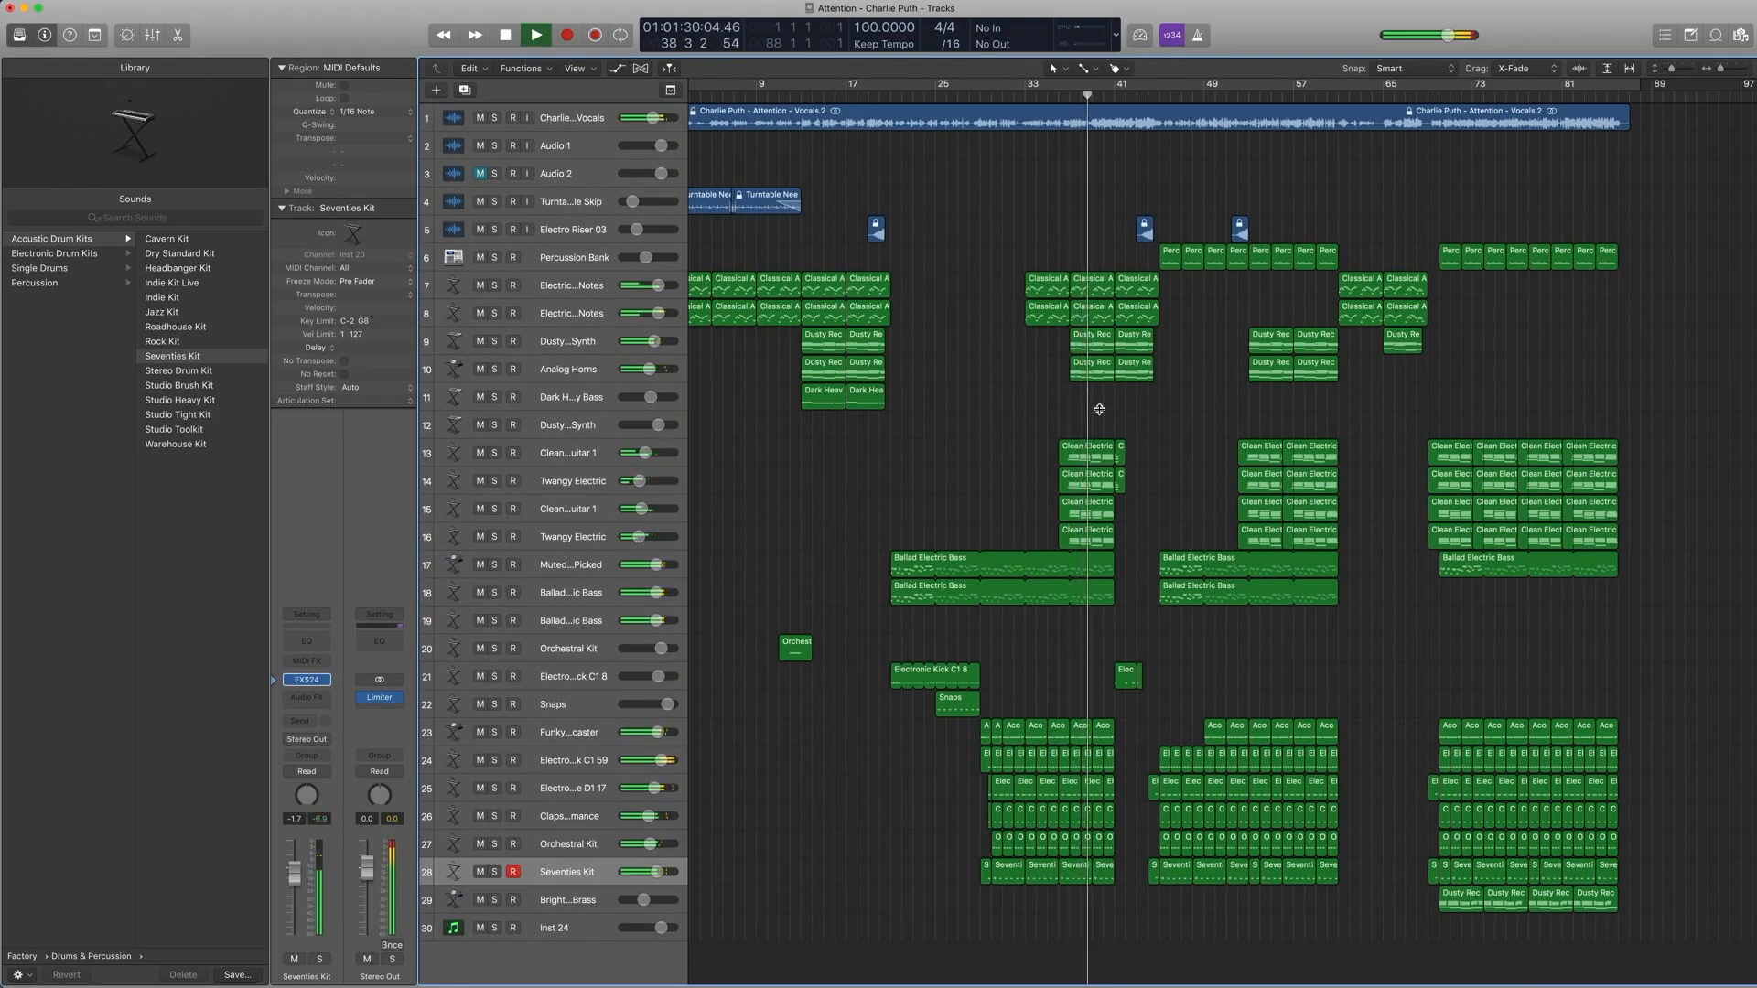
key("space")
Step: Solo the guitar regions on tracks 13 and 14 between bars 36 and 42, and play them from about bar 36
left_click_drag(1216, 681, 980, 373)
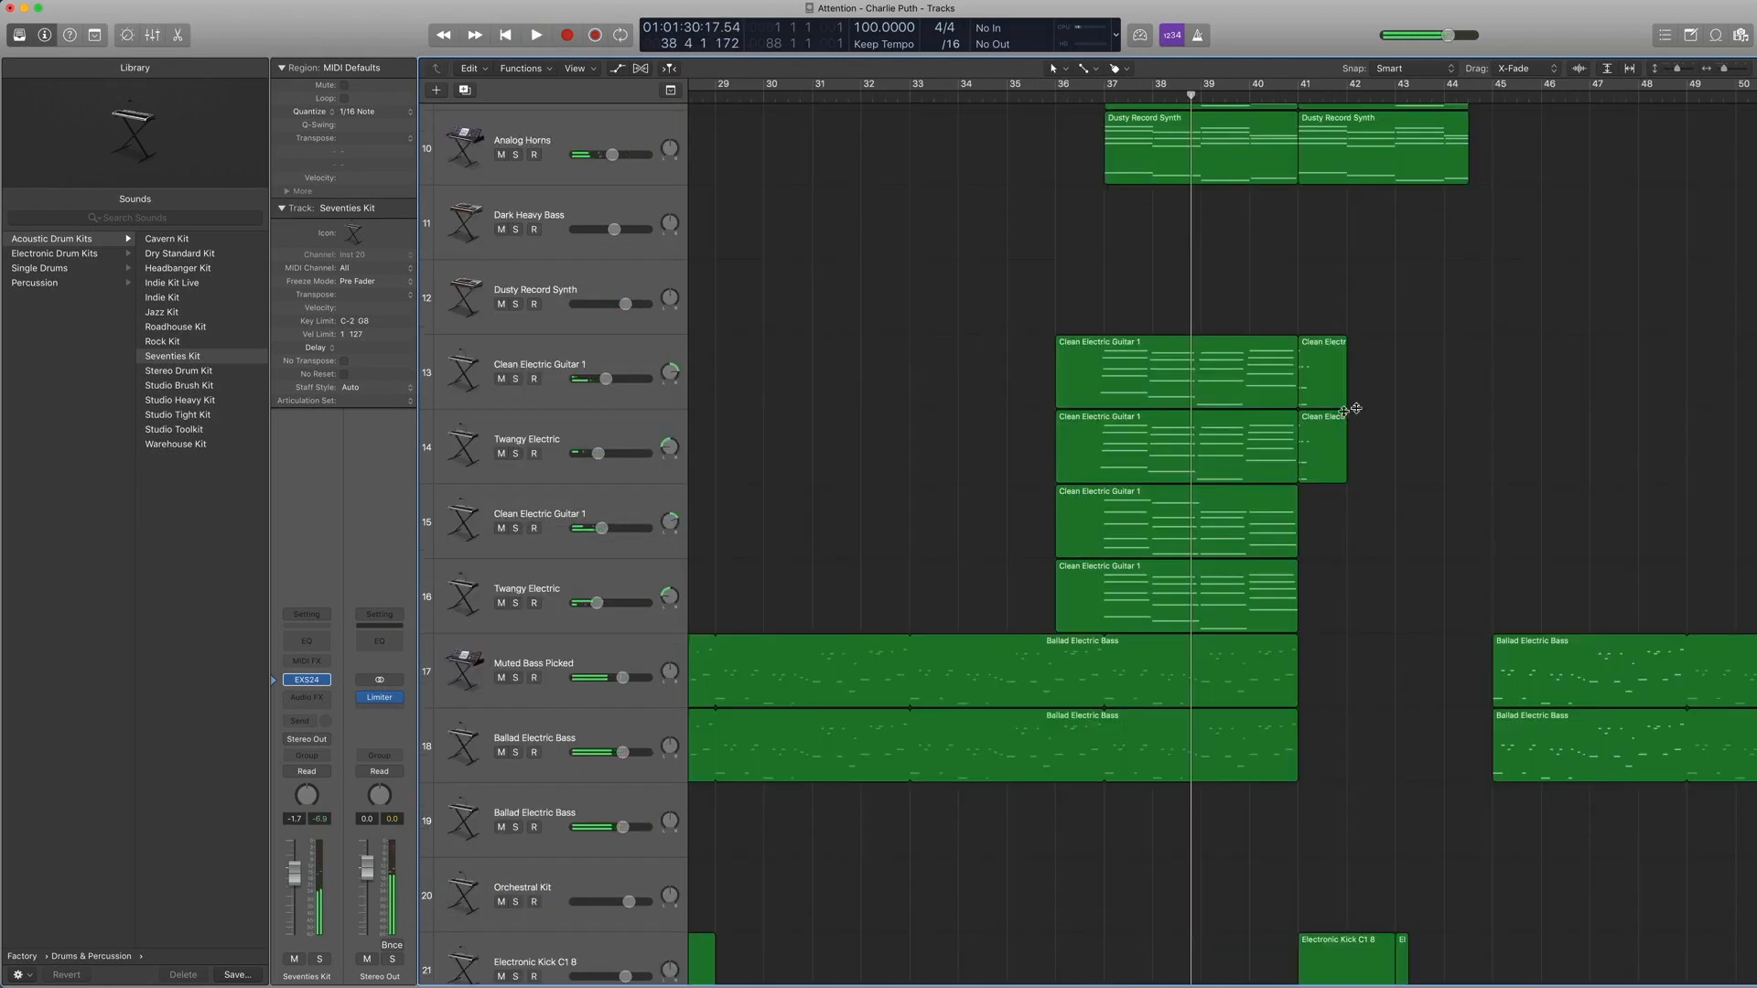
left_click_drag(1427, 443, 1124, 352)
key("ctrl+s")
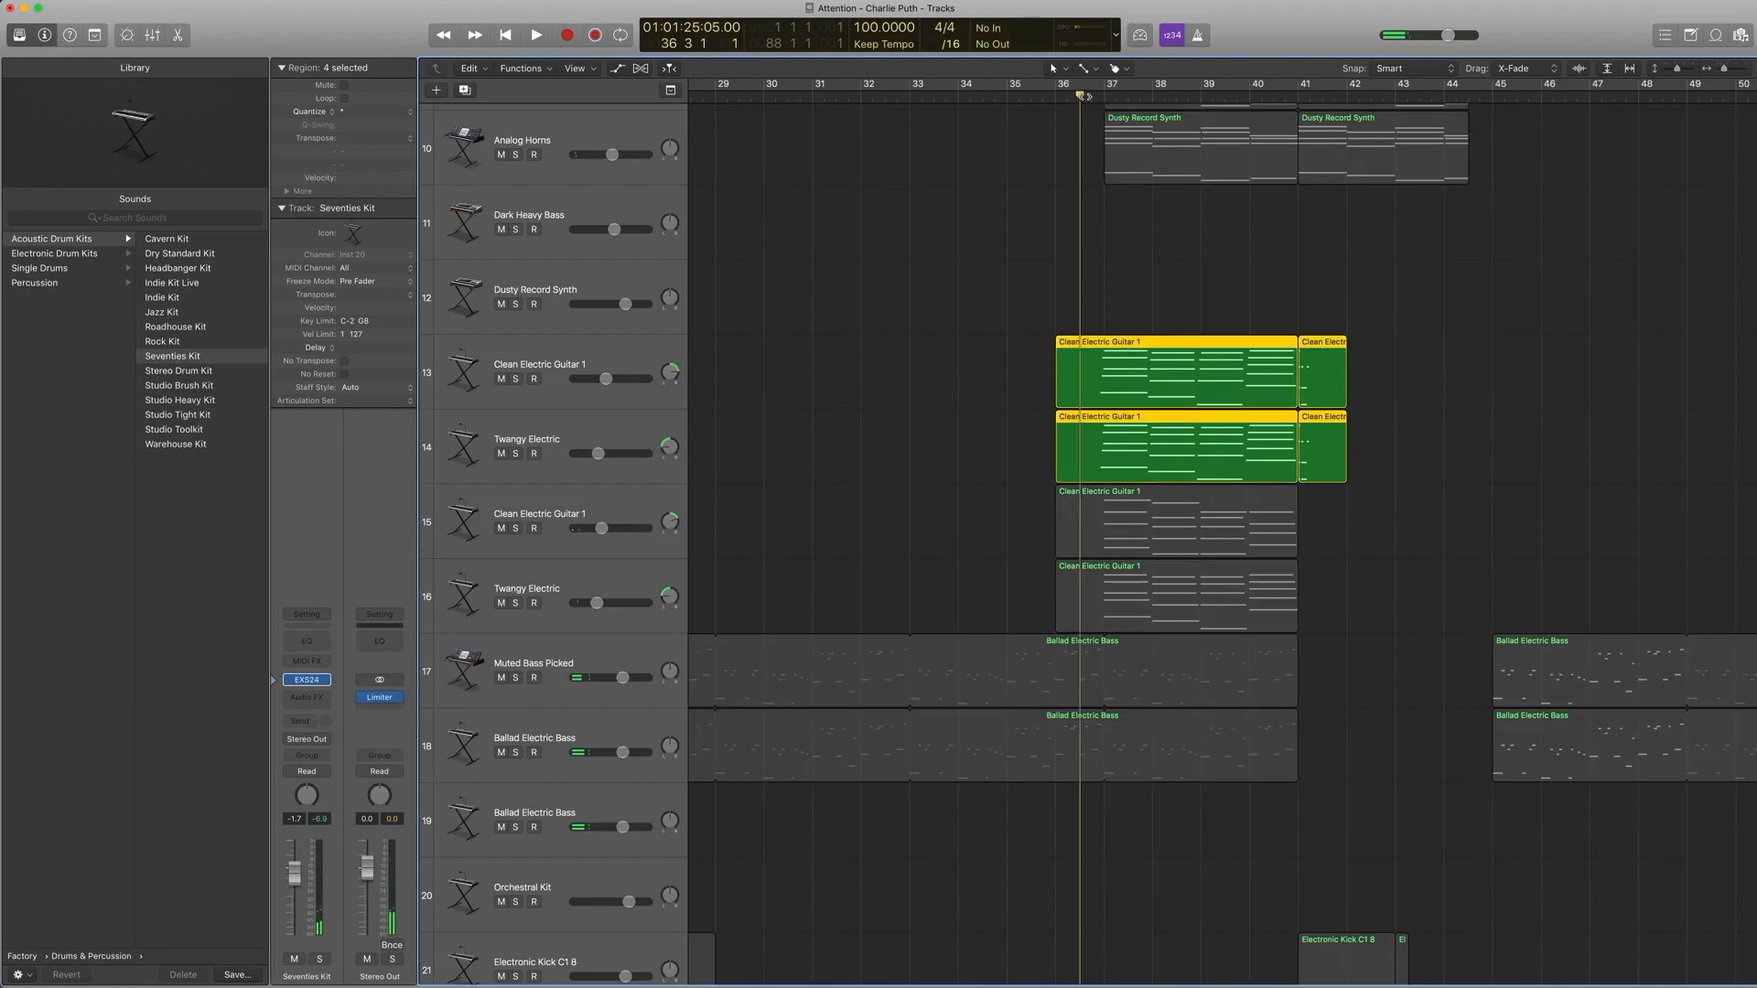
double_click(1083, 101)
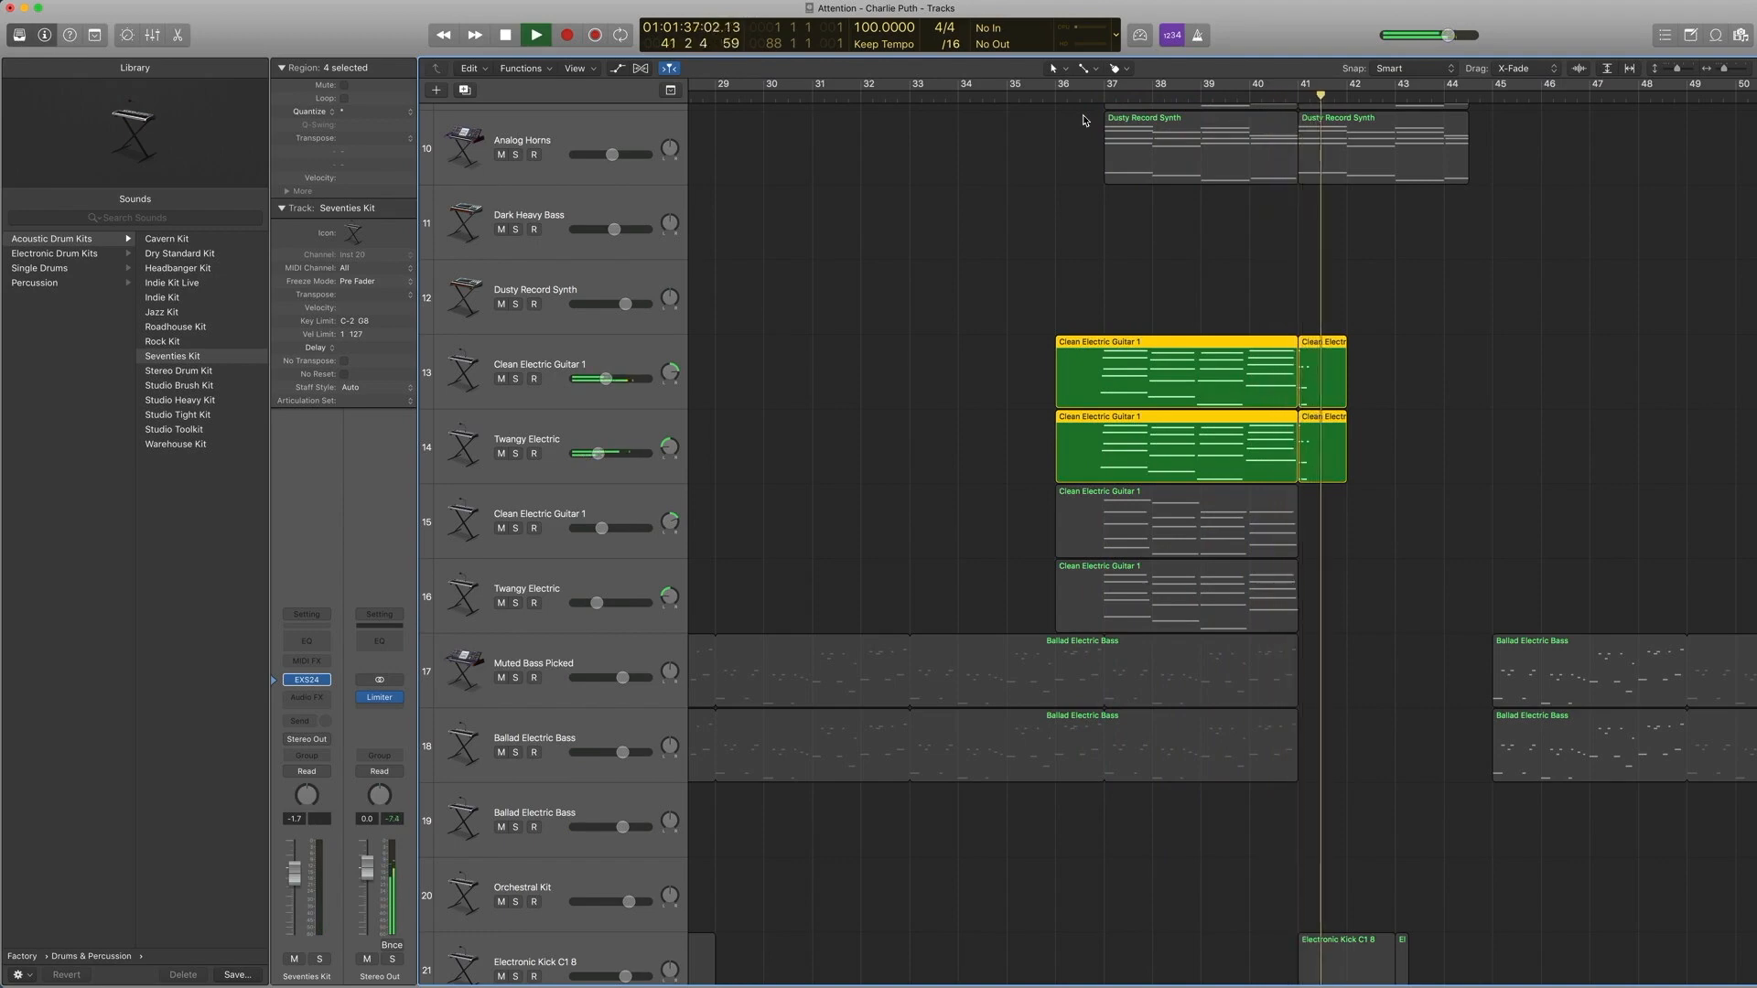
key("space")
Step: Show the EXS24 library for Clean Electric Guitar 1 track 13 and trace the patch through Guitars and Electric Guitars
left_click(588, 361)
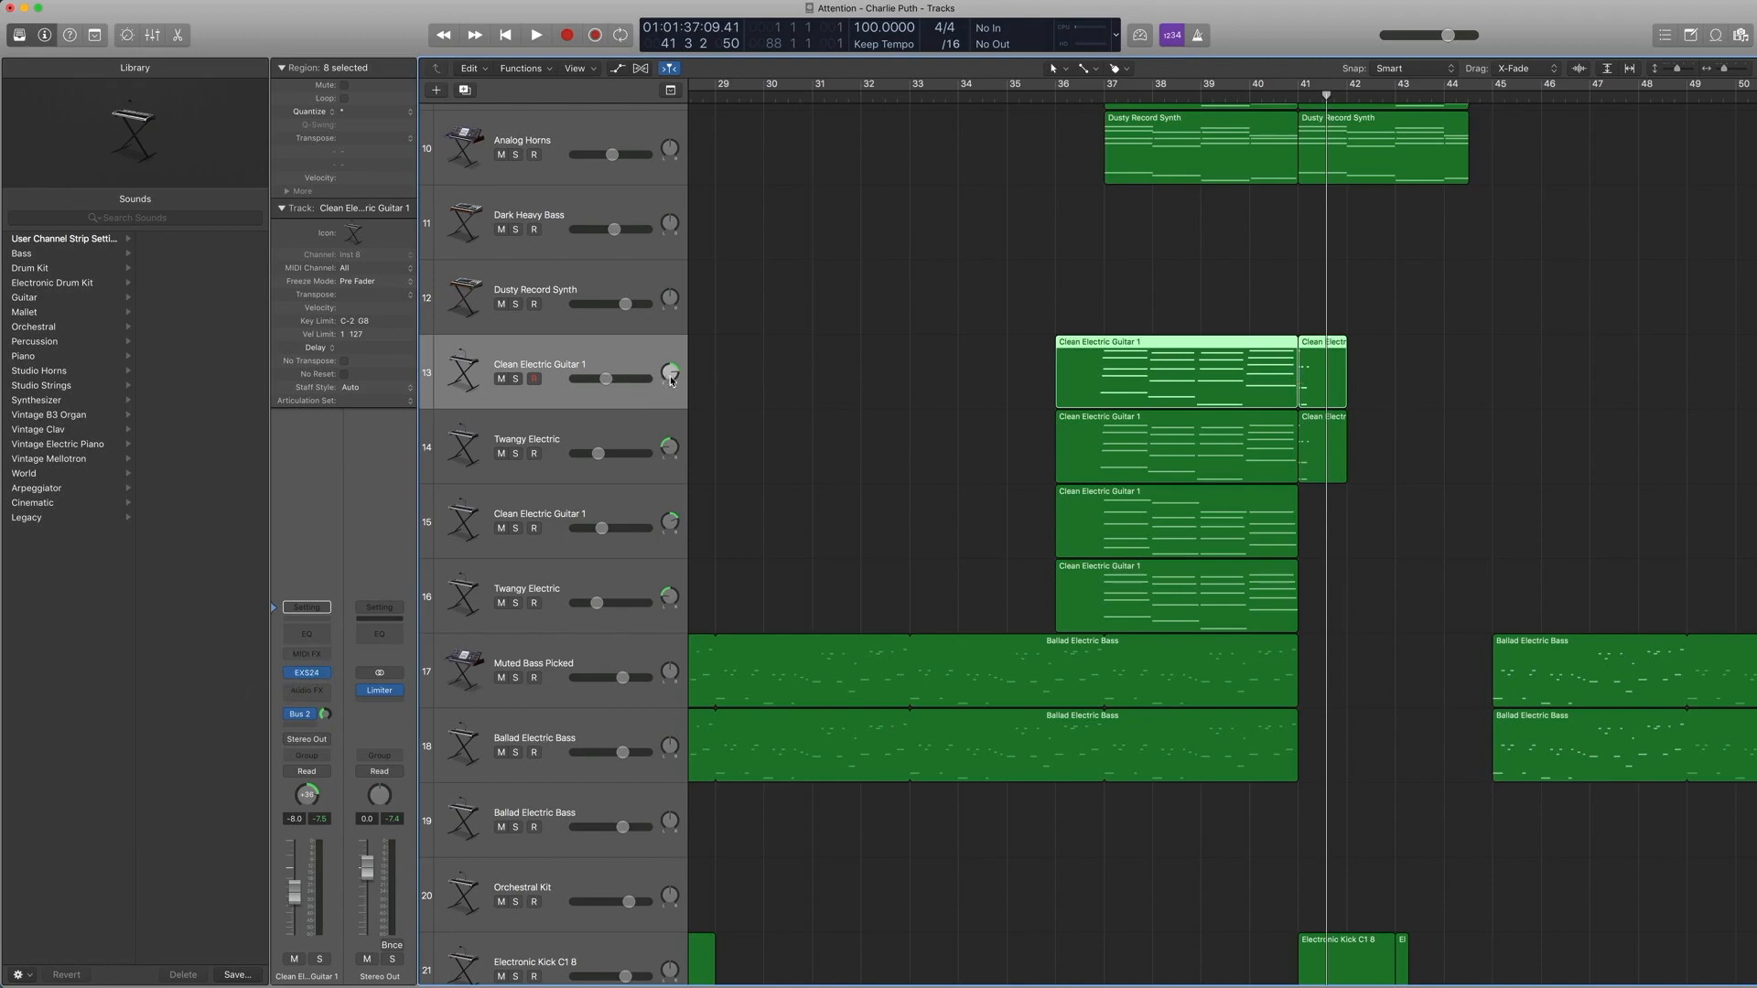
left_click(286, 675)
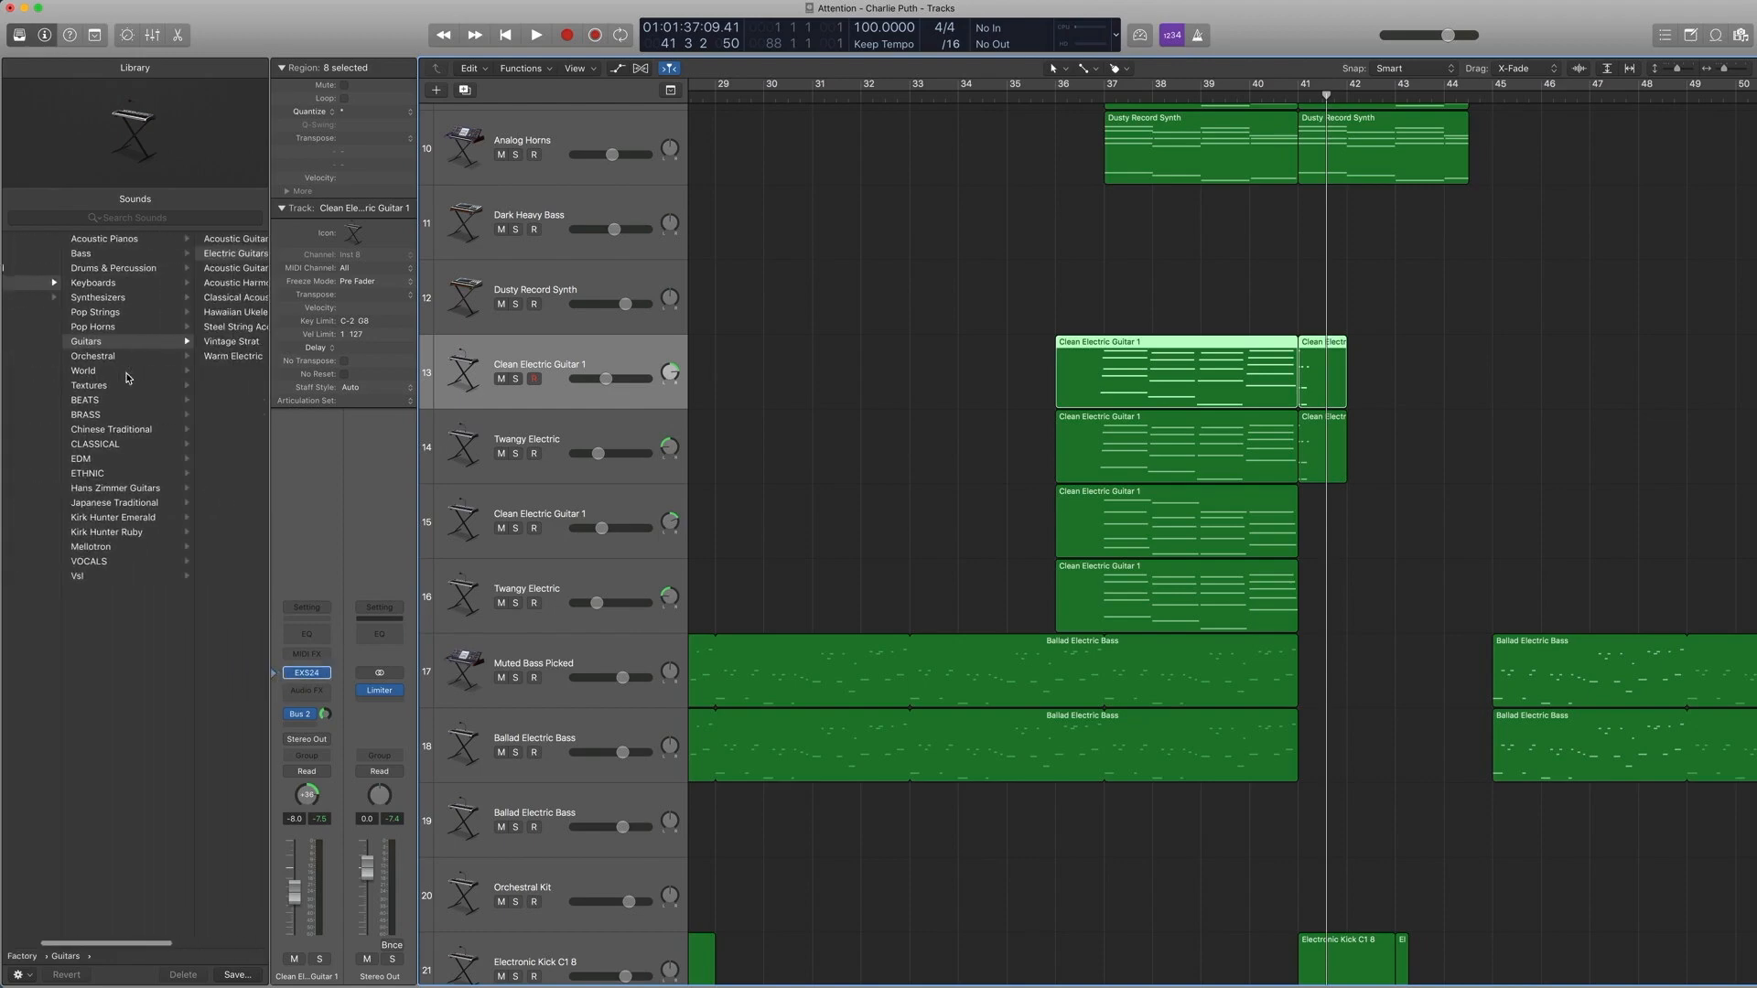
left_click(183, 254)
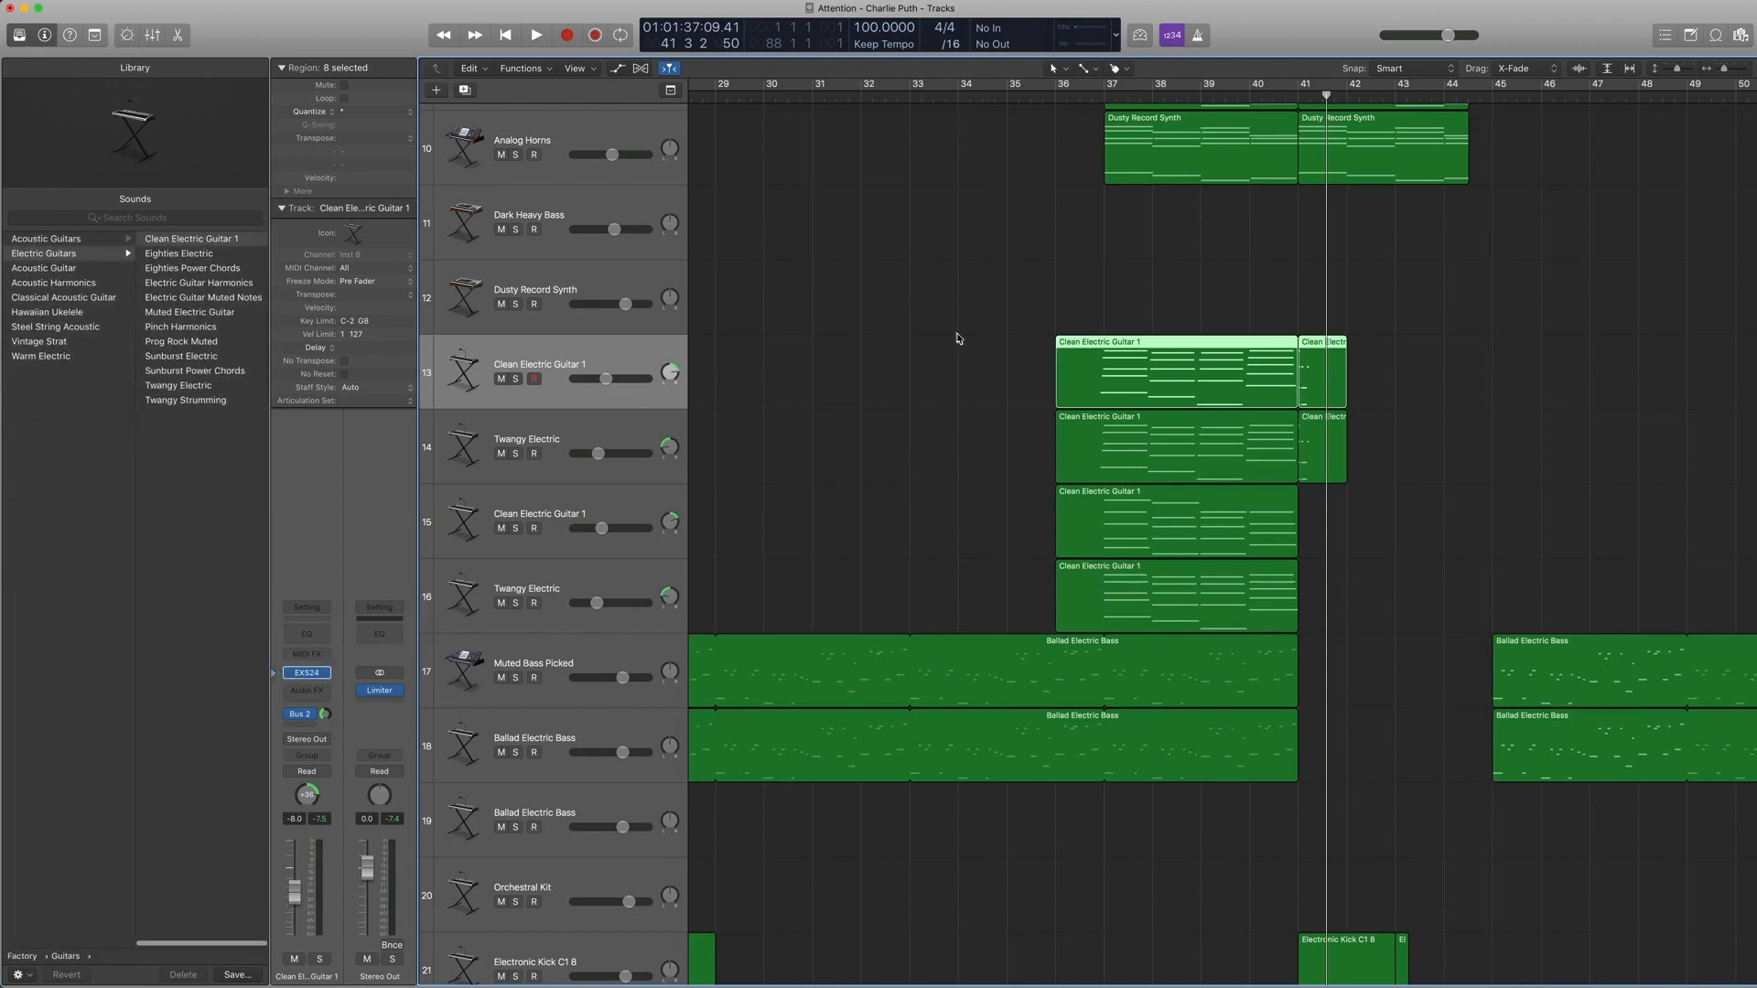
Step: Select Twangy Electric track 14 and show its EXS24 patch in the Electric Guitars library
left_click_drag(957, 338, 1272, 371)
left_click(508, 443)
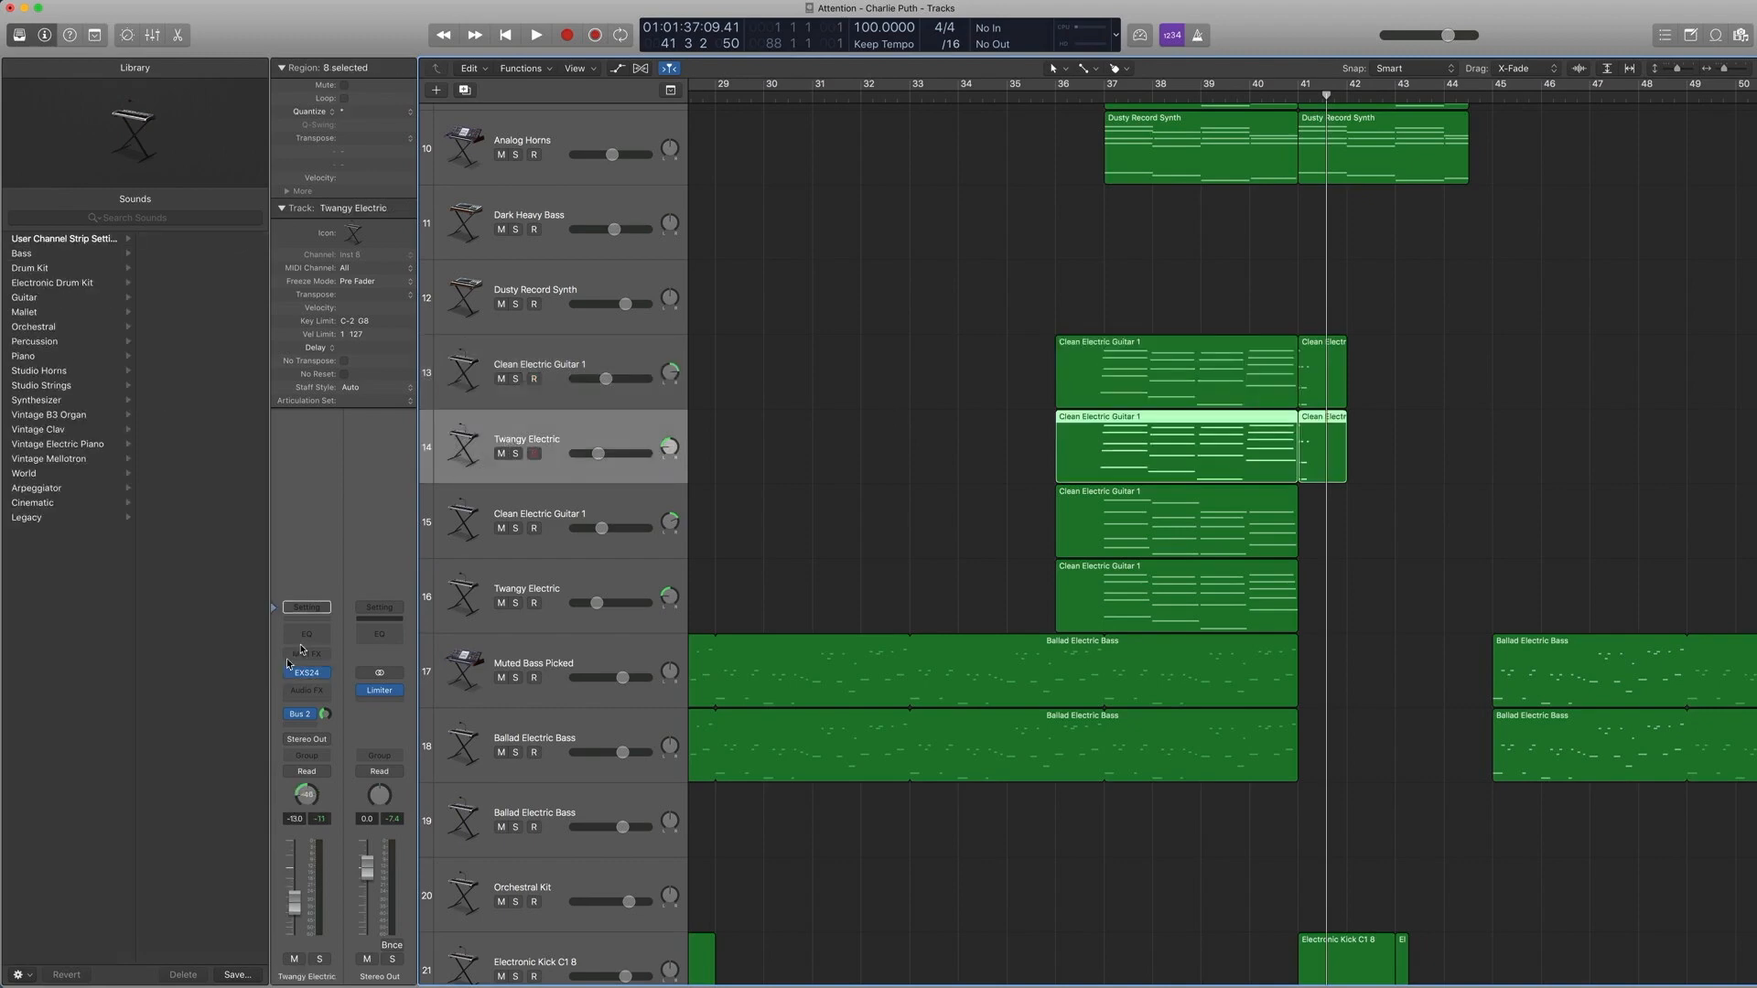
left_click(279, 675)
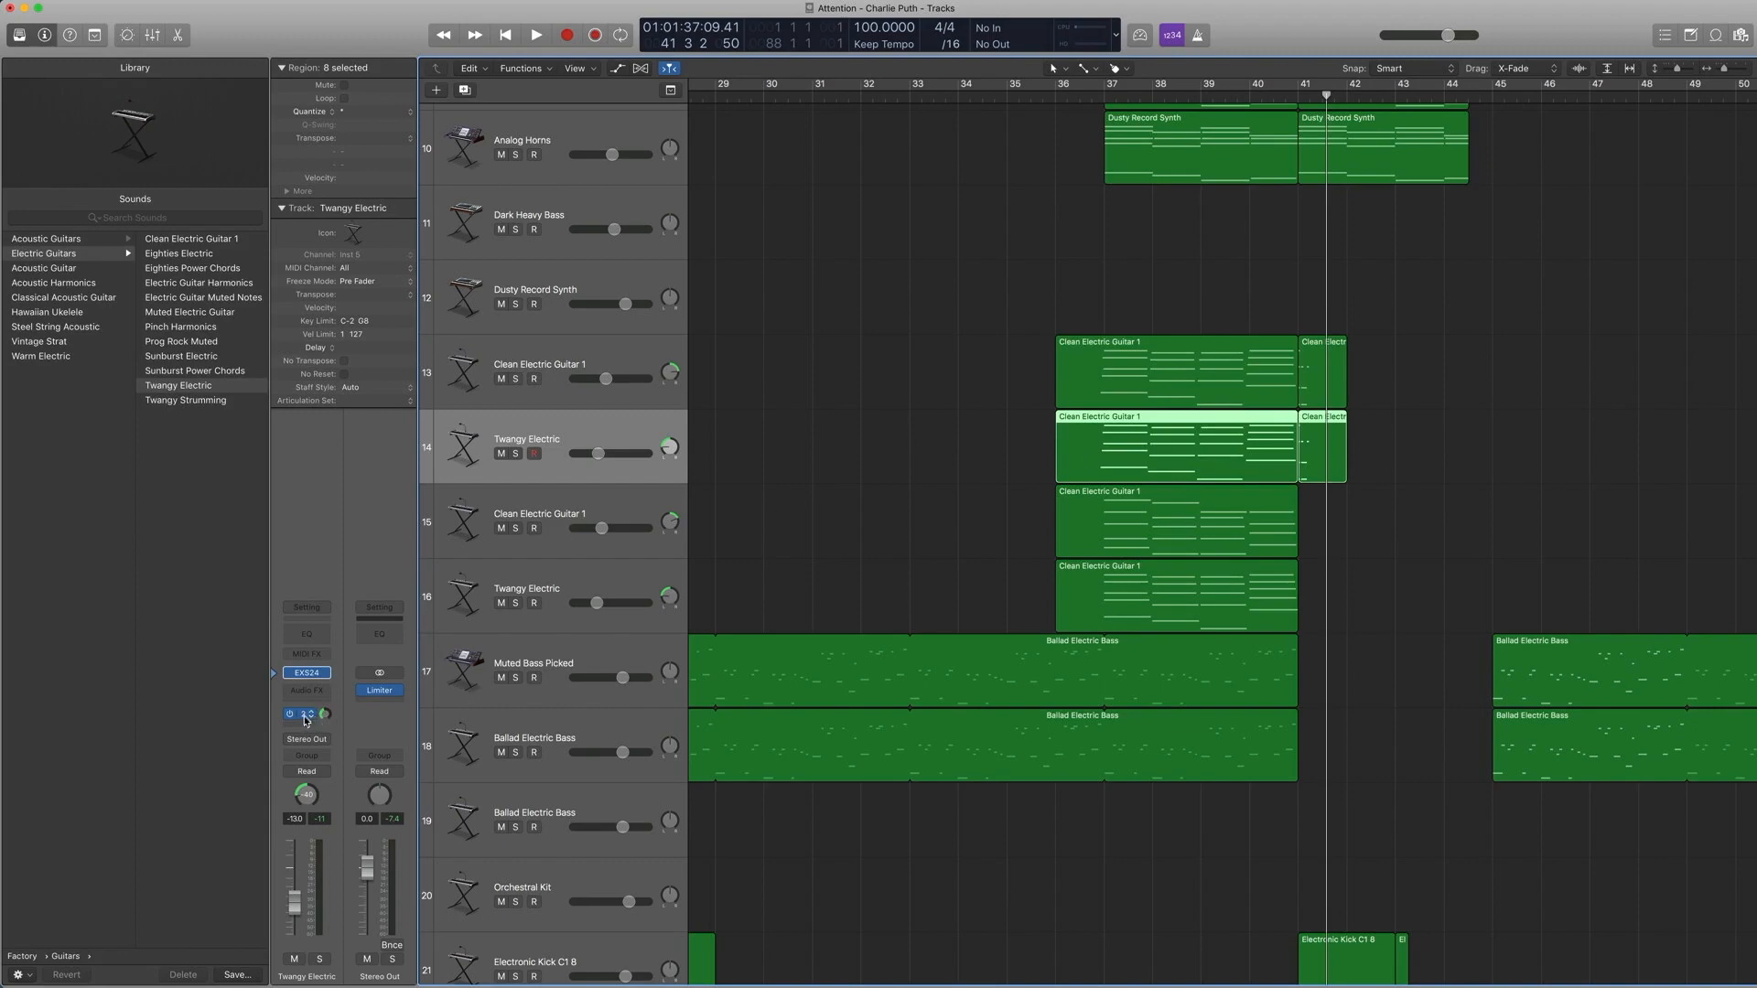
Step: Inspect the Bus 2 Space Designer reverb, locate 03.9s Prince Hall One under Large Spaces > Halls, keep it, and close the plug-in
left_click(304, 719)
left_click(382, 681)
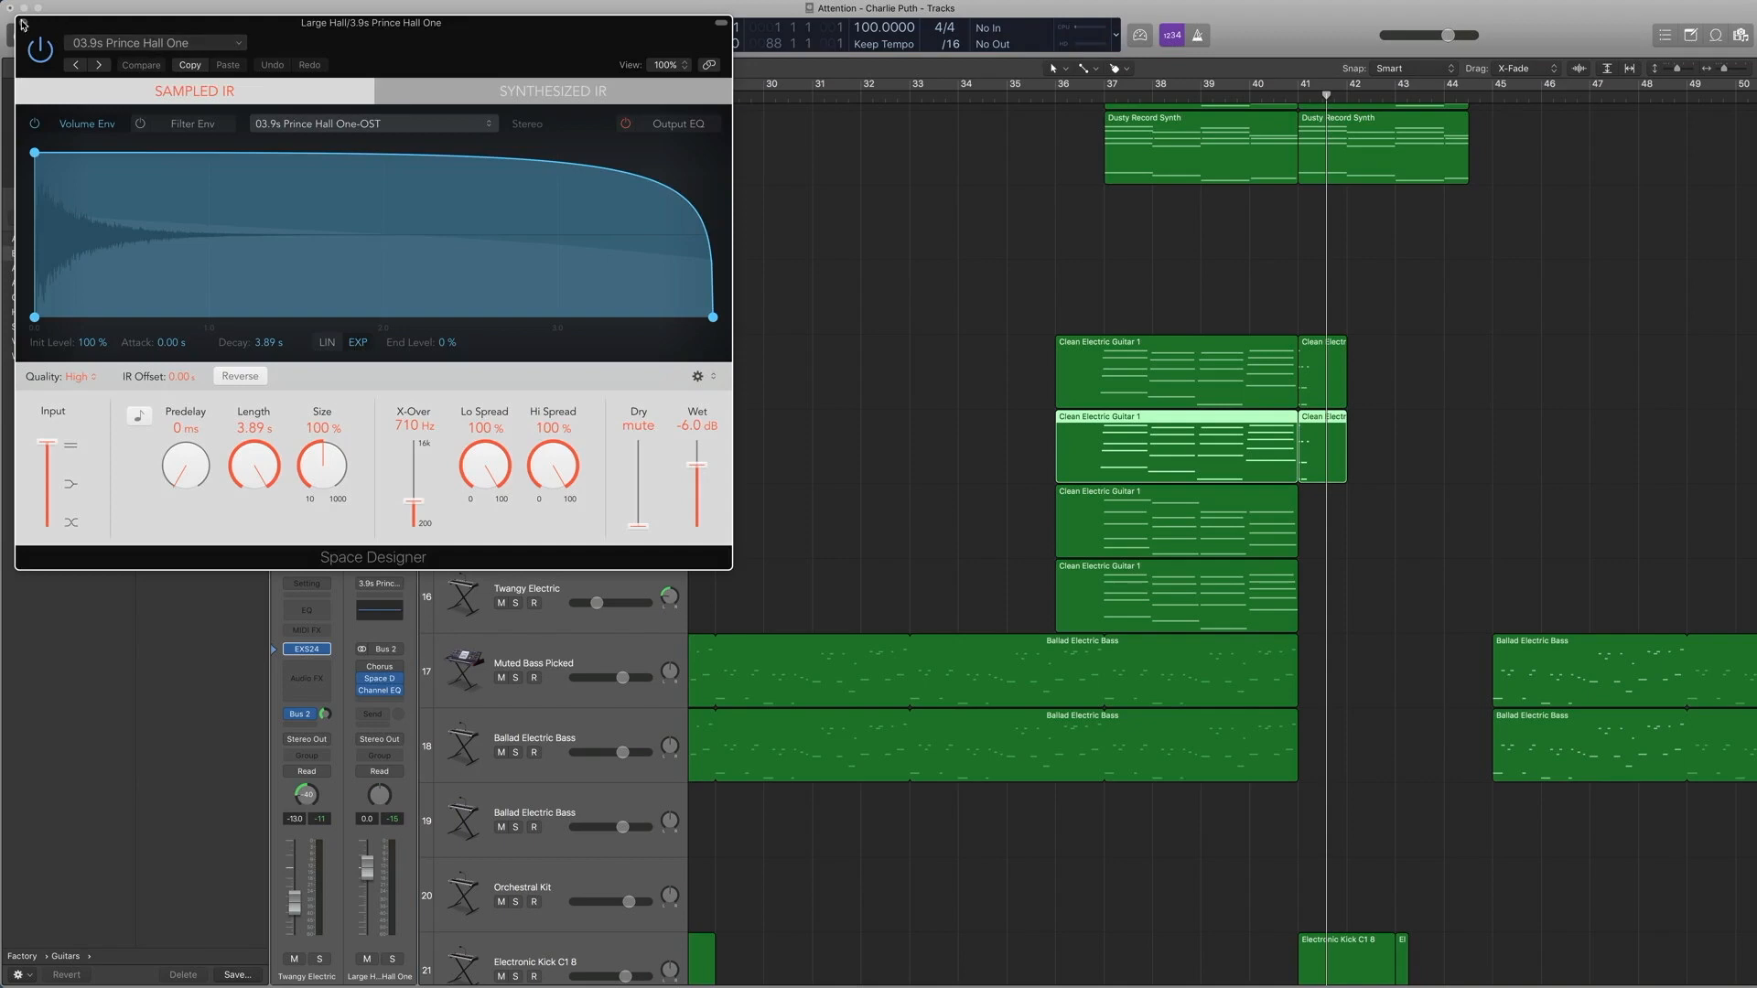
left_click(153, 42)
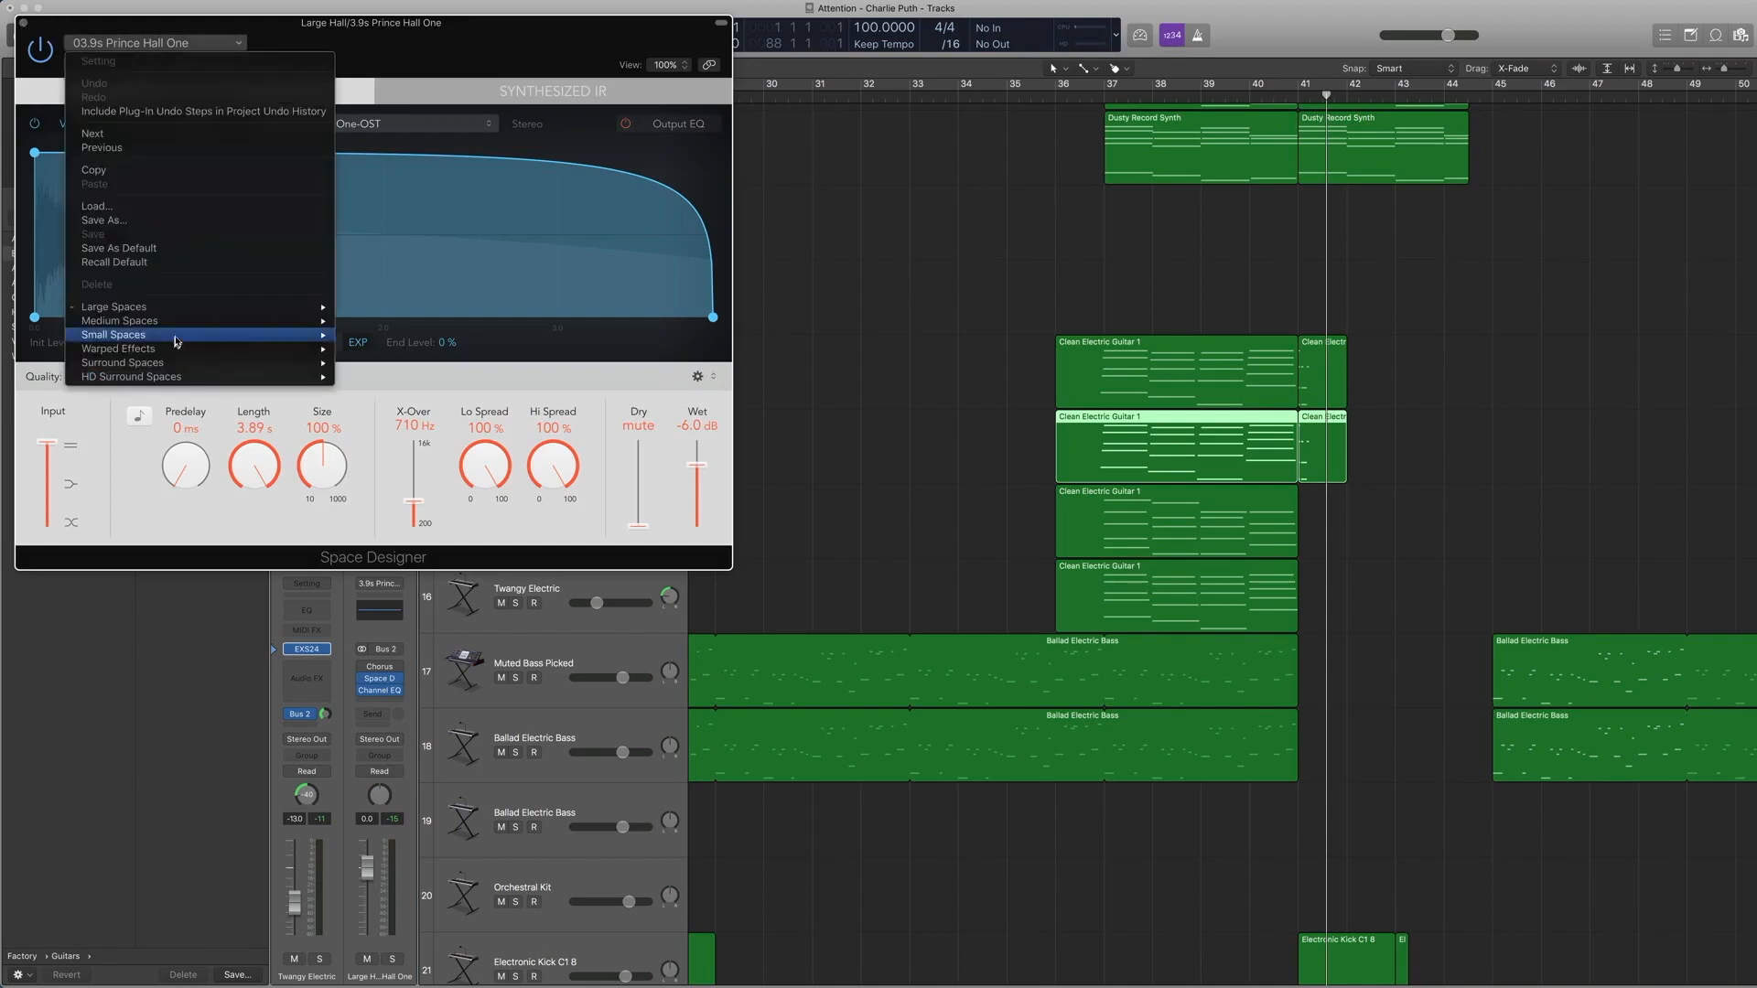
mouse_move(183, 310)
mouse_move(371, 322)
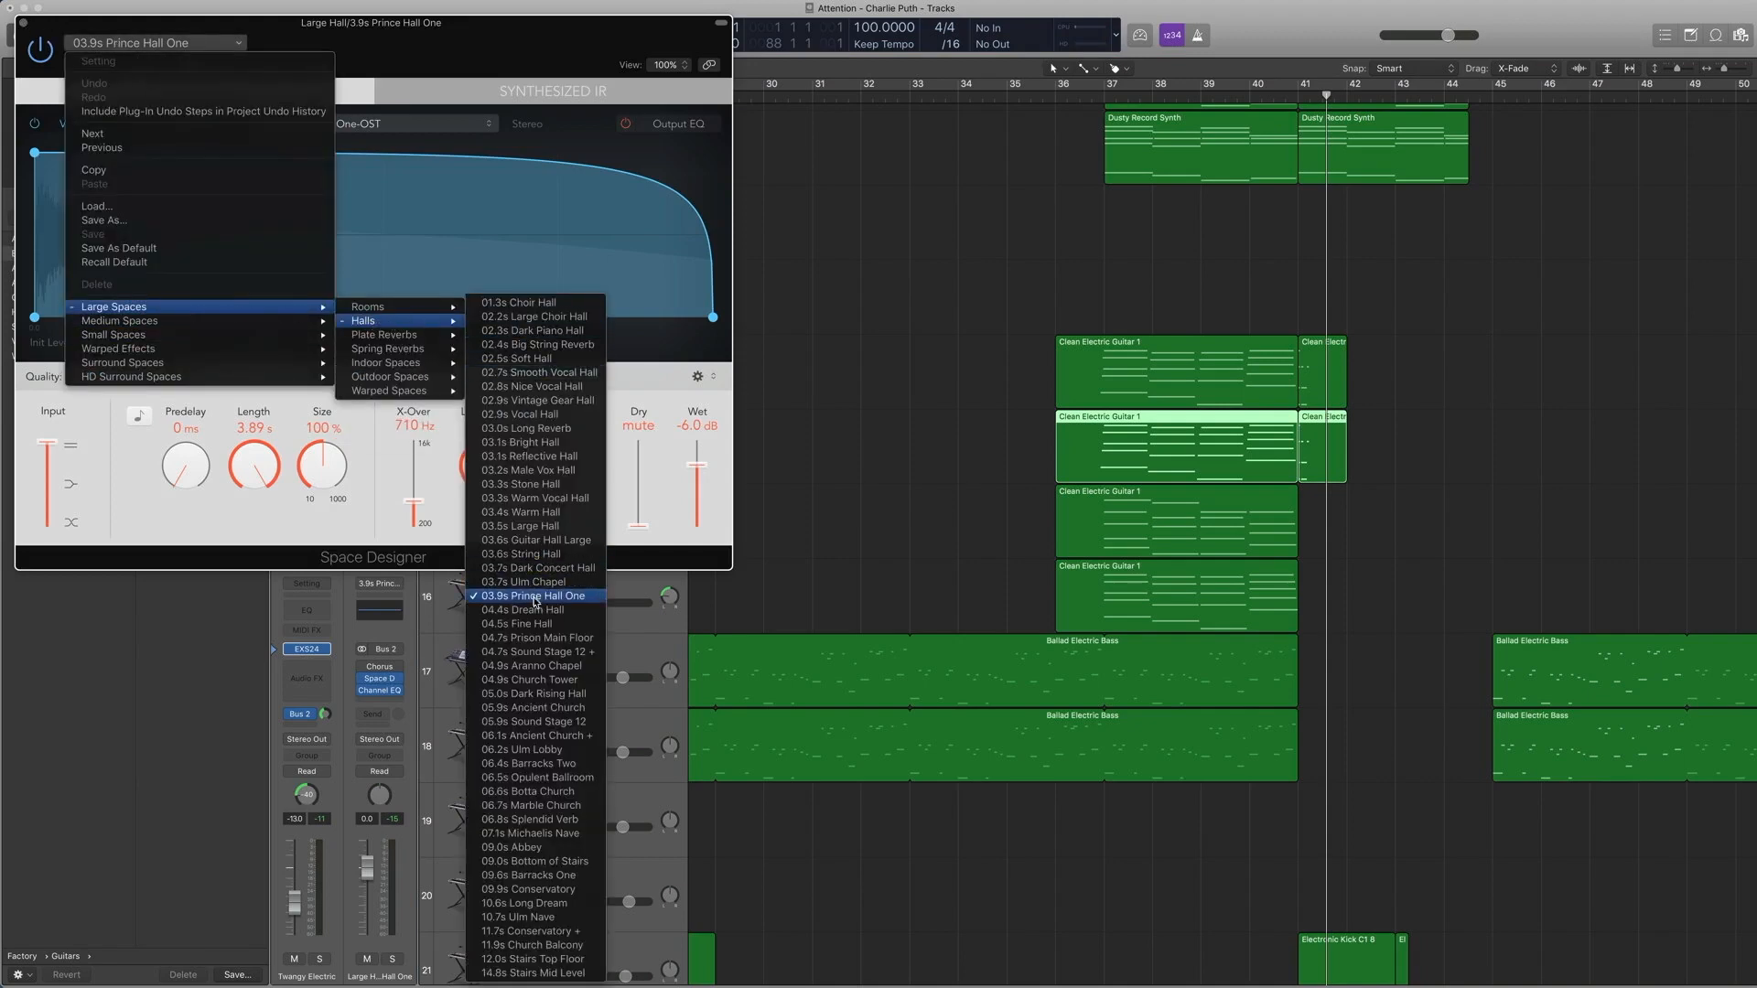
left_click(343, 27)
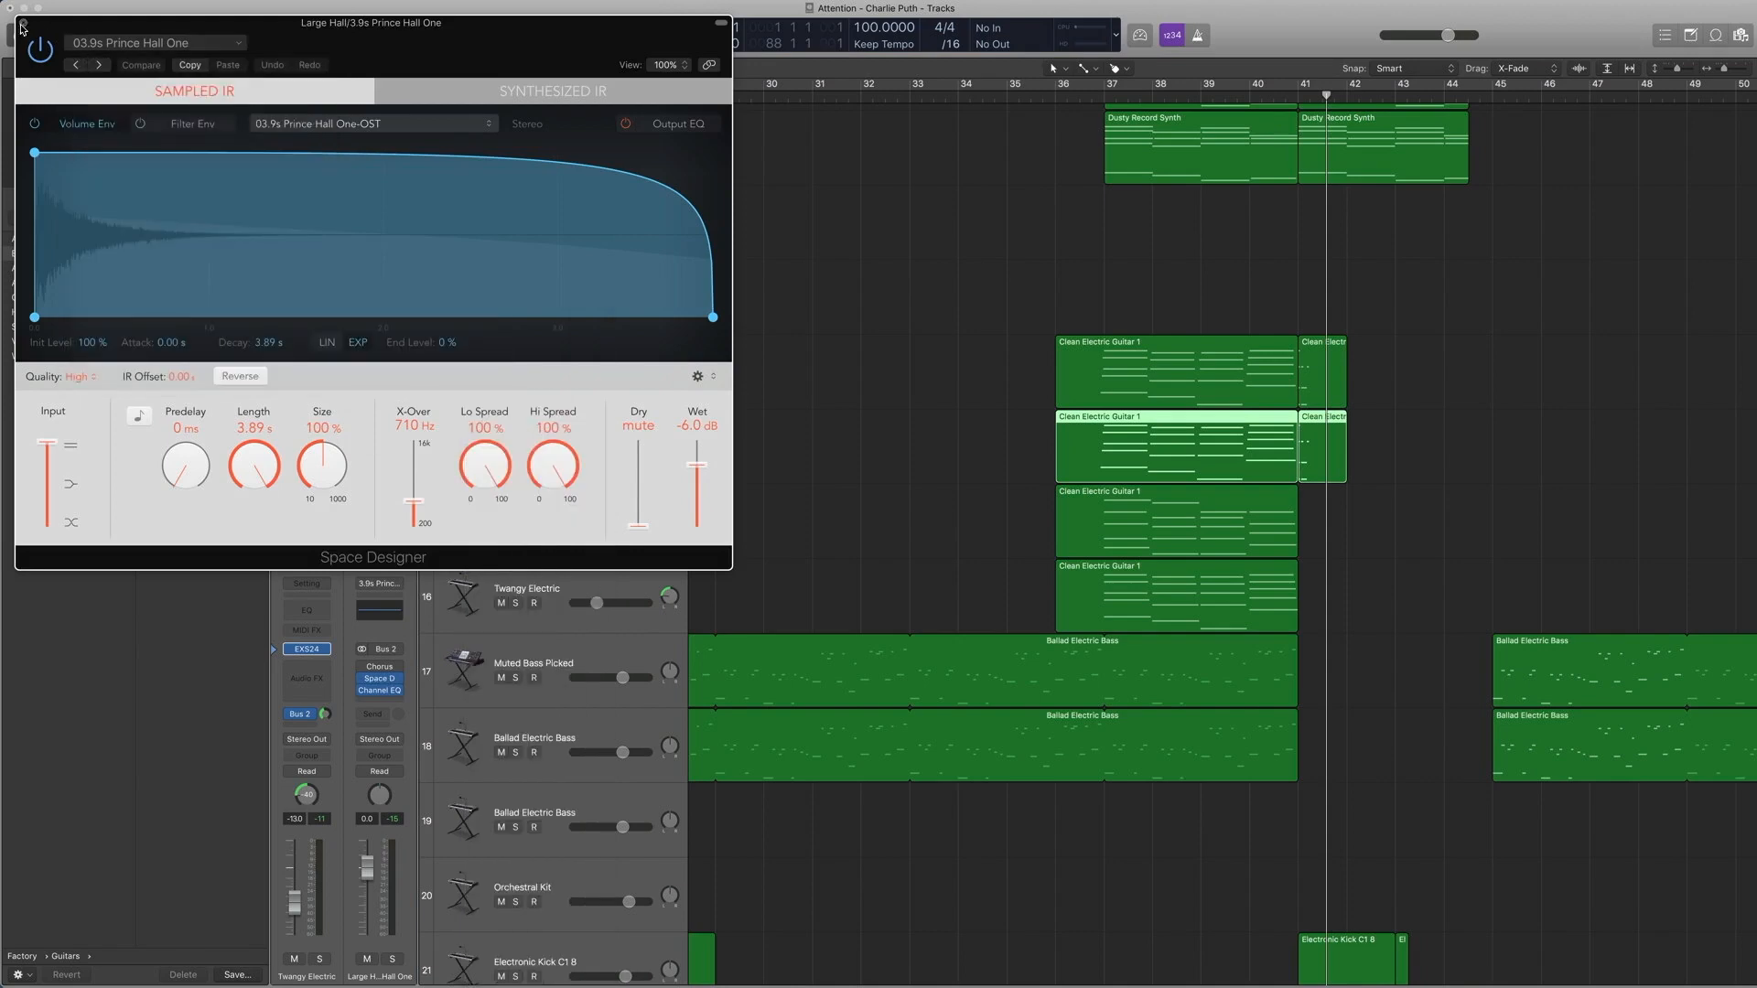
left_click(22, 23)
Step: Solo the guitar regions on tracks 13 and 14 and play them from about bar 37, finishing with solo turned off
left_click(579, 352)
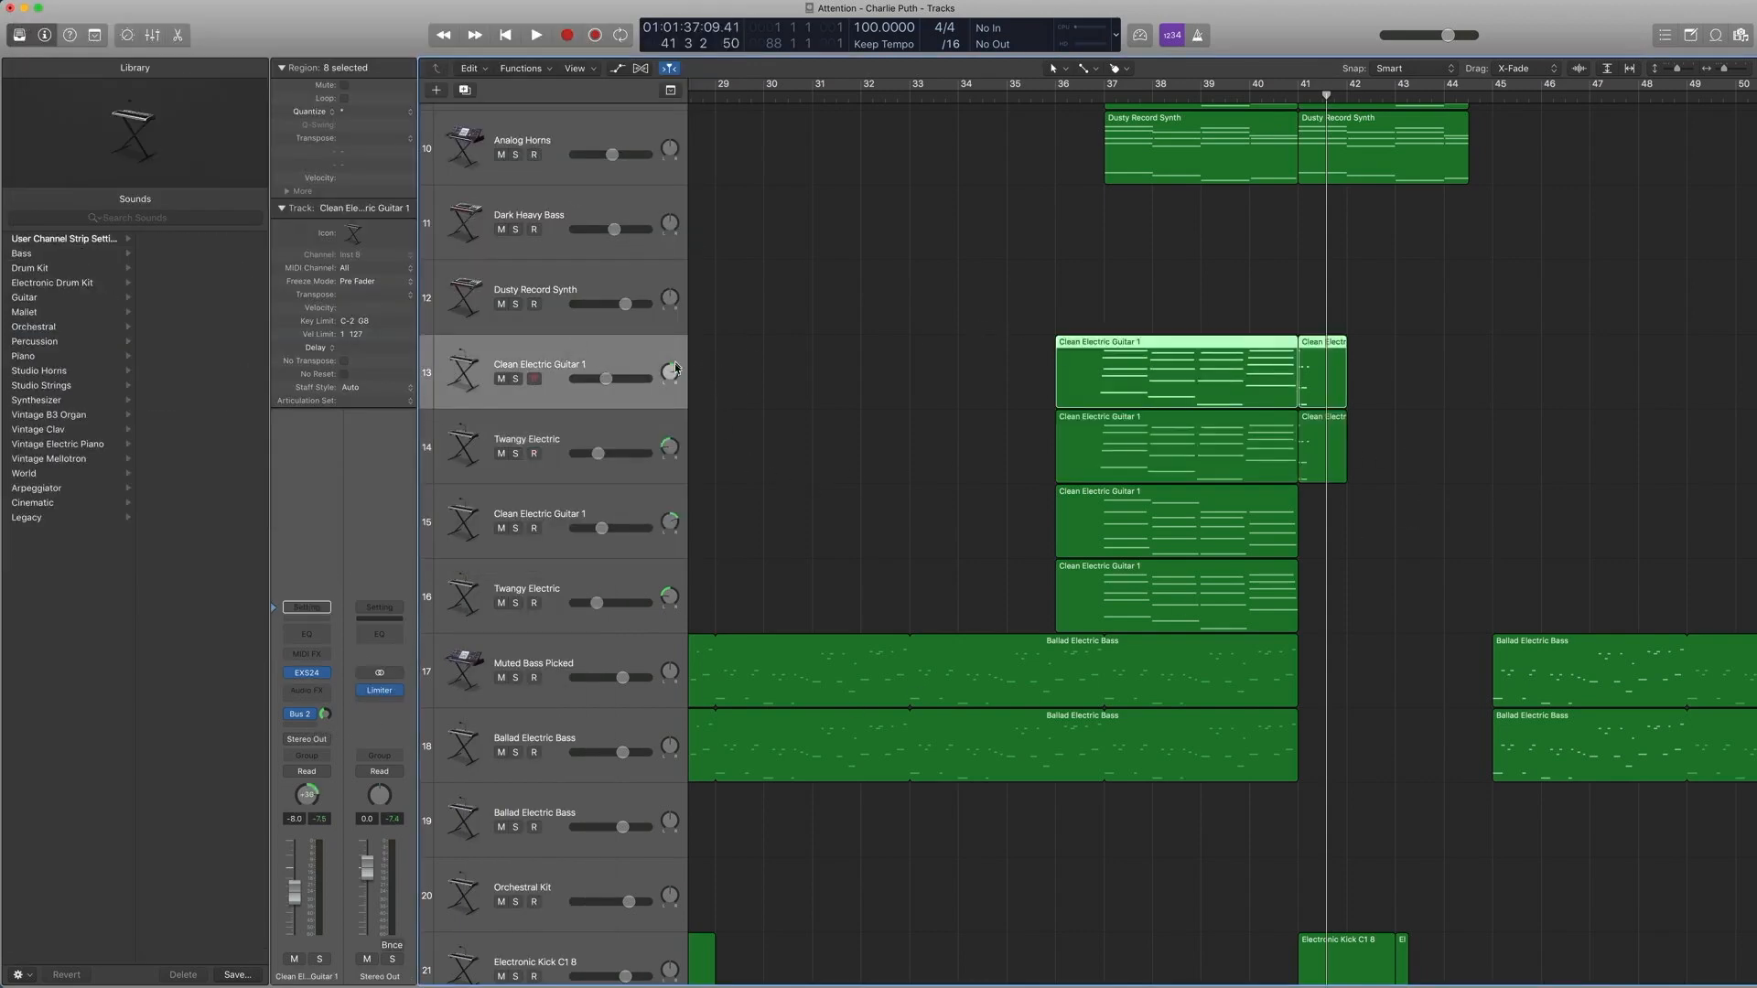
left_click_drag(1464, 426, 1267, 348)
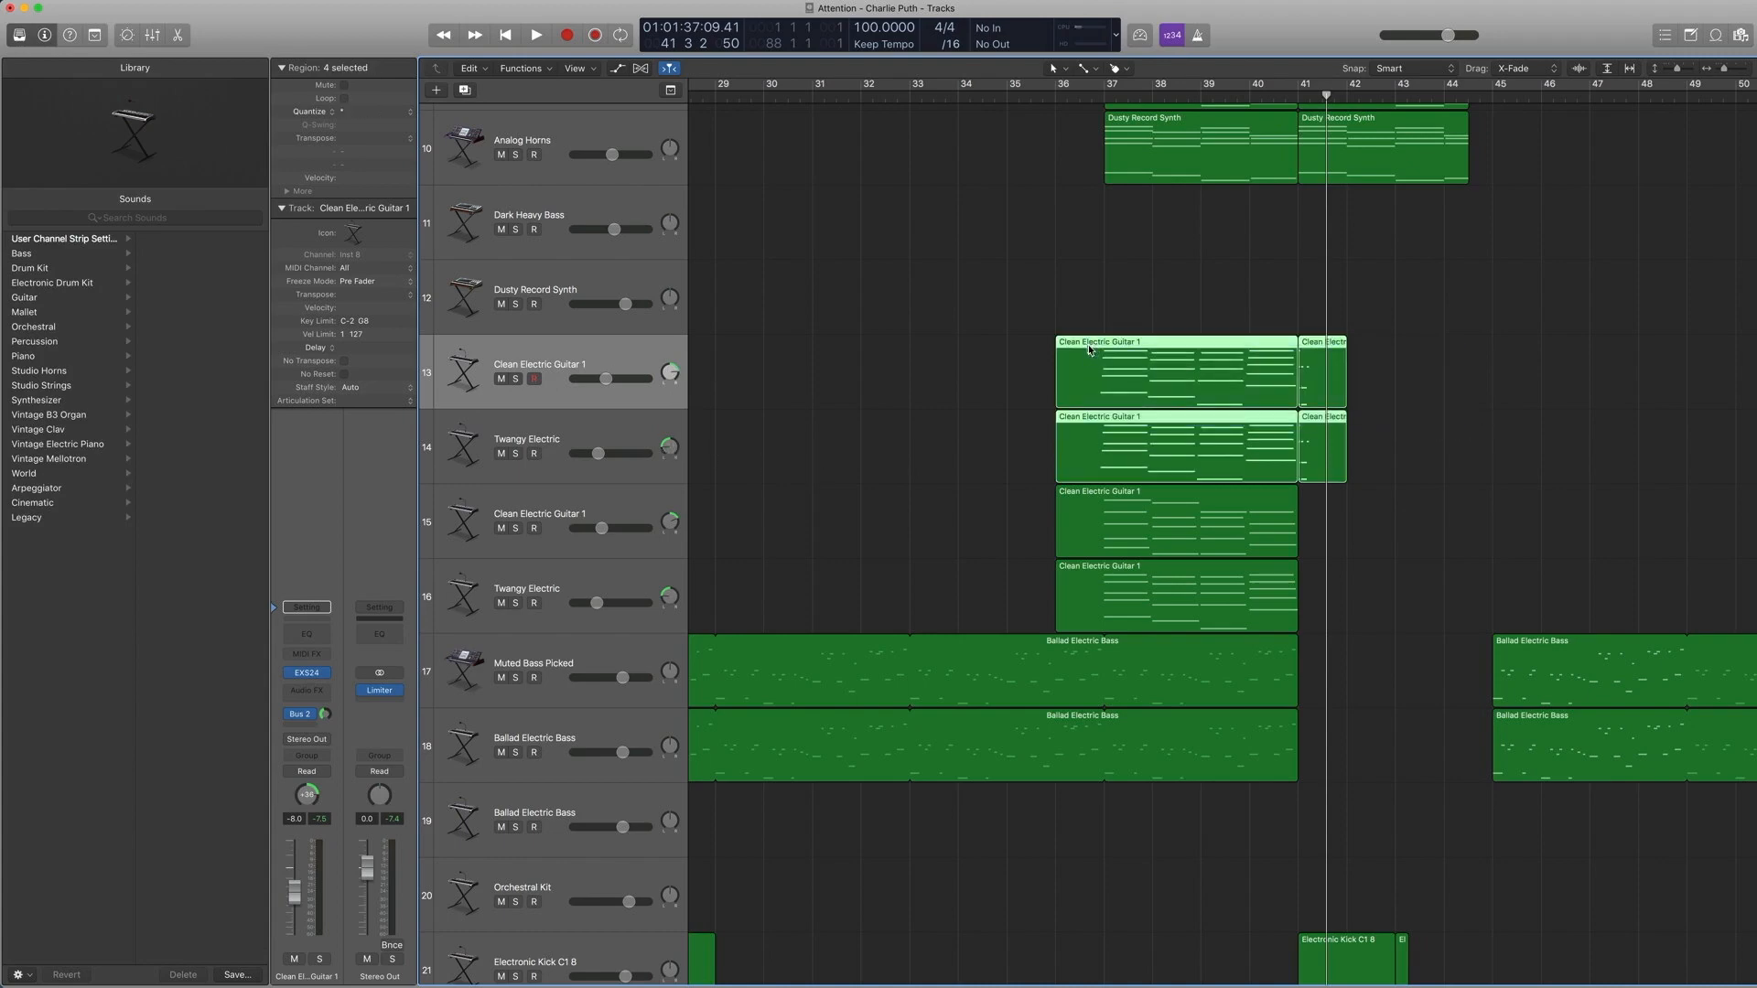
key("ctrl+s")
left_click(1093, 98)
key("space")
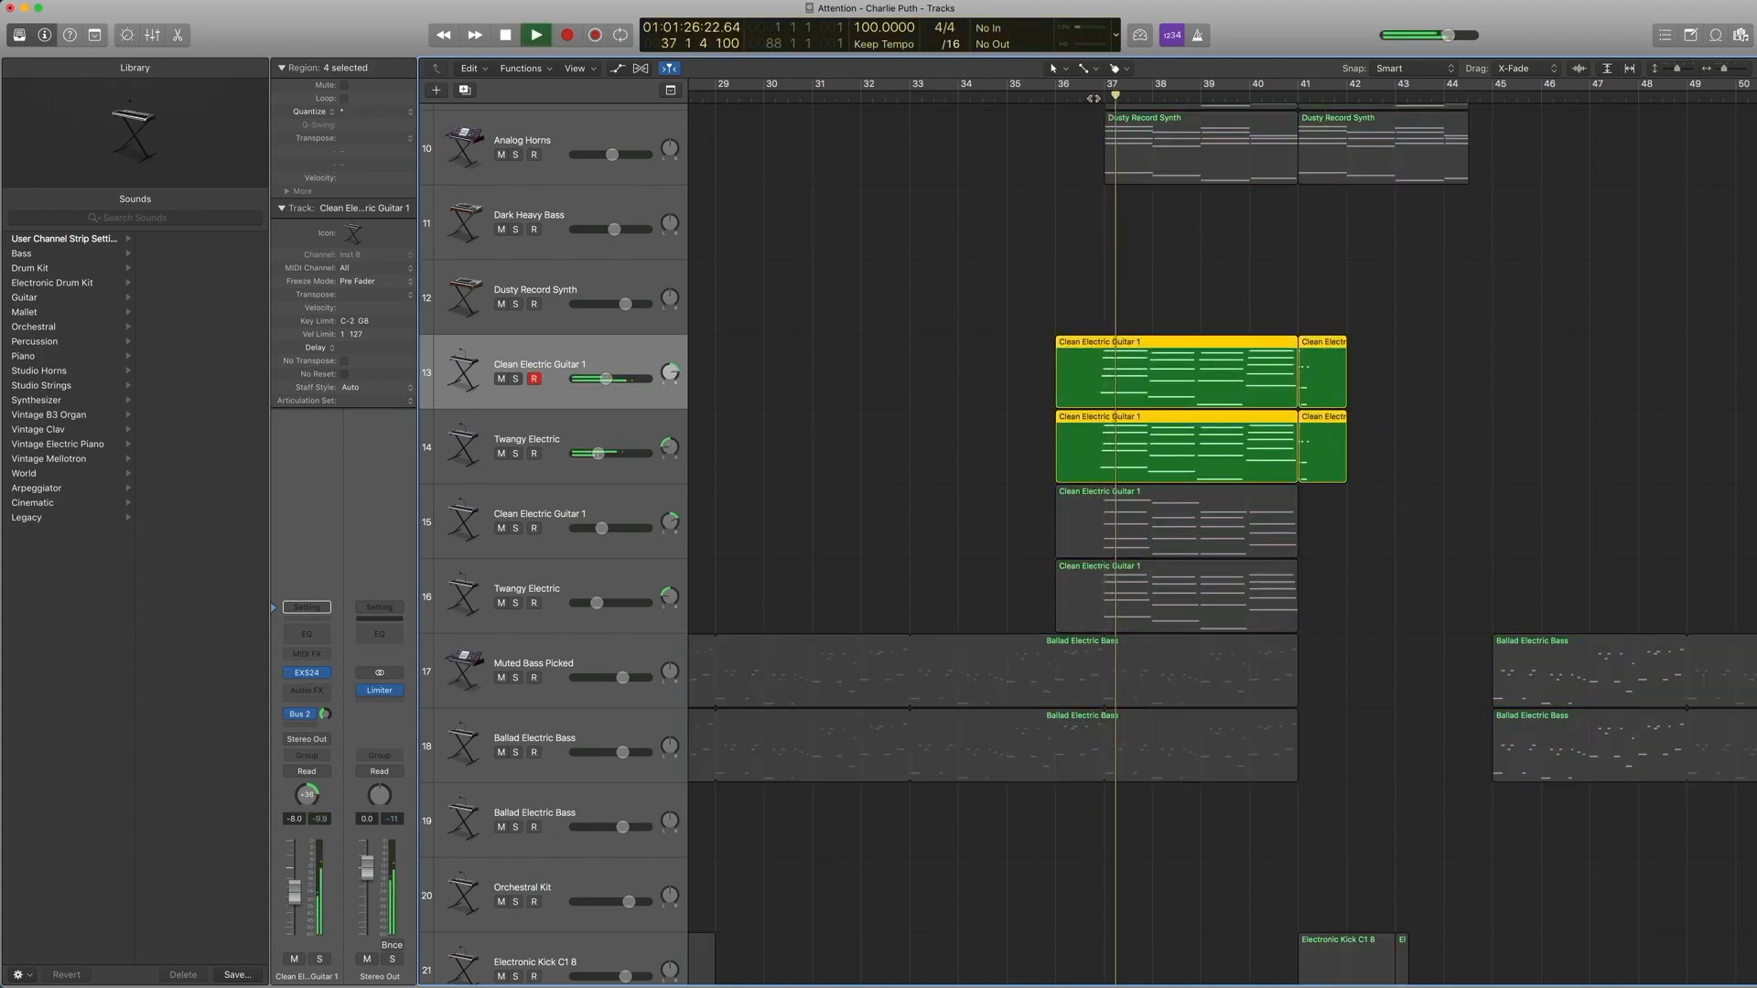
key("space")
key("ctrl+s")
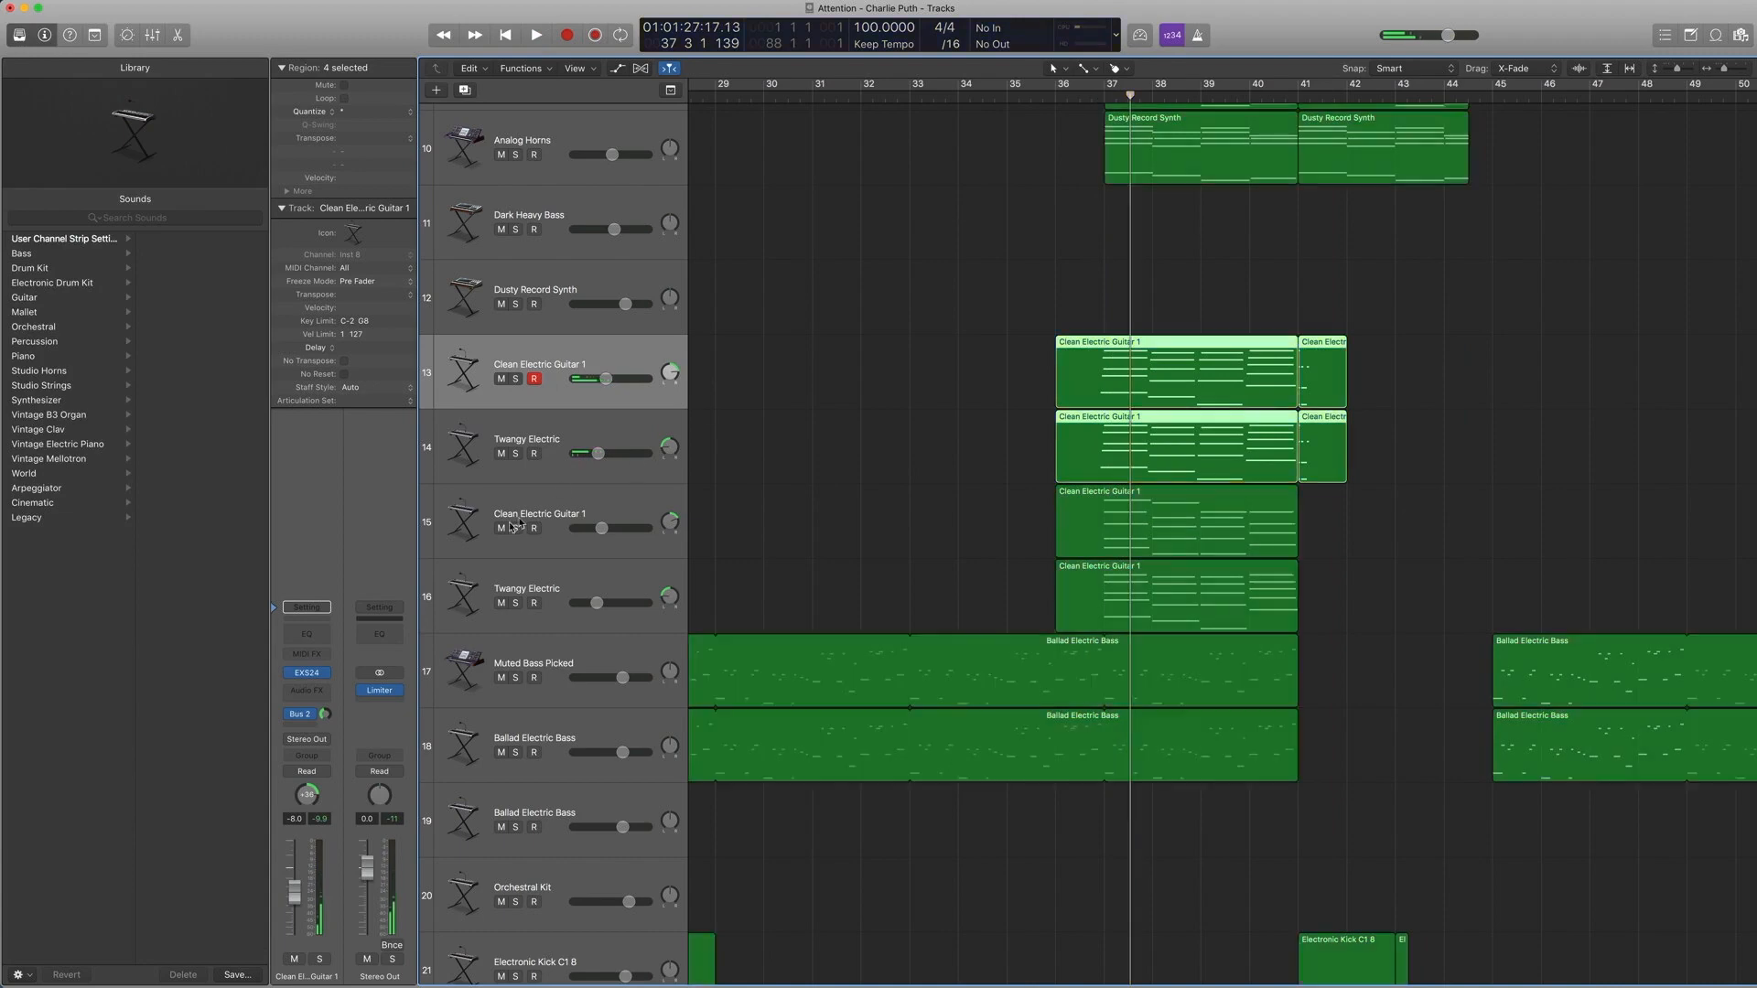
Step: Select track 15, solo the Clean Electric Guitar 1 regions on tracks 15 and 16, and play them from about bar 37
left_click(531, 509)
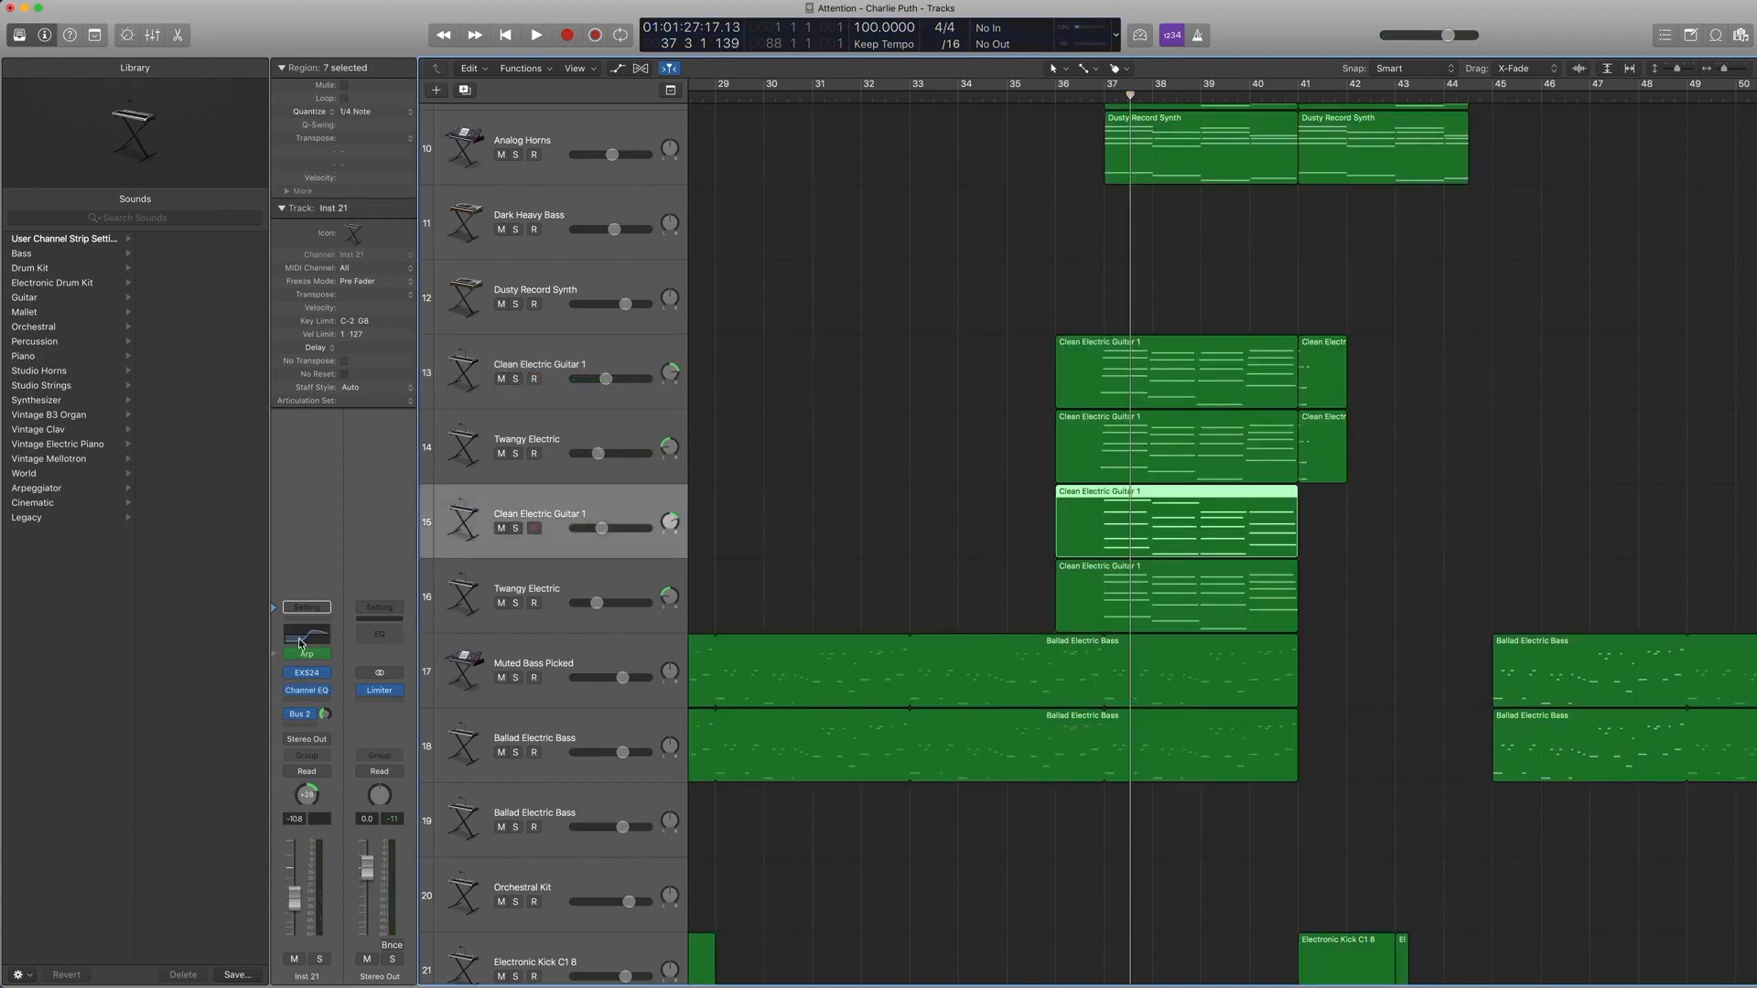
key("ctrl+s")
left_click_drag(1417, 592, 1294, 511)
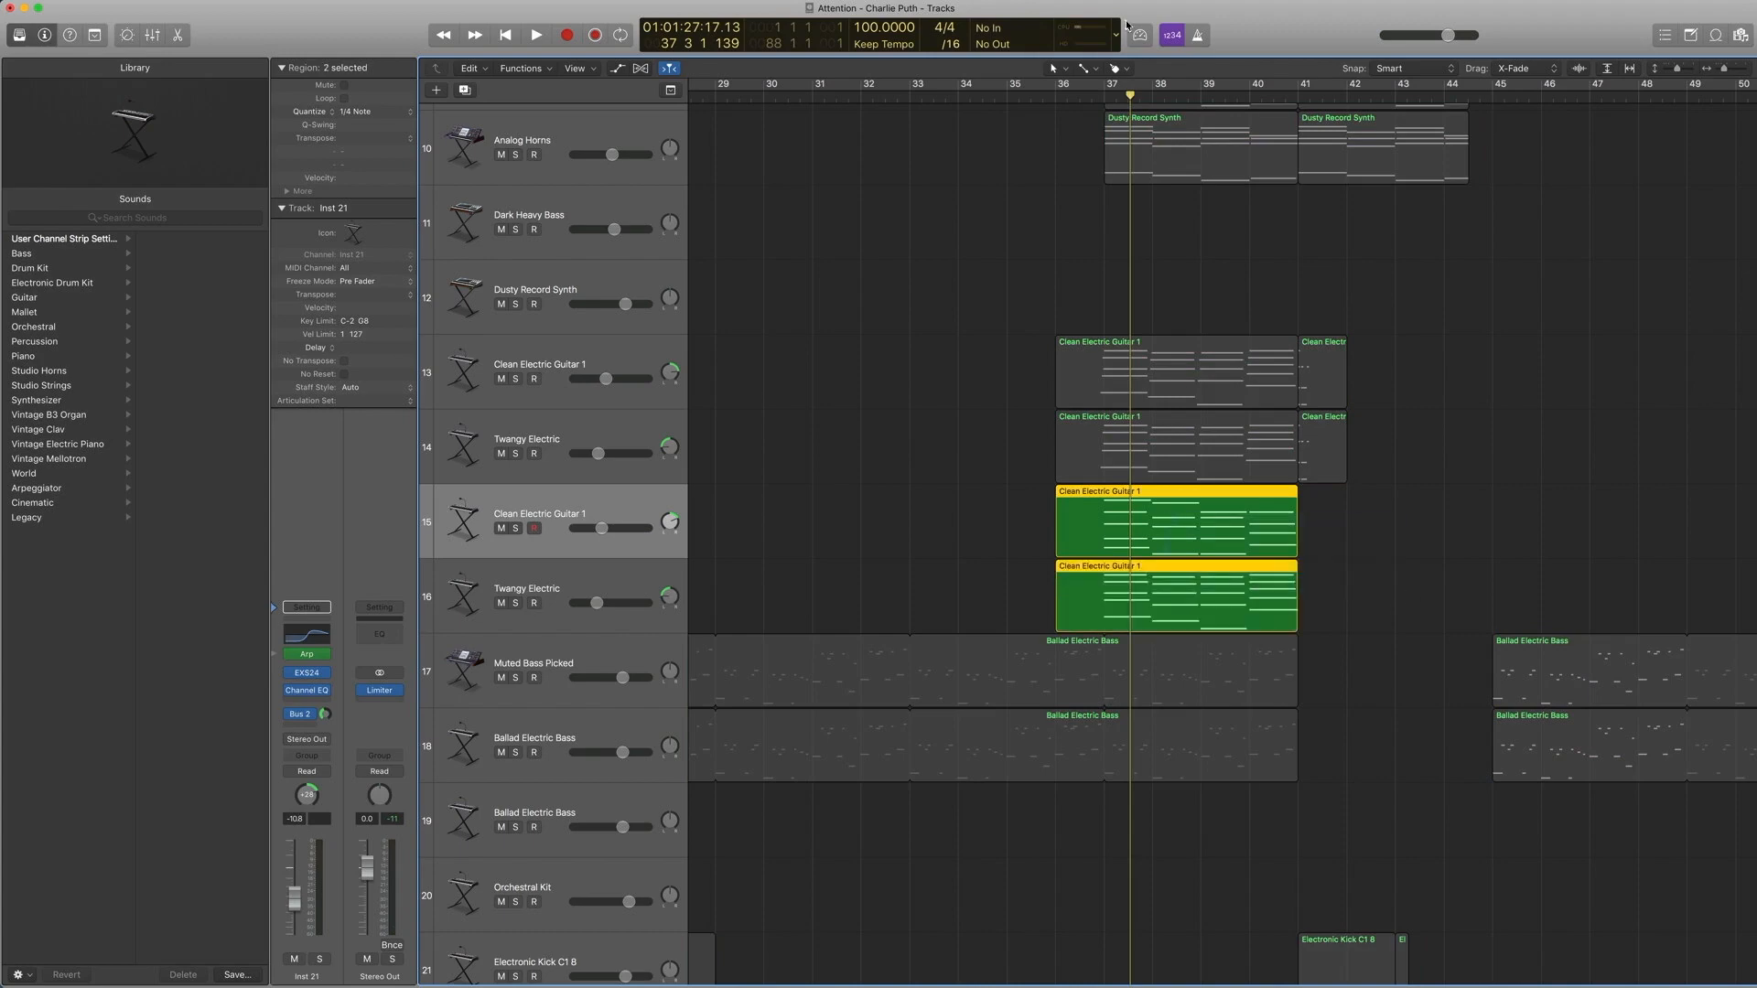
left_click(1082, 92)
key("space")
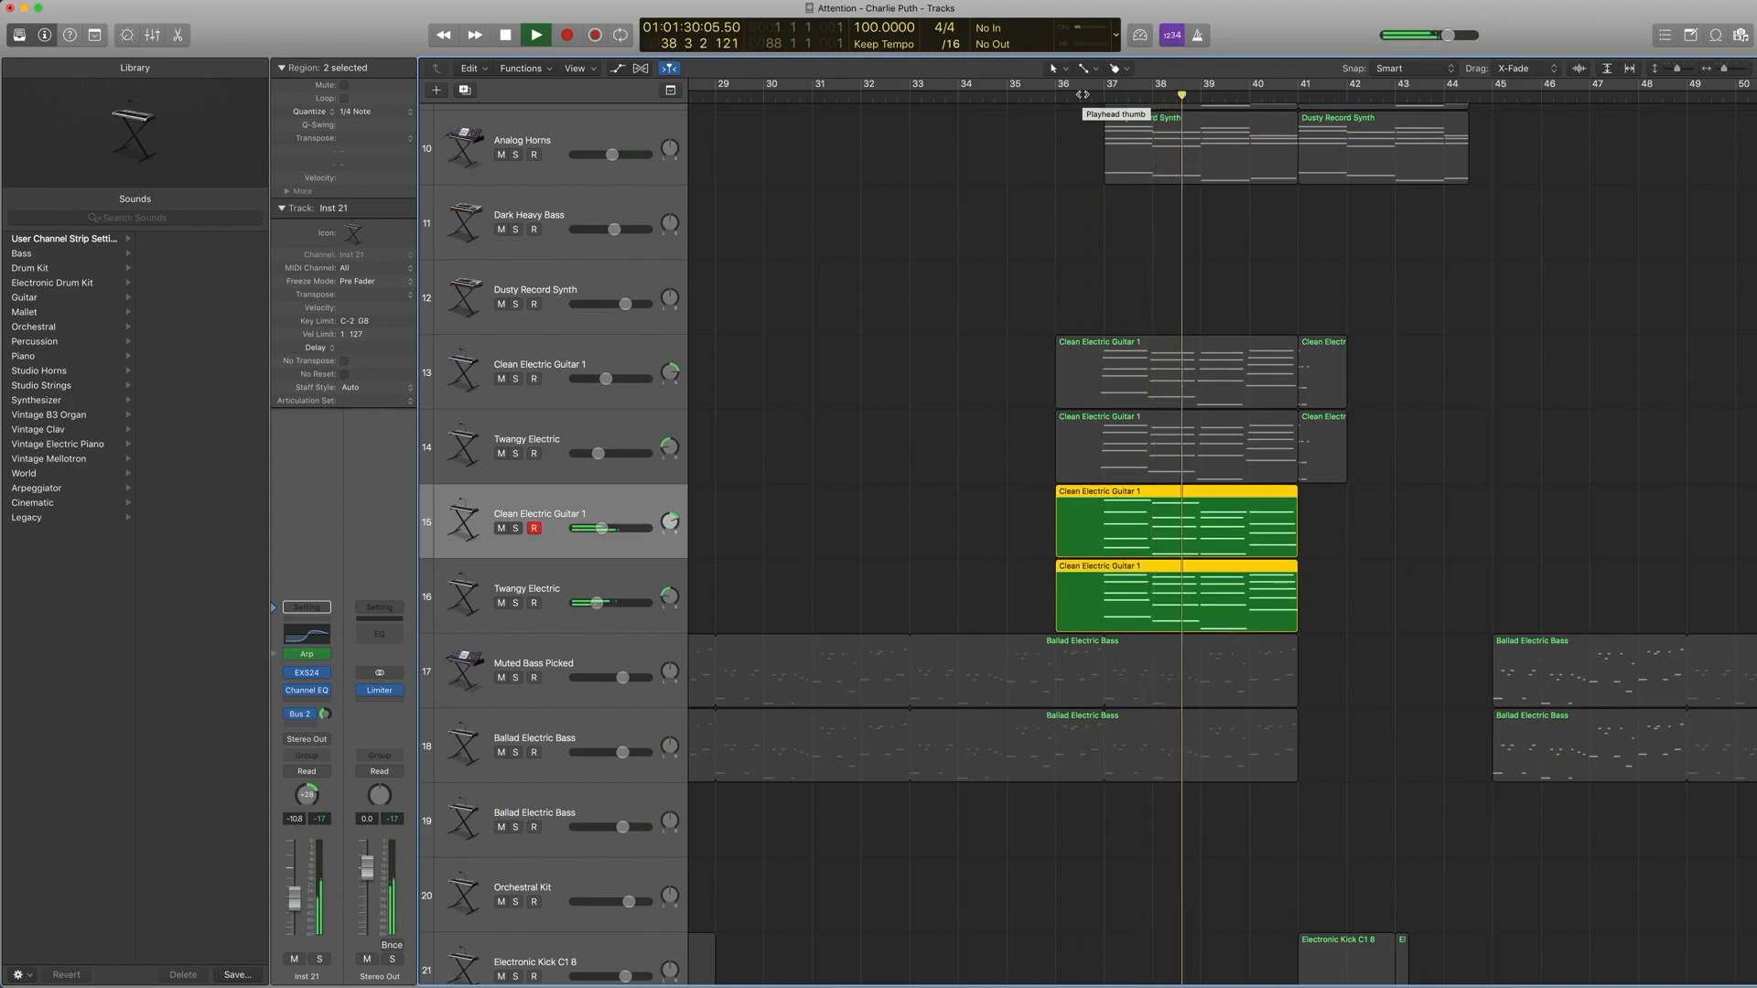
key("space")
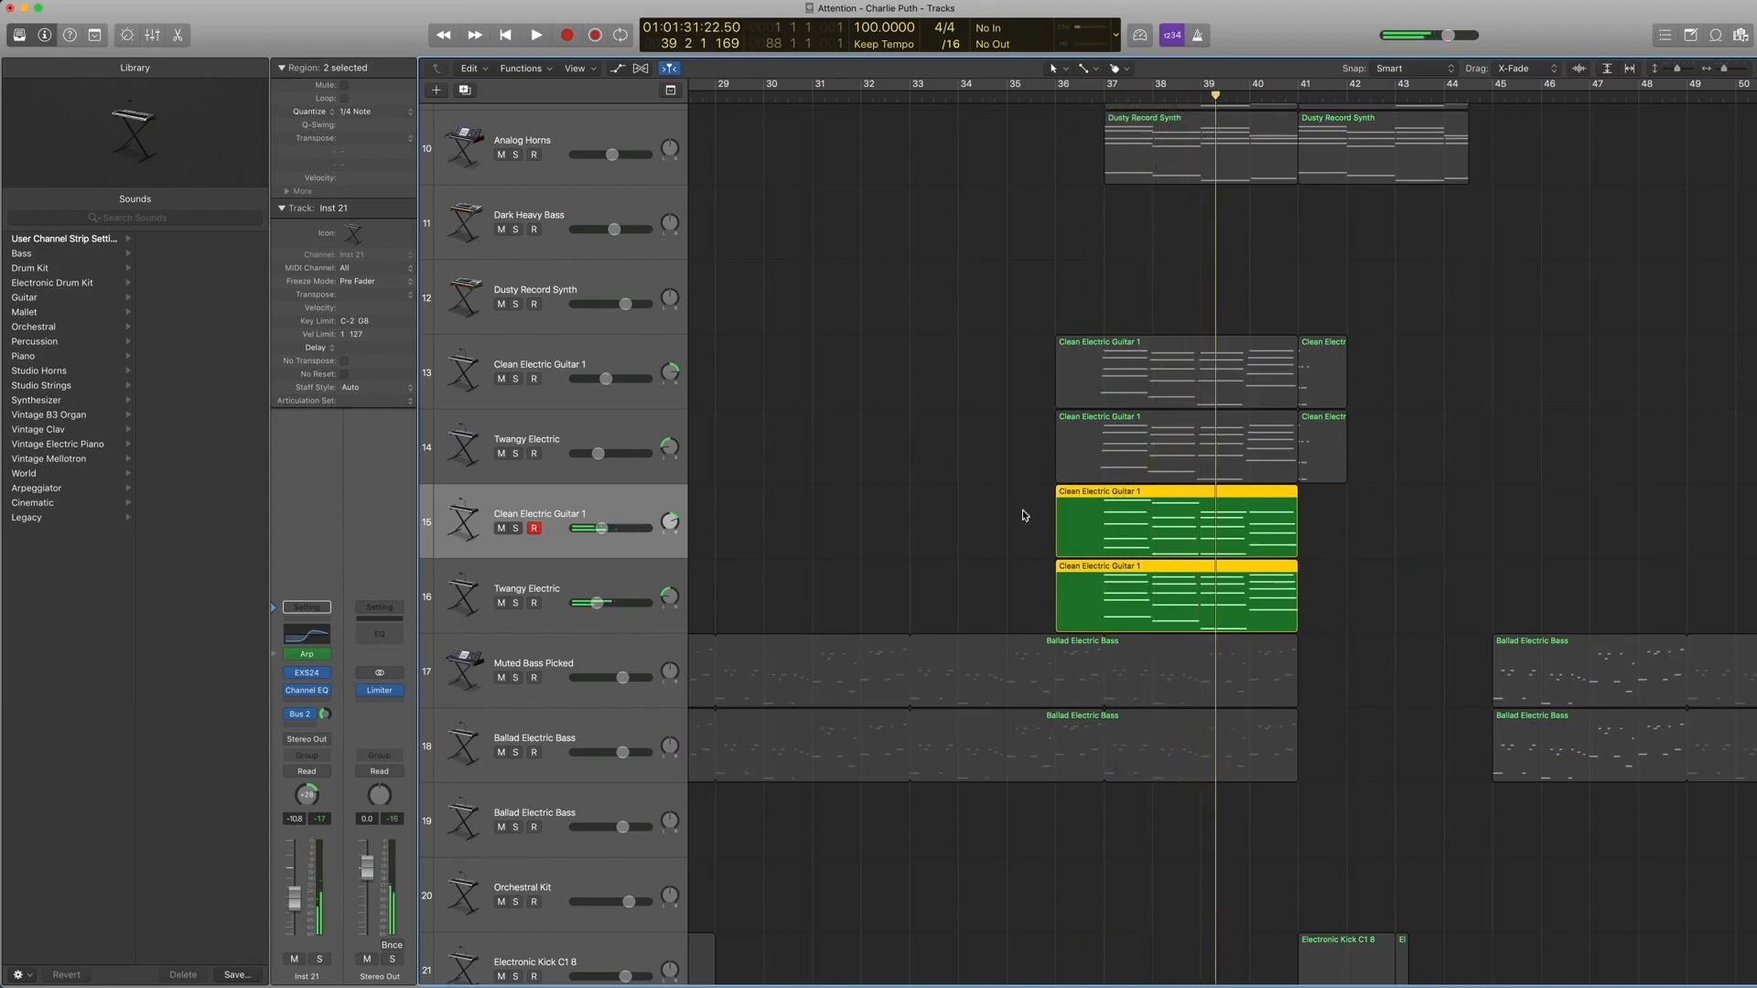
Step: Narrow the solo to the guitar region on track 15, show that track's Channel EQ, and play from bar 37
left_click(1010, 510)
left_click(1270, 512)
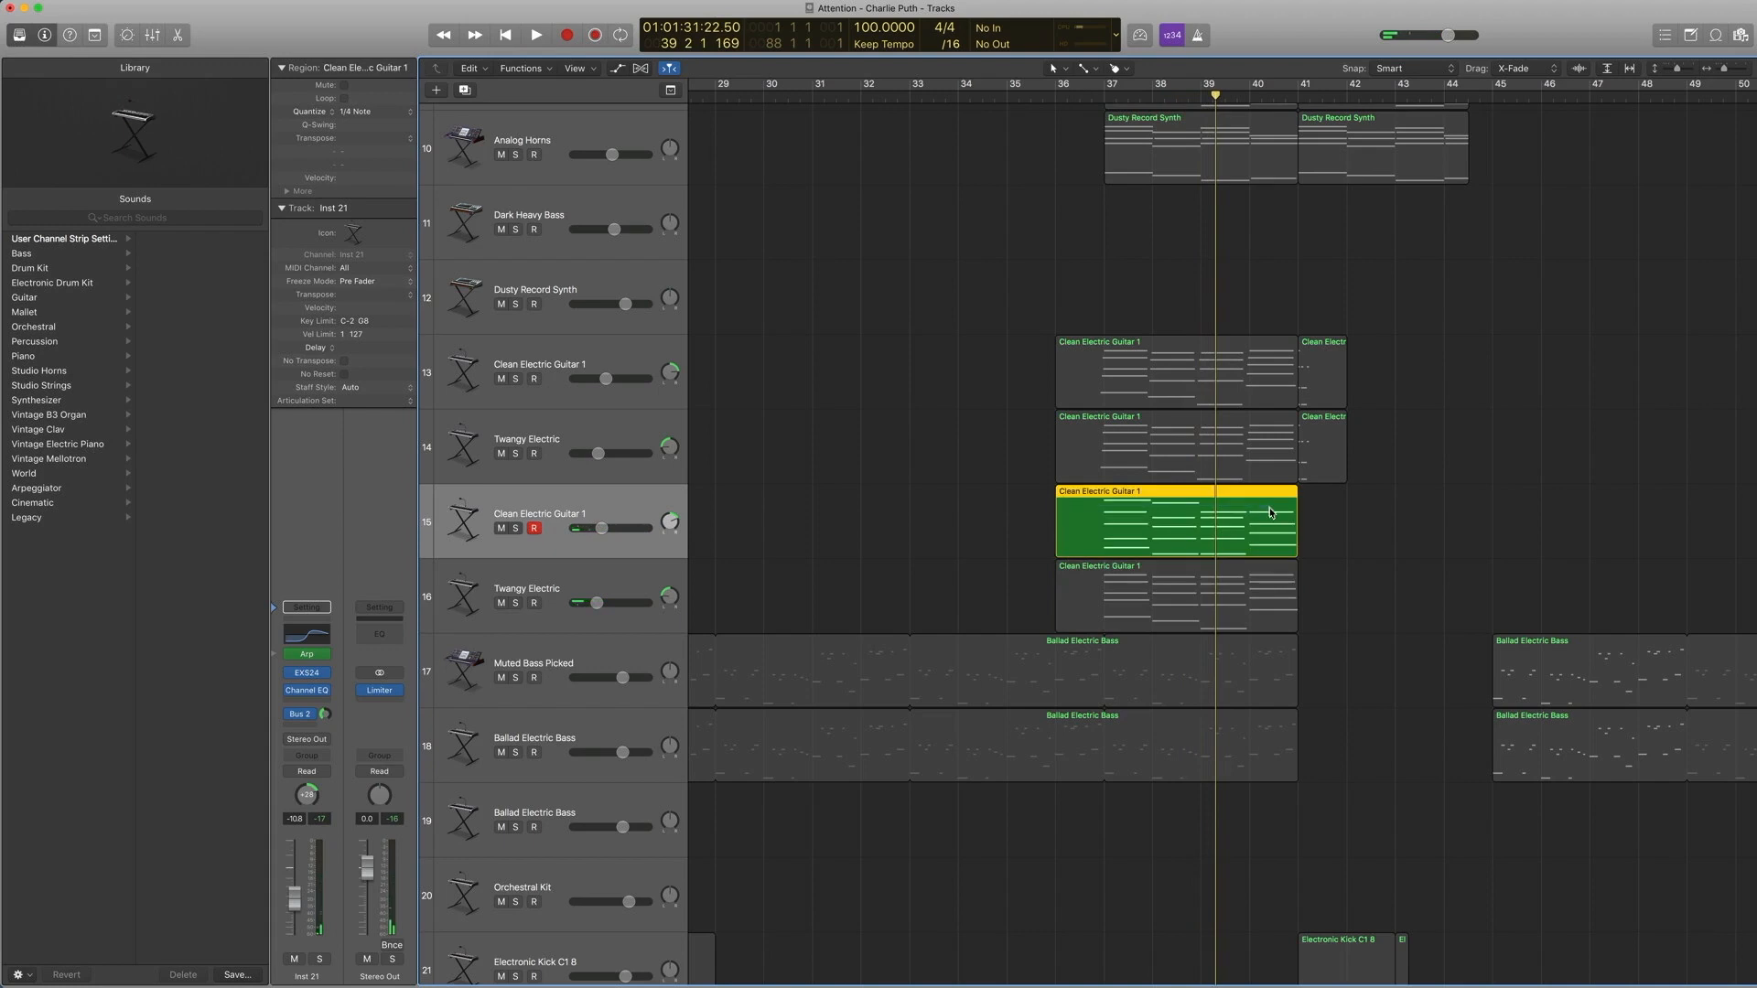
key("comma")
key("comma")
key("comma")
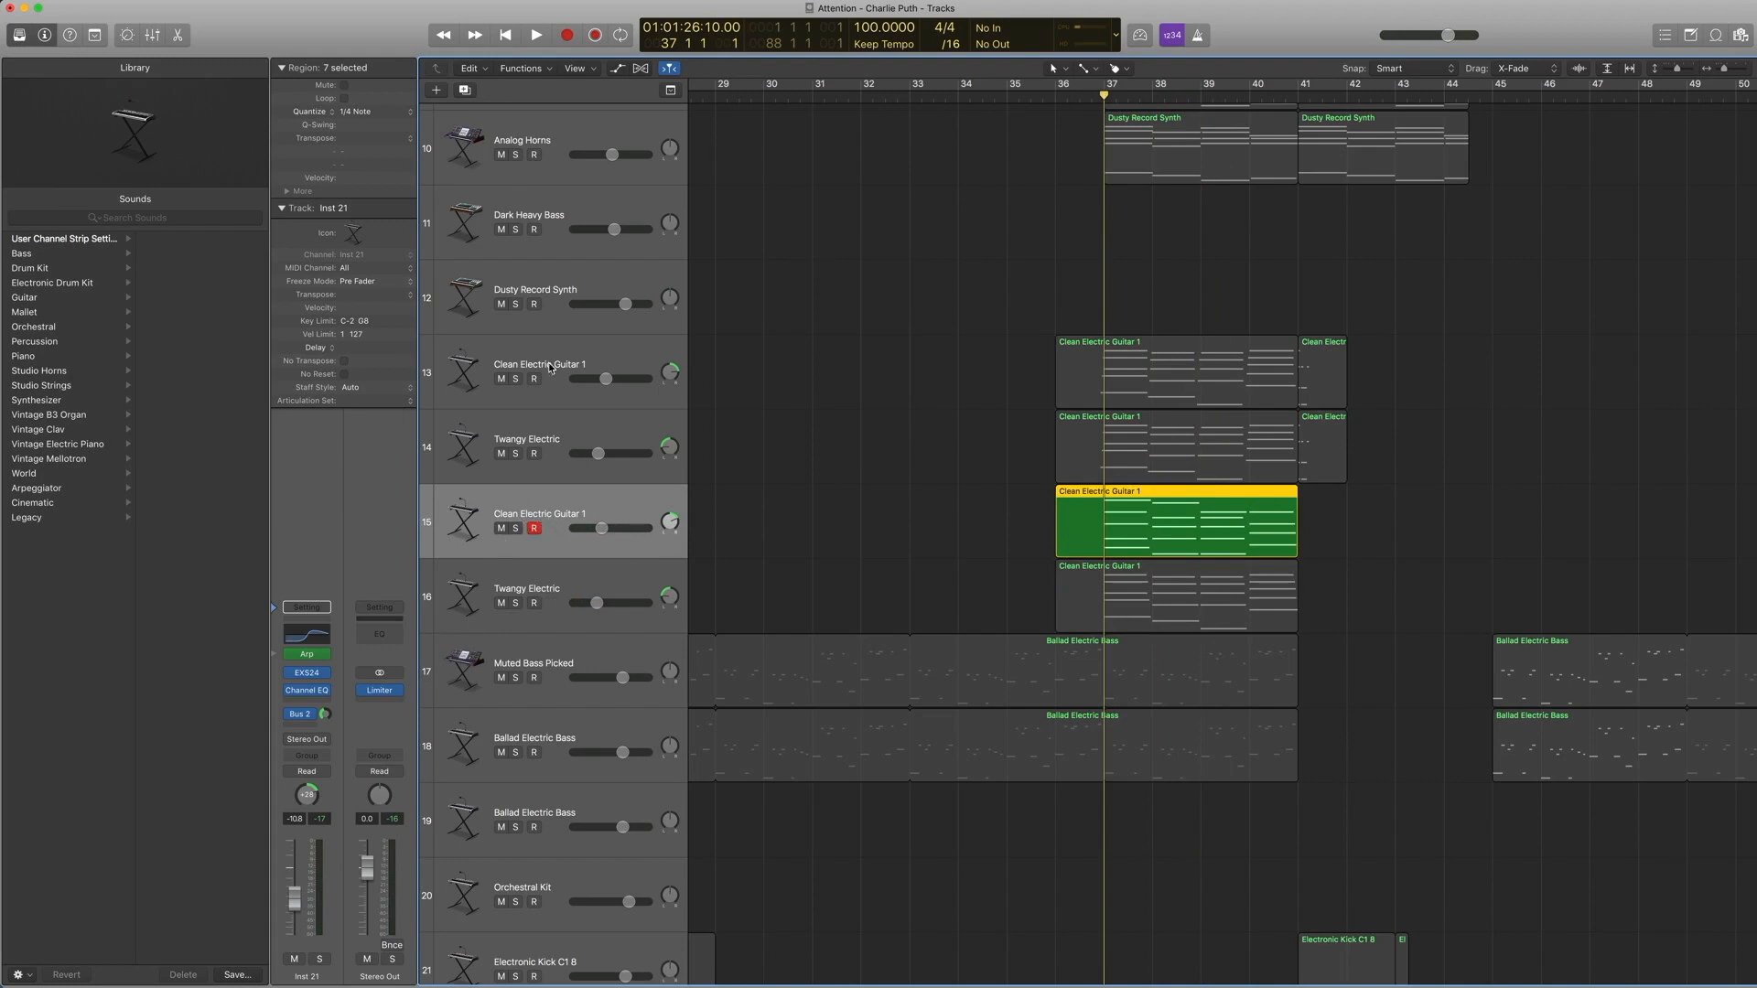
left_click(558, 591)
left_click(552, 518)
left_click(315, 636)
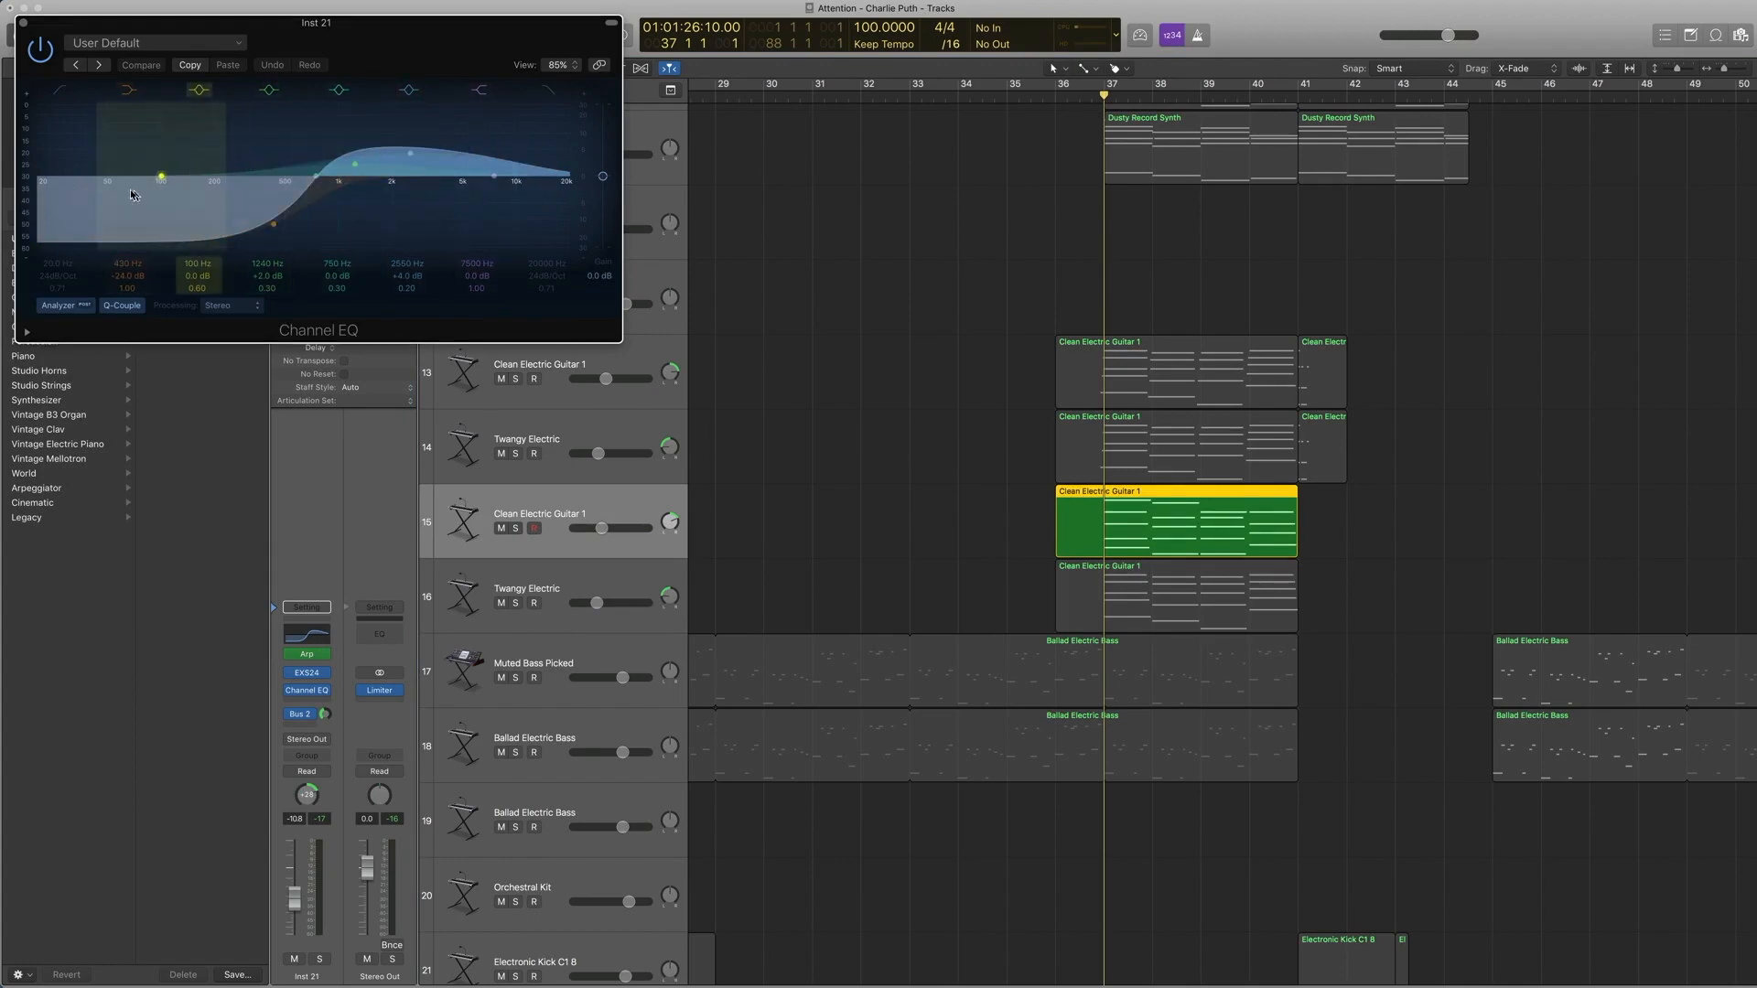
key("space")
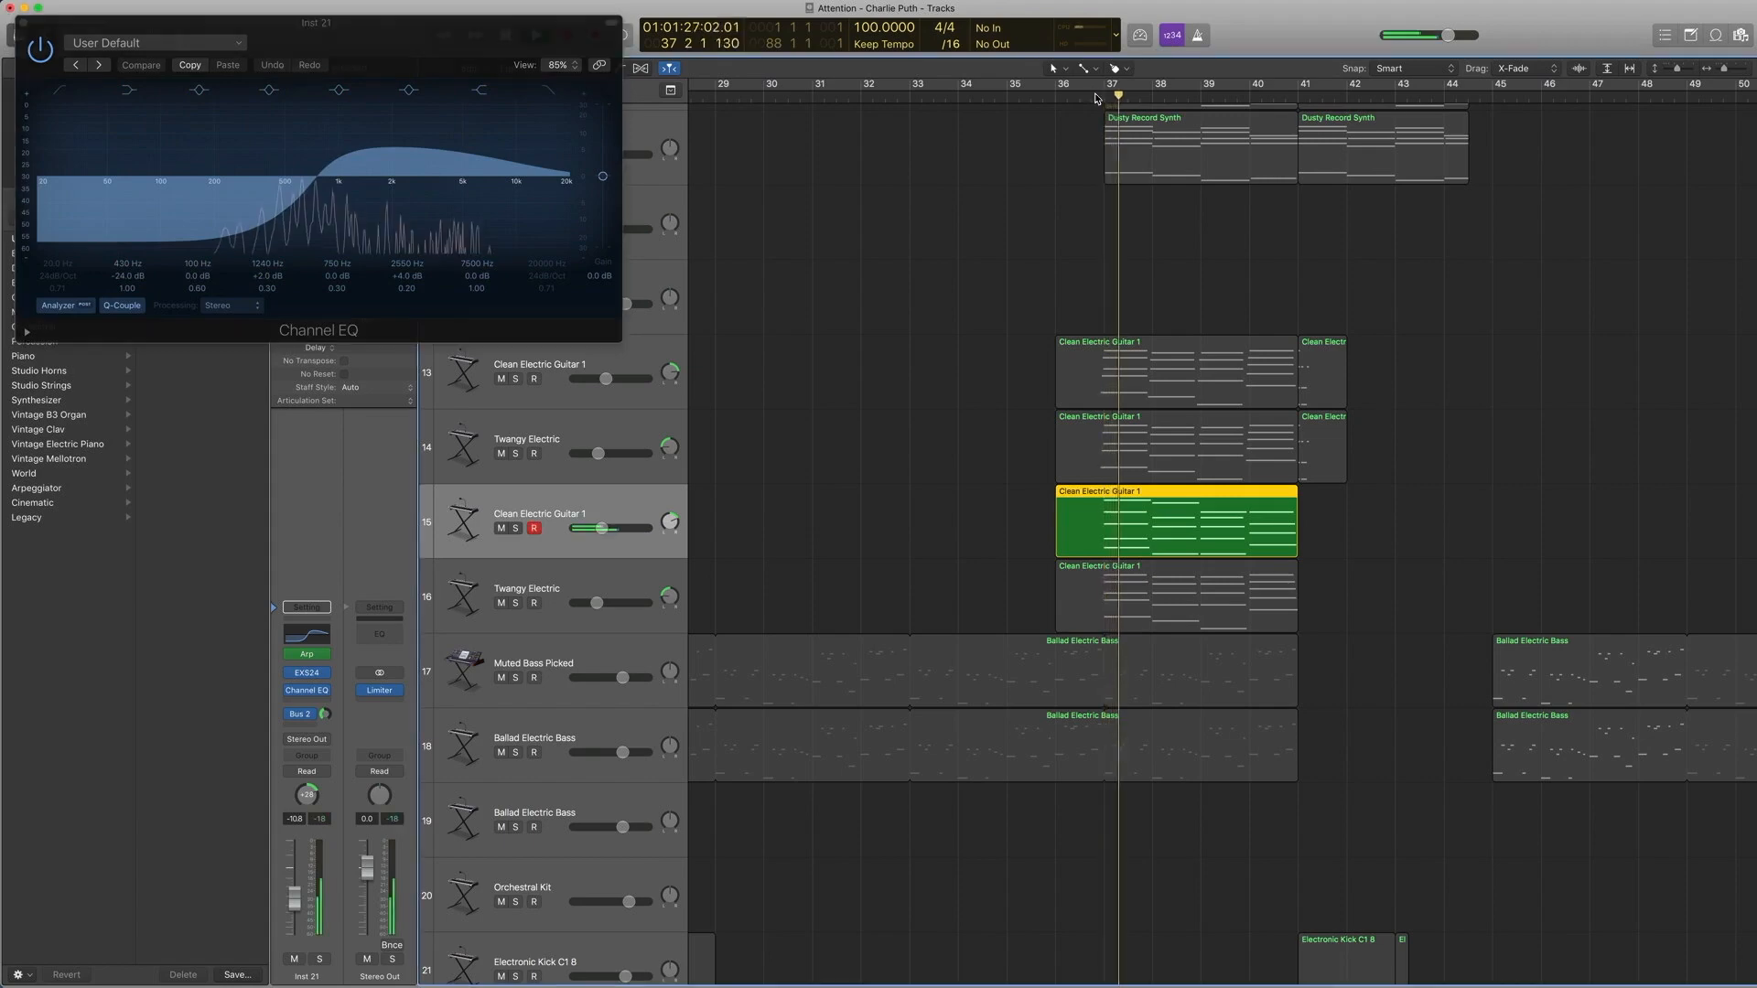
Step: Show the Arpeggiator pattern on track 15, play the soloed guitar through it from about bar 37, and close the Arpeggiator
left_click(307, 655)
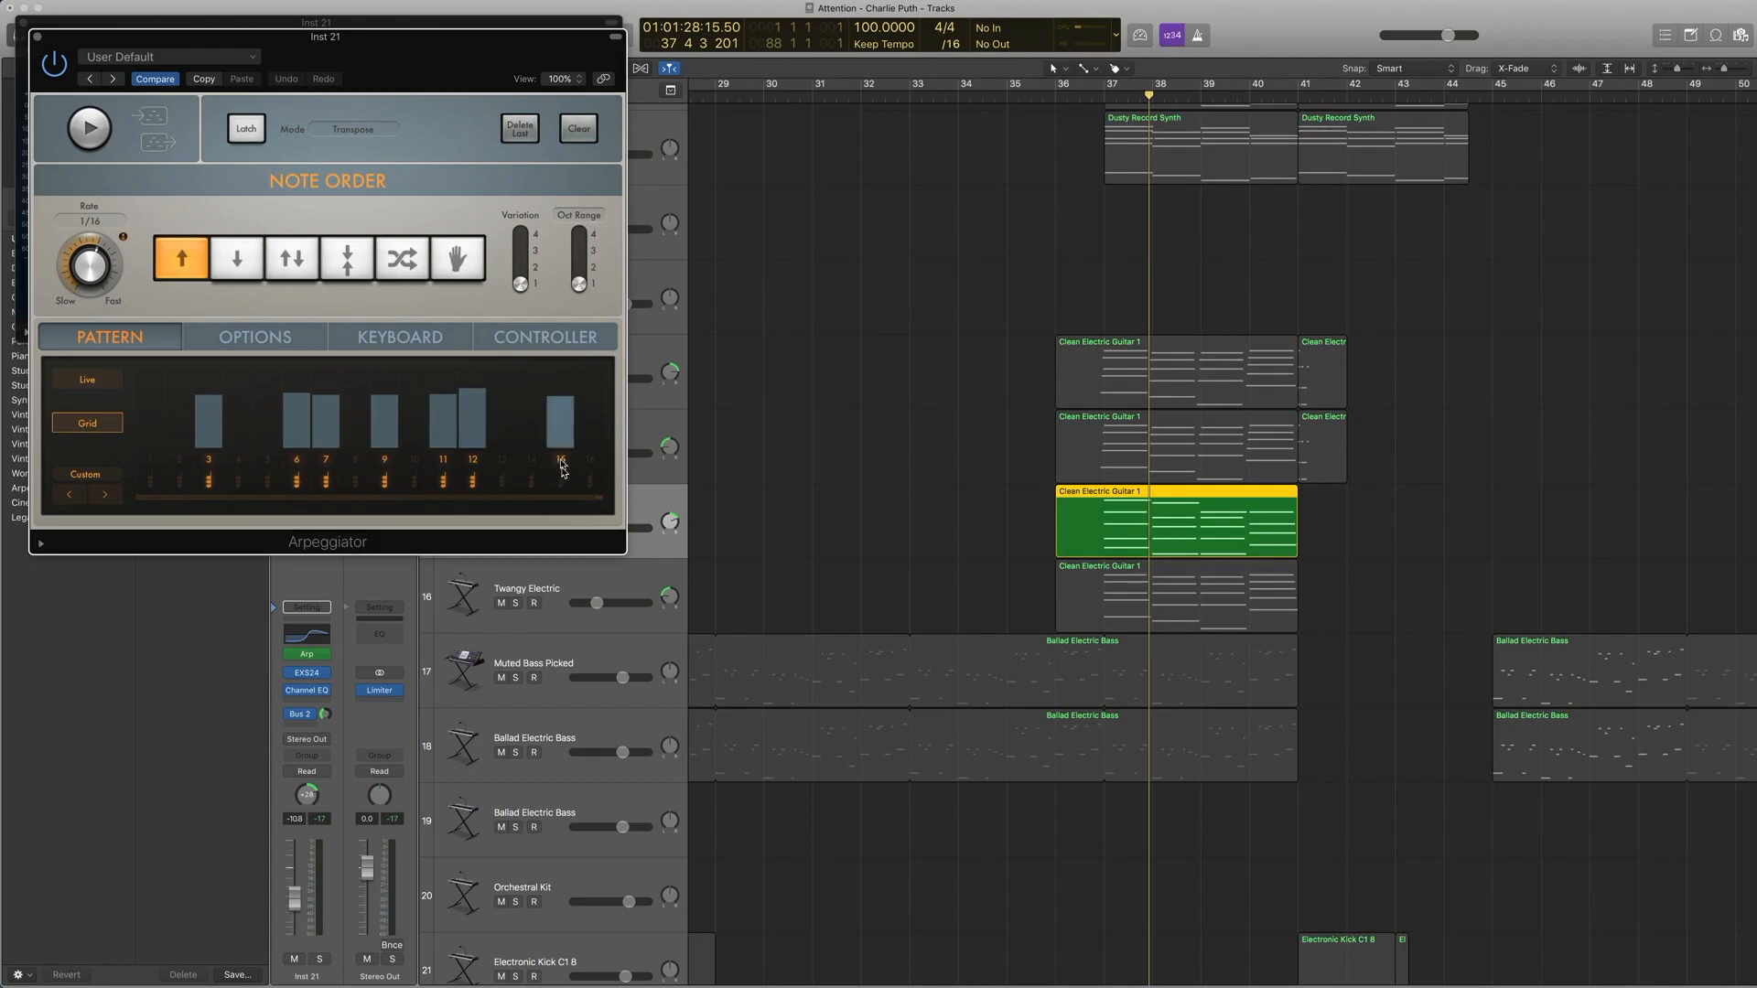
left_click(1098, 97)
key("space")
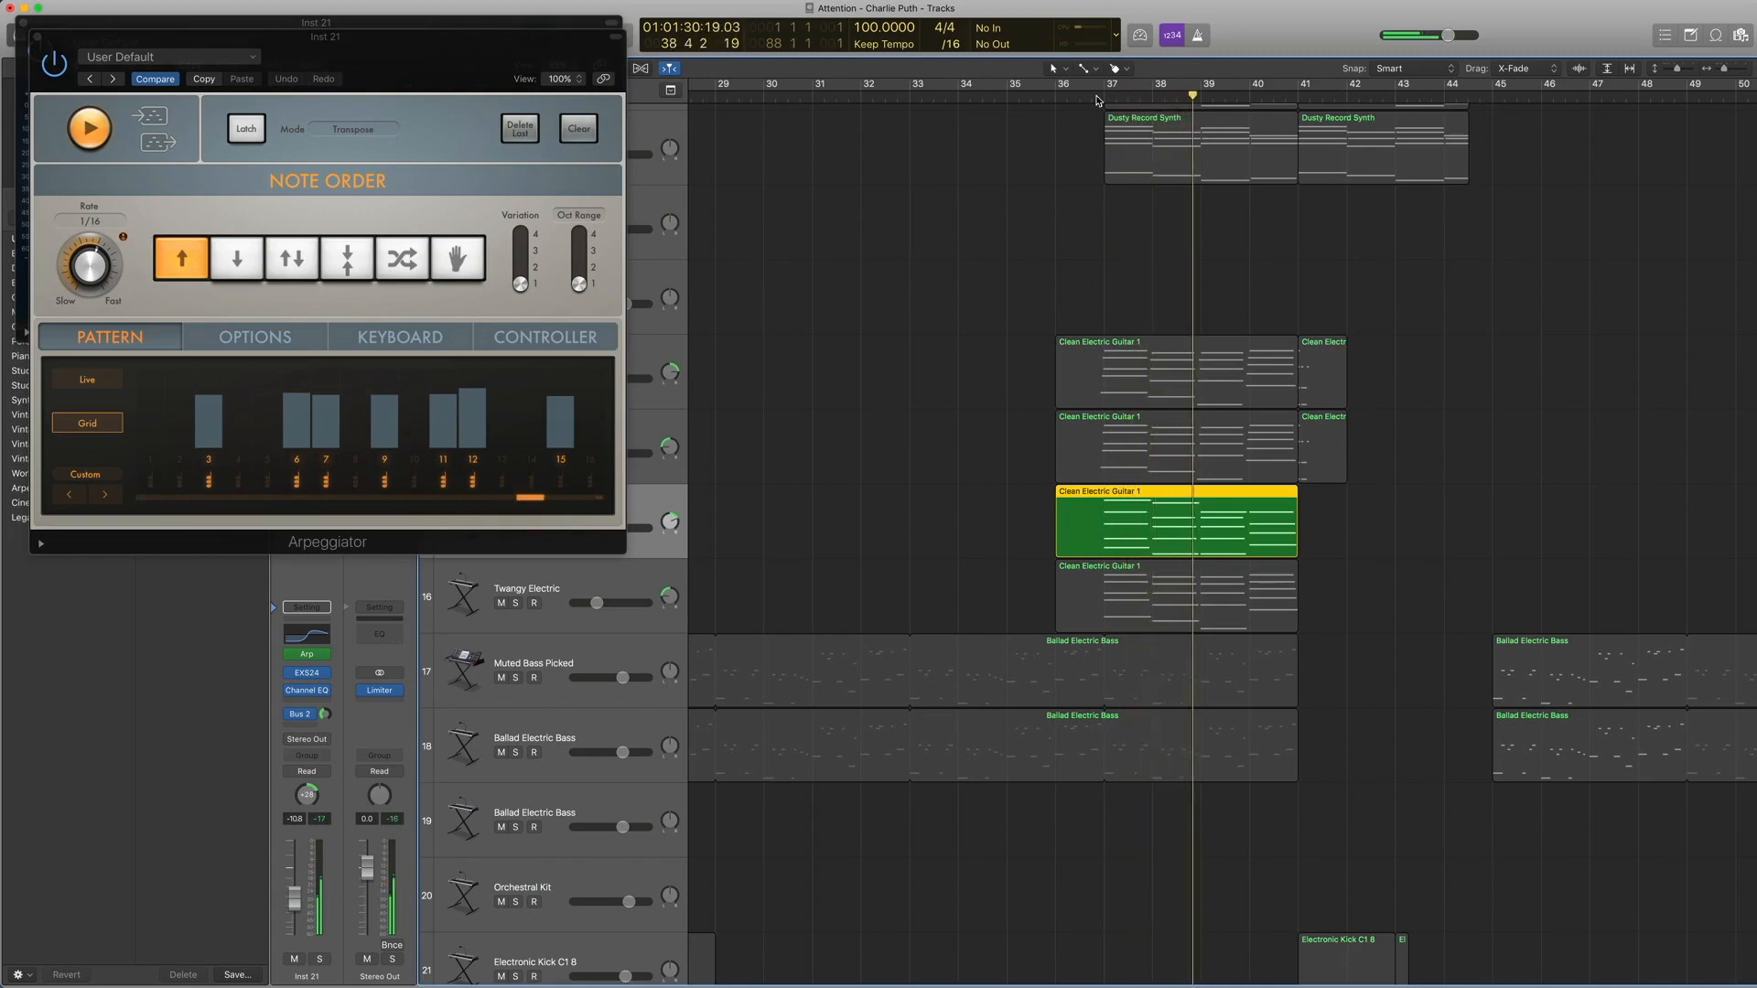
key("space")
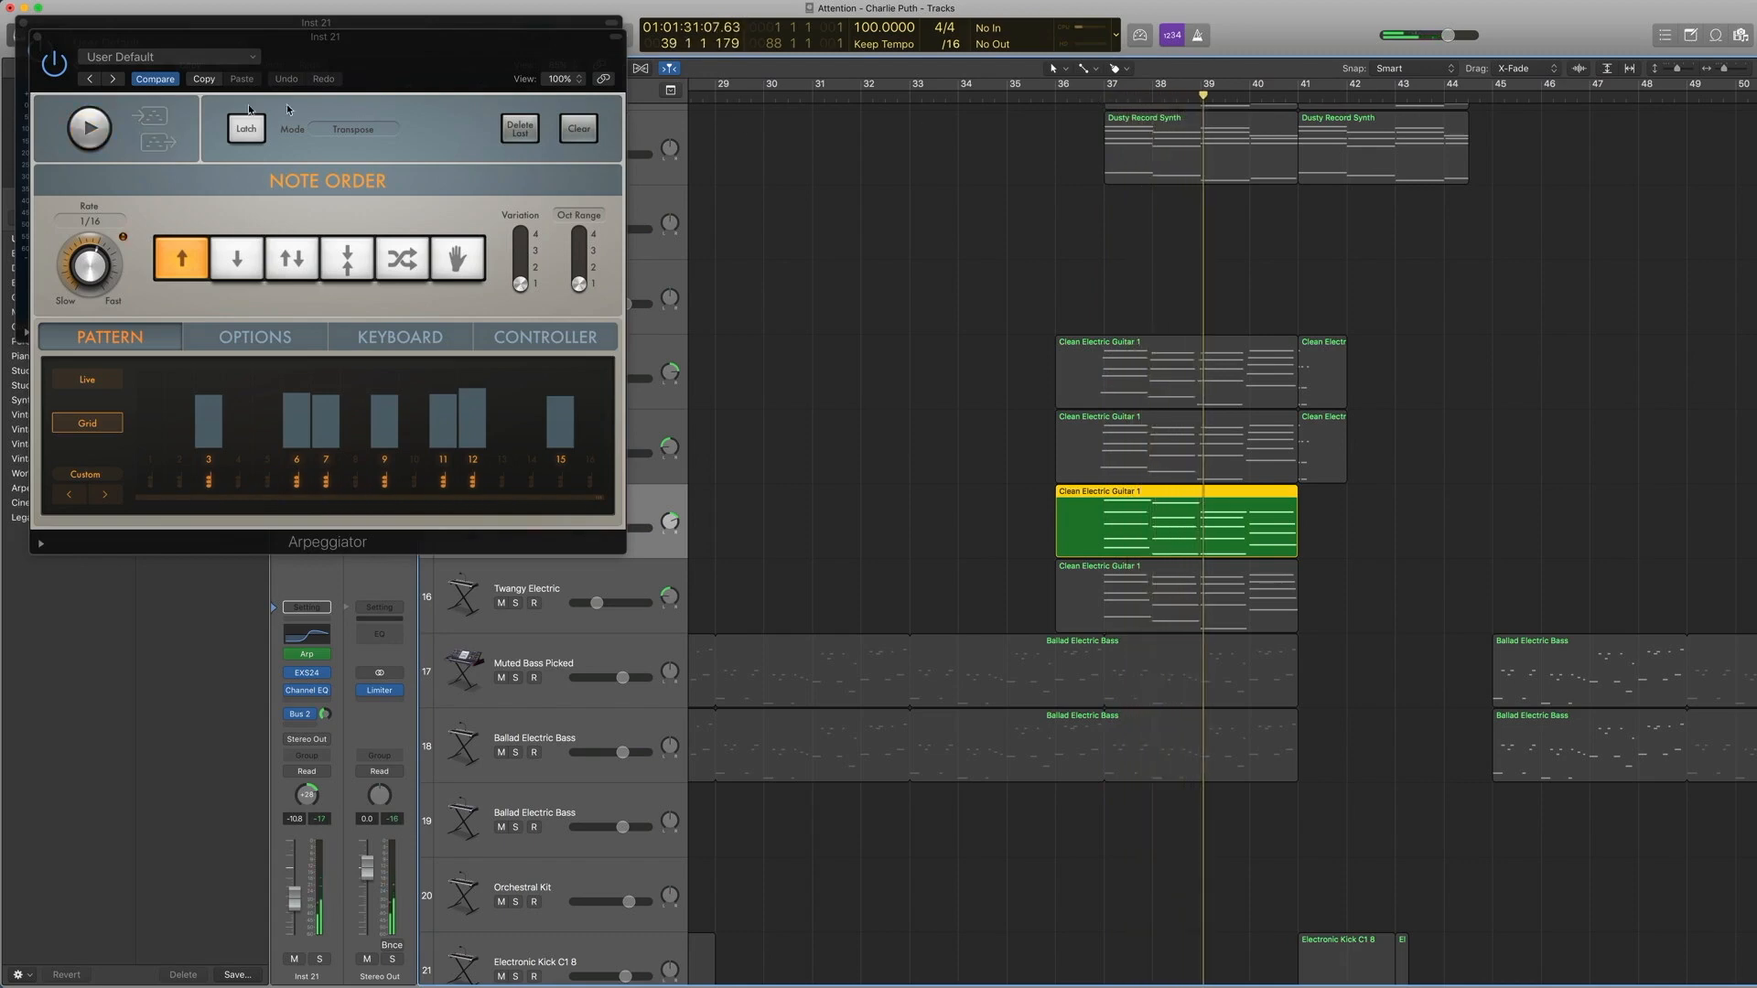
left_click(39, 40)
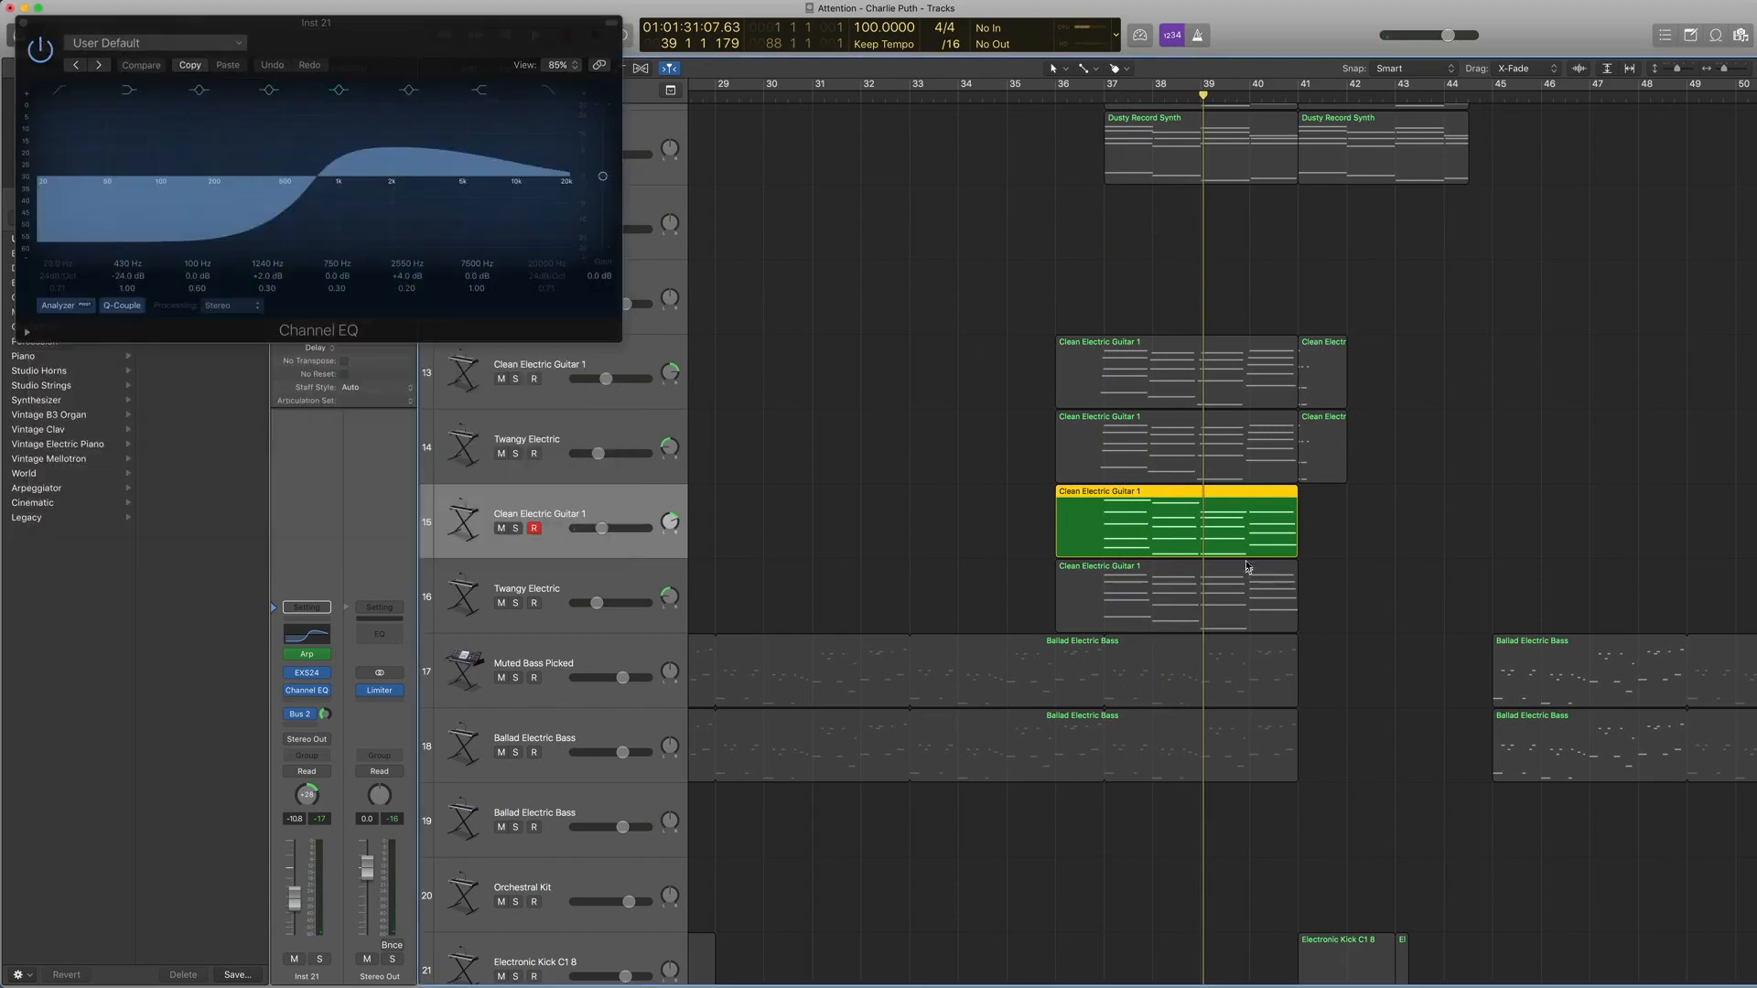
Step: Solo the guitar regions on tracks 13 to 16 together, play them from about bar 37, and close the Channel EQ
left_click_drag(1351, 608, 1103, 317)
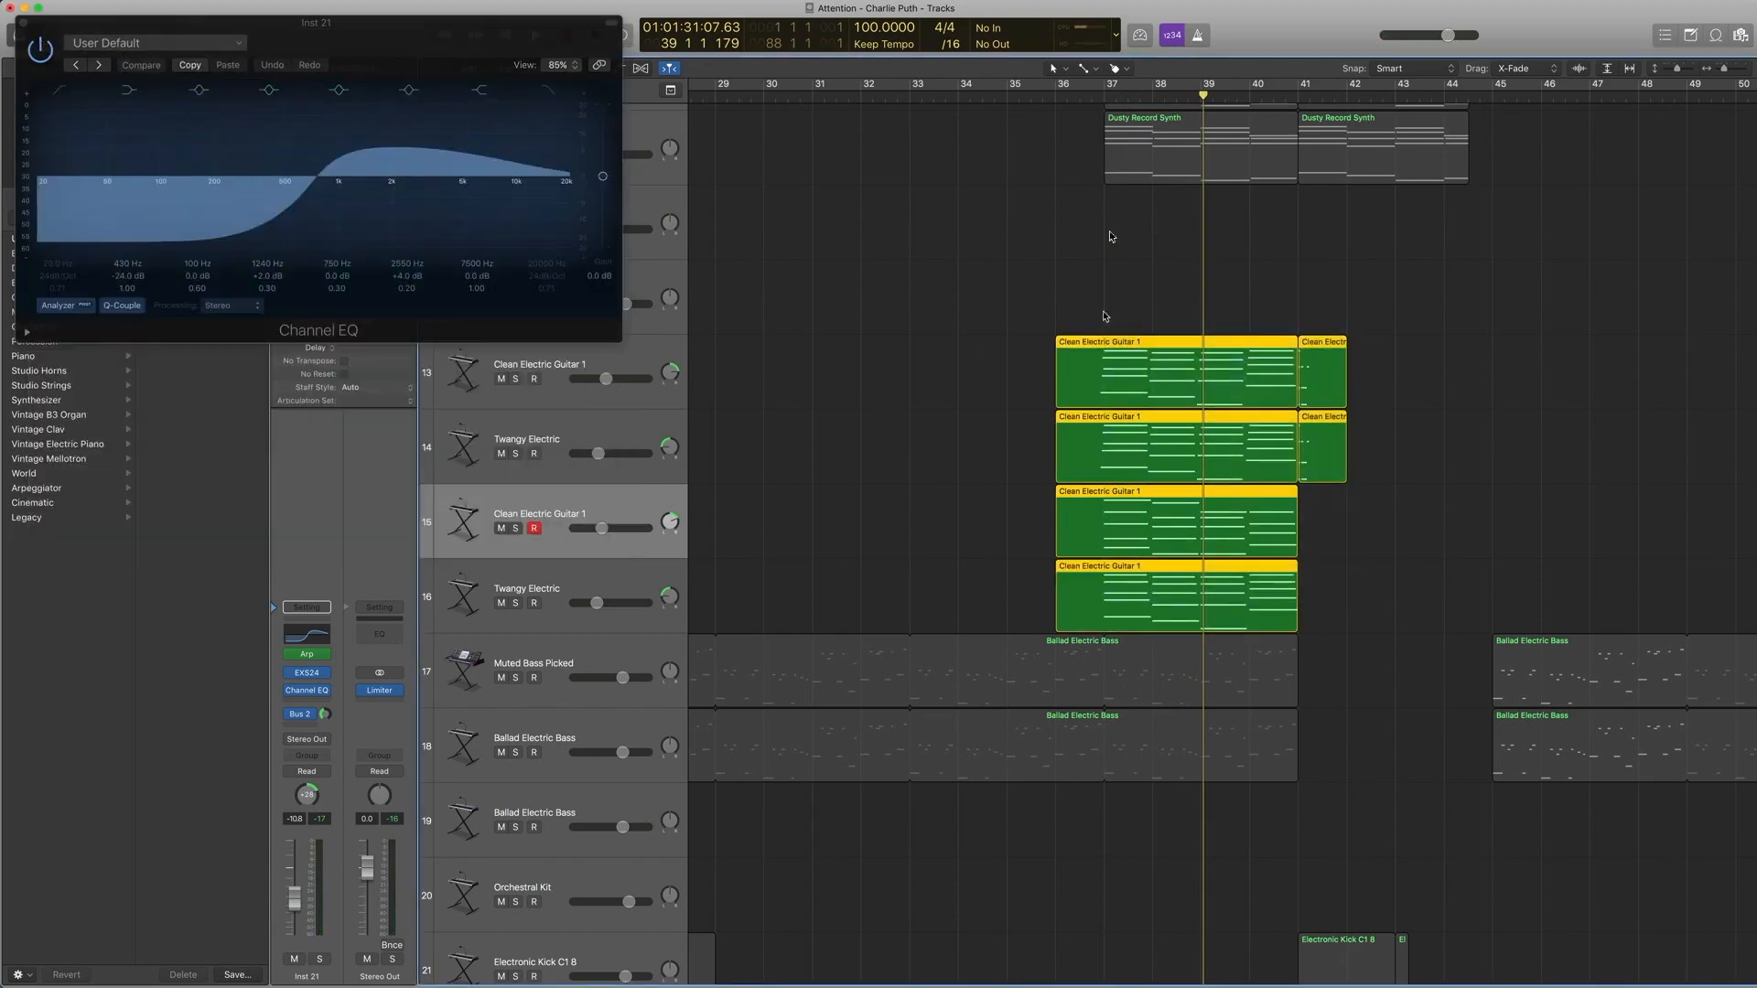
double_click(1095, 97)
left_click(1086, 97)
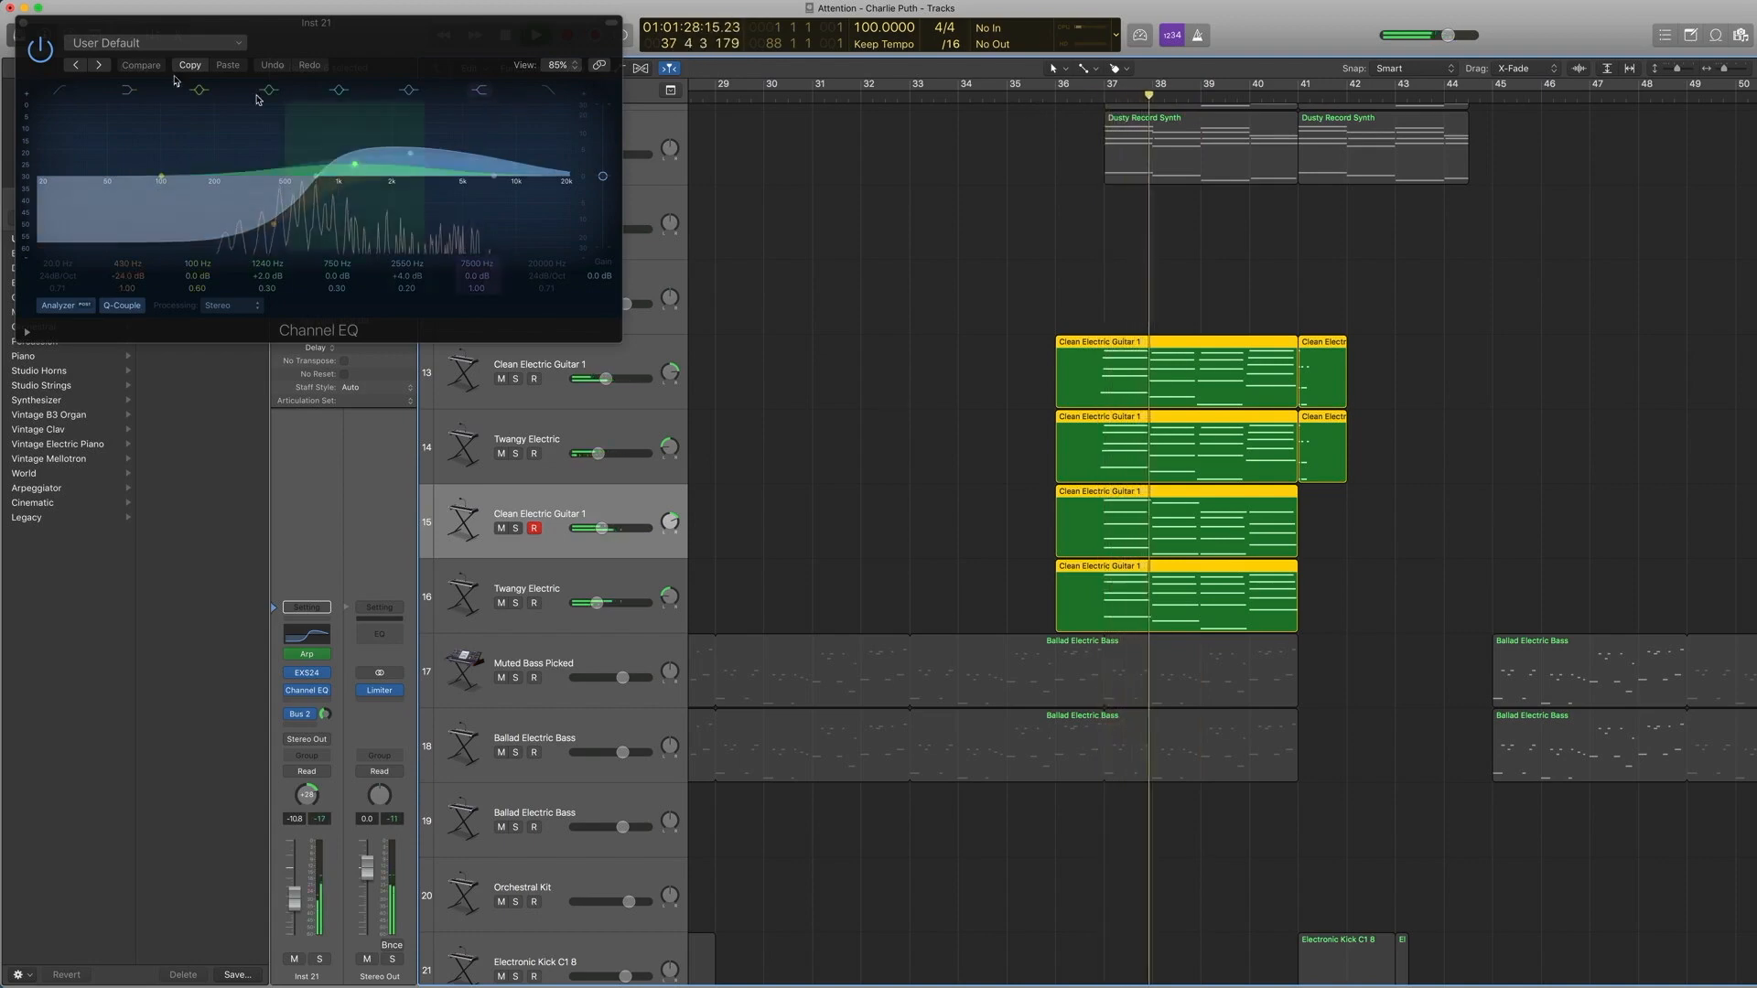
left_click(23, 23)
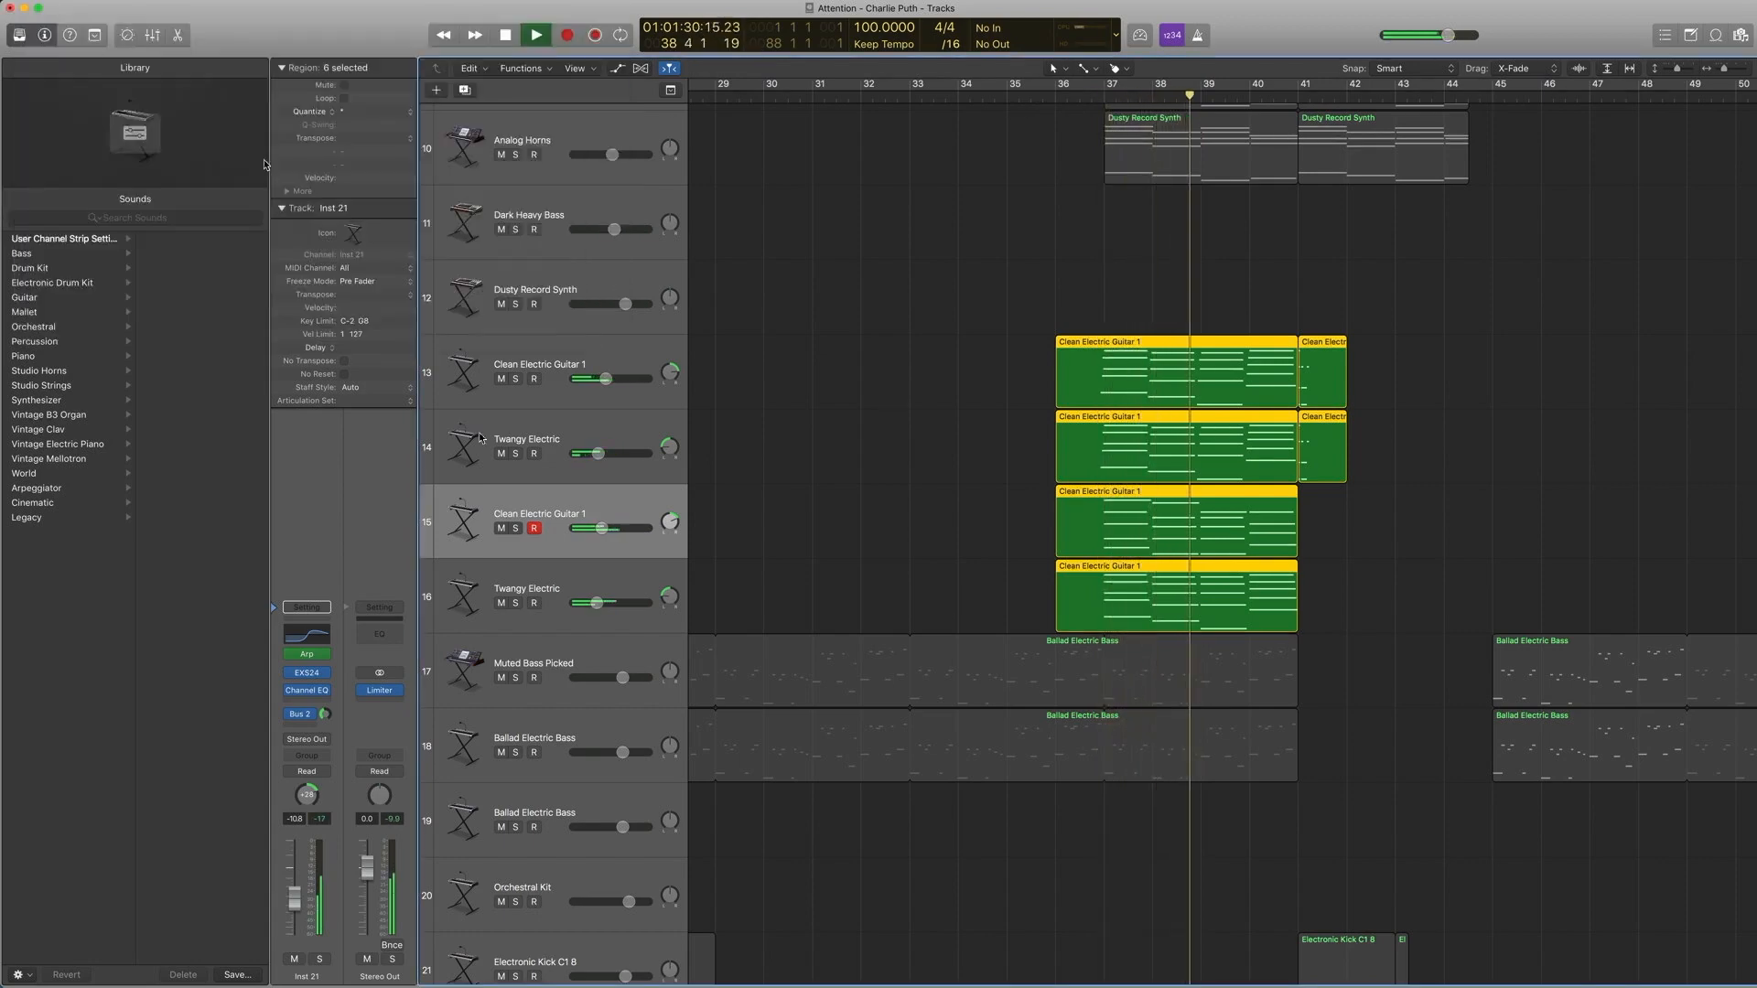
Step: Solo the guitar, bass and drum regions on tracks 13 to 28 leading up to bar 41, and play them from about bar 37
key("z")
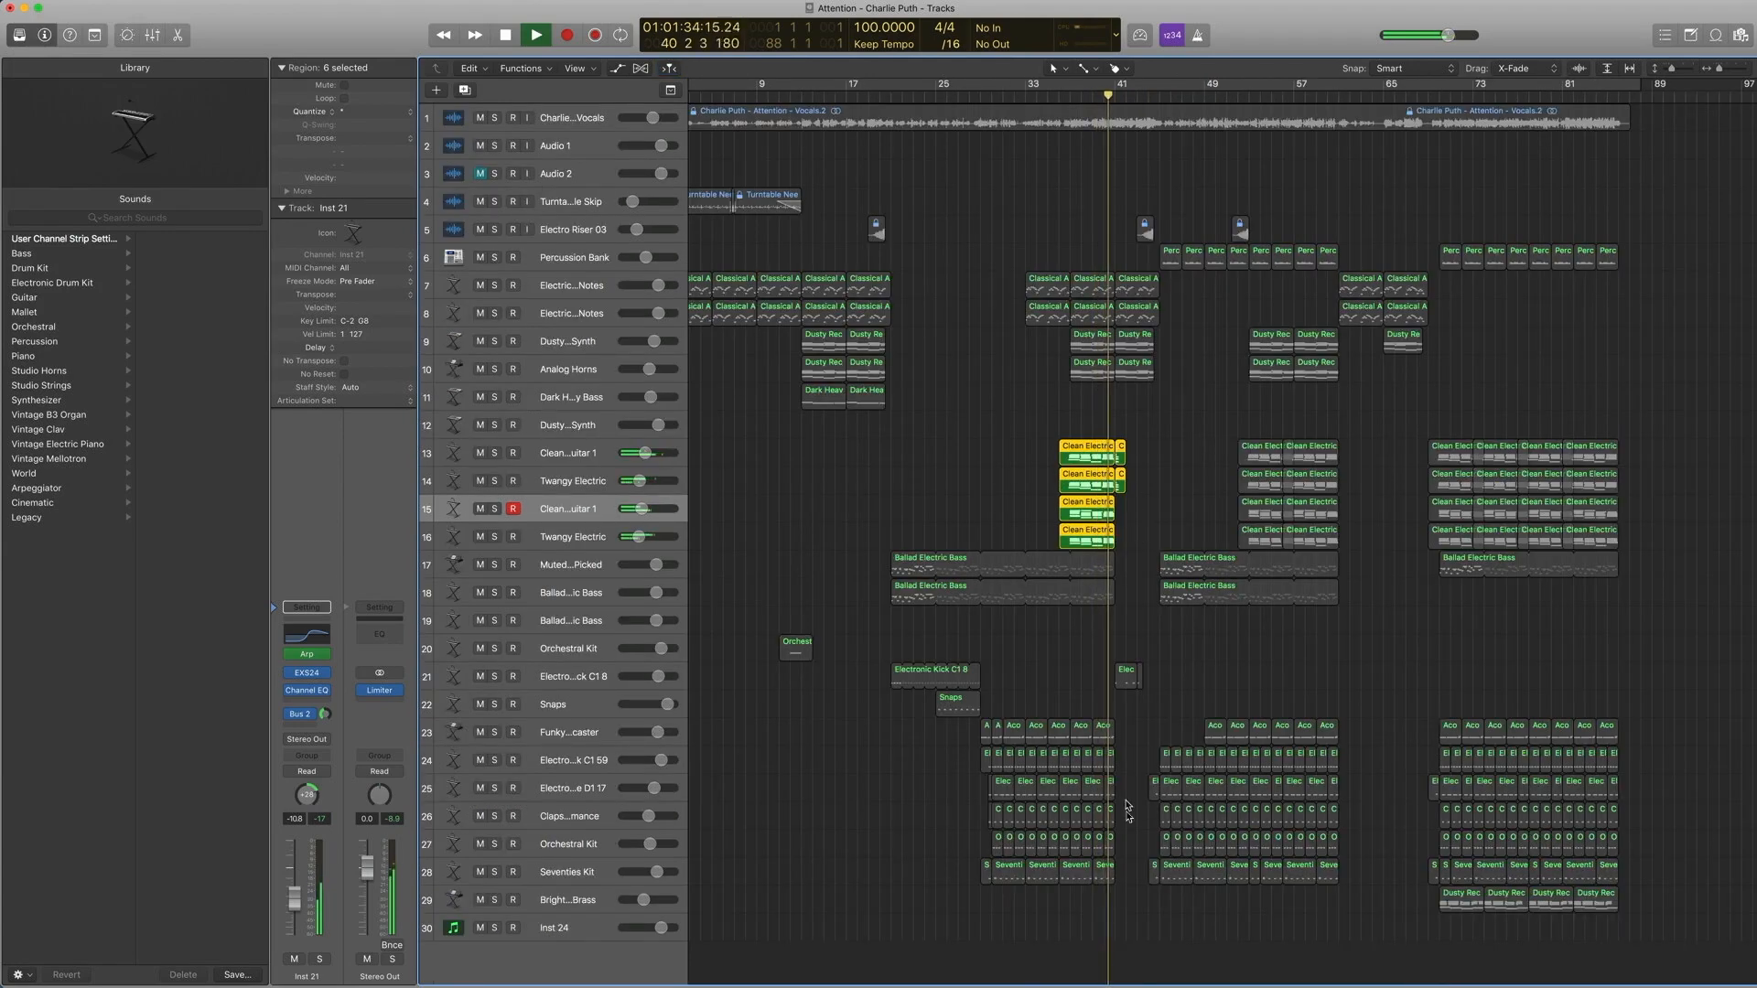
key("space")
left_click_drag(1128, 904, 1058, 429)
left_click(1069, 97)
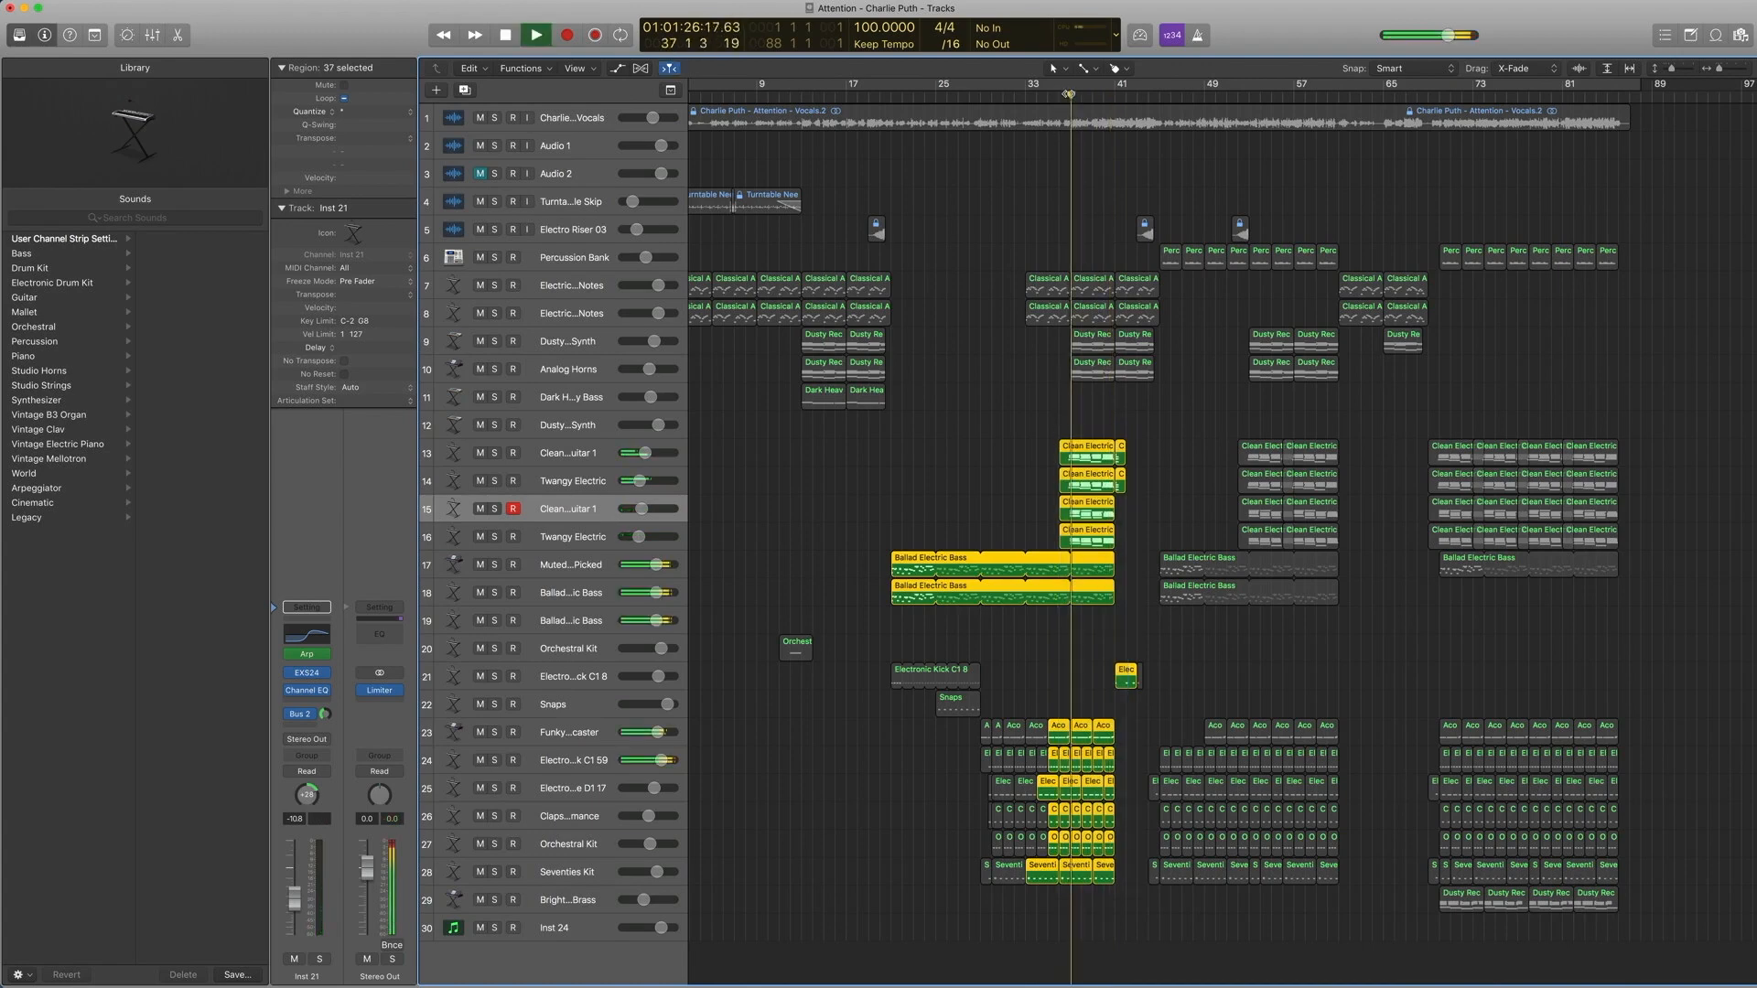
key("space")
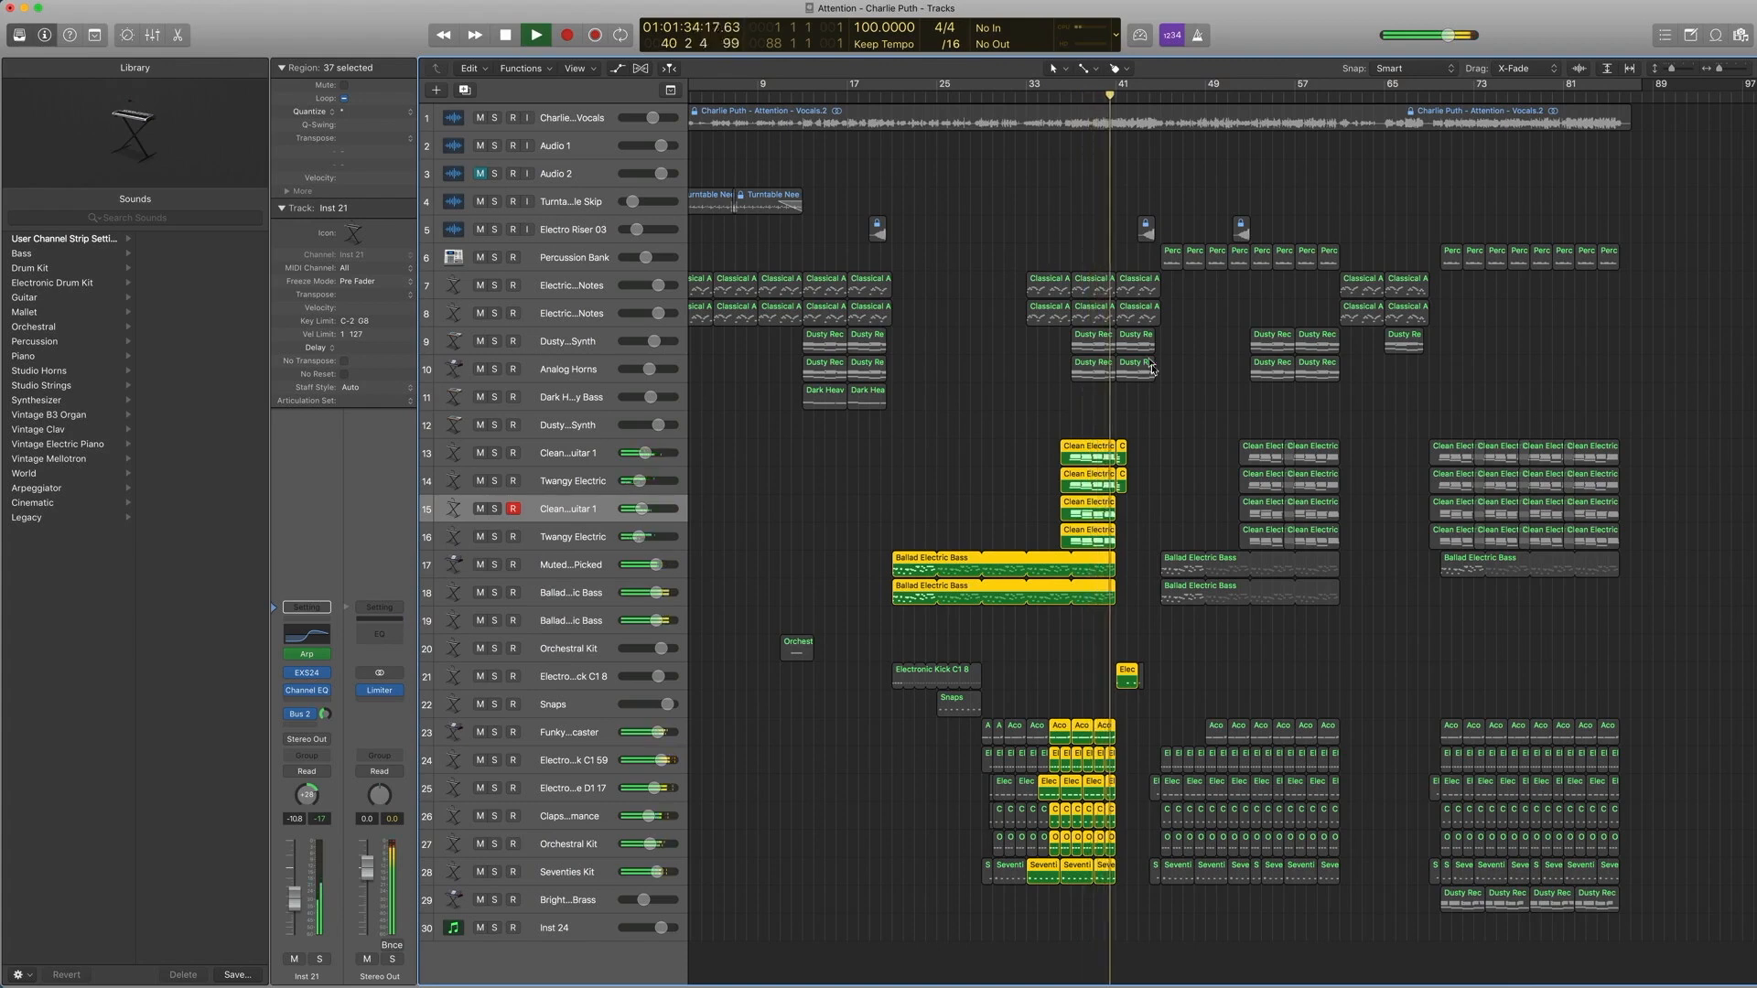
key("space")
Step: Add the regions on tracks 7 to 10 between bars 37 and 45 to the solo, play the combined section, and turn solo off
left_click_drag(1165, 387, 1086, 277)
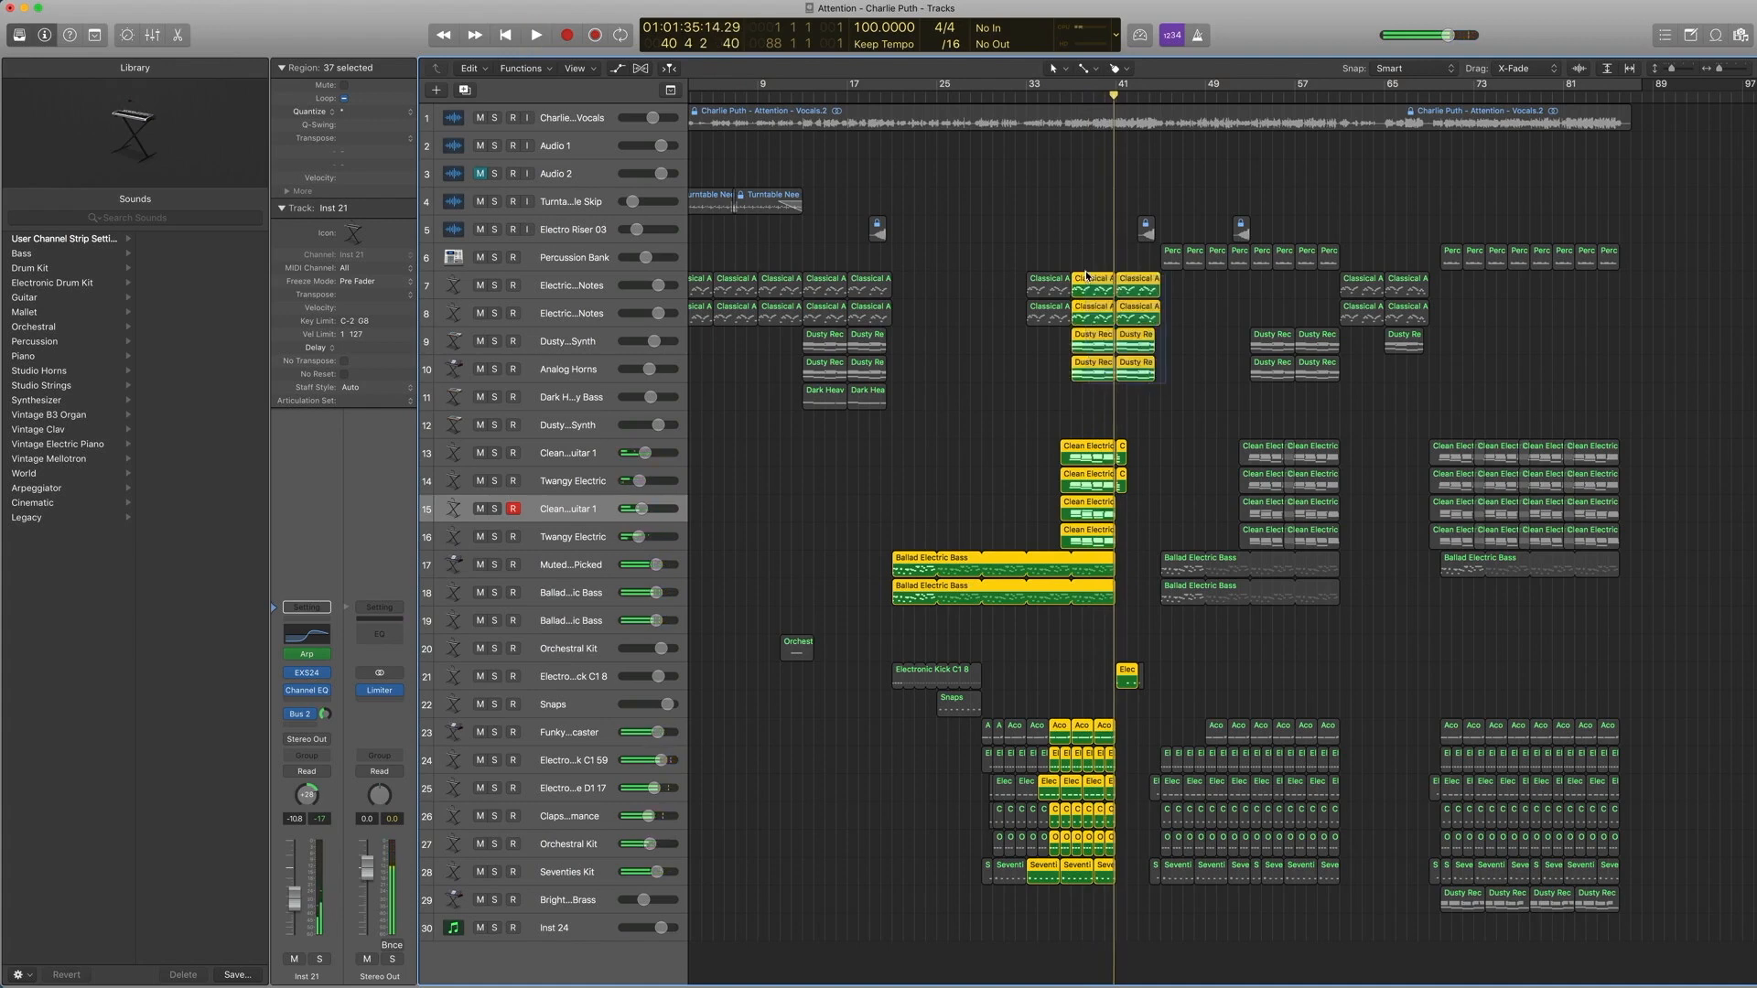
key("shift+space")
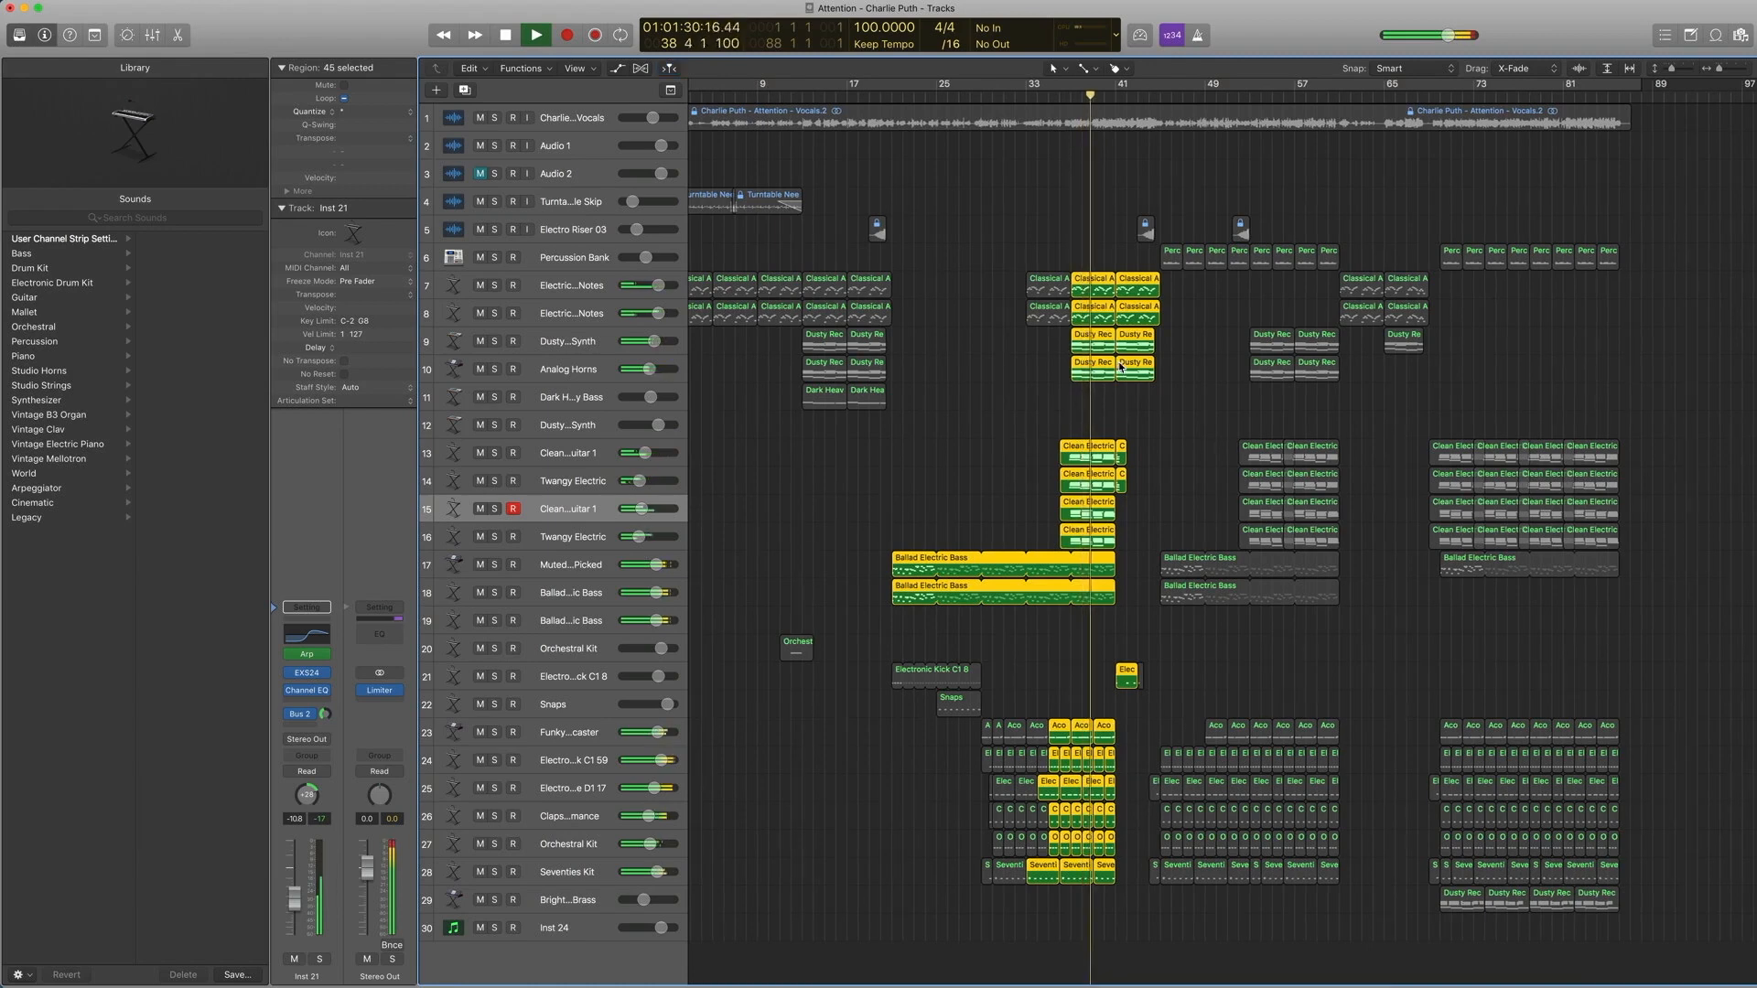
key("space")
key("ctrl+s")
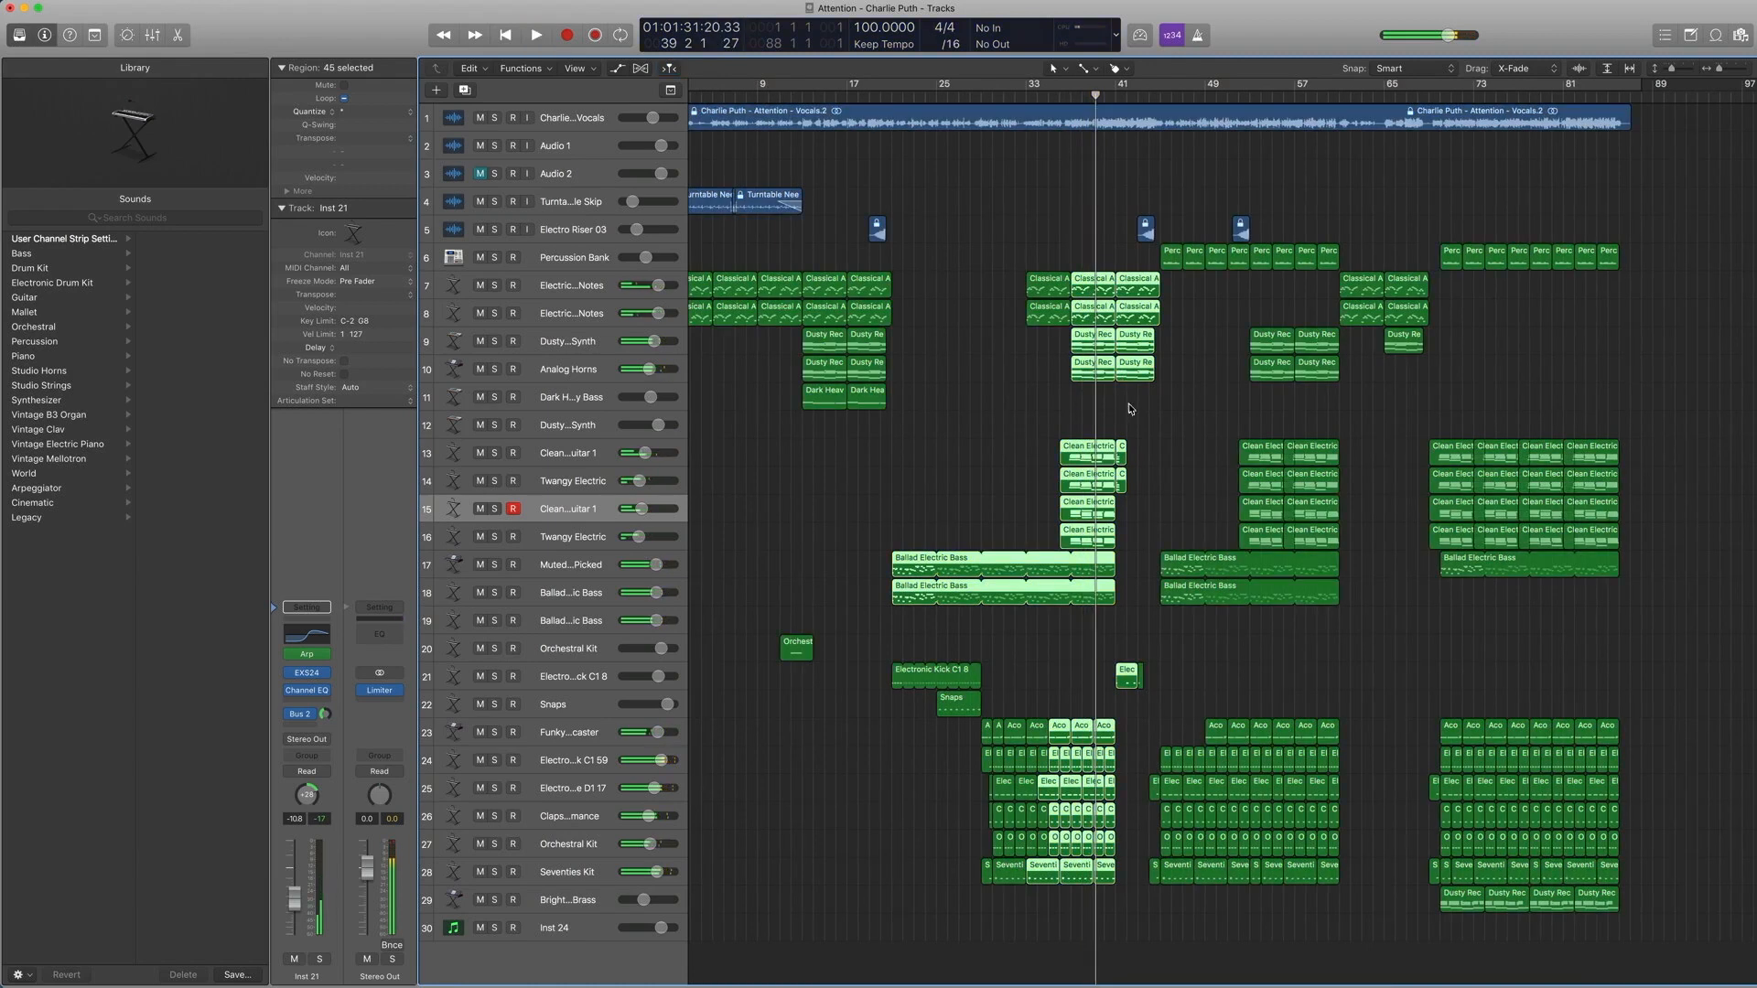
Step: Clear the region selection and move the playhead past the second section to bar 69, ahead of the final section
key("period")
key("period")
key("period")
key("period")
key("period")
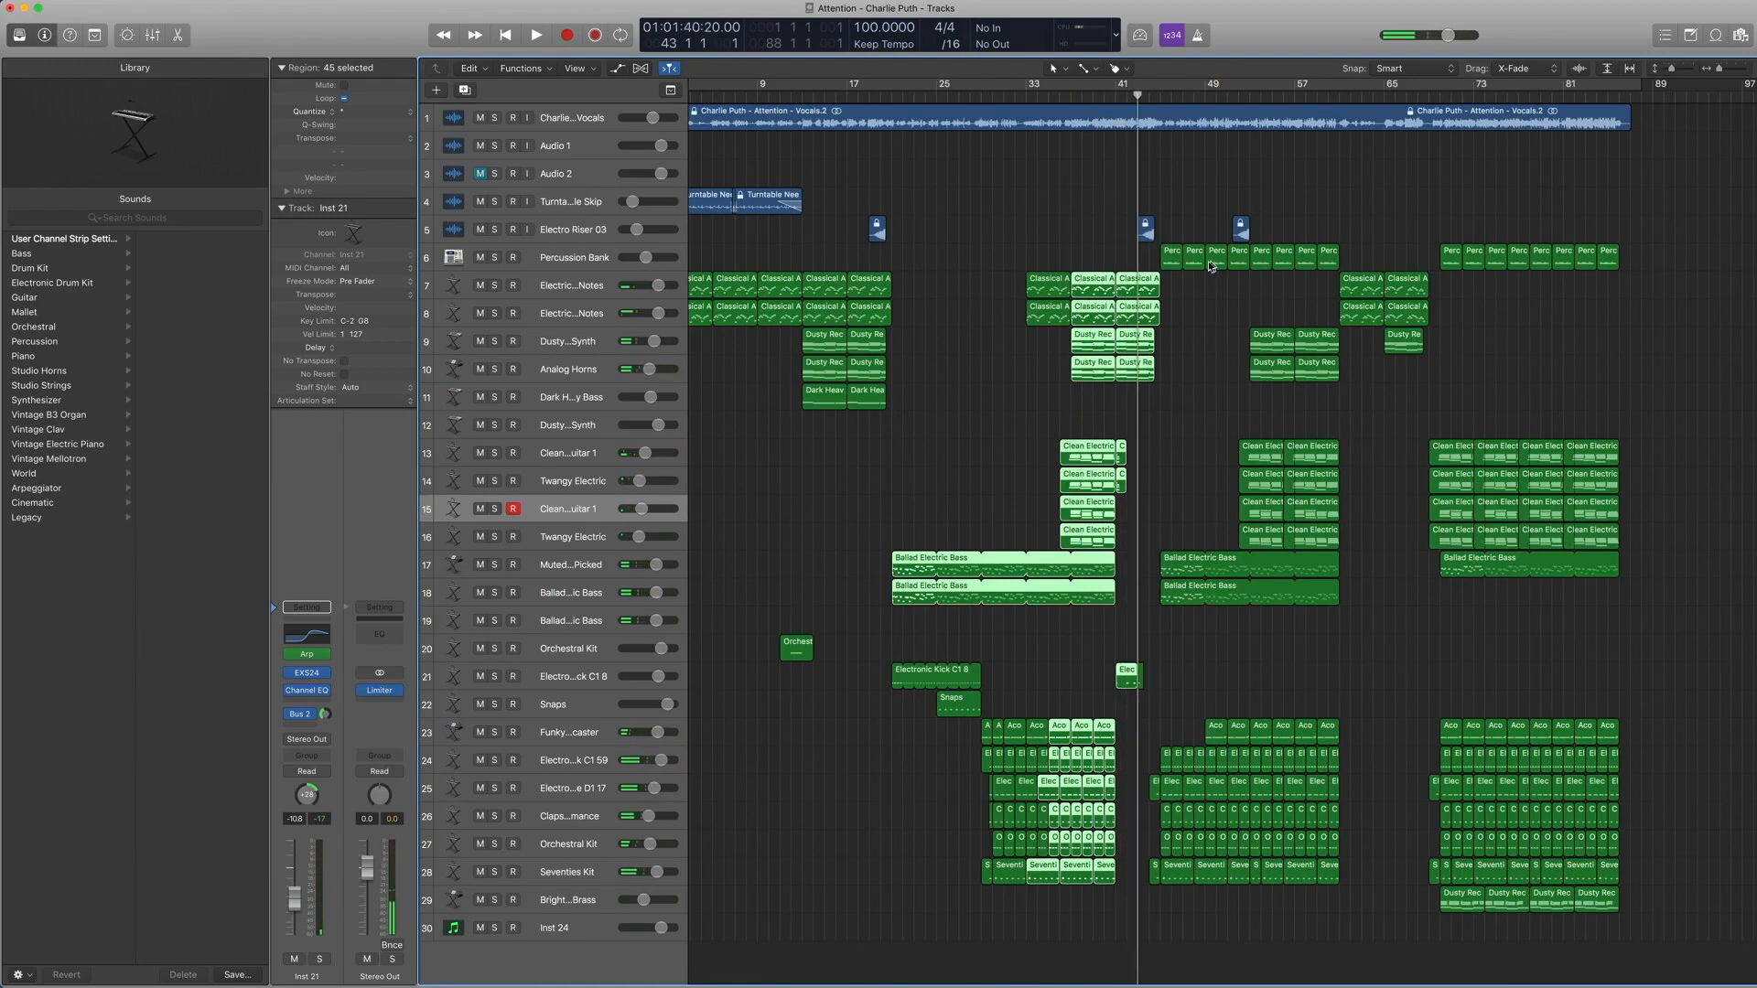
scroll(1272, 330, "right", 1)
scroll(1272, 331, "right", 2)
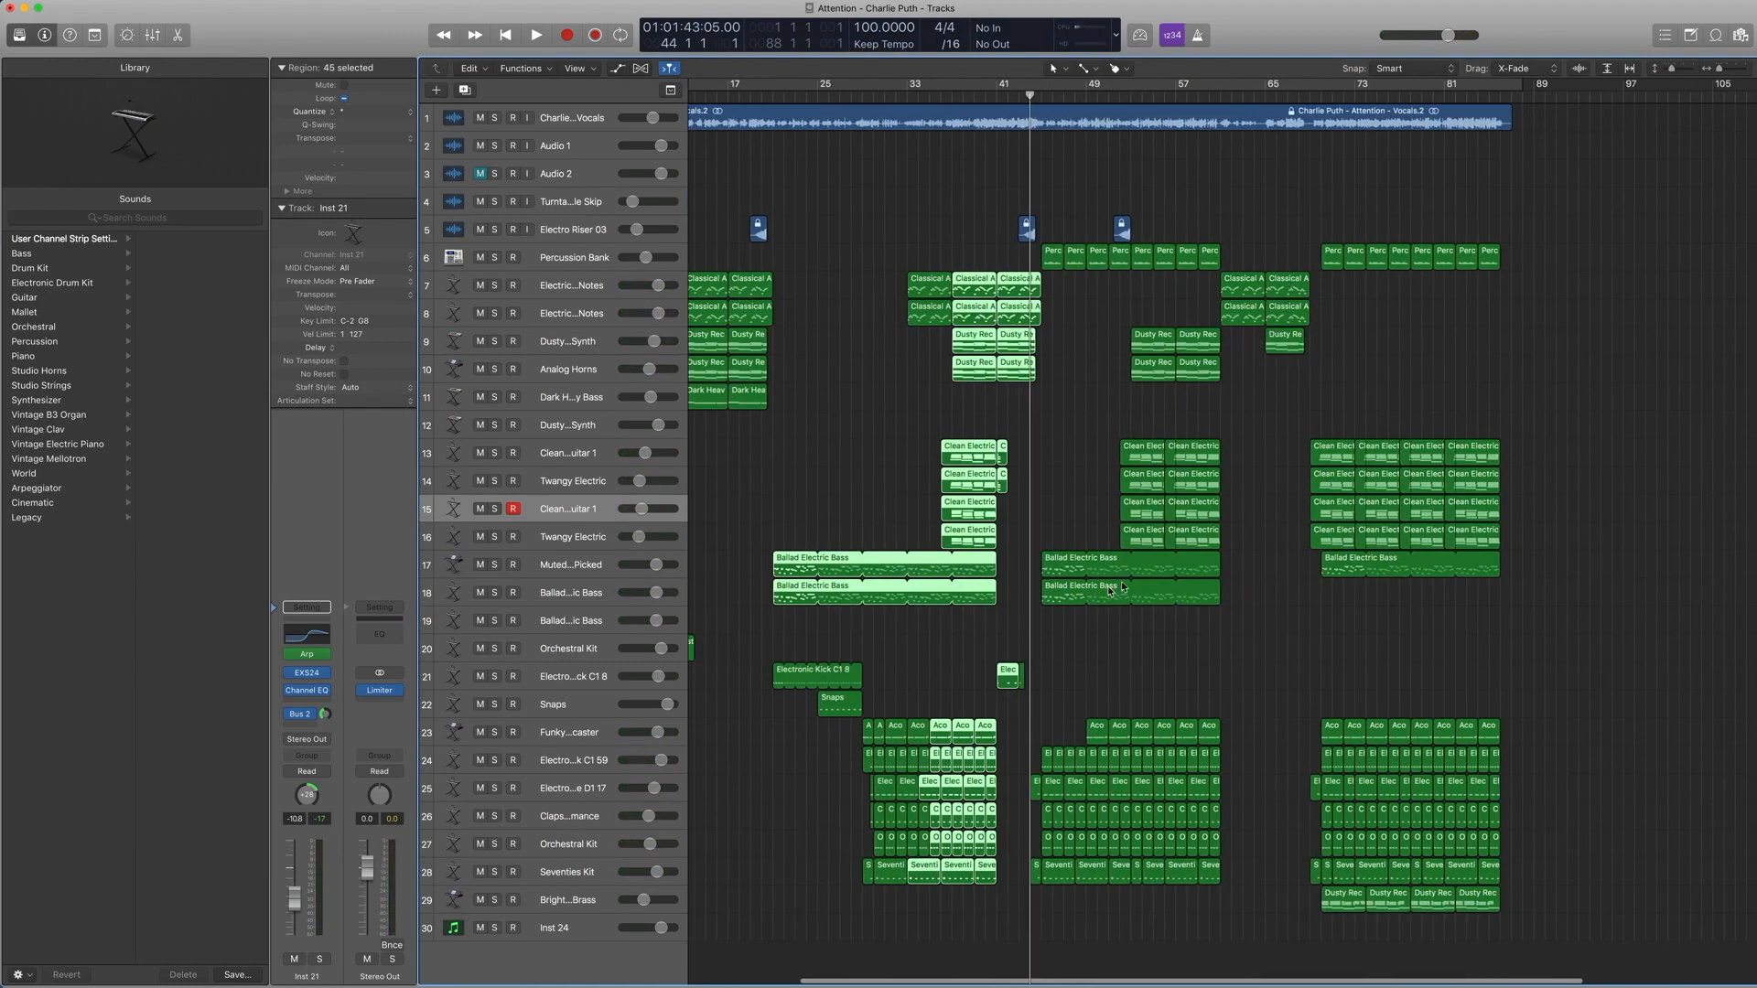
left_click(1103, 311)
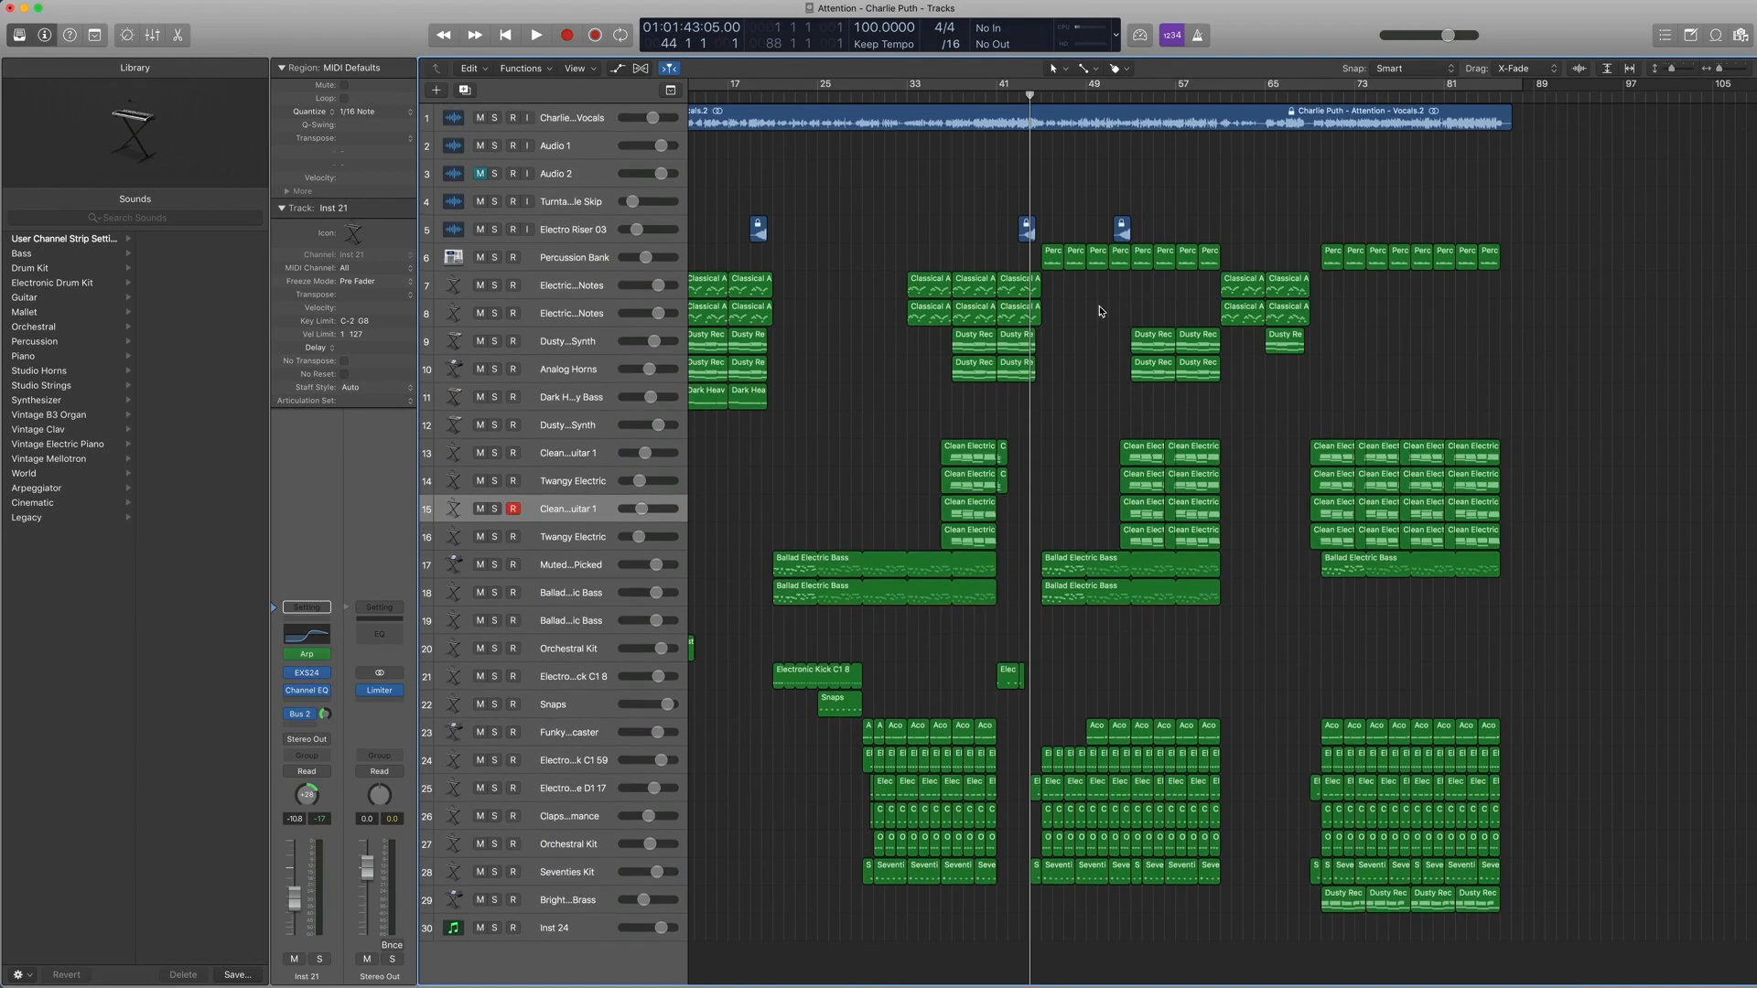
left_click(1321, 99)
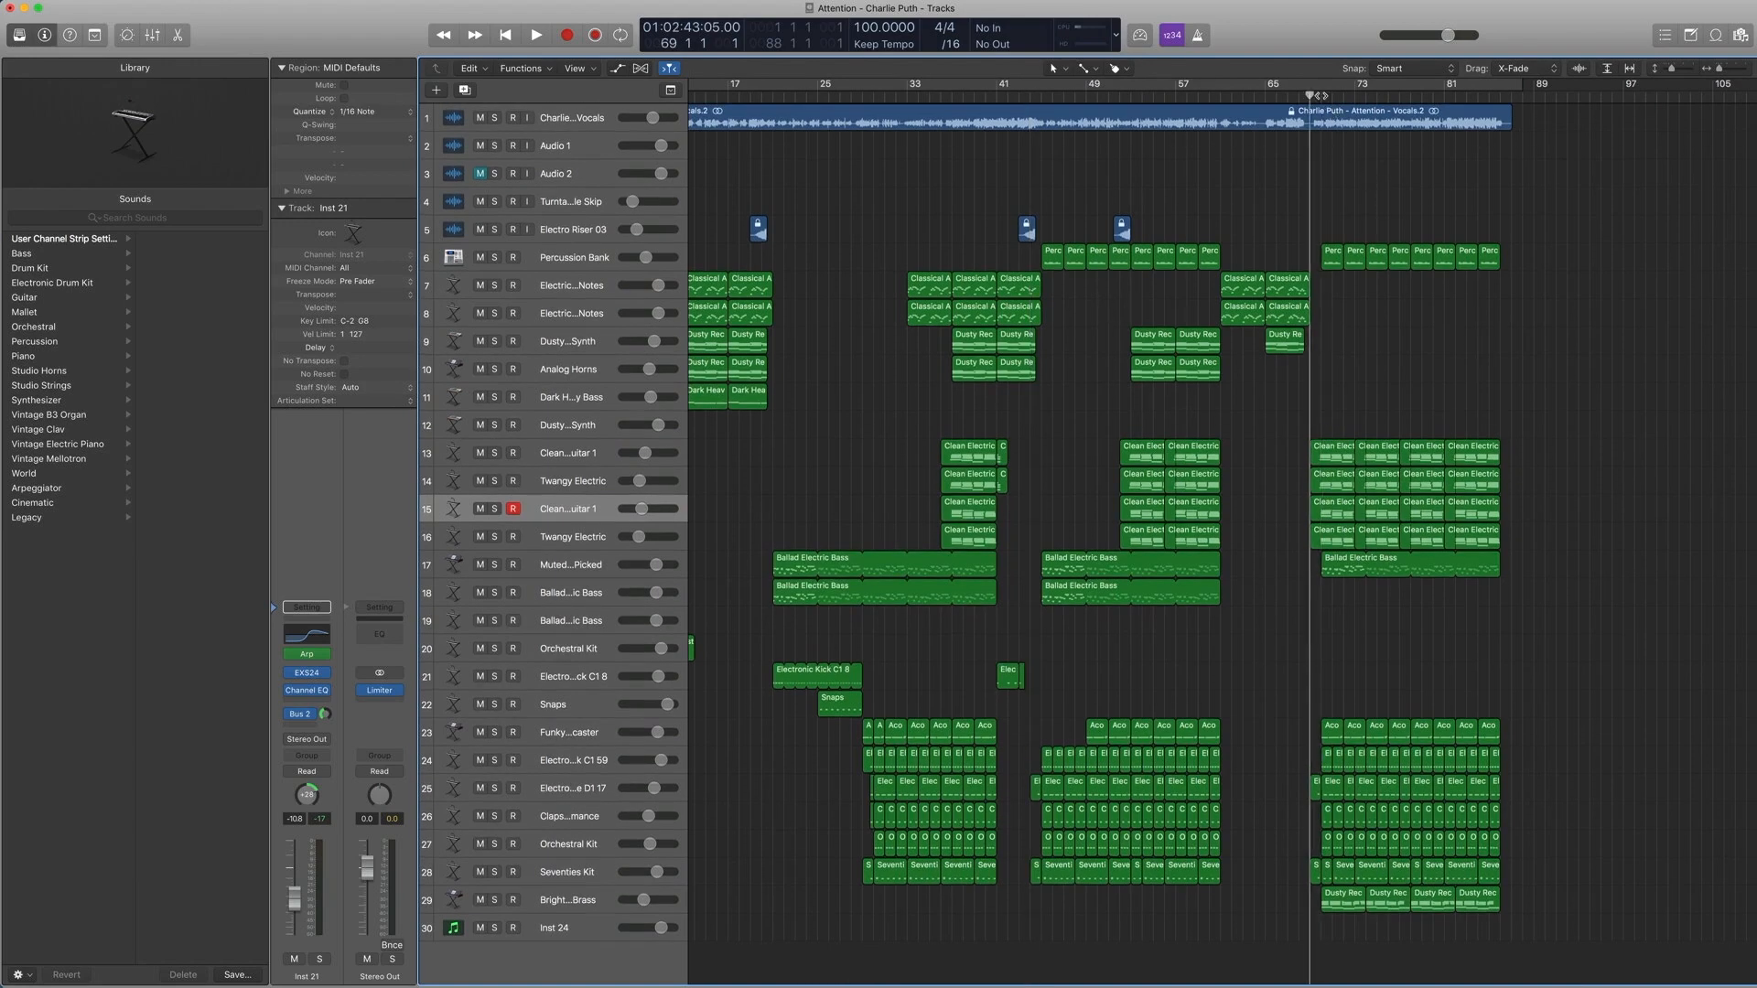
Step: Select Bright Saw Brass track 29 with its regions, show its ES2 preset list, keep the current preset, and close the plug-in
left_click(572, 907)
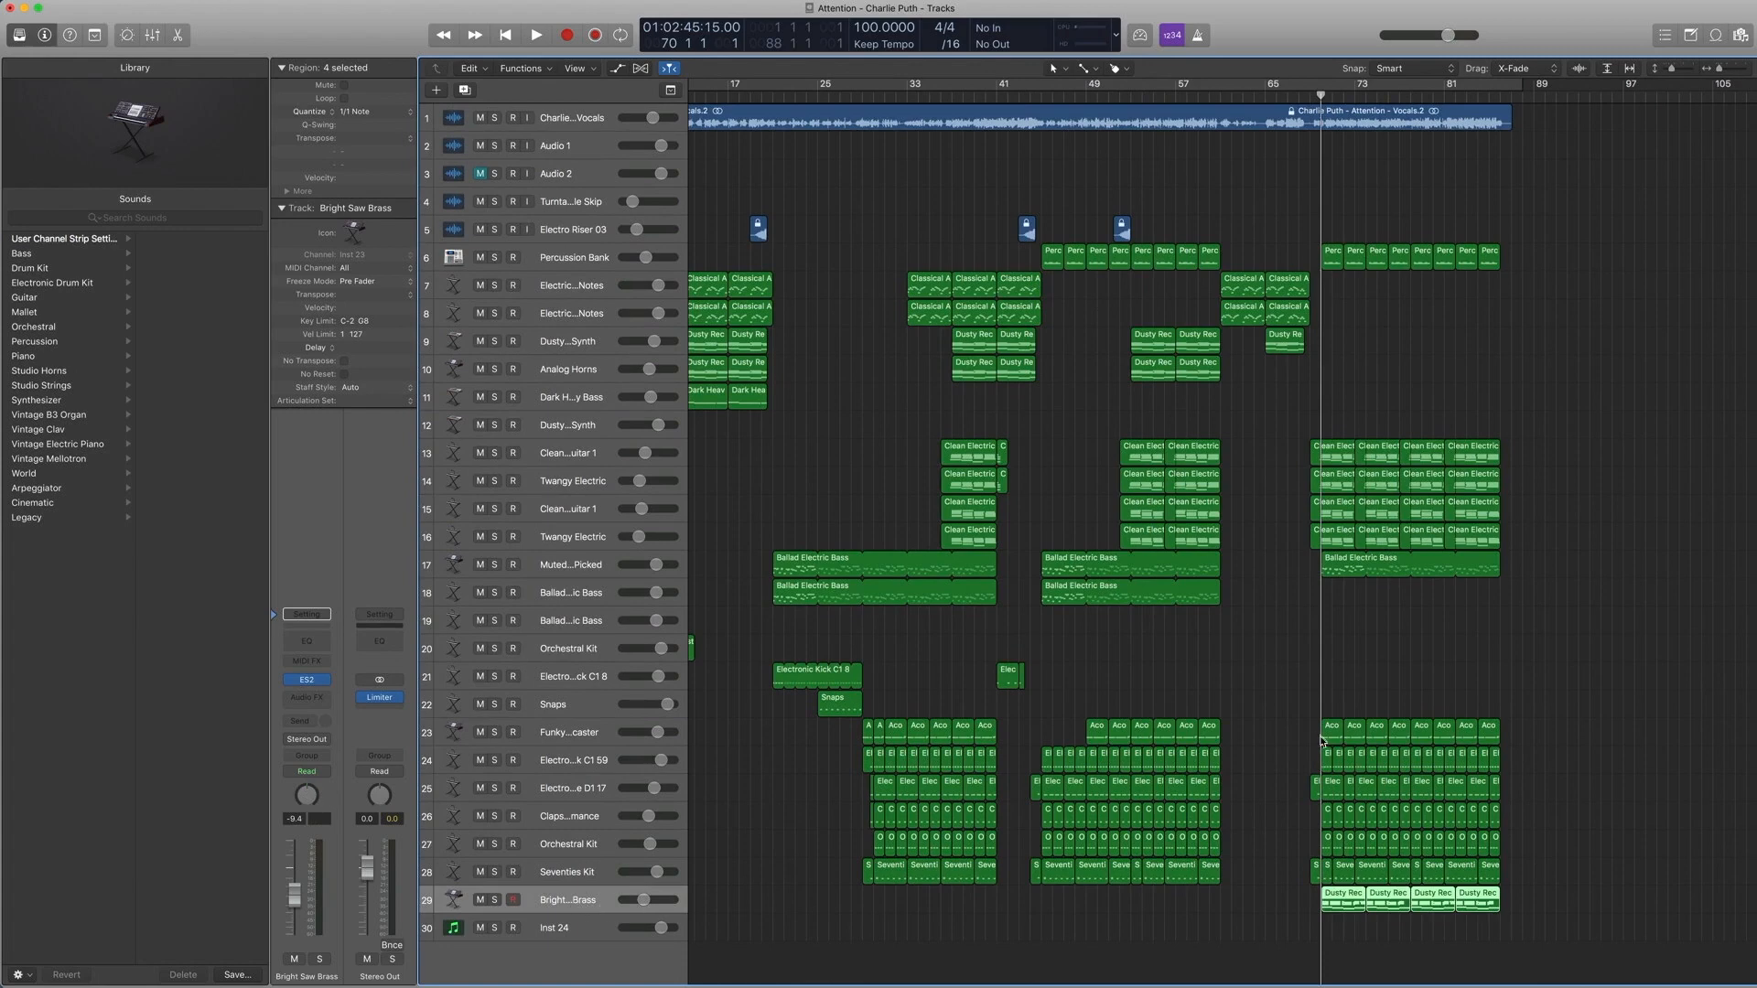
left_click_drag(1546, 907, 1353, 909)
left_click(316, 681)
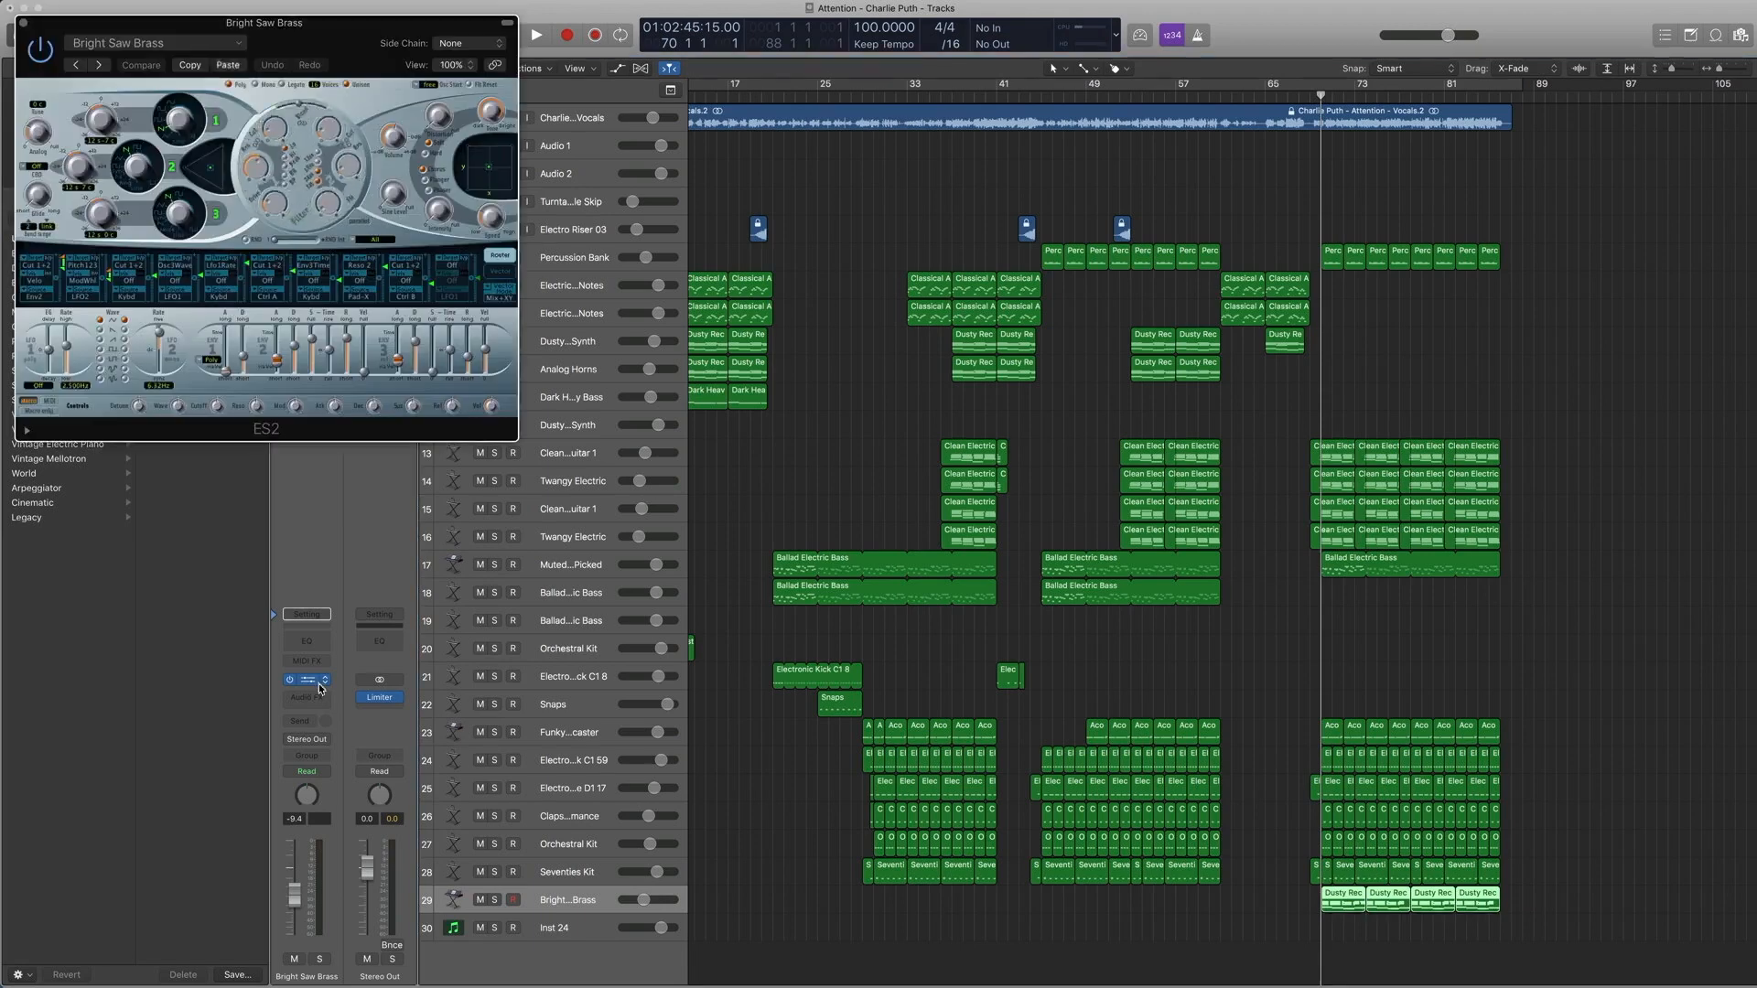
left_click(192, 44)
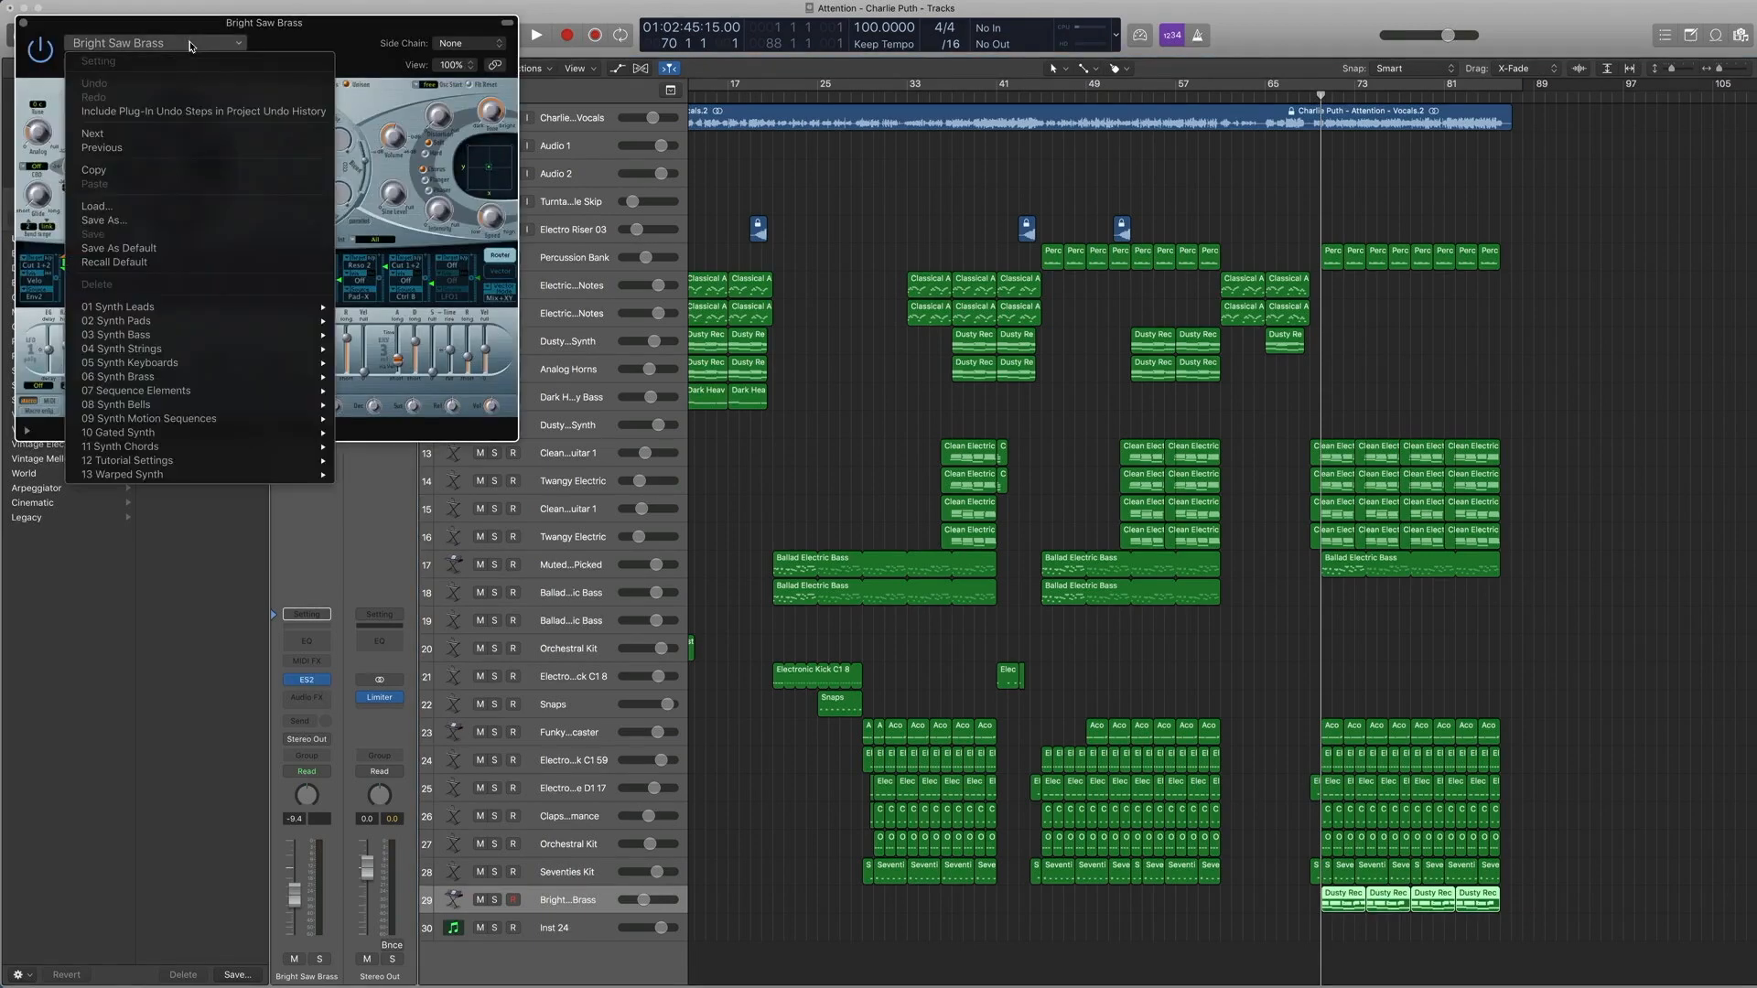
left_click(95, 32)
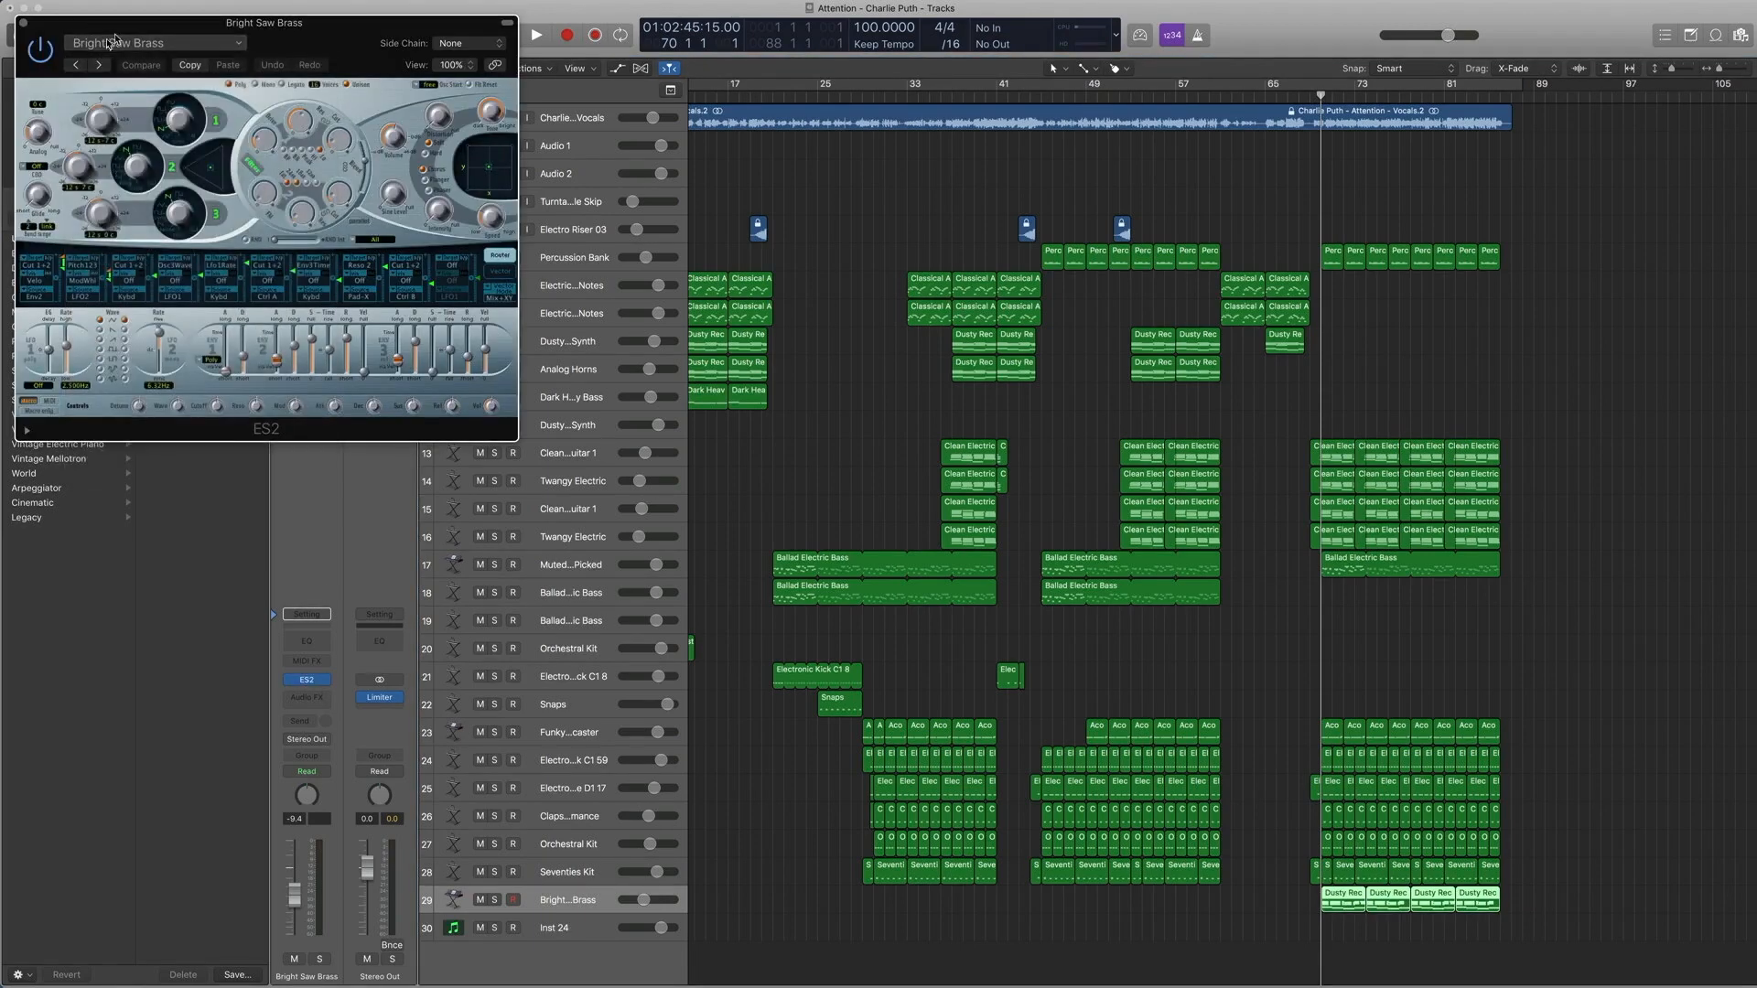
left_click(23, 23)
Step: Solo the Dusty Record Synth regions on track 29, show their notes in the Piano Roll, and play from bar 70
left_click(1351, 892)
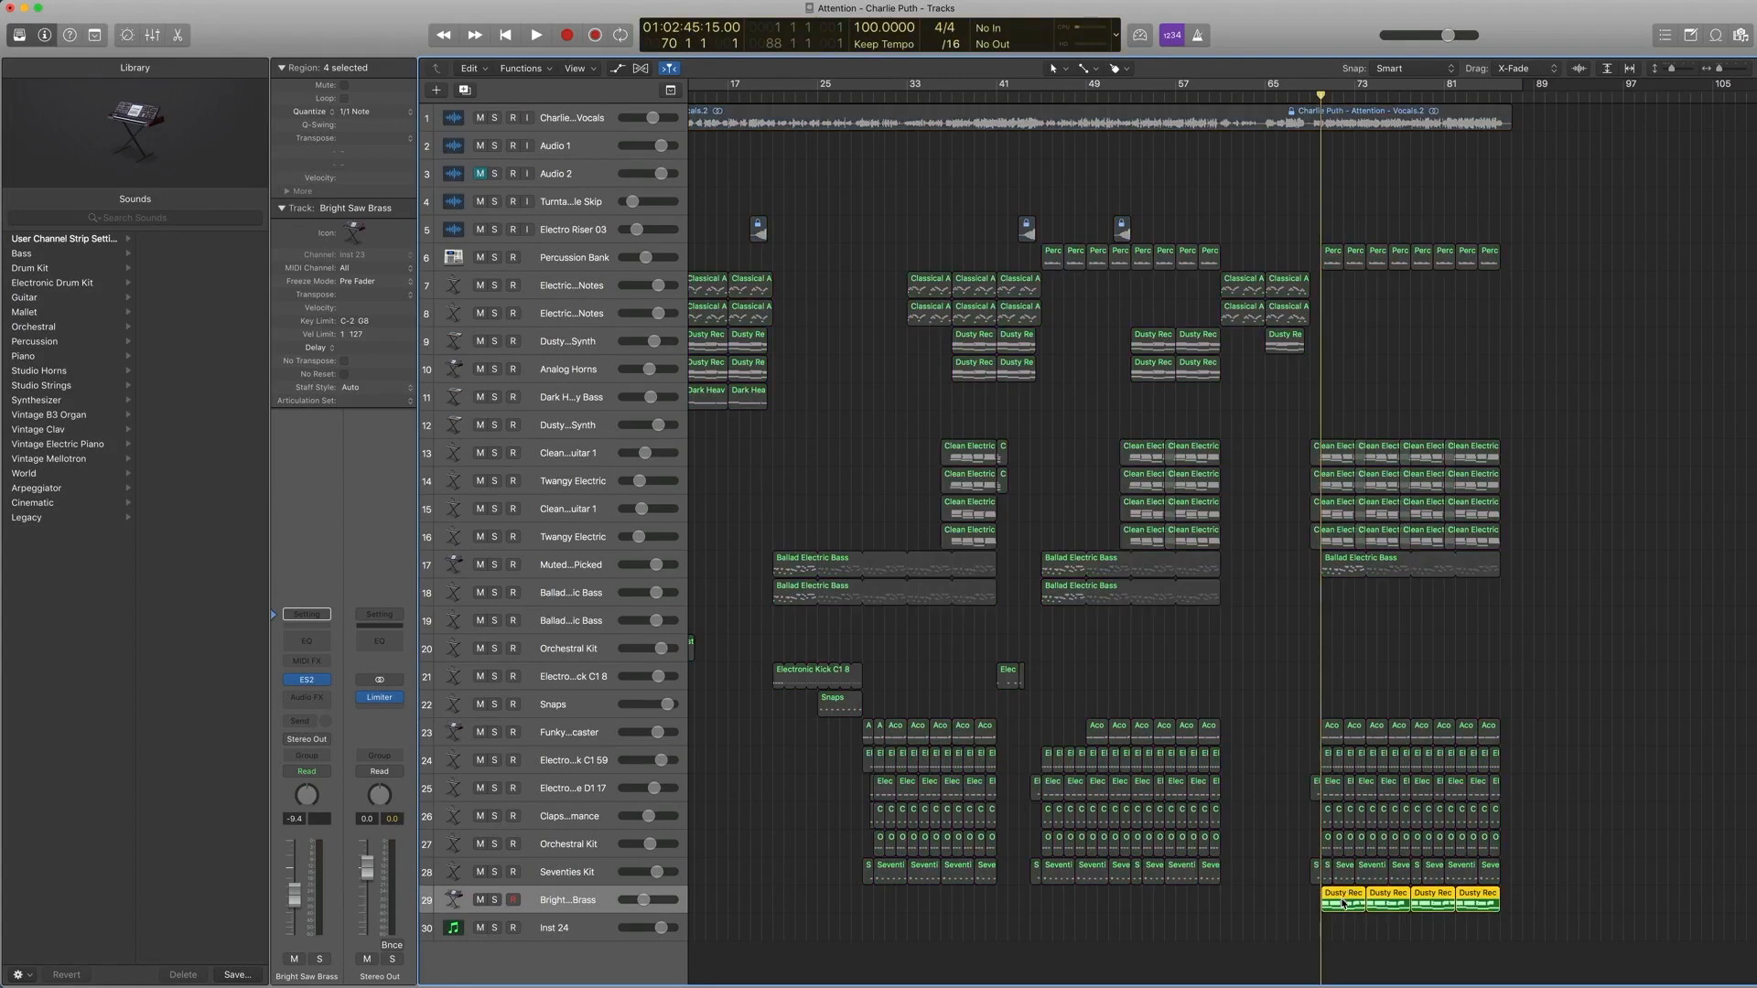
double_click(1343, 903)
key("space")
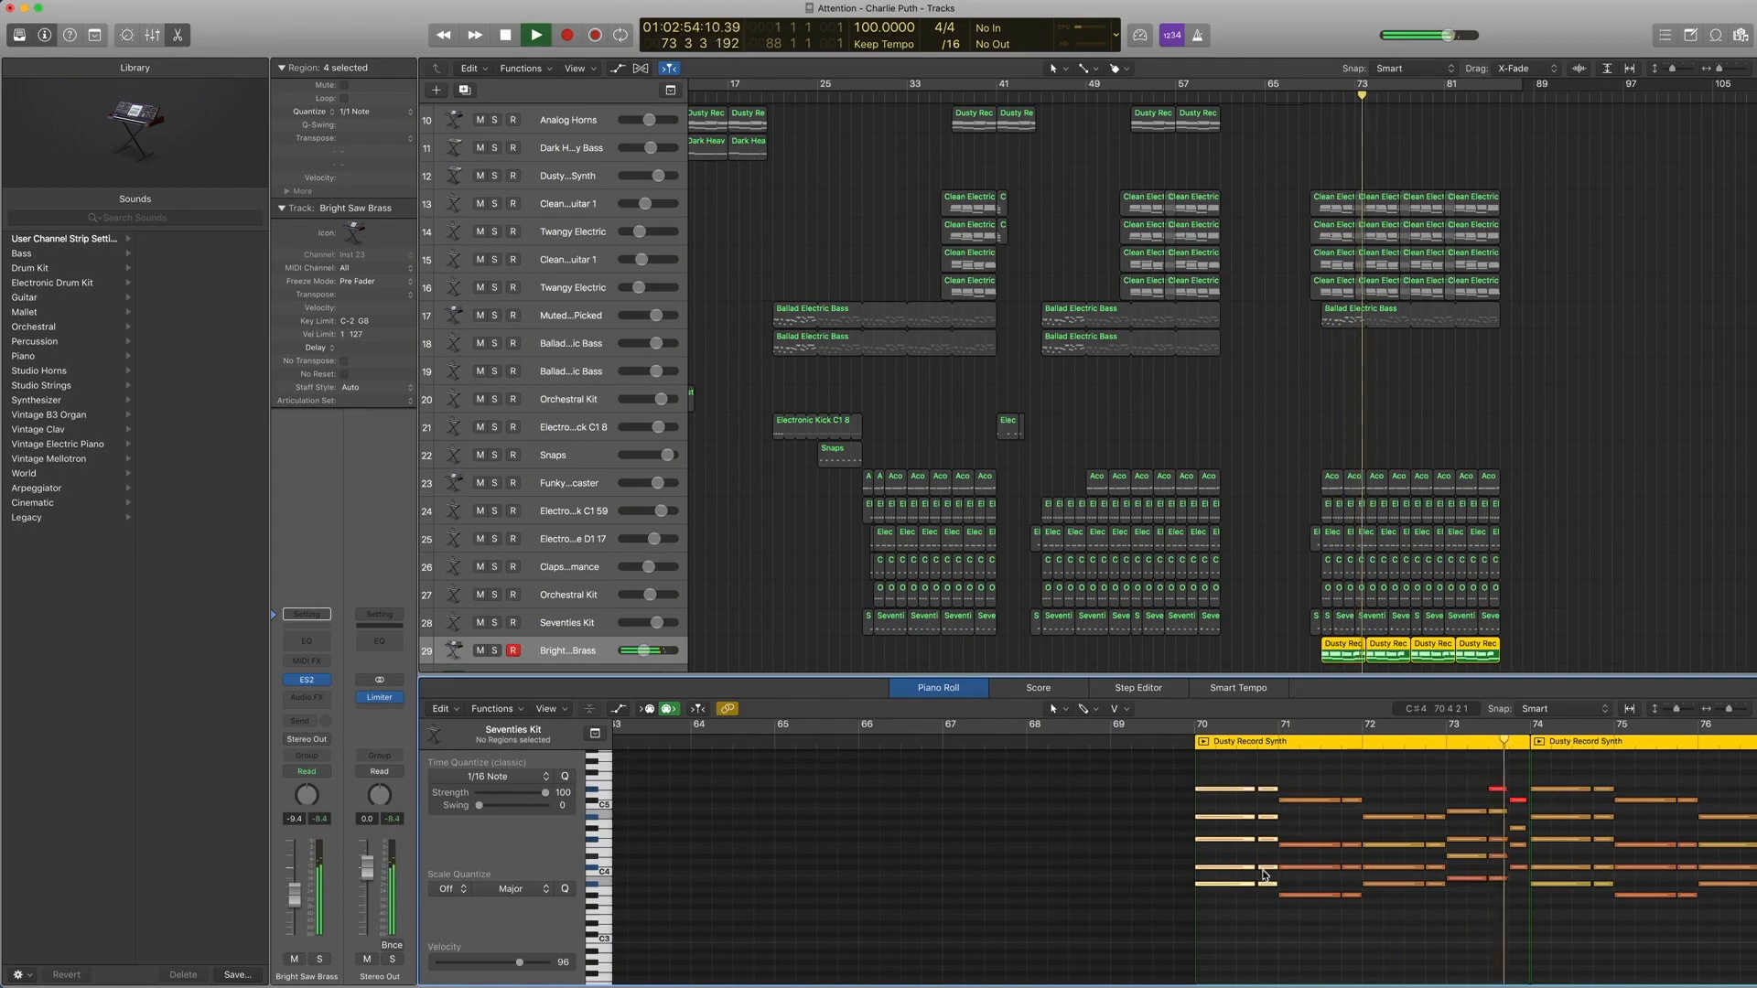
Step: Stop playback and turn off the solo on the Bright Saw Brass regions
key("space")
key("ctrl+s")
Step: Select and solo the final-section regions on tracks 13 to 29, and play them together from about bar 69
scroll(1322, 668, "down", 3)
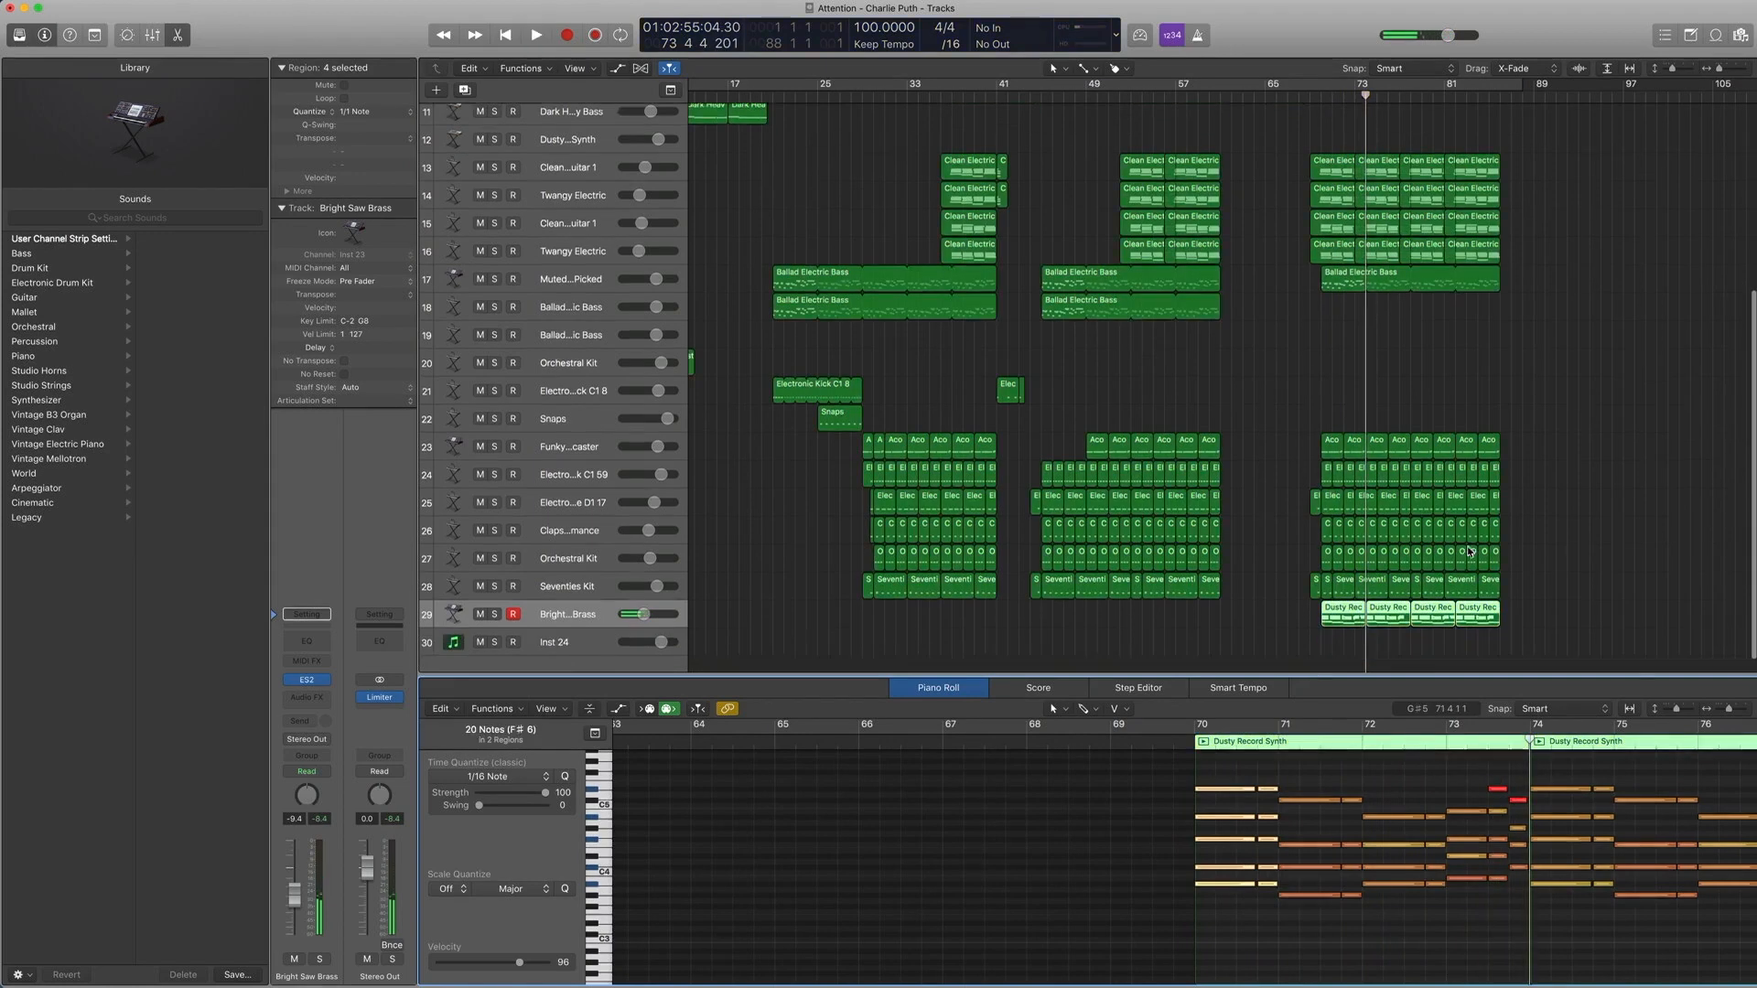
left_click_drag(1523, 611, 1308, 119)
key("ctrl+s")
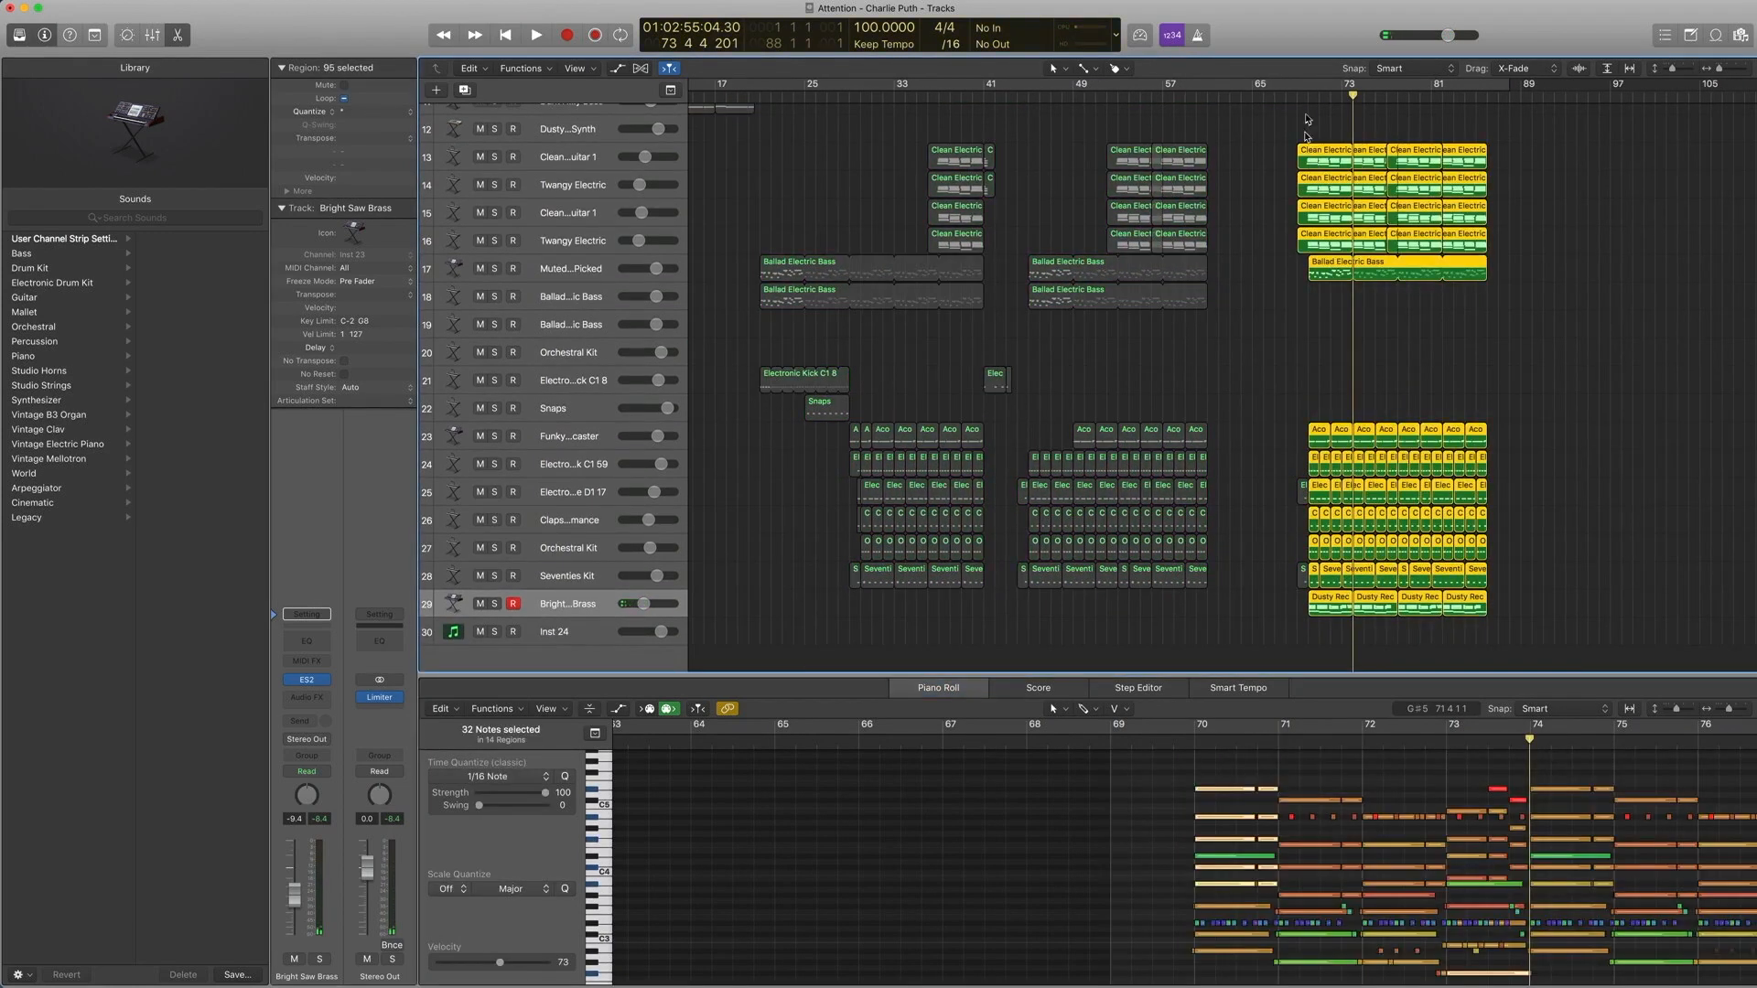
double_click(1303, 99)
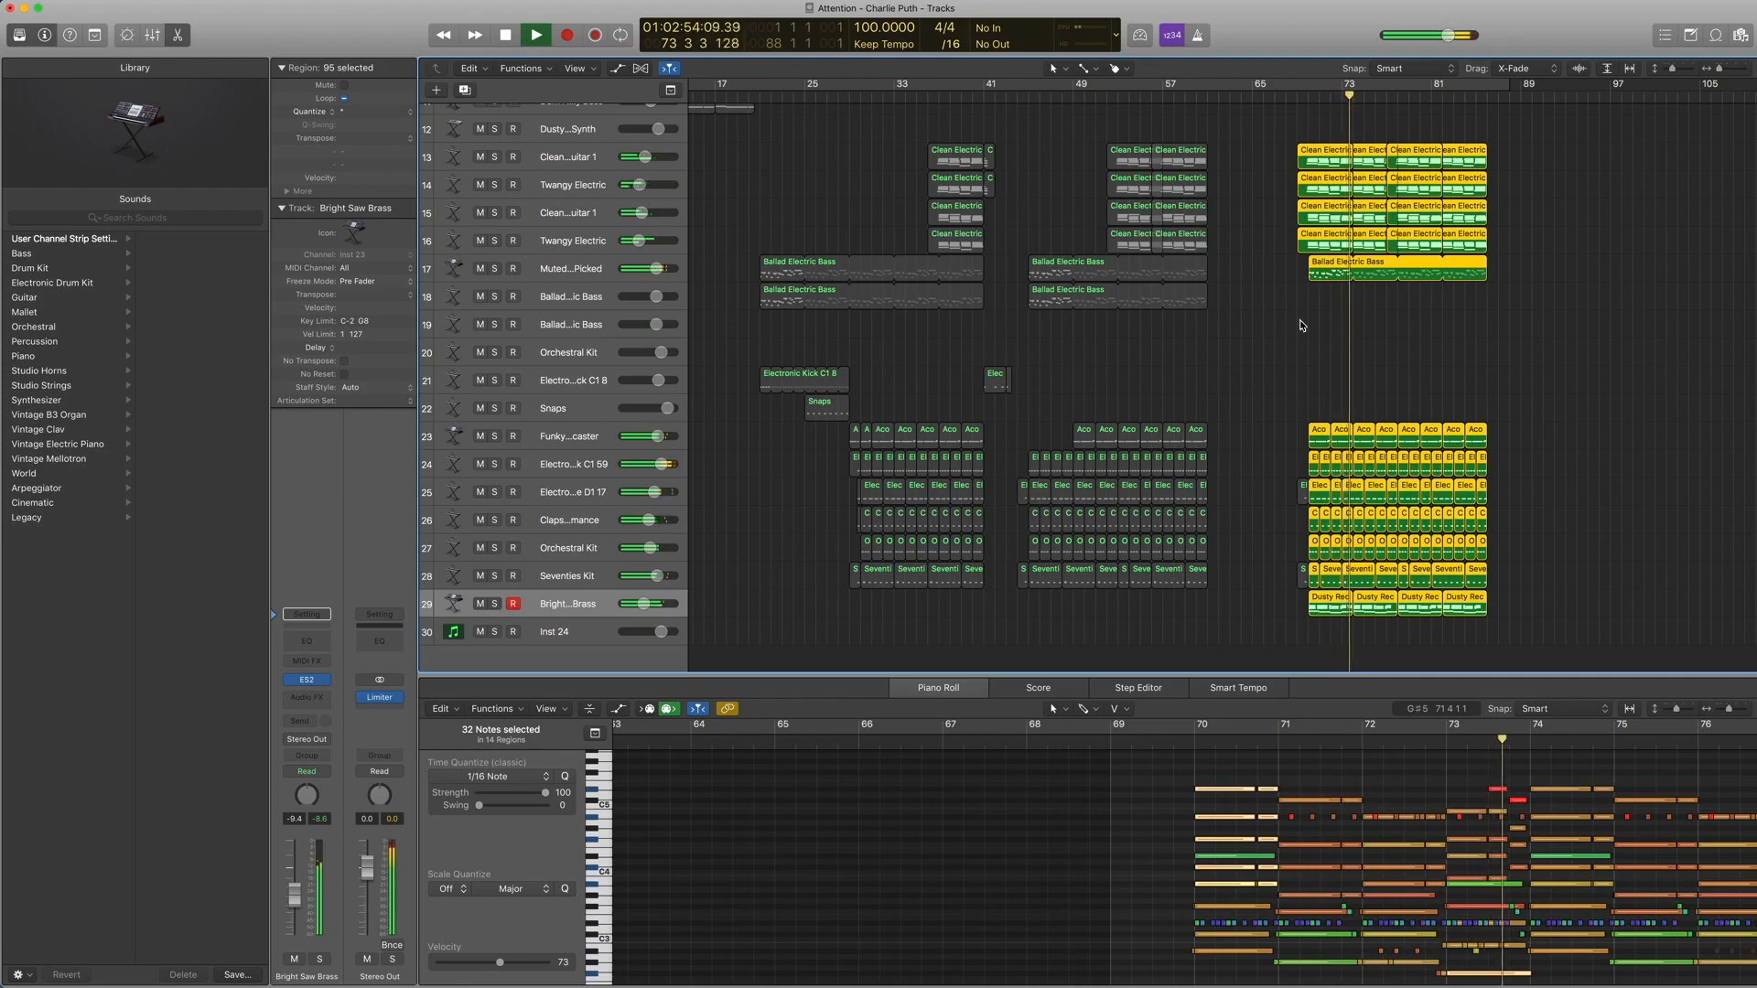
key("space")
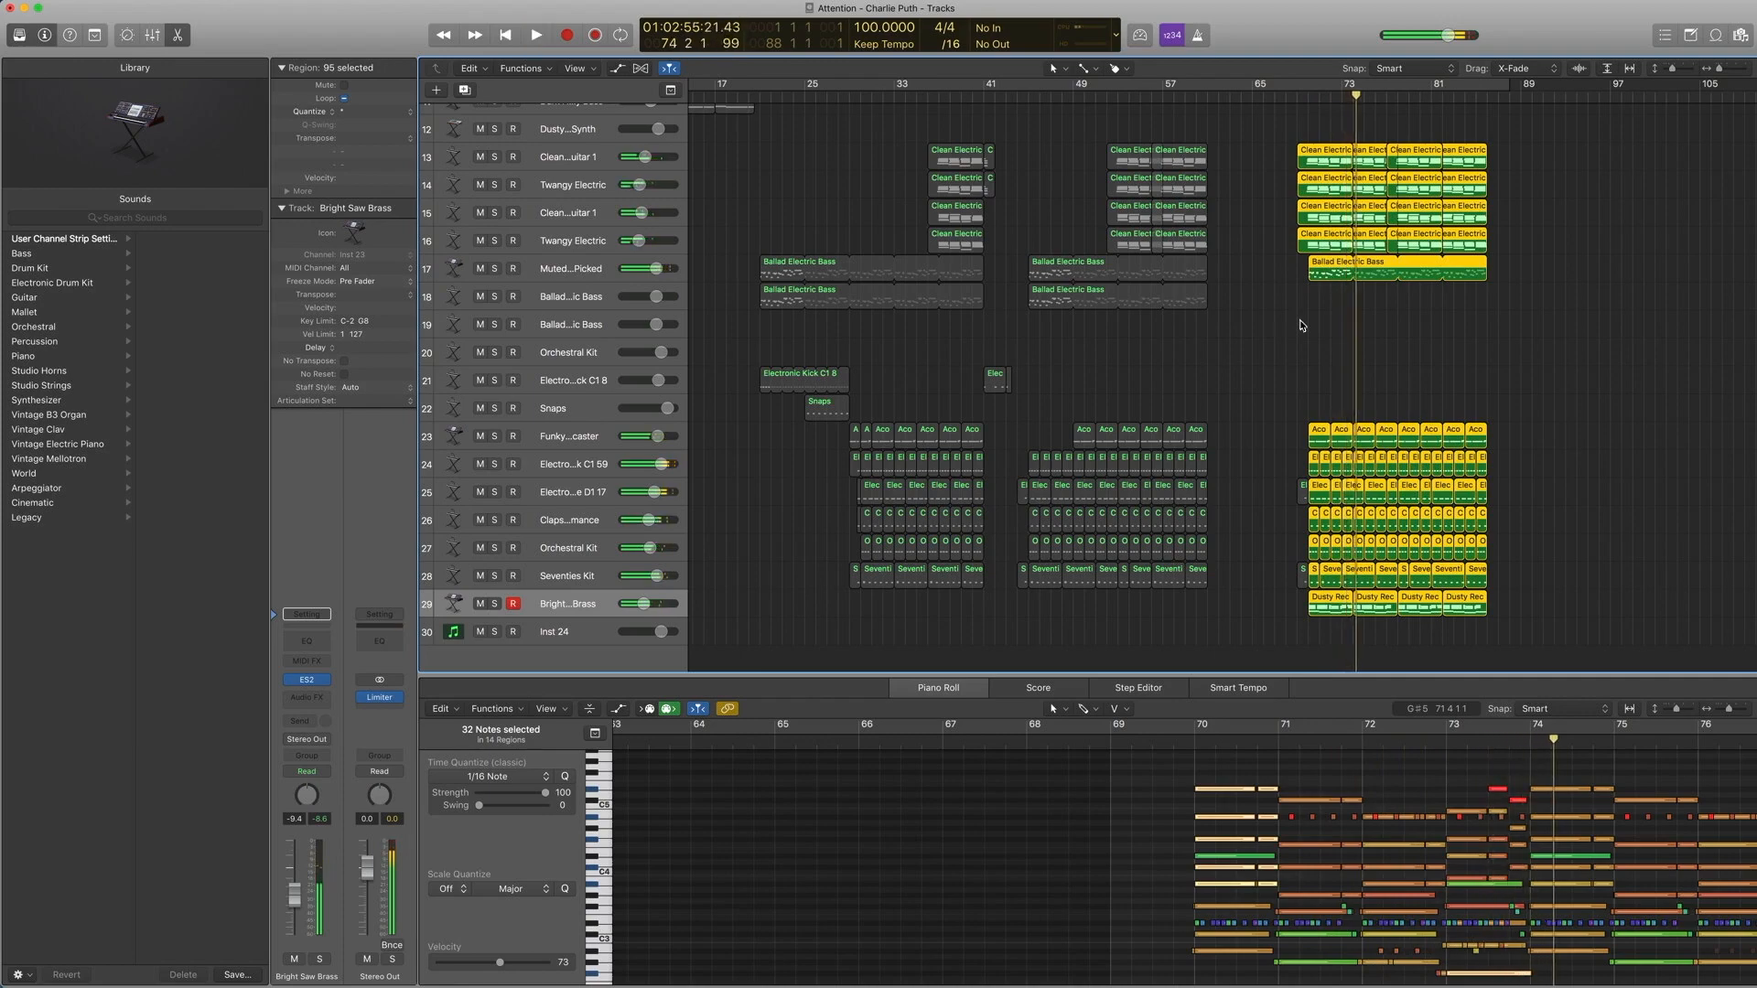
Step: Close the Piano Roll and return the playhead to bar 70, leaving no regions selected or soloed
key("p")
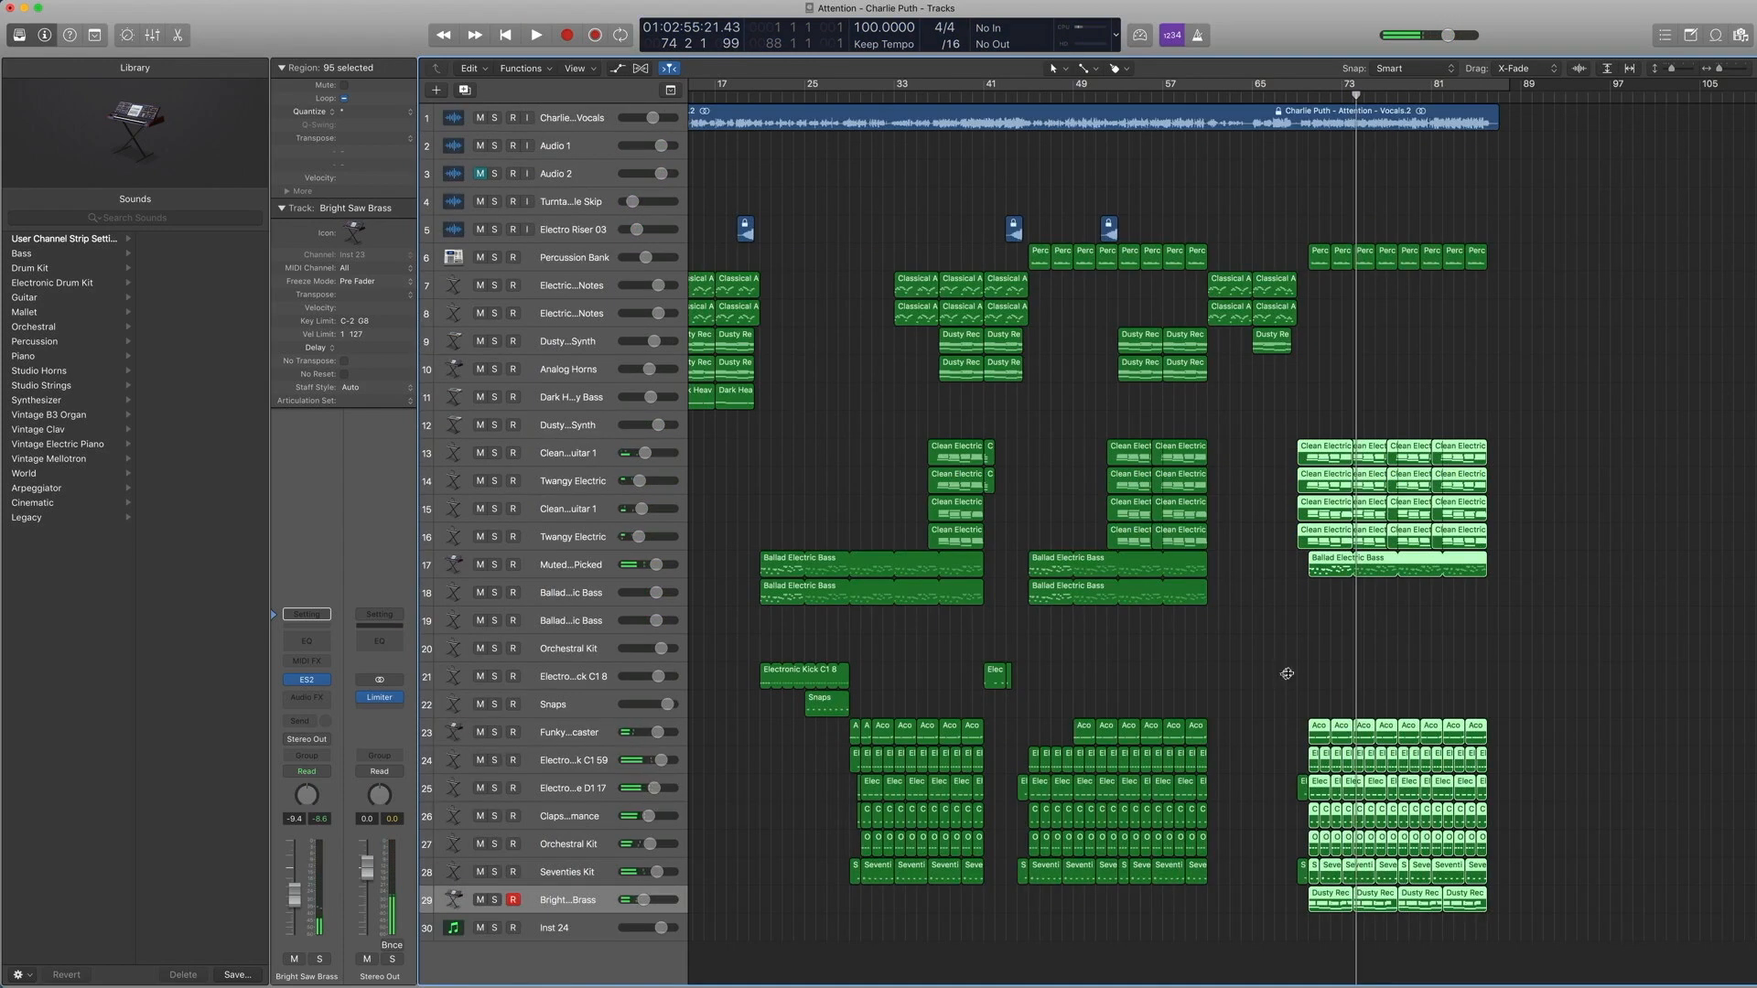
key("comma")
key("comma")
key("comma")
key("comma")
key("comma")
left_click(1347, 656)
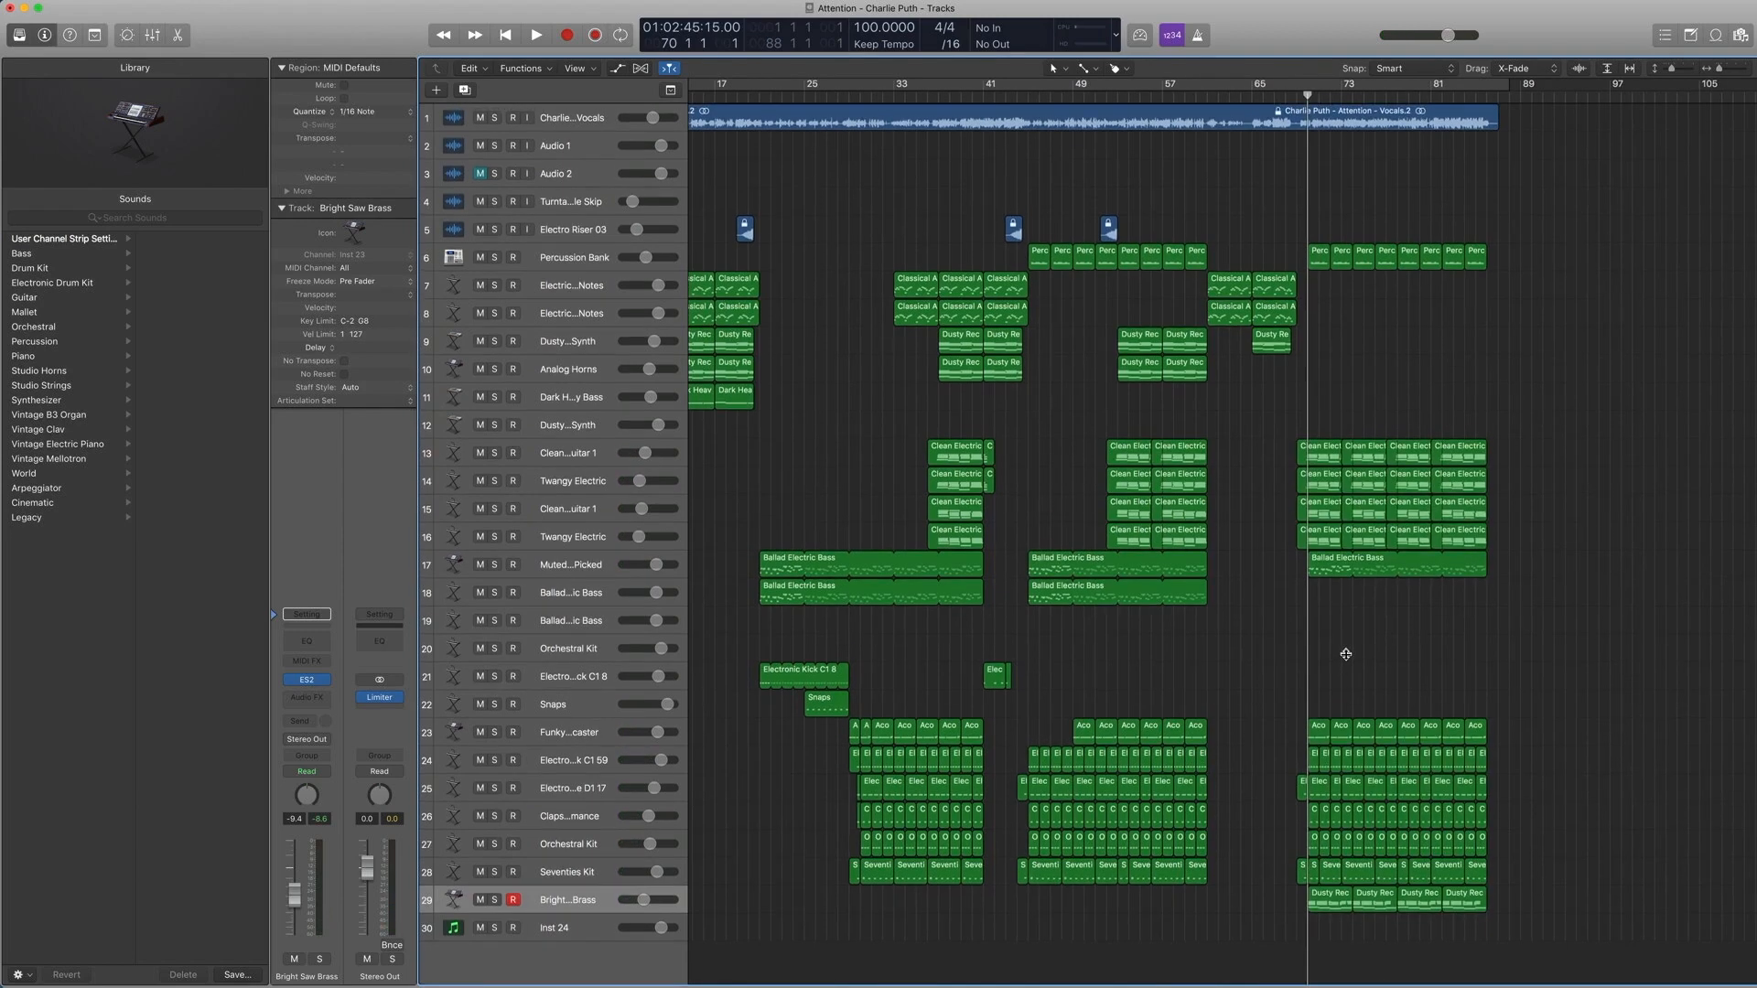
key("period")
key("period")
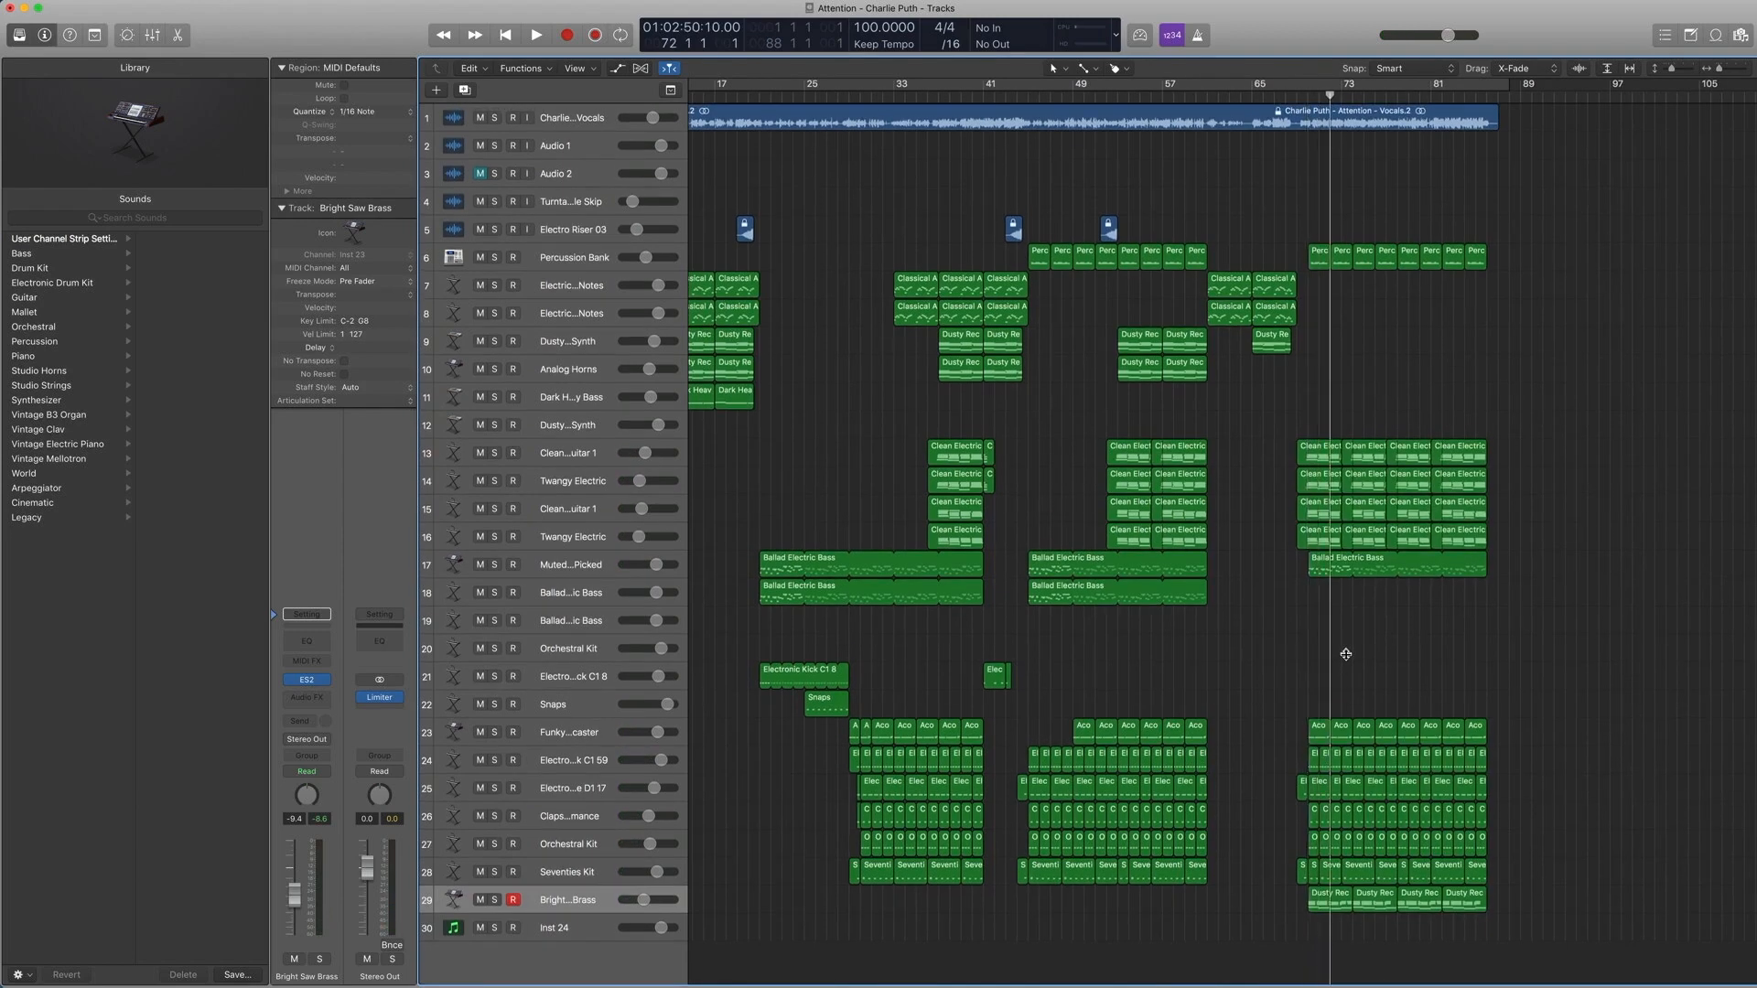
key("comma")
key("comma")
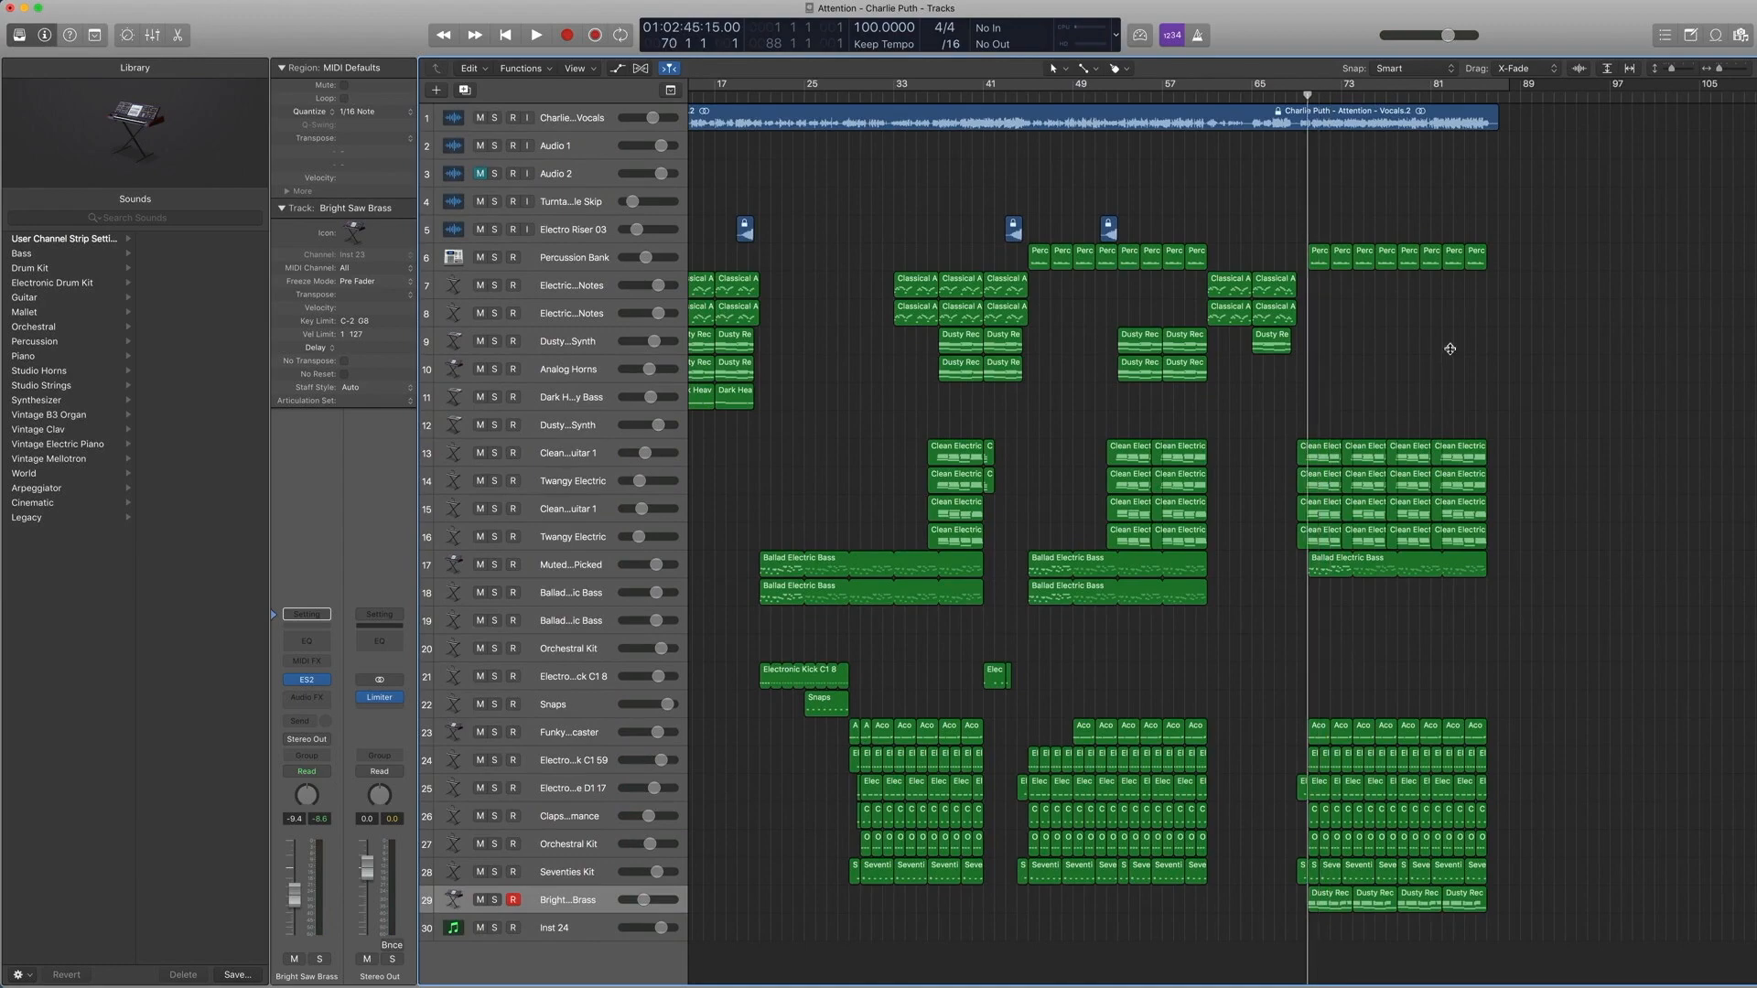